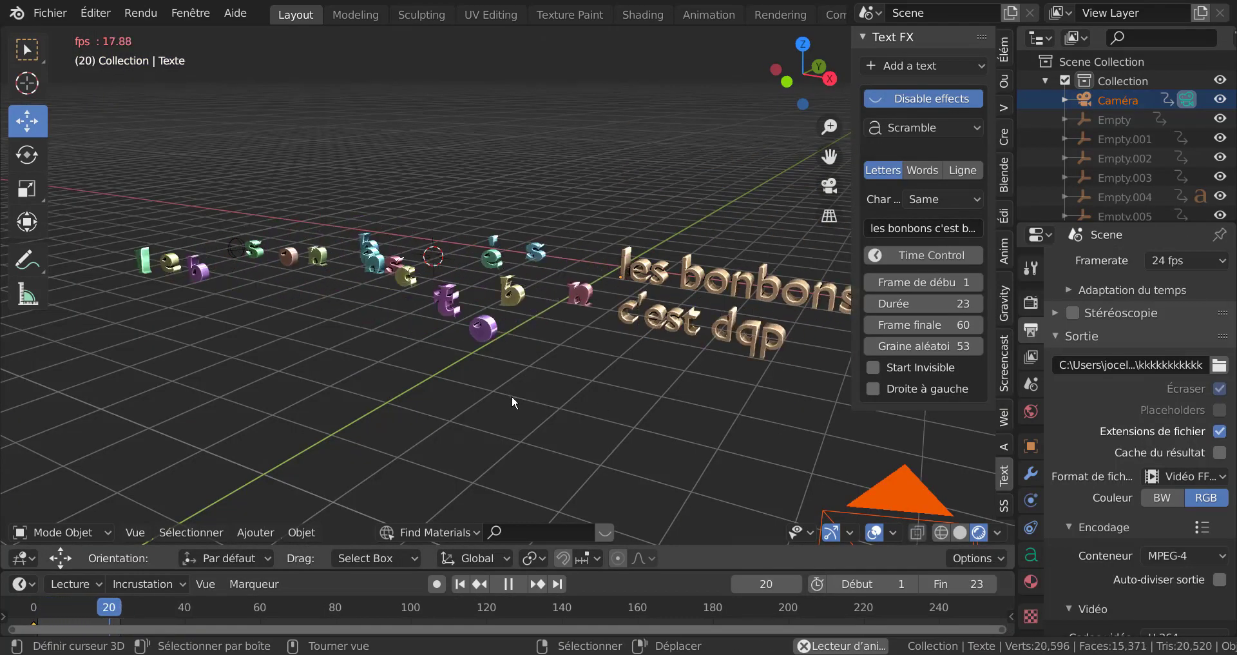
# Switch to the other Blender window containing the typewriter poem text and widen its 3D viewport.
pyautogui.moveTo(525, 398)
pyautogui.mouseDown(button='middle')
pyautogui.moveTo(556, 397)
pyautogui.moveTo(533, 396)
pyautogui.mouseUp(button='middle')
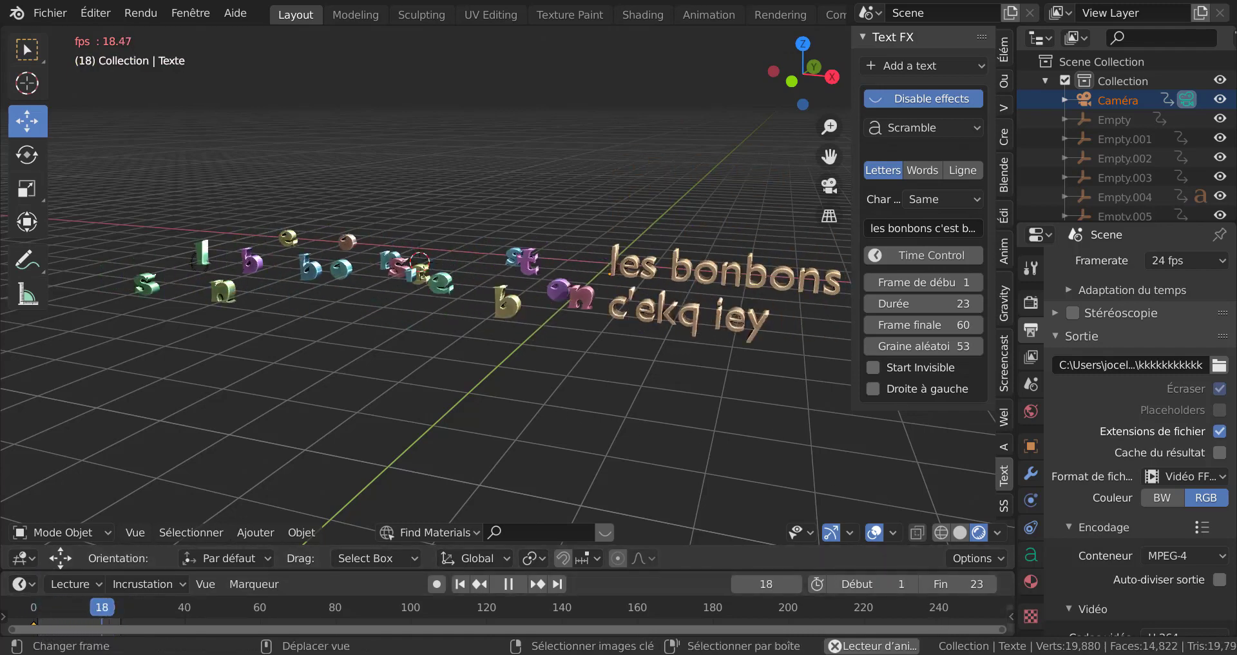
pyautogui.moveTo(963, 653)
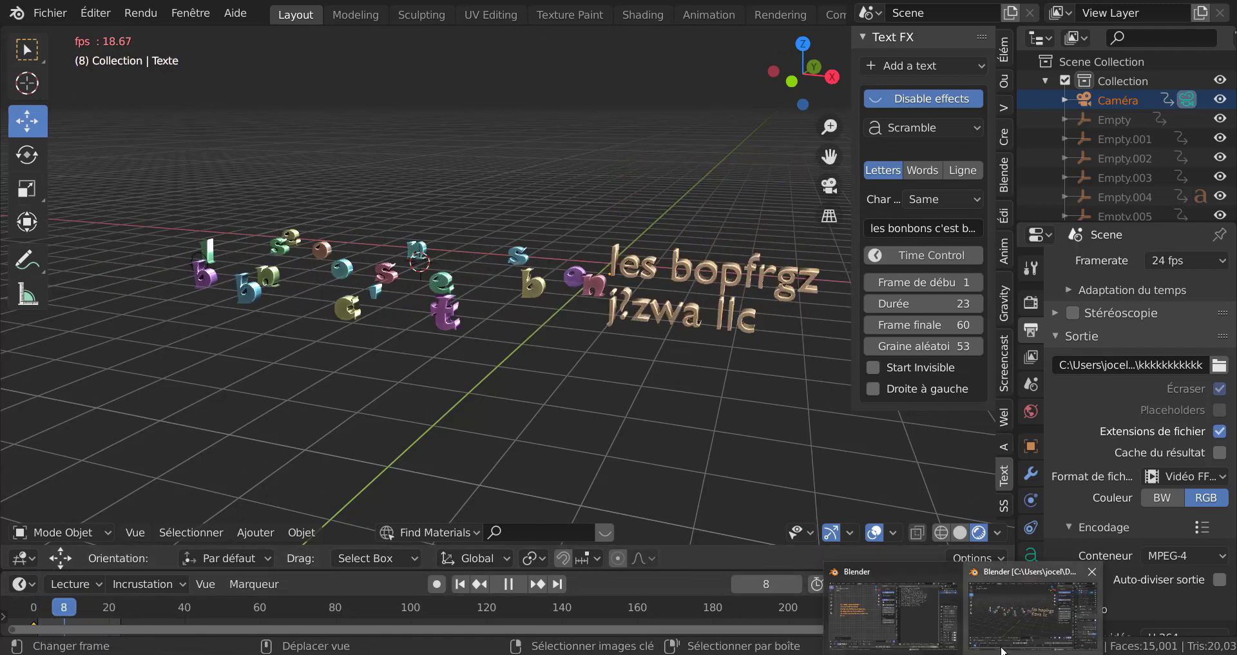
pyautogui.click(893, 613)
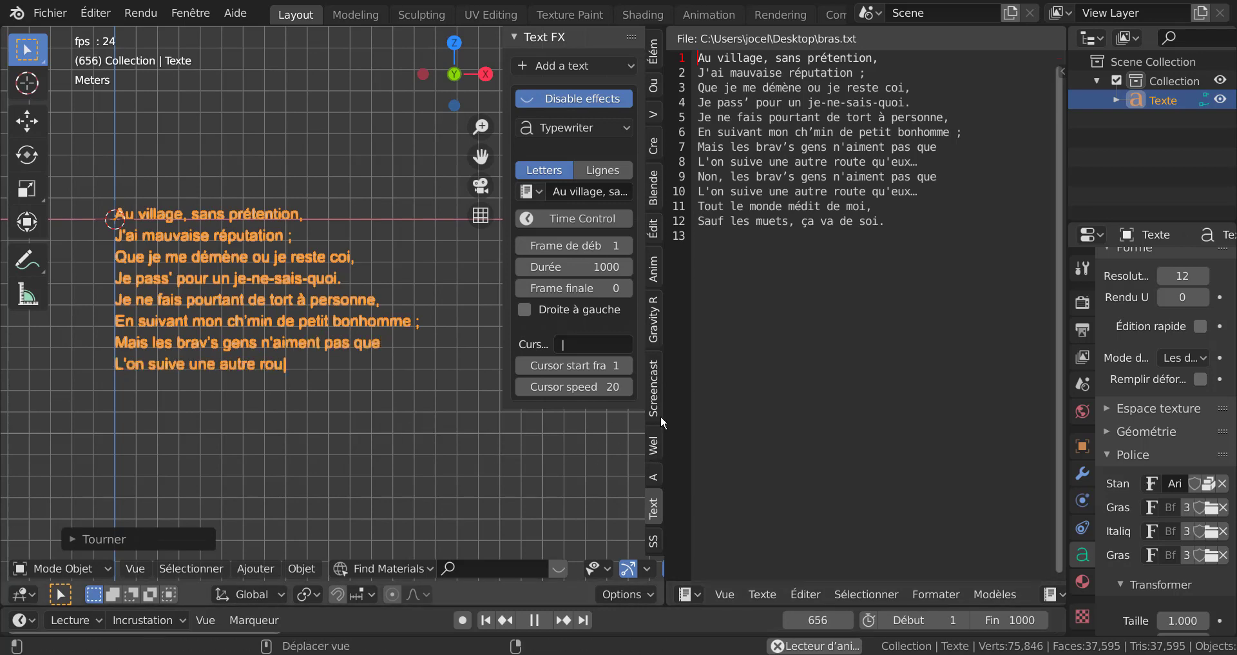
pyautogui.moveTo(662, 415); pyautogui.dragTo(736, 414)
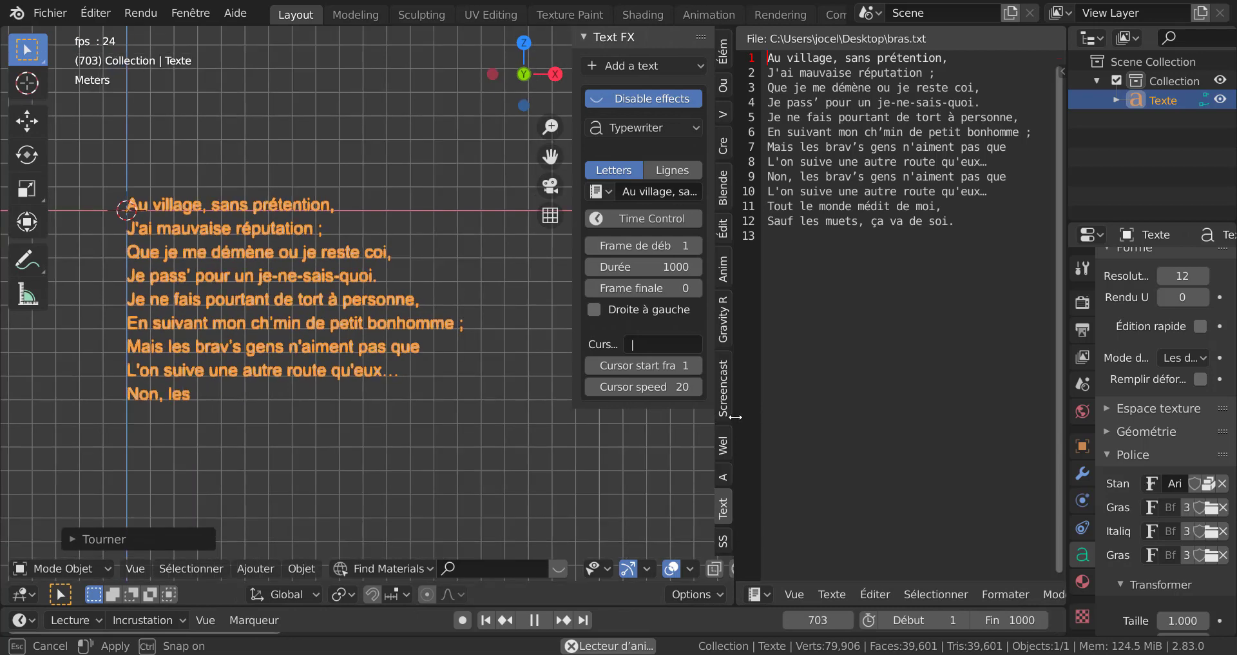
pyautogui.moveTo(442, 427)
pyautogui.keyDown('shift'); pyautogui.mouseDown(button='middle')
pyautogui.moveTo(445, 464)
pyautogui.moveTo(455, 441)
pyautogui.mouseUp(button='middle'); pyautogui.keyUp('shift')
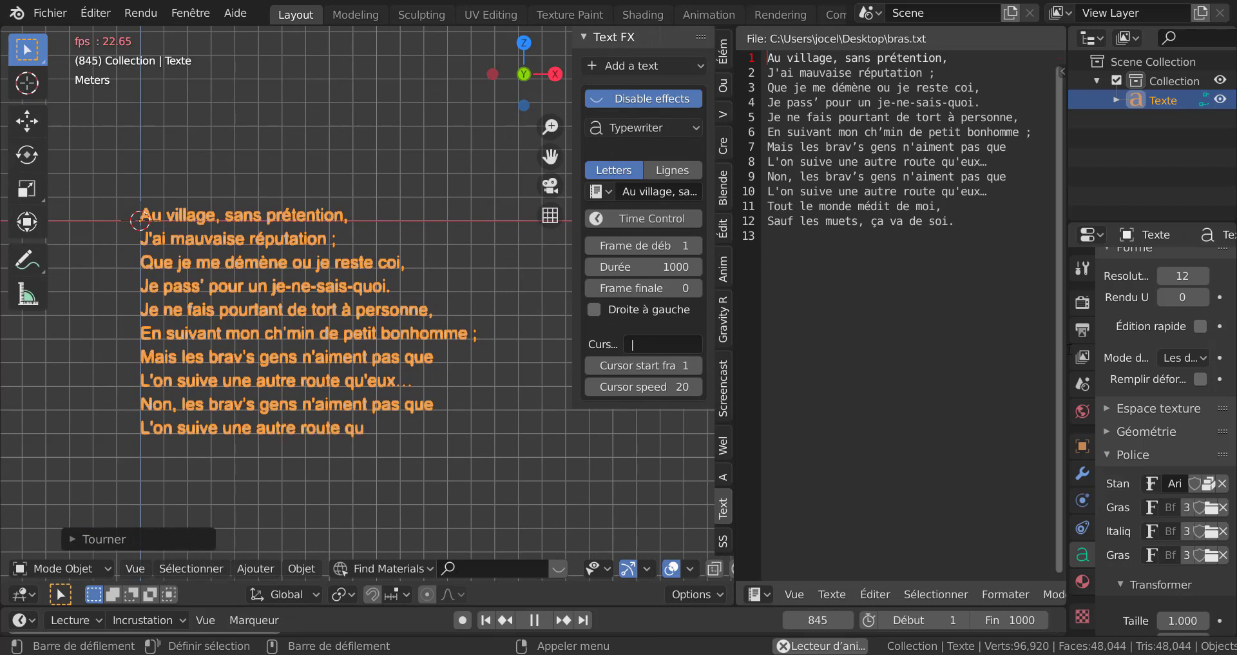
# Widen the properties editor and show the poem text enlarged in the front view.
pyautogui.moveTo(1067, 350); pyautogui.dragTo(954, 367)
pyautogui.scroll(1, 376, 392)
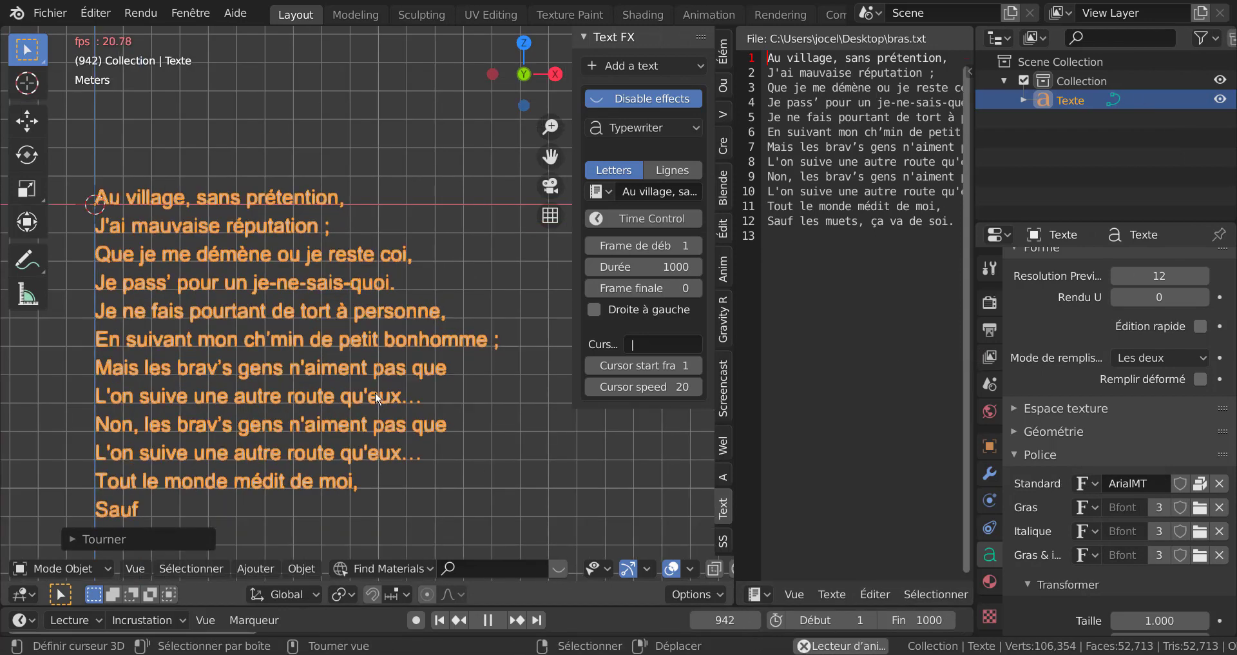
pyautogui.moveTo(392, 342)
pyautogui.mouseDown(button='middle')
pyautogui.moveTo(400, 324)
pyautogui.moveTo(392, 365)
pyautogui.mouseUp(button='middle')
pyautogui.press('KP_7')
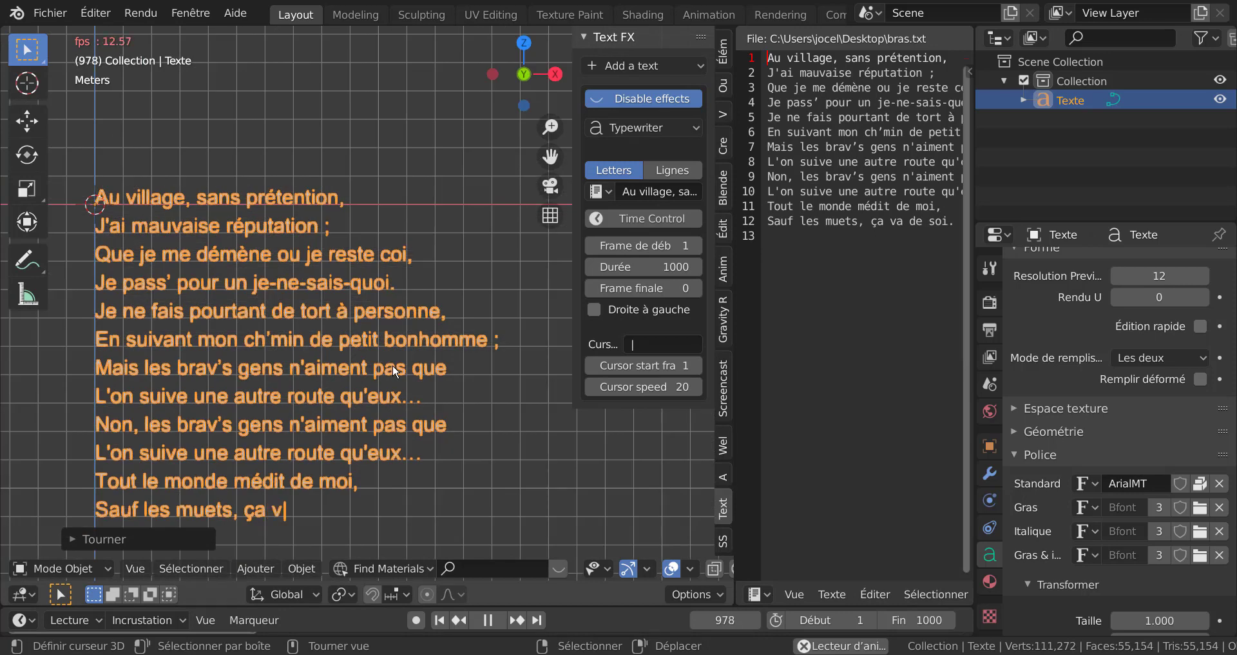
pyautogui.press('KP_1')
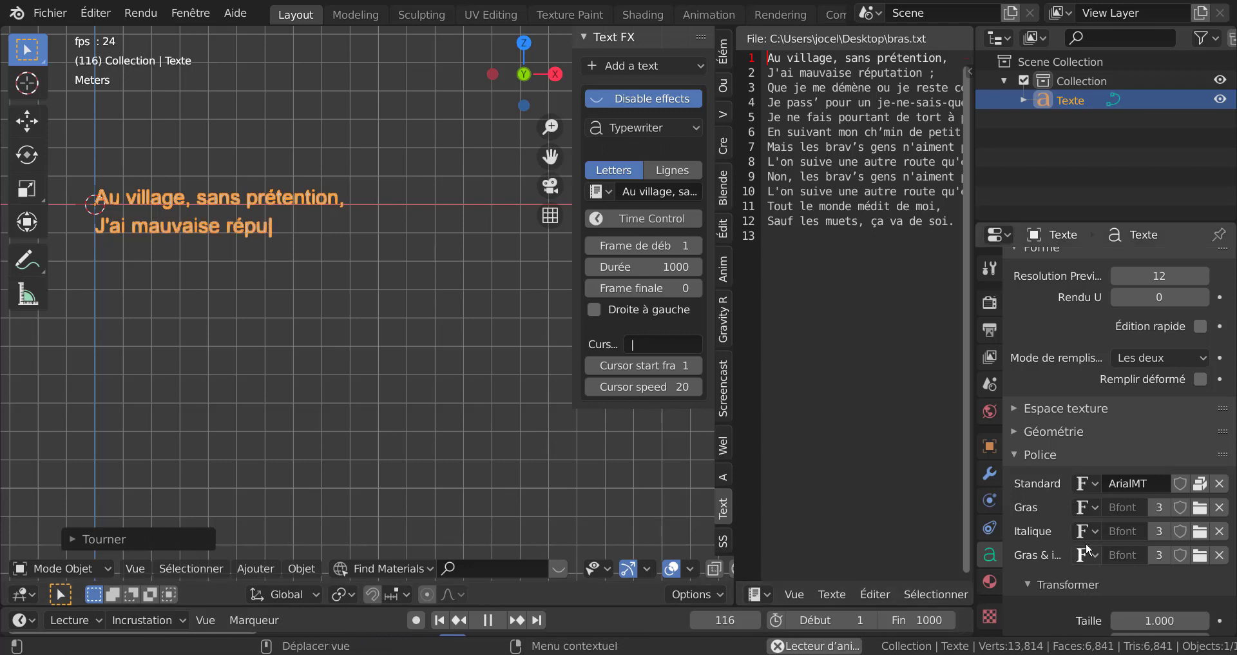
# Switch the poem text's standard font to Bfont and back to ArialMT.
pyautogui.click(1094, 485)
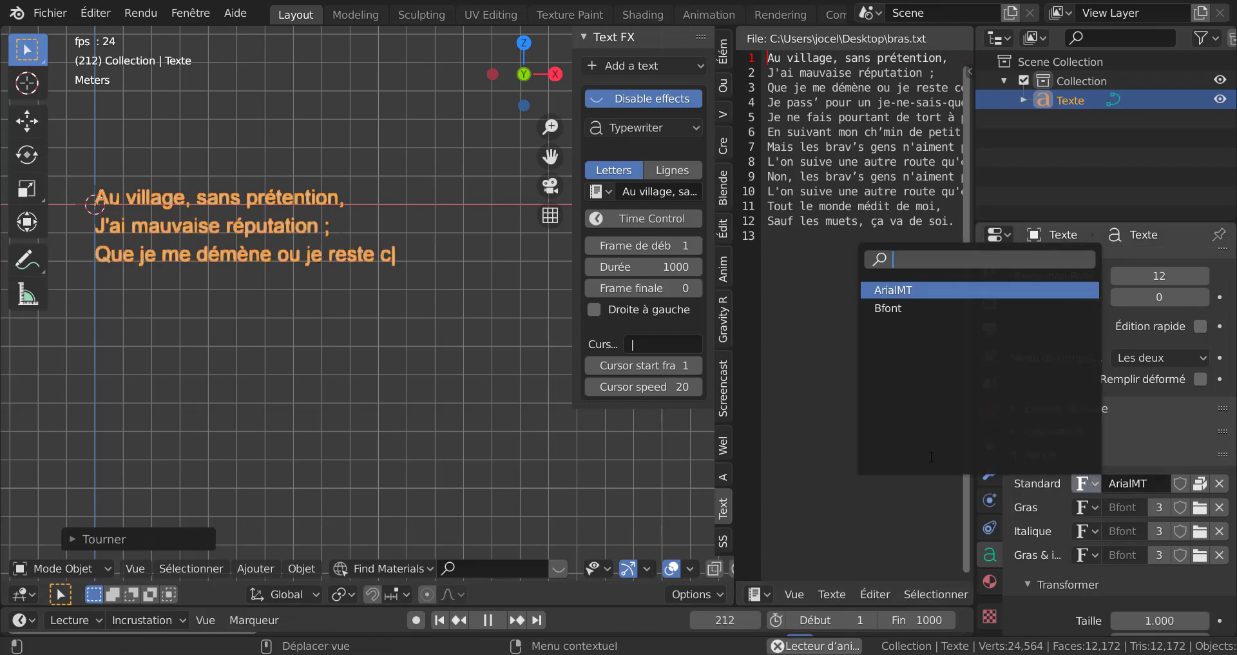
pyautogui.click(1147, 431)
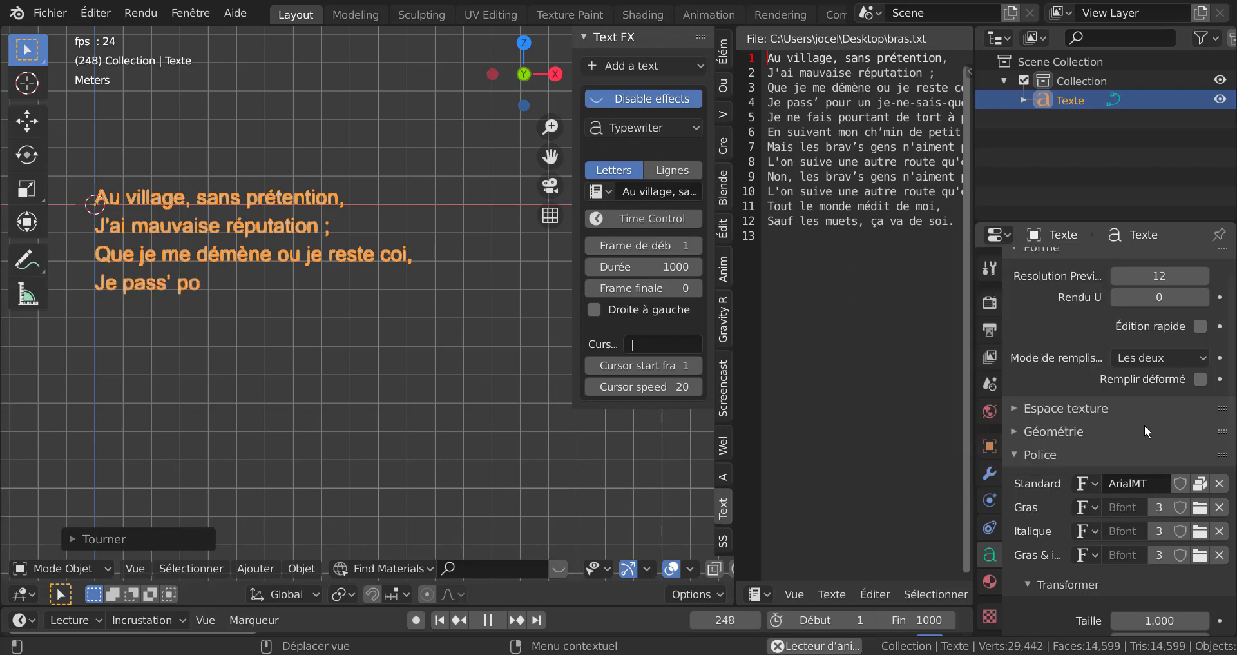
pyautogui.click(1087, 483)
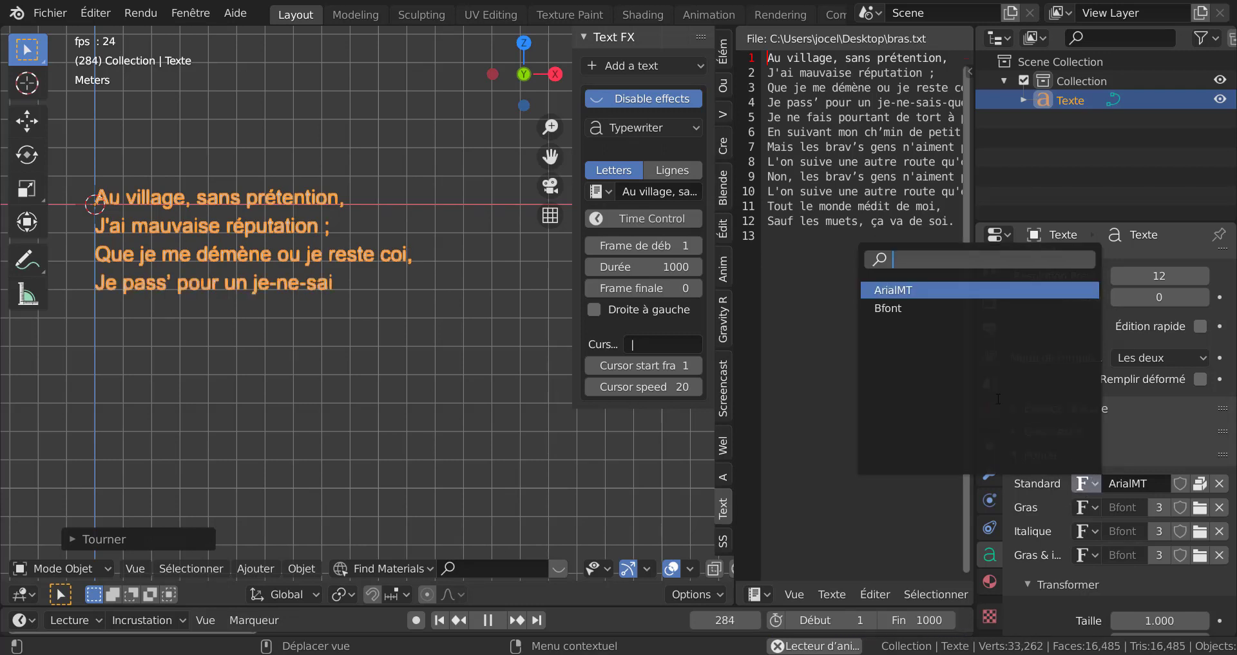
pyautogui.click(904, 309)
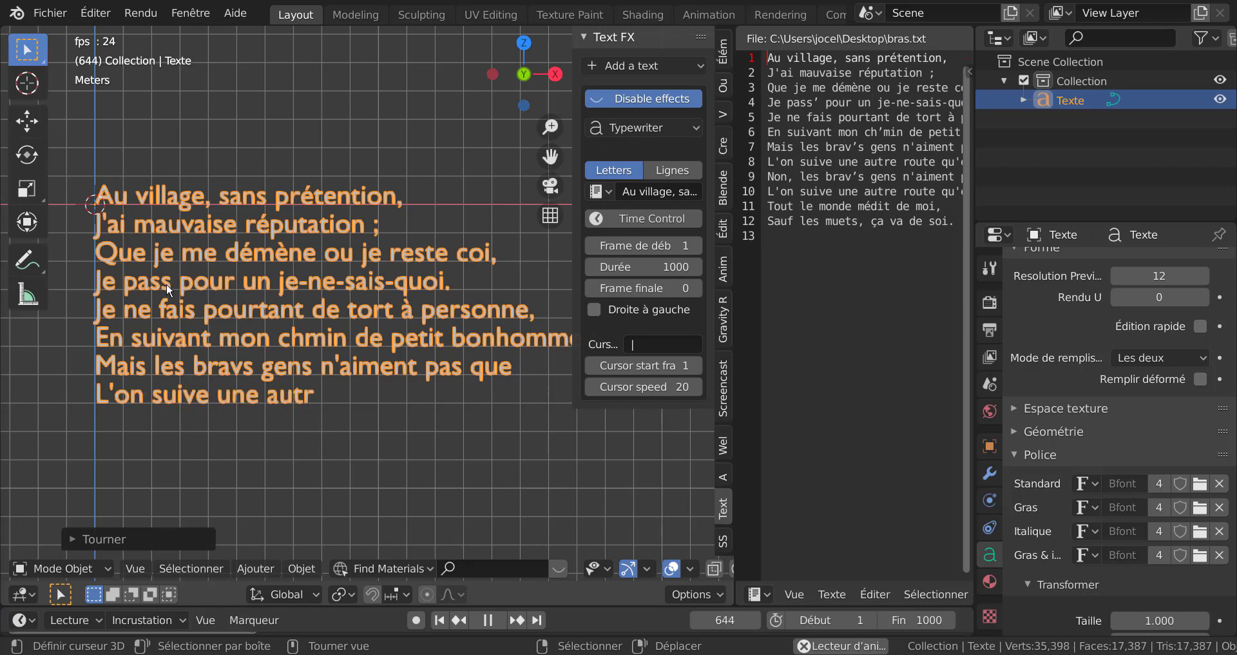
pyautogui.click(1085, 482)
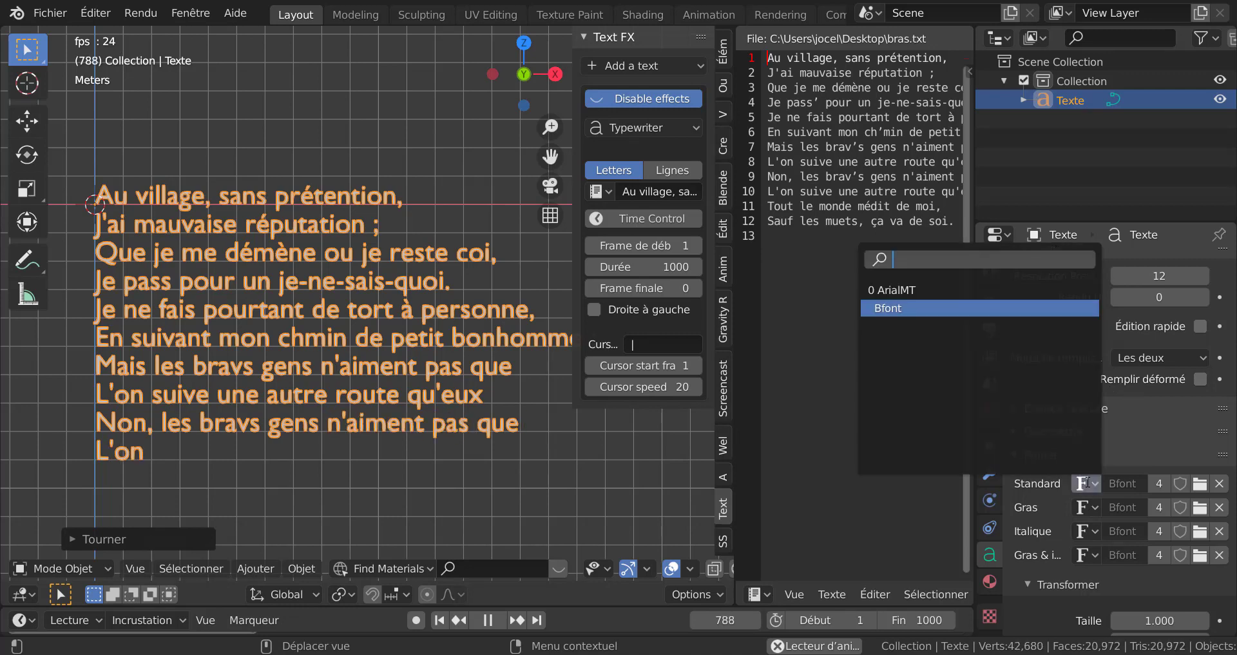
pyautogui.click(921, 290)
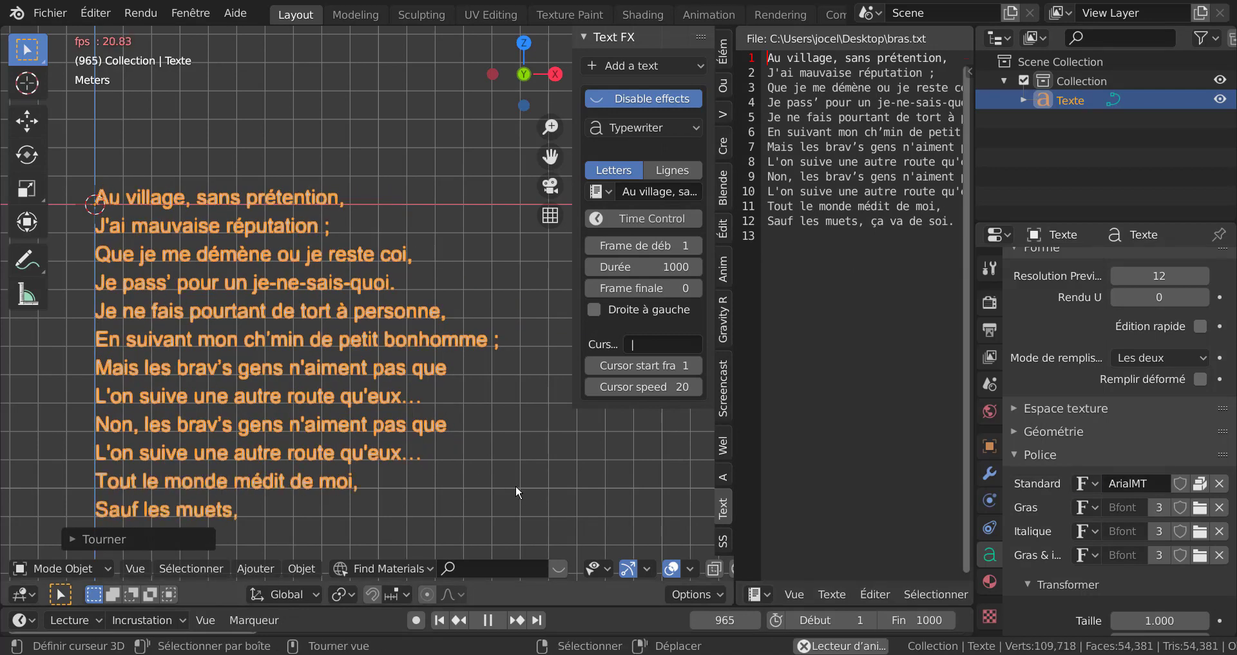
# Narrow the properties editor and widen the 3D viewport over the text editor so the whole poem fits.
pyautogui.keyDown('shift'); pyautogui.moveTo(515, 484); pyautogui.dragTo(509, 430, button='middle'); pyautogui.keyUp('shift')
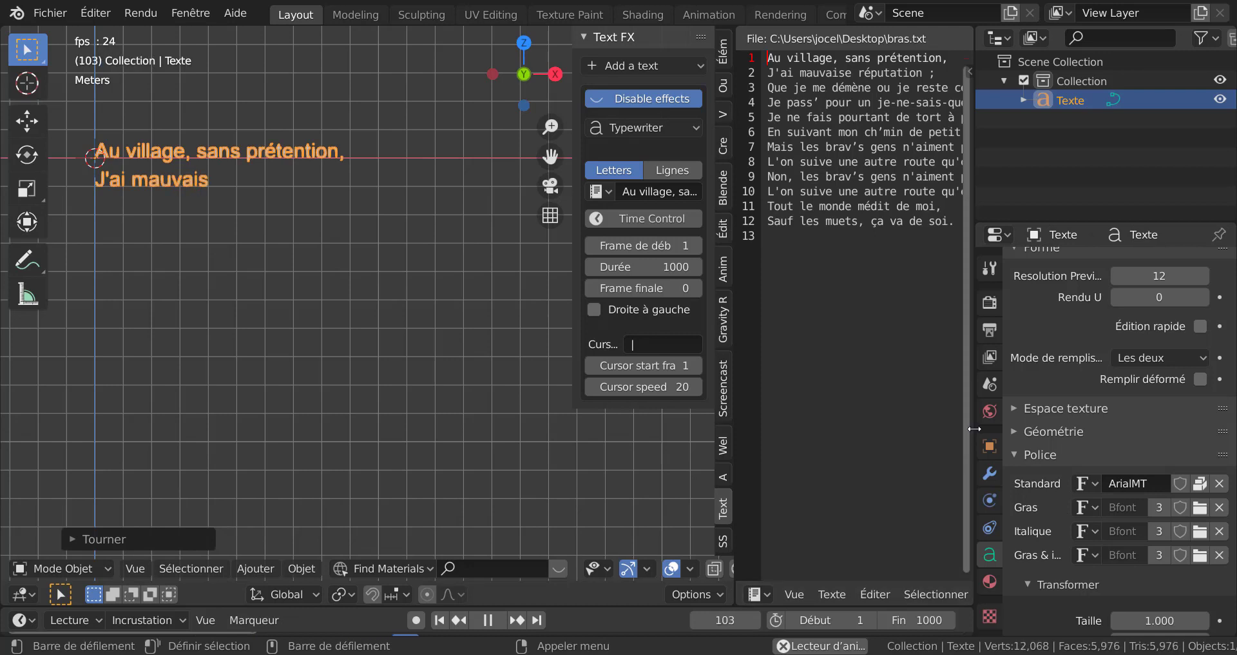
pyautogui.moveTo(974, 431); pyautogui.dragTo(1070, 428)
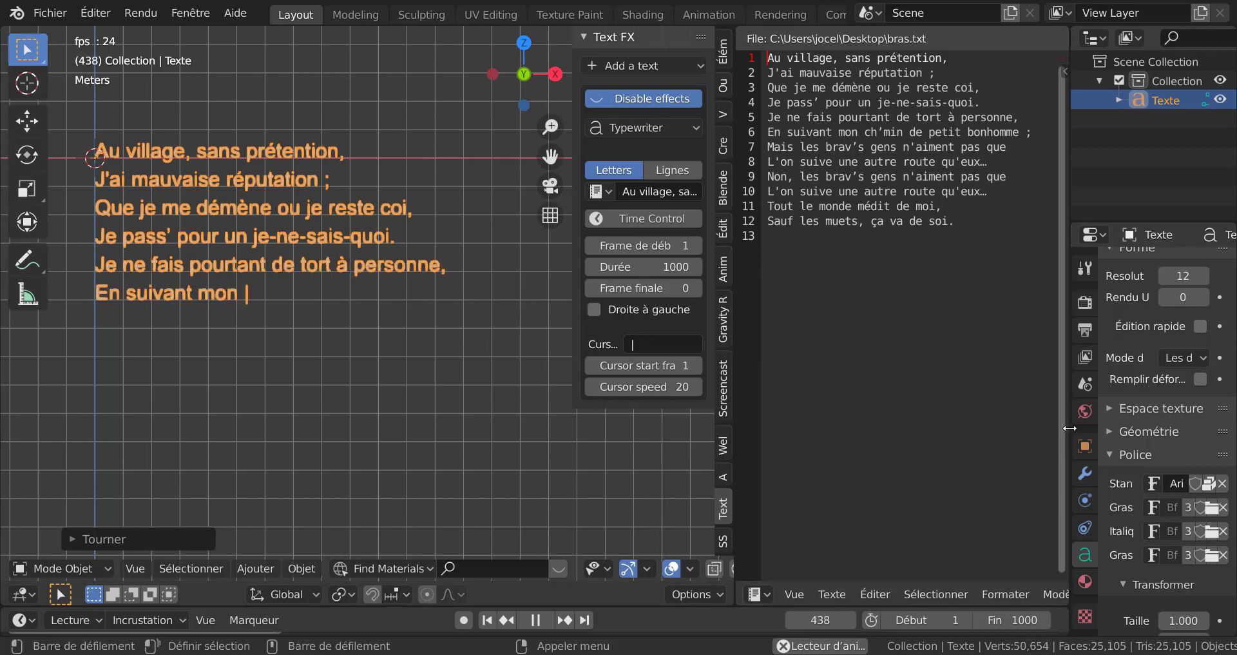
pyautogui.moveTo(1065, 429); pyautogui.dragTo(1050, 427)
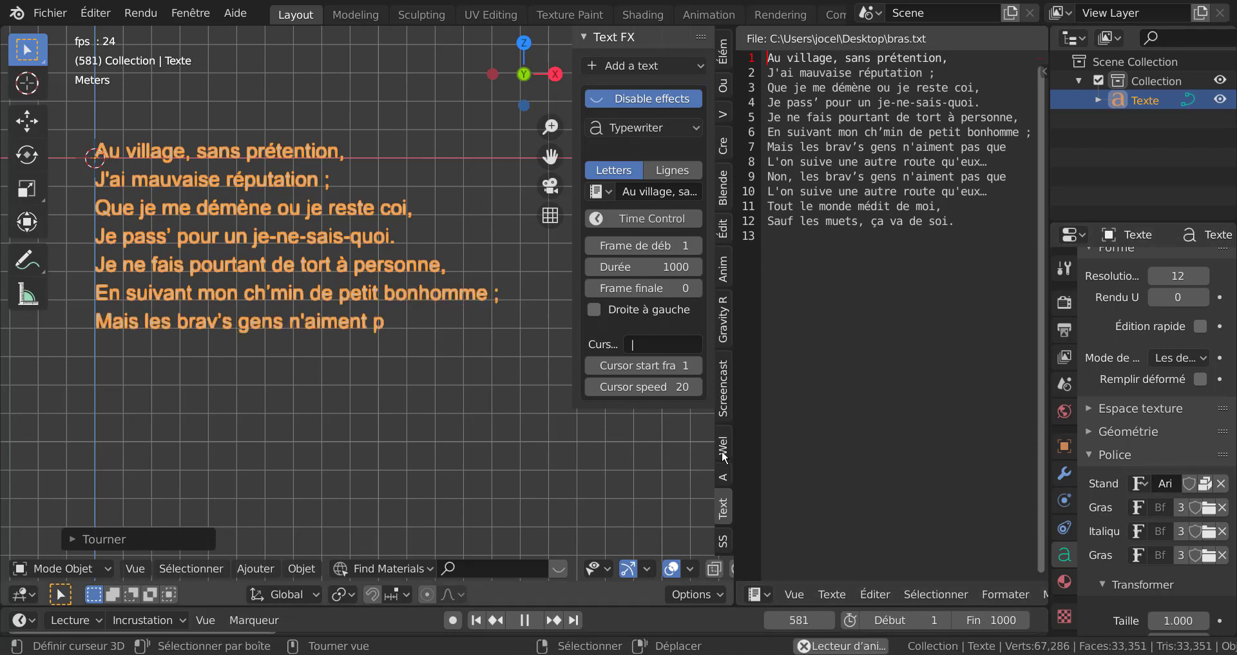
pyautogui.moveTo(734, 451); pyautogui.dragTo(932, 430)
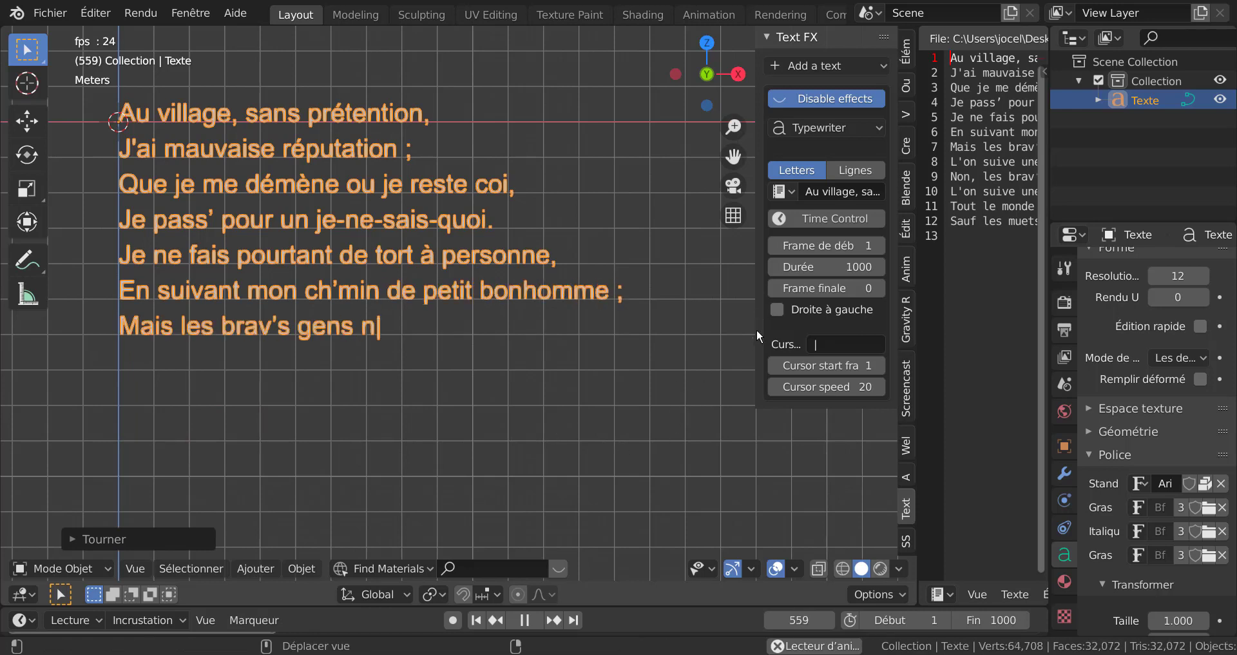
pyautogui.moveTo(757, 328); pyautogui.dragTo(763, 333)
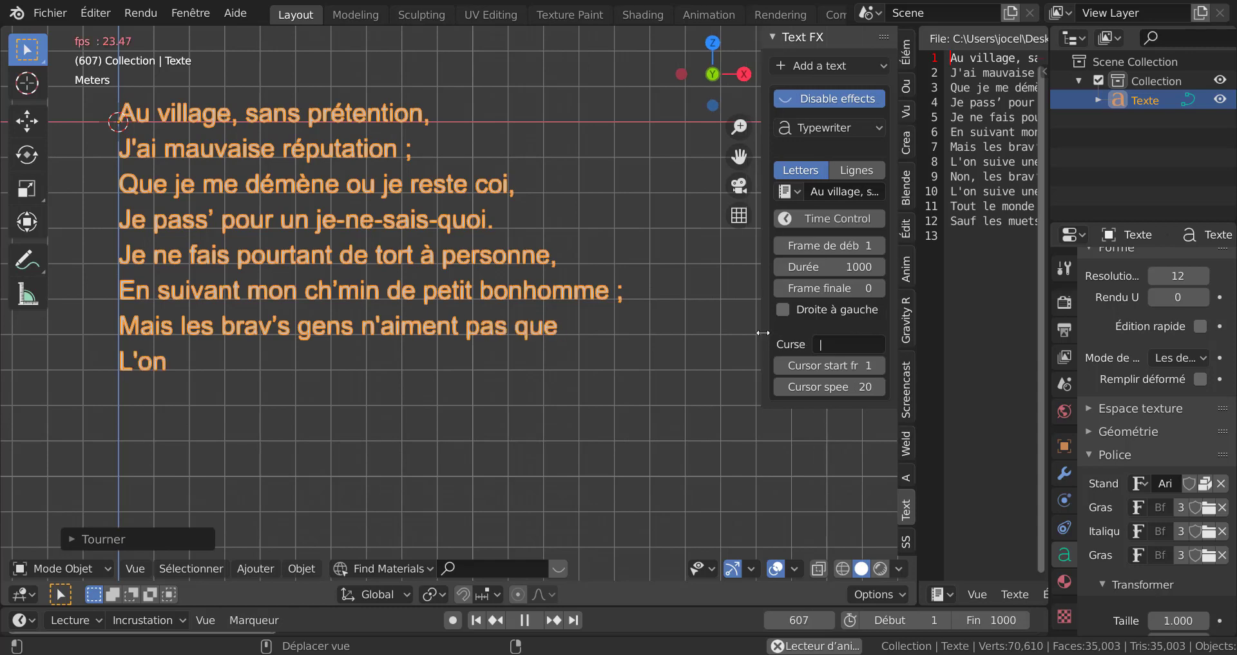
pyautogui.scroll(-2, 511, 430)
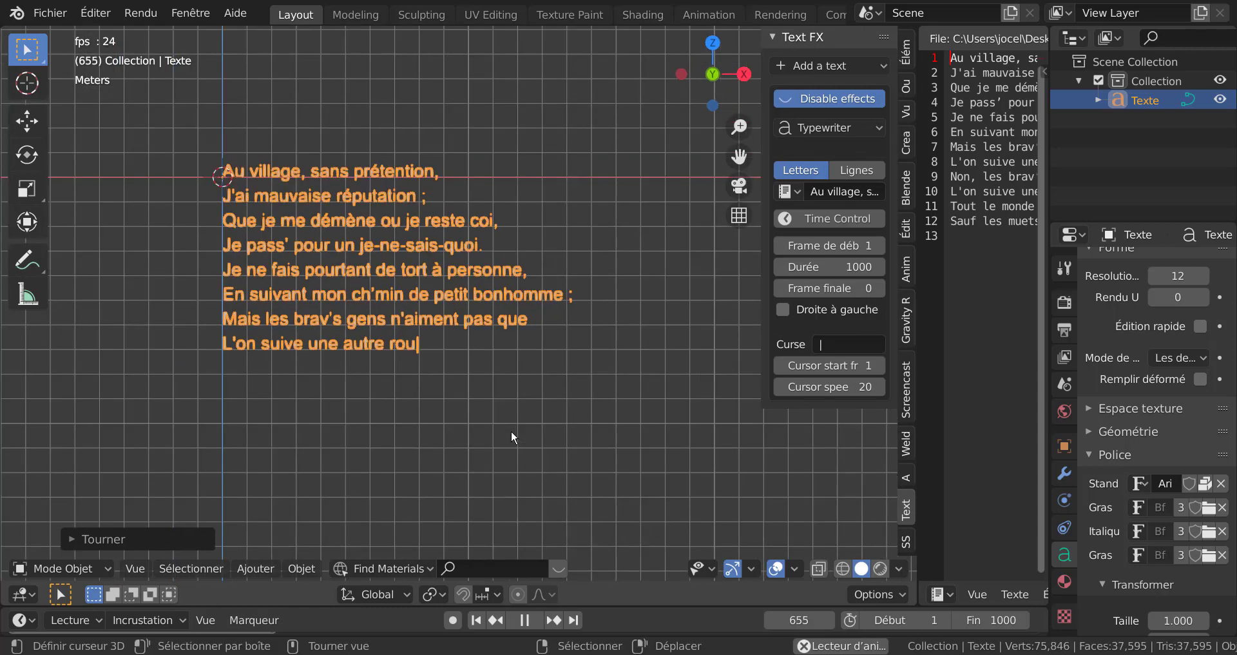
pyautogui.scroll(1, 564, 416)
pyautogui.scroll(1, 536, 424)
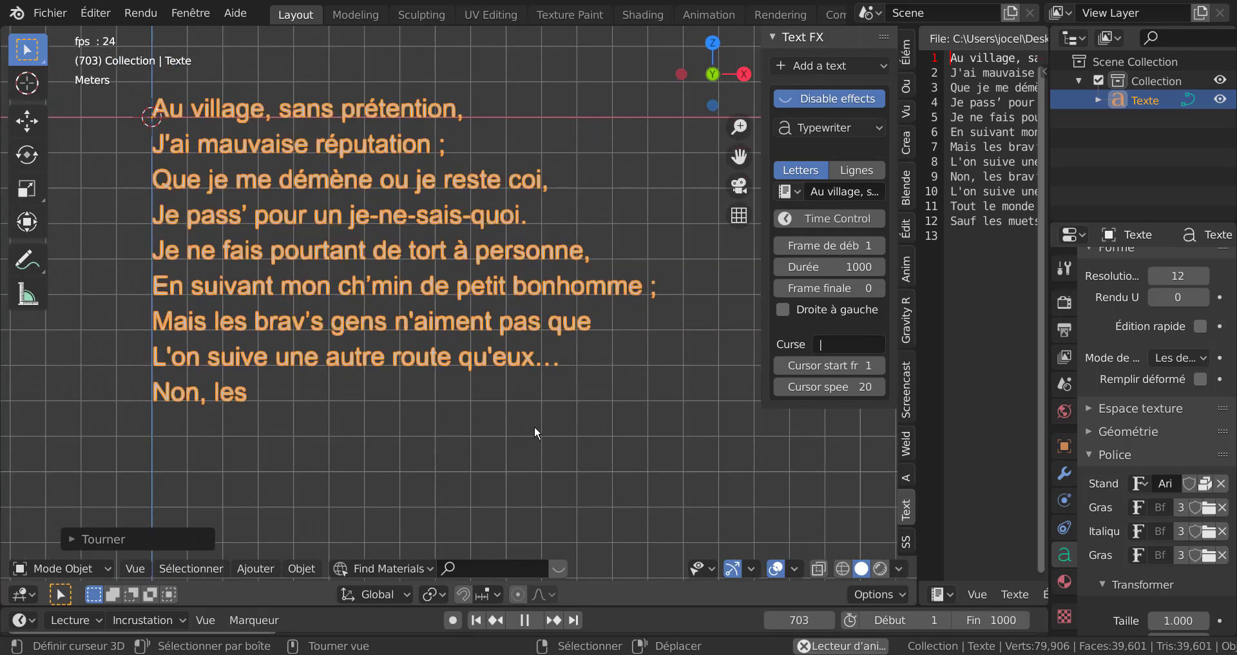
pyautogui.keyDown('shift'); pyautogui.moveTo(575, 450); pyautogui.dragTo(597, 459, button='middle'); pyautogui.keyUp('shift')
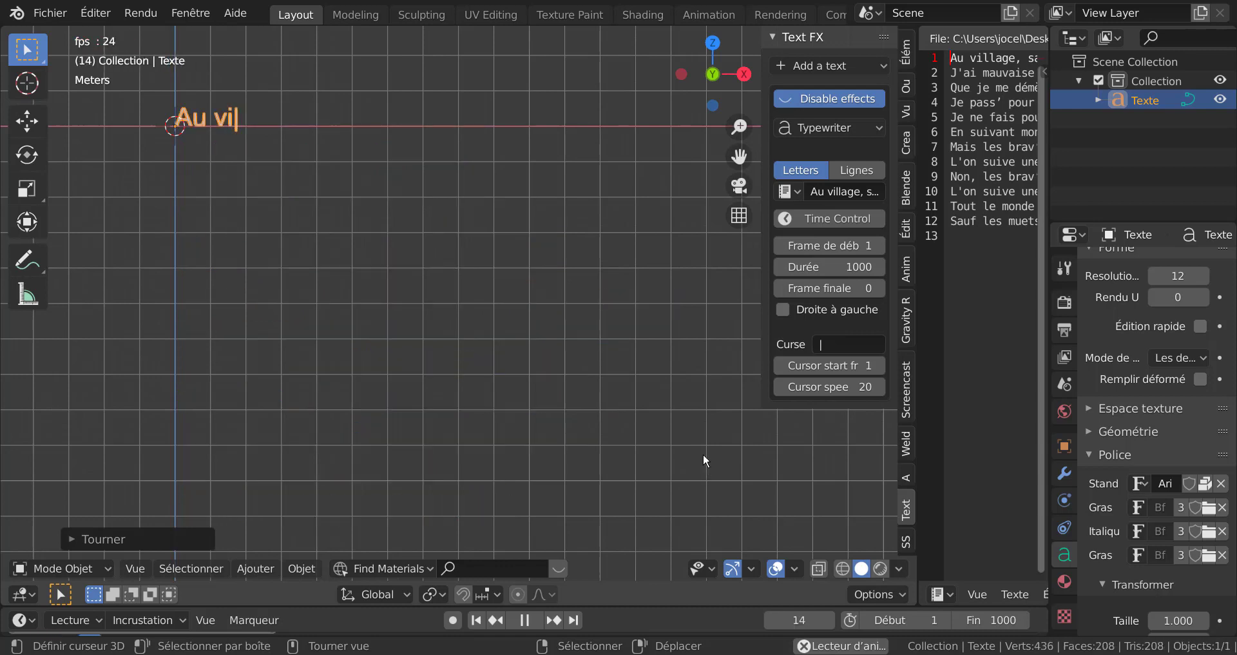
# Stop the animation playback and add a new text object, shown enlarged in the top view.
pyautogui.press('space')
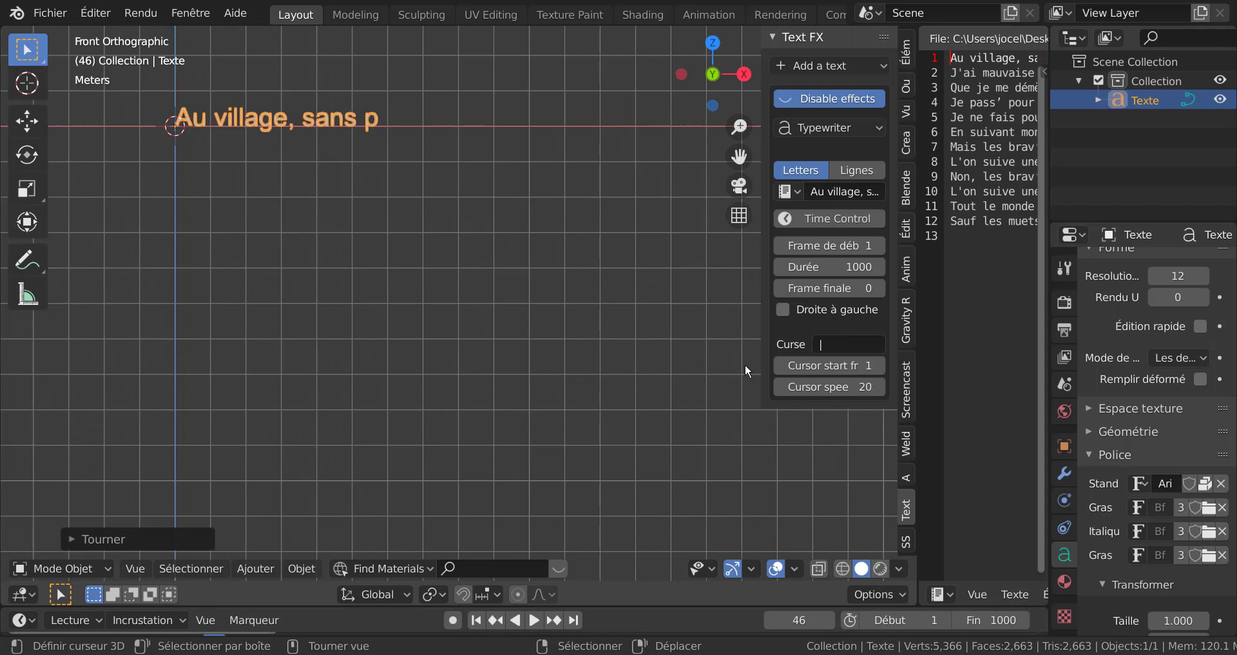
pyautogui.click(297, 569)
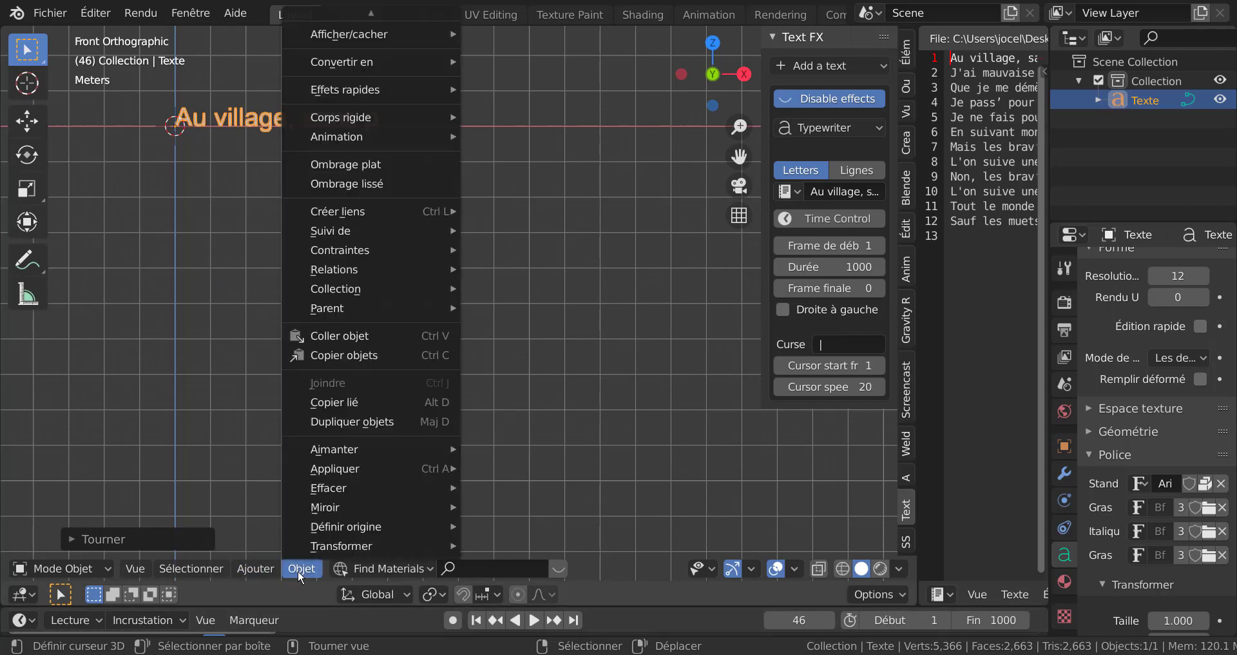
pyautogui.moveTo(256, 569)
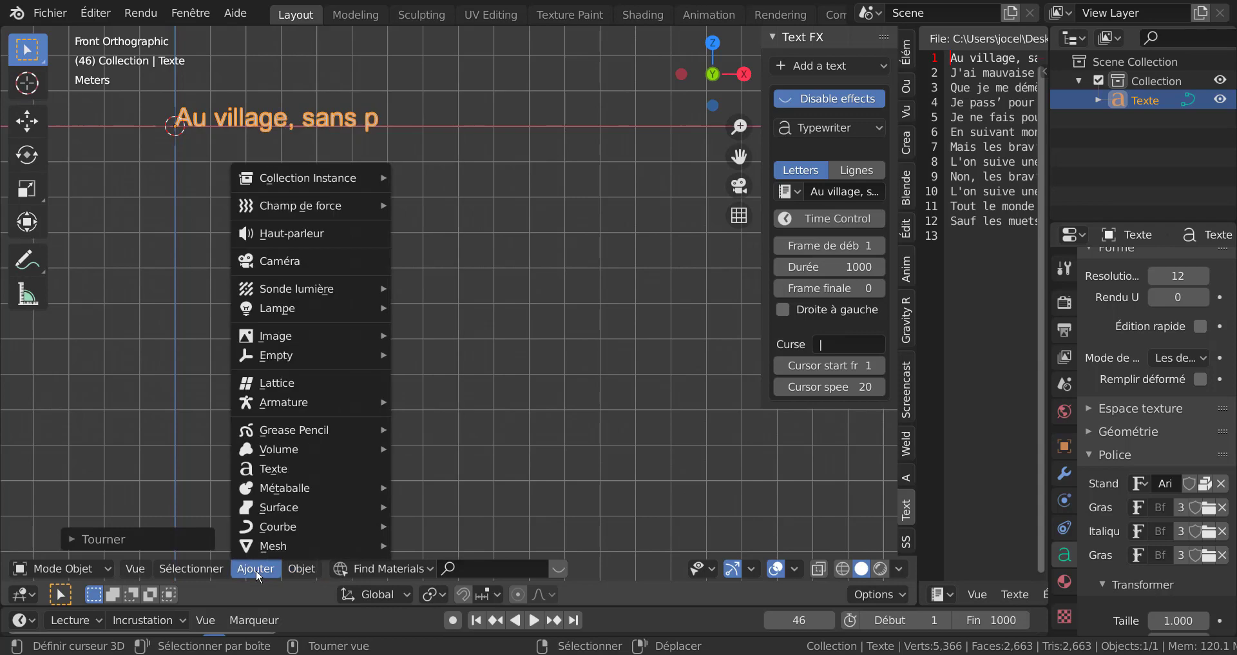
pyautogui.moveTo(260, 548)
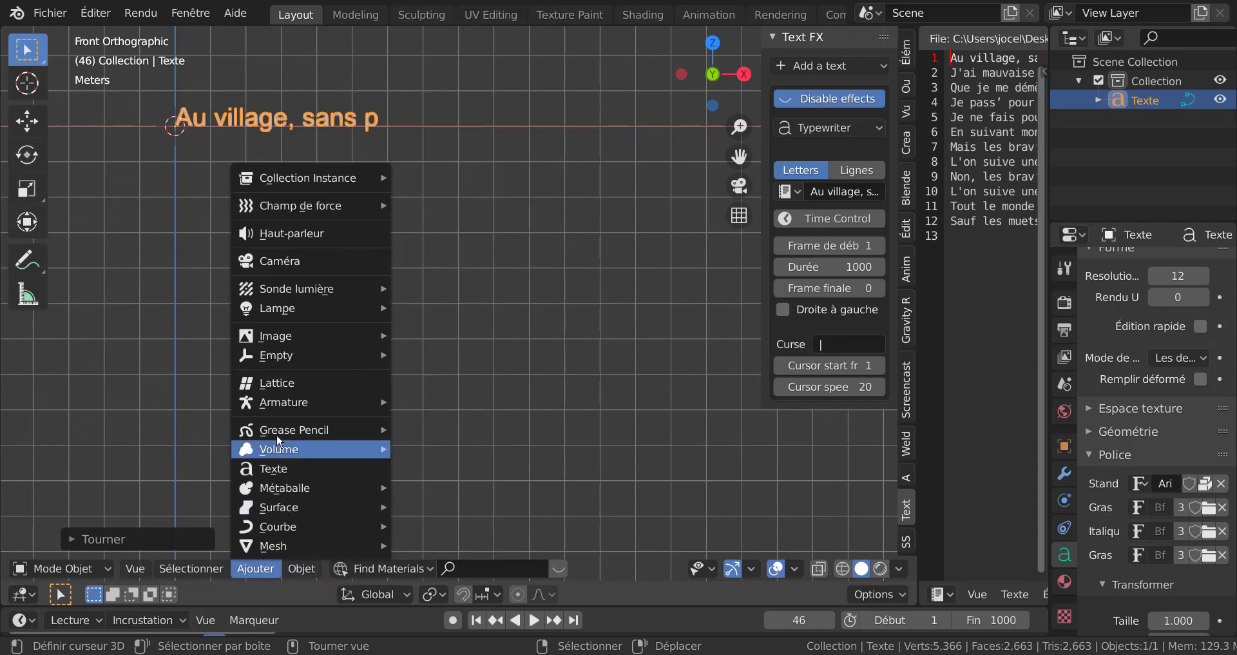
pyautogui.moveTo(279, 405)
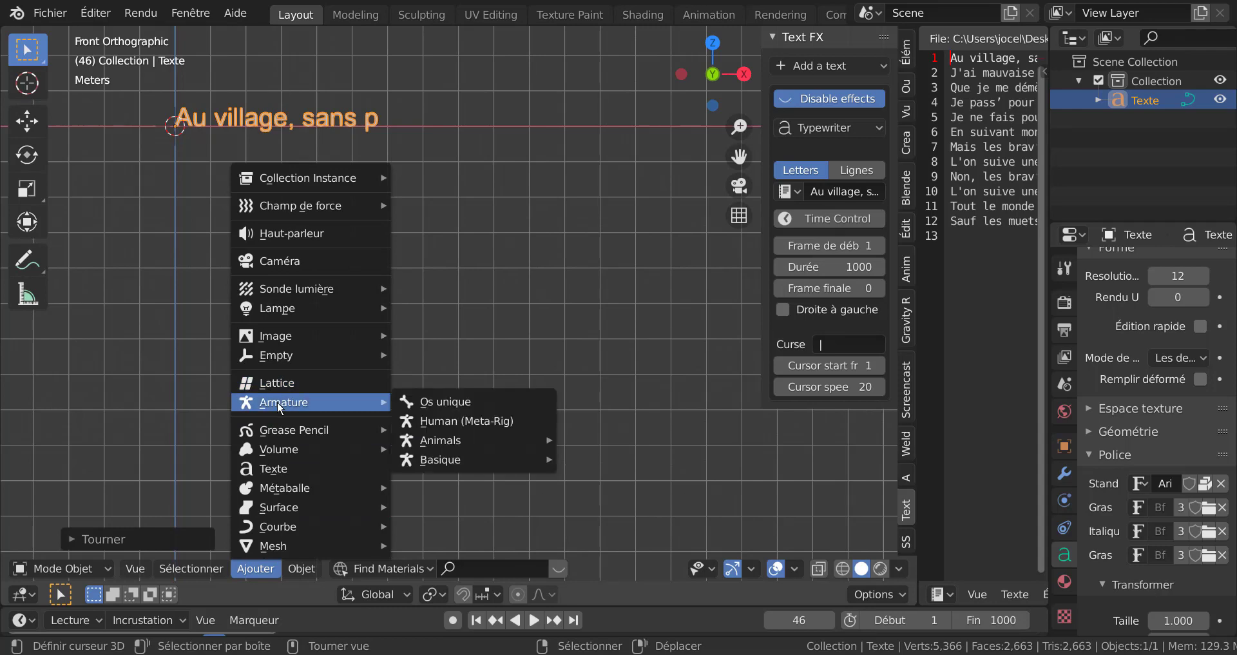
pyautogui.click(275, 469)
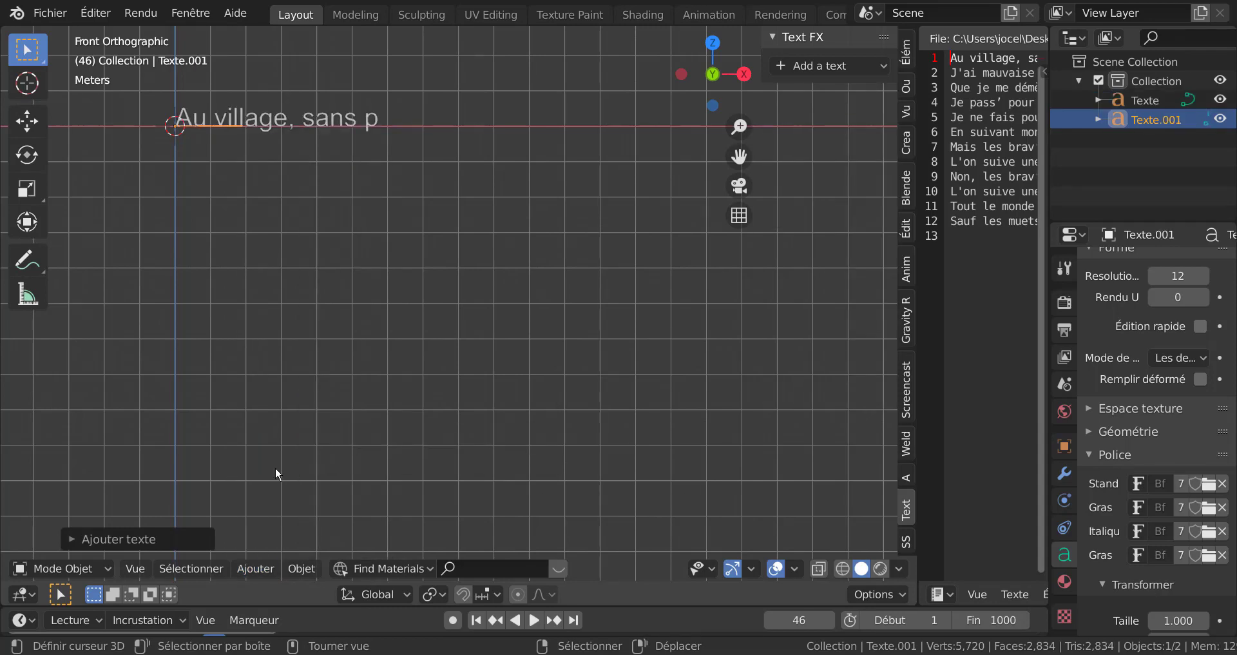
pyautogui.press('KP_7')
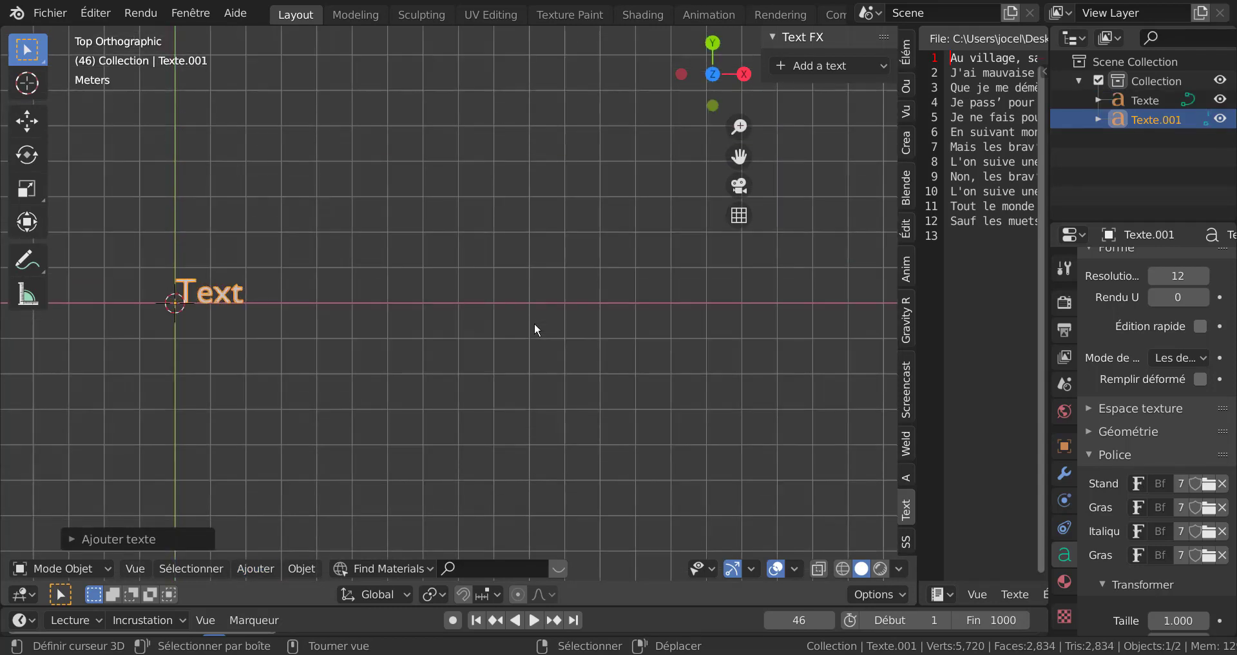
pyautogui.keyDown('shift'); pyautogui.moveTo(540, 309); pyautogui.dragTo(703, 284, button='middle'); pyautogui.keyUp('shift')
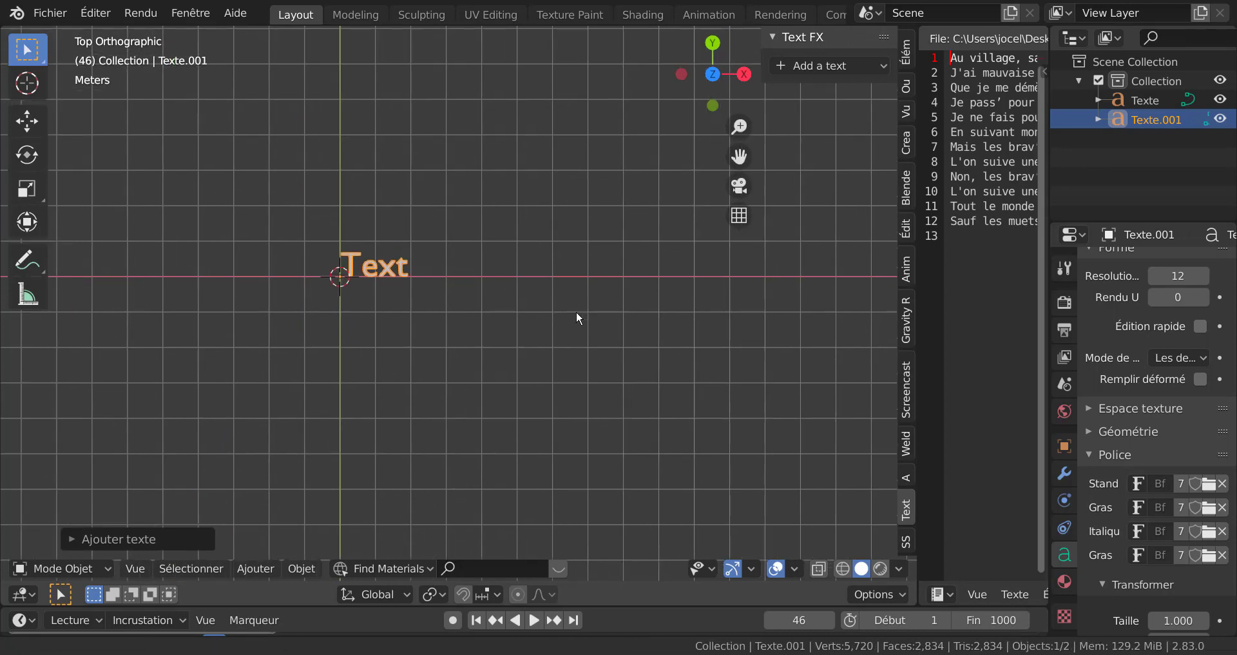
pyautogui.scroll(2, 513, 362)
pyautogui.keyDown('shift'); pyautogui.moveTo(513, 366); pyautogui.dragTo(571, 399, button='middle'); pyautogui.keyUp('shift')
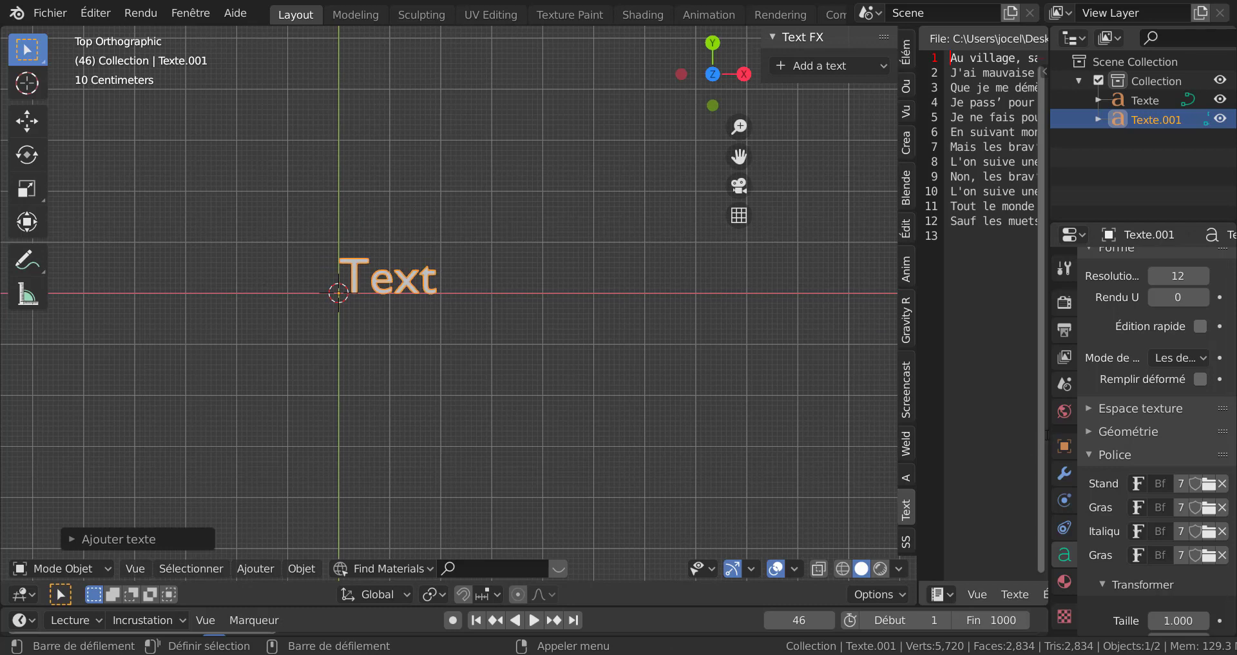
# Widen the properties editor and browse the fonts in C:\Windows\Fonts for the new text's standard font.
pyautogui.moveTo(1047, 434); pyautogui.dragTo(1017, 437)
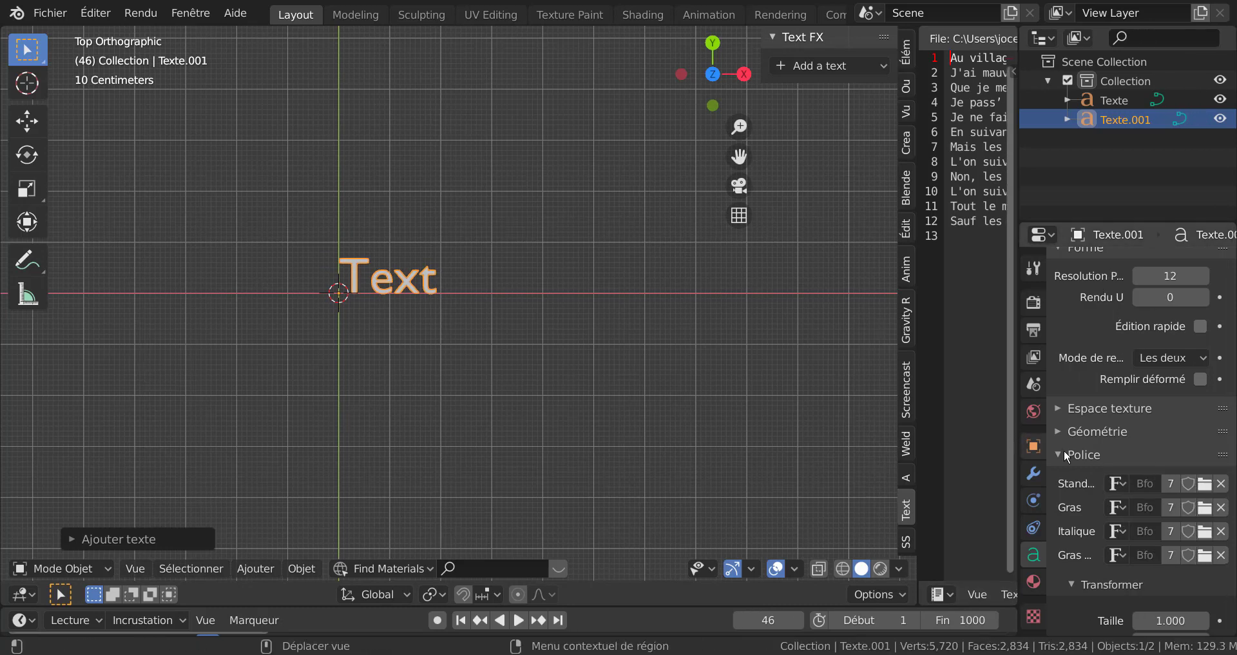
pyautogui.click(1209, 483)
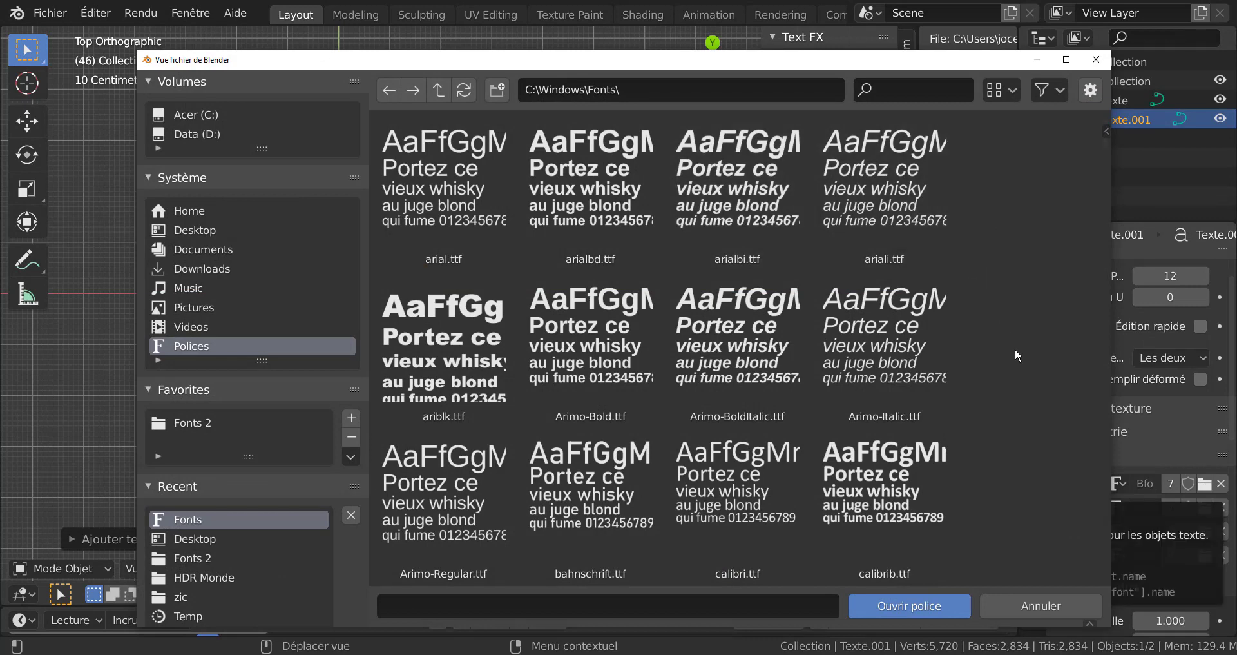
pyautogui.scroll(-2, 1016, 355)
pyautogui.scroll(1, 1017, 355)
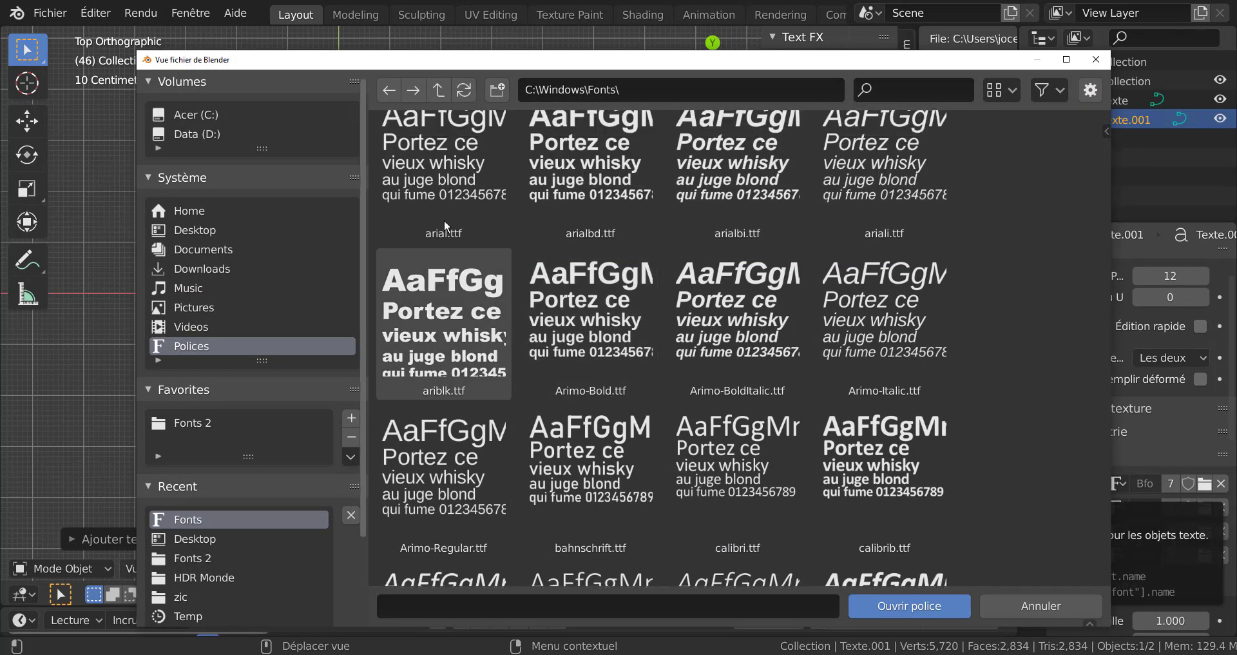
pyautogui.scroll(-5, 736, 425)
pyautogui.scroll(-10, 735, 427)
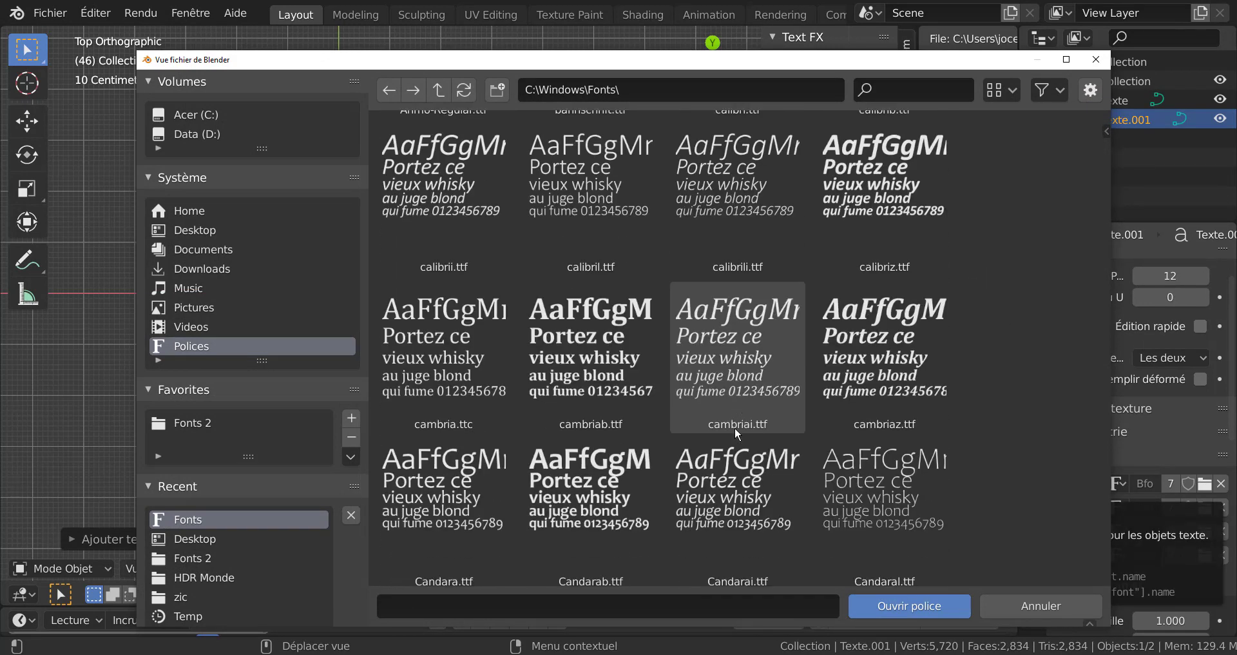
pyautogui.scroll(14, 1006, 396)
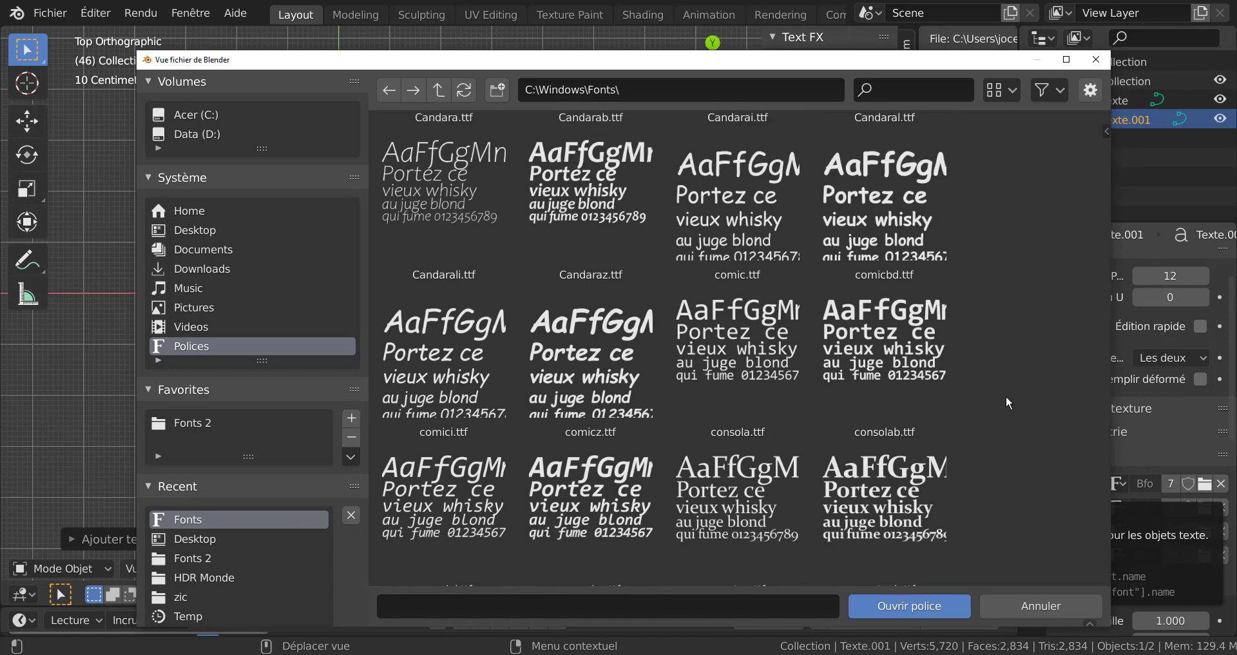
pyautogui.scroll(3, 1007, 401)
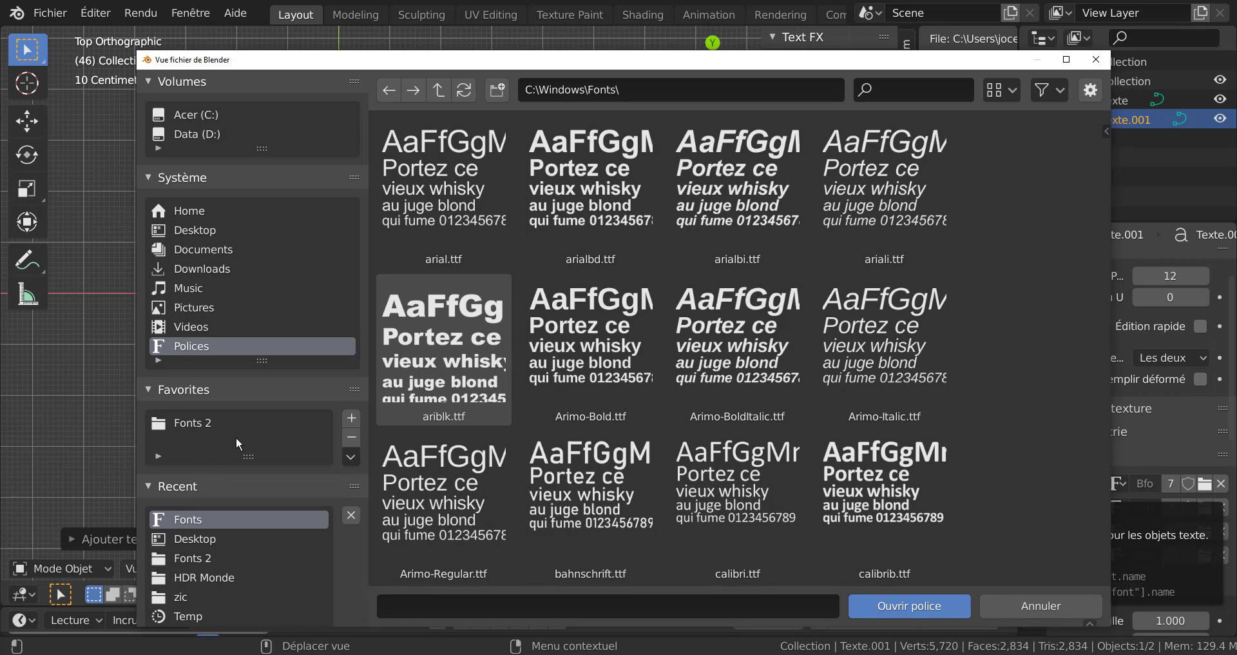
# Load ALGER.TTF from the favorite folder Fonts 2 as the new text's standard font.
pyautogui.click(189, 423)
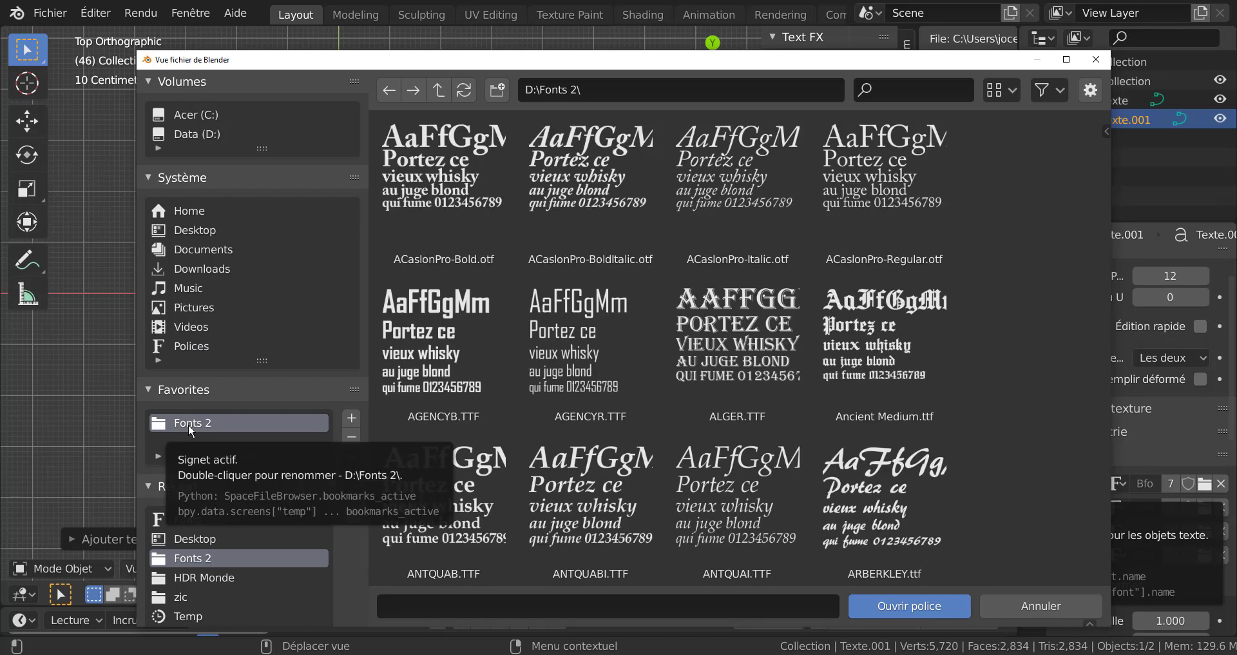
pyautogui.scroll(-1, 728, 402)
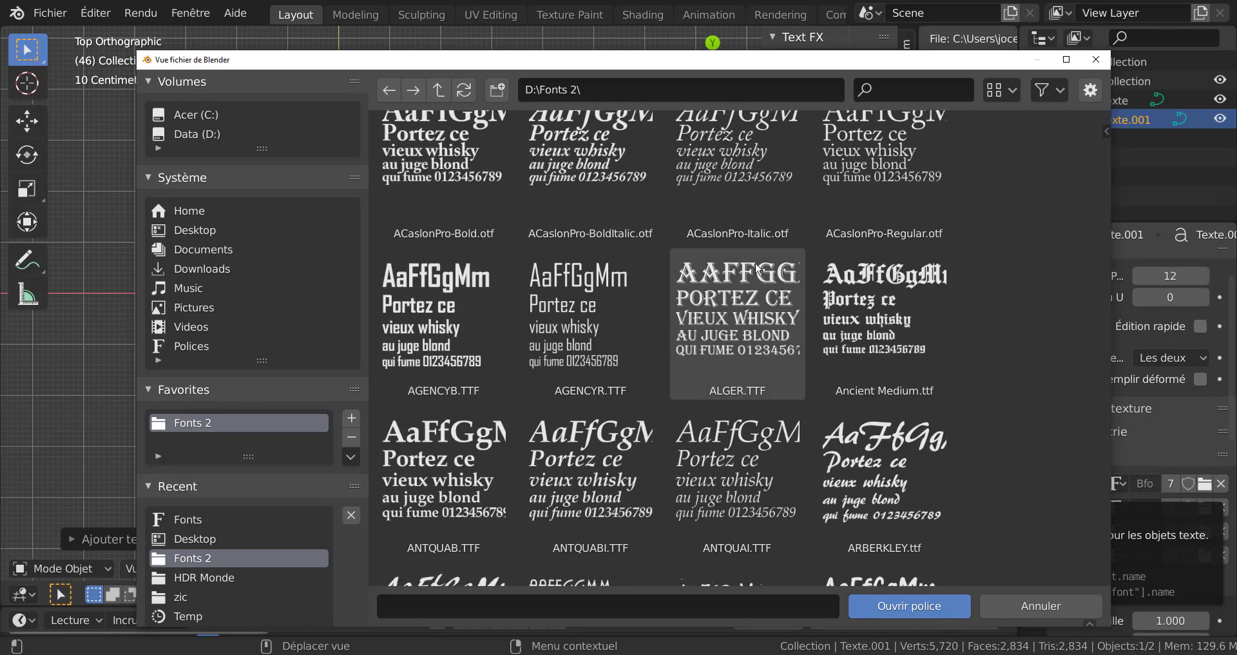
pyautogui.click(732, 388)
pyautogui.click(910, 606)
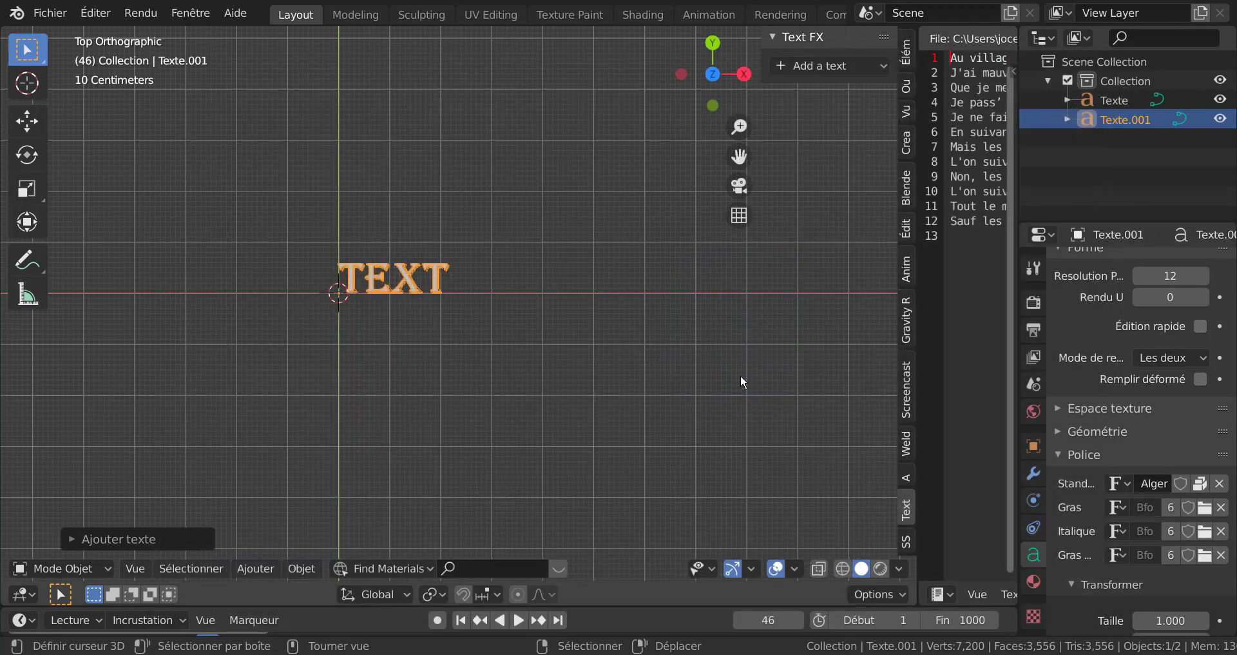
# Delete the new text object and show the remaining poem text in the front view.
pyautogui.moveTo(741, 374); pyautogui.dragTo(672, 335, button='middle')
pyautogui.scroll(3, 437, 287)
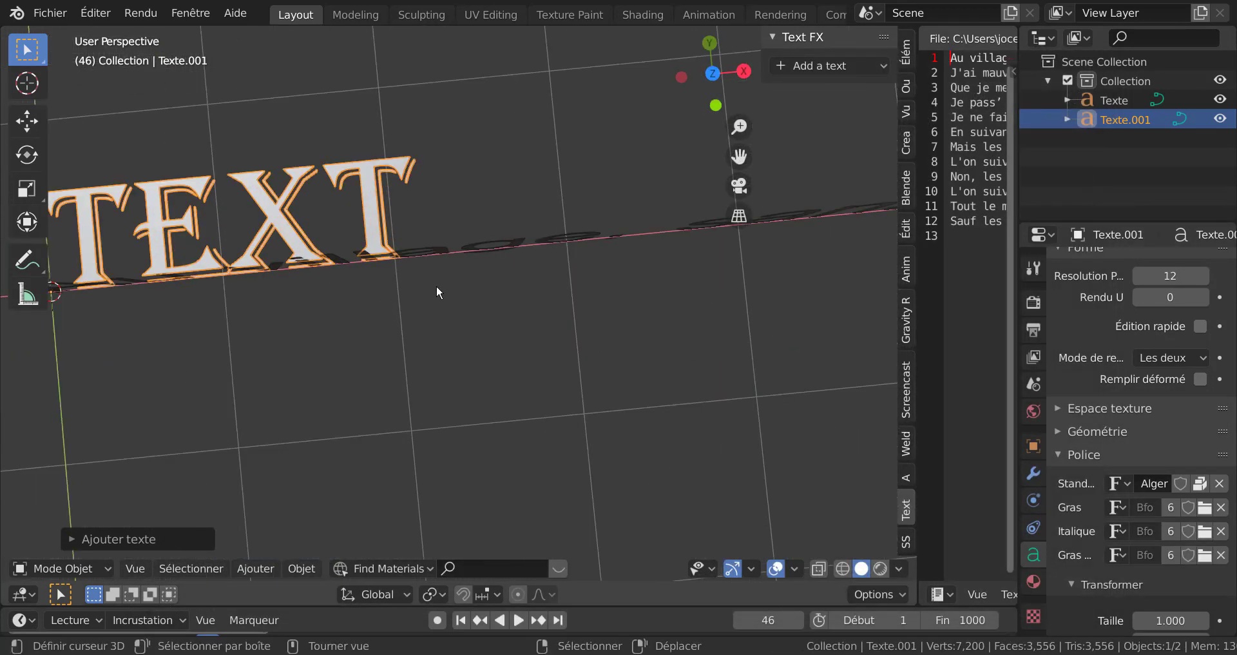
pyautogui.scroll(-5, 427, 372)
pyautogui.moveTo(450, 401); pyautogui.dragTo(551, 444, button='middle')
pyautogui.scroll(3, 487, 448)
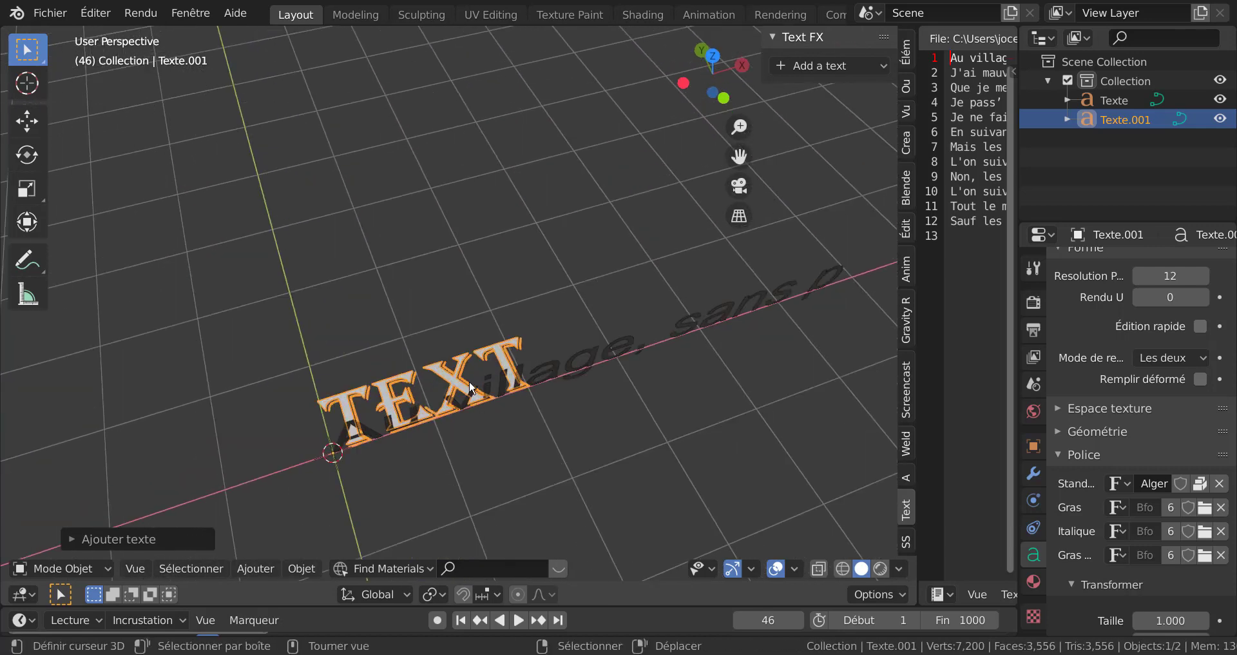
pyautogui.press('x')
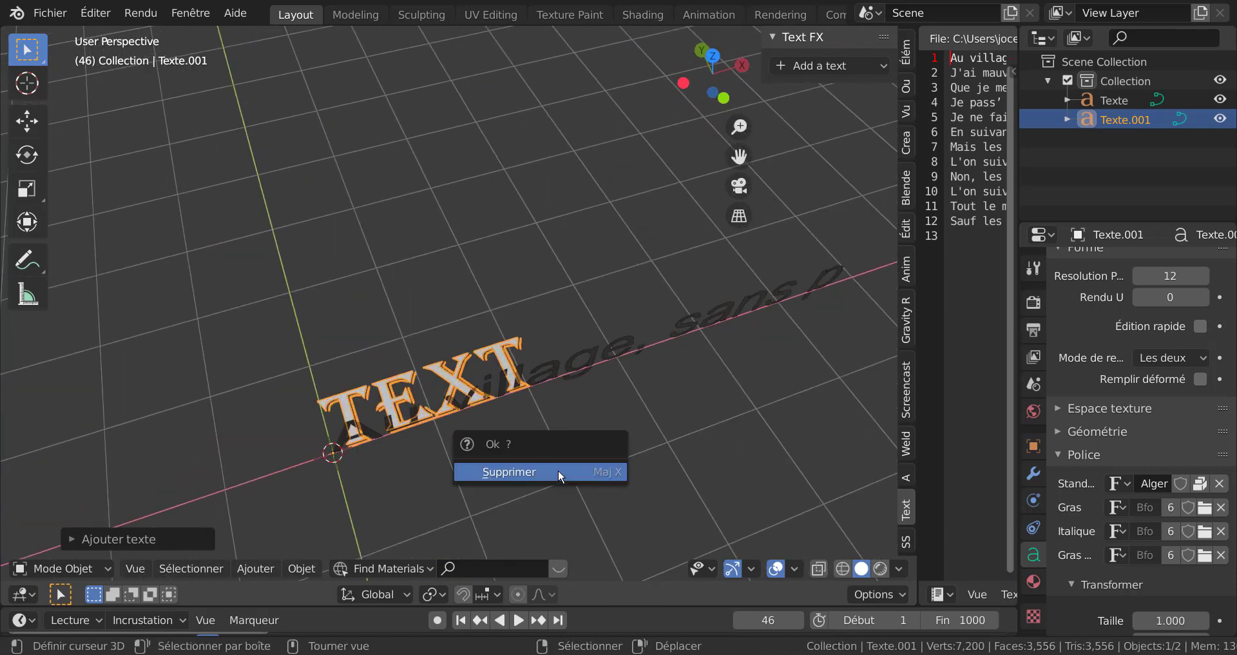
pyautogui.click(558, 472)
pyautogui.press('KP_1')
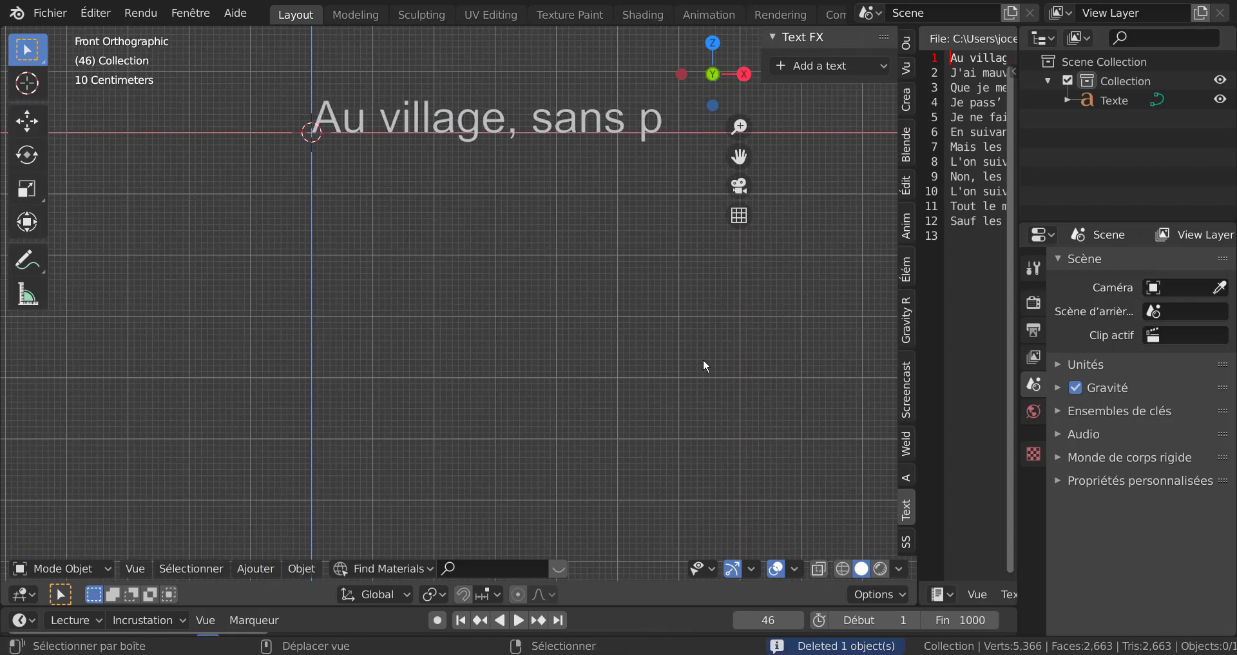
pyautogui.keyDown('shift'); pyautogui.moveTo(698, 392); pyautogui.dragTo(582, 551, button='middle'); pyautogui.keyUp('shift')
pyautogui.scroll(-1, 934, 360)
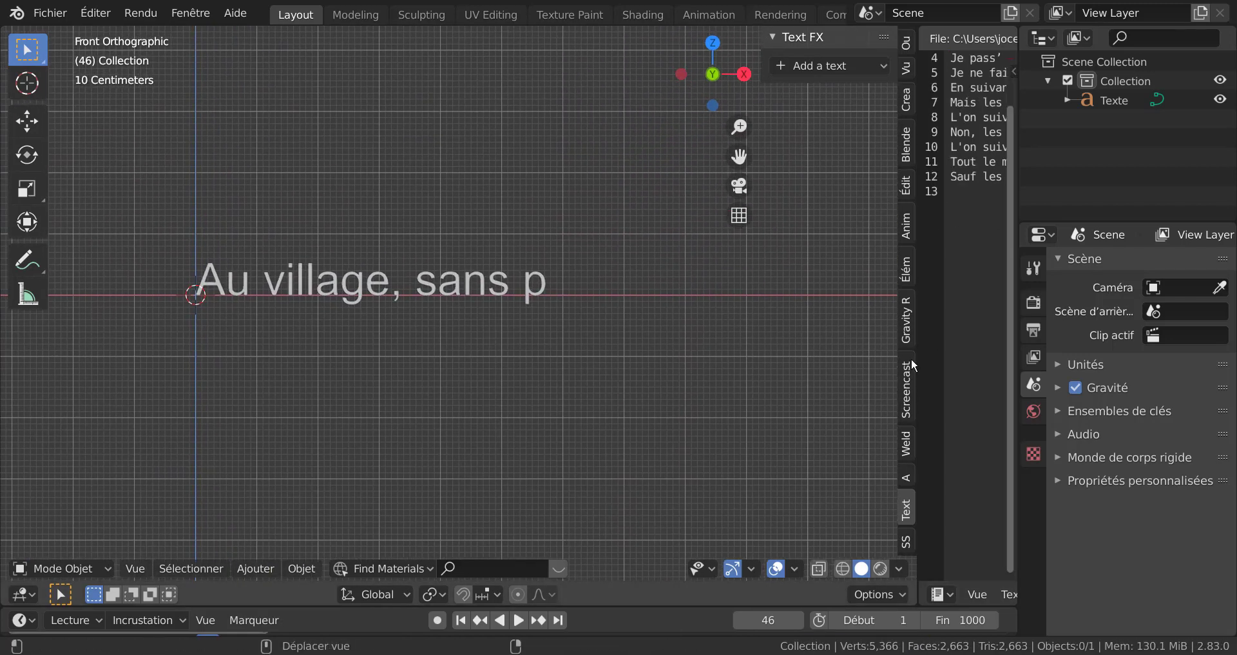
# Widen the text editor over the 3D viewport and narrow the properties editor so the poem's lines in bras.txt fit.
pyautogui.moveTo(918, 347); pyautogui.dragTo(676, 383)
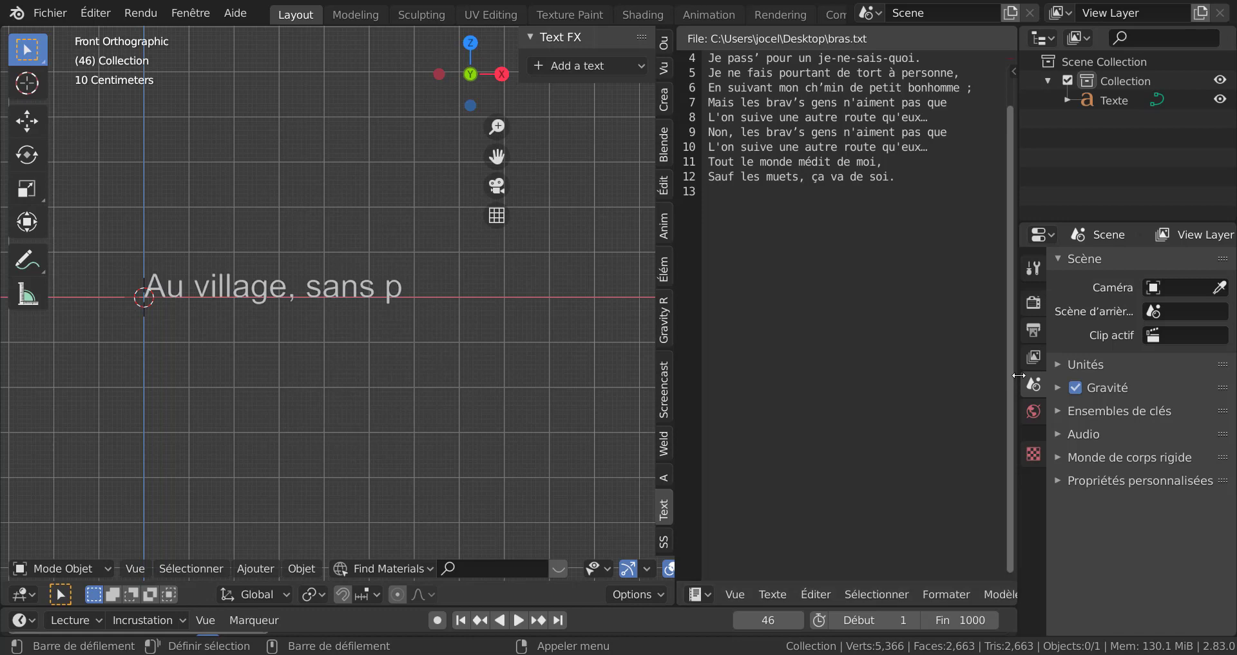
pyautogui.moveTo(1019, 375); pyautogui.dragTo(1048, 376)
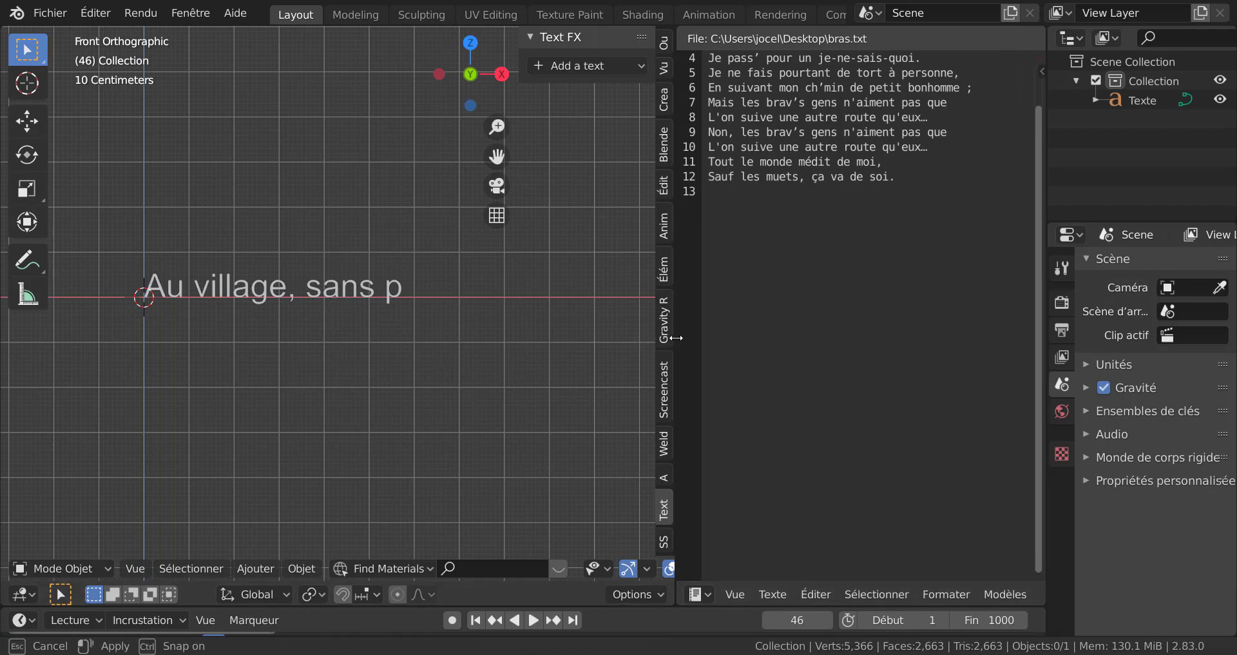
pyautogui.moveTo(671, 355); pyautogui.dragTo(586, 362)
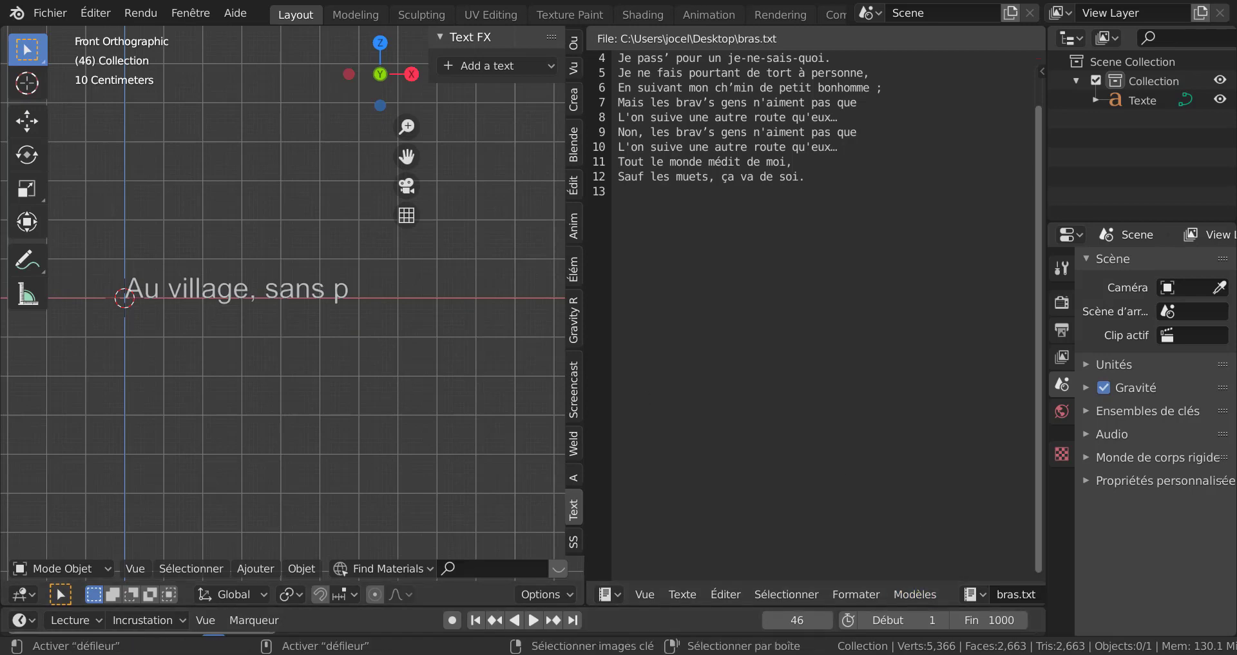
# Show the Blender window playing the Scramble text effect, and switch to the browser page with the Brassens lyrics.
pyautogui.moveTo(965, 654)
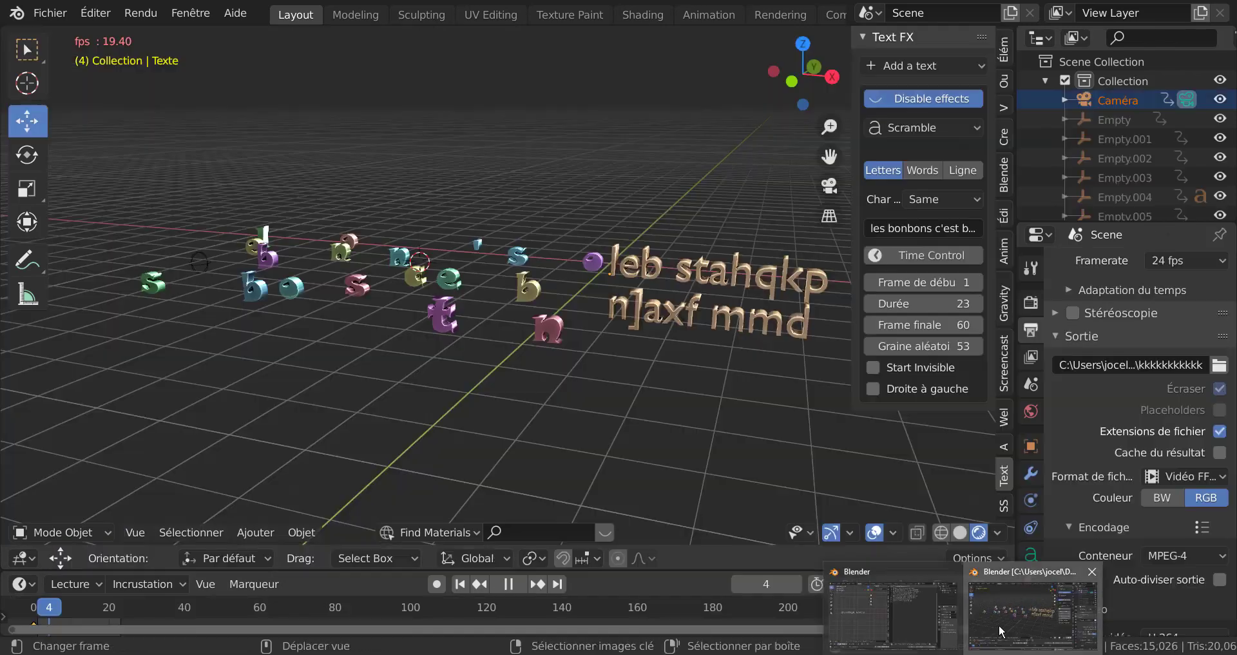
pyautogui.click(1003, 632)
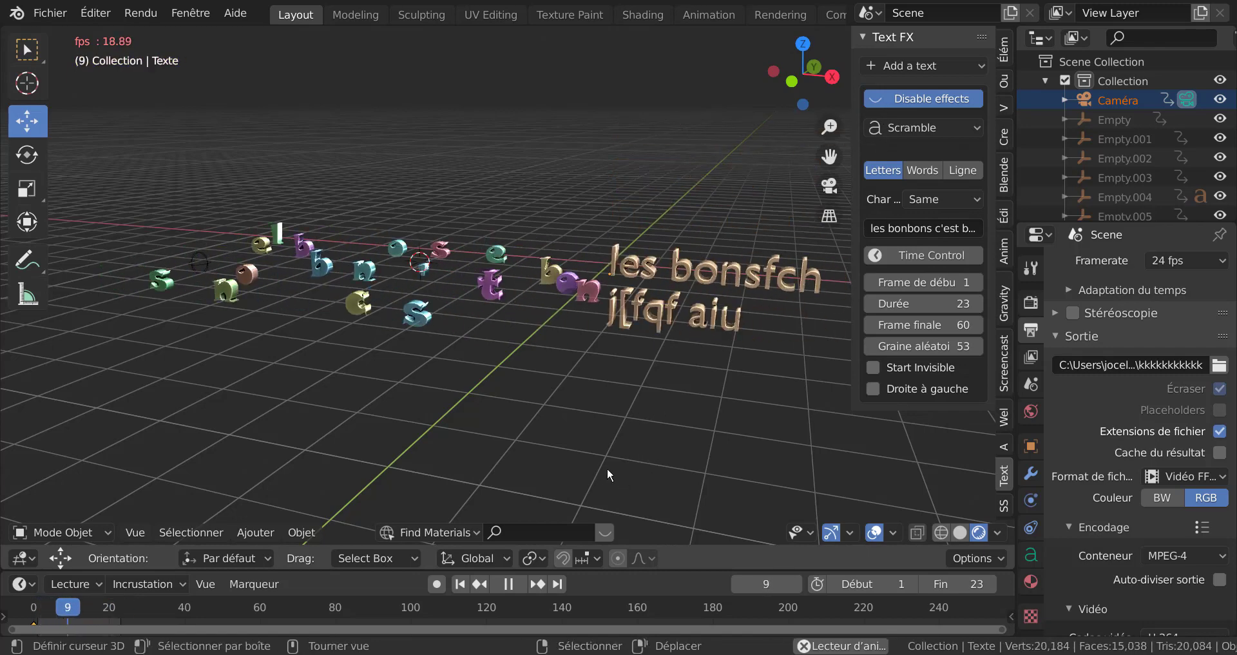
pyautogui.hotkey('alt', 'Tab')
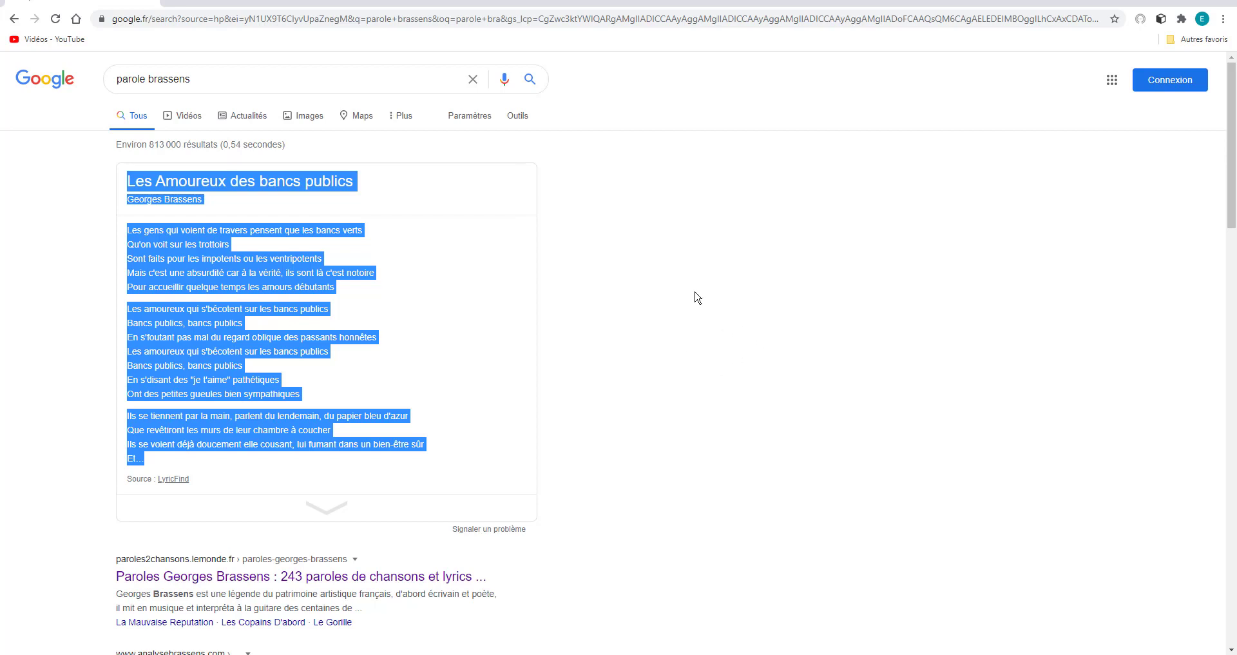
# Switch to the empty Blender scene, dismiss its splash screen and display the 3D viewport's sidebar.
pyautogui.hotkey('alt', 'Tab')
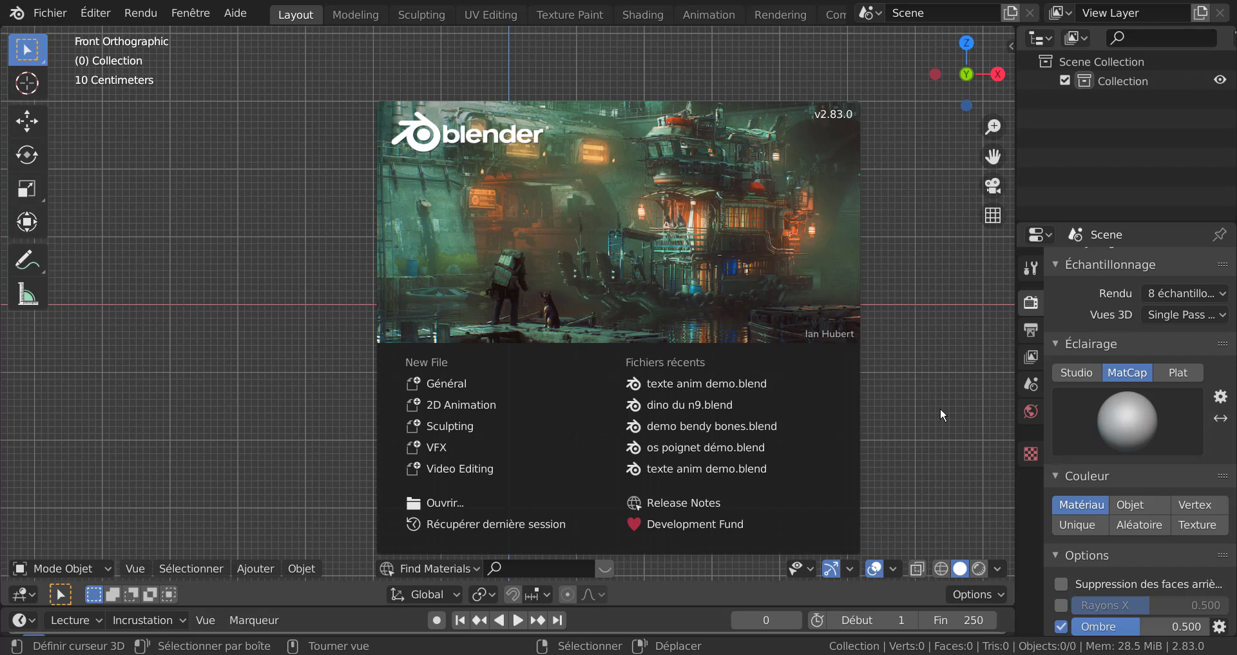
pyautogui.click(950, 347)
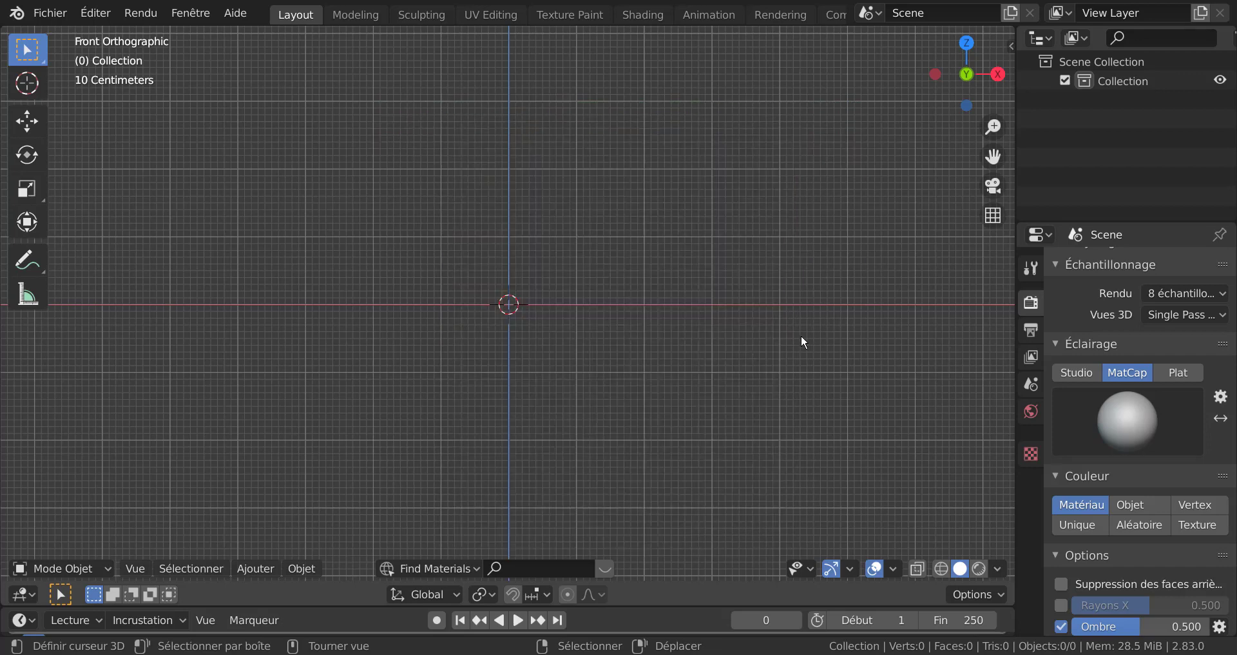
pyautogui.press('n')
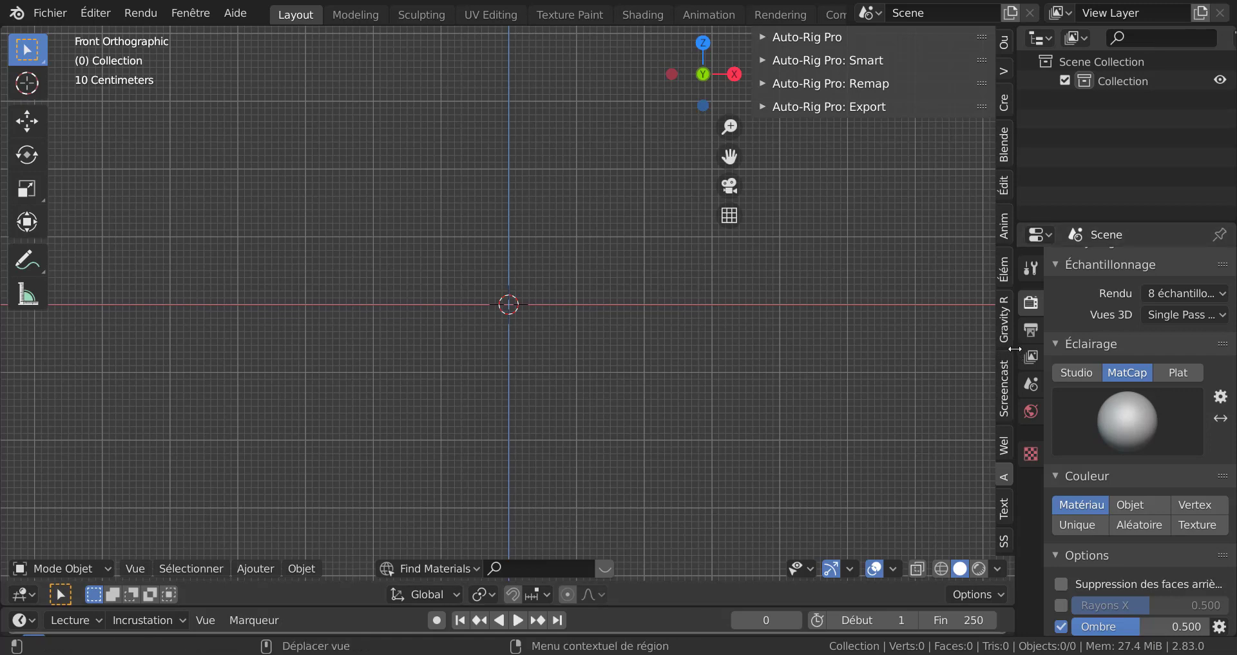
# Widen the properties editor and bring up the Text FX options in the viewport's sidebar.
pyautogui.moveTo(1015, 346); pyautogui.dragTo(928, 359)
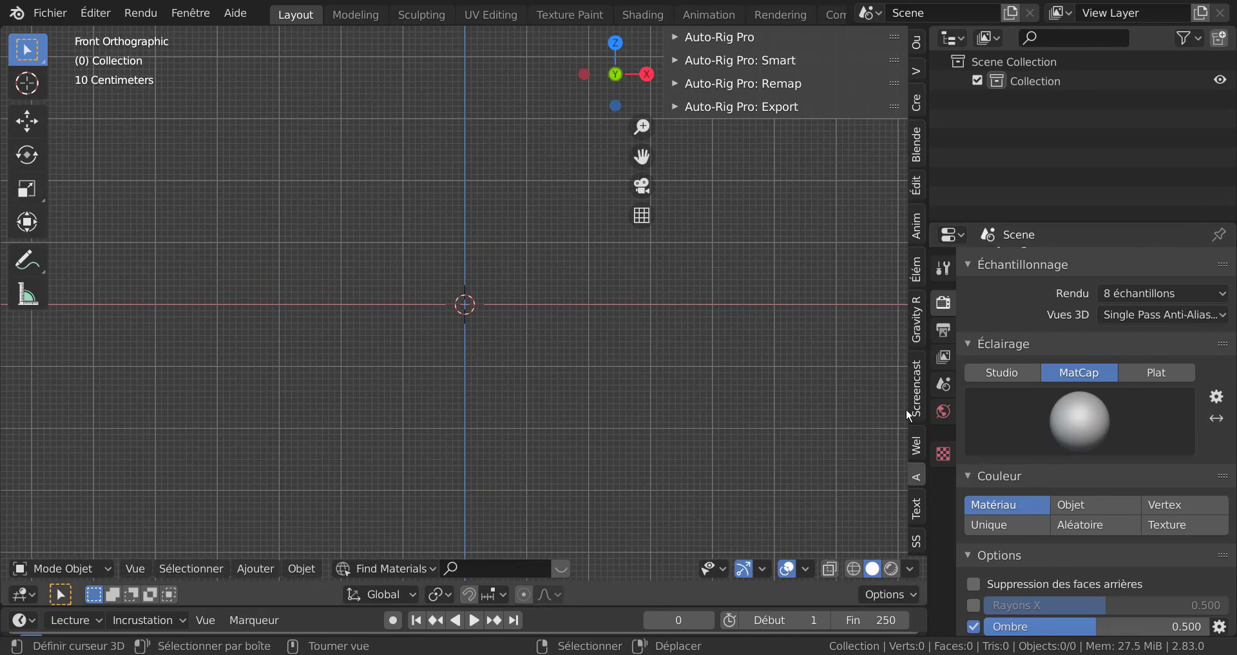
pyautogui.scroll(-5, 906, 410)
pyautogui.scroll(-1, 918, 433)
pyautogui.scroll(5, 918, 436)
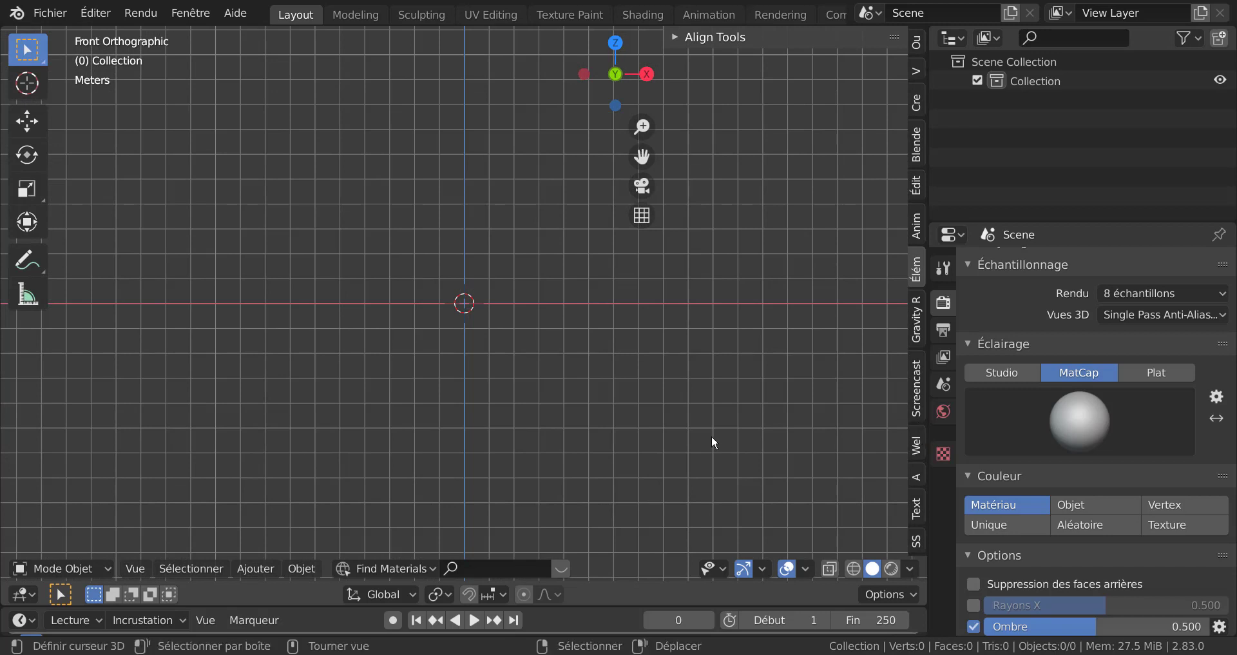
pyautogui.scroll(3, 711, 433)
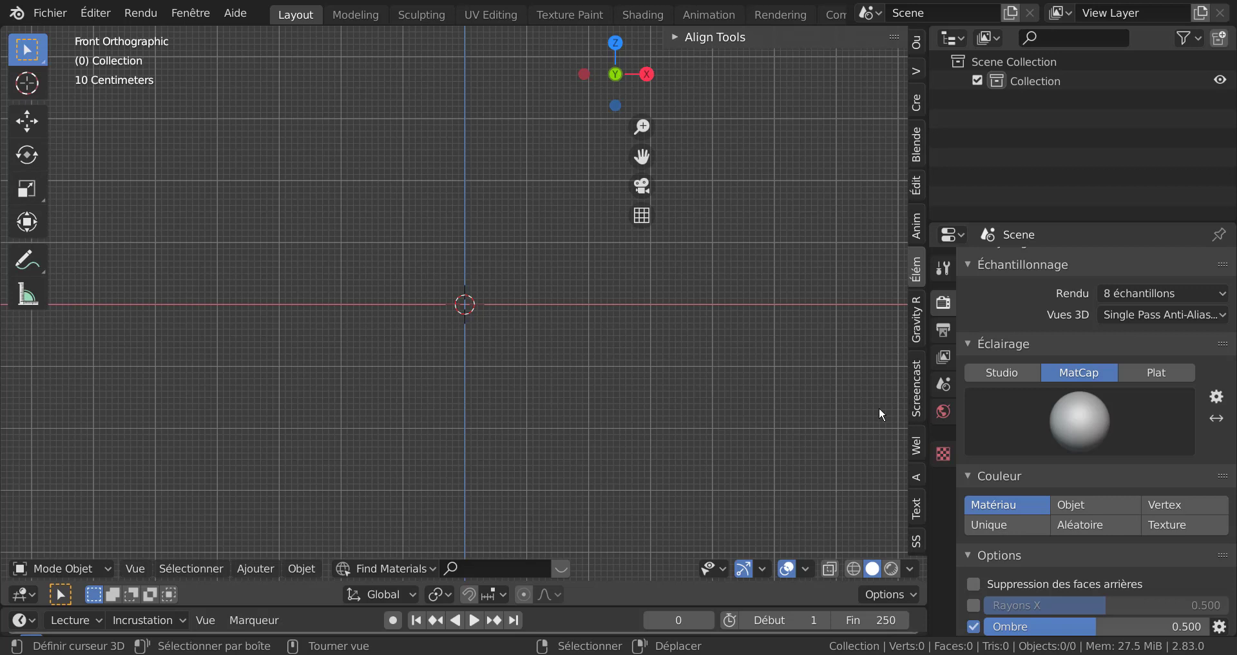
pyautogui.click(915, 512)
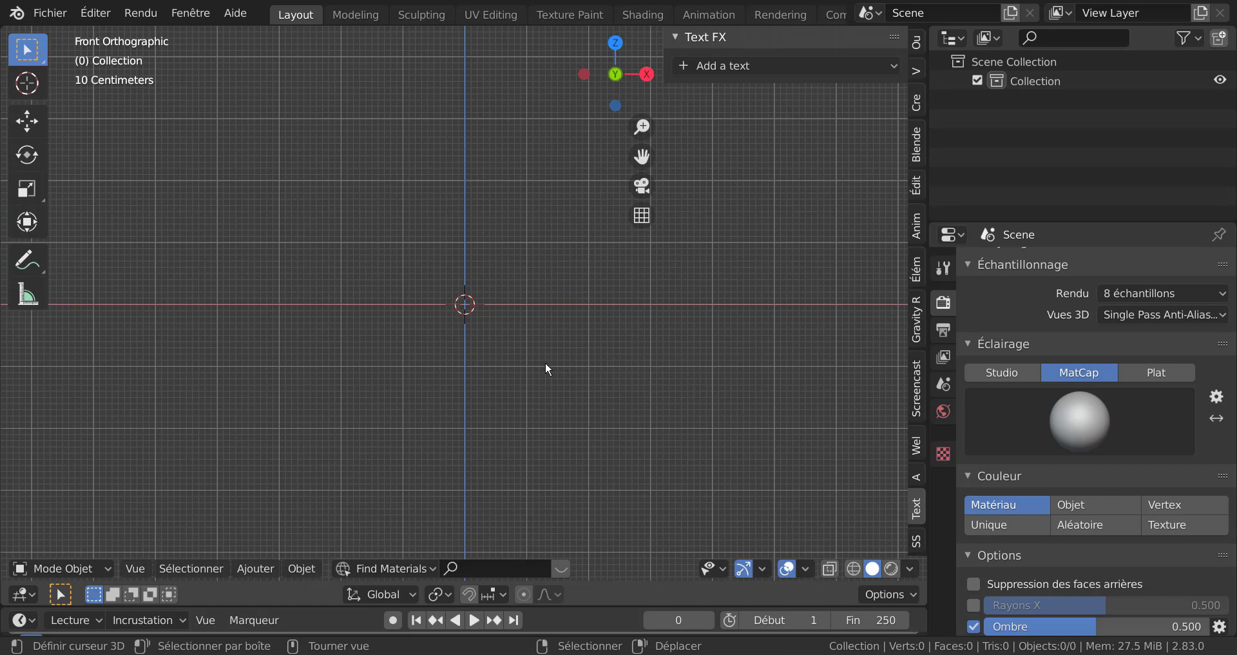
# Switch to File Explorer and open the folder C:\Program Files\Blender Foundation\Blender 2.83.
pyautogui.hotkey('alt', 'Tab')
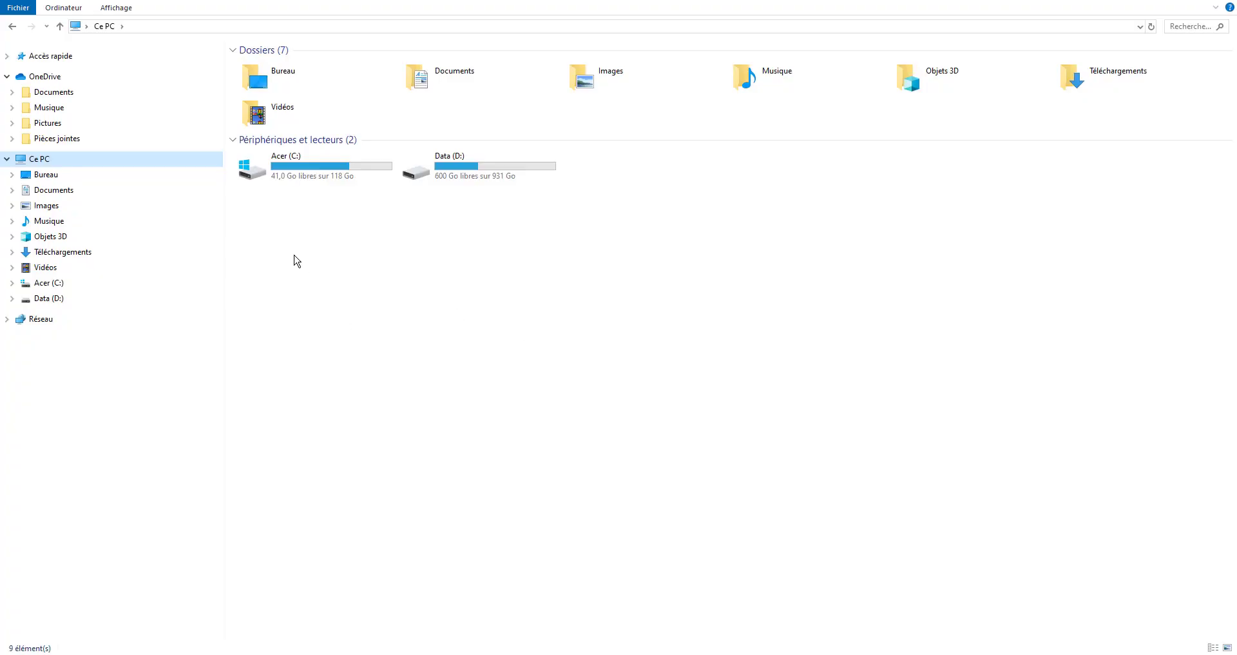
pyautogui.click(345, 178)
pyautogui.click(316, 176)
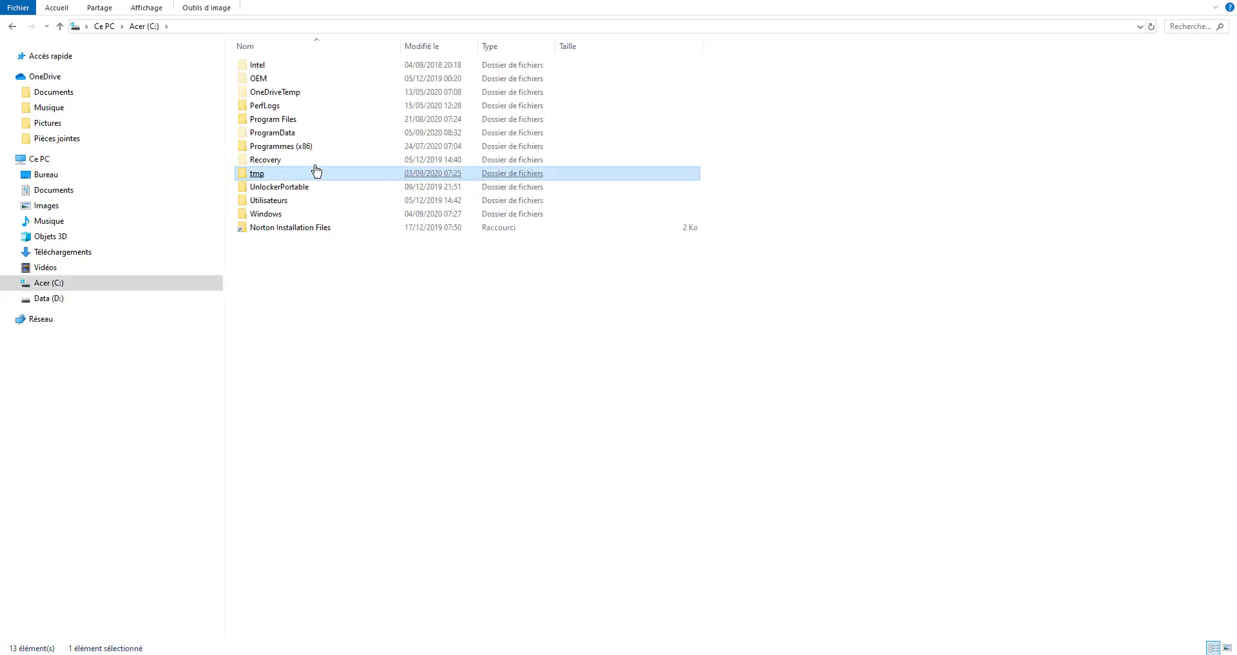
pyautogui.doubleClick(276, 119)
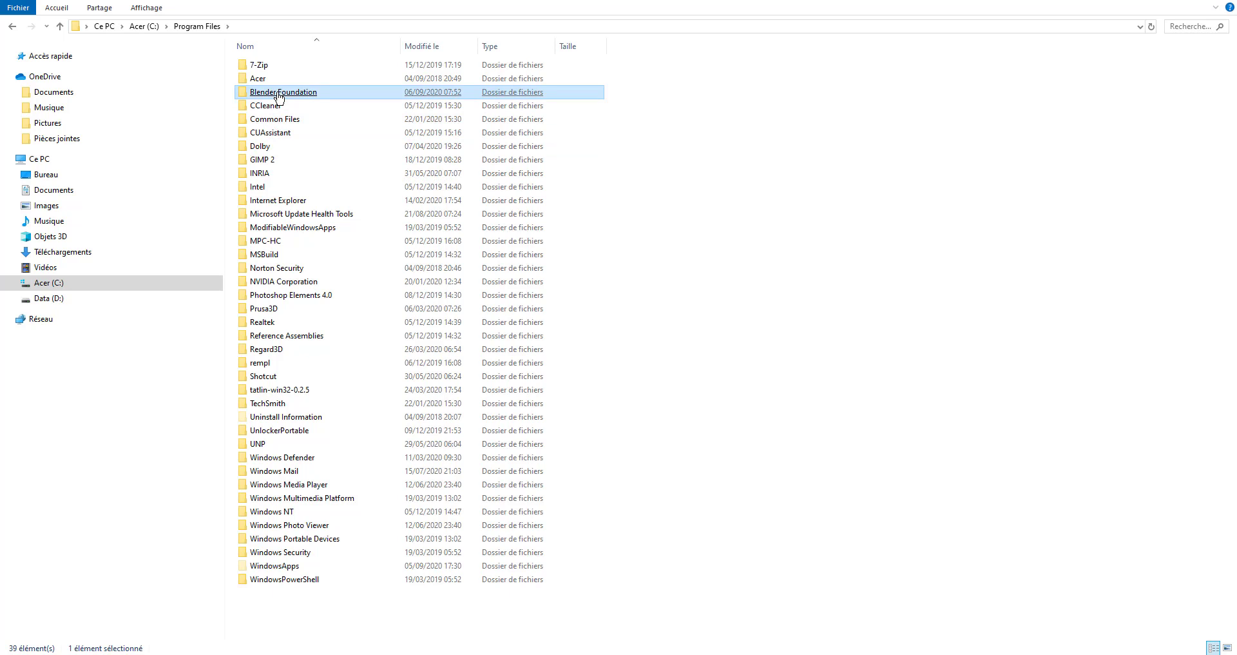
pyautogui.click(279, 94)
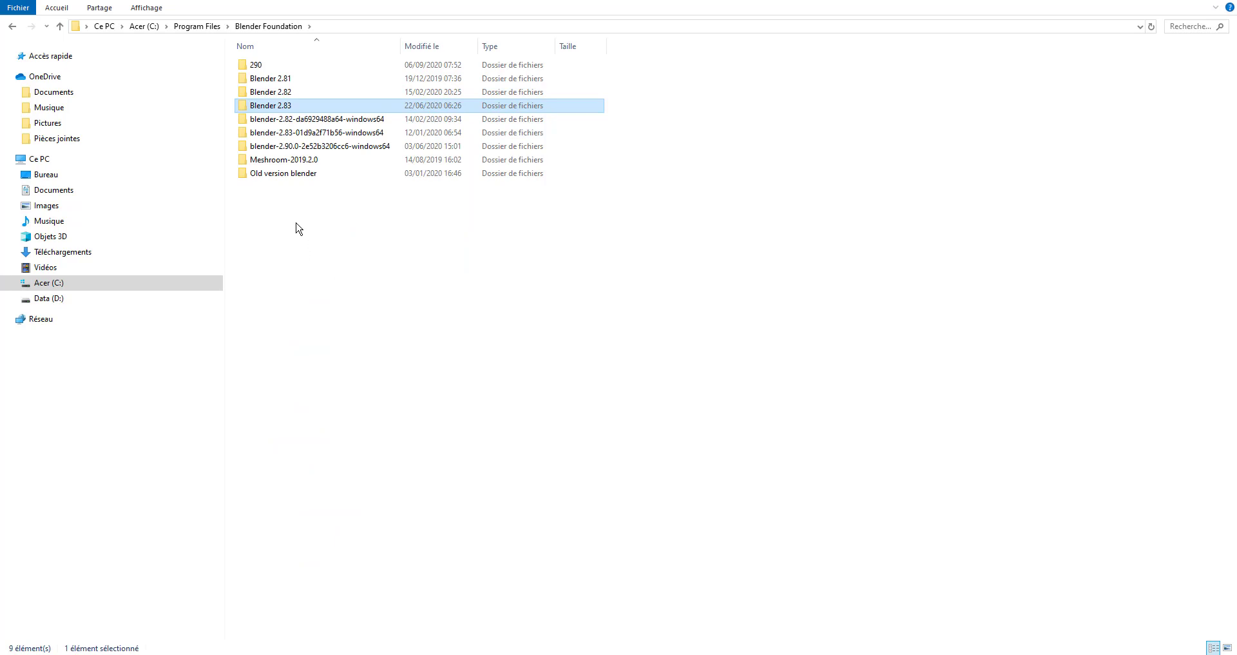
pyautogui.doubleClick(282, 106)
pyautogui.click(281, 107)
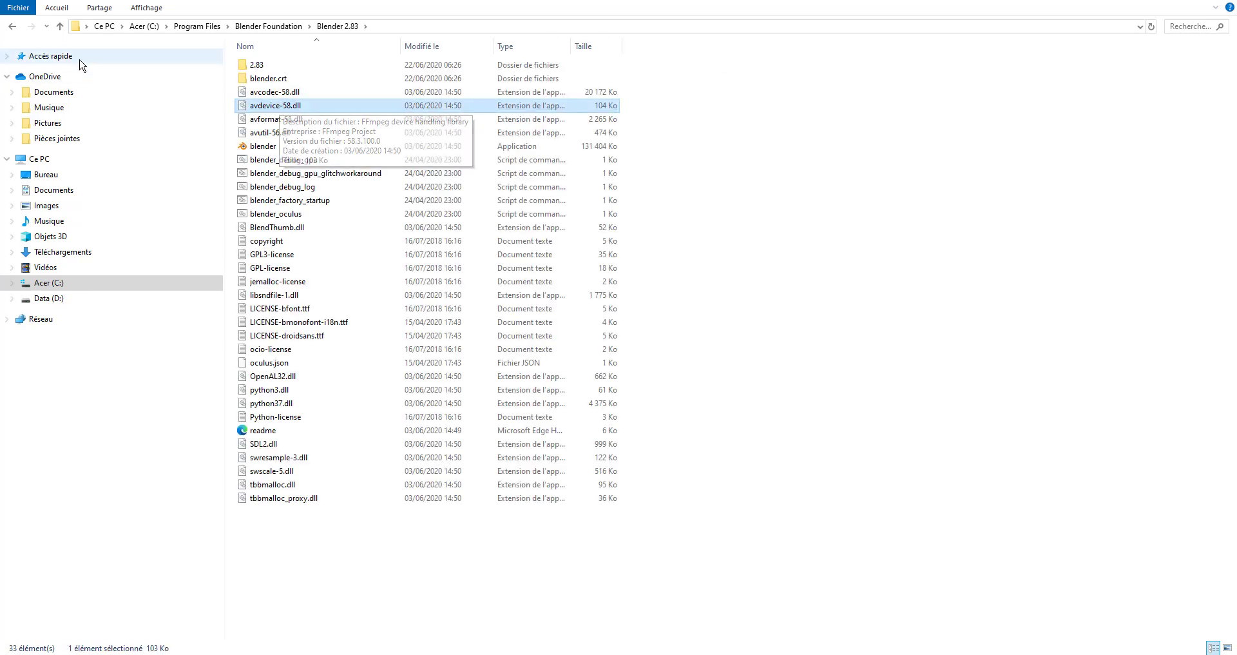
# Return to the Blender Foundation folder and open its 290 folder.
pyautogui.click(13, 33)
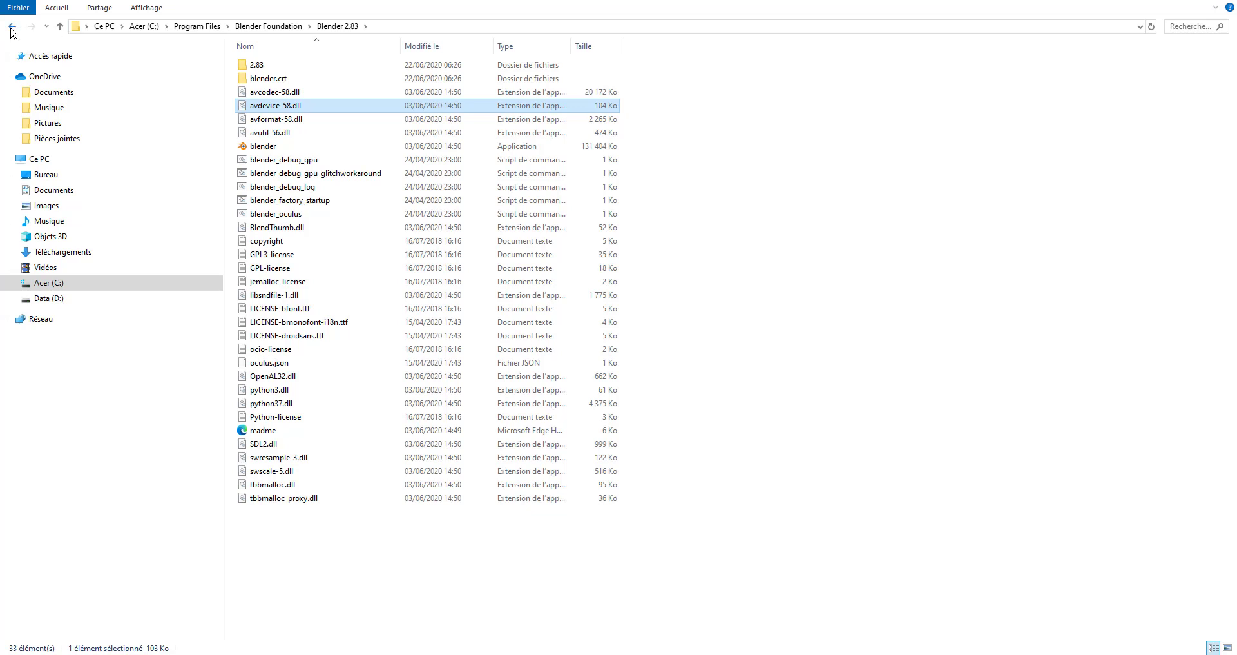
pyautogui.click(261, 66)
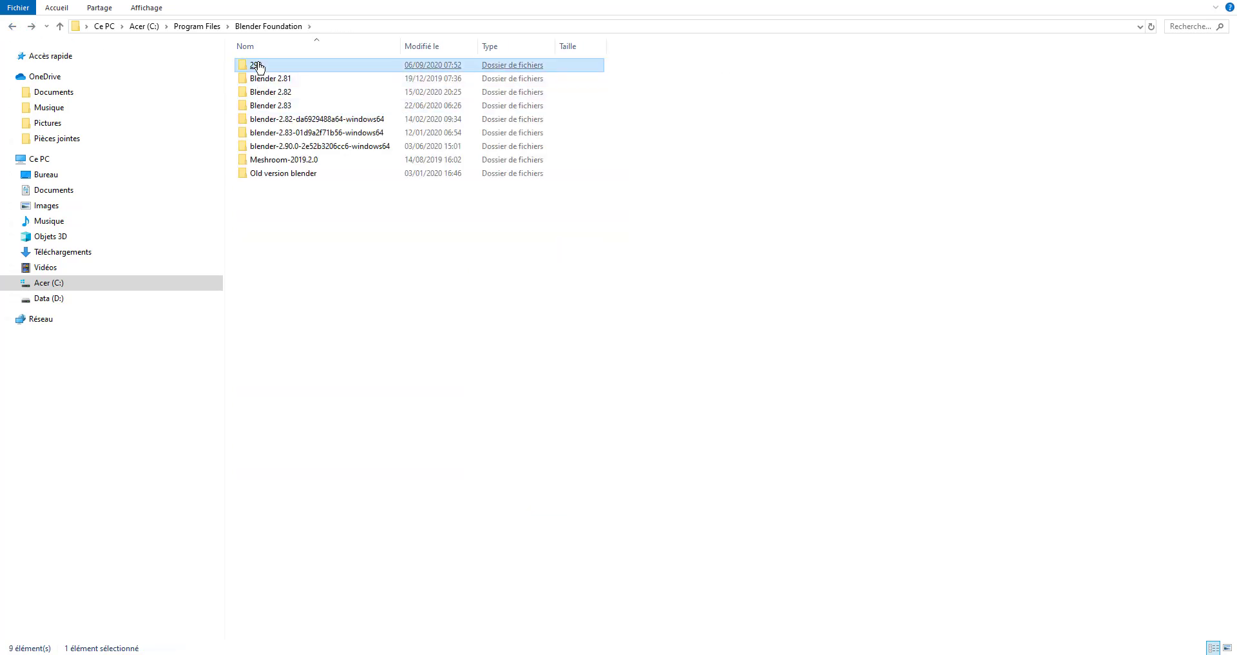
pyautogui.doubleClick(287, 66)
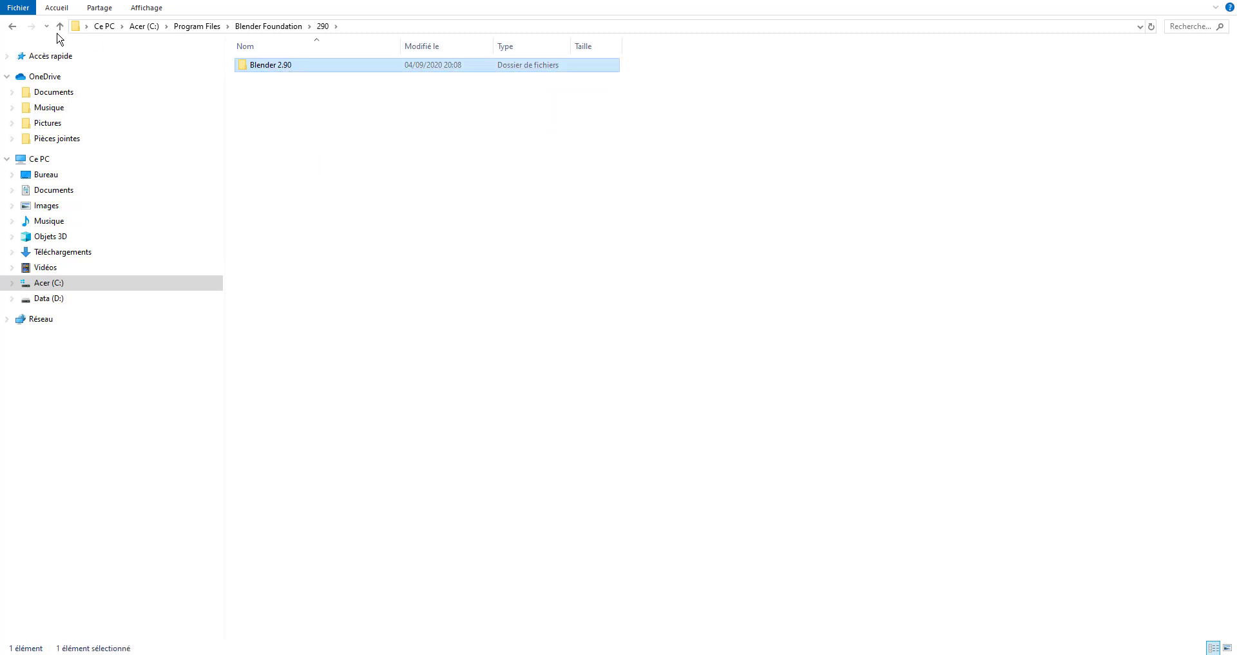
# Return to the Blender Foundation folder, minimise File Explorer and check in ROBOT 1's properties which application opens .blend files, keeping Blender.
pyautogui.click(12, 29)
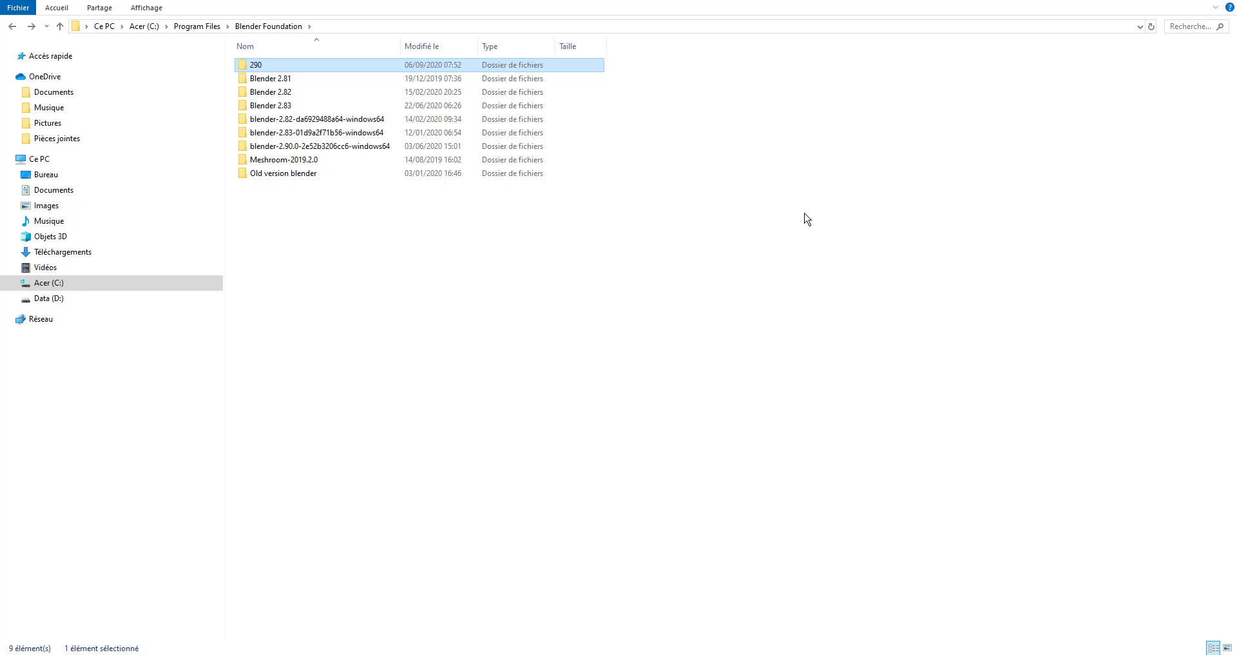
pyautogui.click(1159, 2)
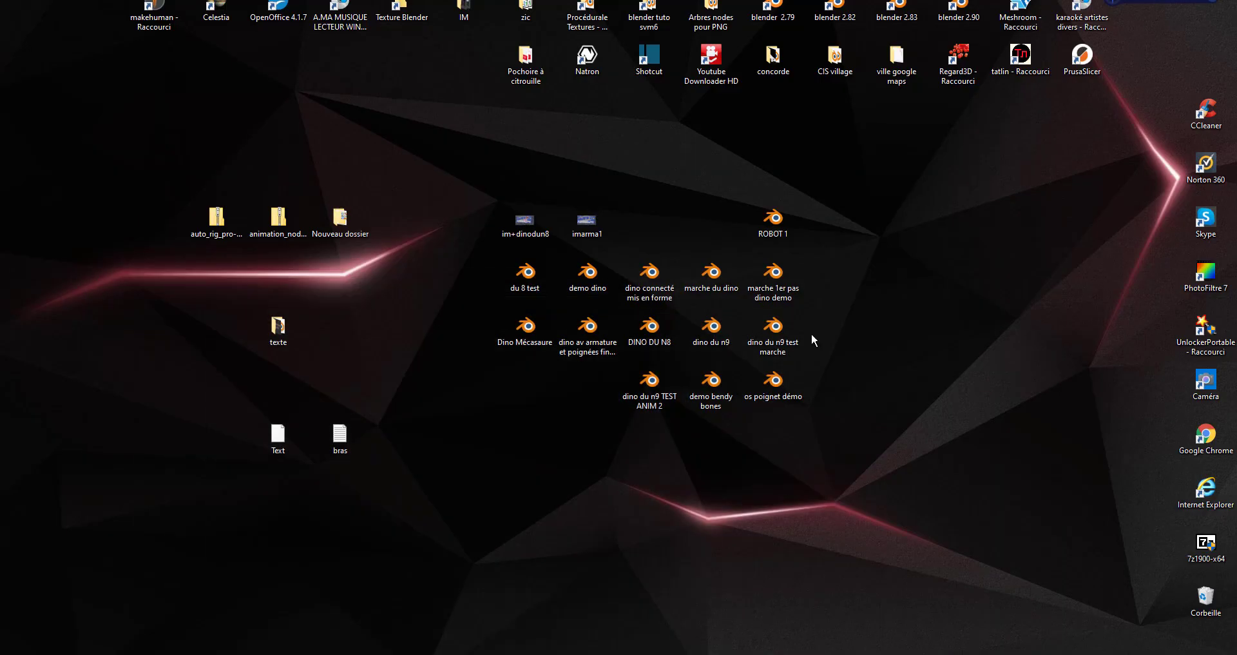
pyautogui.rightClick(776, 225)
pyautogui.click(819, 507)
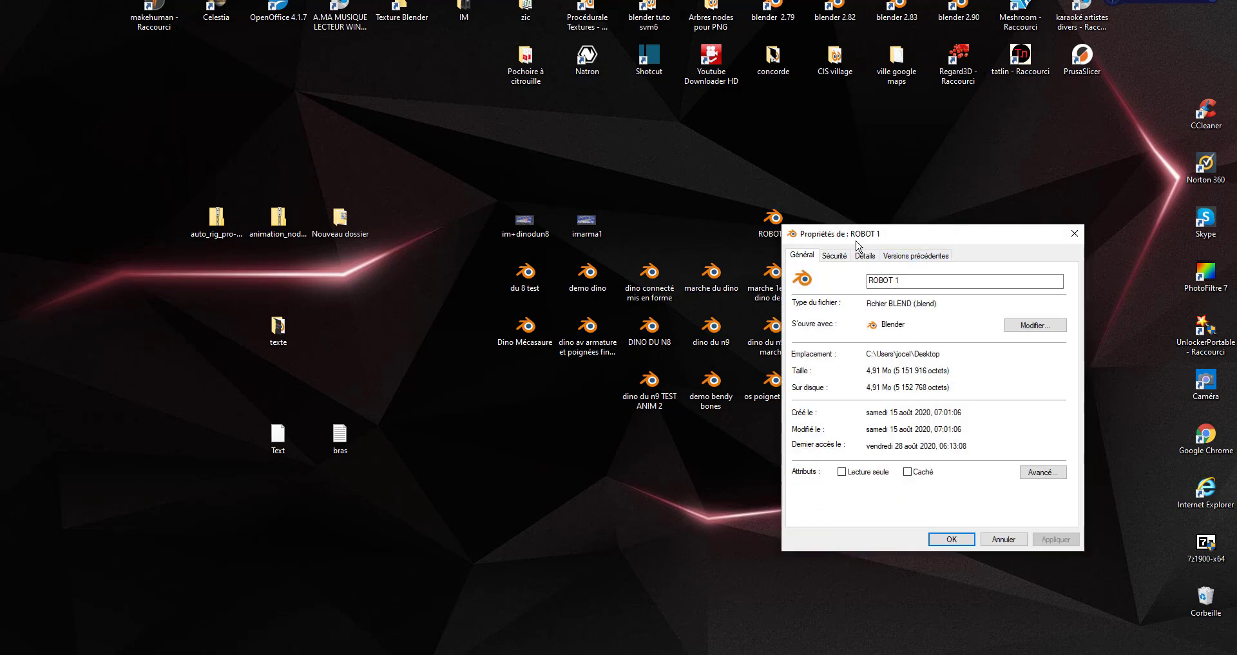
pyautogui.click(1035, 326)
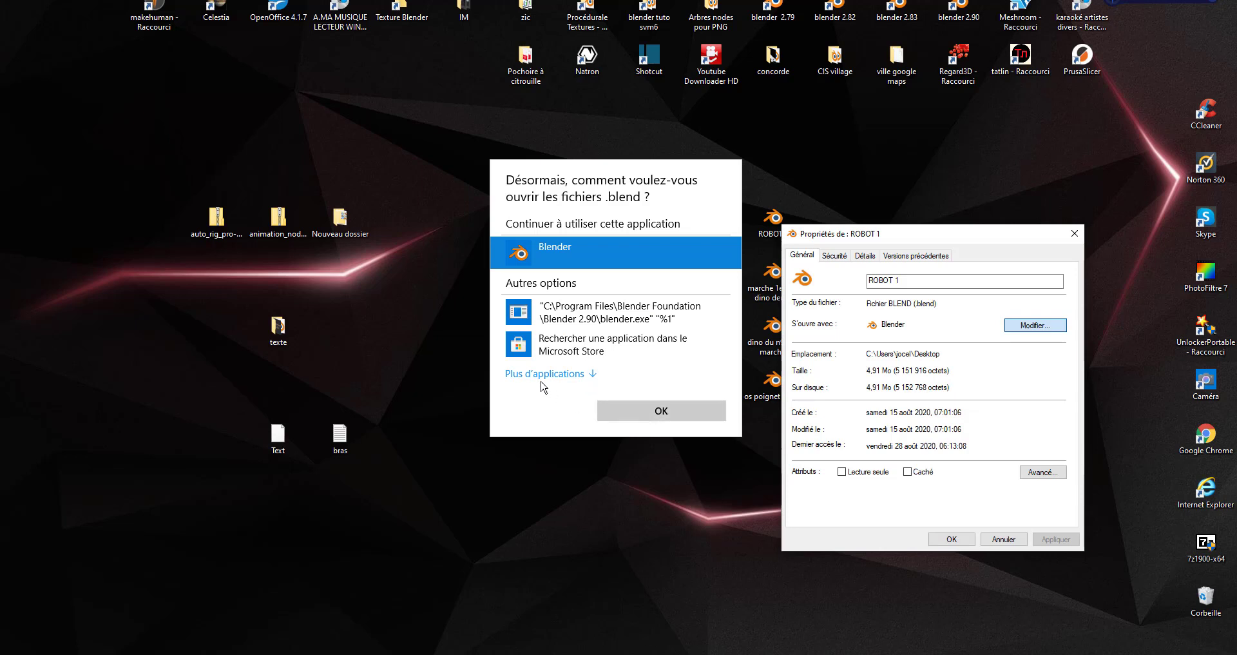
pyautogui.click(661, 412)
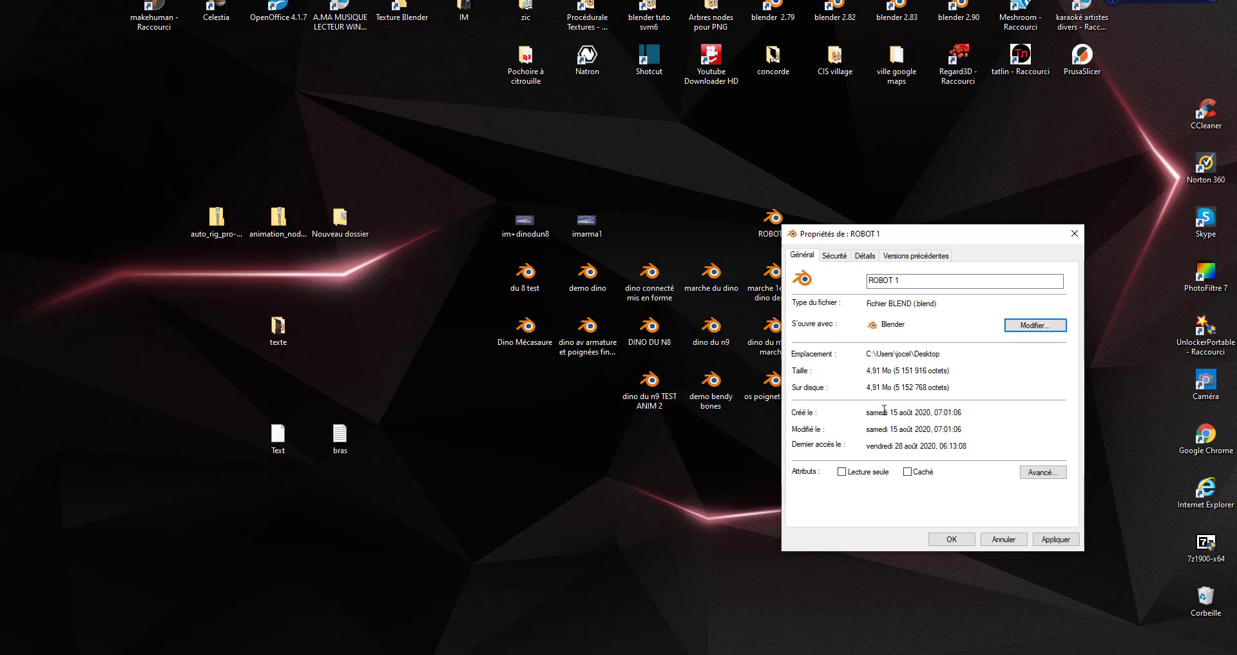
pyautogui.click(1075, 233)
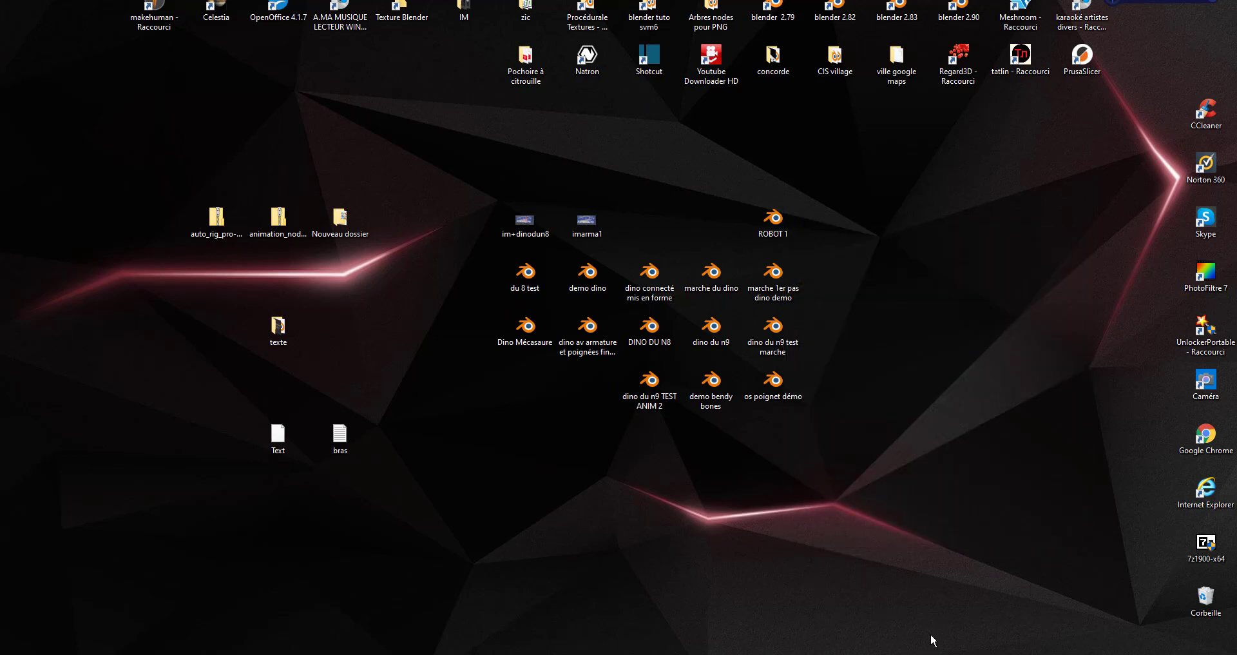
# Open the desktop file os poignet démo in Blender and close it again.
pyautogui.moveTo(932, 654)
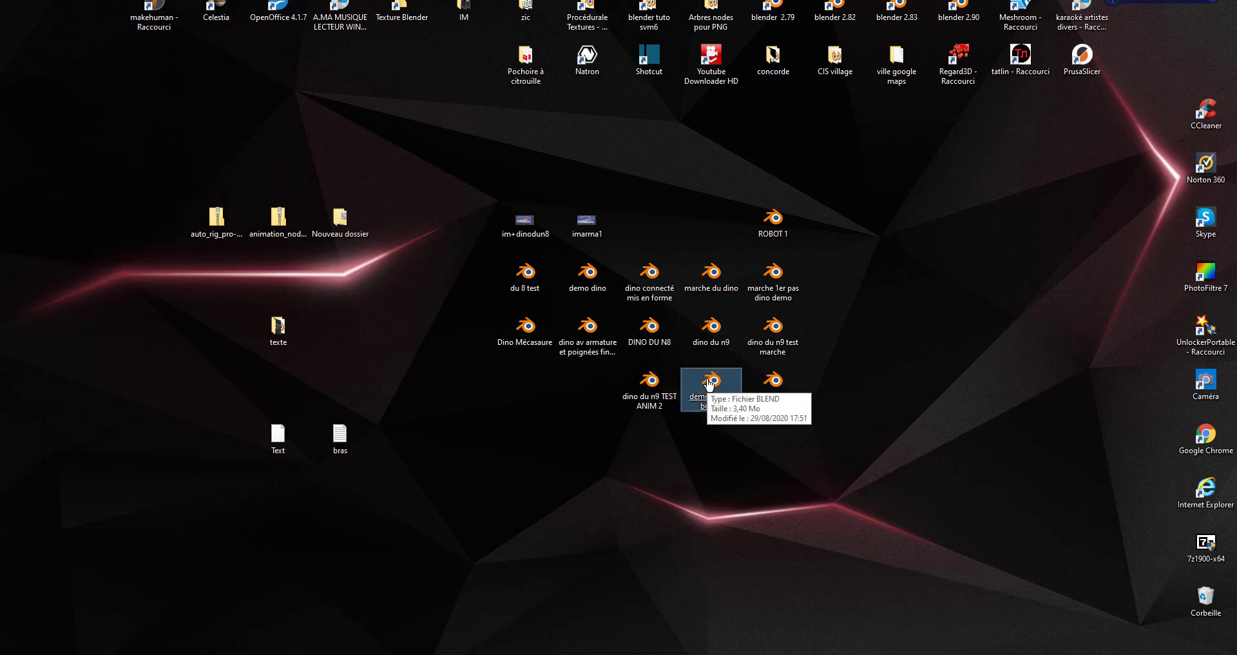
pyautogui.click(771, 387)
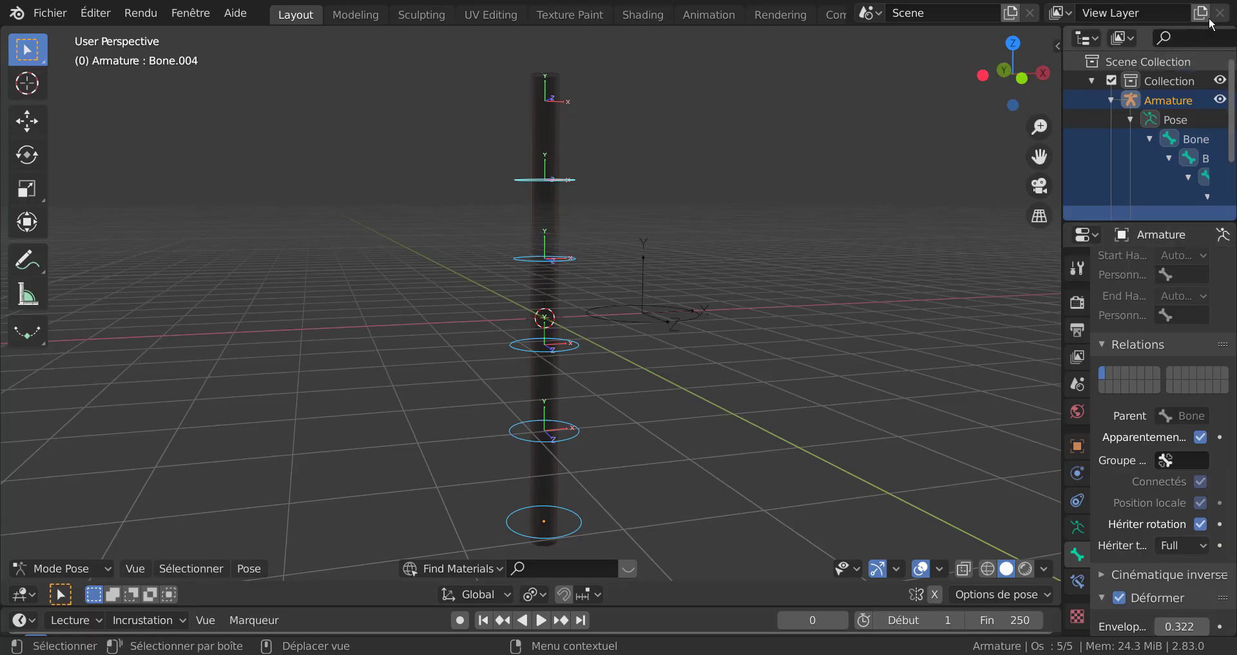
pyautogui.click(1222, 0)
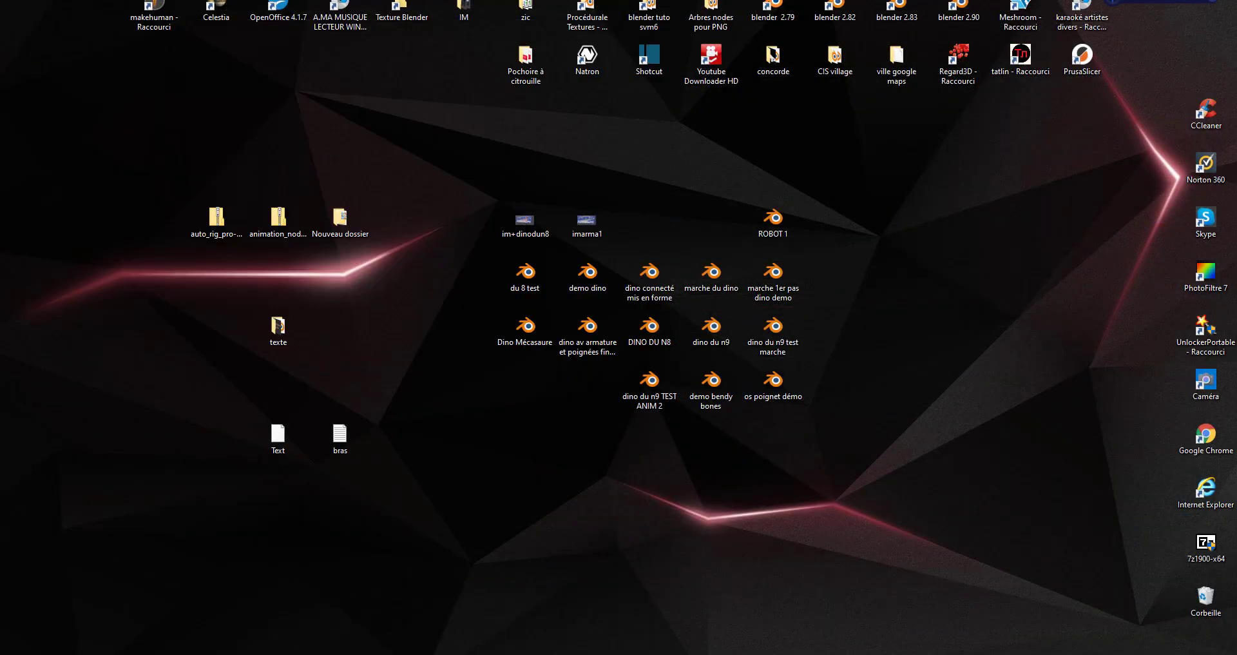
# Switch to File Explorer and open the folder Blender 2.83\2.83 inside Blender Foundation.
pyautogui.click(1053, 654)
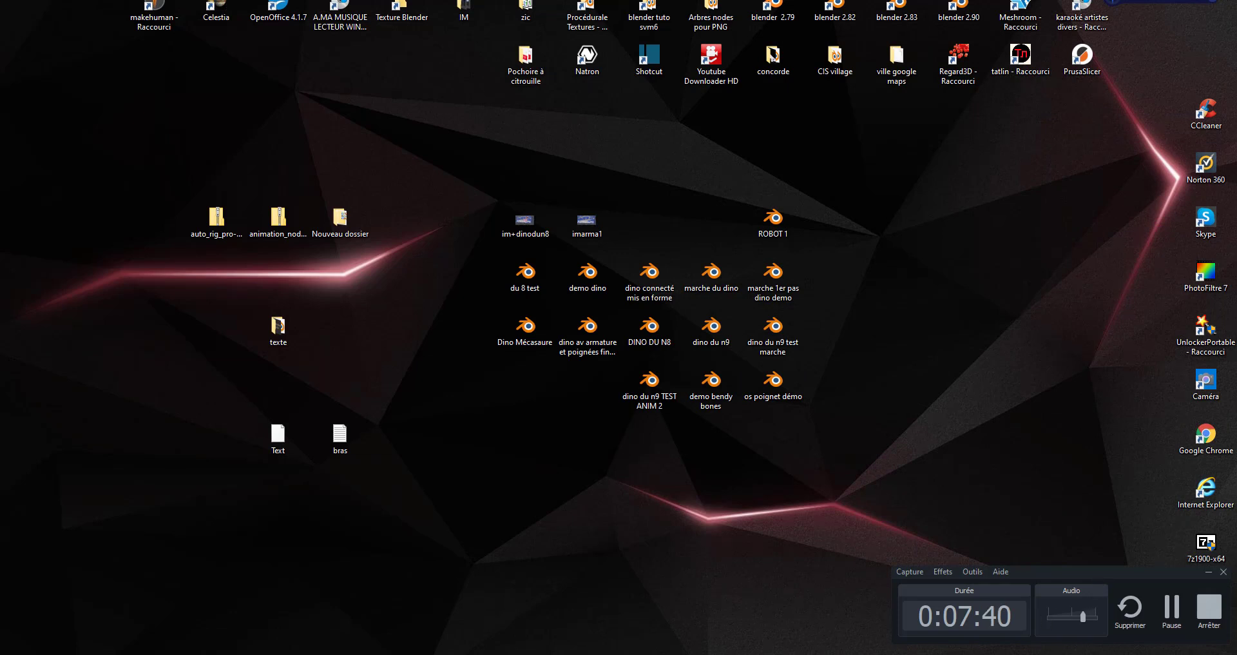
pyautogui.click(1053, 654)
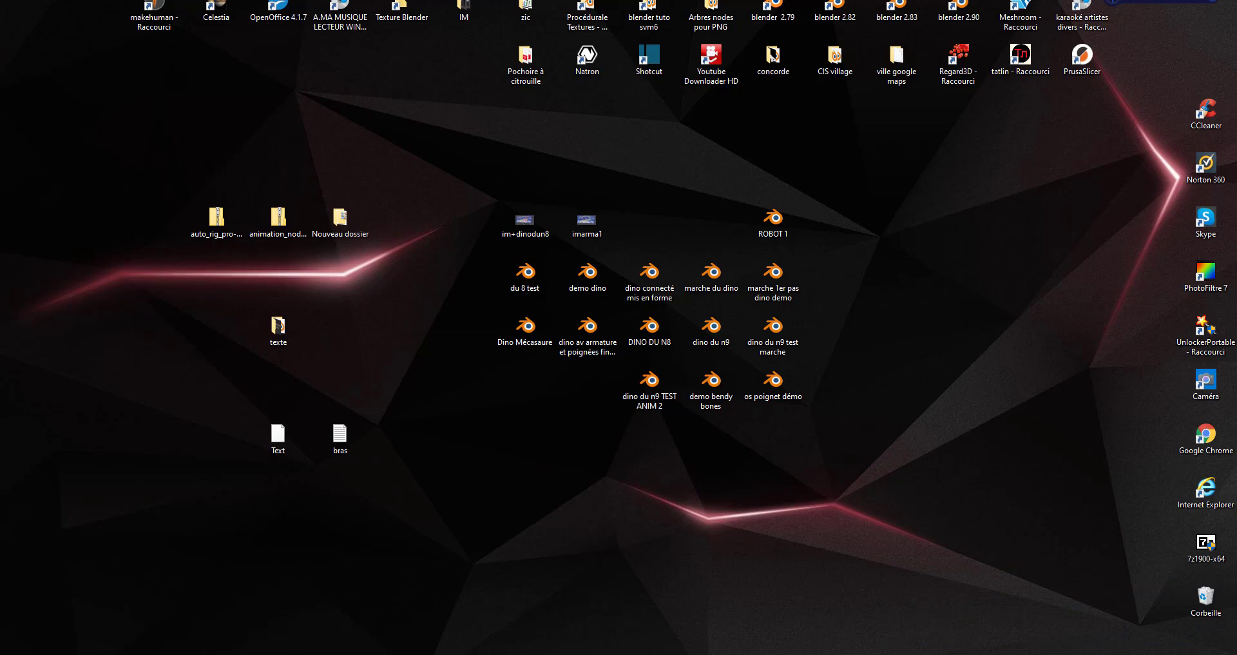
pyautogui.moveTo(931, 654)
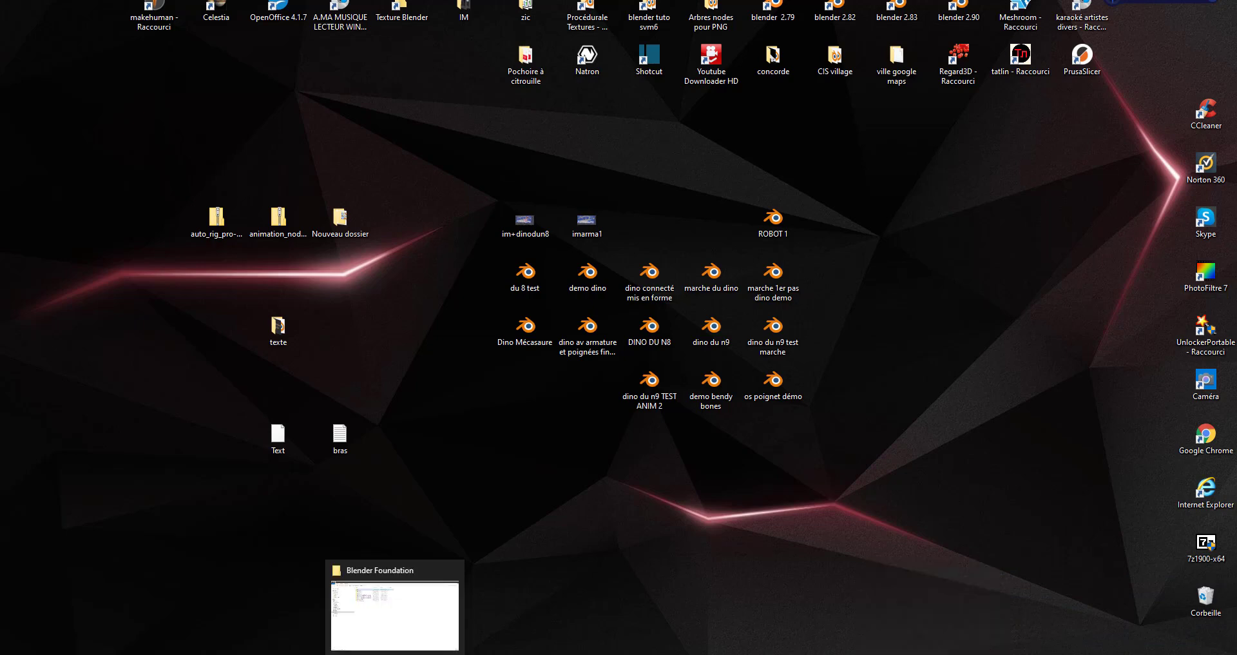
pyautogui.click(395, 654)
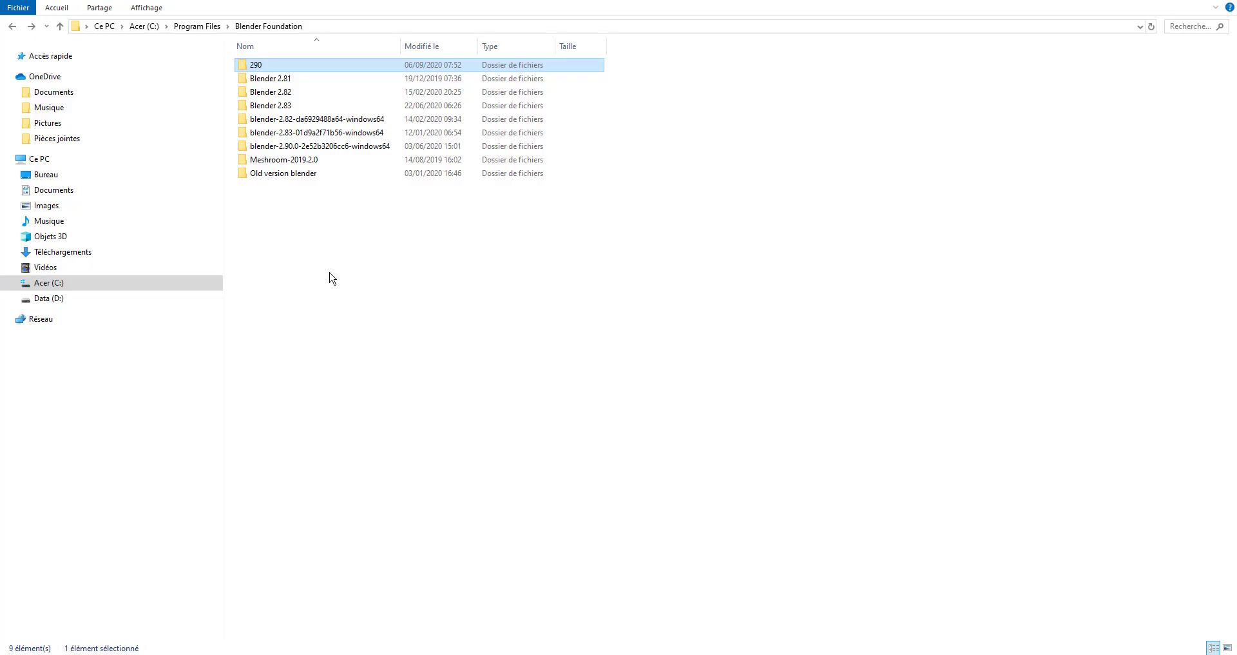
pyautogui.click(272, 105)
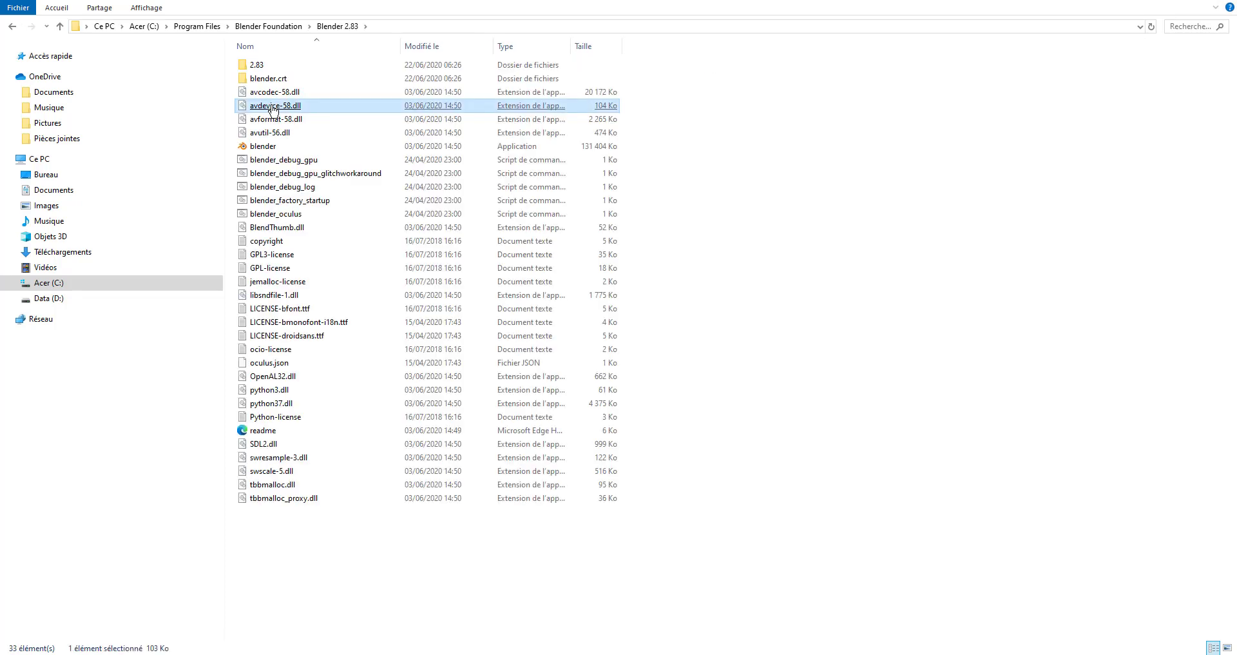
pyautogui.click(255, 67)
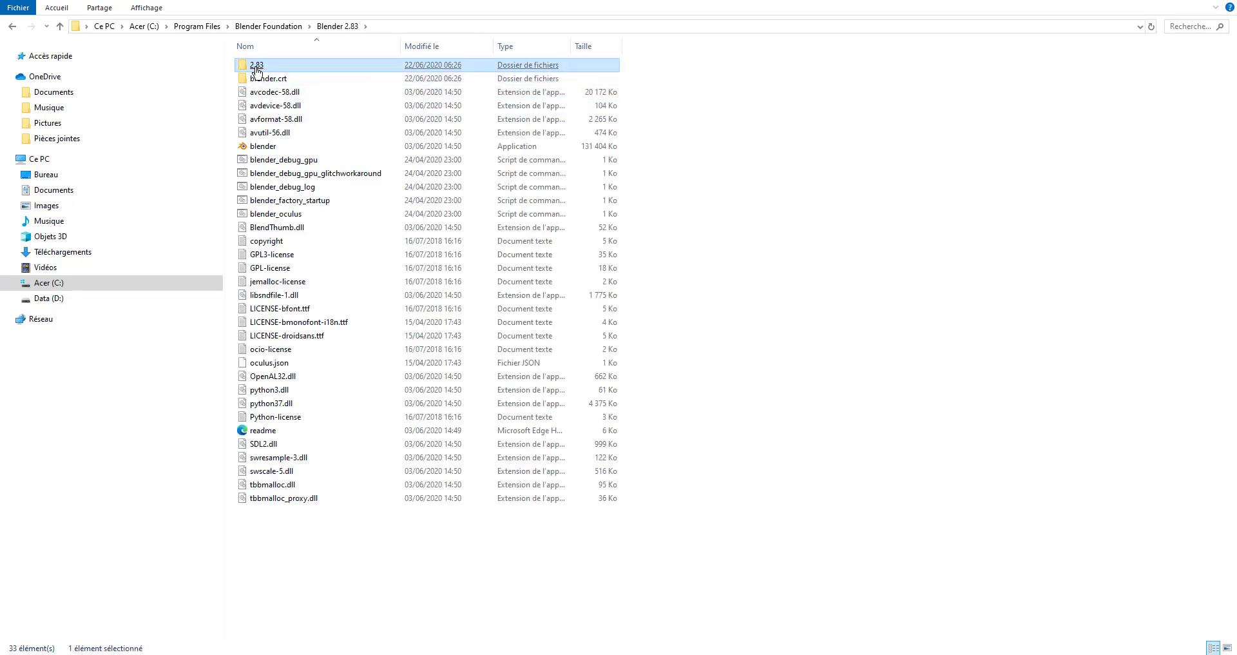
pyautogui.doubleClick(256, 67)
pyautogui.click(257, 67)
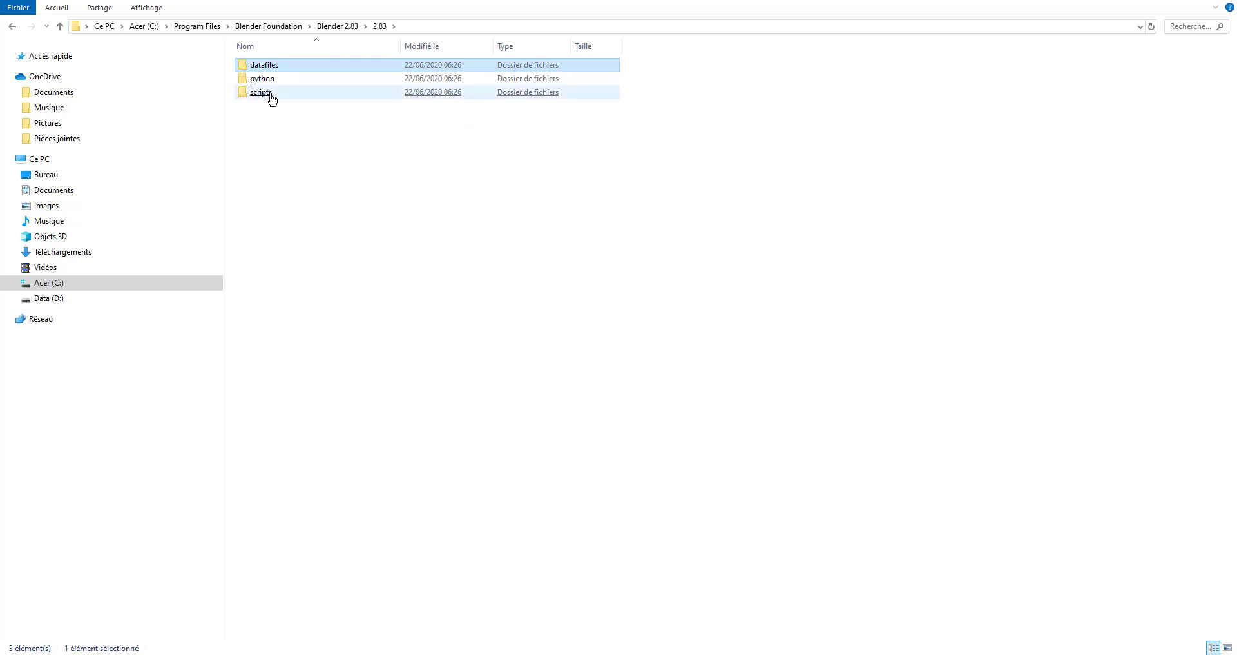
# Open the addons folder inside scripts and locate the TextFX file.
pyautogui.click(267, 93)
pyautogui.doubleClick(267, 94)
pyautogui.click(266, 94)
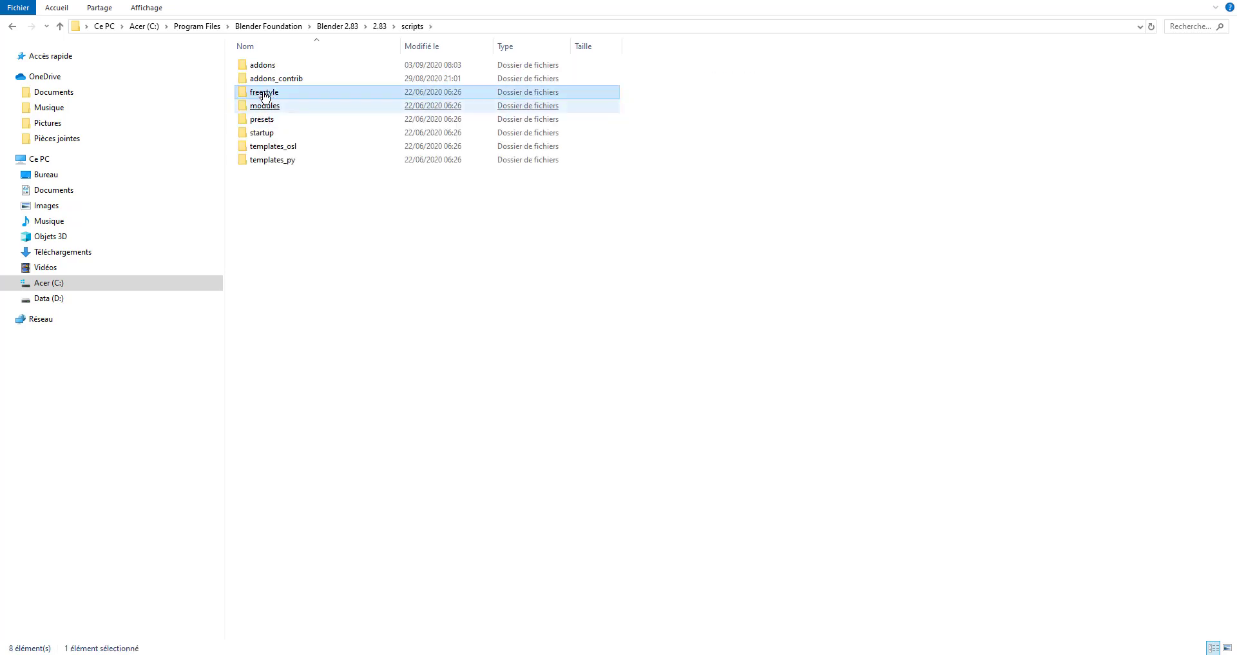
pyautogui.doubleClick(261, 65)
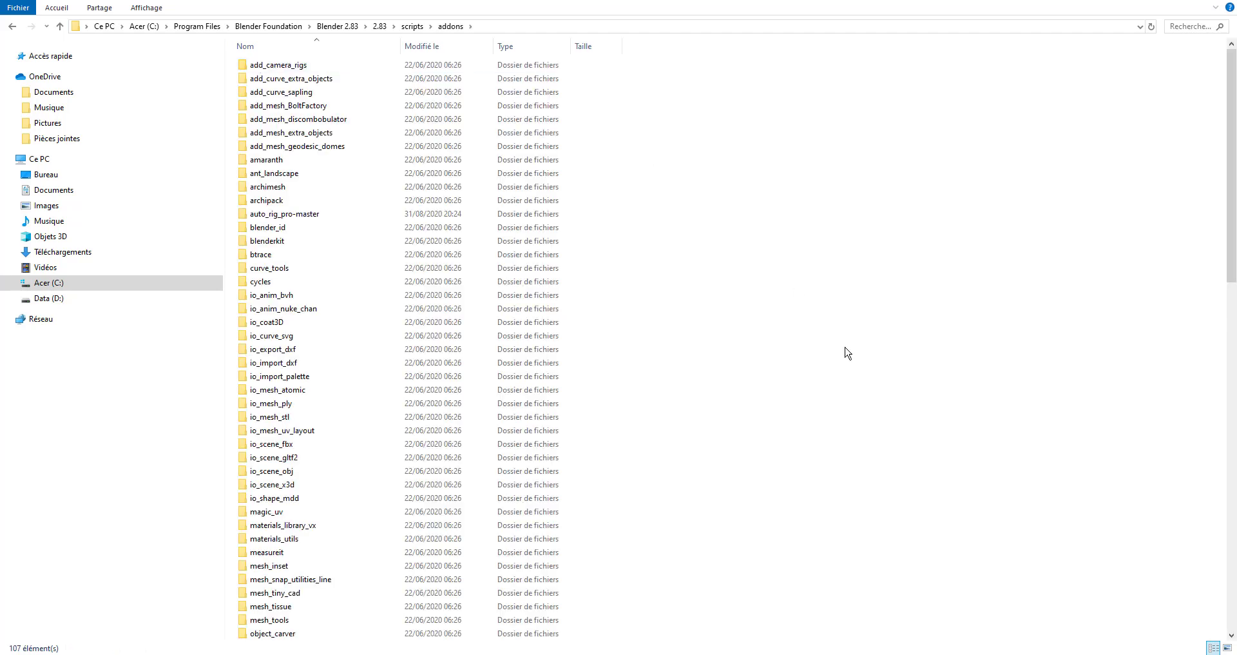
pyautogui.scroll(-18, 846, 348)
pyautogui.scroll(-2, 846, 353)
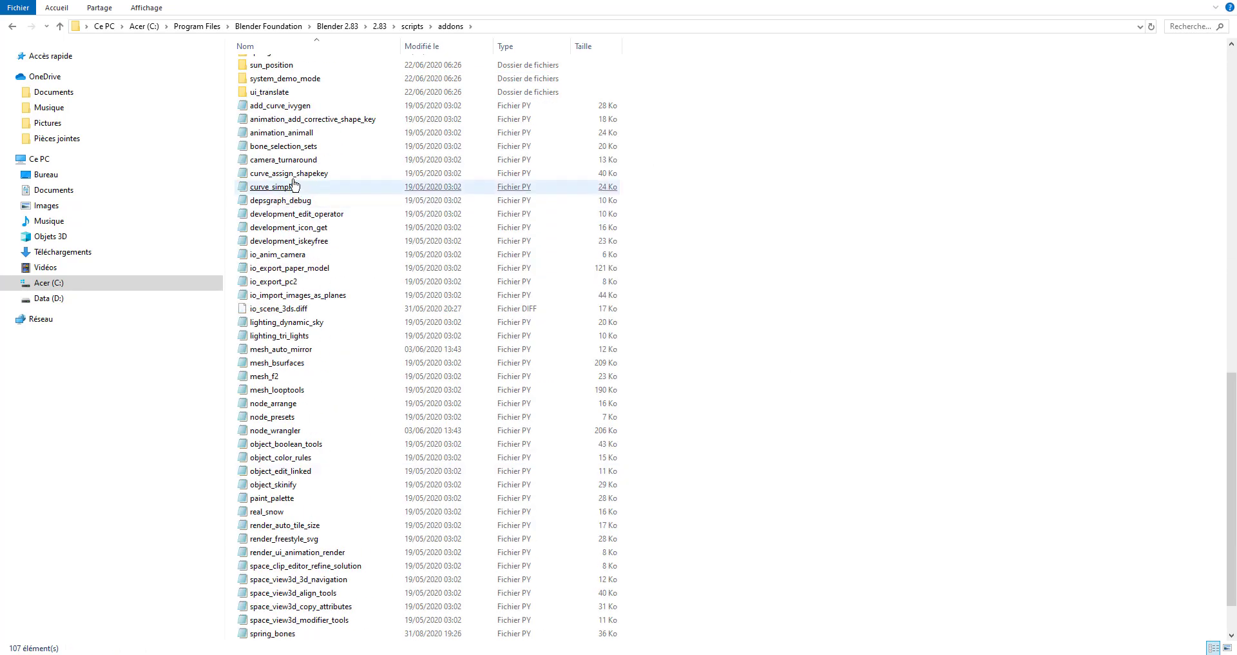
pyautogui.scroll(-2, 833, 355)
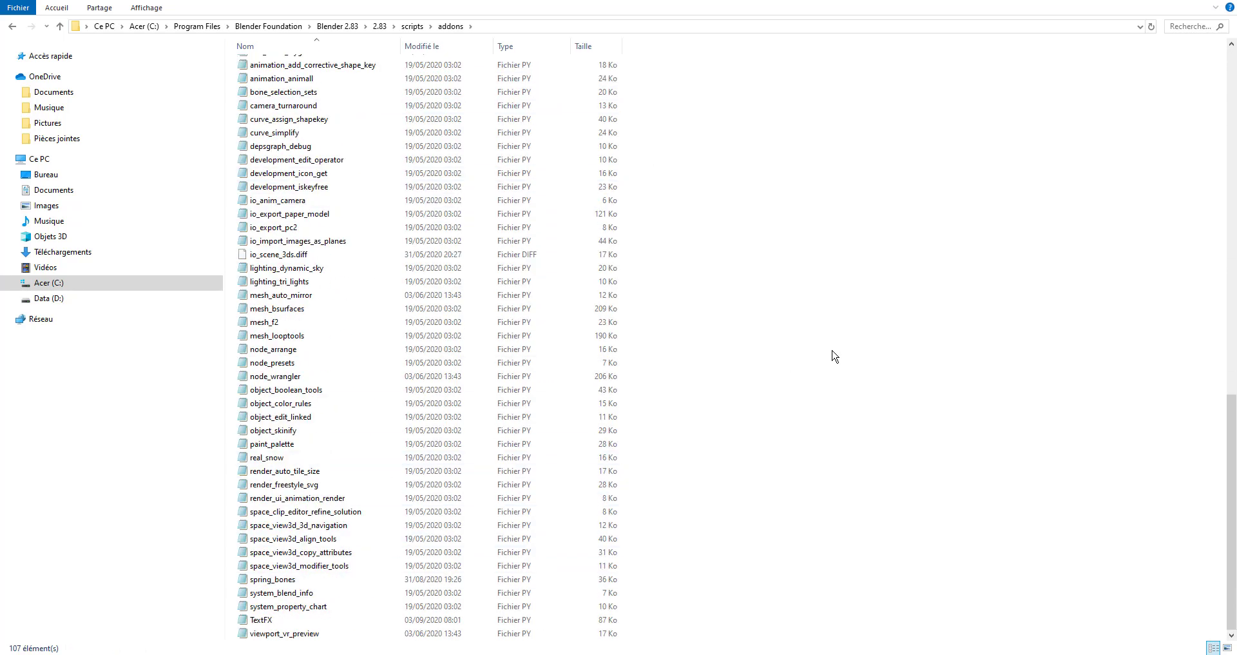
# Open the TextFX script in Notepad, look through its code and close it.
pyautogui.doubleClick(259, 620)
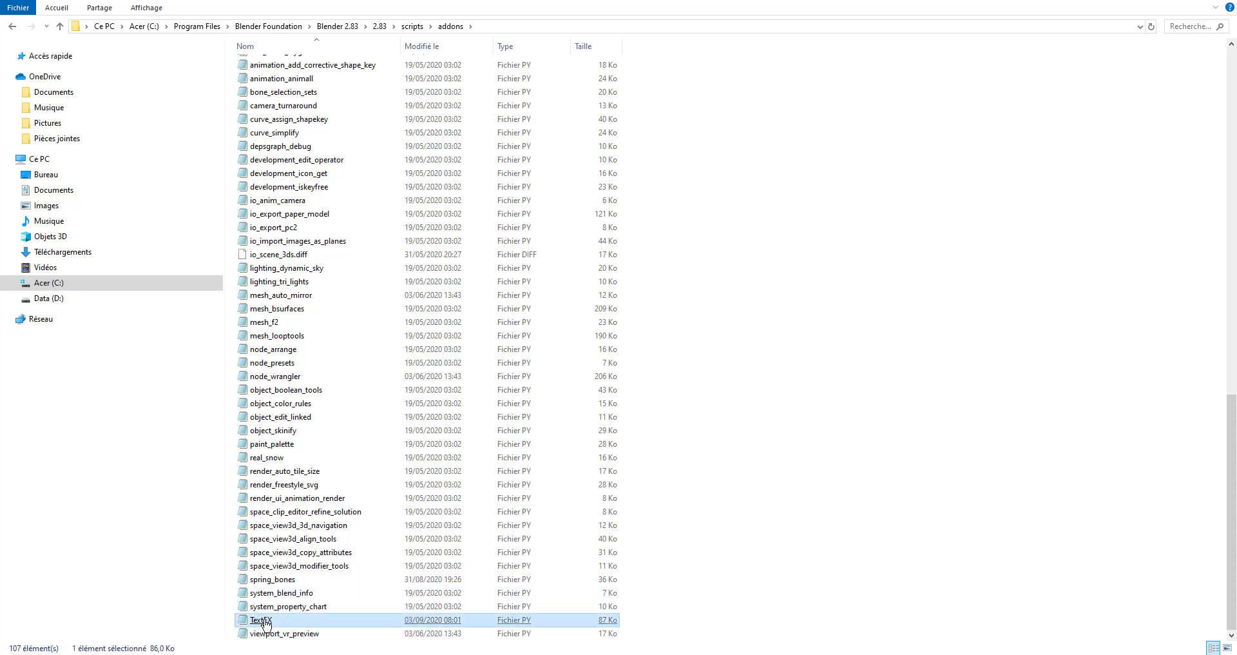
pyautogui.scroll(-20, 853, 202)
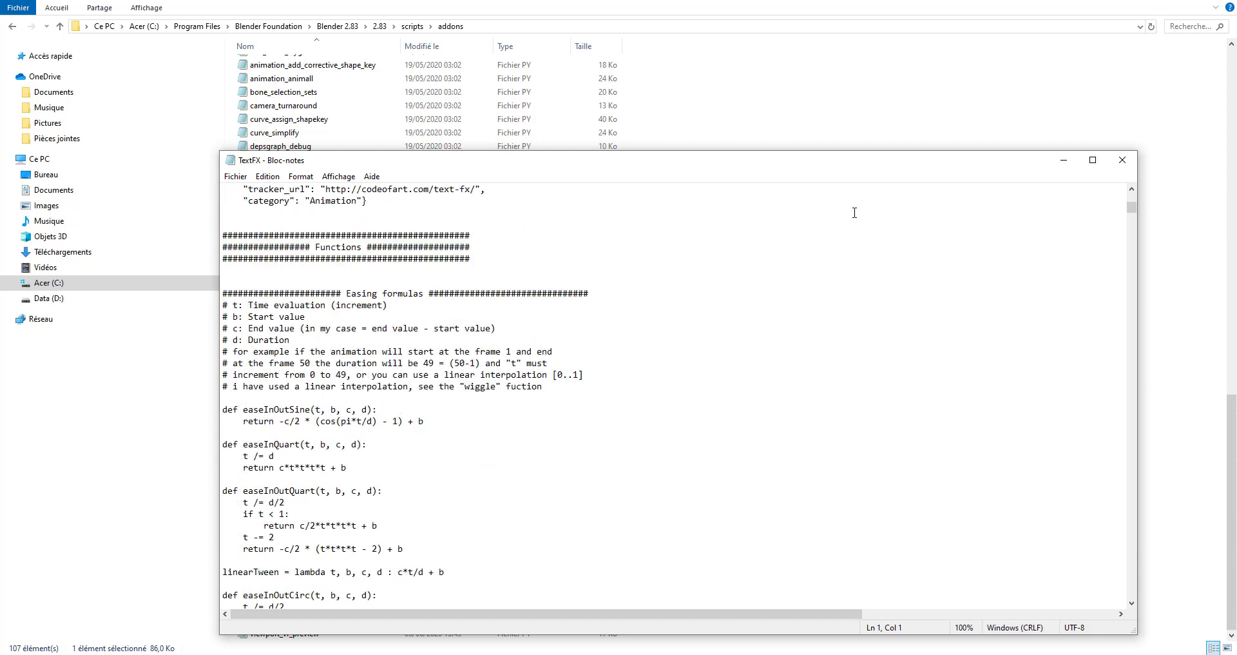
pyautogui.scroll(-11, 857, 213)
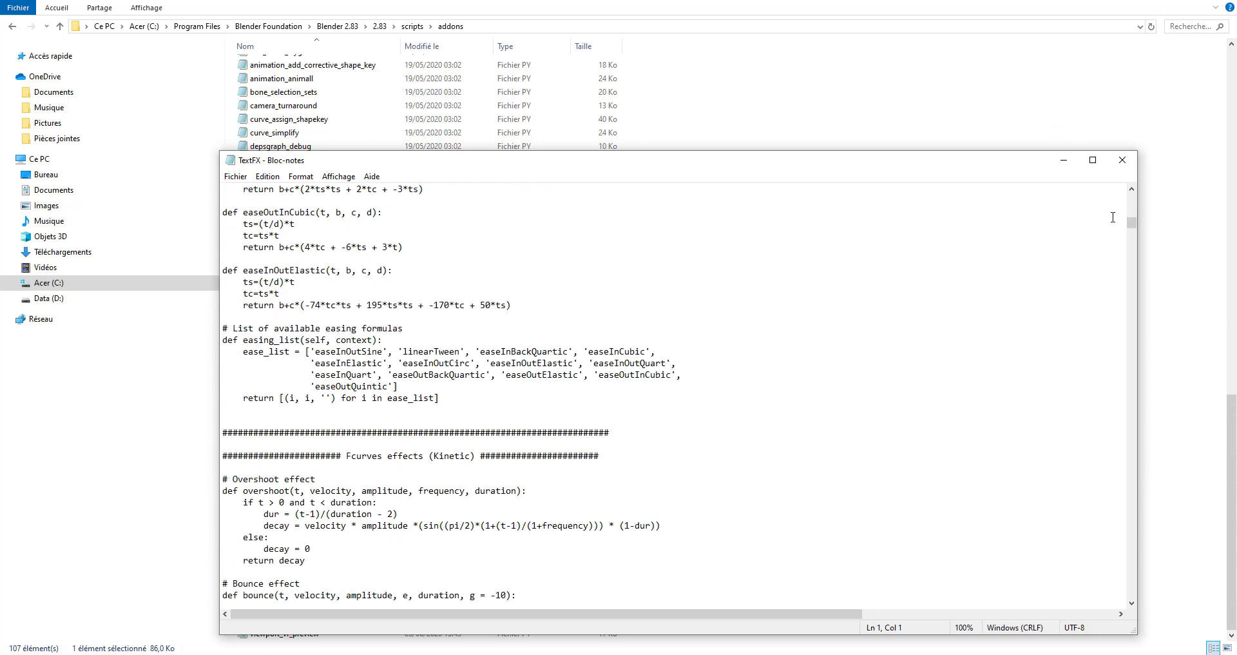
pyautogui.moveTo(1130, 220); pyautogui.dragTo(1098, 434)
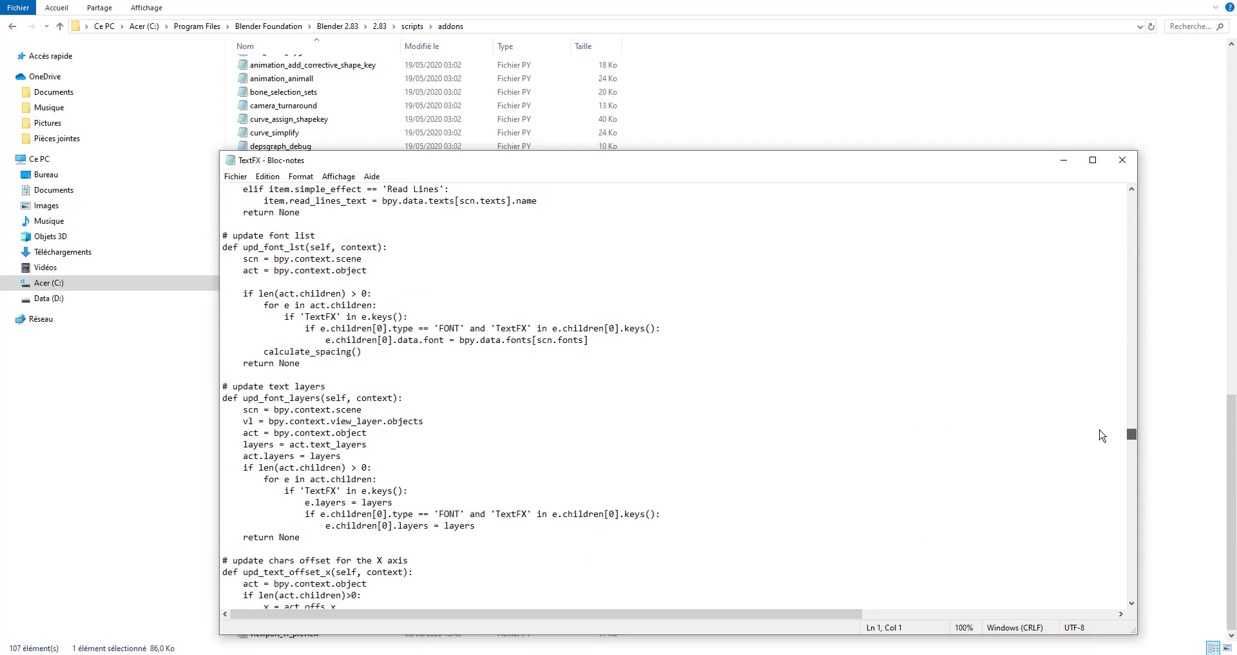
pyautogui.click(1120, 161)
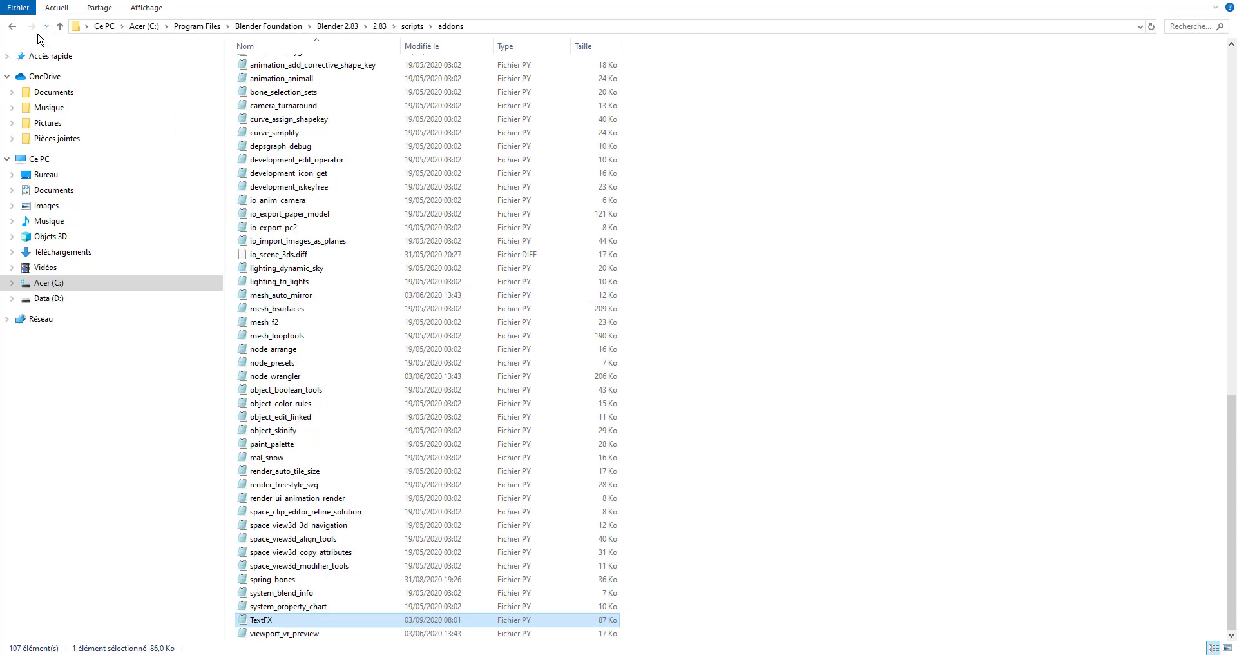
# Go back from the addons folder through the parent folders to Ce PC.
pyautogui.click(12, 27)
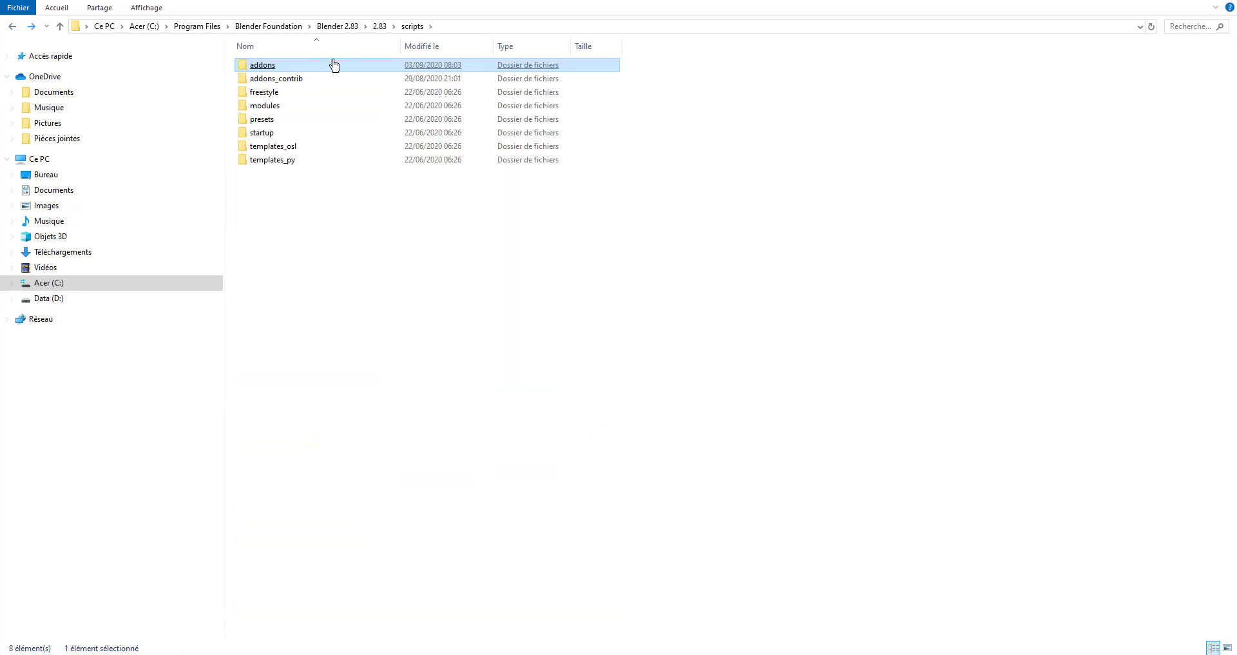
pyautogui.click(13, 27)
pyautogui.click(13, 27)
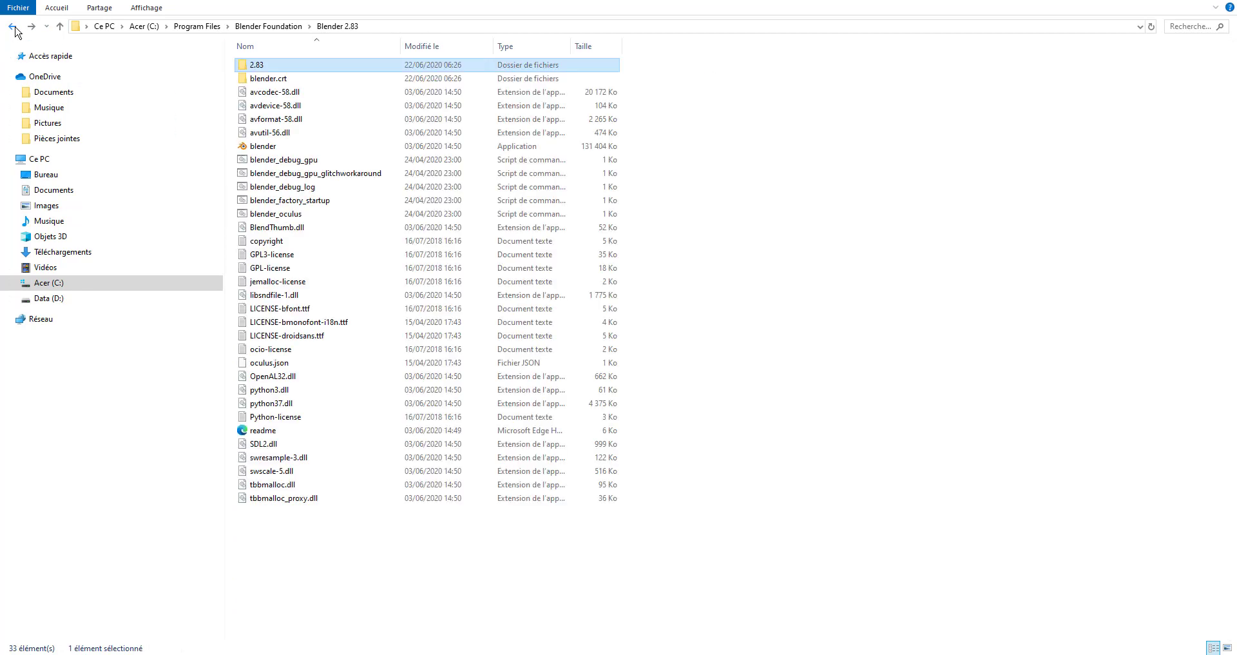
pyautogui.click(13, 27)
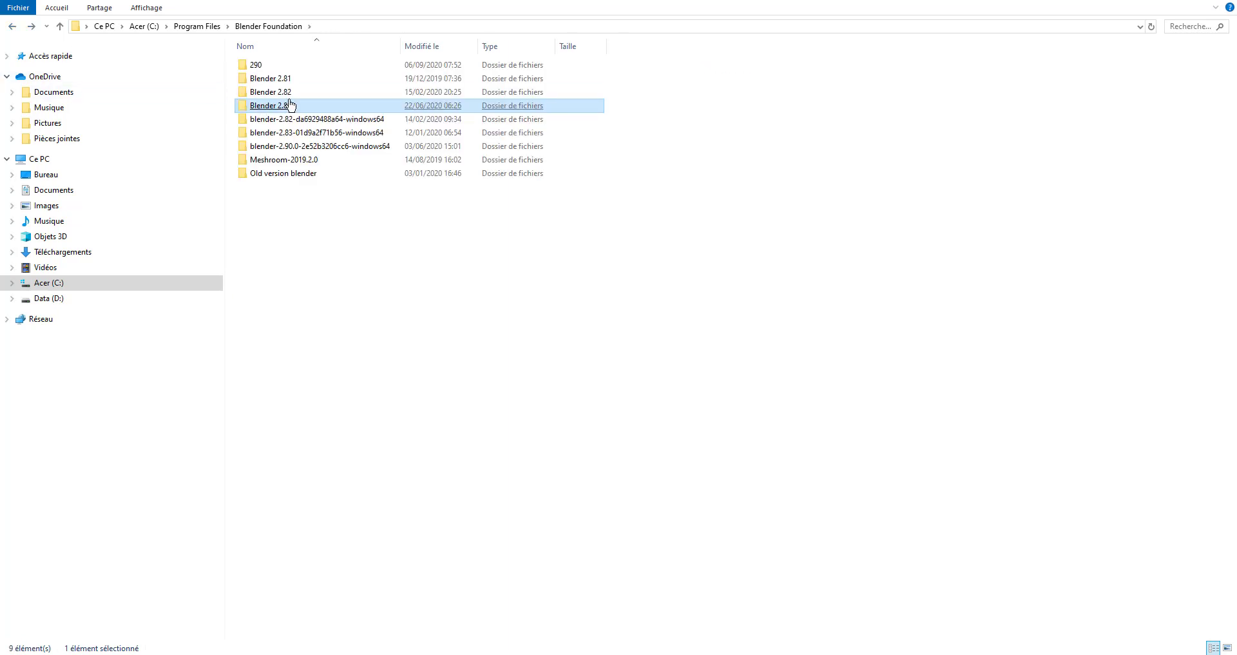
pyautogui.click(9, 28)
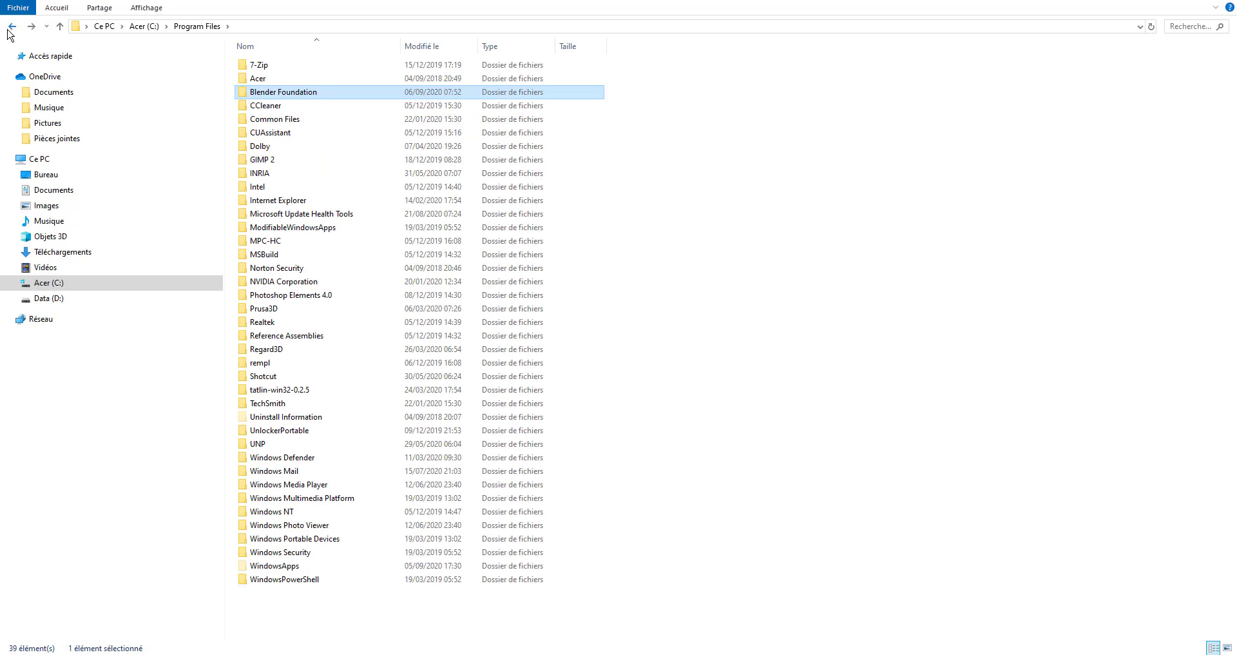
pyautogui.click(11, 27)
pyautogui.click(11, 29)
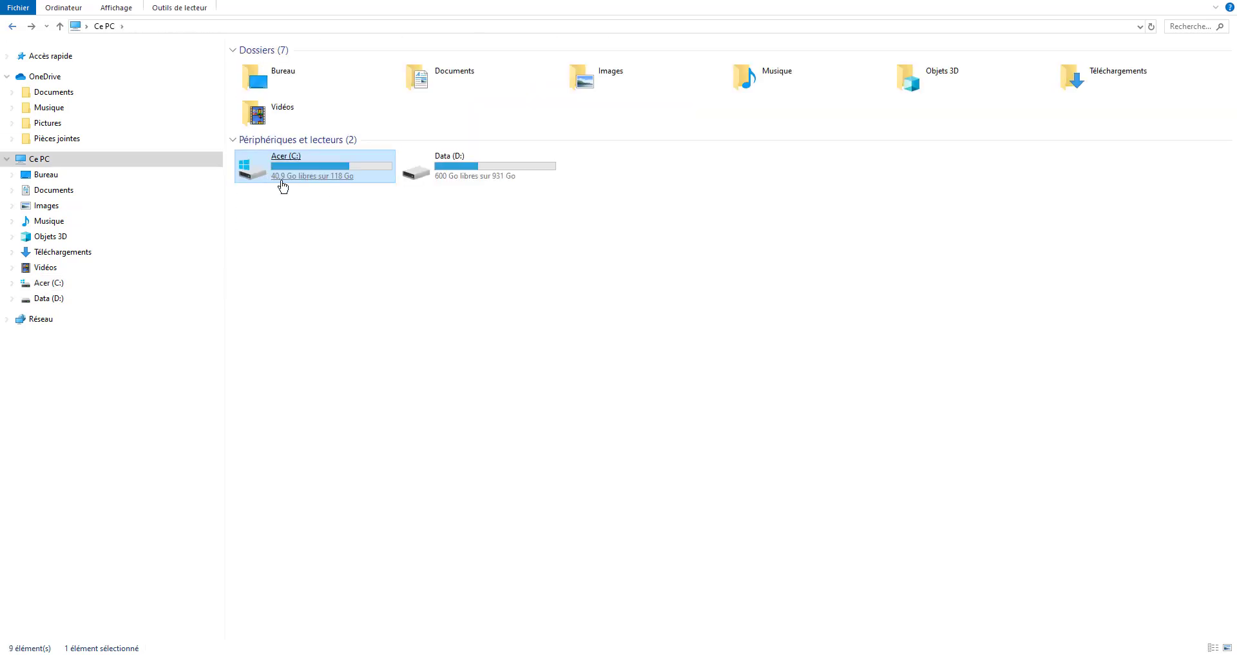
# Open the Acer (C:) drive and go to Program Files\Blender Foundation.
pyautogui.doubleClick(319, 162)
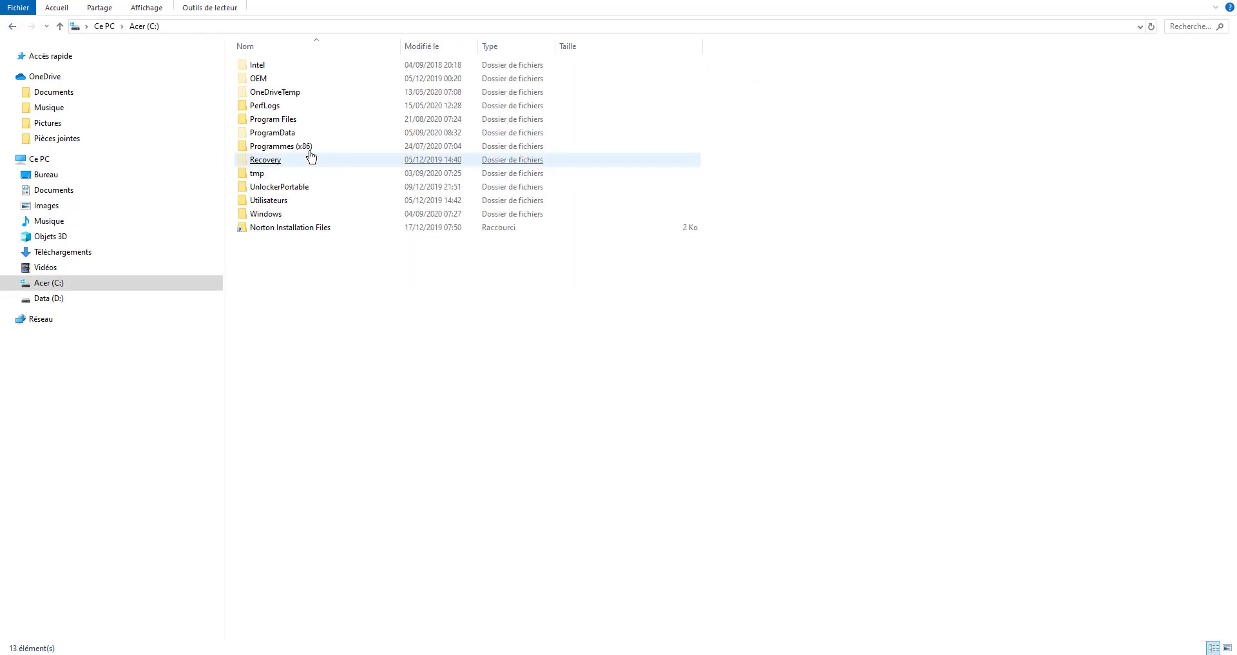
pyautogui.click(273, 122)
pyautogui.doubleClick(272, 122)
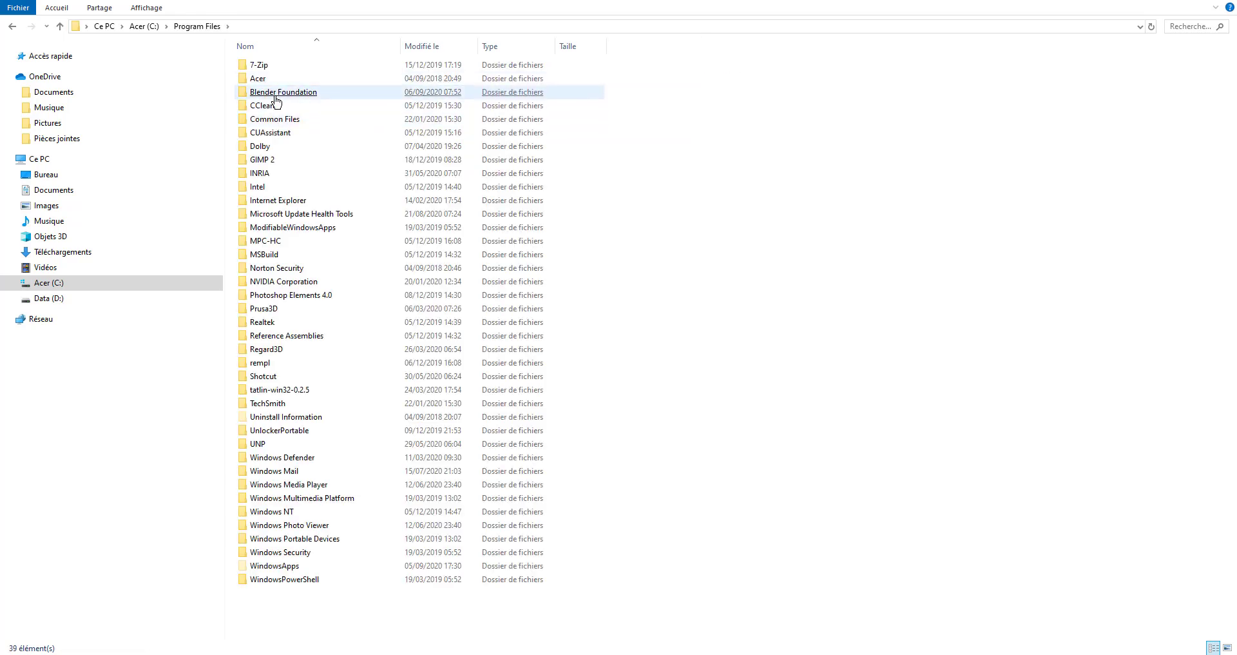
pyautogui.click(277, 94)
pyautogui.doubleClick(278, 94)
pyautogui.click(277, 92)
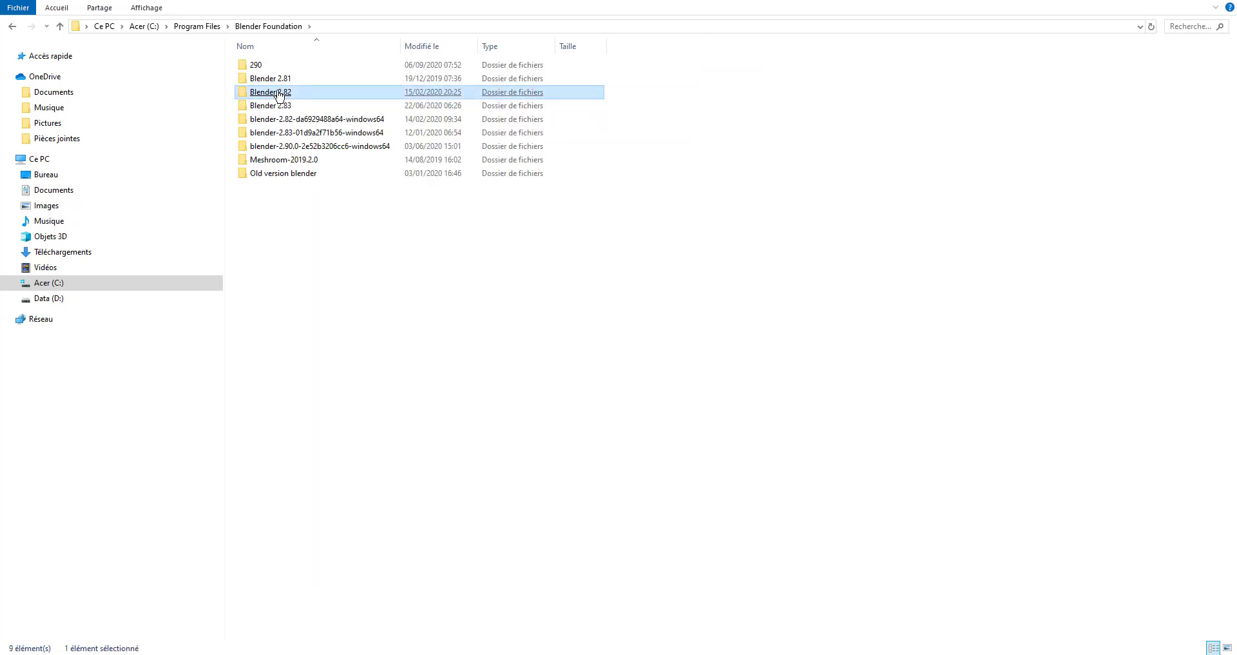
# Open the Blender 2.83 folder and the 2.83 folder inside it.
pyautogui.click(286, 106)
pyautogui.doubleClick(286, 106)
pyautogui.click(286, 106)
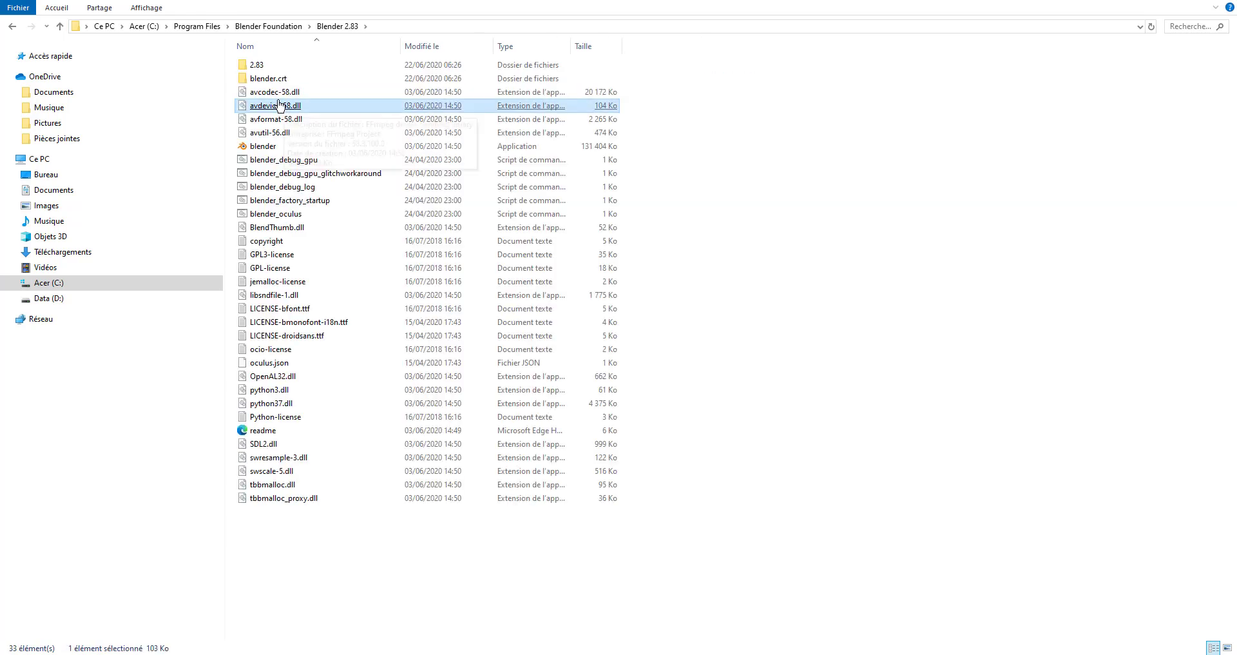
pyautogui.click(252, 69)
pyautogui.doubleClick(253, 68)
pyautogui.click(258, 67)
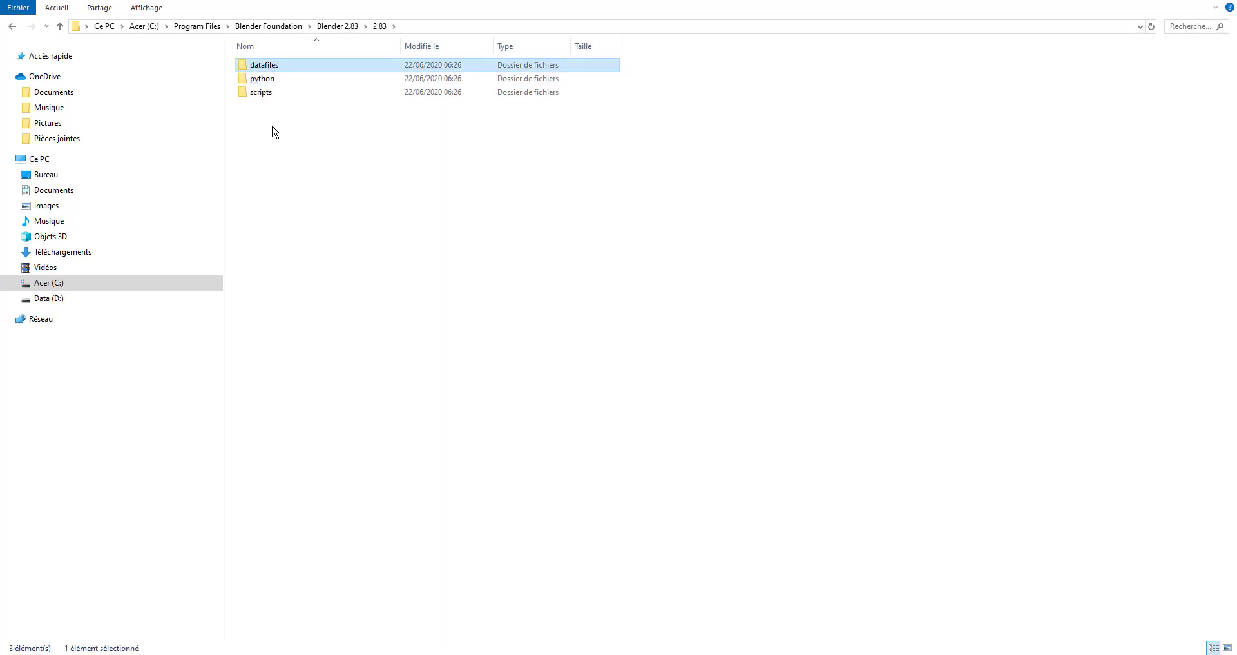
# Open the scripts folder, go into its addons folder and select the TextFX file.
pyautogui.click(261, 94)
pyautogui.doubleClick(261, 93)
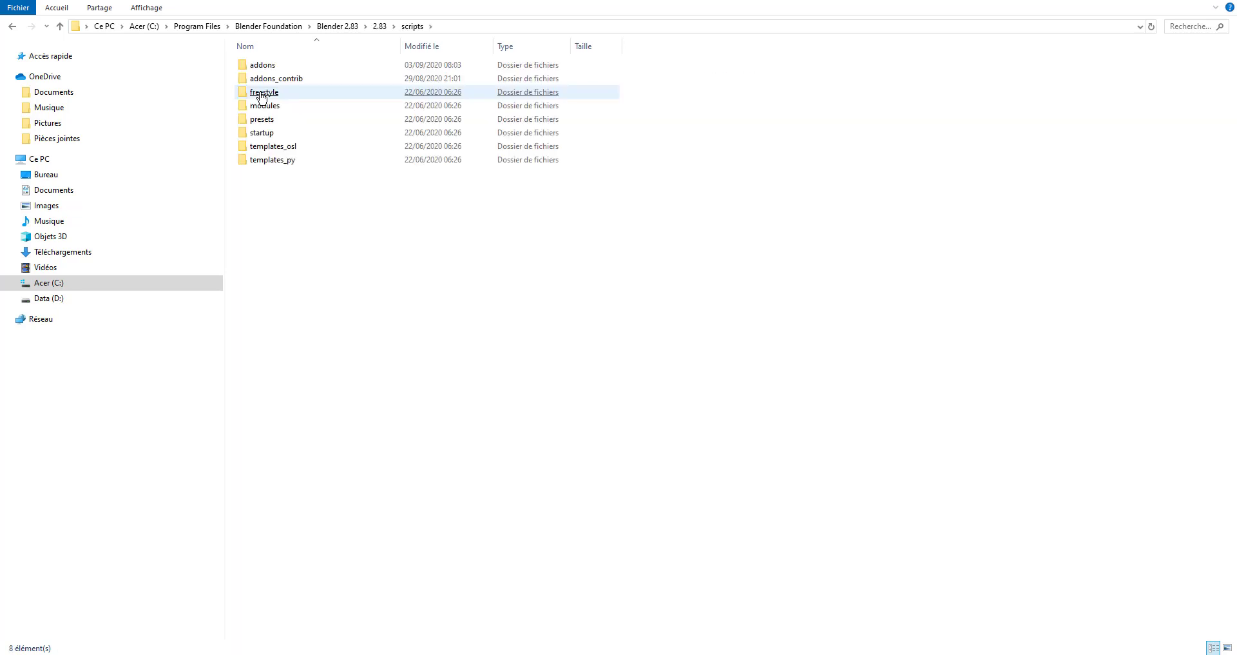
pyautogui.click(262, 94)
pyautogui.doubleClick(270, 67)
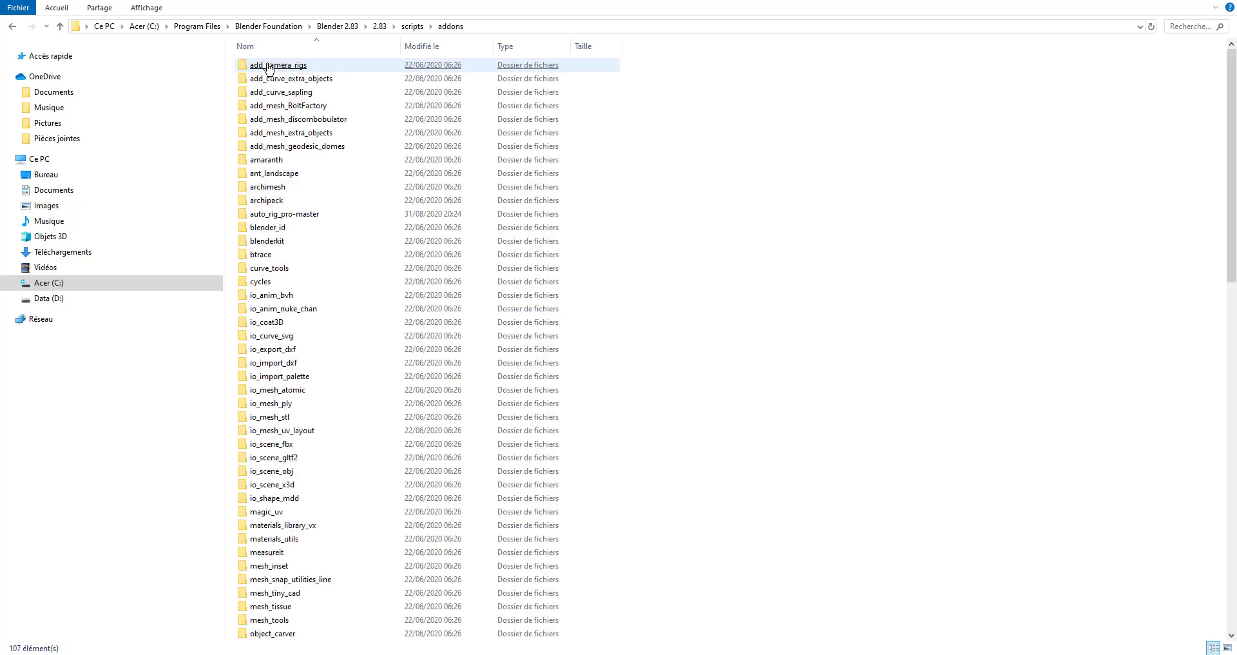
pyautogui.click(269, 69)
pyautogui.scroll(-2, 371, 437)
pyautogui.scroll(-19, 371, 437)
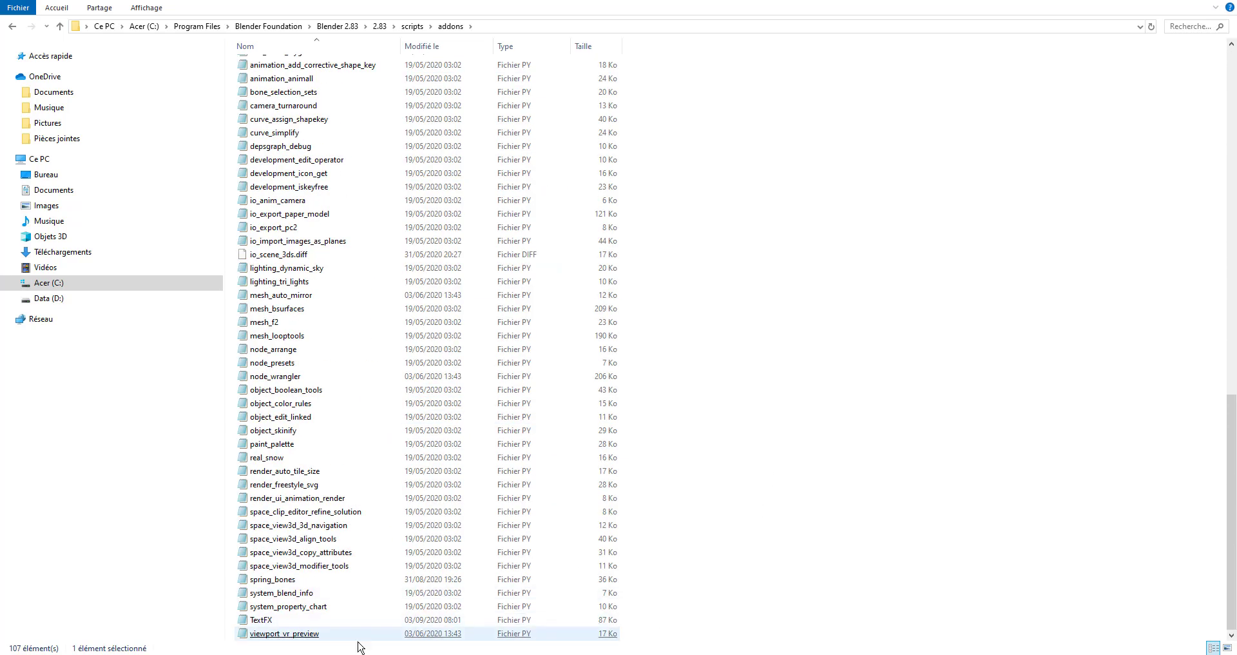
pyautogui.click(271, 621)
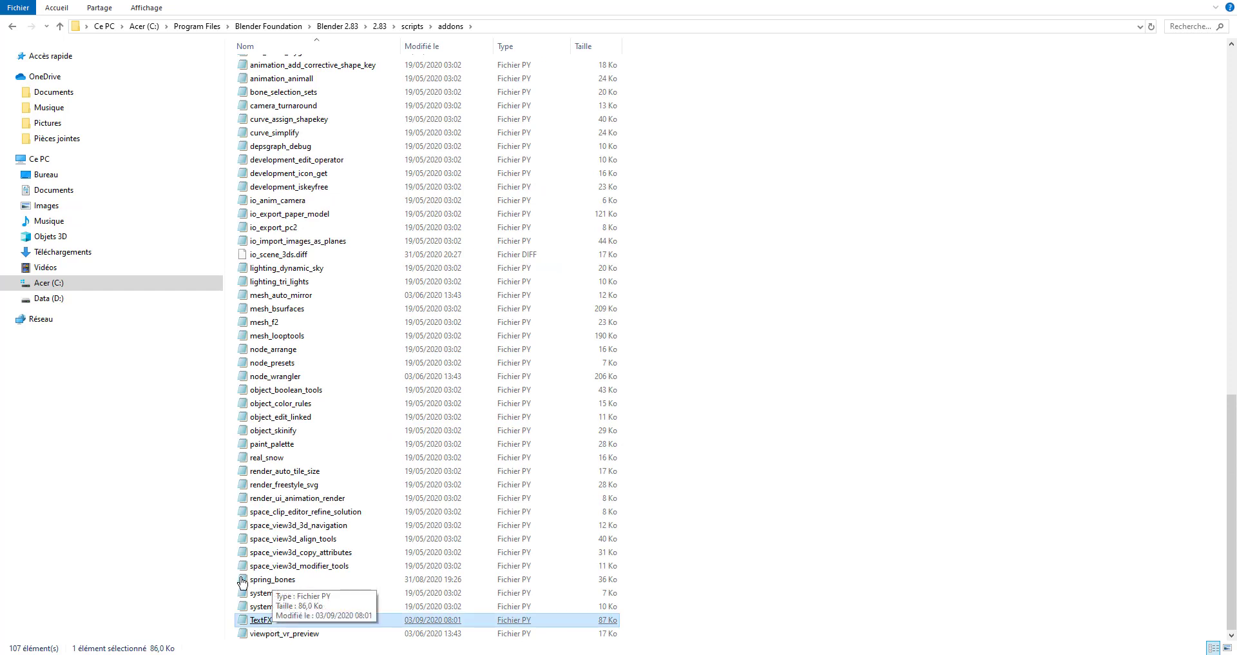
# Return to the scripts folder, look inside addons_contrib, and come back to select the addons folder.
pyautogui.click(11, 29)
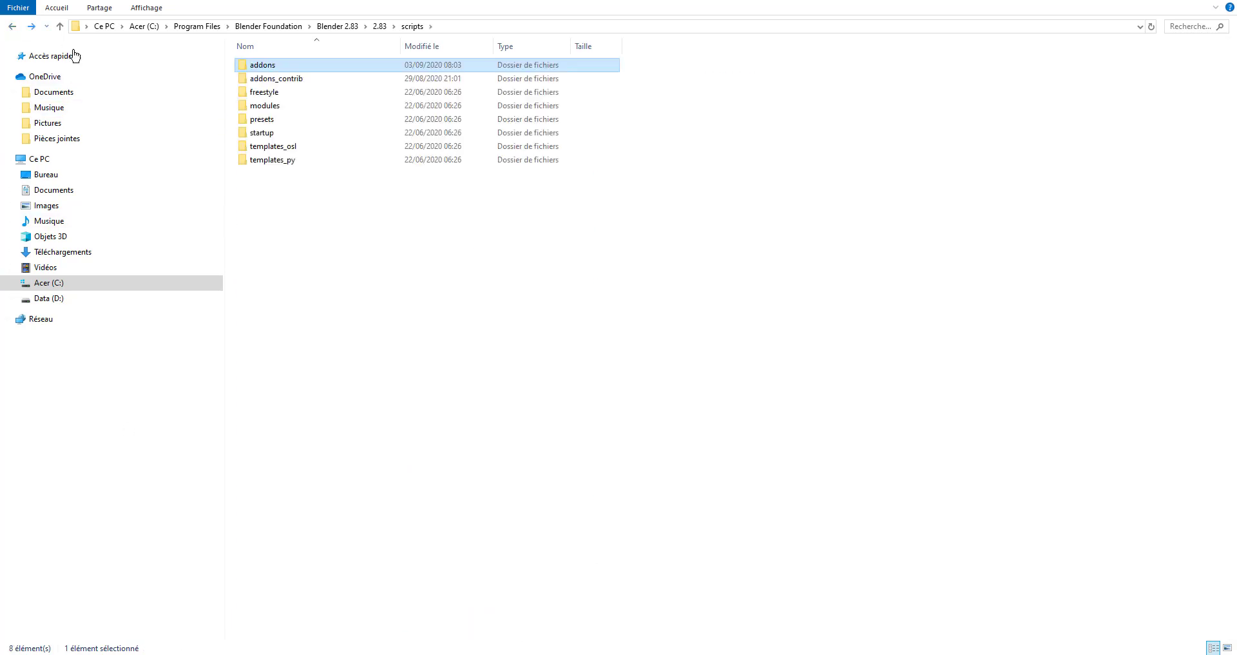
pyautogui.doubleClick(278, 80)
pyautogui.click(278, 82)
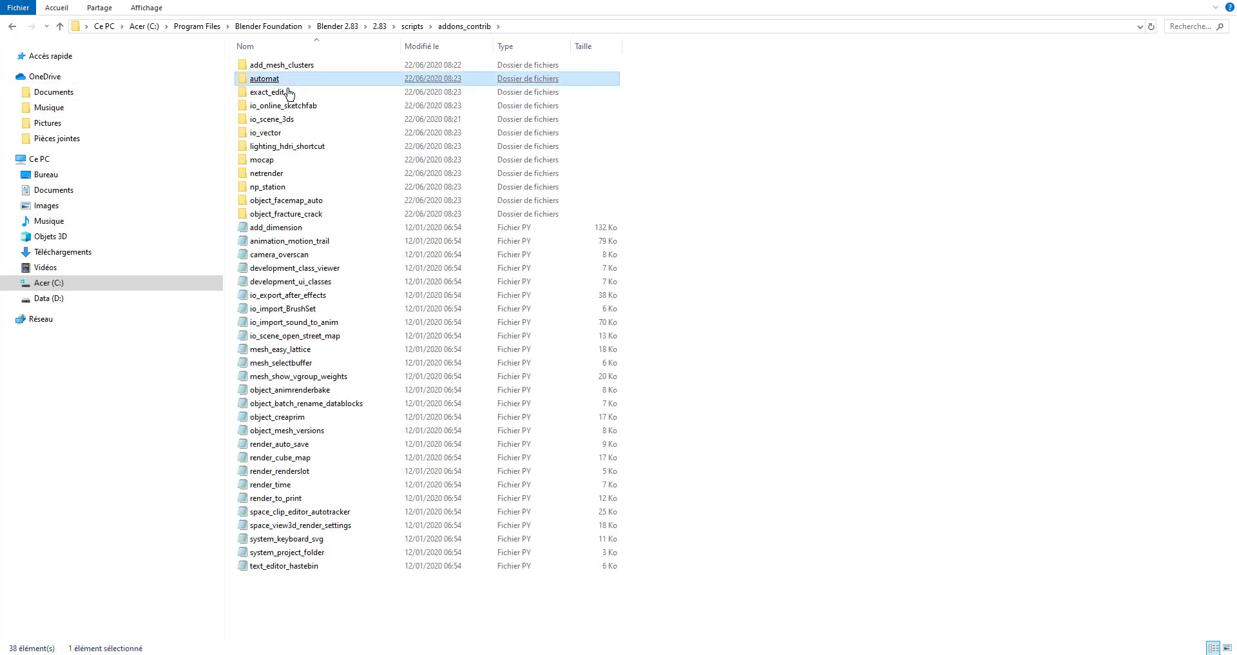
pyautogui.click(337, 270)
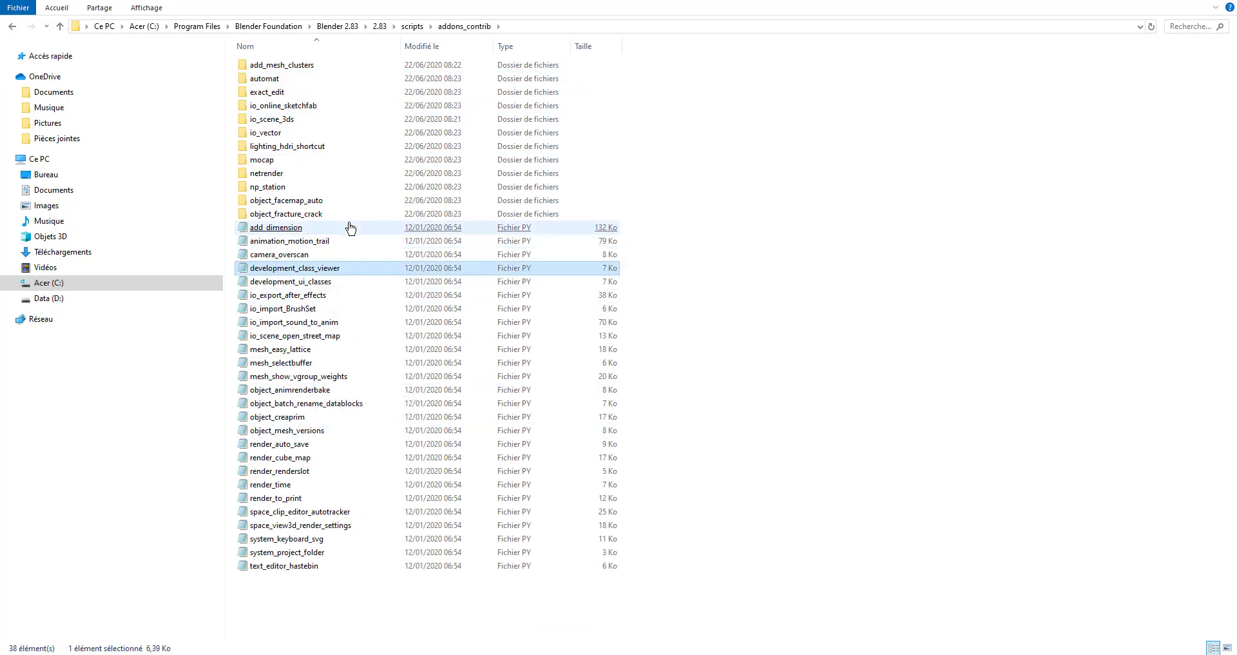
pyautogui.click(303, 121)
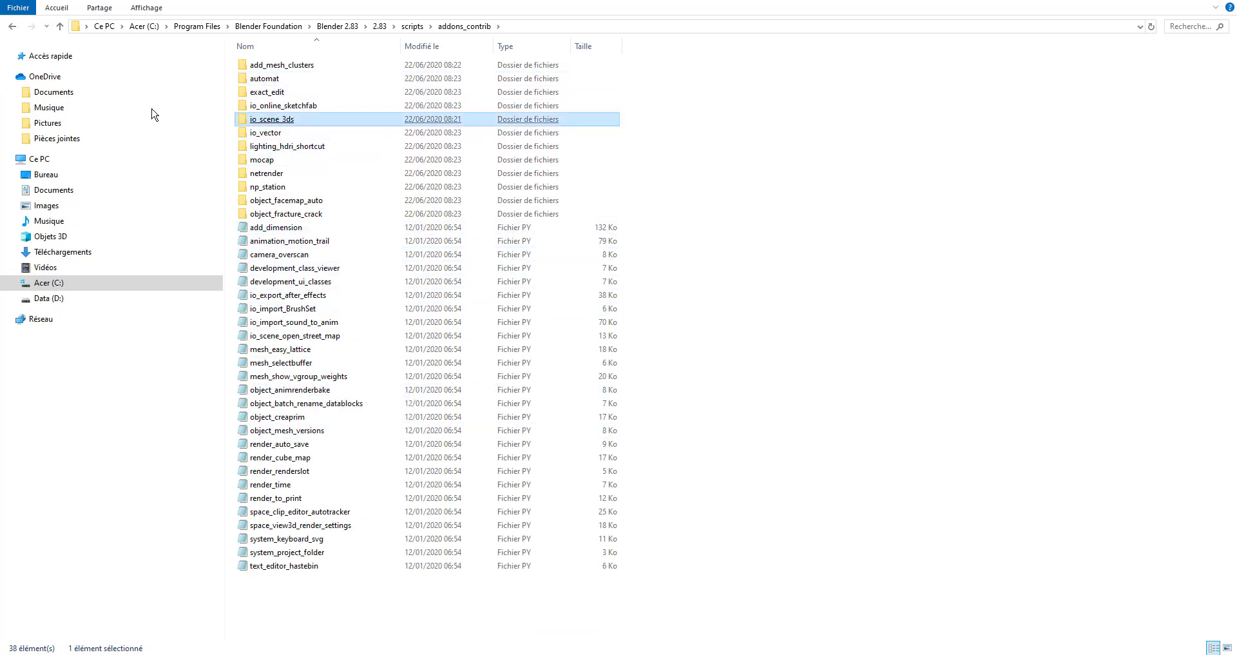
pyautogui.click(13, 27)
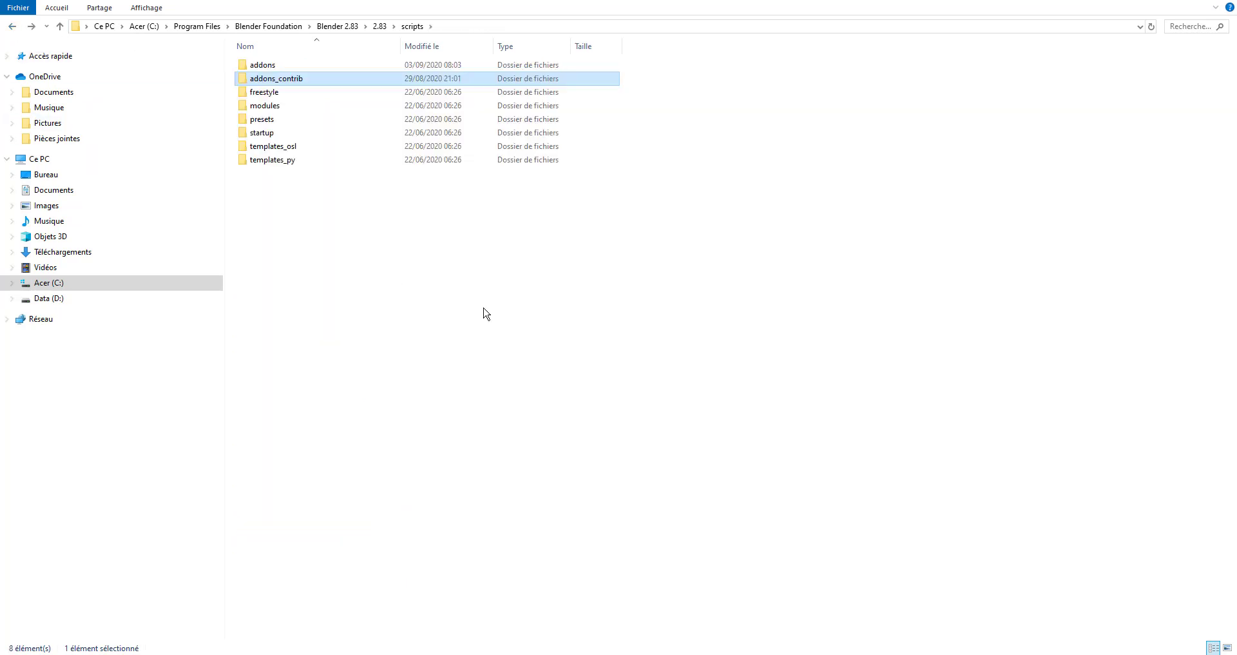
pyautogui.click(257, 64)
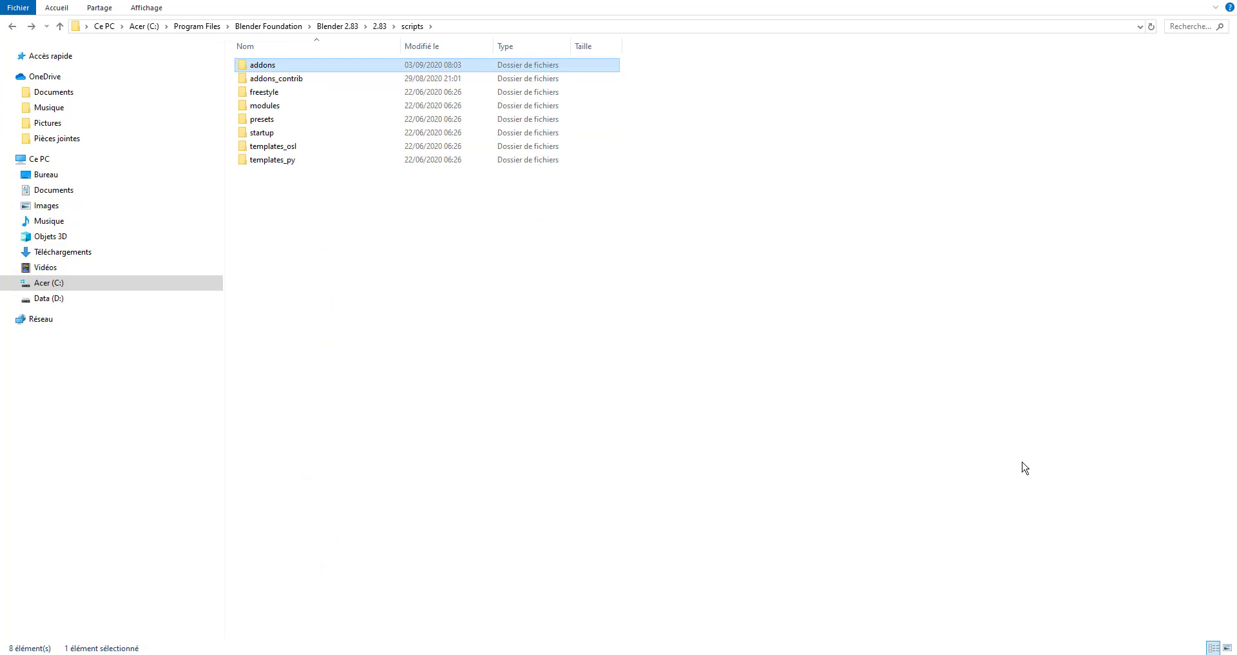
# Switch to Blender, search the add-ons in the preferences for "tex" and close the preferences.
pyautogui.click(933, 654)
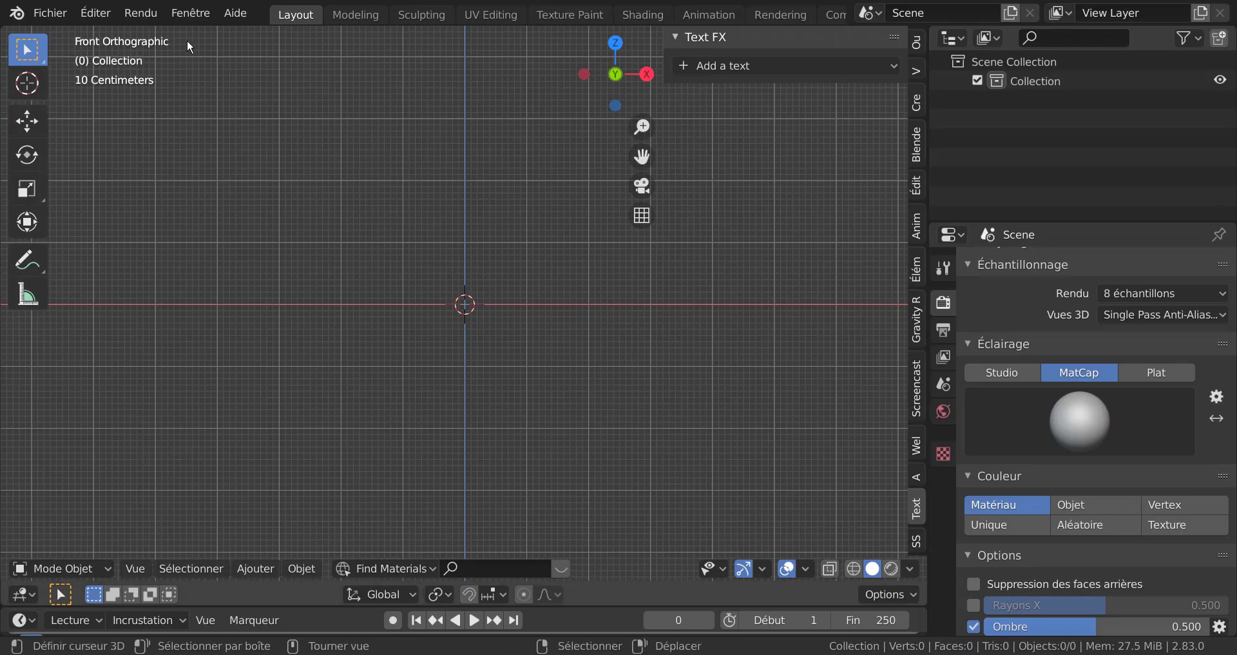
pyautogui.click(52, 14)
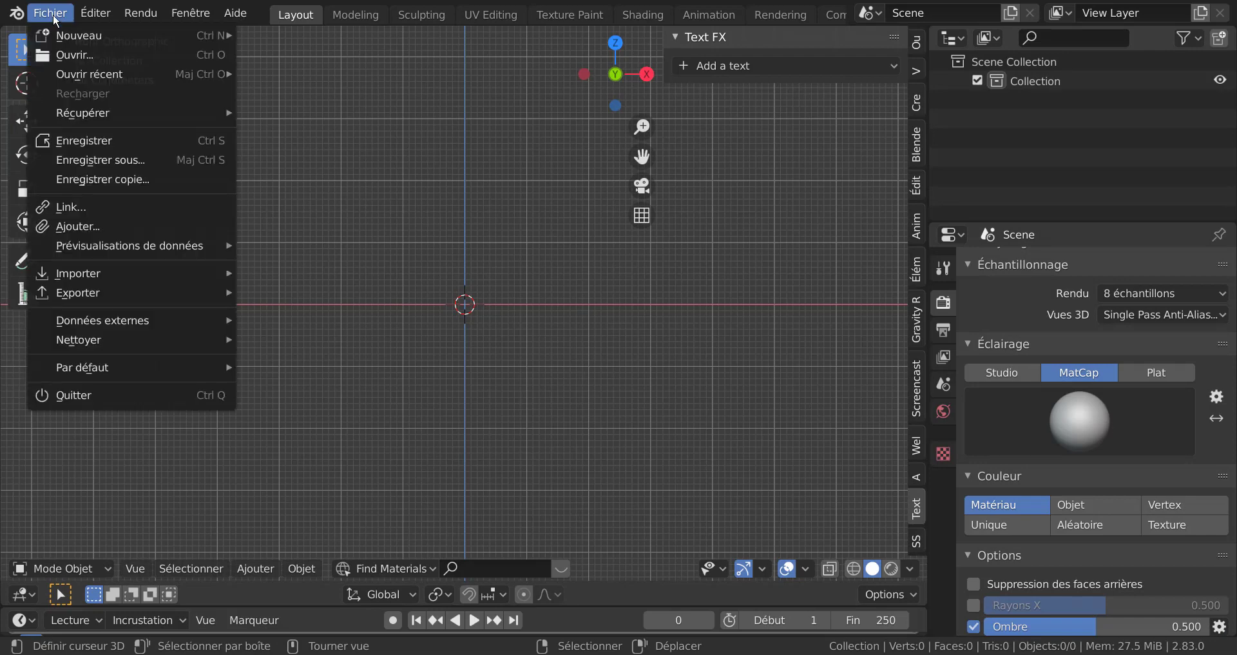
pyautogui.moveTo(97, 15)
pyautogui.click(132, 288)
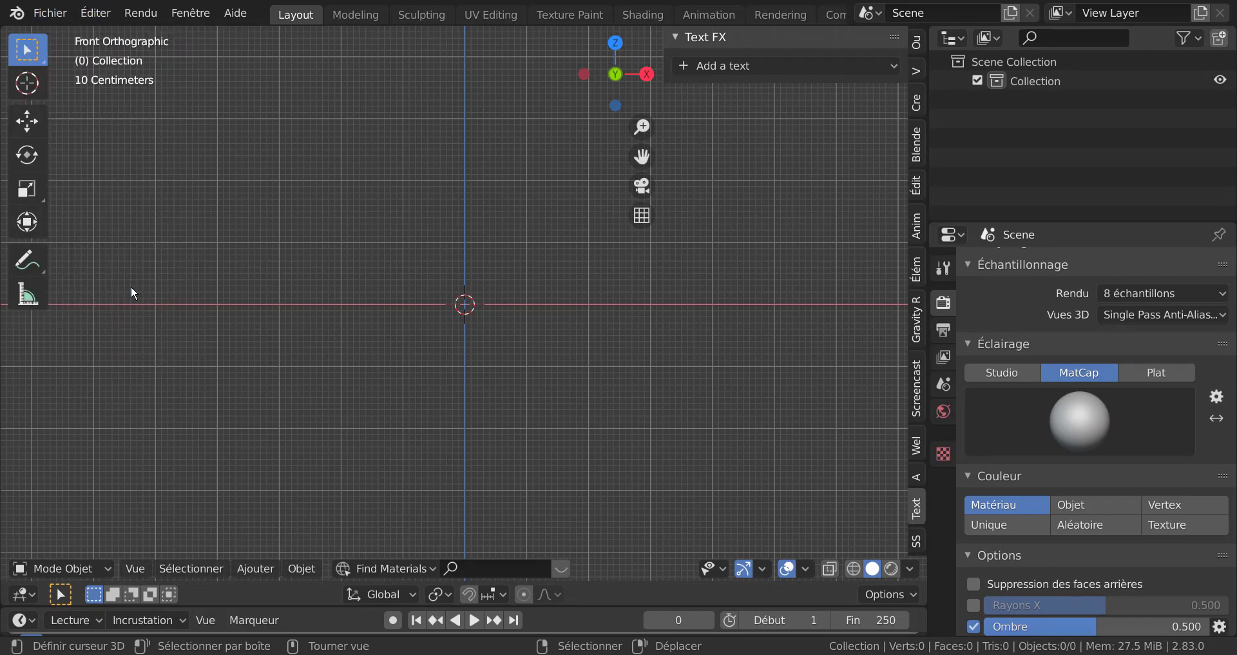
pyautogui.click(529, 96)
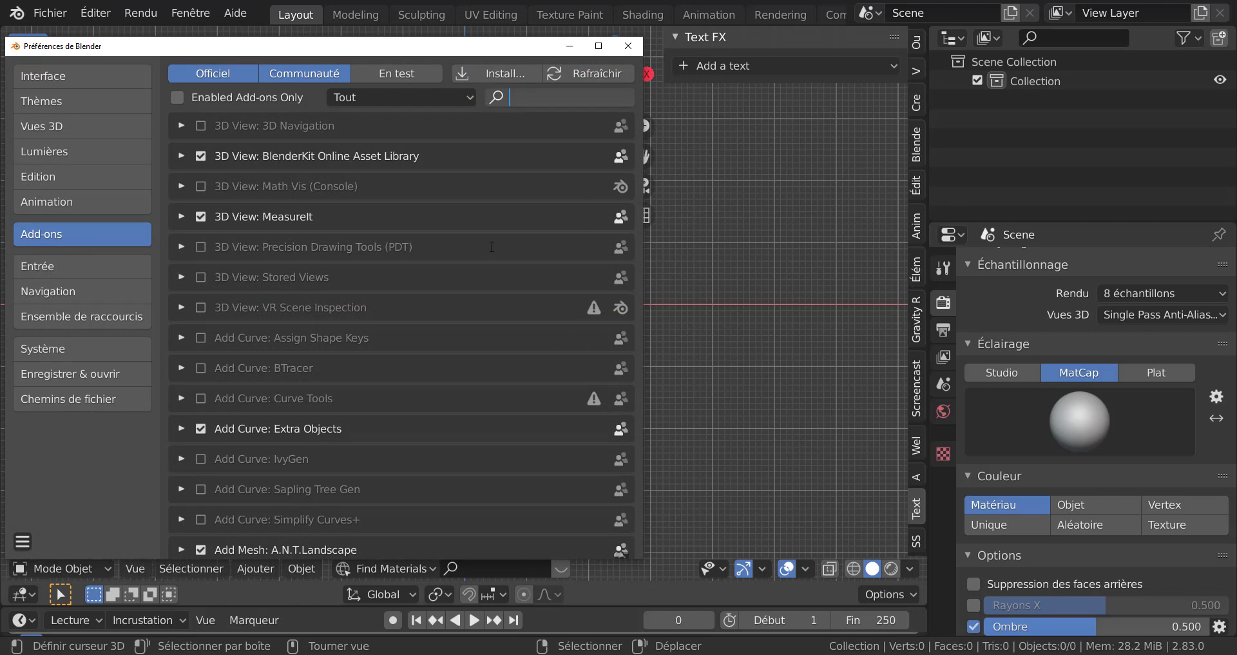
pyautogui.write('tex')
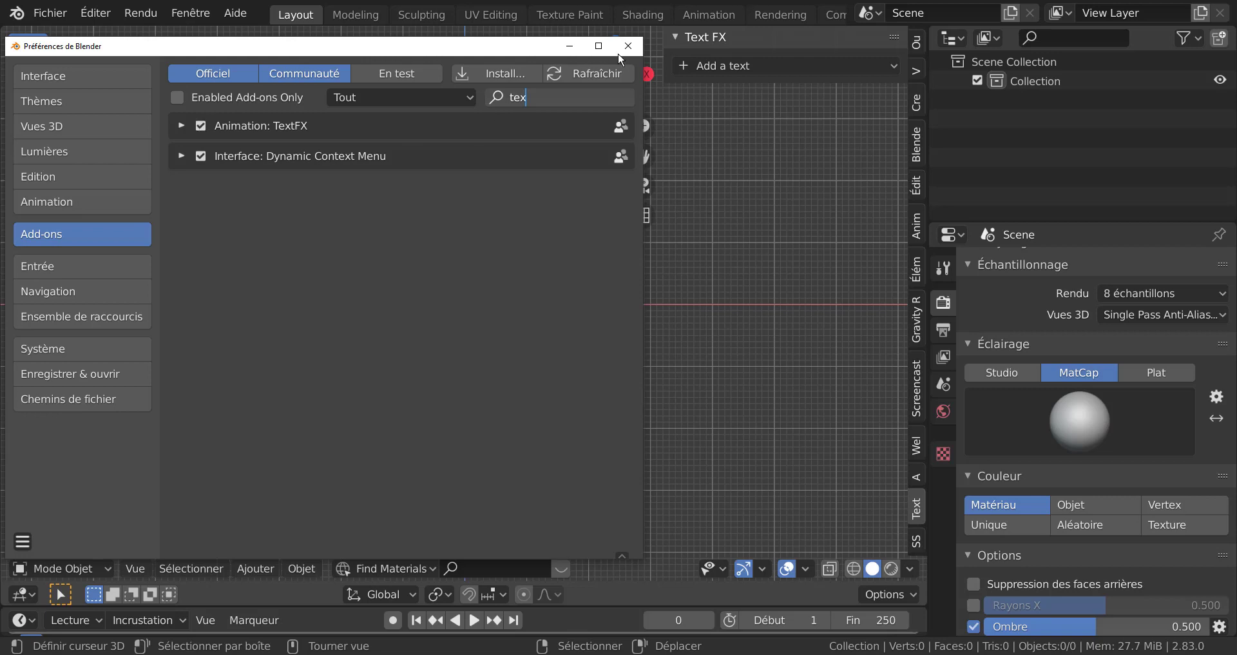
pyautogui.click(628, 46)
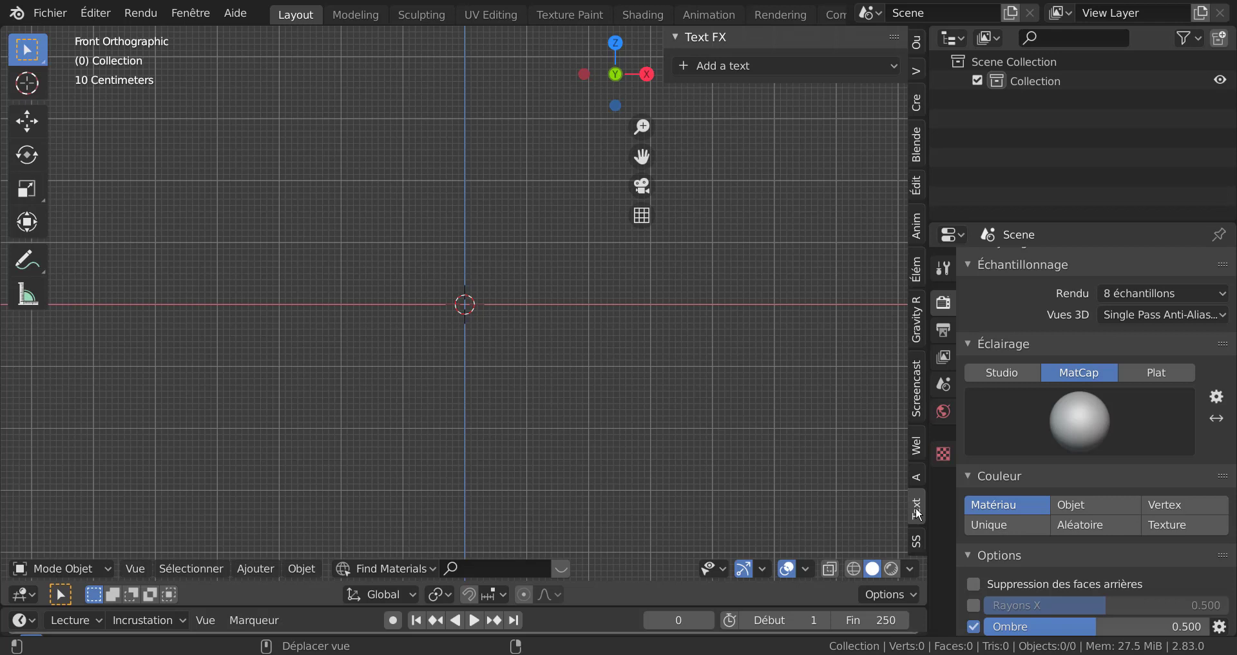
# Add a simple text, an advanced text and a second simple text with Text FX.
pyautogui.click(747, 63)
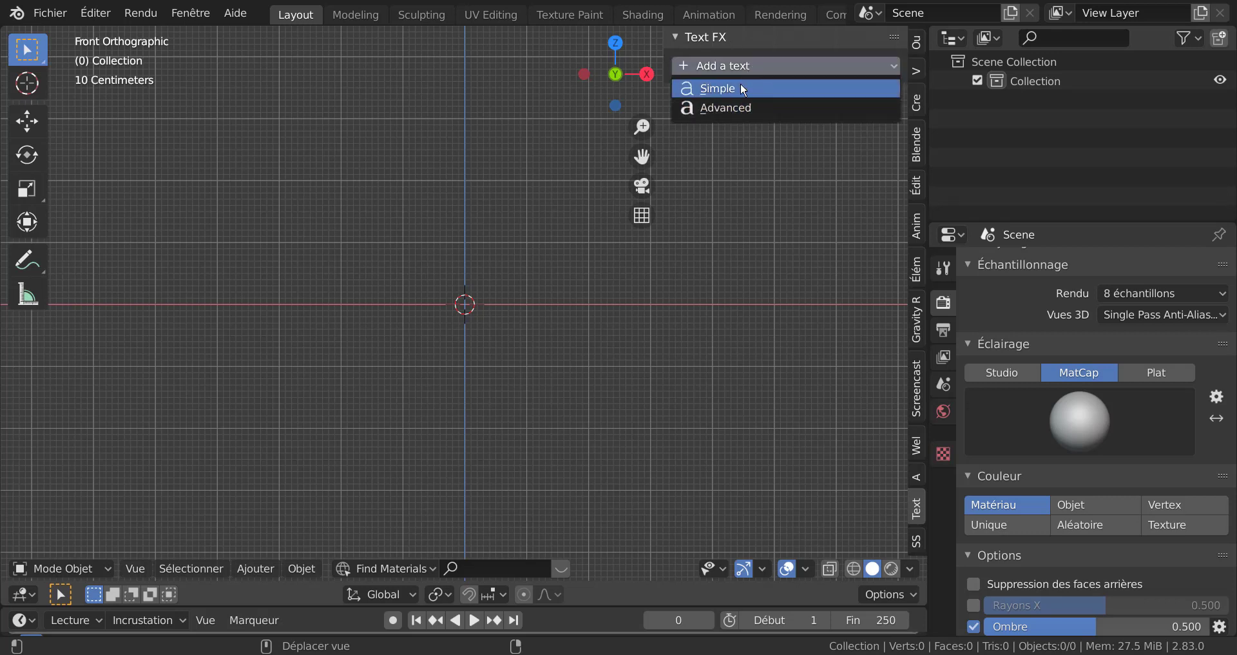
pyautogui.click(749, 88)
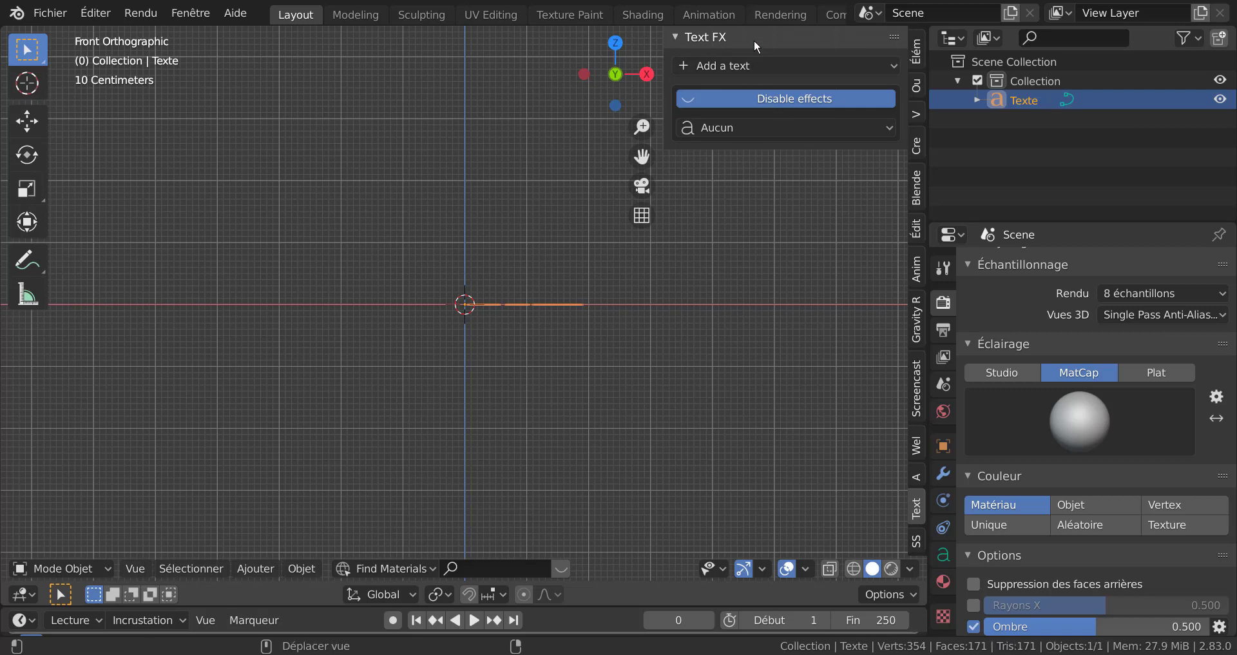
pyautogui.click(755, 65)
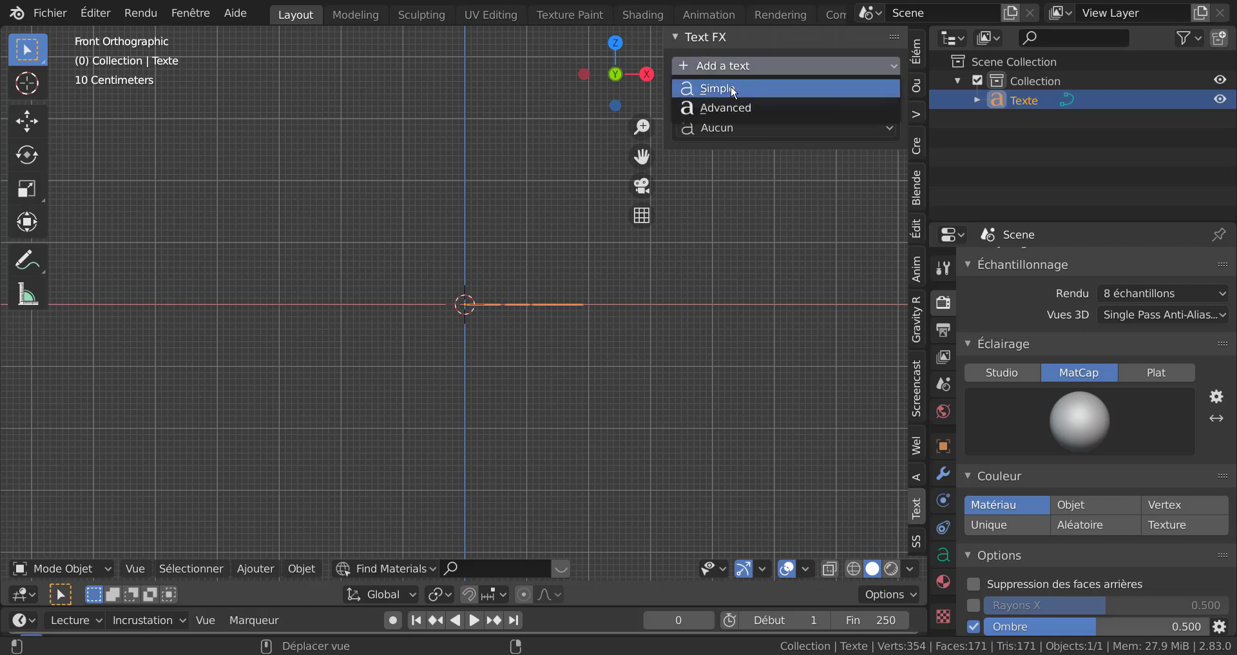
pyautogui.click(733, 107)
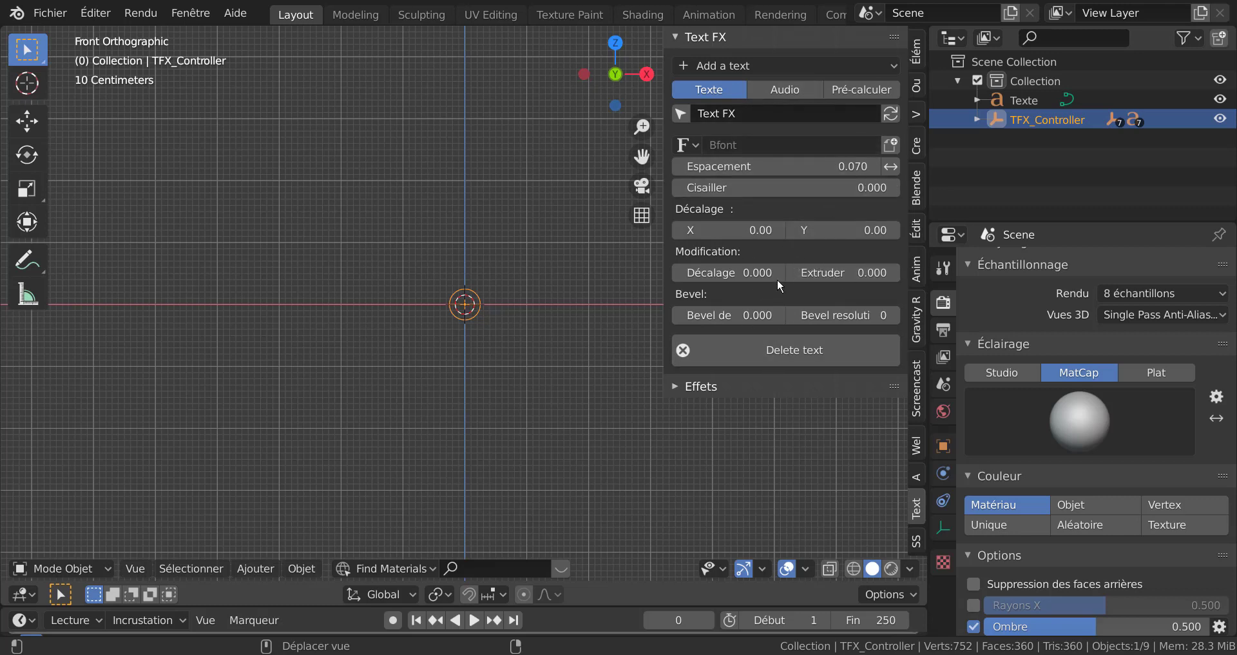
pyautogui.click(761, 63)
pyautogui.click(710, 89)
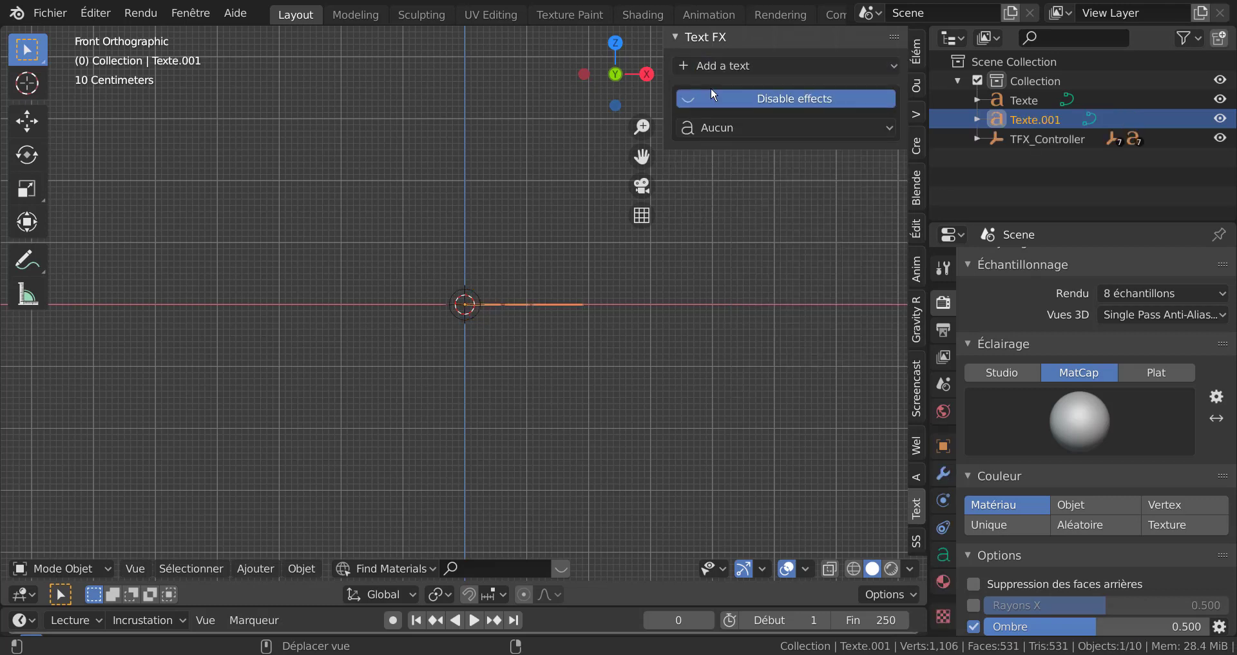
# Delete the TFX_Controller of the advanced text from the scene.
pyautogui.moveTo(737, 240); pyautogui.dragTo(584, 372, button='middle')
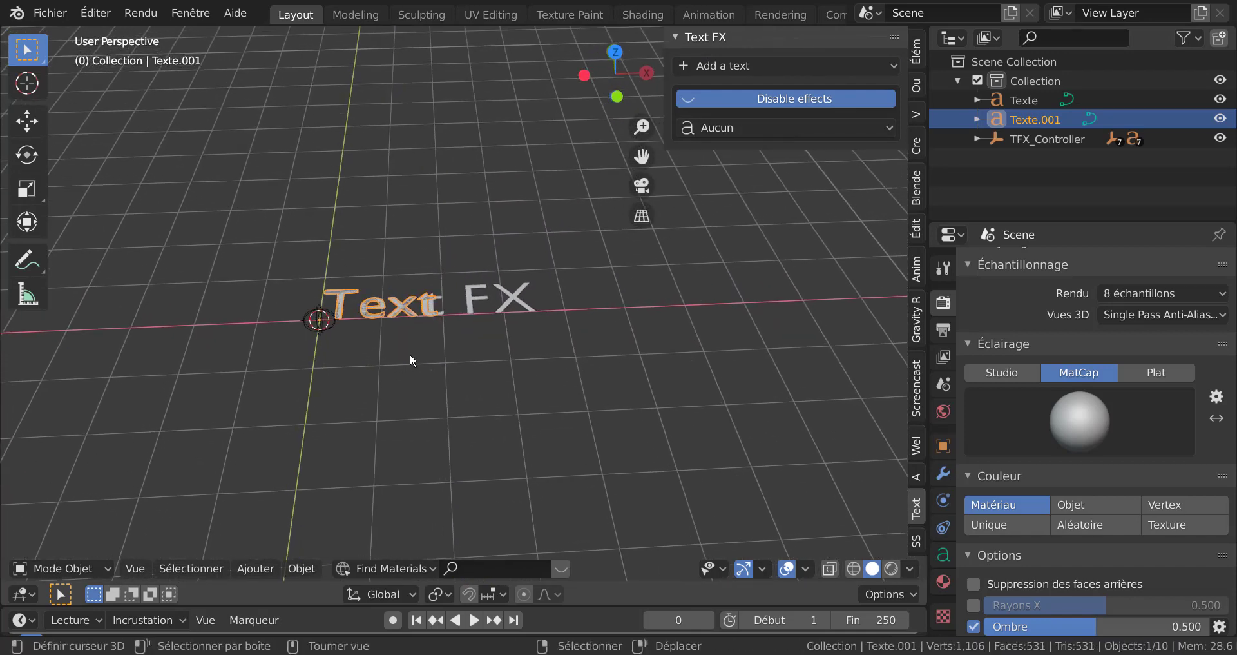
pyautogui.scroll(2, 410, 353)
pyautogui.click(413, 312)
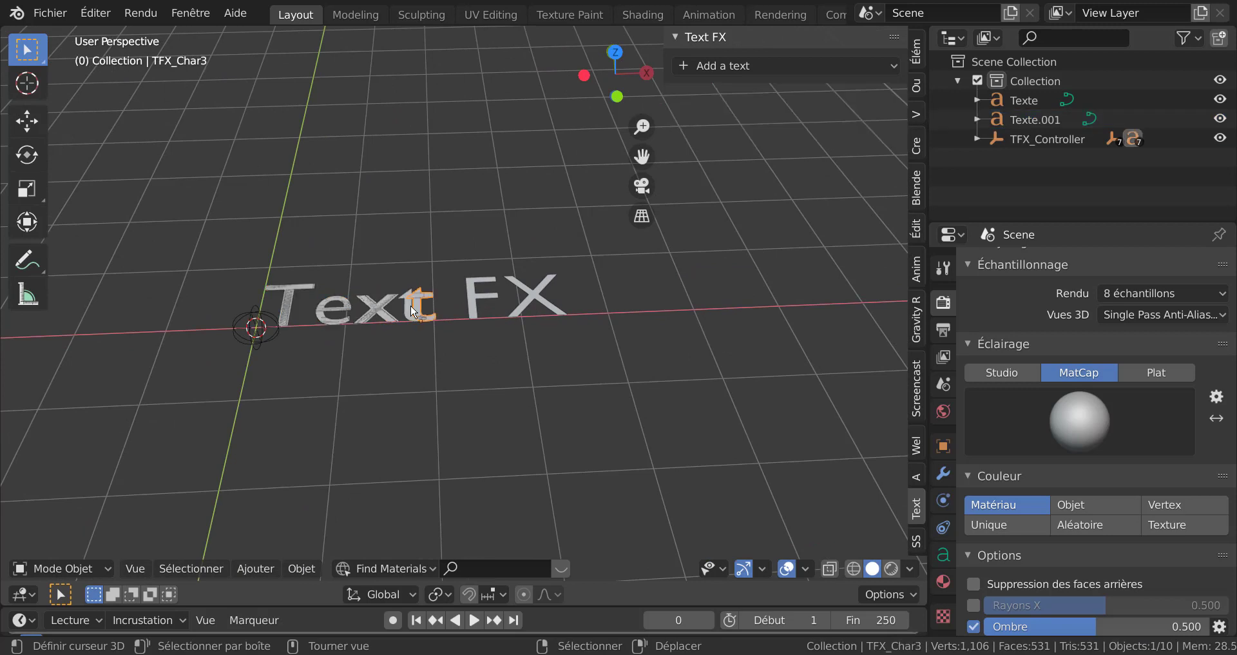
pyautogui.click(256, 327)
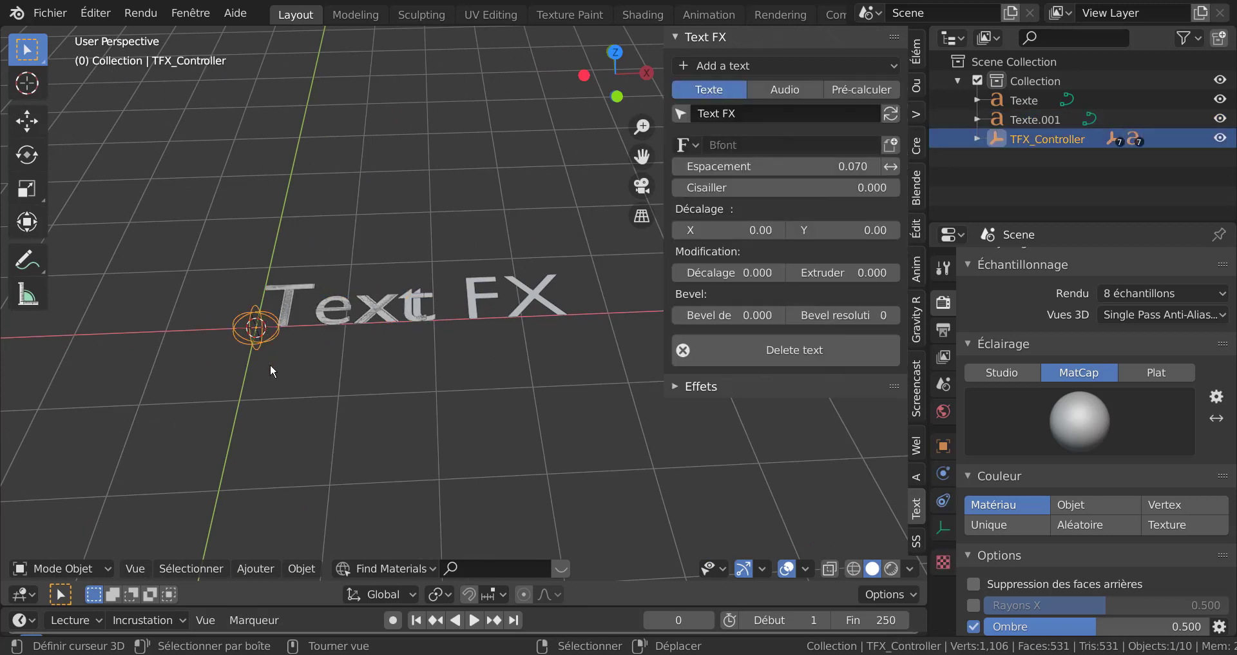
pyautogui.press('x')
pyautogui.click(269, 363)
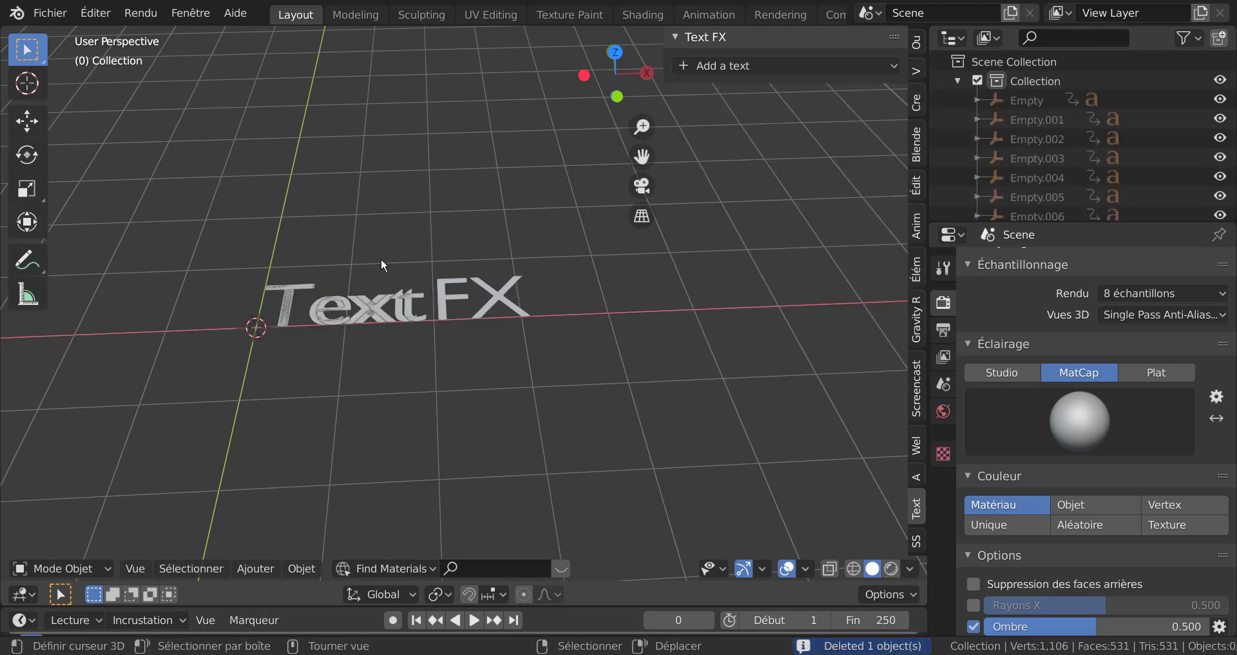
# Select all the remaining text objects in the viewport and delete them.
pyautogui.click(288, 314)
pyautogui.press('c')
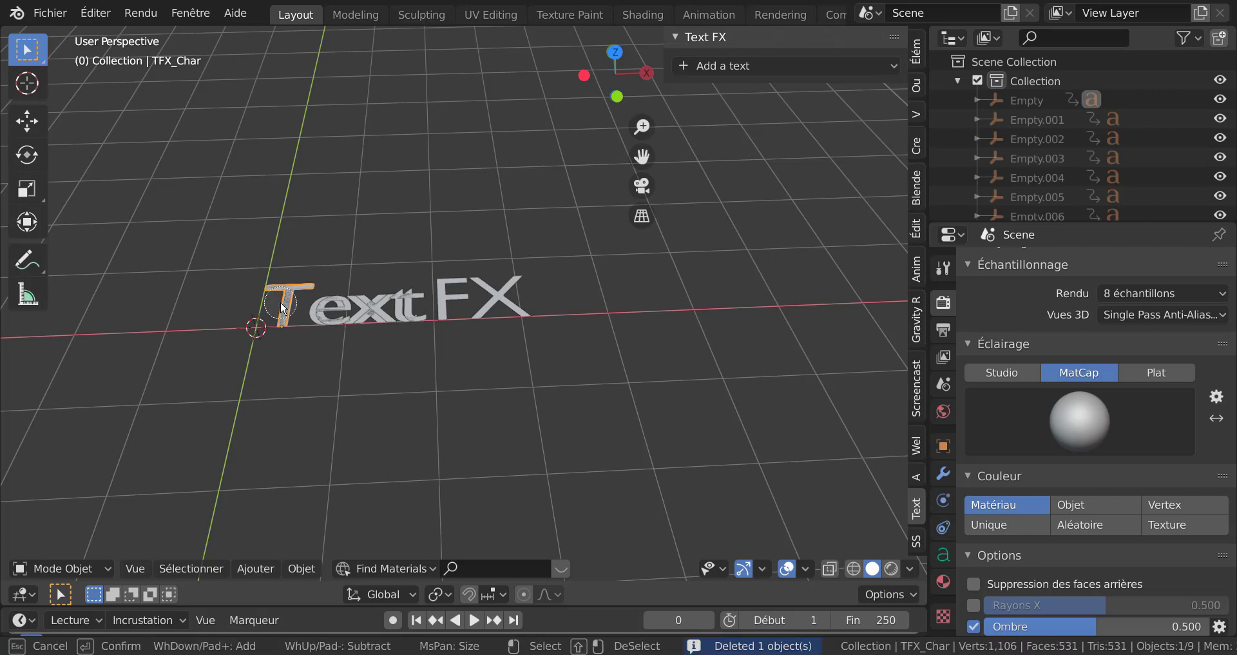
pyautogui.press('a')
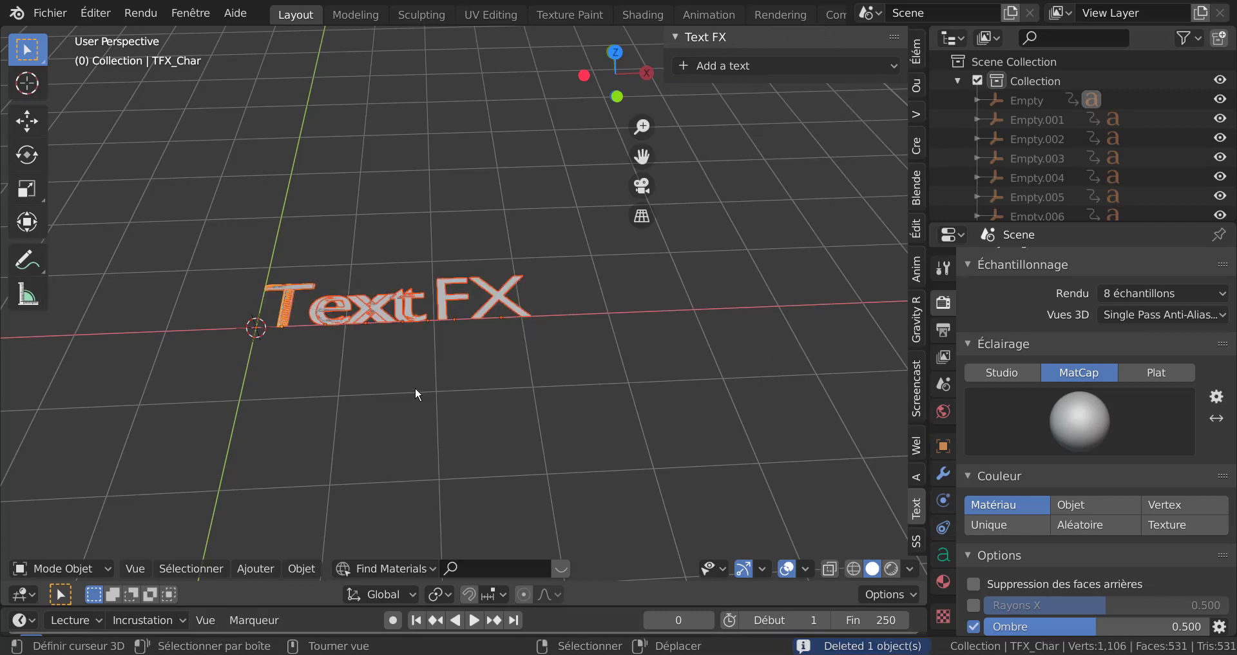
pyautogui.press('x')
pyautogui.click(415, 391)
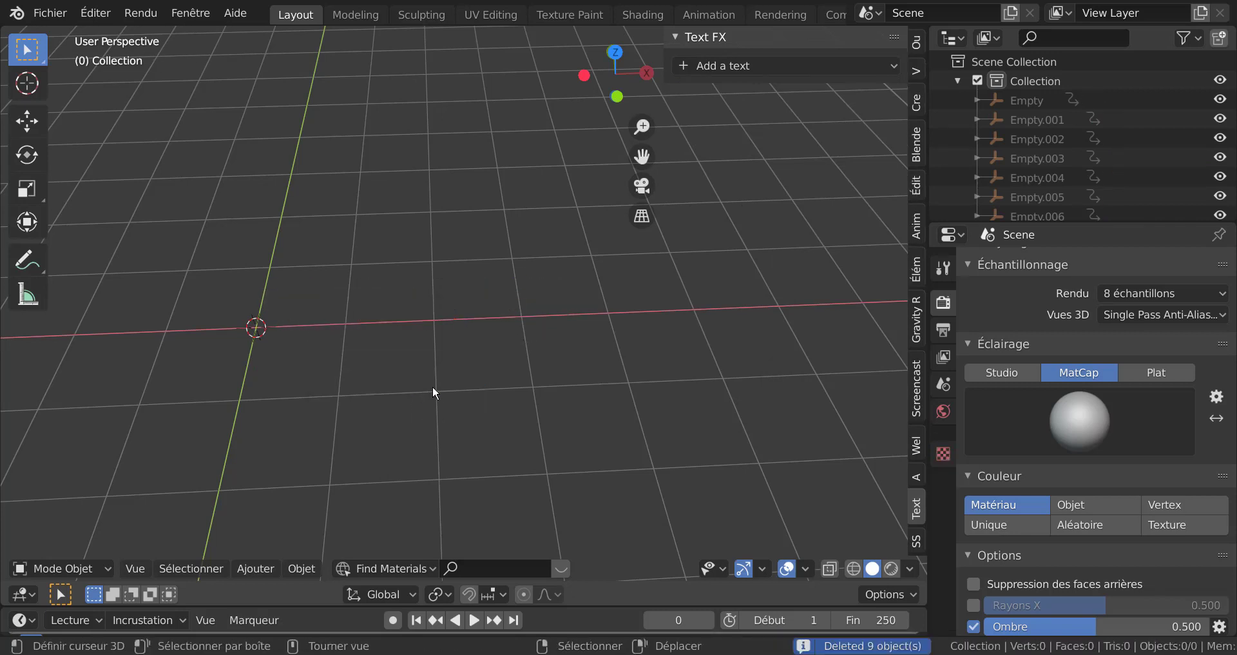
# Add a new simple text to the empty scene with Text FX.
pyautogui.click(768, 65)
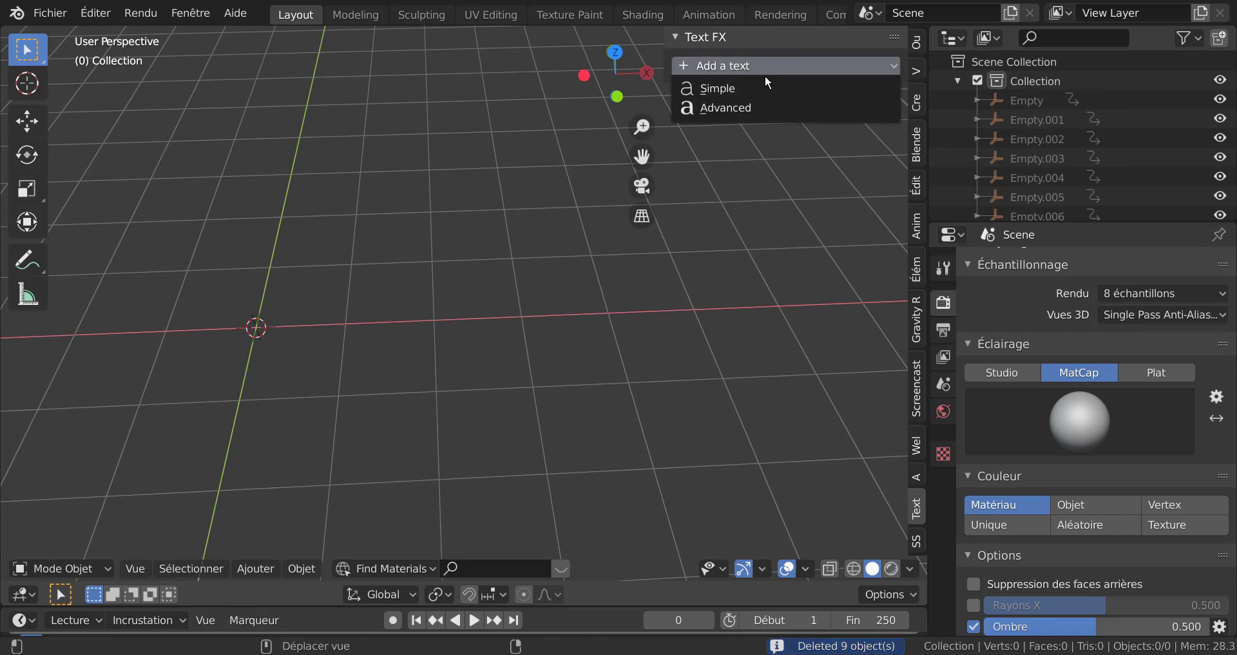
pyautogui.click(760, 90)
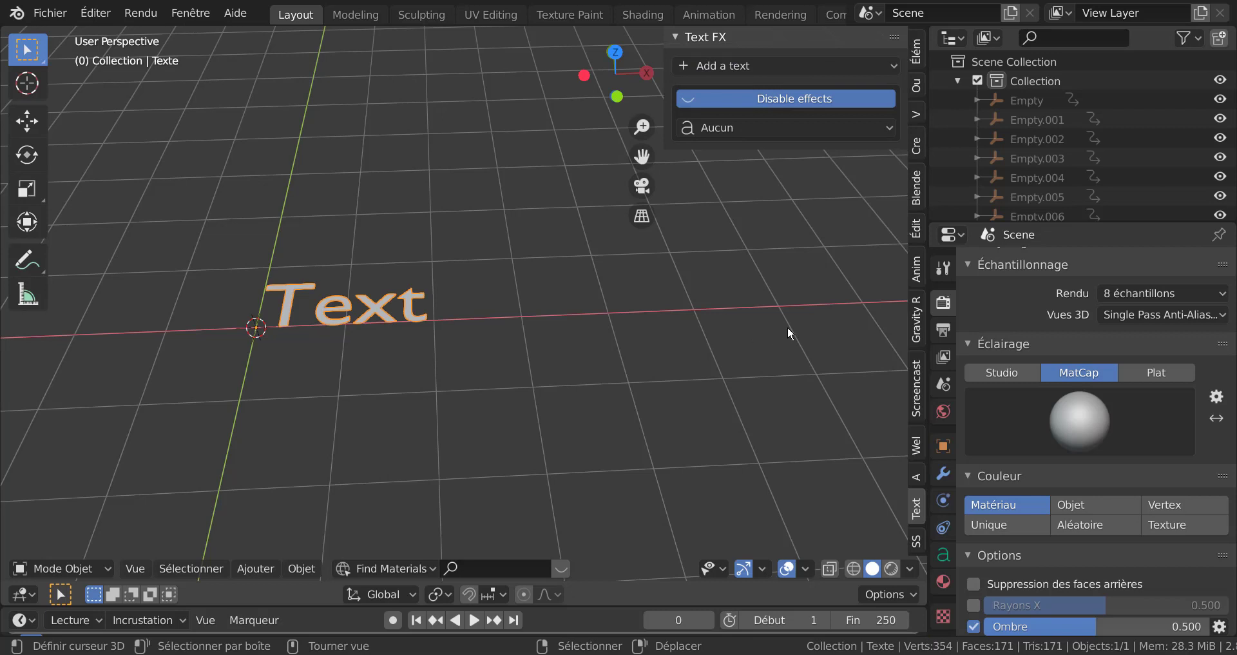
# Split the 3D viewport vertically into two areas side by side.
pyautogui.rightClick(530, 24)
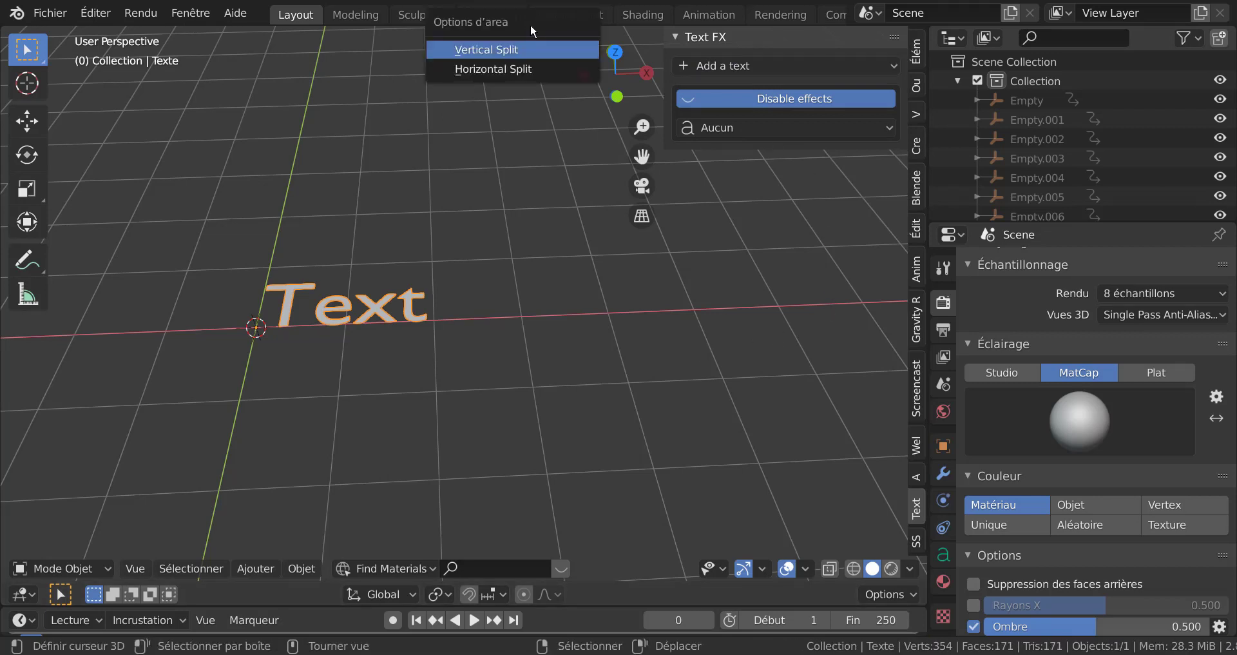
pyautogui.click(489, 47)
pyautogui.click(489, 47)
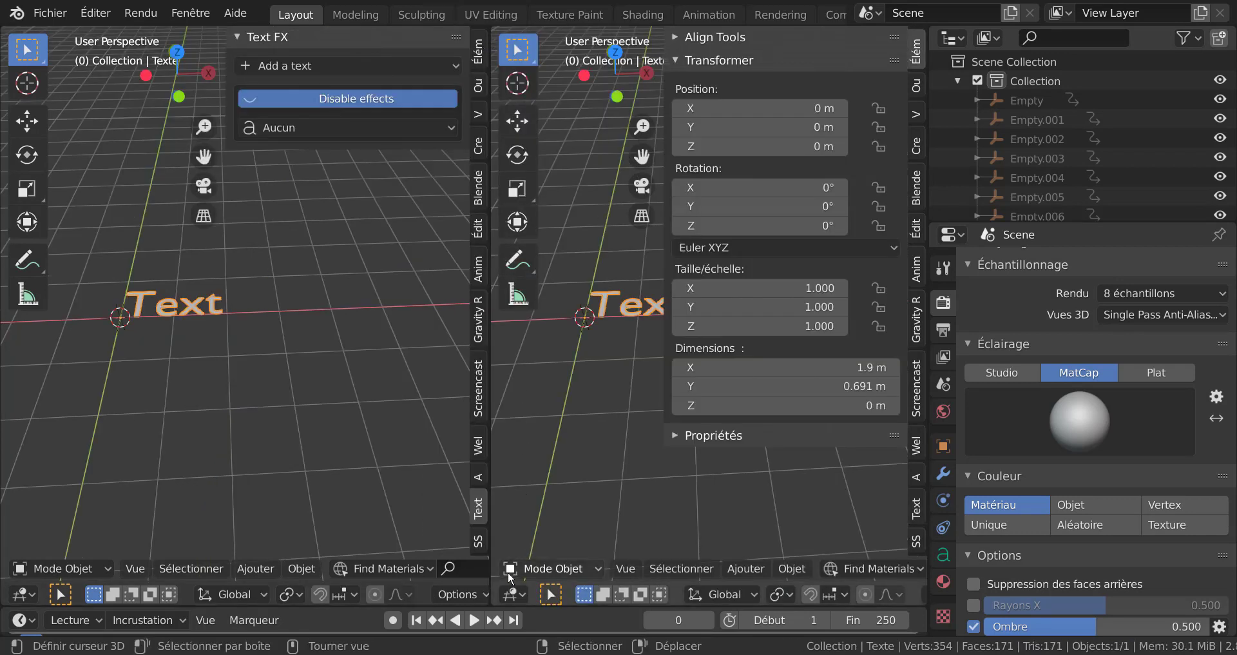
# Change the second 3D view into a text editor and create a new text block in it.
pyautogui.click(513, 594)
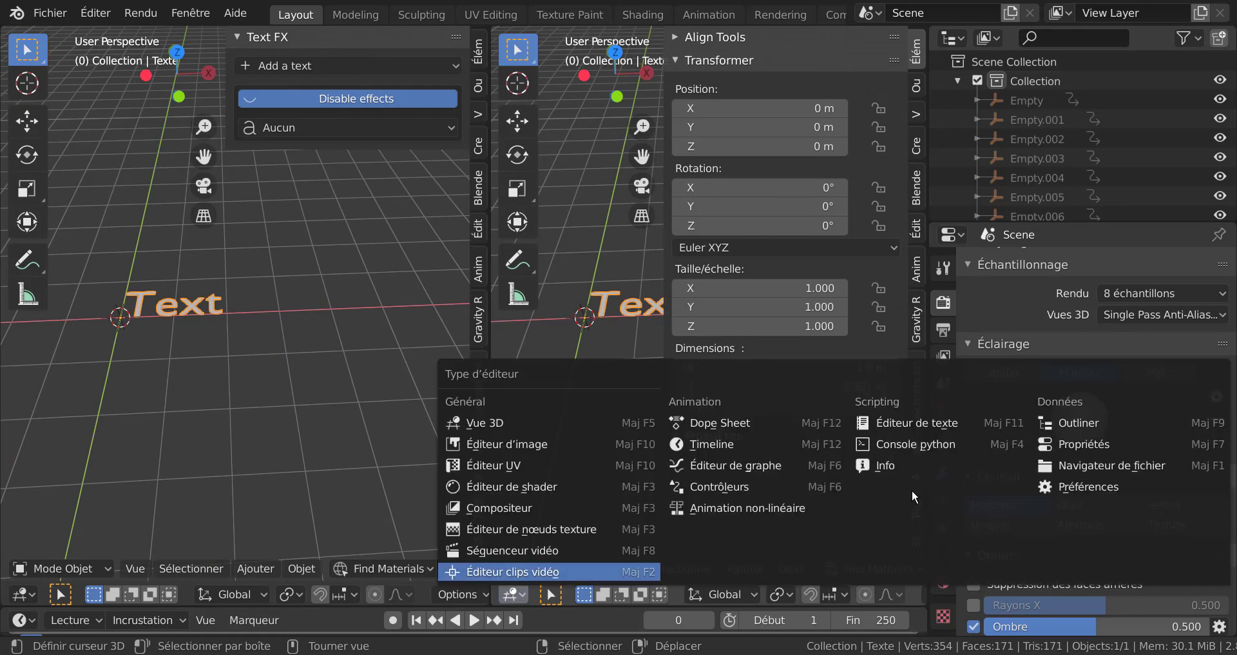
pyautogui.click(926, 425)
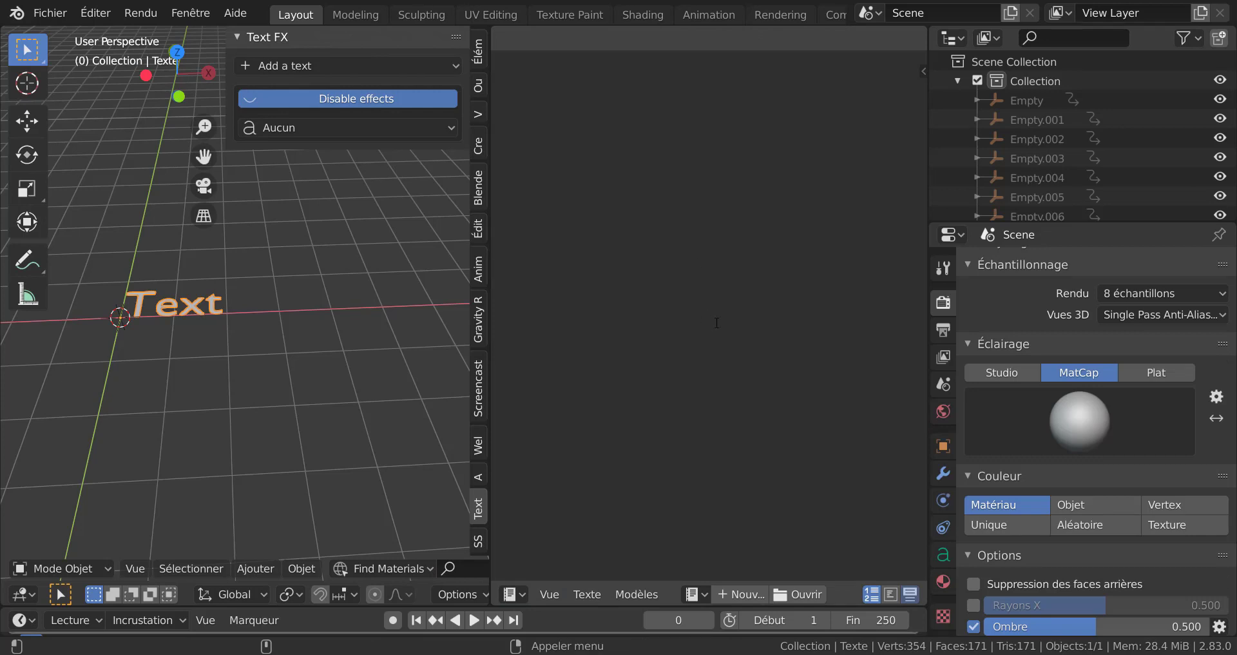
pyautogui.click(742, 595)
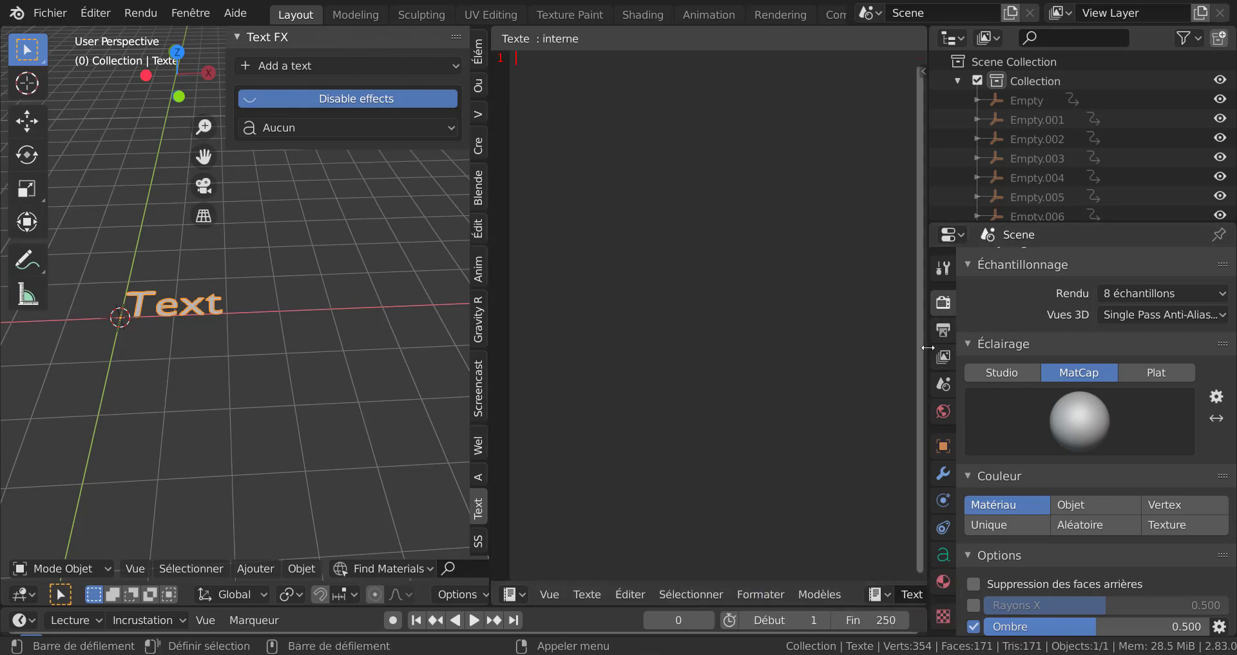
# Widen the text editor and open the file bras.txt from the Desktop folder in it.
pyautogui.moveTo(928, 351); pyautogui.dragTo(1081, 352)
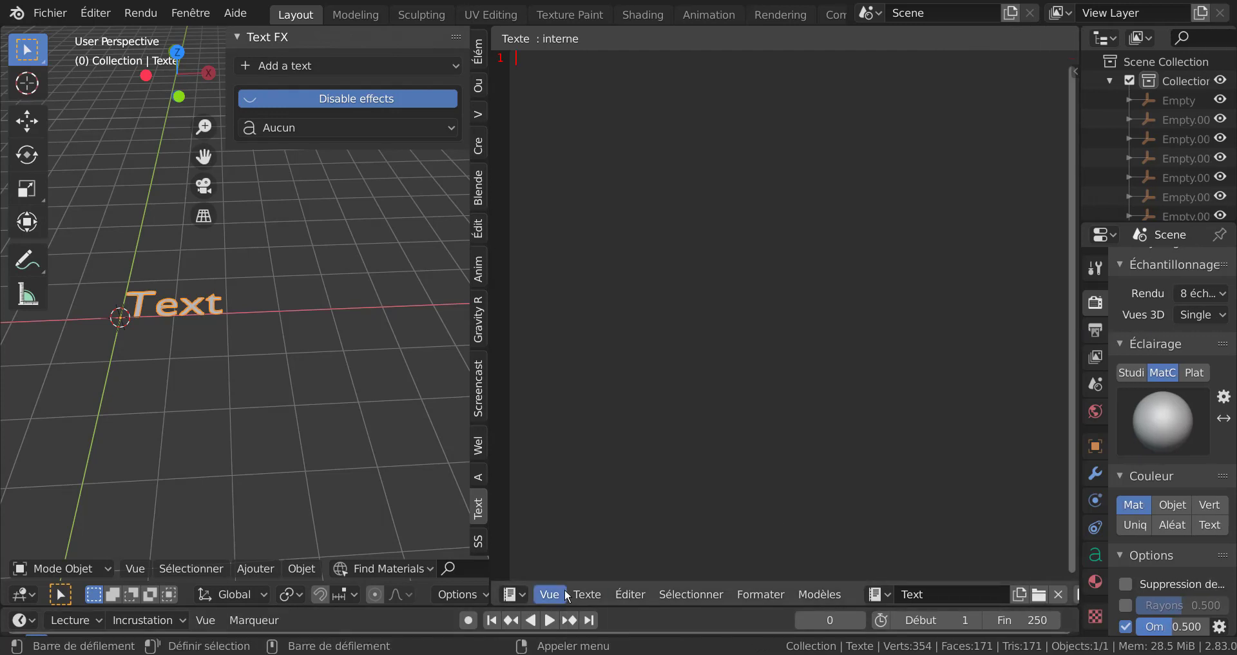
pyautogui.click(629, 594)
pyautogui.click(584, 596)
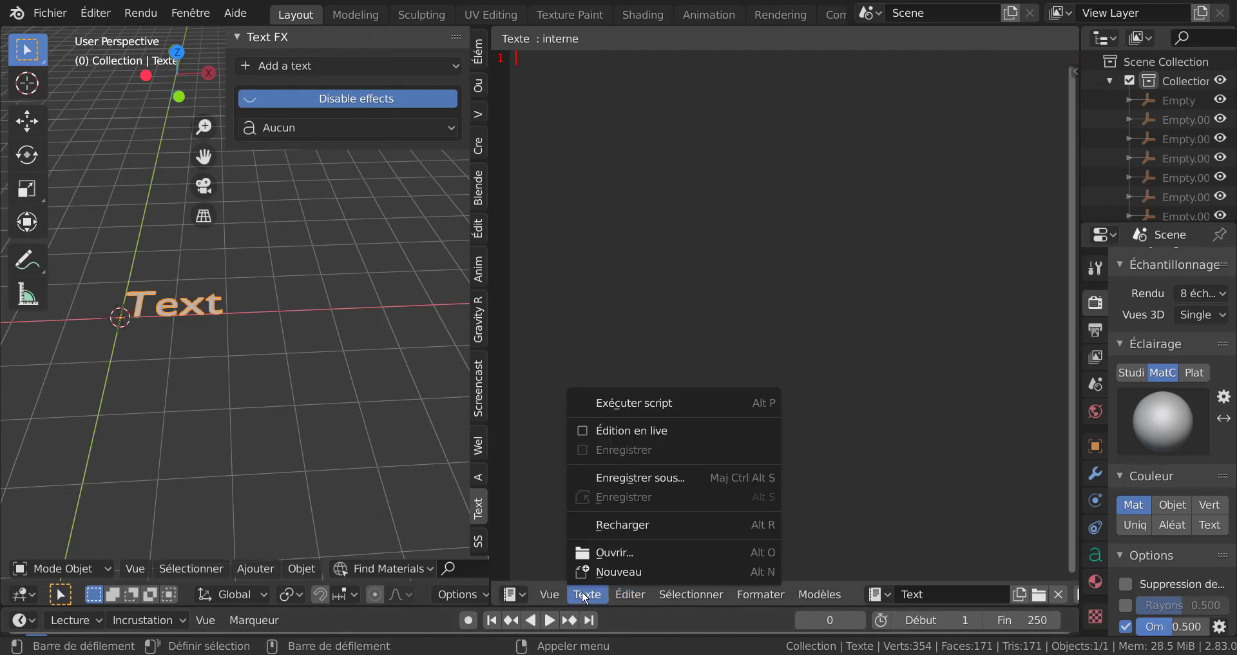
pyautogui.click(593, 551)
pyautogui.scroll(-2, 647, 451)
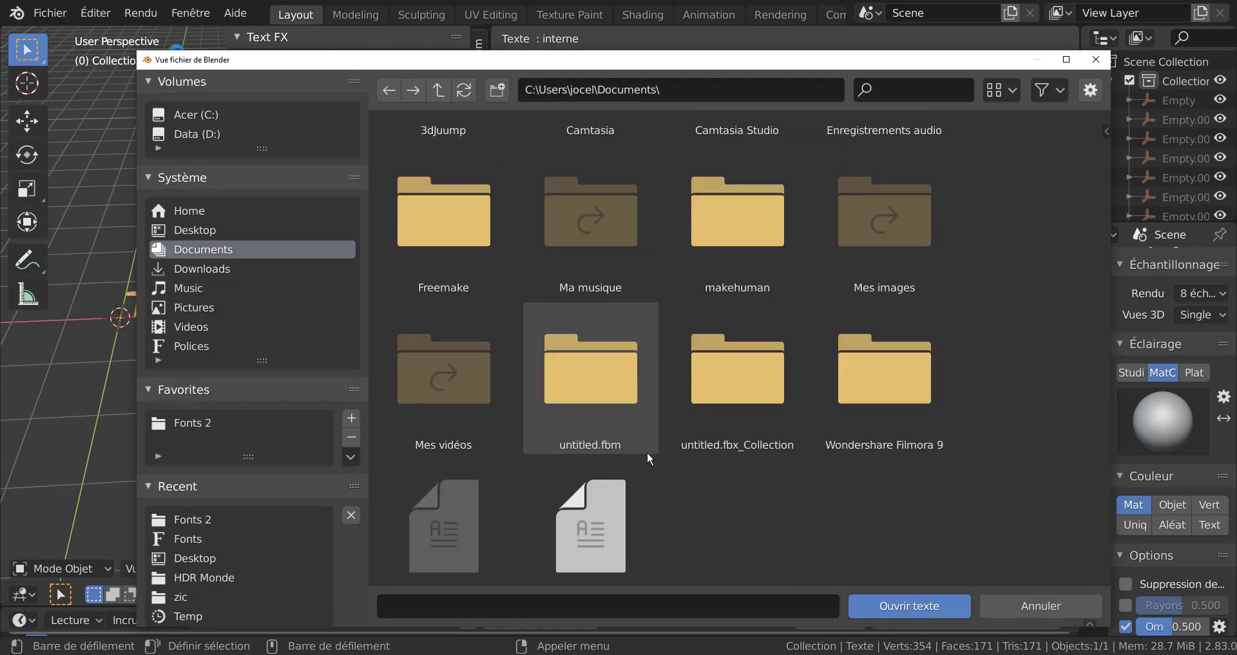
pyautogui.scroll(-1, 647, 451)
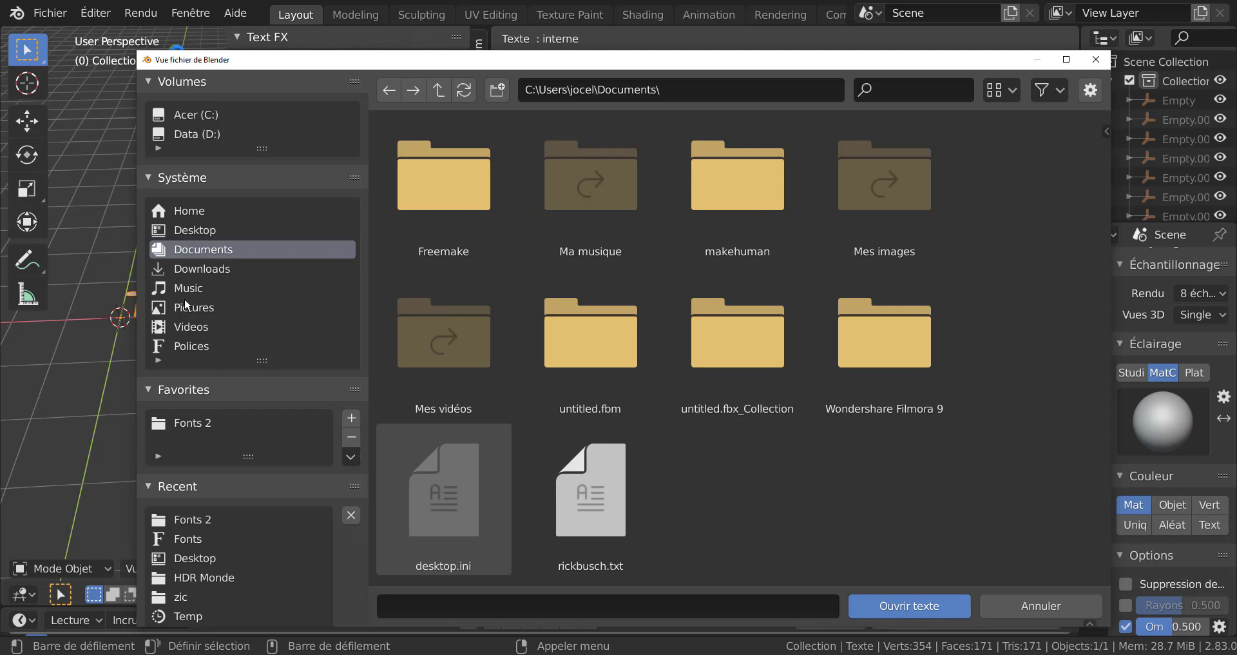
pyautogui.click(191, 229)
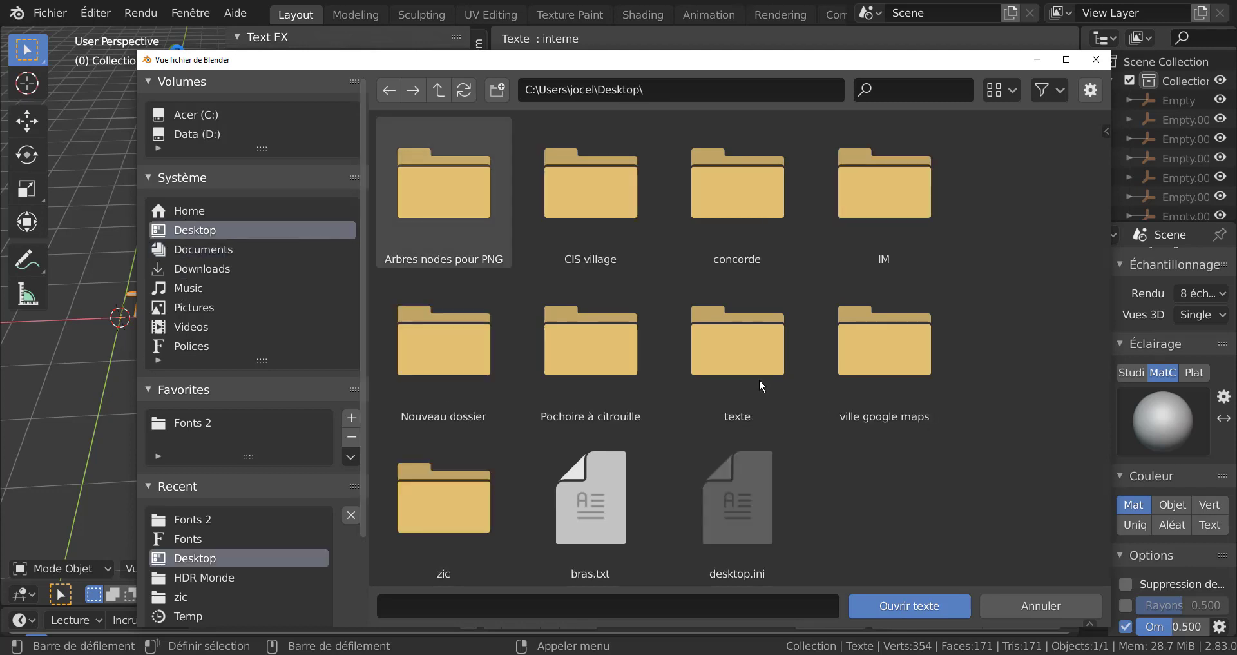
pyautogui.click(592, 498)
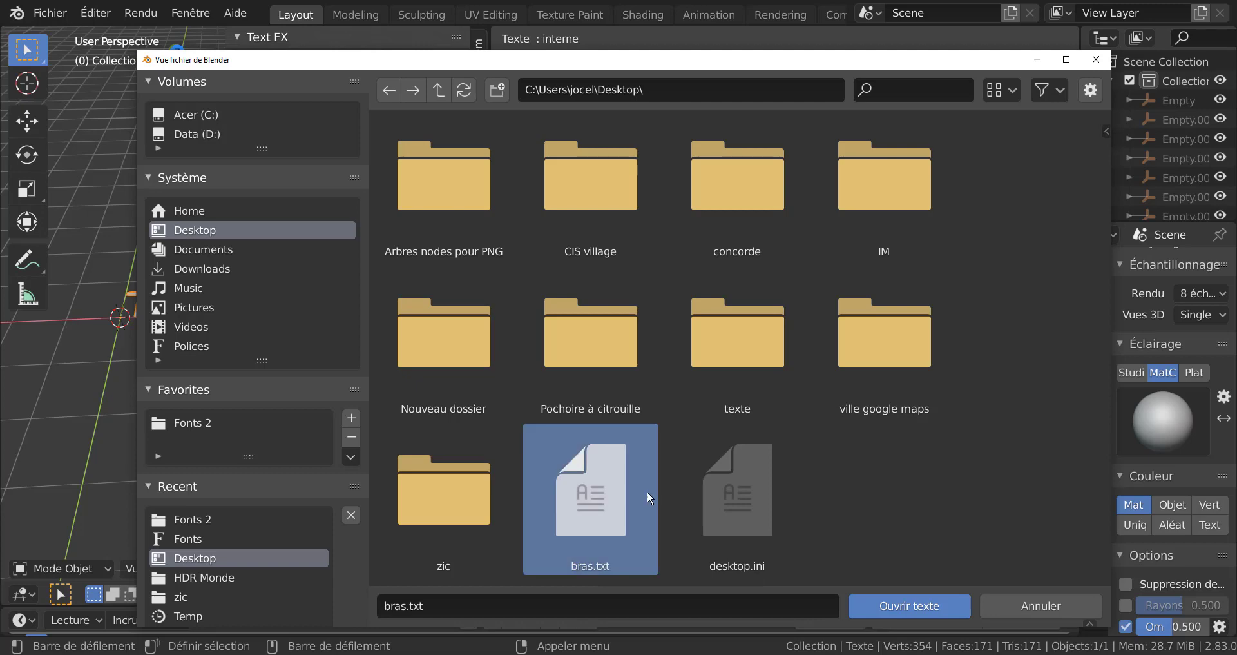
pyautogui.click(910, 605)
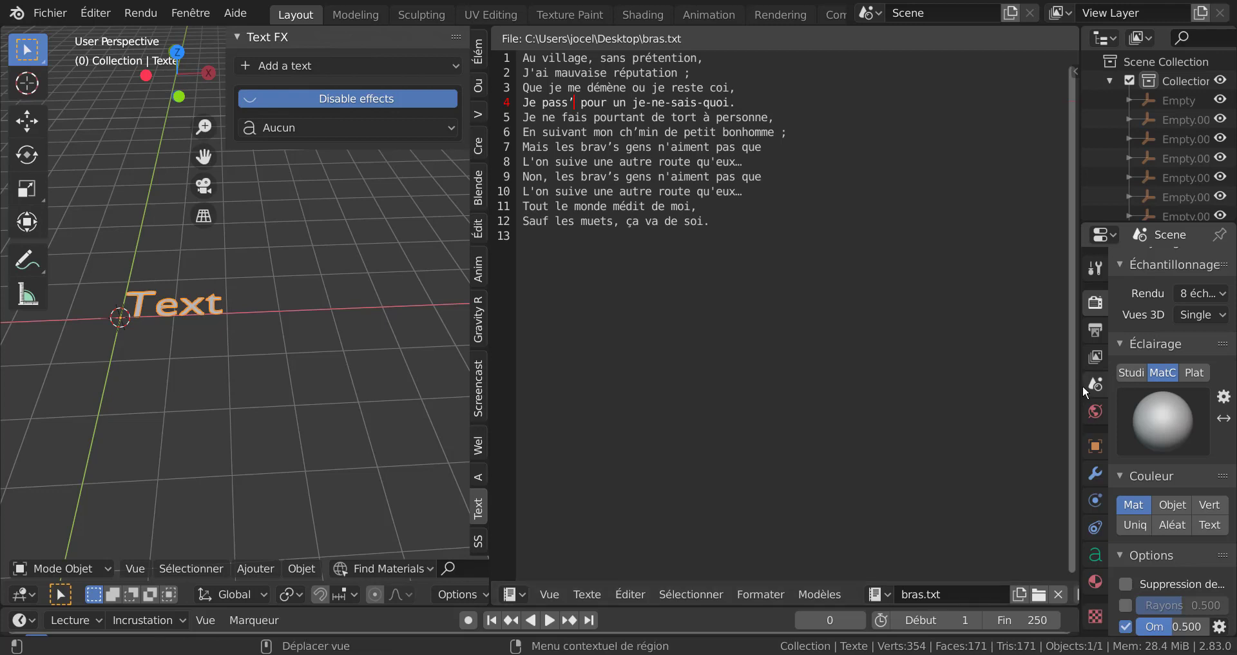
# Resize the areas to give the 3D viewport more width and assign the Incrémenter effect to the text.
pyautogui.moveTo(1081, 388); pyautogui.dragTo(927, 388)
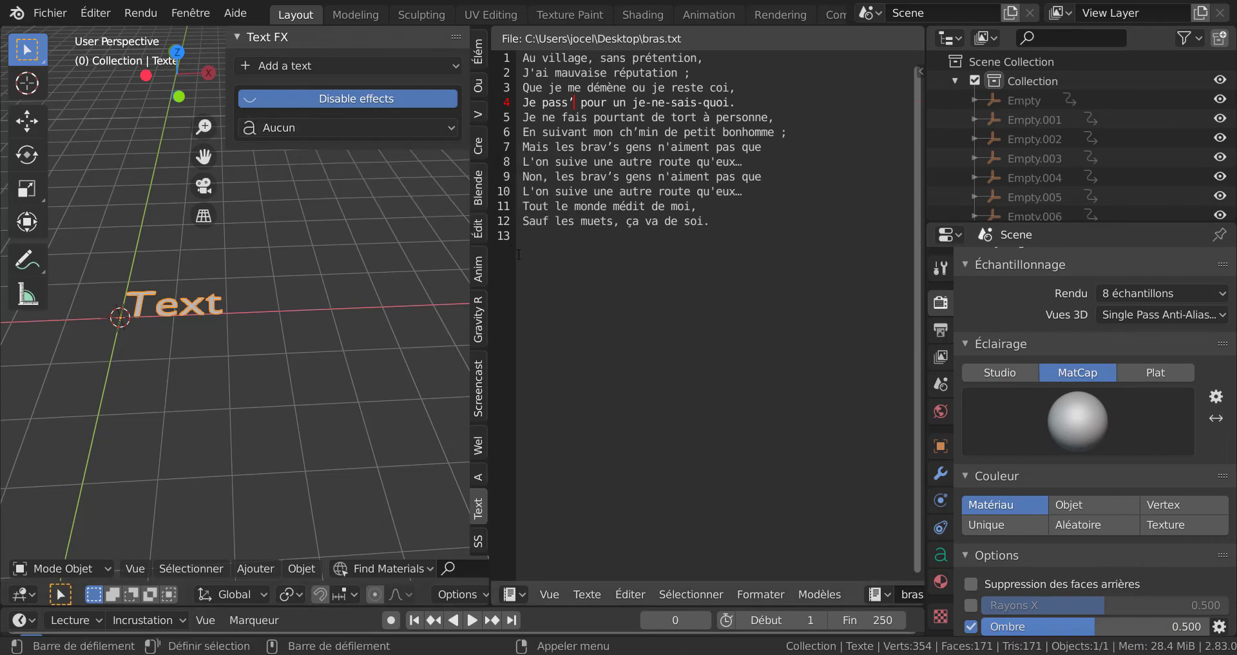
pyautogui.moveTo(490, 262); pyautogui.dragTo(665, 263)
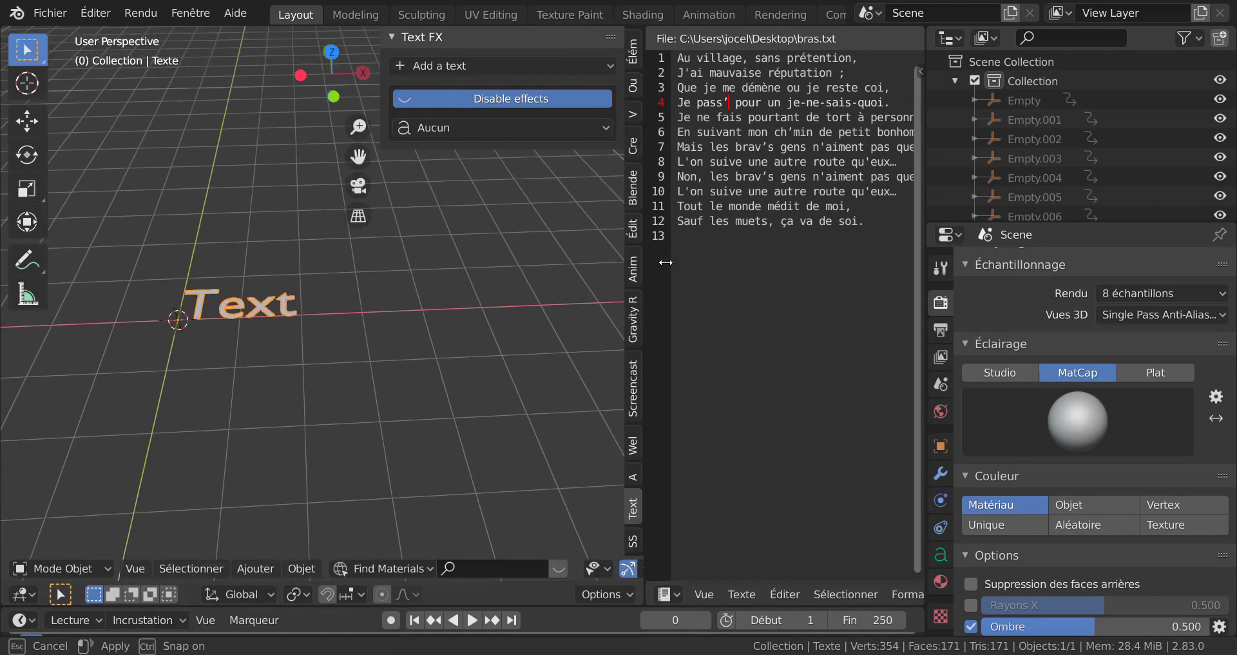
pyautogui.click(488, 125)
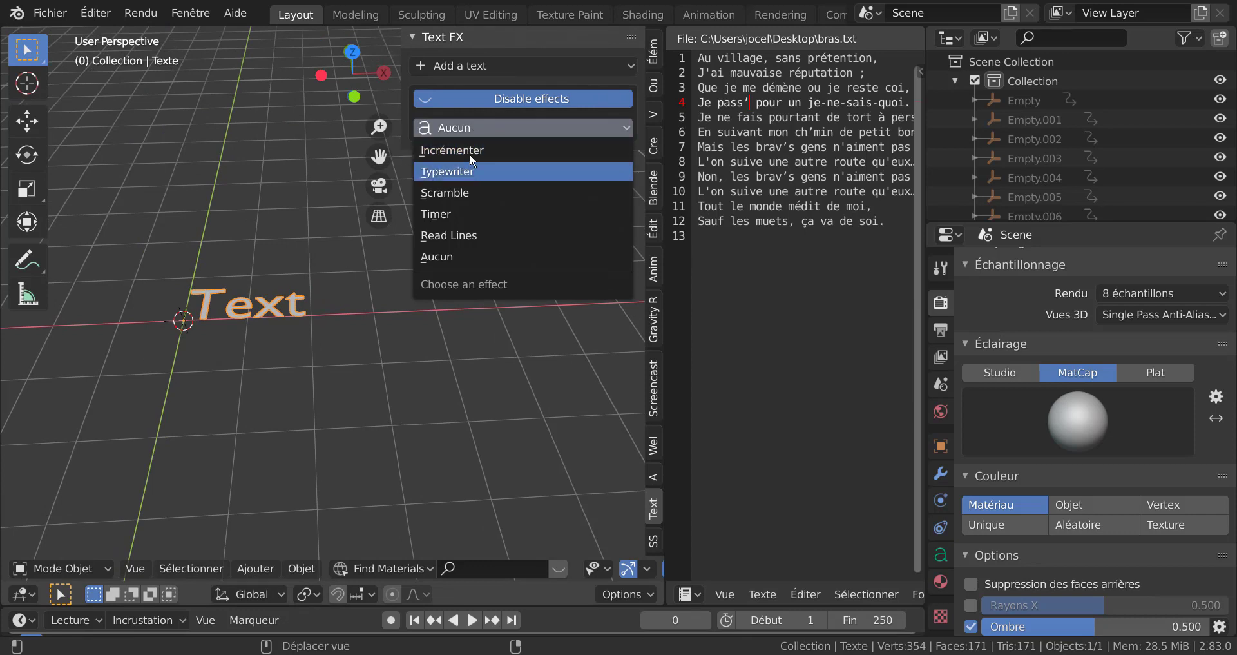
pyautogui.click(472, 150)
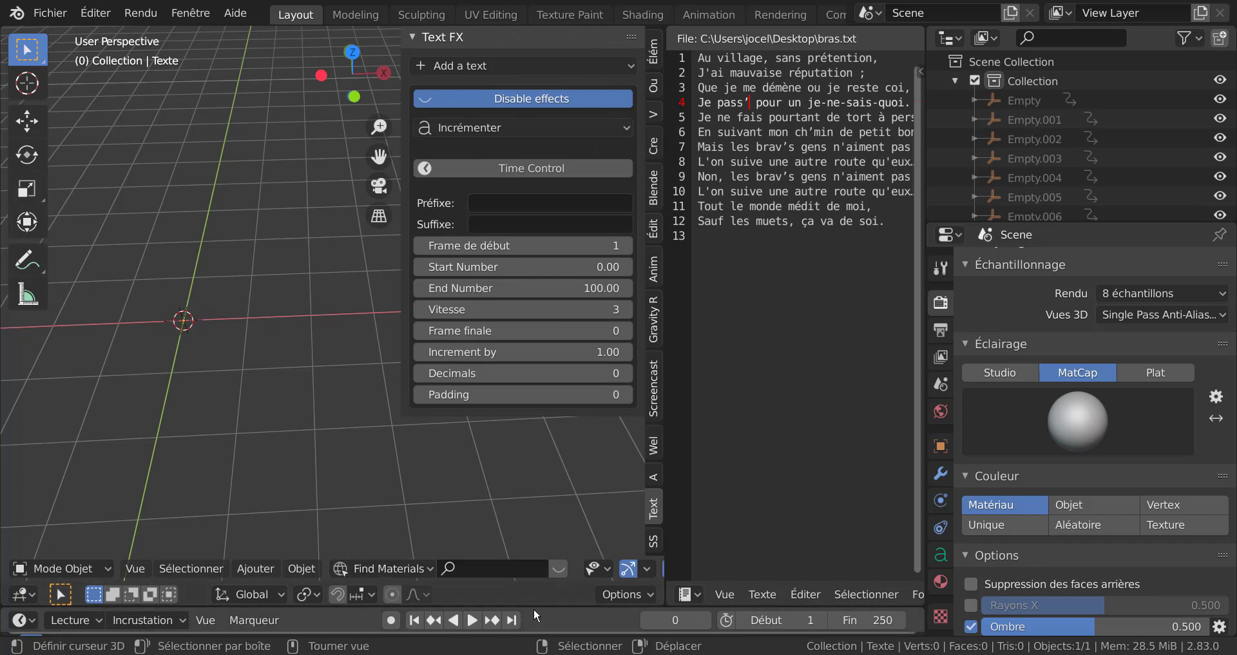
# Enlarge the timeline, preview the incrementing number by playing the animation, and scrub back to frame 39.
pyautogui.moveTo(533, 604); pyautogui.dragTo(563, 489)
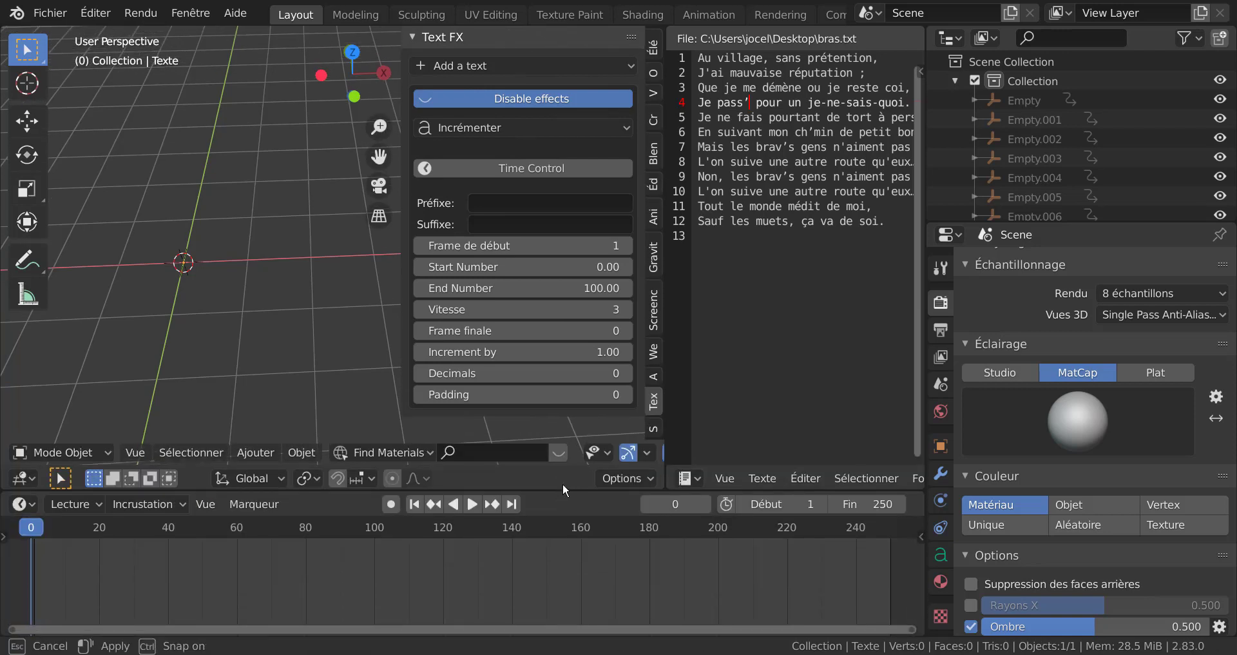
pyautogui.click(473, 505)
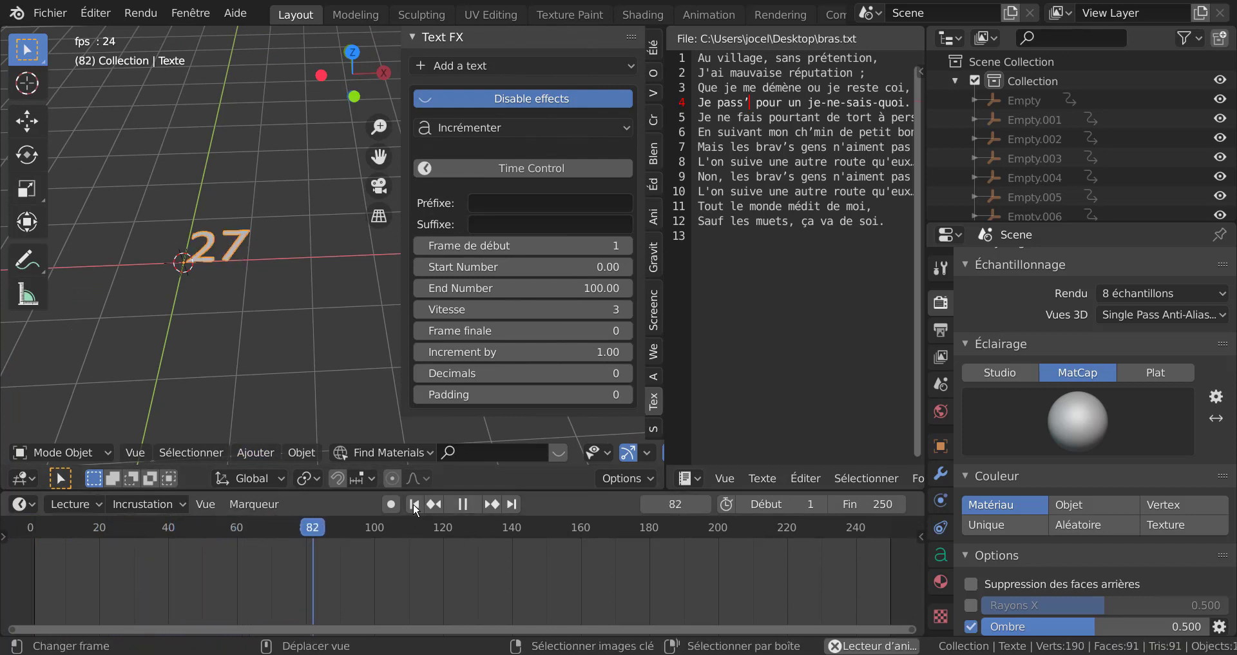
pyautogui.click(464, 508)
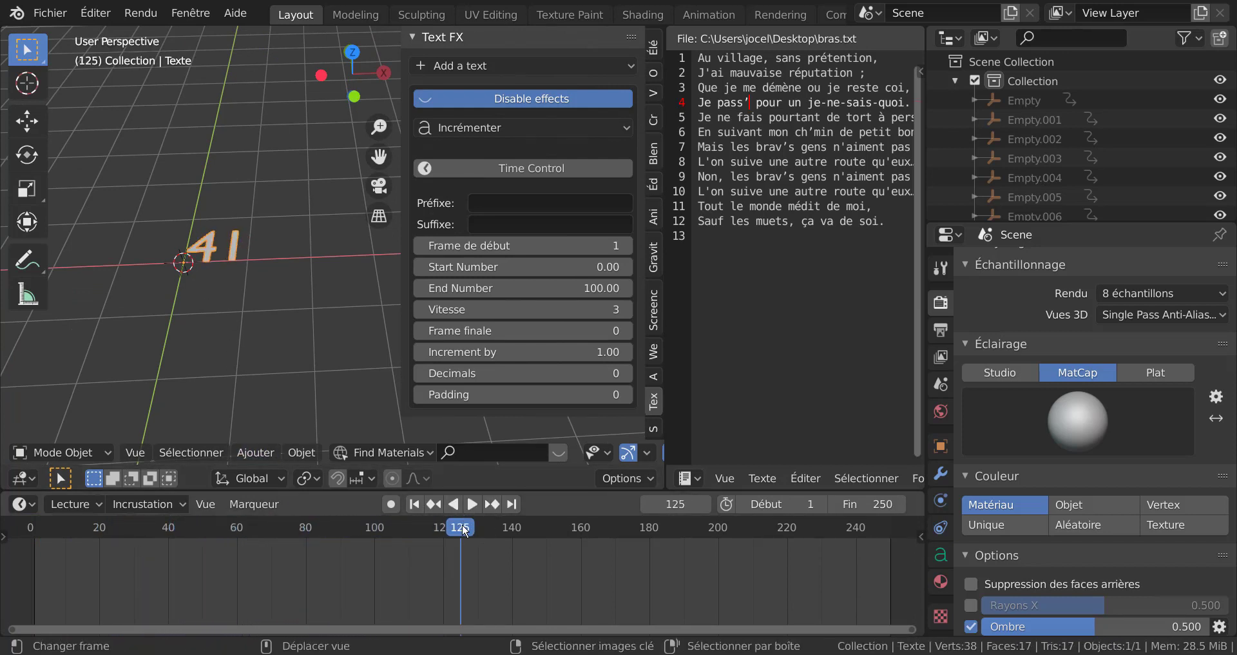
pyautogui.moveTo(412, 529); pyautogui.dragTo(183, 605)
pyautogui.moveTo(287, 609); pyautogui.dragTo(166, 584)
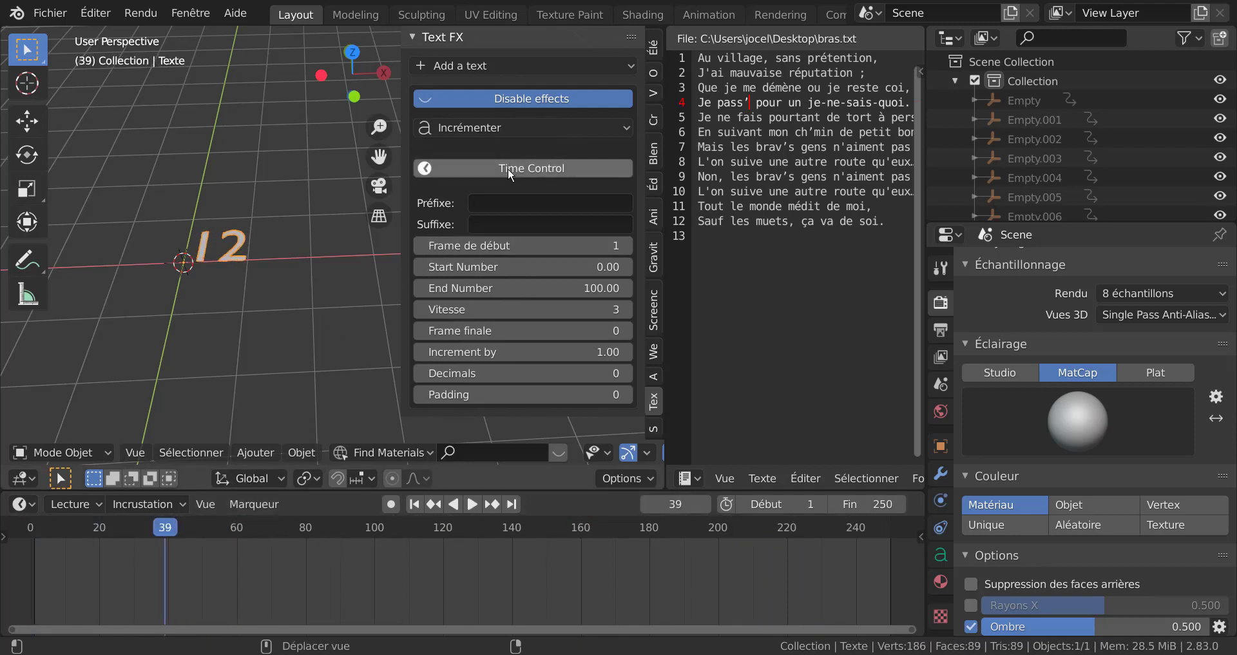
# Play the number animation in top view, stop it and move the playhead back to frame 35.
pyautogui.click(473, 504)
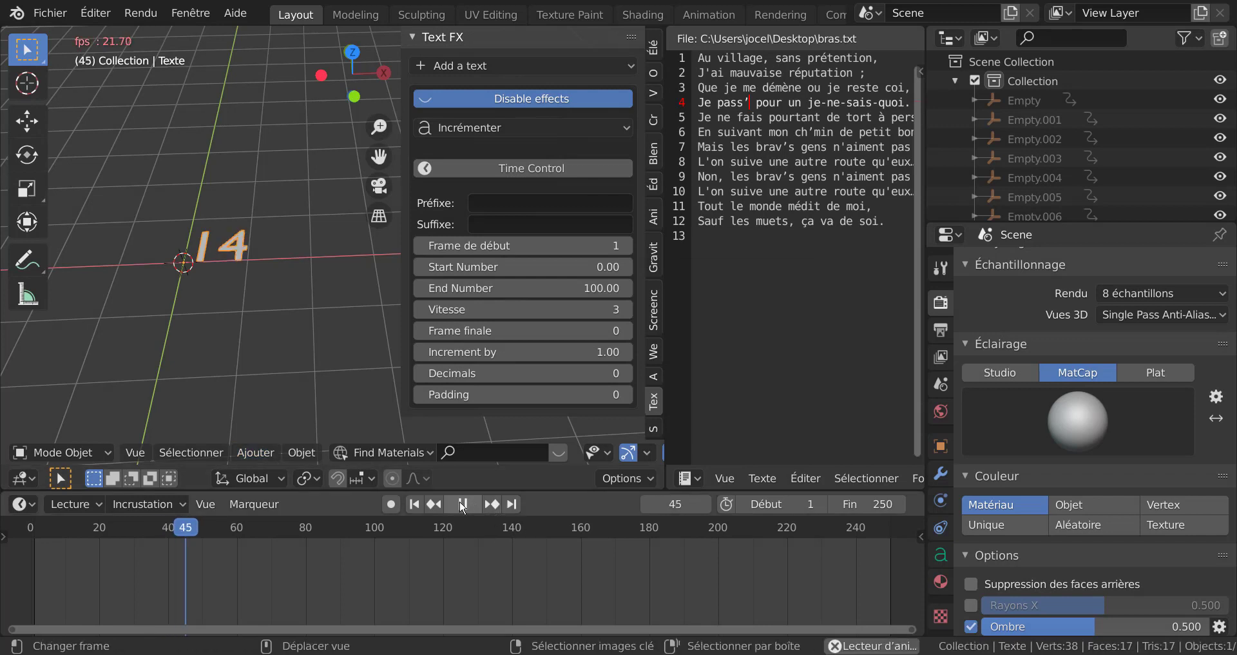
pyautogui.moveTo(367, 252); pyautogui.dragTo(351, 269, button='middle')
pyautogui.press('KP_7')
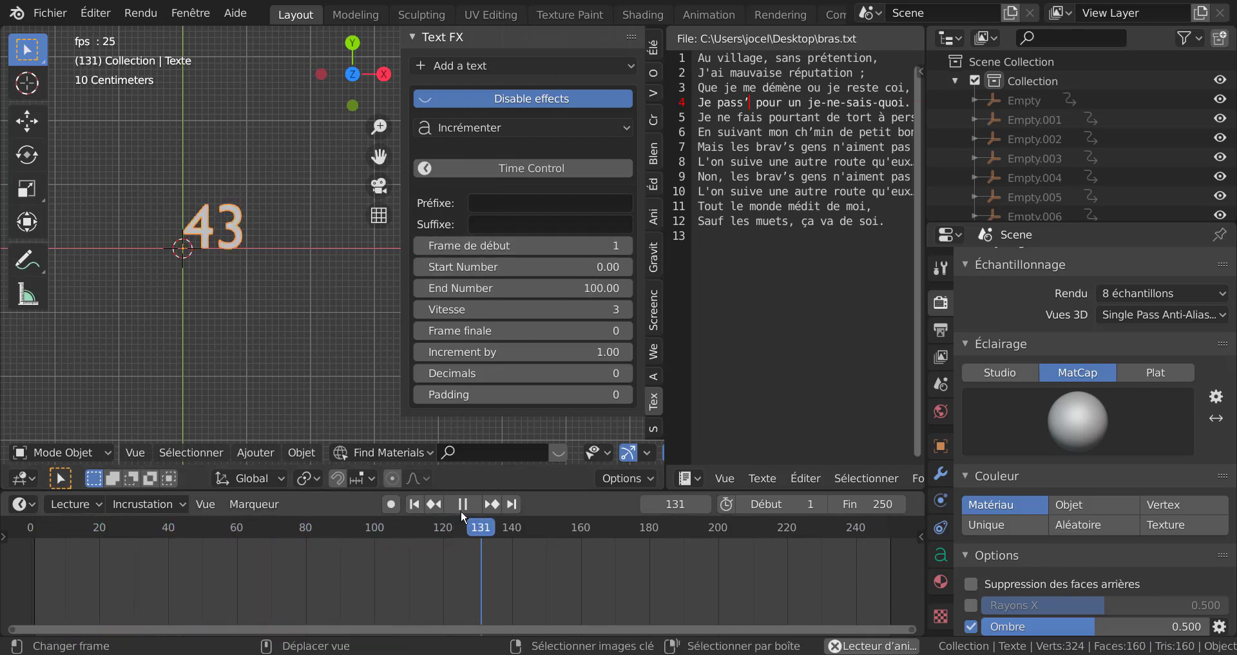
pyautogui.press('space')
pyautogui.moveTo(558, 514); pyautogui.dragTo(151, 528)
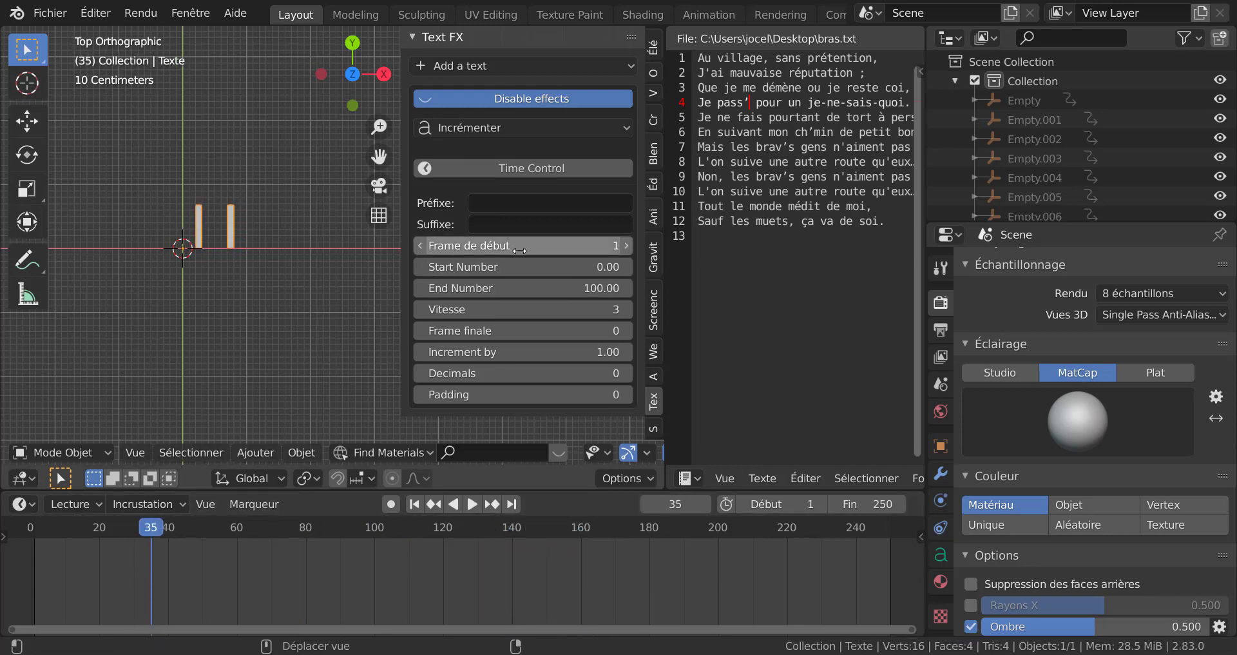
# Set the effect's Frame de début to 38 and check the count's start by scrubbing to frame 52.
pyautogui.moveTo(513, 246); pyautogui.dragTo(561, 246)
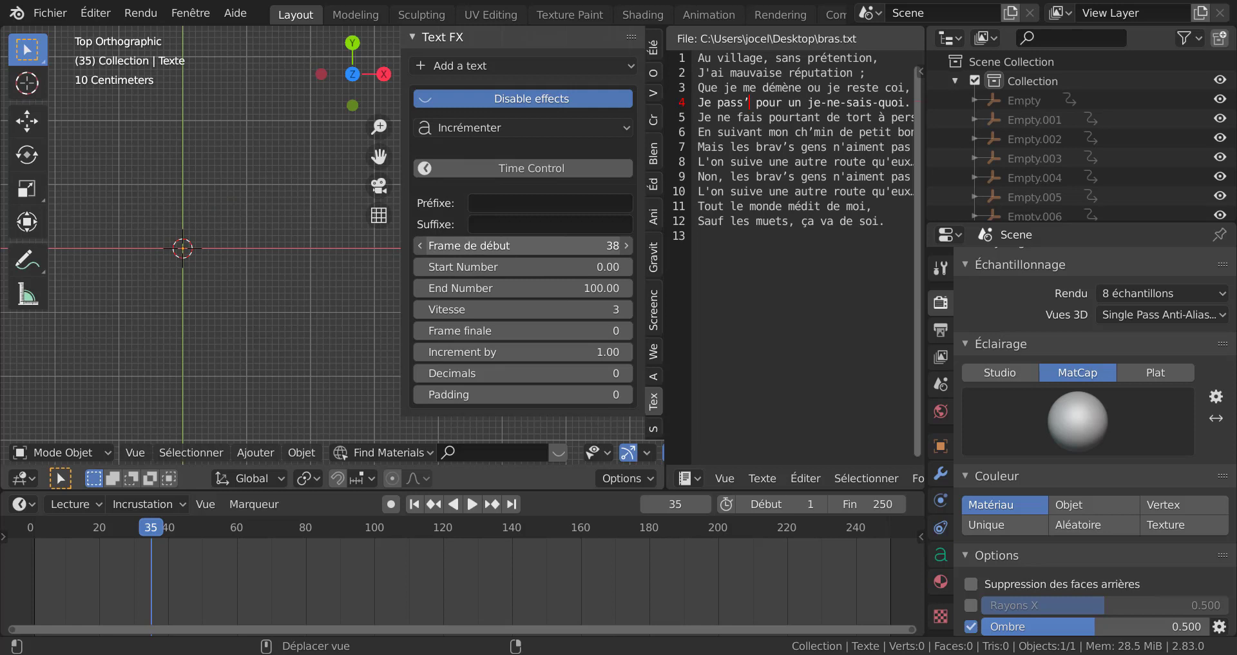
pyautogui.press('space')
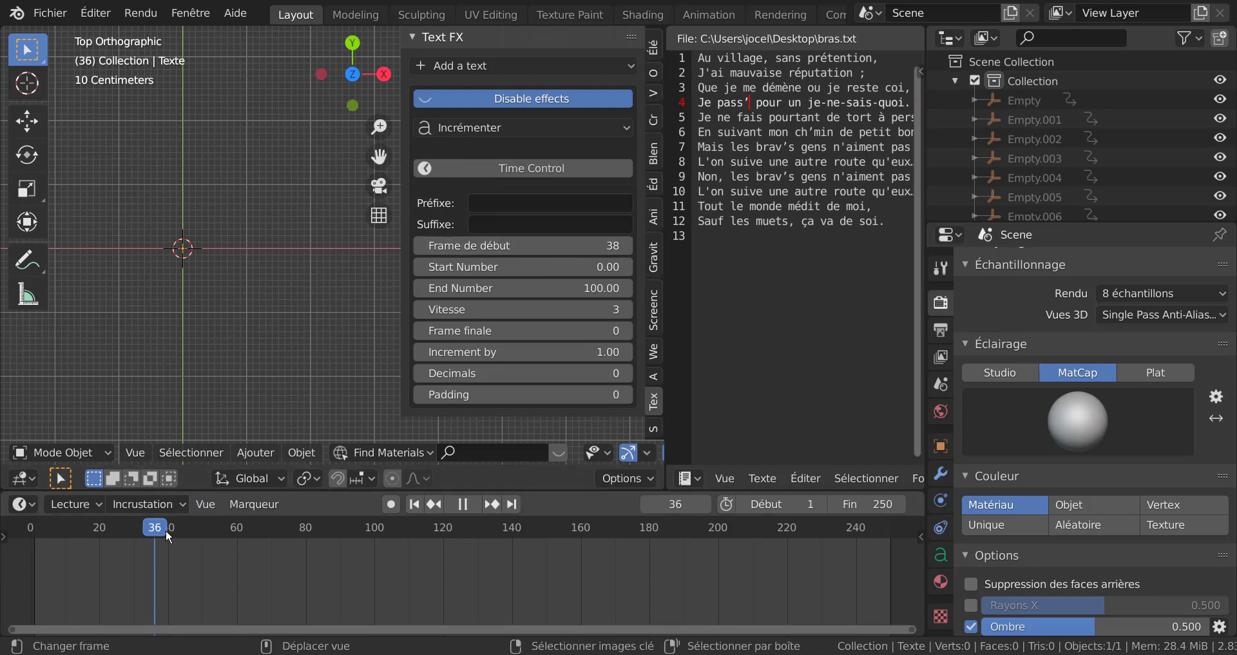
pyautogui.moveTo(179, 532); pyautogui.dragTo(209, 554)
pyautogui.press('space')
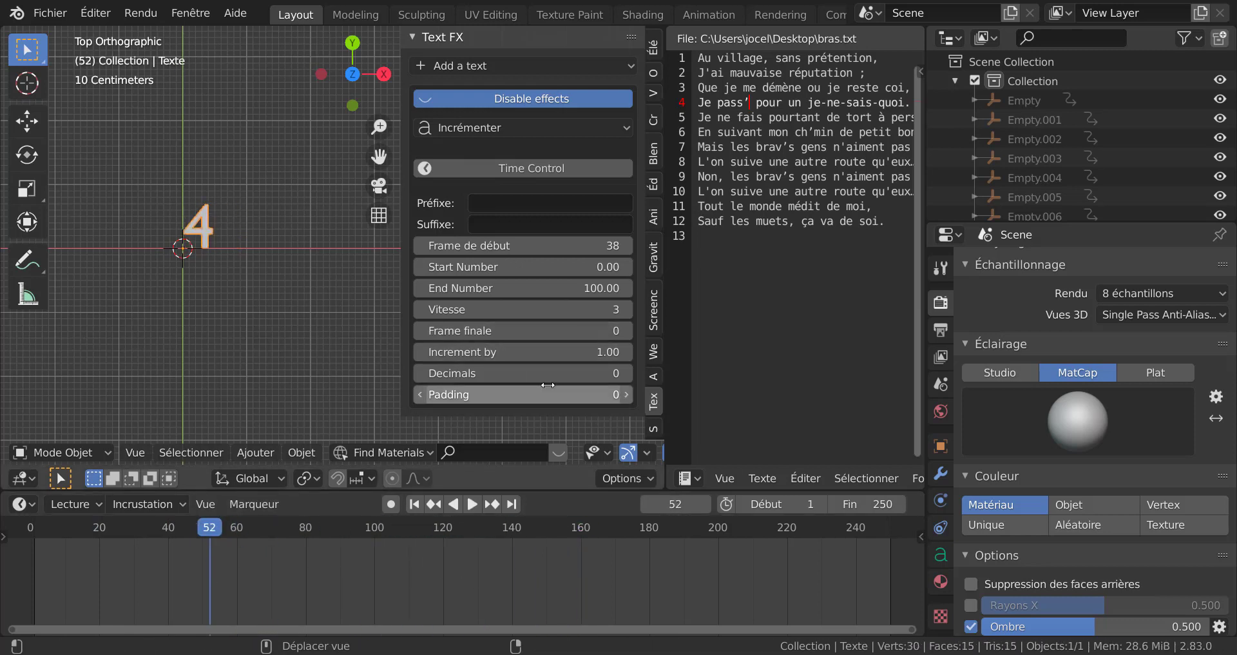
# Try to set the effect's Increment by value to -1.
pyautogui.click(416, 351)
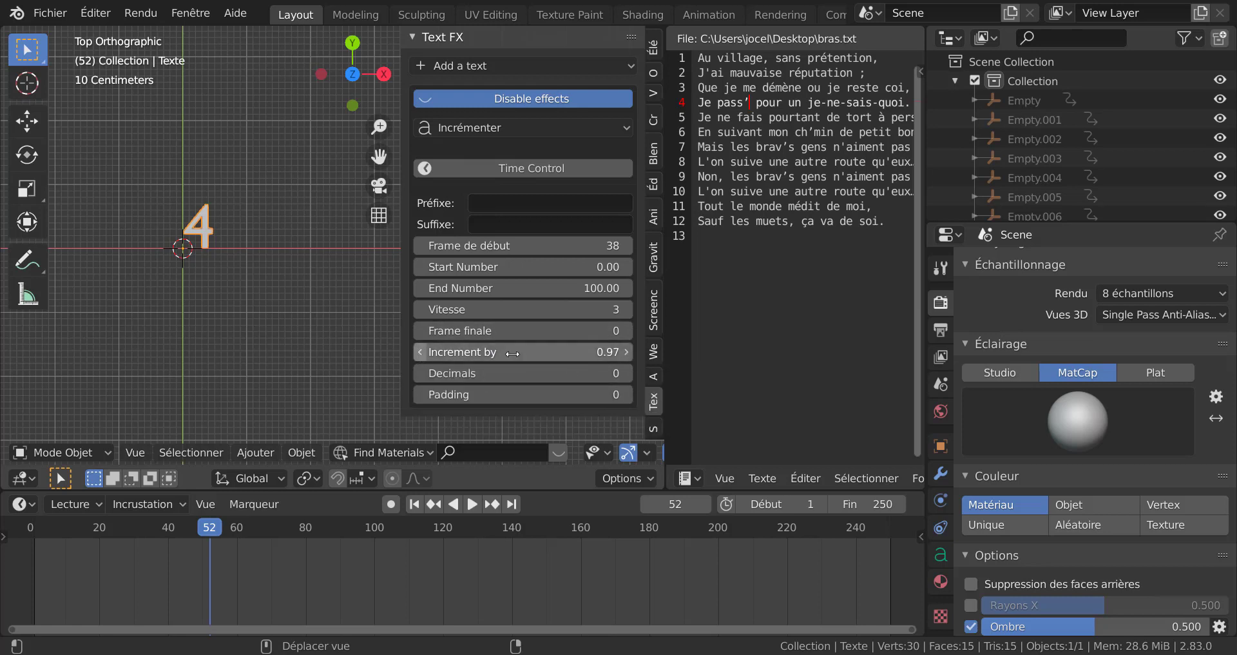
pyautogui.click(484, 352)
pyautogui.click(344, 345)
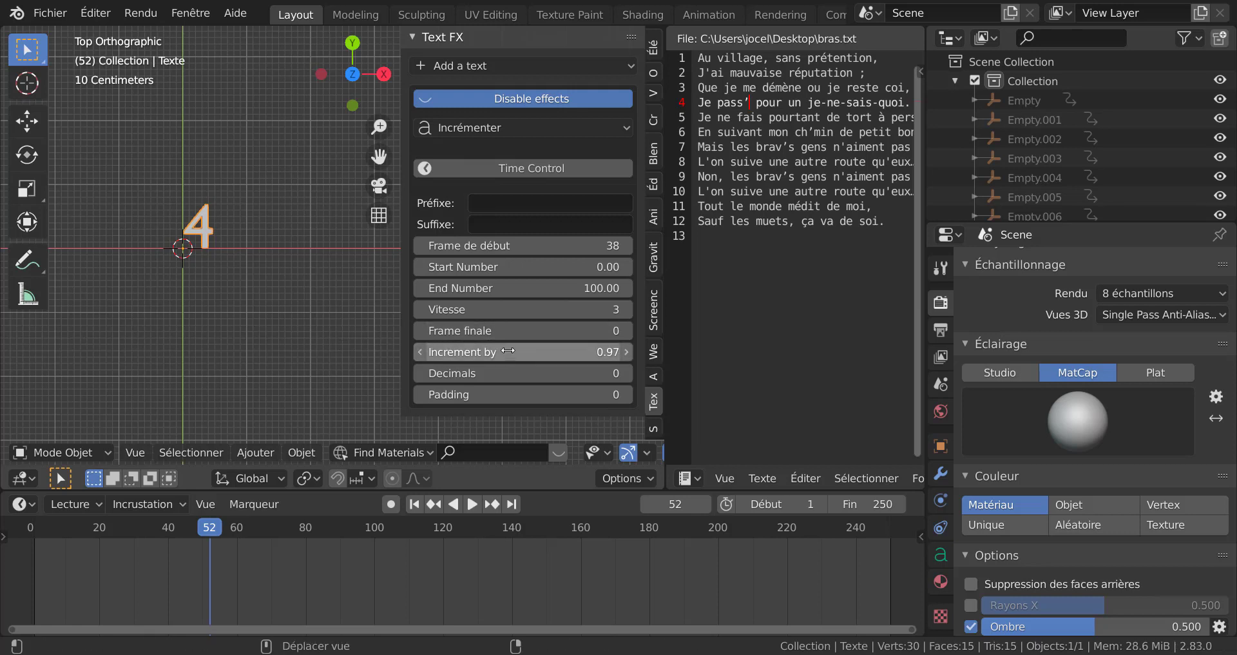
pyautogui.moveTo(520, 352)
pyautogui.mouseDown()
pyautogui.moveTo(464, 352)
pyautogui.moveTo(509, 352)
pyautogui.mouseUp()
pyautogui.click(558, 352)
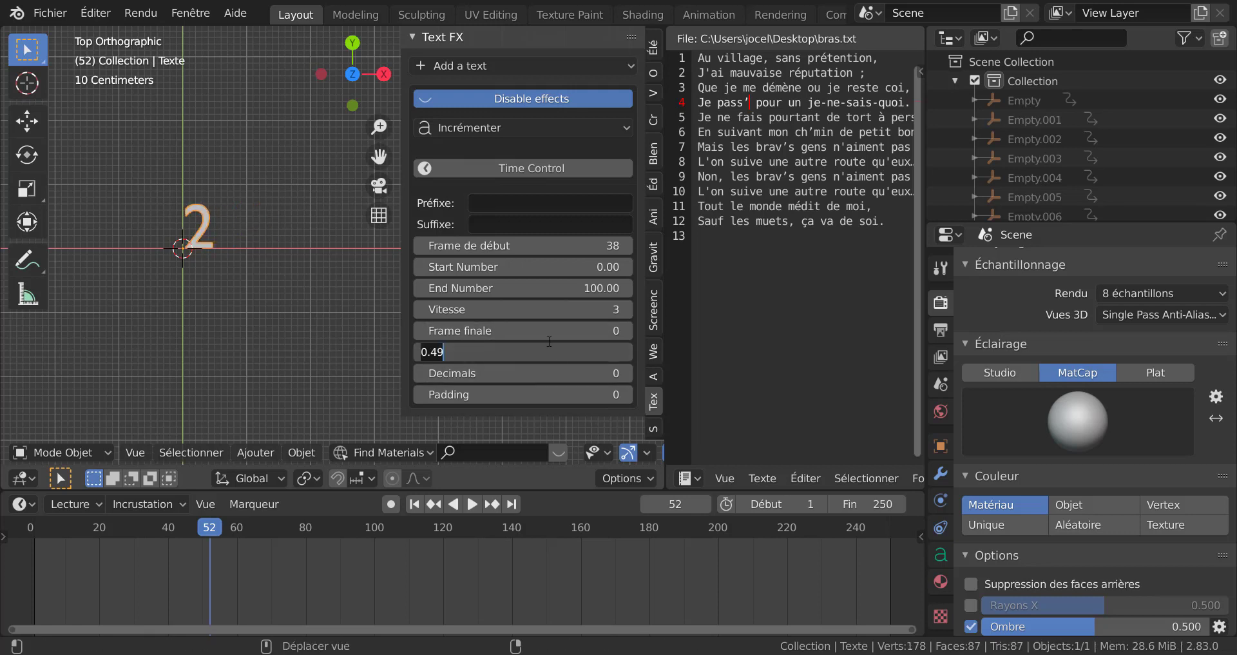
pyautogui.write('-1')
pyautogui.press('Return')
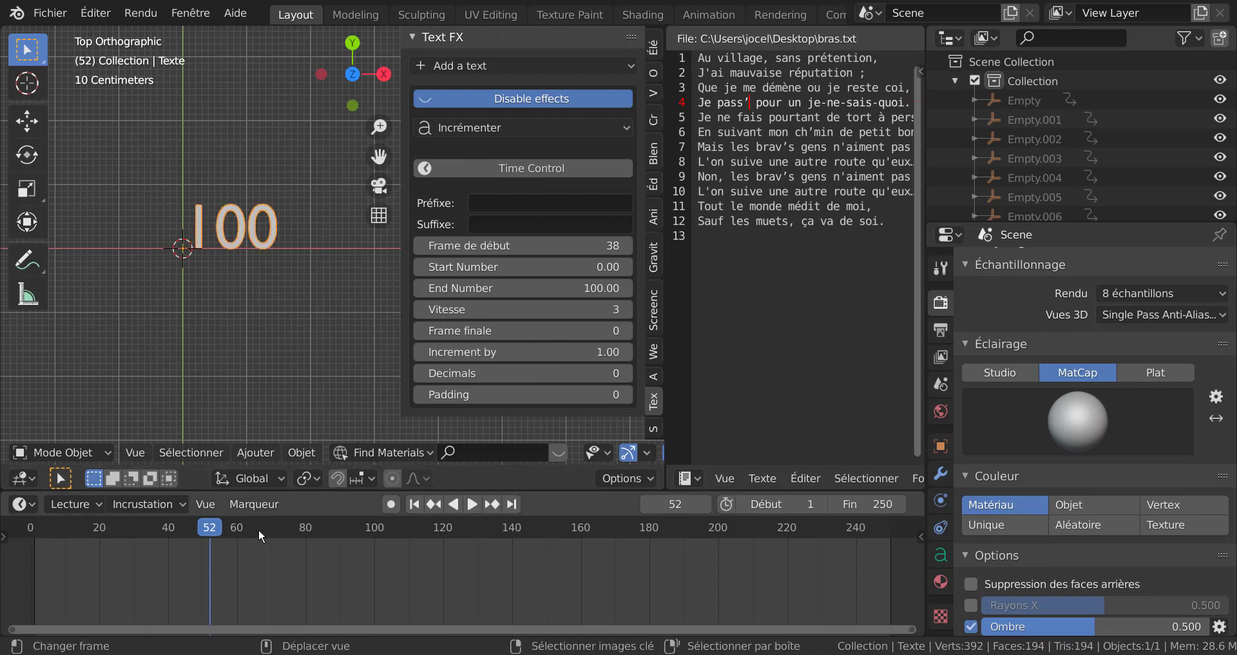
# Move the playhead back to frame 17 and play the animation to check the counting direction.
pyautogui.moveTo(190, 526); pyautogui.dragTo(89, 528)
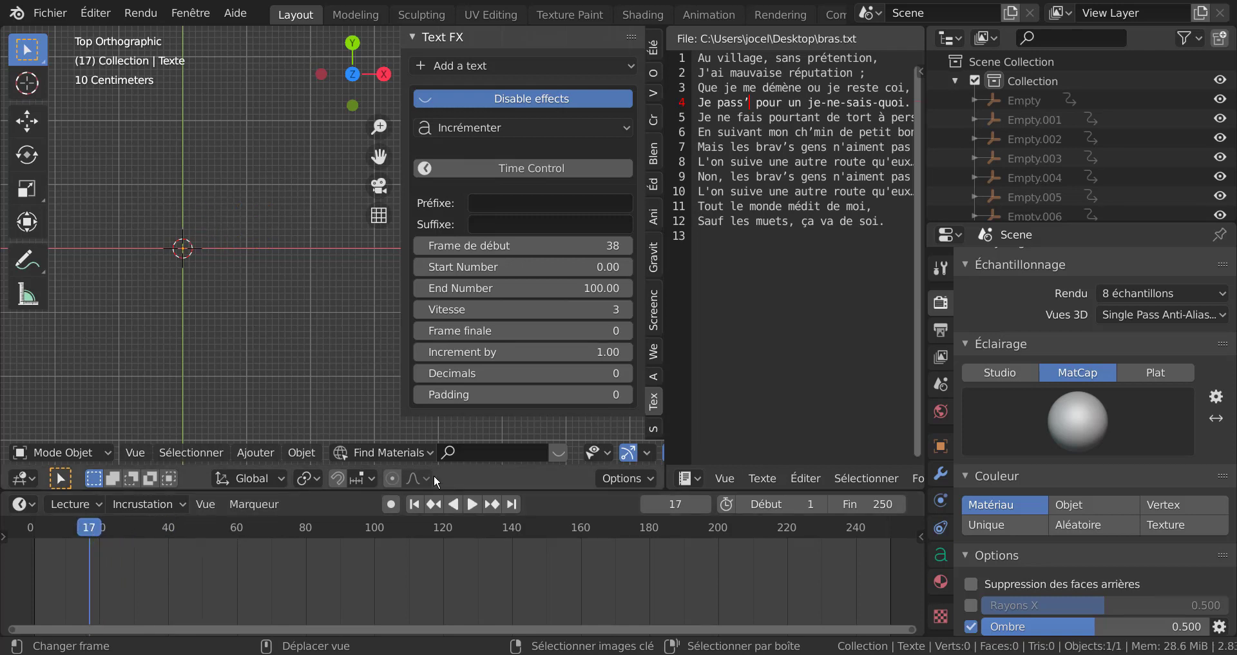
pyautogui.click(491, 504)
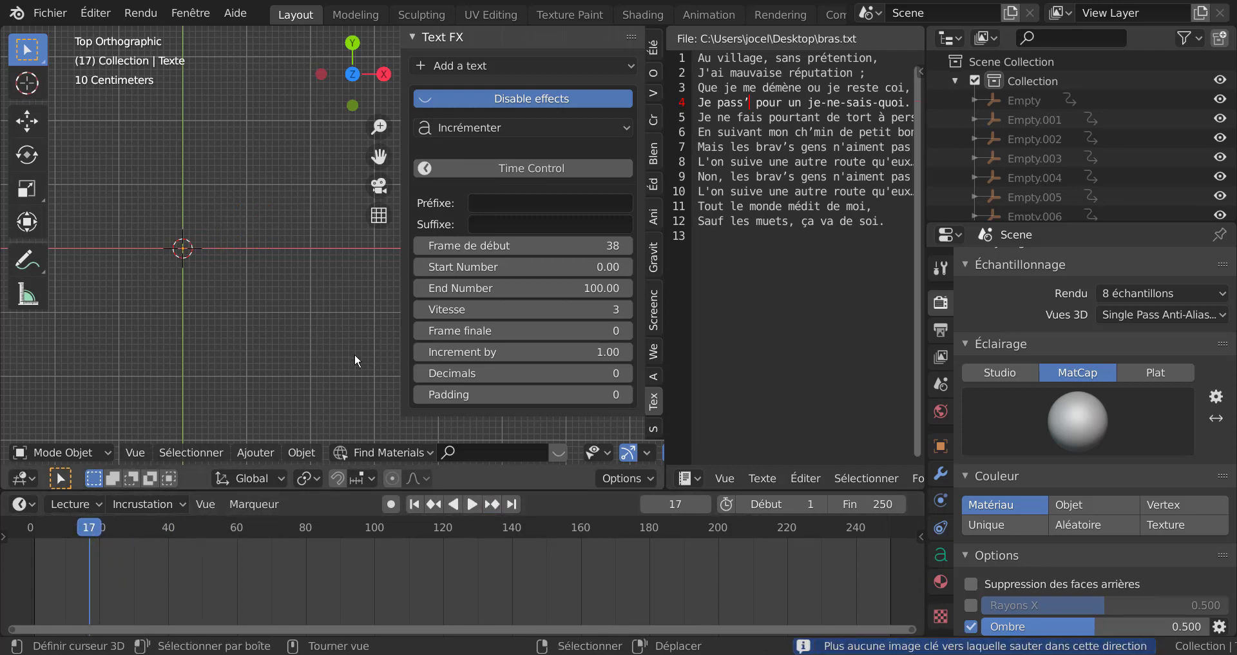
pyautogui.click(472, 504)
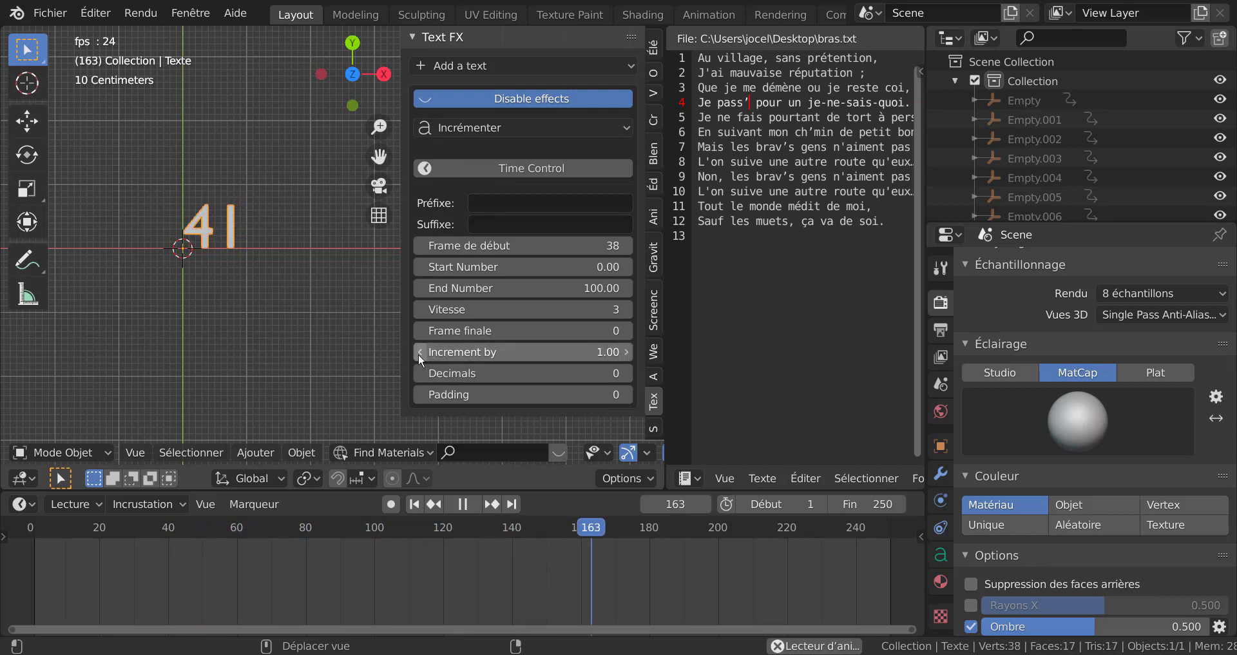
# Try again to enter -1 for Increment by while the animation is playing.
pyautogui.click(603, 352)
pyautogui.write('-1')
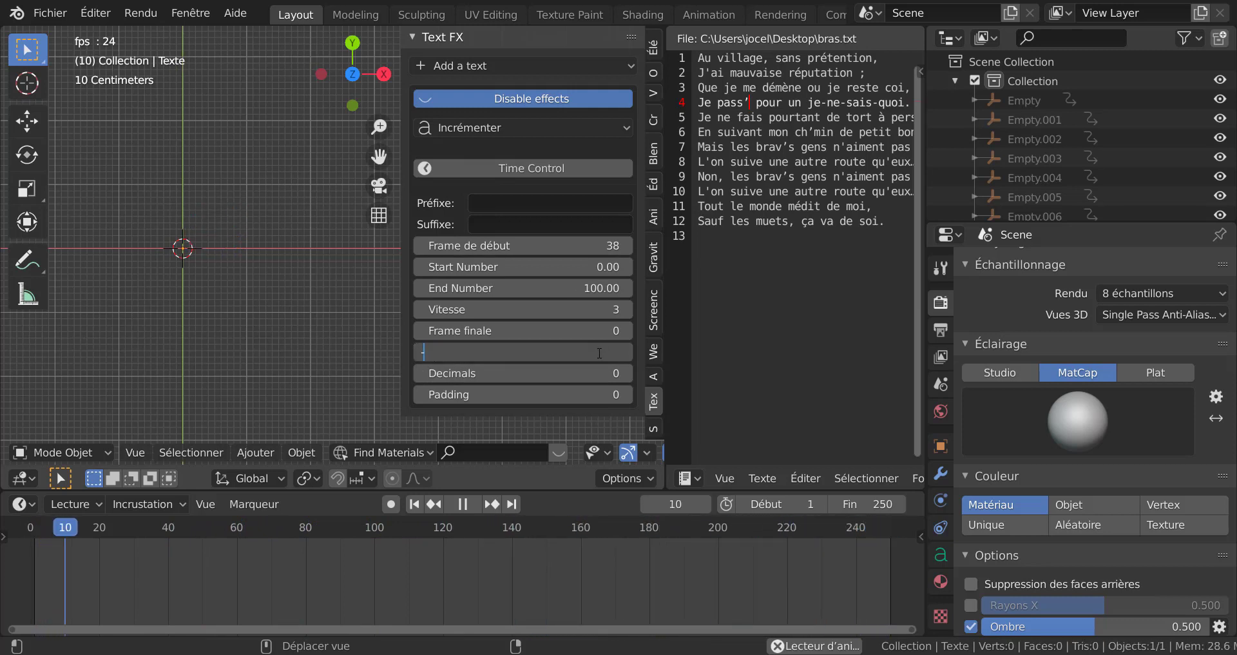
pyautogui.press('Escape')
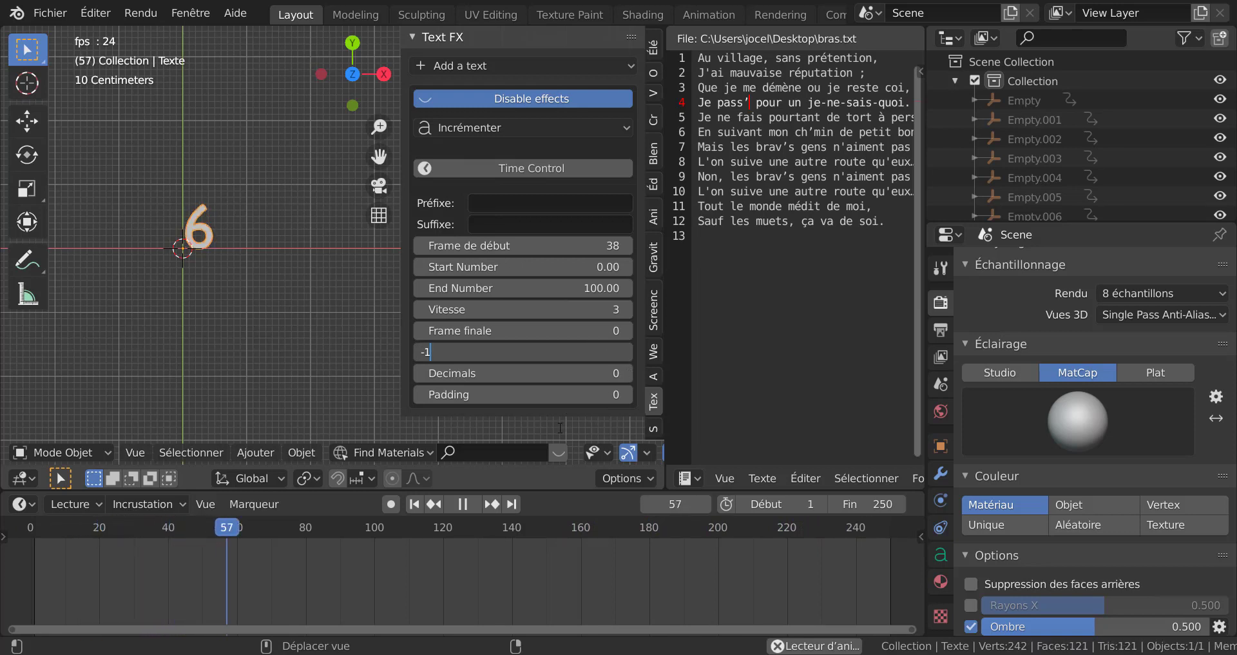
# Stop playback, then set the effect's Increment by value to 1.06 and its Frame de début to 1.
pyautogui.moveTo(550, 352); pyautogui.dragTo(457, 352)
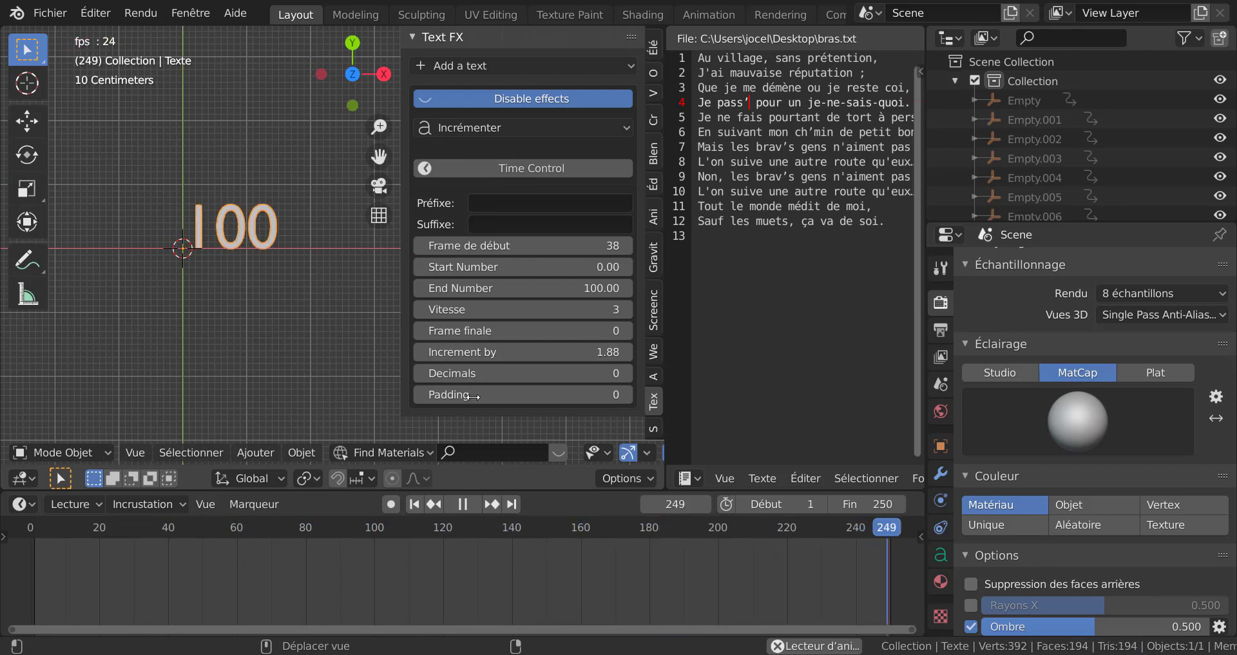
pyautogui.click(468, 504)
pyautogui.moveTo(548, 353); pyautogui.dragTo(580, 353)
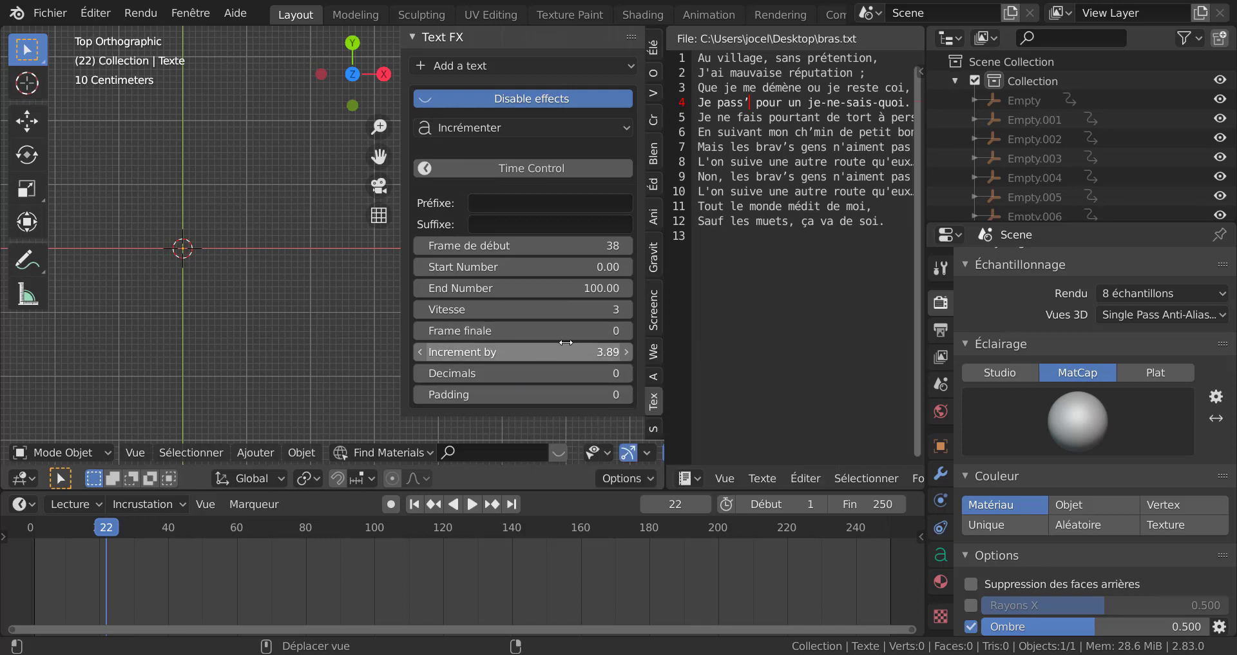
pyautogui.moveTo(599, 352); pyautogui.dragTo(618, 352)
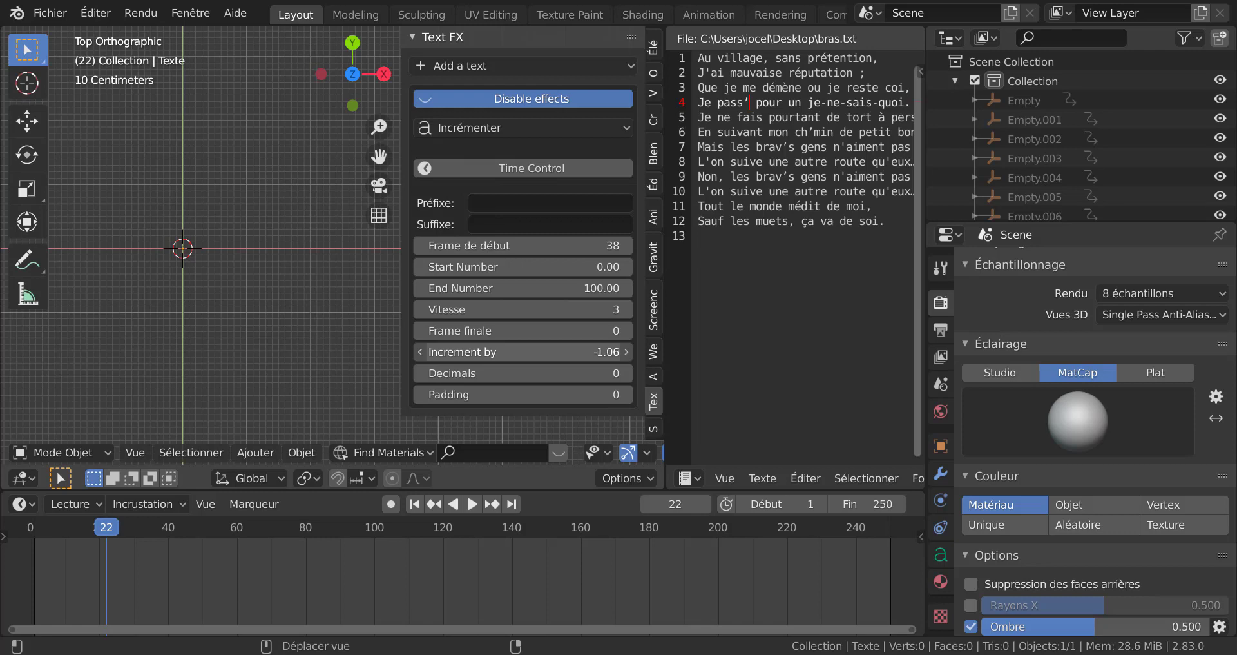
pyautogui.moveTo(468, 352); pyautogui.dragTo(474, 353)
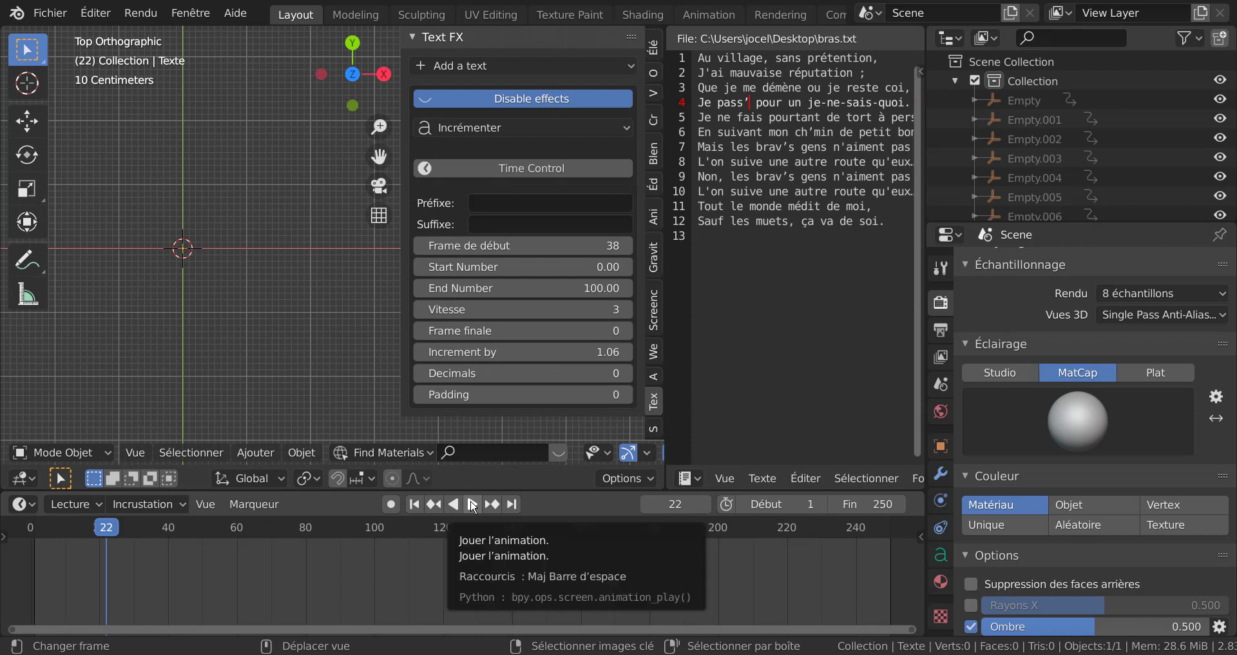
pyautogui.moveTo(503, 246); pyautogui.dragTo(461, 246)
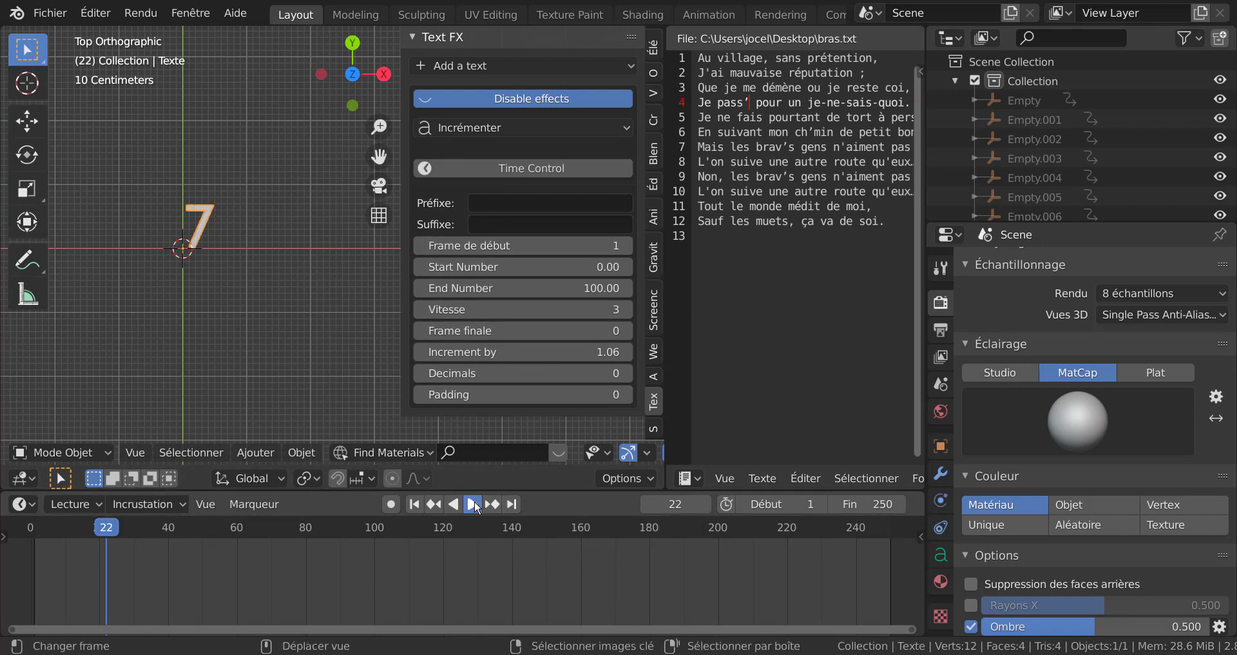
# Try Increment by values of -19.97 and 14.66 on the counter, playing the animation to check the counting.
pyautogui.click(475, 504)
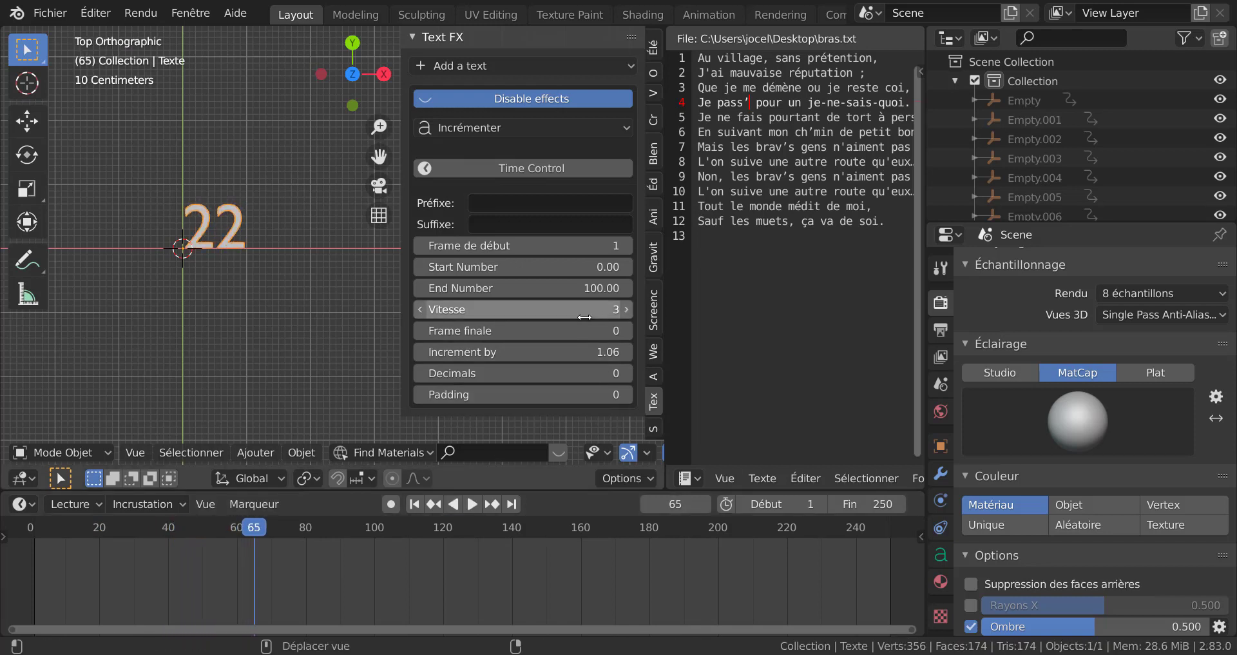
pyautogui.moveTo(588, 359); pyautogui.dragTo(547, 359)
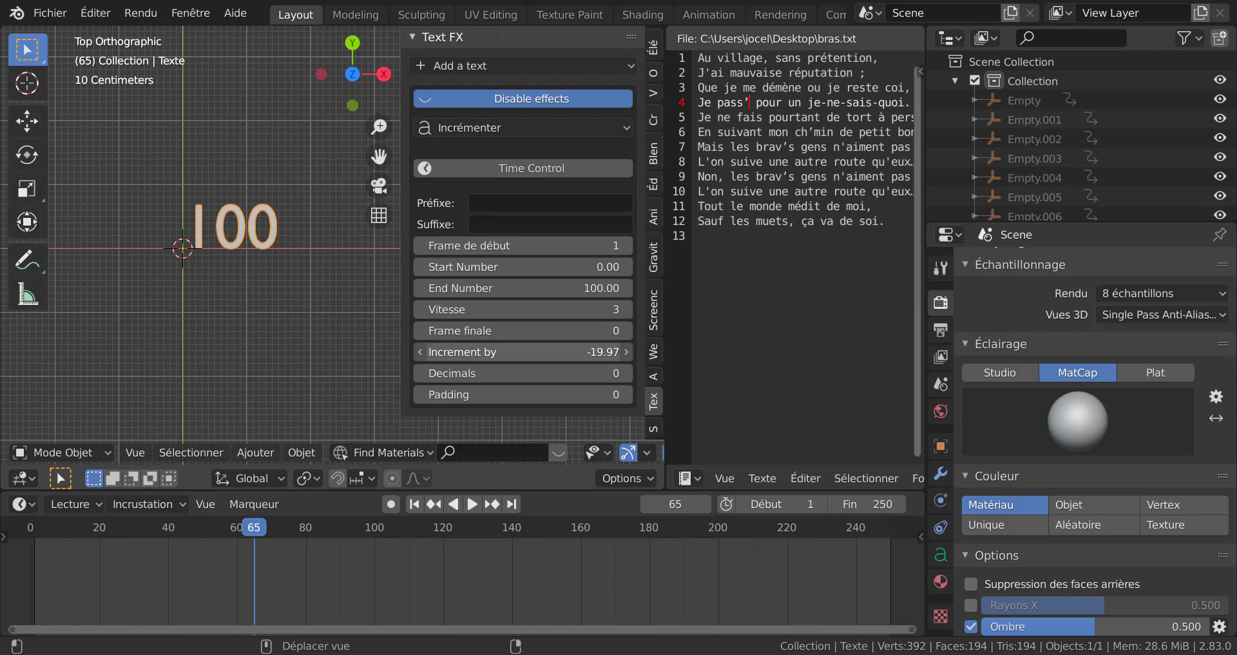
pyautogui.moveTo(548, 351); pyautogui.dragTo(599, 352)
pyautogui.click(473, 504)
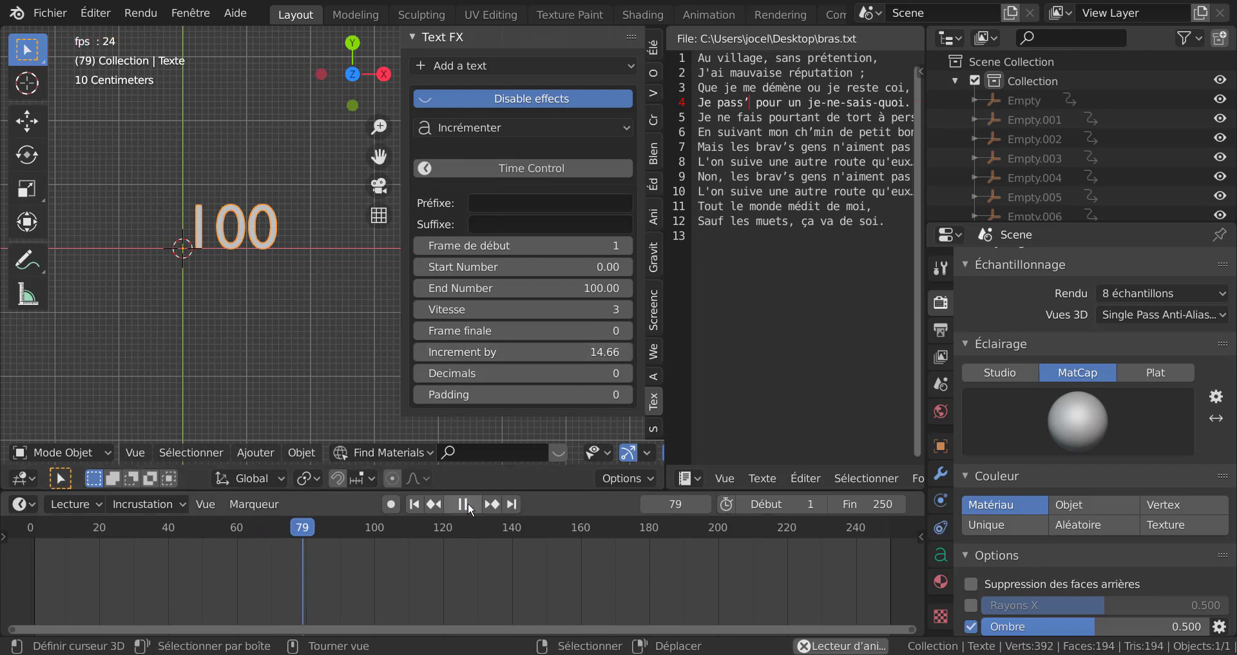
pyautogui.click(4, 597)
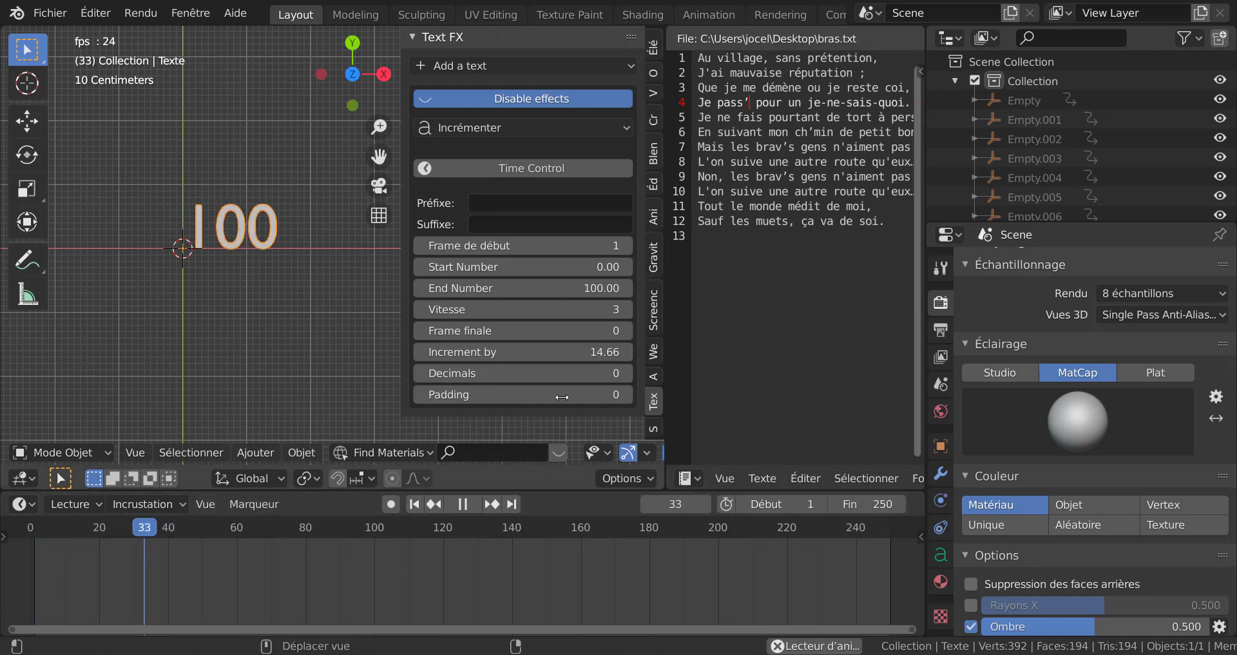
pyautogui.click(462, 504)
# Set the effect's Increment by value to 1 and play the animation from its beginning.
pyautogui.moveTo(526, 352); pyautogui.dragTo(555, 352)
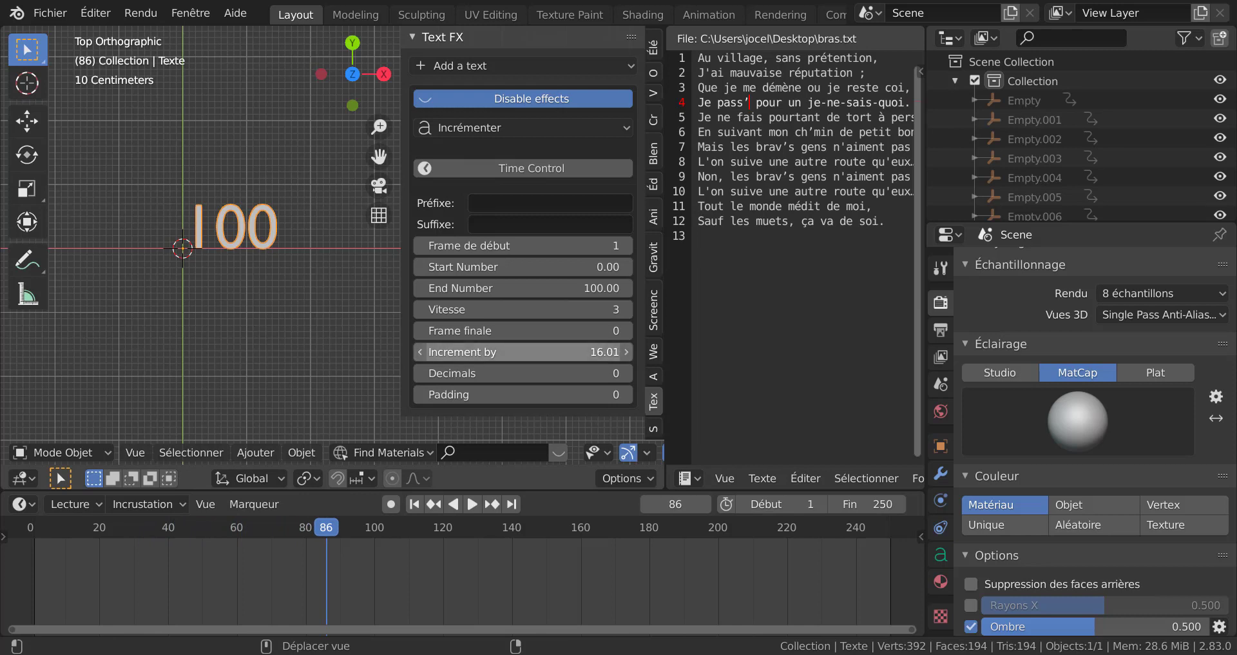
pyautogui.click(525, 352)
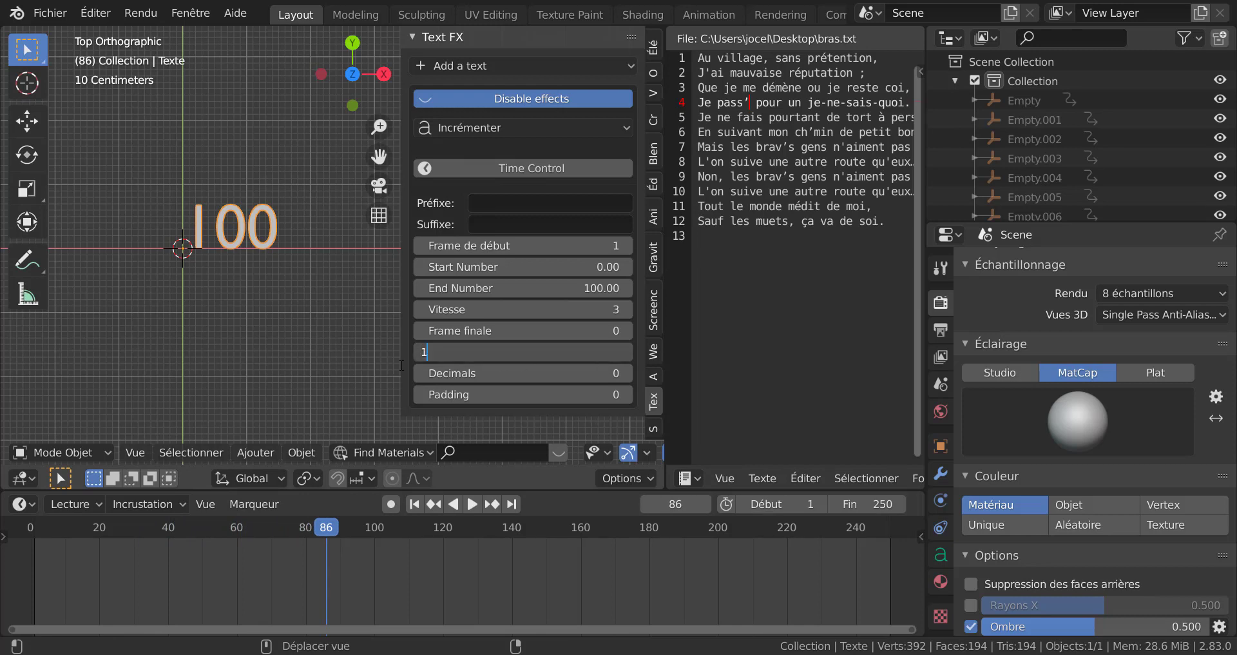
pyautogui.write('1')
pyautogui.press('Return')
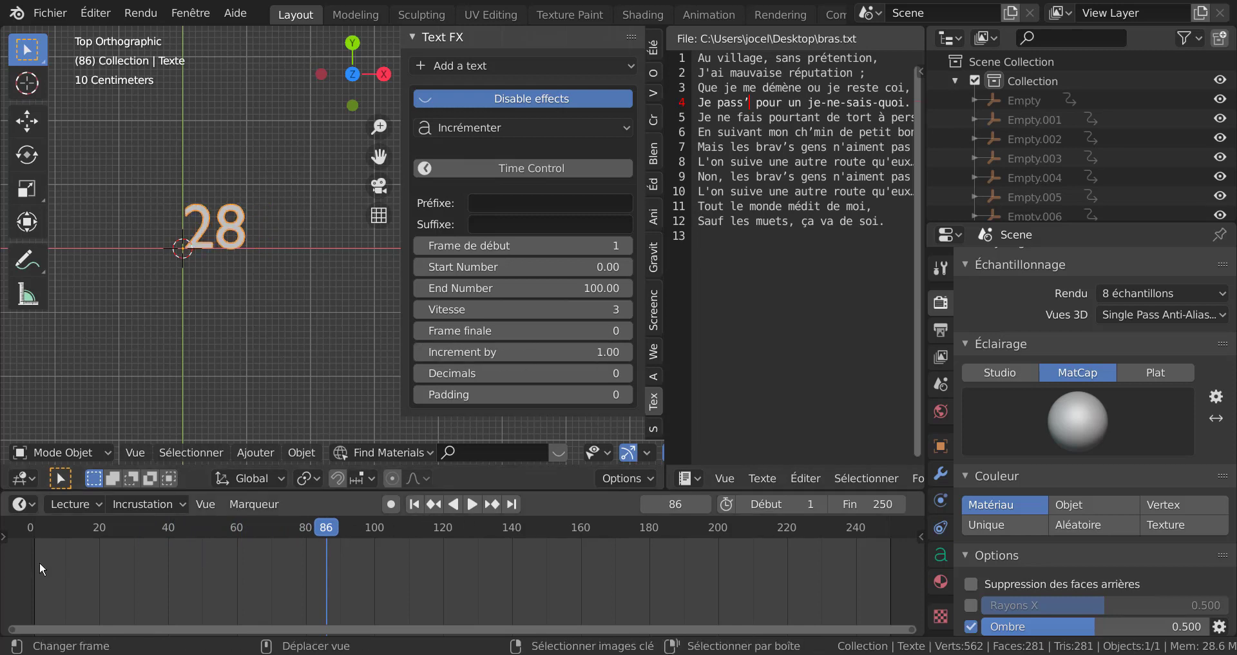
pyautogui.moveTo(40, 562); pyautogui.dragTo(31, 572)
pyautogui.click(472, 505)
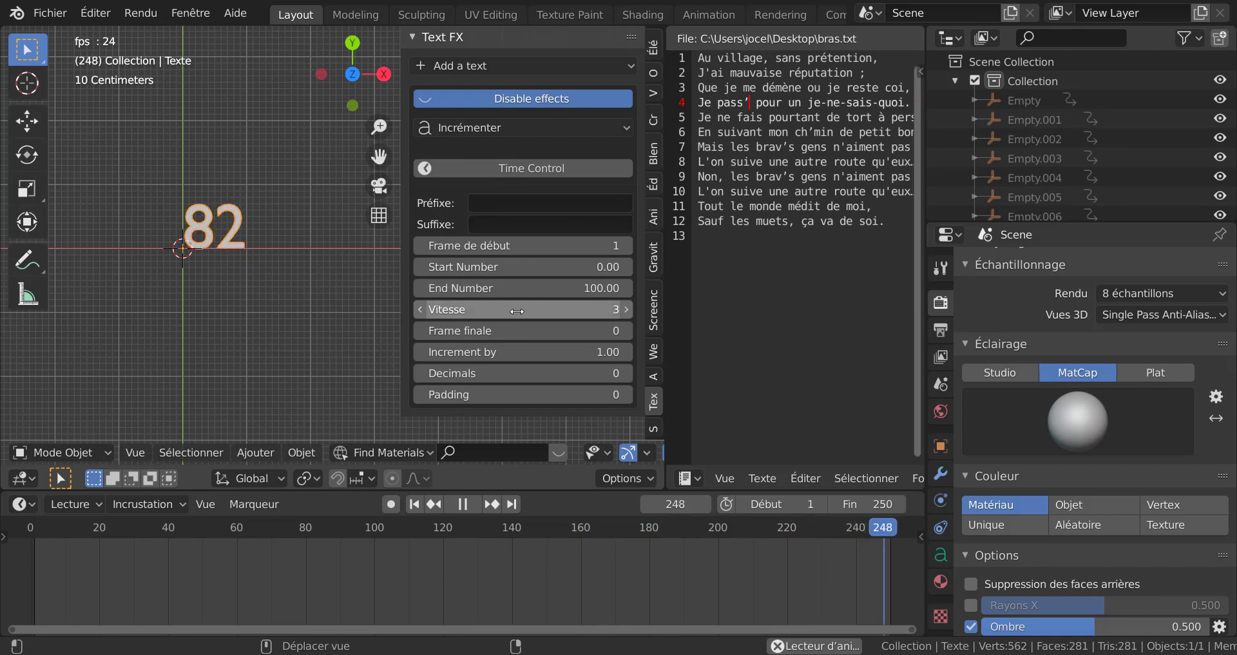
# Set the effect's Vitesse to 8 and Start Number to 8 during playback, and replay the count from the beginning.
pyautogui.moveTo(517, 312); pyautogui.dragTo(547, 313)
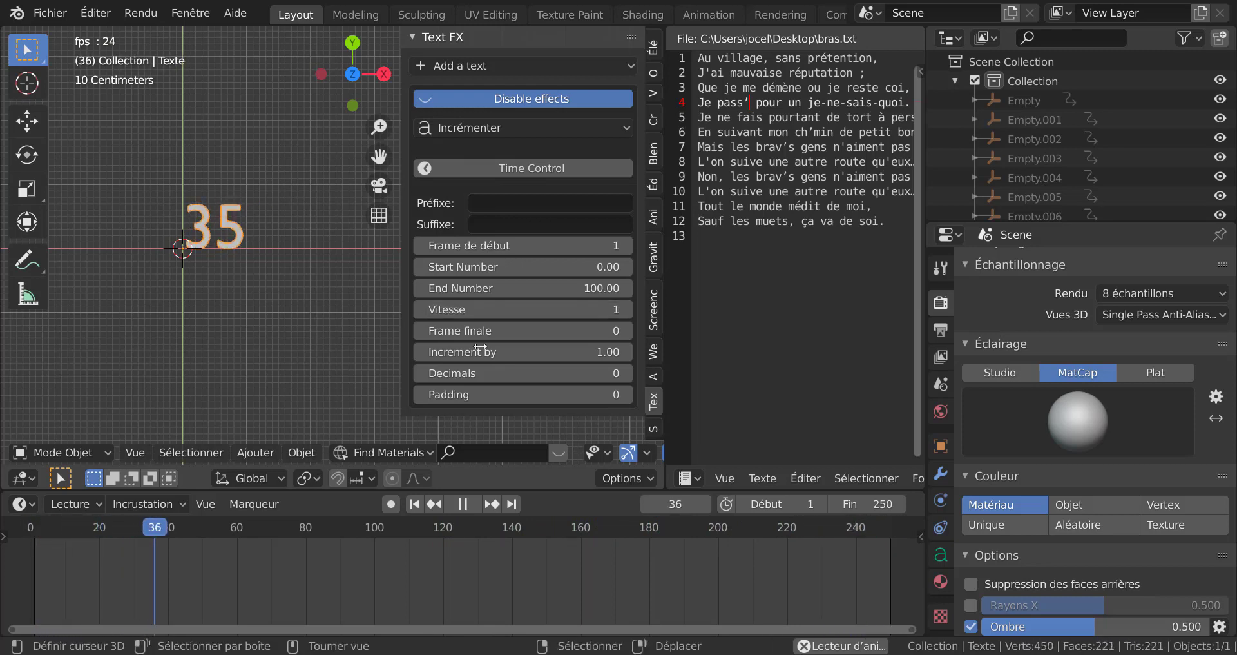
pyautogui.moveTo(526, 310)
pyautogui.mouseDown()
pyautogui.moveTo(563, 311)
pyautogui.moveTo(530, 311)
pyautogui.mouseUp()
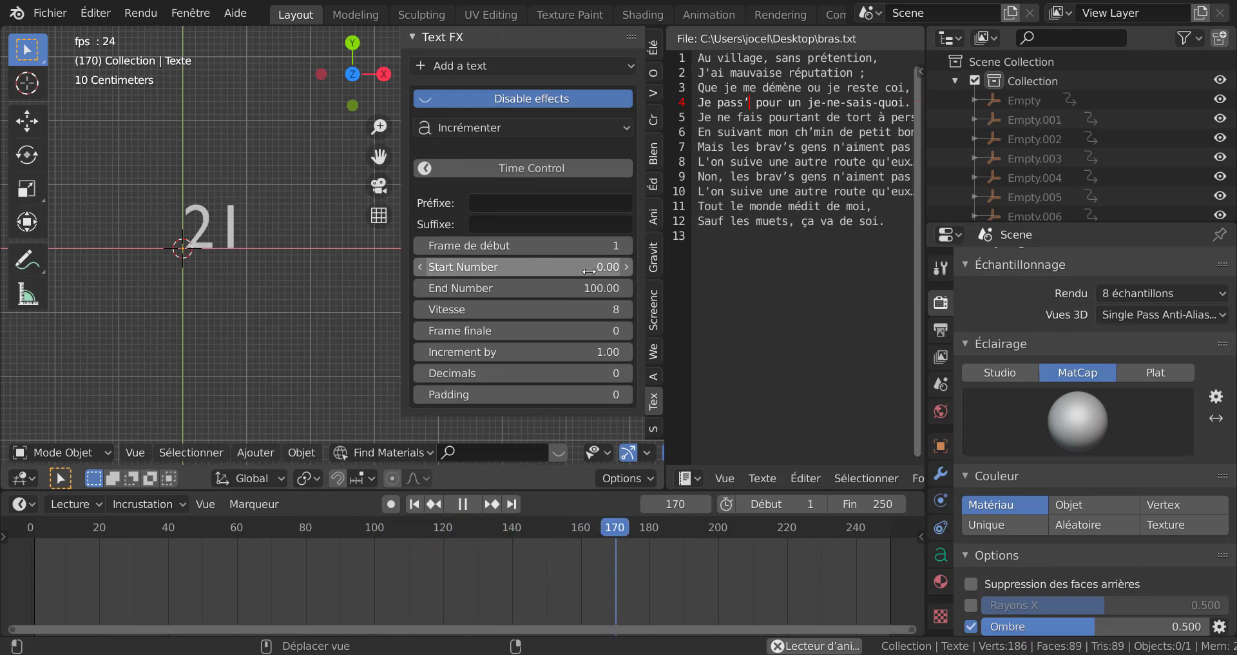
pyautogui.click(524, 266)
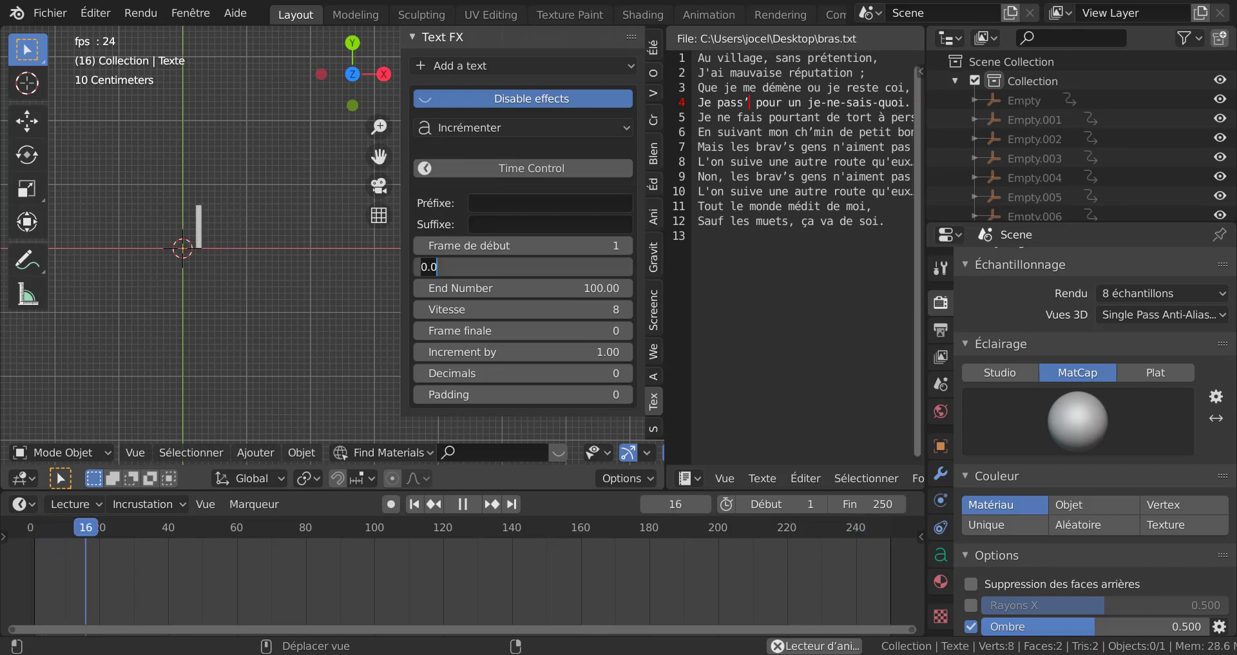
pyautogui.write('8')
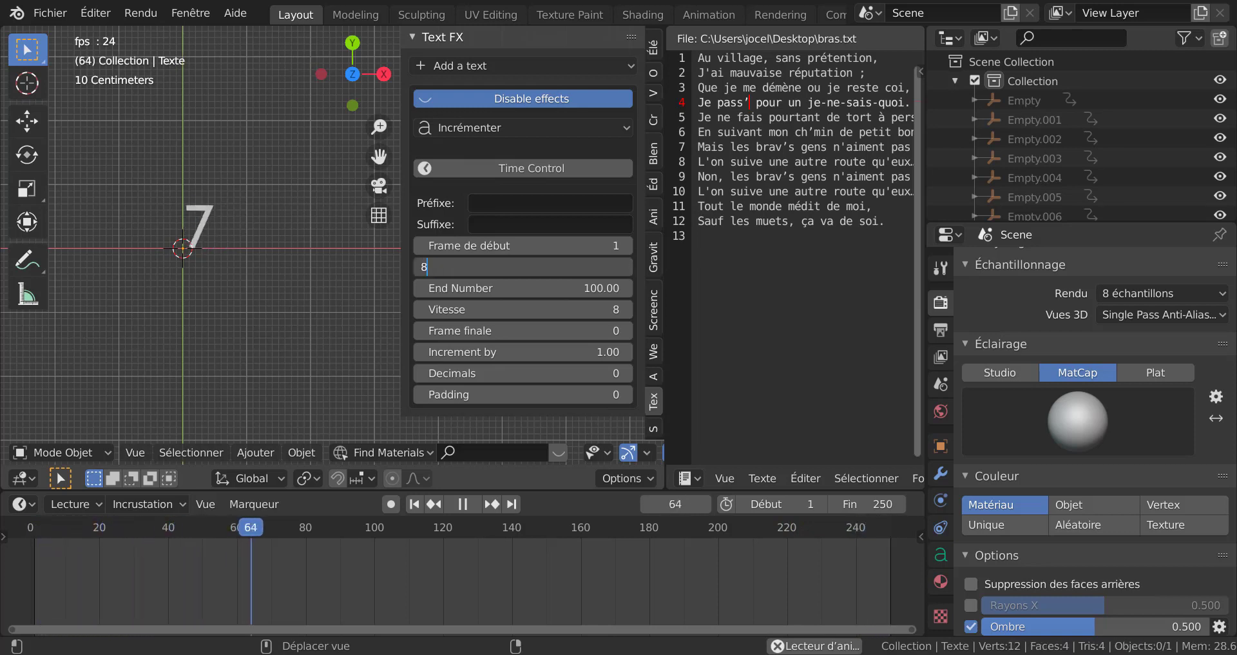
pyautogui.press('Return')
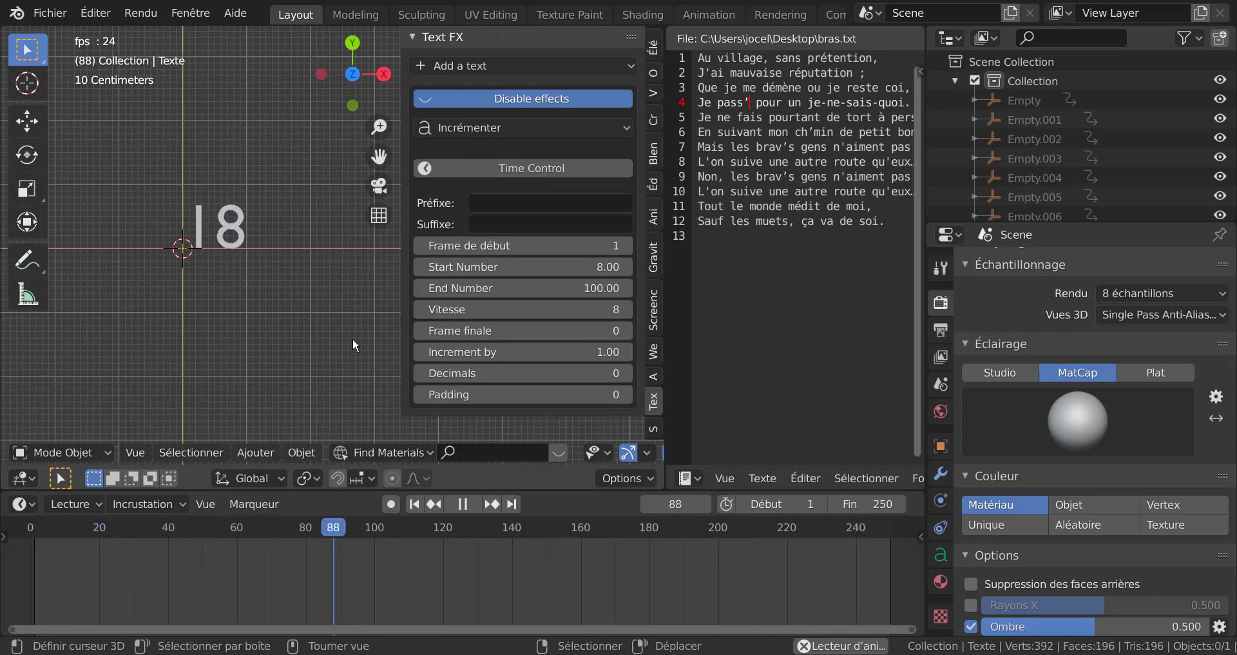
pyautogui.click(32, 572)
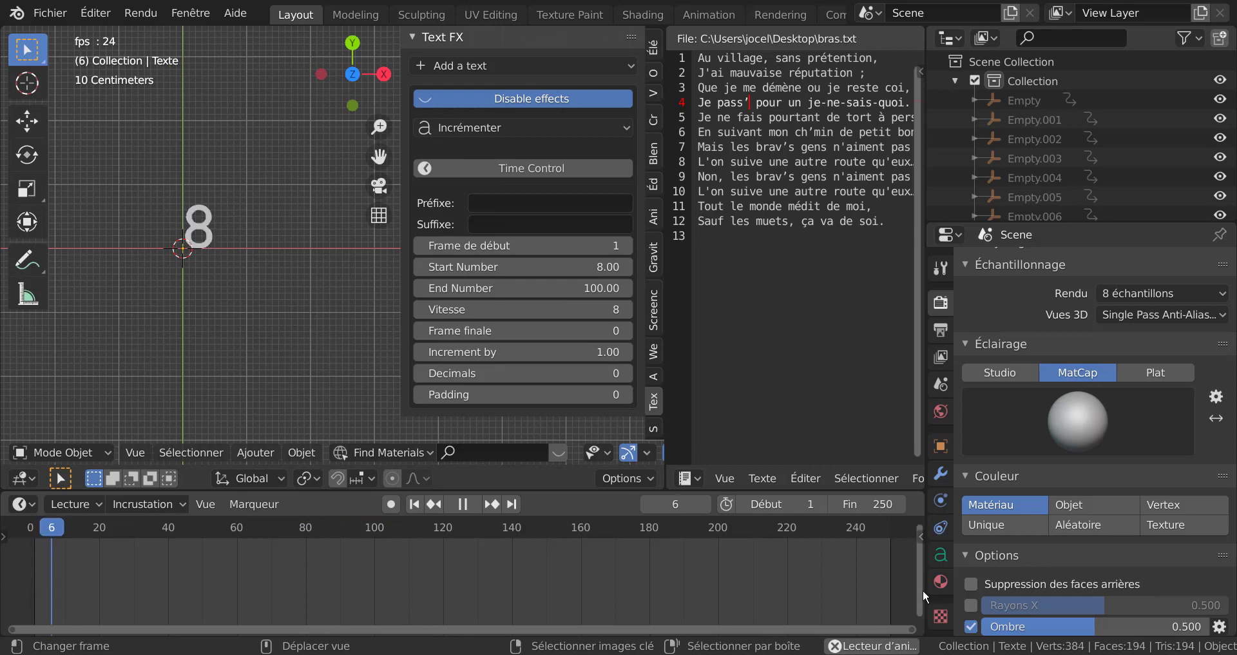
pyautogui.click(2, 595)
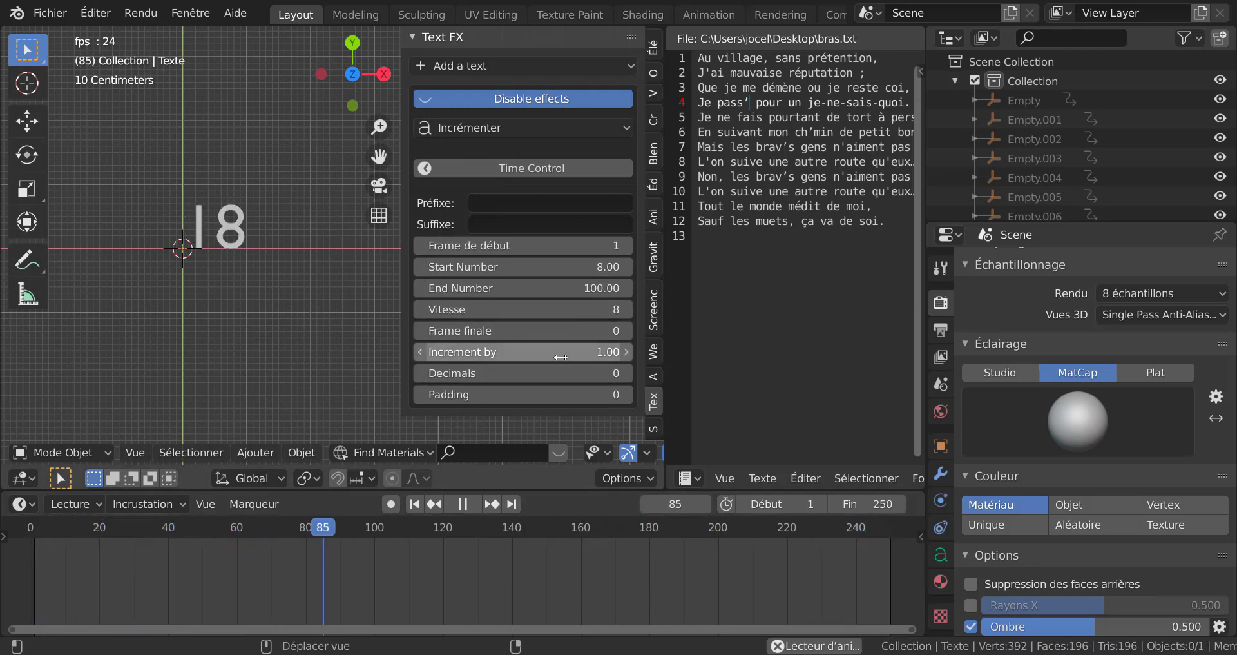
# Set Increment by to 1.10 and Frame finale to 47, and replay the animation from the start before stopping it.
pyautogui.moveTo(525, 344)
pyautogui.mouseDown()
pyautogui.moveTo(484, 344)
pyautogui.moveTo(526, 344)
pyautogui.mouseUp()
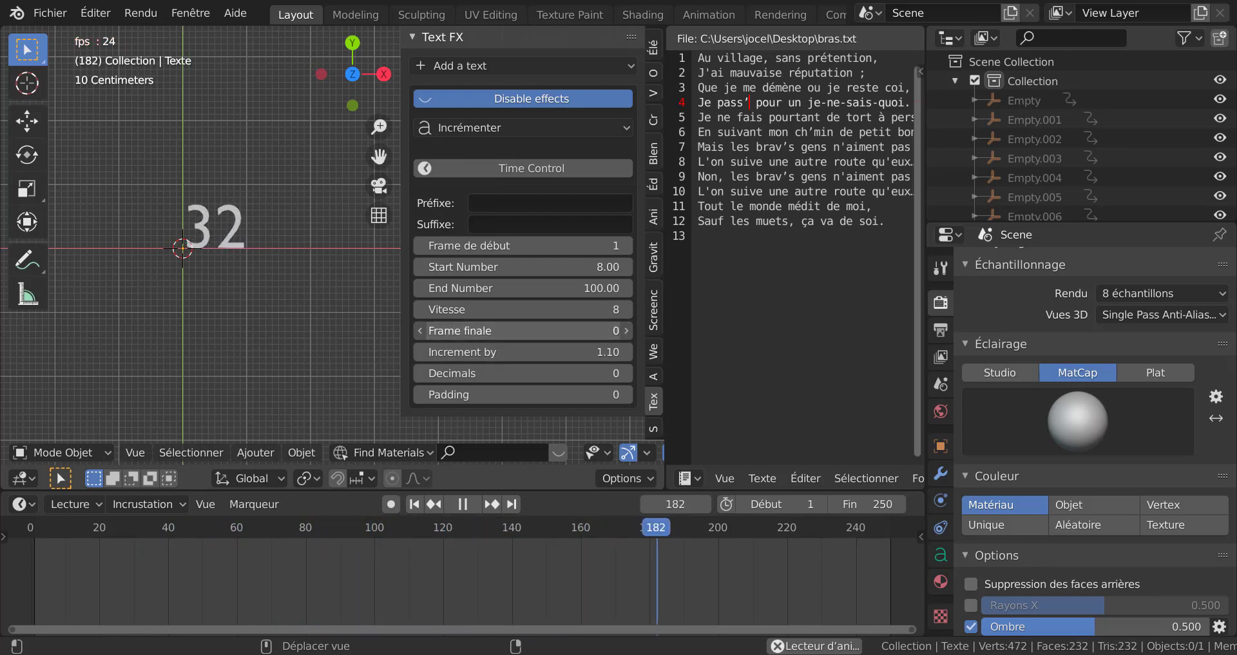
pyautogui.click(526, 331)
pyautogui.write('65')
pyautogui.press('Return')
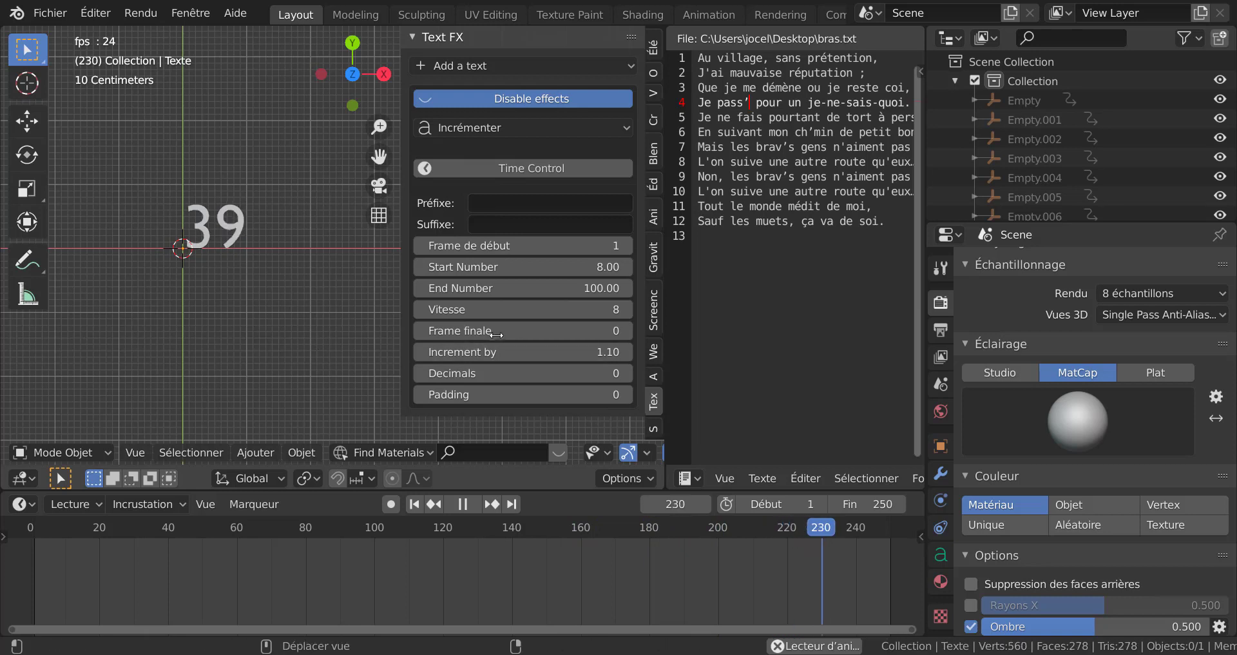
pyautogui.moveTo(526, 331)
pyautogui.mouseDown()
pyautogui.moveTo(566, 331)
pyautogui.moveTo(545, 330)
pyautogui.mouseUp()
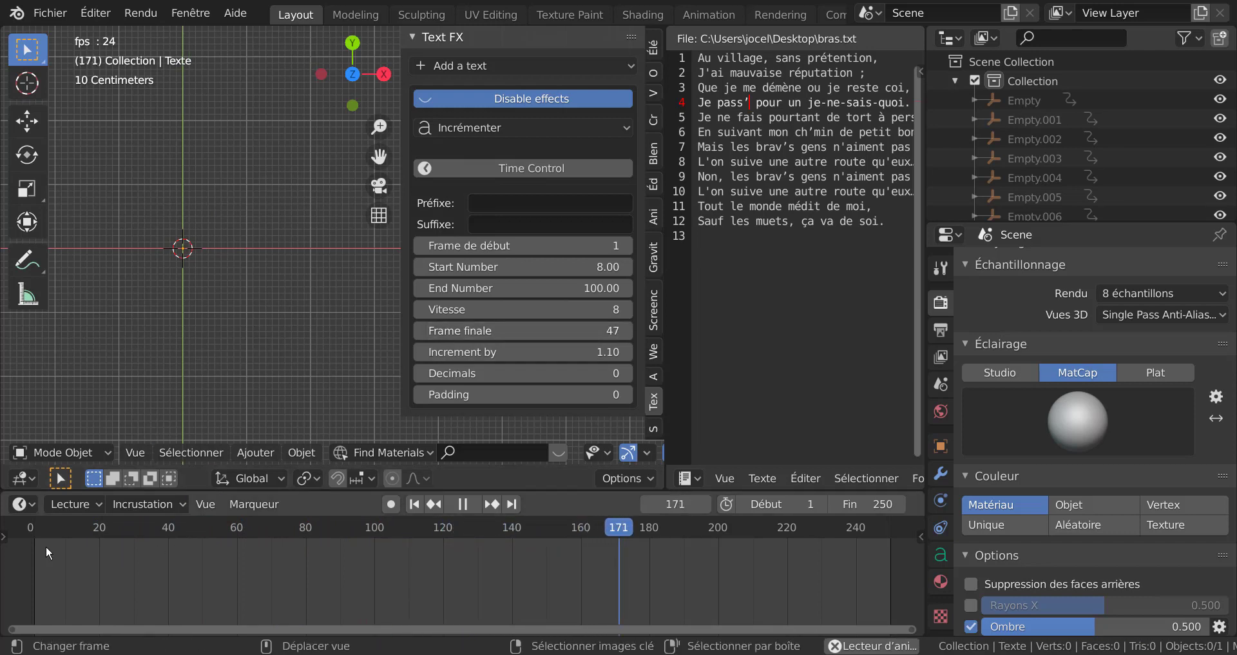
pyautogui.click(13, 566)
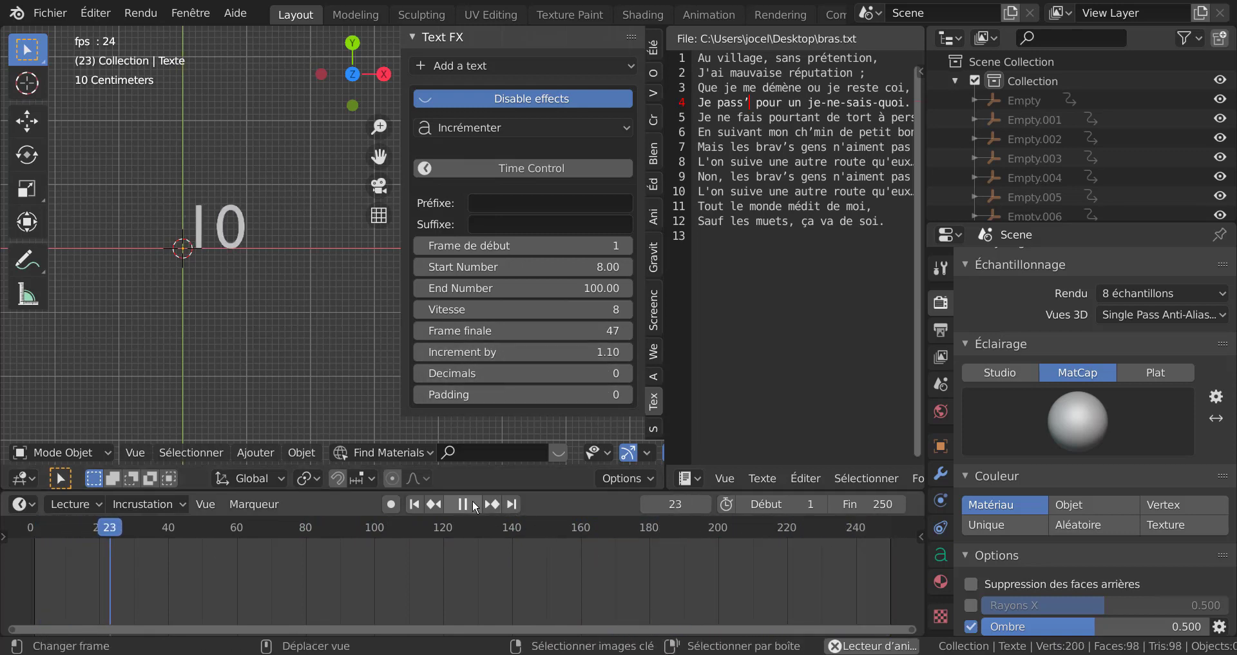
pyautogui.press('space')
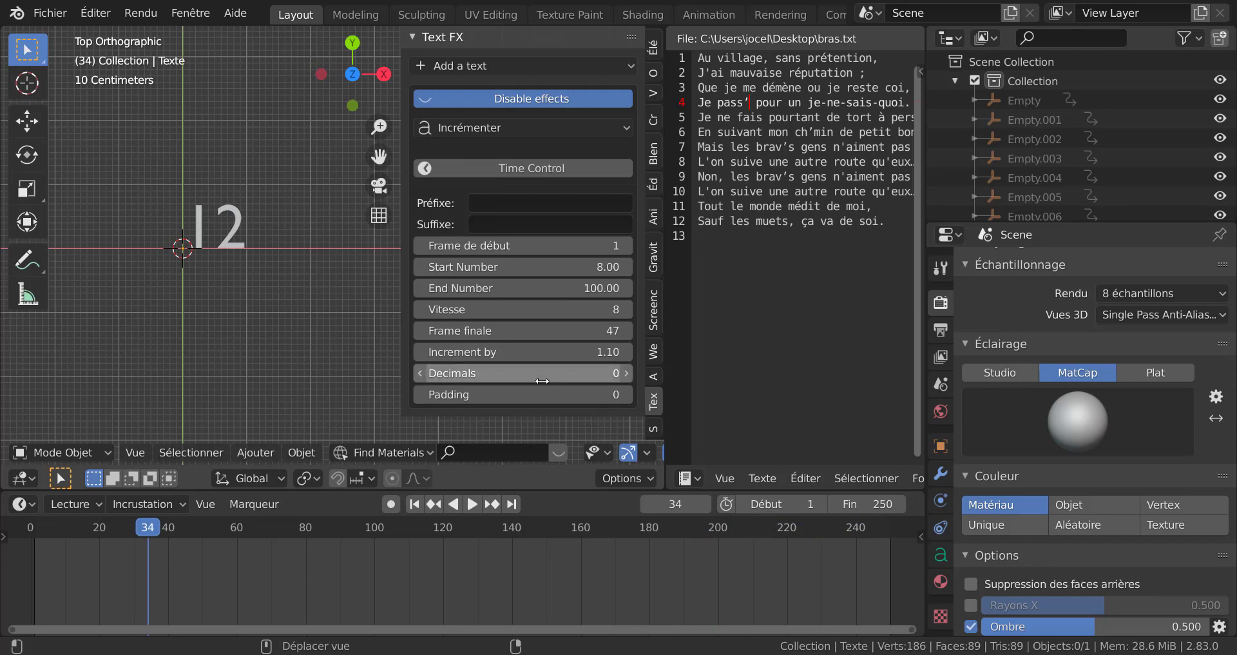
# Set the counter's Decimals to 2 and its Padding to 2, after trying a Padding of 4.
pyautogui.moveTo(542, 381); pyautogui.dragTo(558, 380)
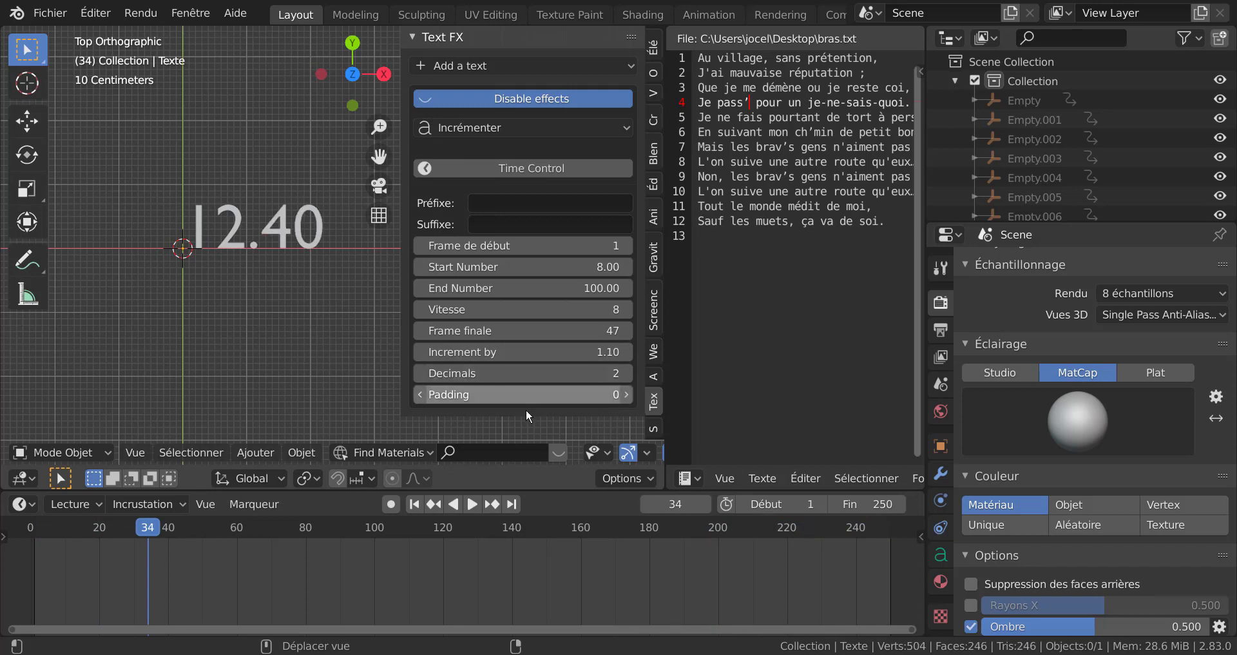
pyautogui.moveTo(449, 394)
pyautogui.mouseDown()
pyautogui.moveTo(480, 394)
pyautogui.moveTo(461, 394)
pyautogui.mouseUp()
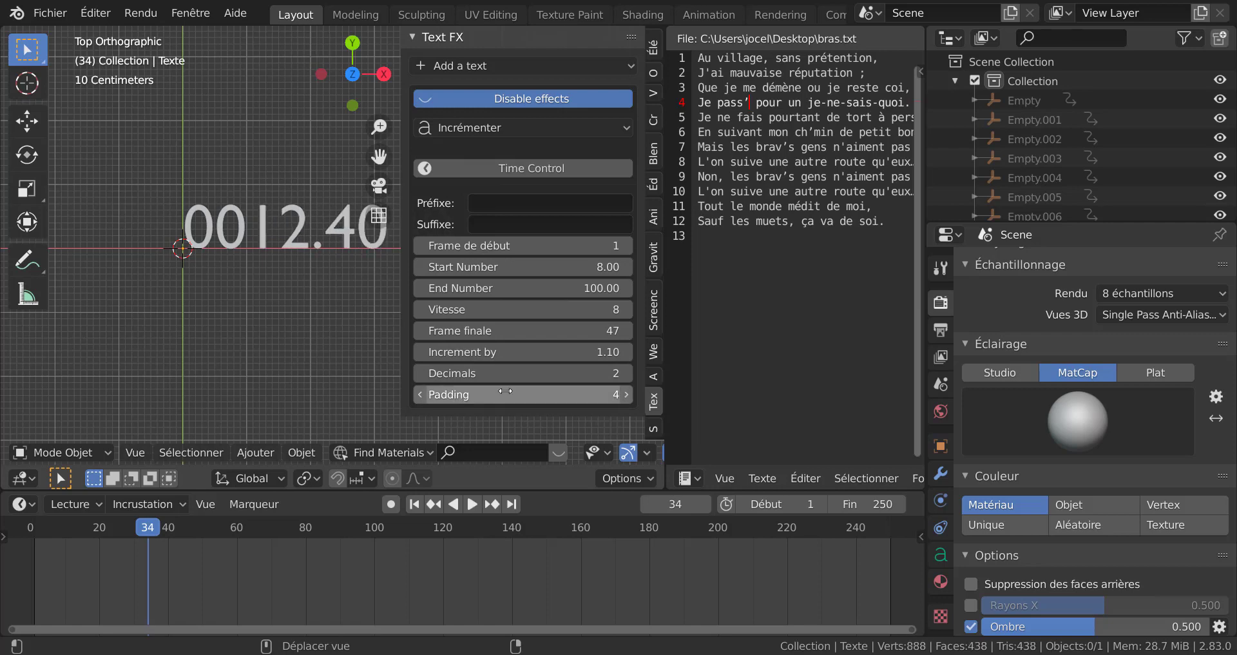
pyautogui.scroll(-2, 300, 323)
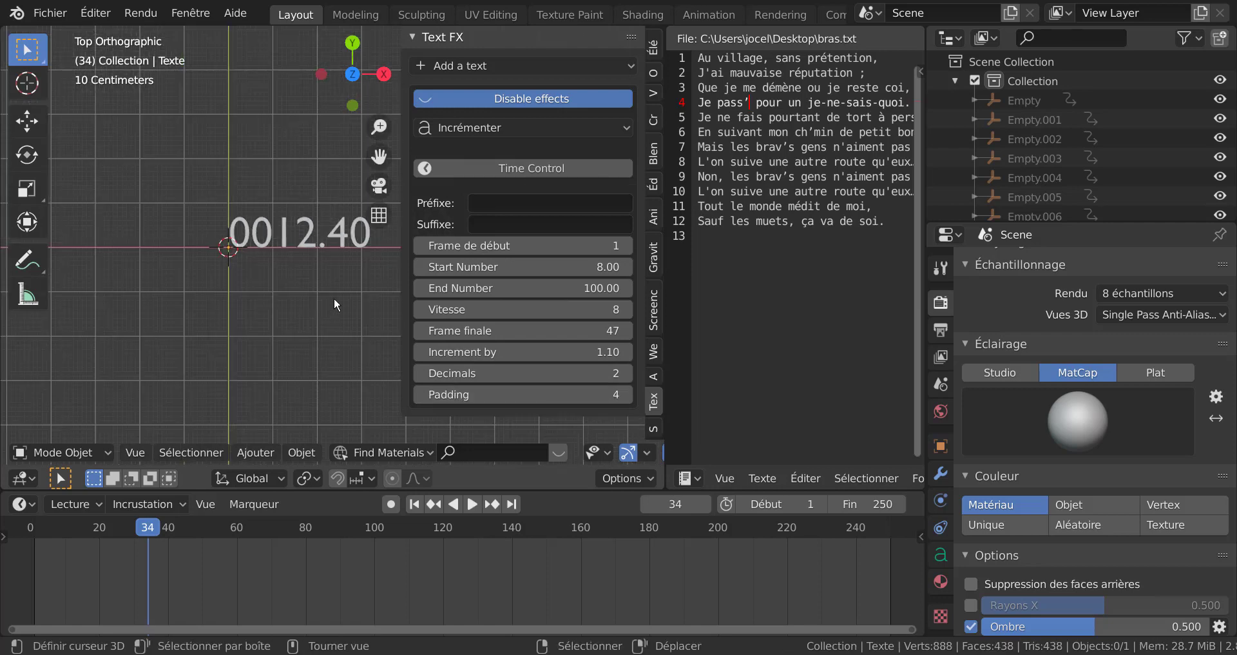
pyautogui.keyDown('shift'); pyautogui.moveTo(333, 296); pyautogui.dragTo(268, 311, button='middle'); pyautogui.keyUp('shift')
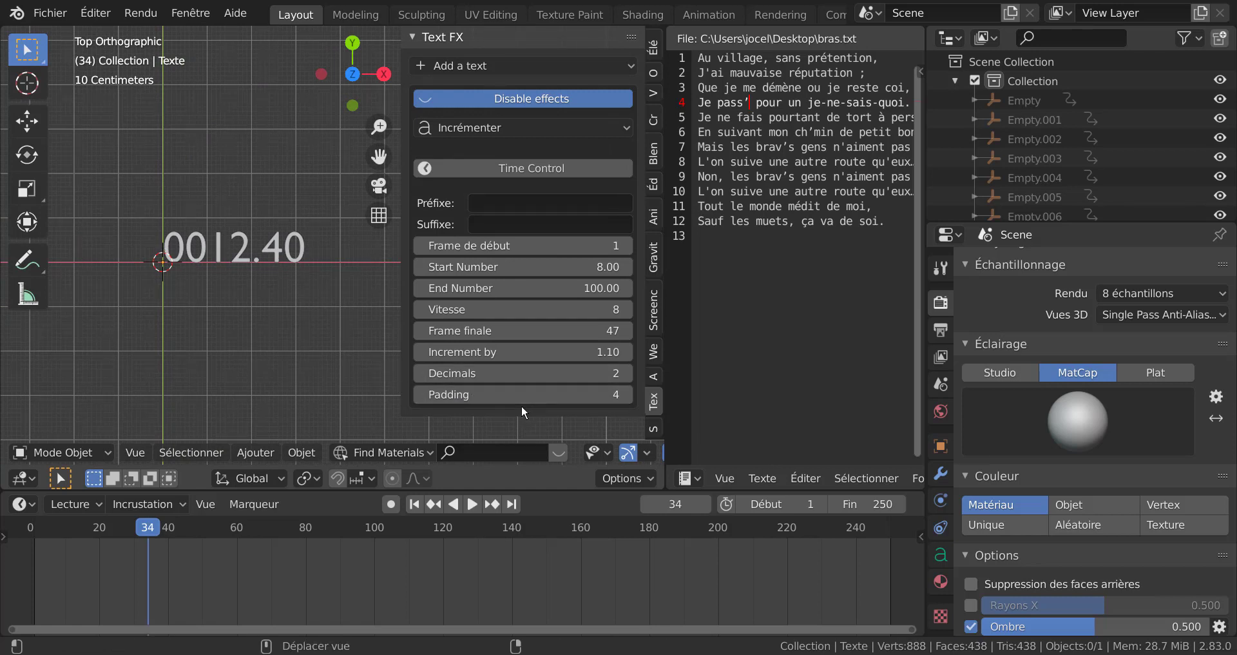
pyautogui.moveTo(469, 398); pyautogui.dragTo(451, 398)
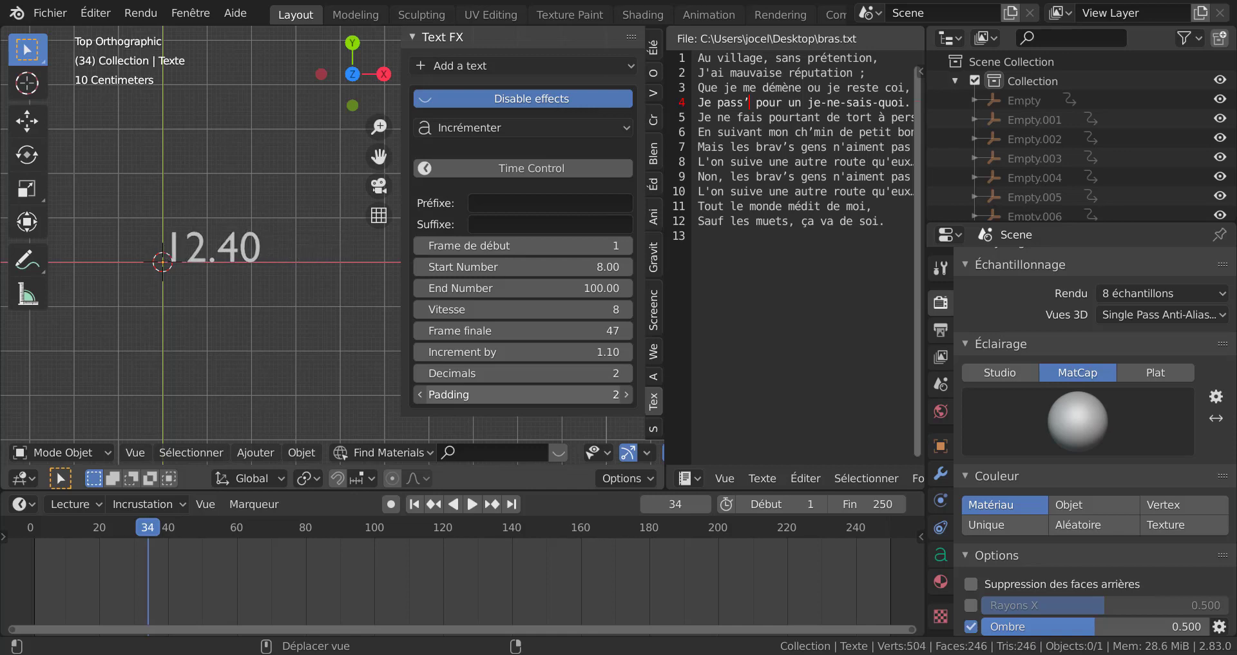
# Give the counter text the prefix "gggg" and the suffix "yyyy".
pyautogui.moveTo(354, 316)
pyautogui.keyDown('shift'); pyautogui.mouseDown(button='middle')
pyautogui.moveTo(280, 323)
pyautogui.moveTo(353, 323)
pyautogui.mouseUp(button='middle'); pyautogui.keyUp('shift')
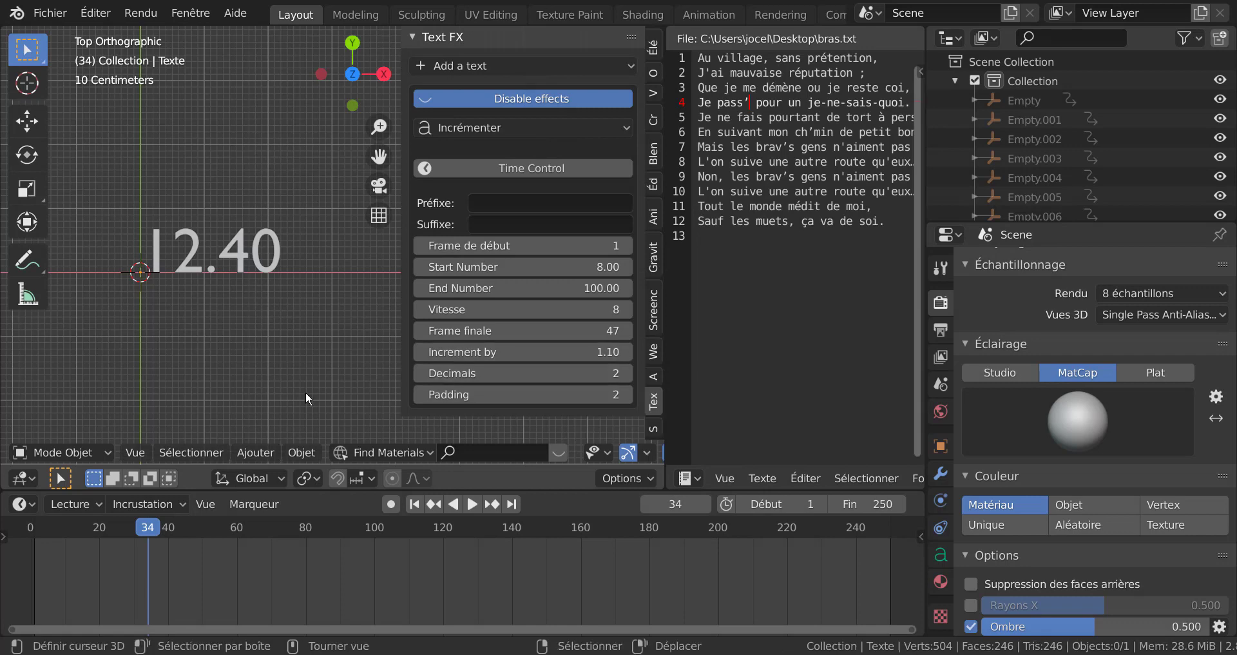
pyautogui.keyDown('shift'); pyautogui.moveTo(307, 312); pyautogui.dragTo(339, 308, button='middle'); pyautogui.keyUp('shift')
pyautogui.click(521, 203)
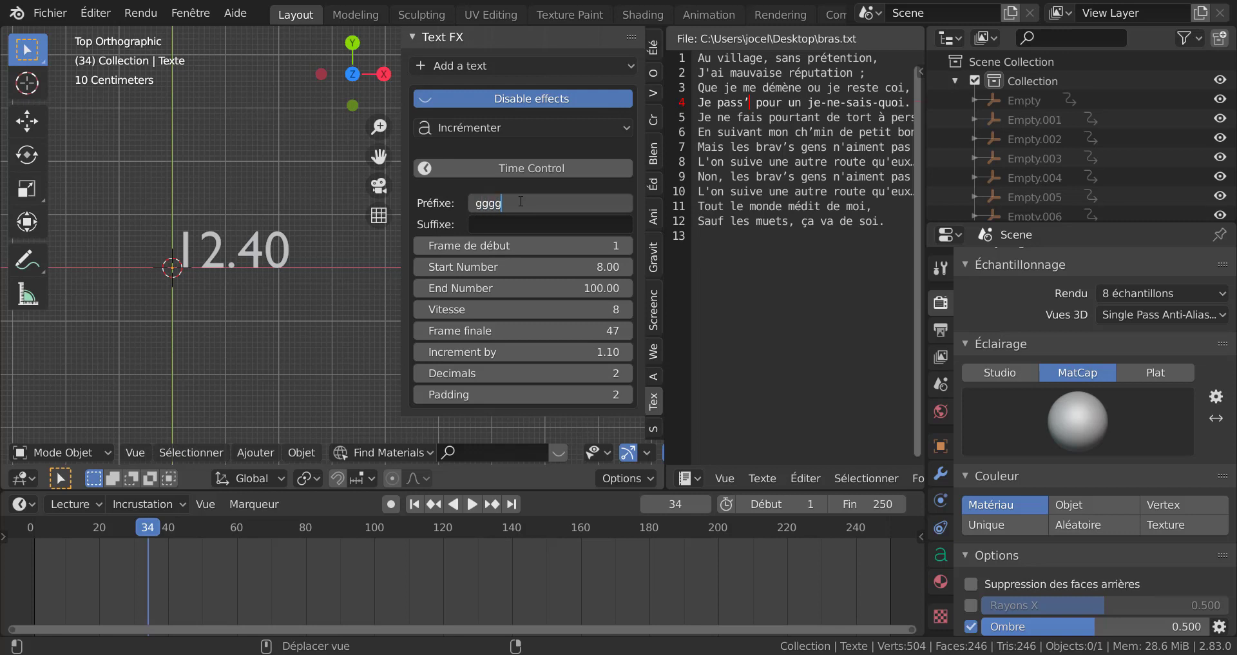
pyautogui.press('Return')
pyautogui.click(493, 220)
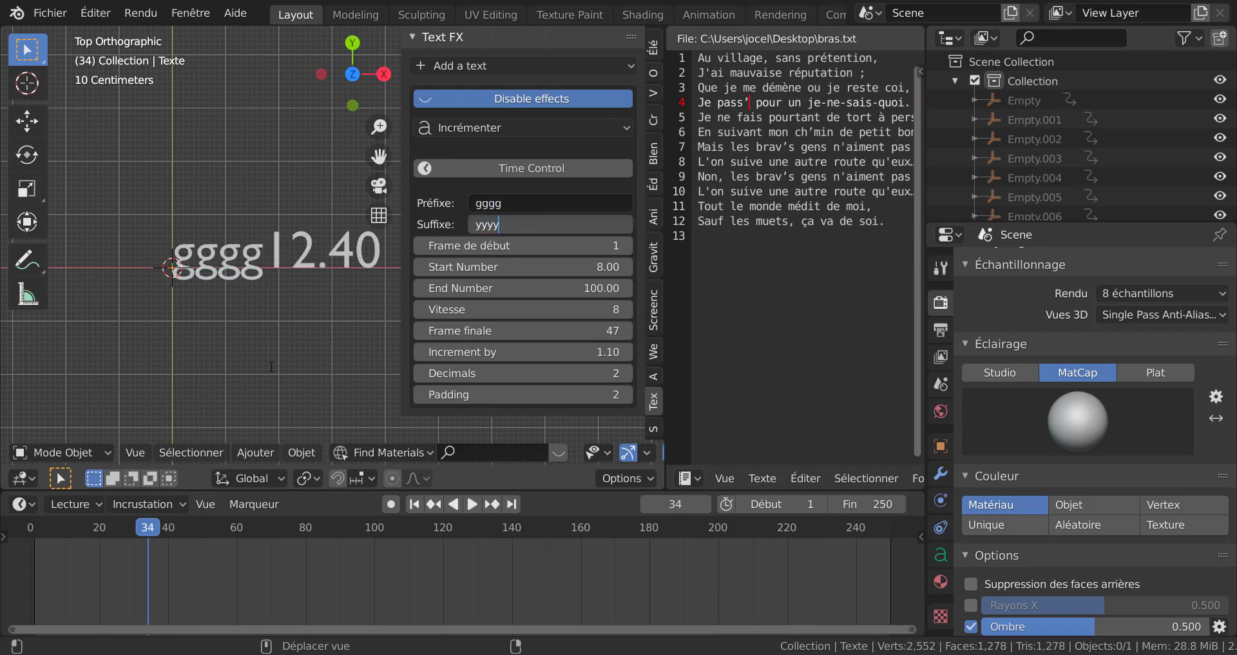
pyautogui.press('Return')
# Insert leading spaces before the "gggg" prefix and the "yyyy" suffix, and check the spacing of the text.
pyautogui.scroll(-4, 272, 361)
pyautogui.keyDown('shift'); pyautogui.moveTo(213, 355); pyautogui.dragTo(179, 366, button='middle'); pyautogui.keyUp('shift')
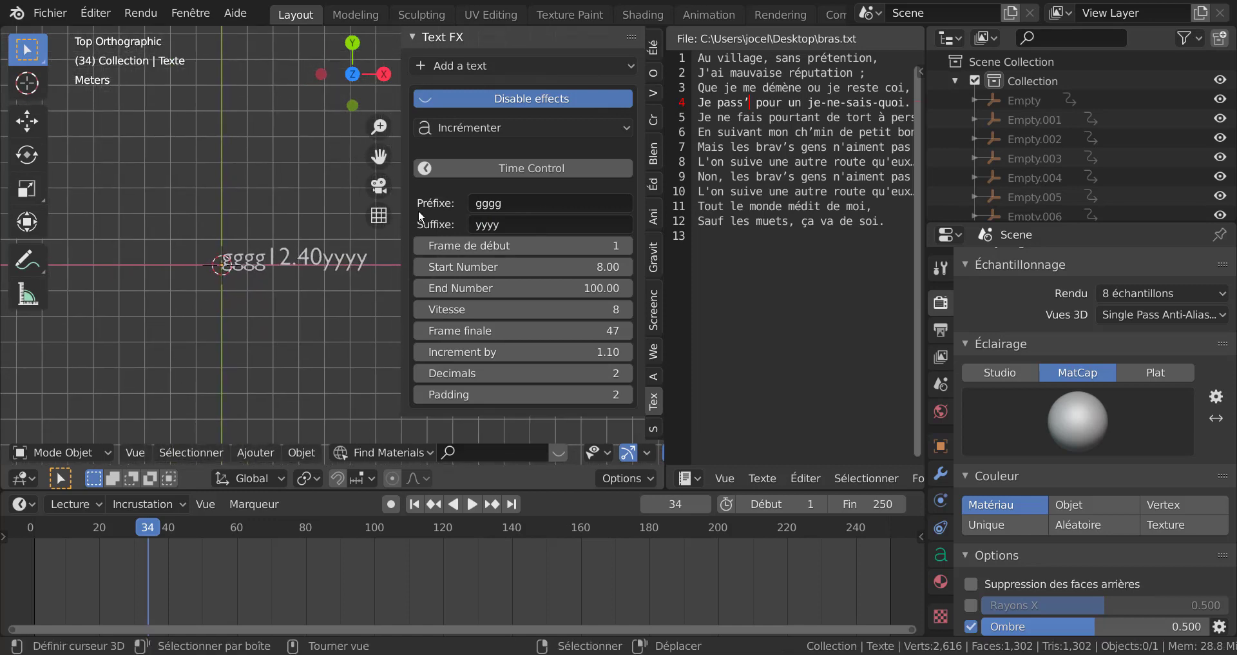
pyautogui.click(476, 208)
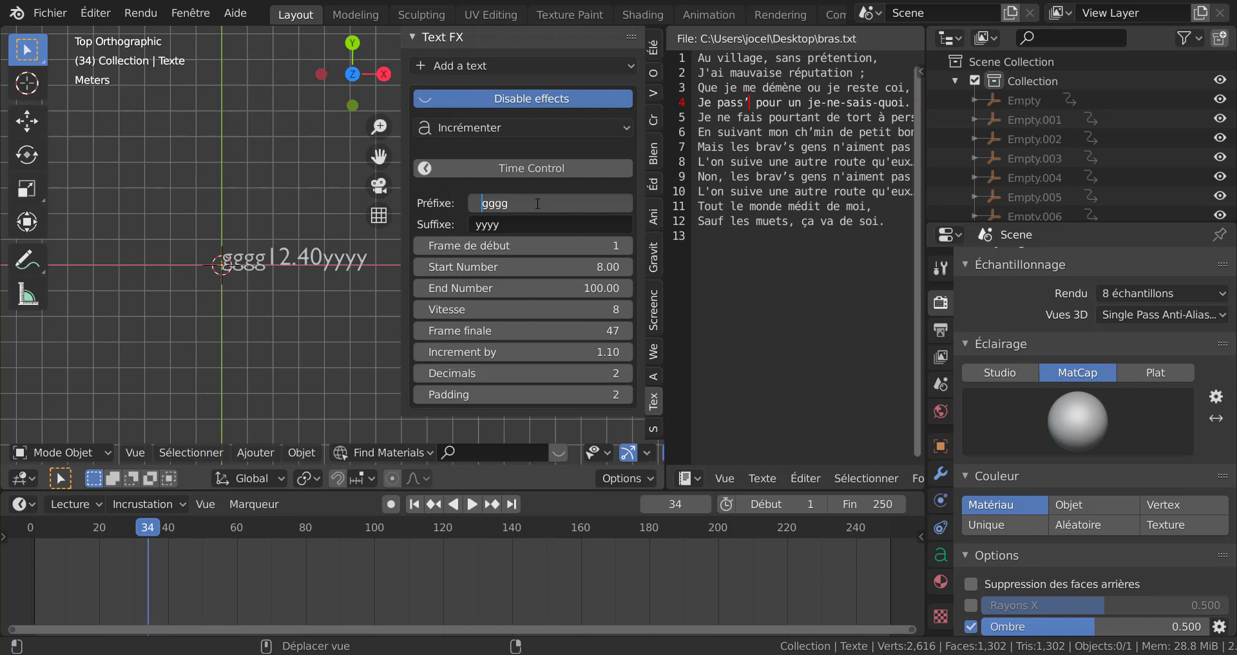
pyautogui.press('Return')
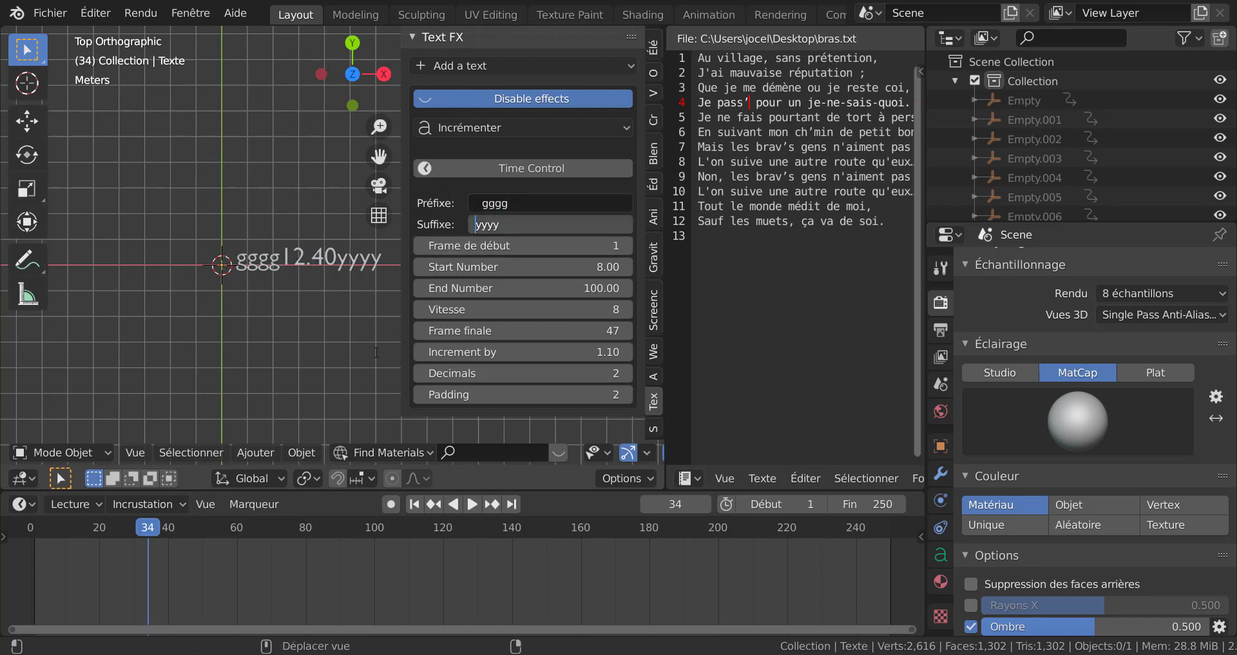
pyautogui.click(336, 368)
pyautogui.scroll(-2, 336, 358)
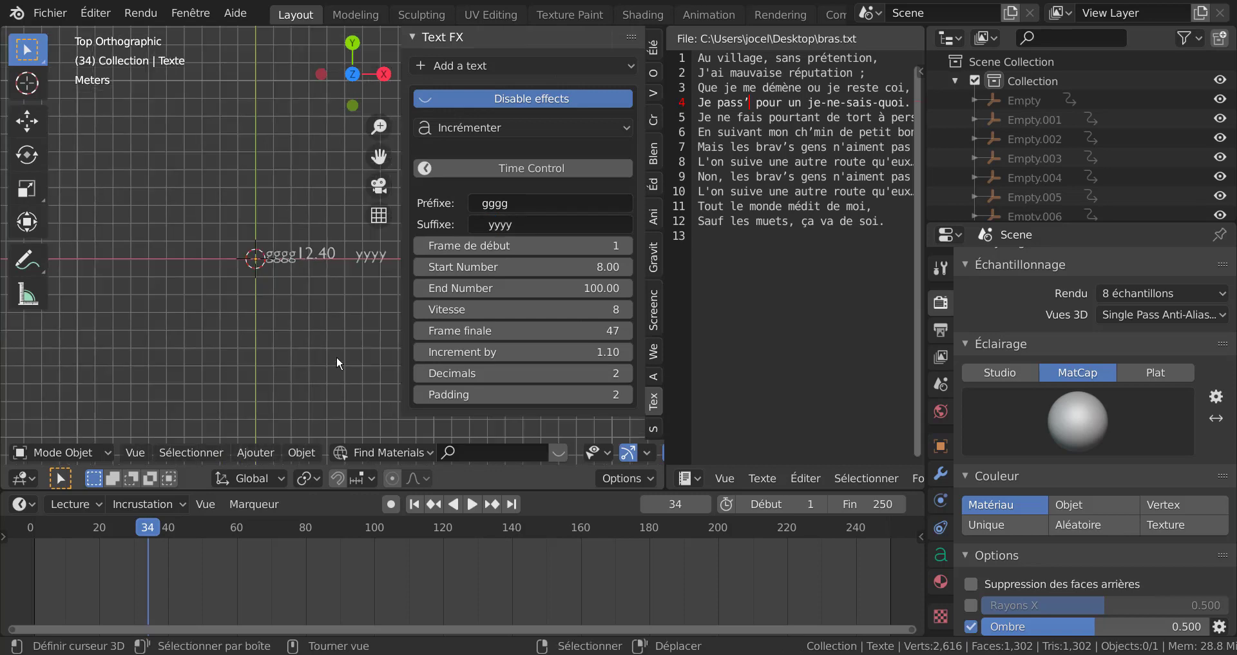
pyautogui.scroll(4, 317, 307)
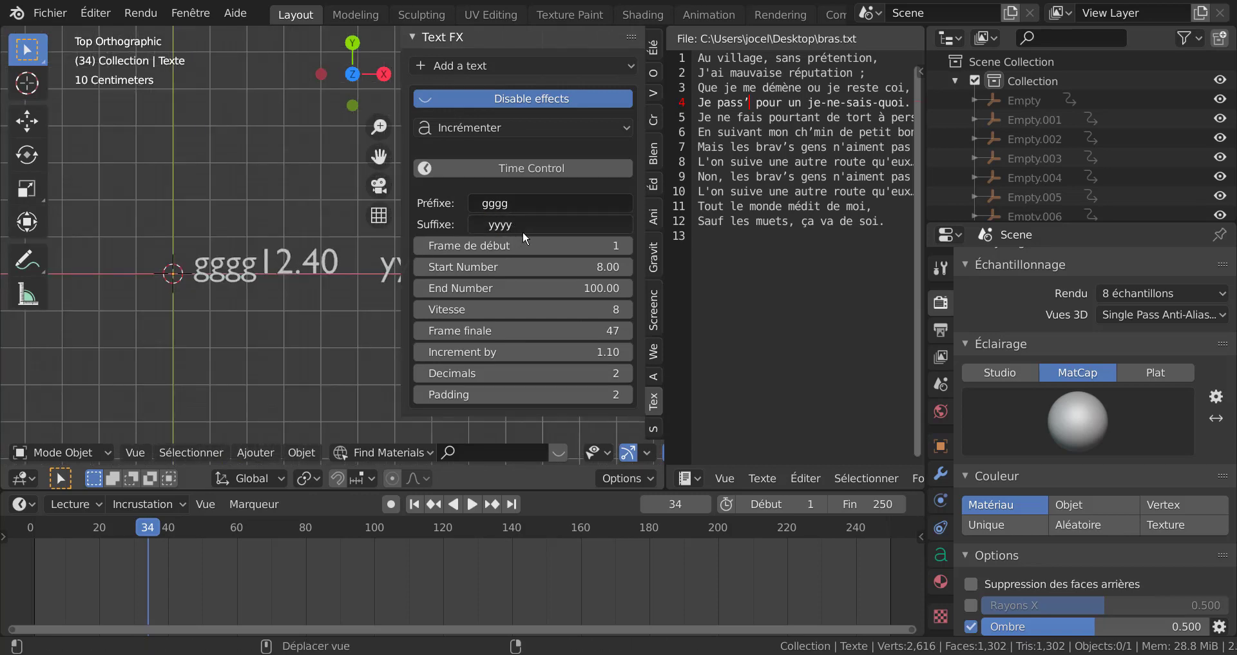
pyautogui.scroll(-3, 330, 352)
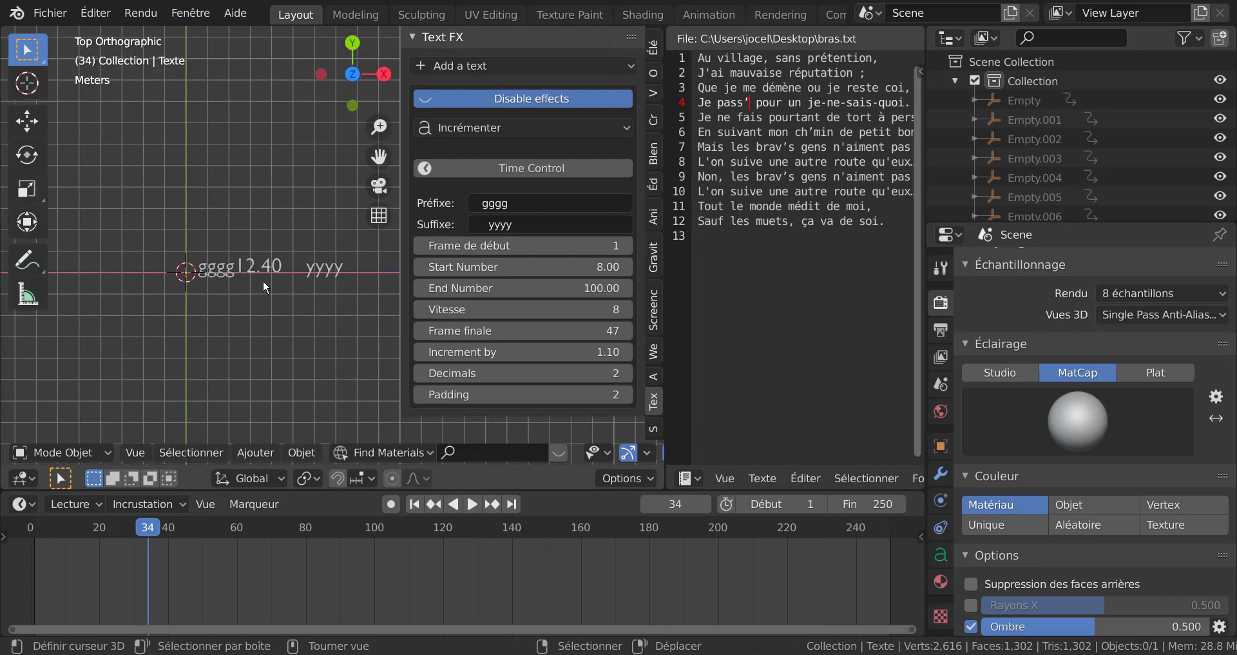
# Enable Time Control for the Incrémenter effect.
pyautogui.click(536, 168)
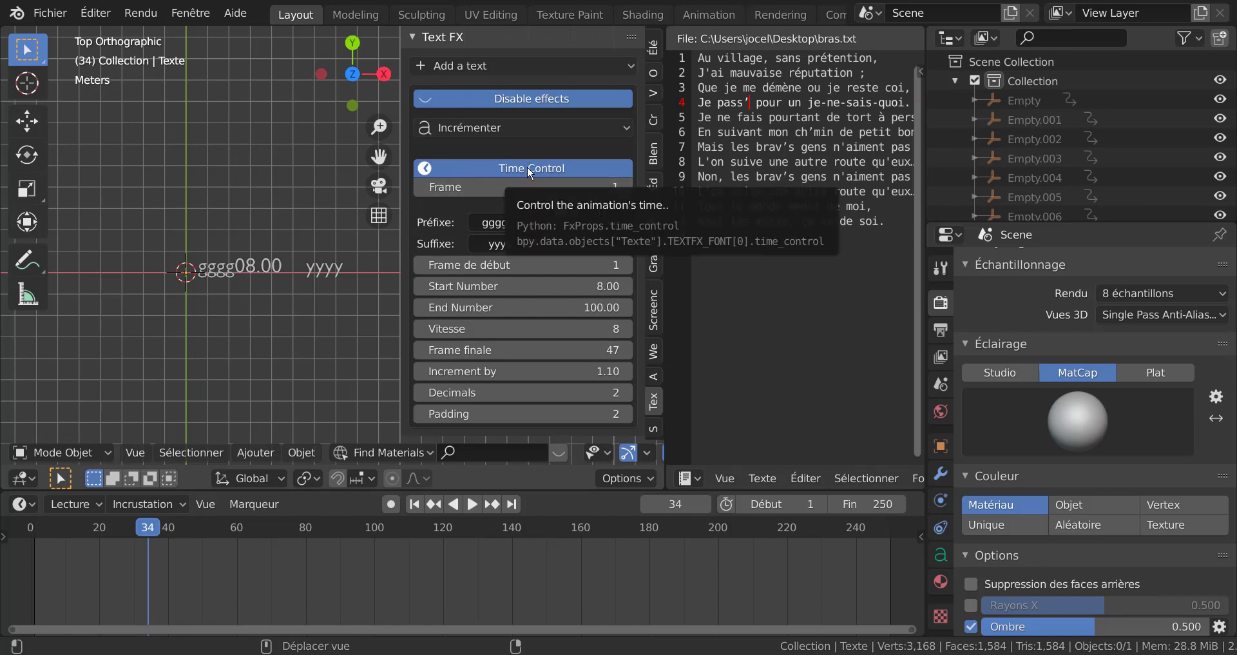
# Set the Incrémenter effect's Increment by value to 0.28, after trying 2.18.
pyautogui.moveTo(516, 371); pyautogui.dragTo(555, 371)
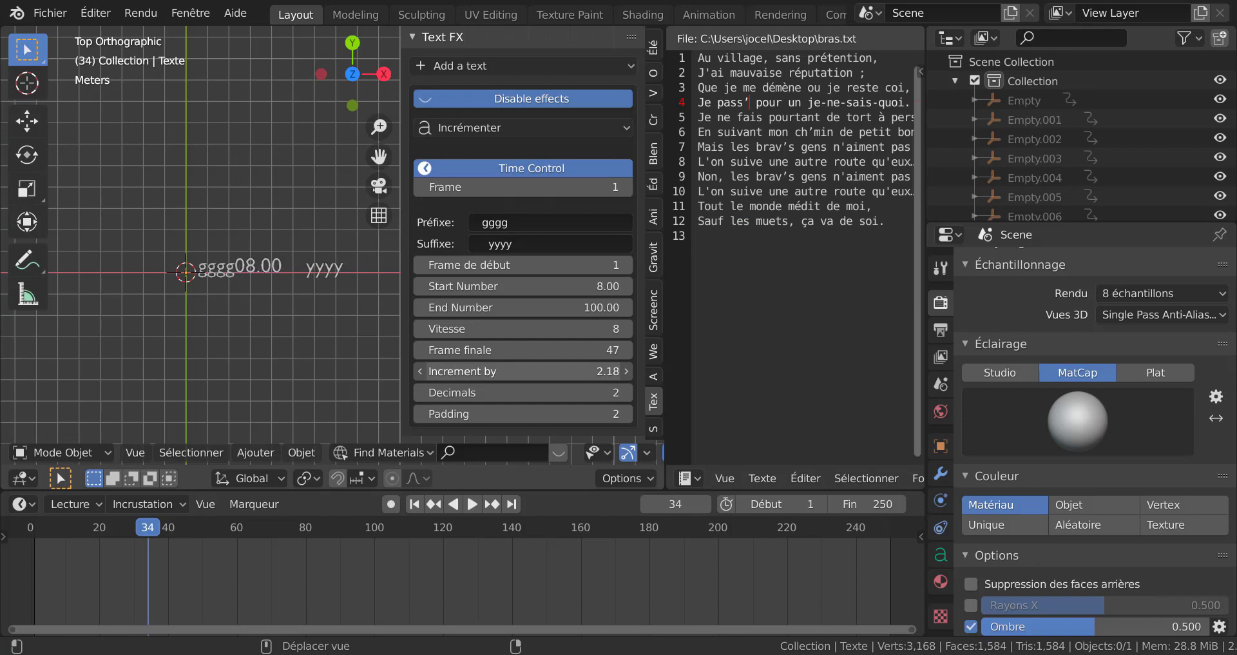
pyautogui.moveTo(544, 371); pyautogui.dragTo(488, 371)
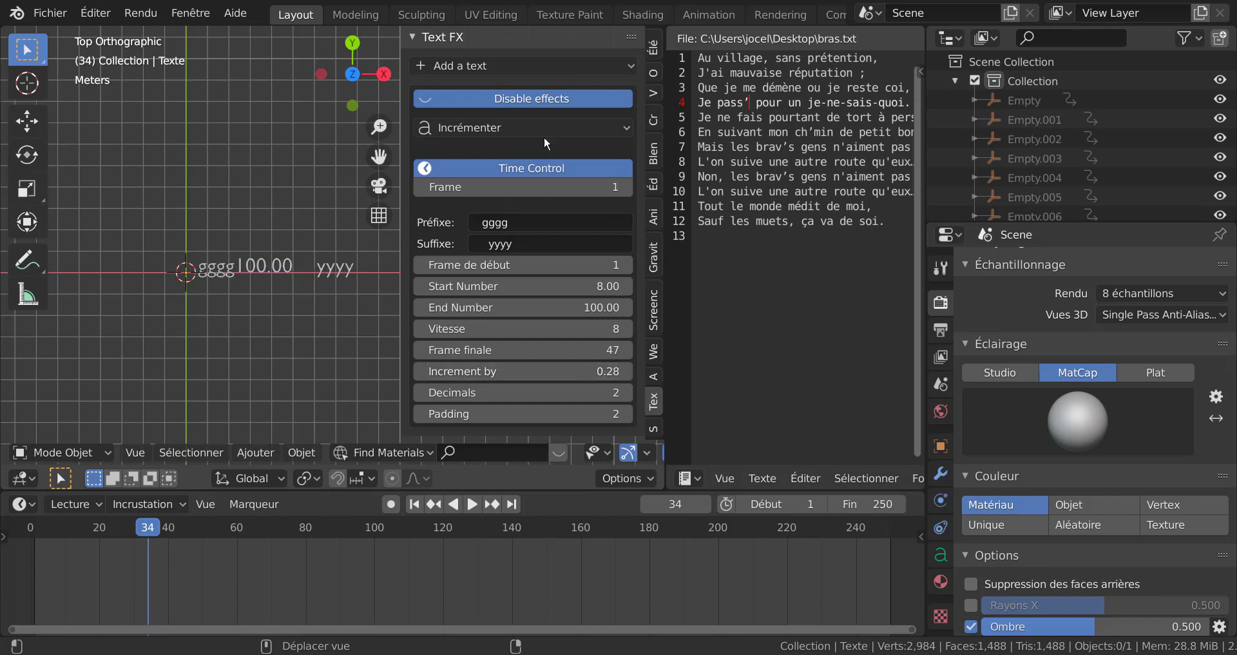
# Switch the text's effect from Incrémenter to Typewriter and use bras.txt as its source text.
pyautogui.click(491, 129)
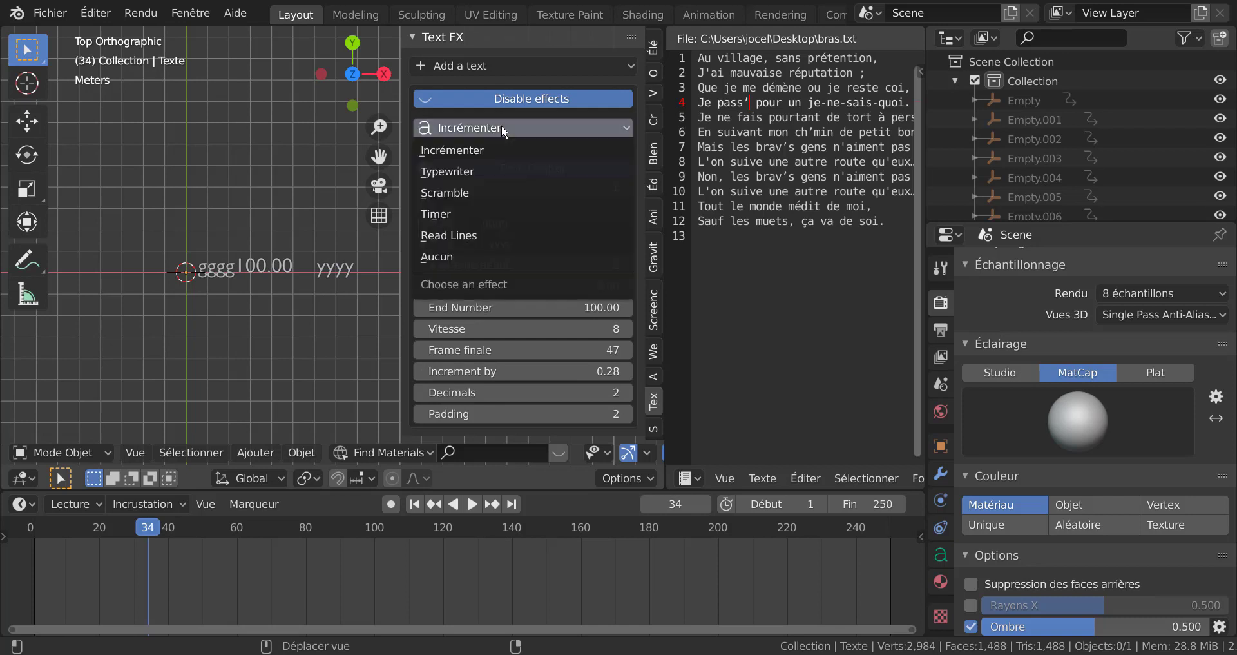
pyautogui.click(466, 170)
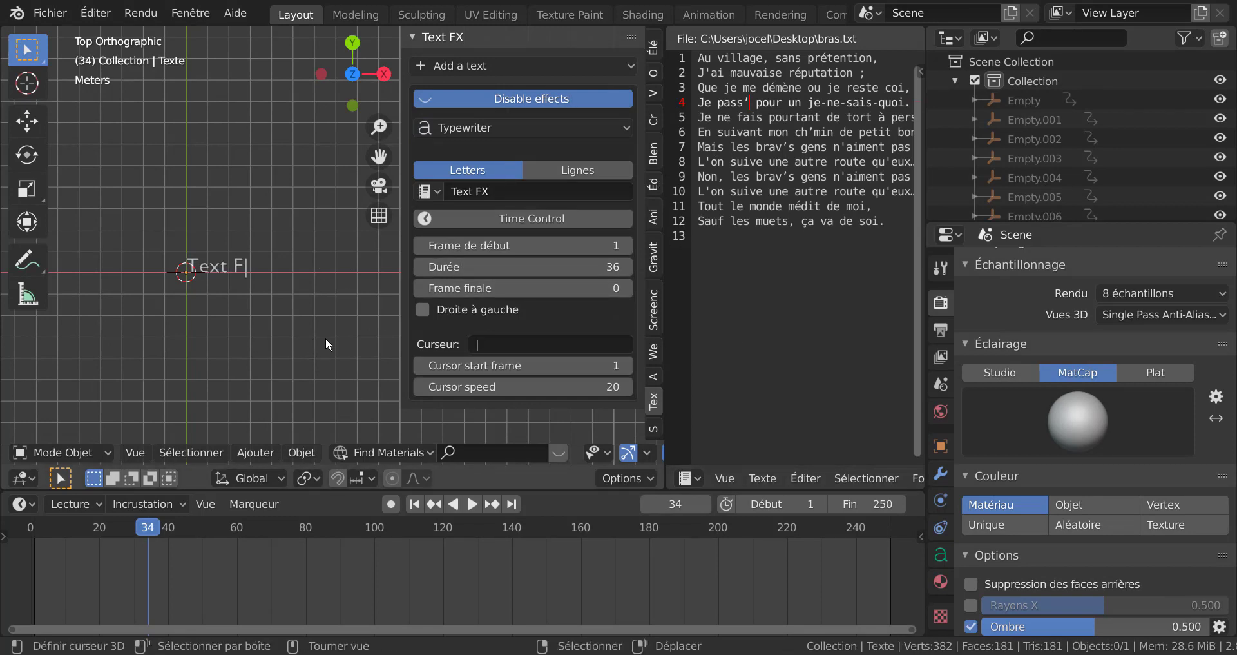
pyautogui.keyDown('shift'); pyautogui.moveTo(365, 314); pyautogui.dragTo(310, 312, button='middle'); pyautogui.keyUp('shift')
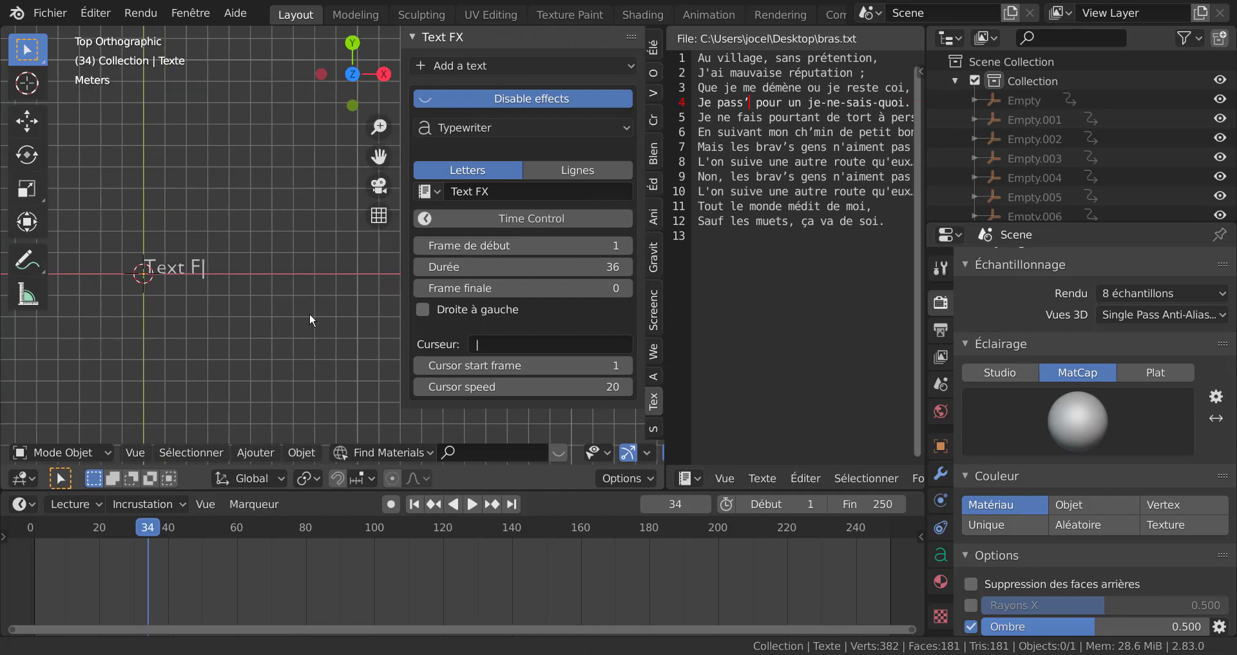
pyautogui.click(430, 192)
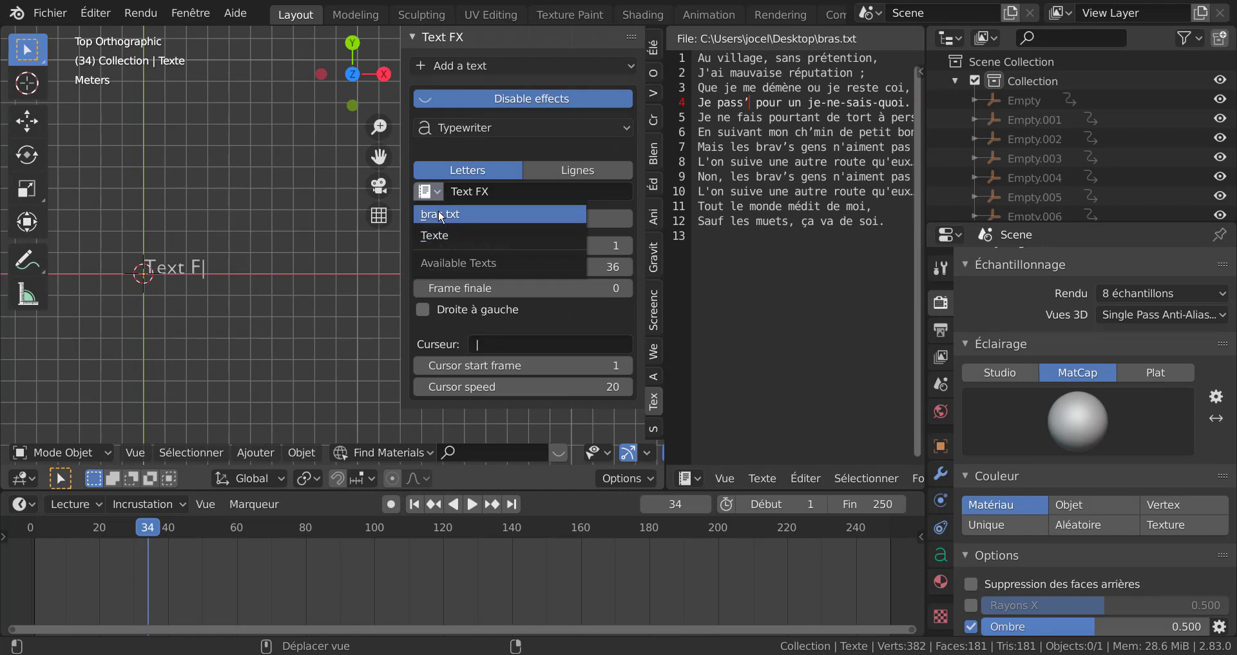
pyautogui.click(439, 209)
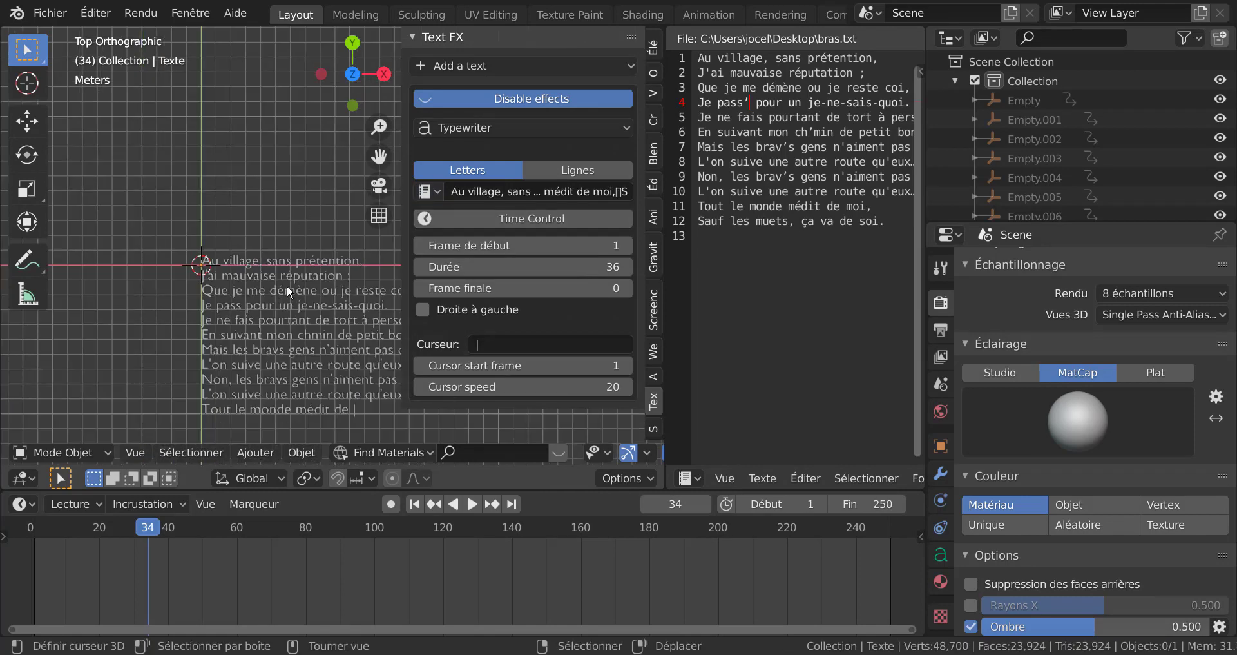
pyautogui.keyDown('shift'); pyautogui.moveTo(250, 181); pyautogui.dragTo(221, 157, button='middle'); pyautogui.keyUp('shift')
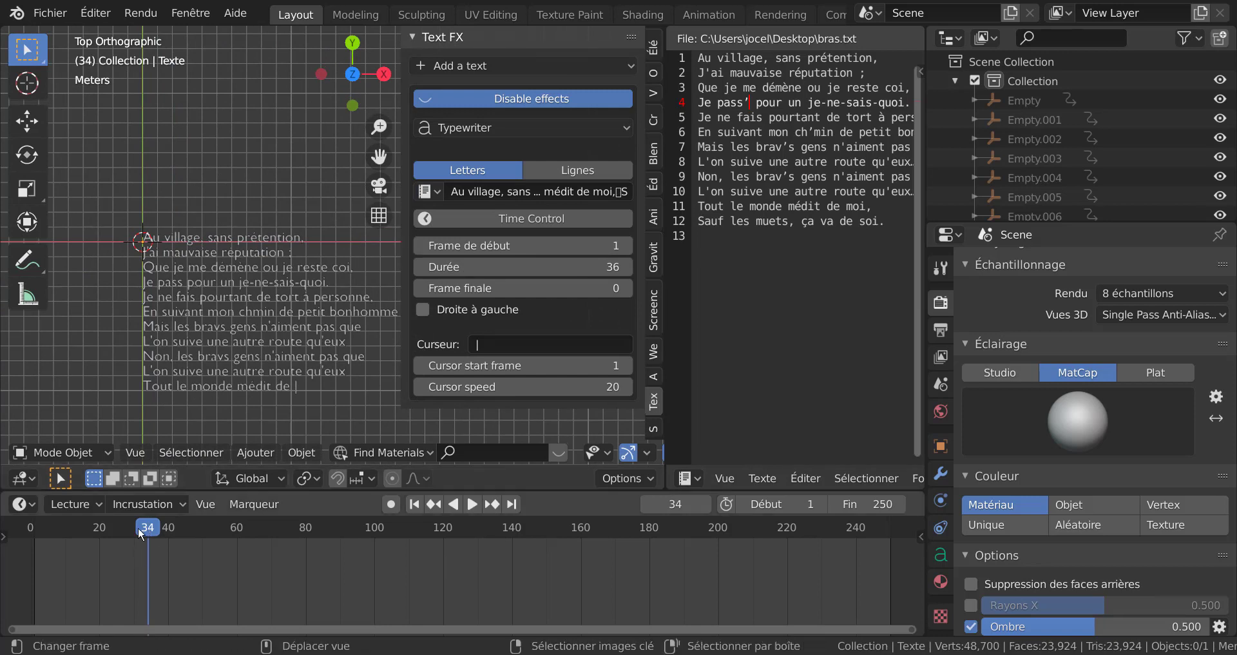
# Play the Typewriter animation from frame 0 and widen the 3D viewport to make room for the whole poem.
pyautogui.moveTo(138, 529); pyautogui.dragTo(29, 551)
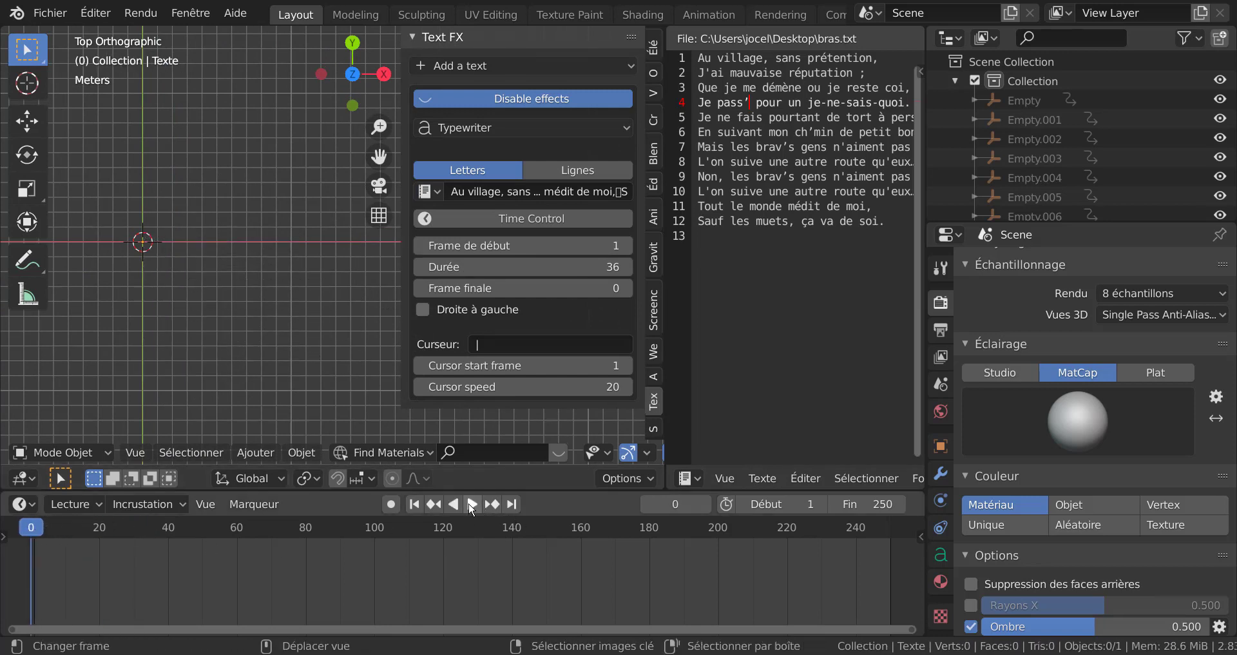
pyautogui.click(472, 505)
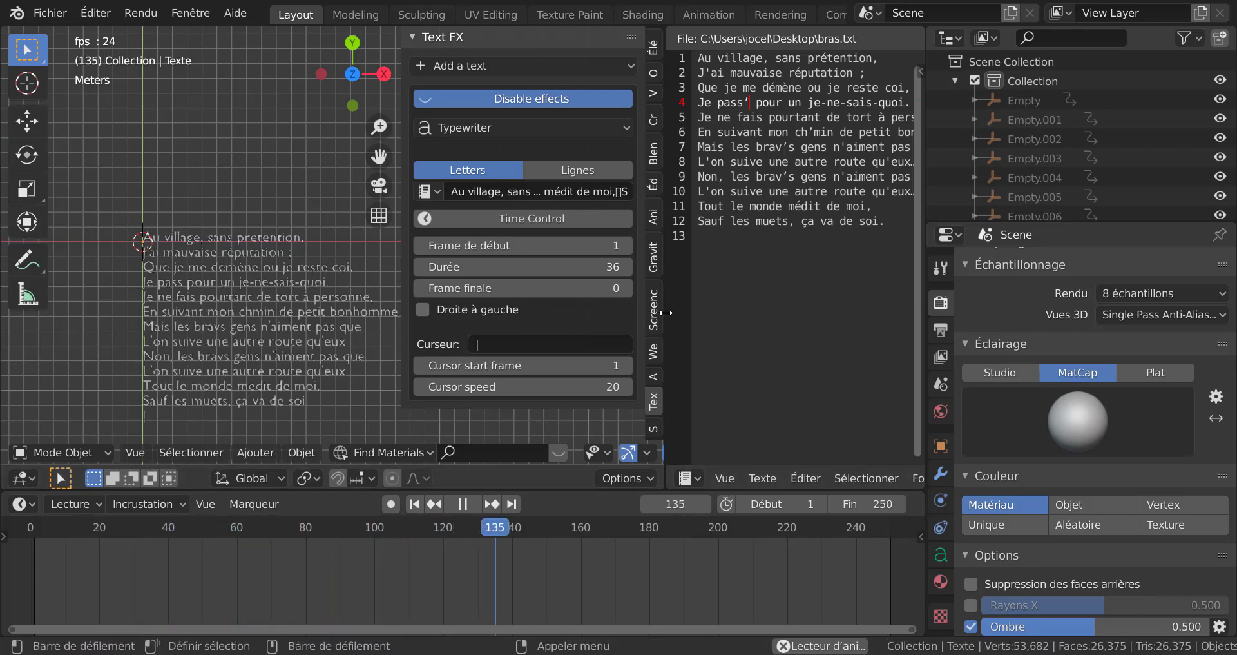
pyautogui.moveTo(666, 313); pyautogui.dragTo(813, 313)
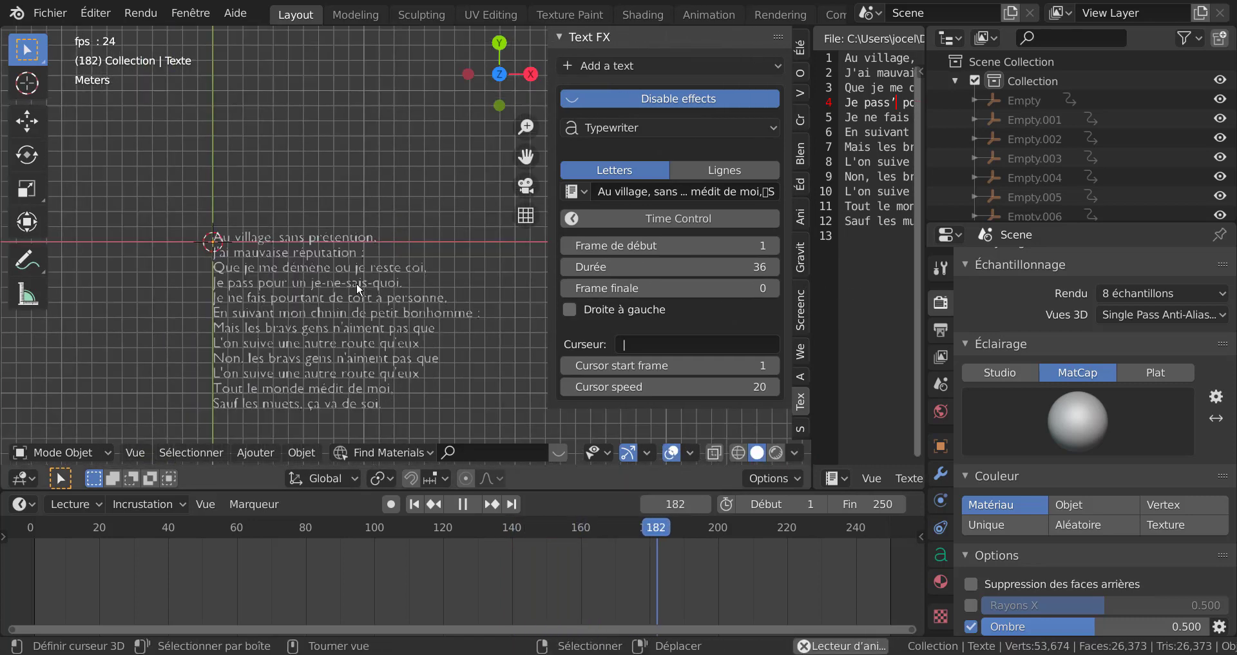
pyautogui.keyDown('shift'); pyautogui.moveTo(357, 284); pyautogui.dragTo(342, 227, button='middle'); pyautogui.keyUp('shift')
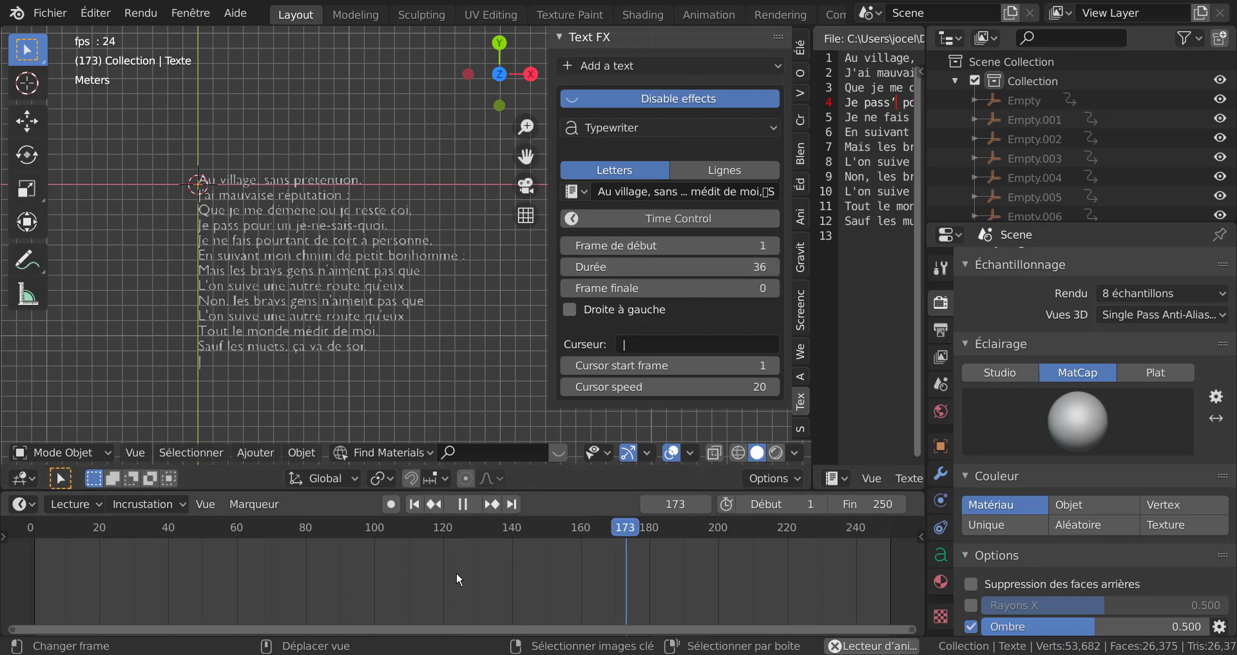
# Replay the Typewriter animation from frame 0 to check its speed, and return to the start frame.
pyautogui.press('space')
pyautogui.press('space')
pyautogui.moveTo(688, 541); pyautogui.dragTo(34, 609)
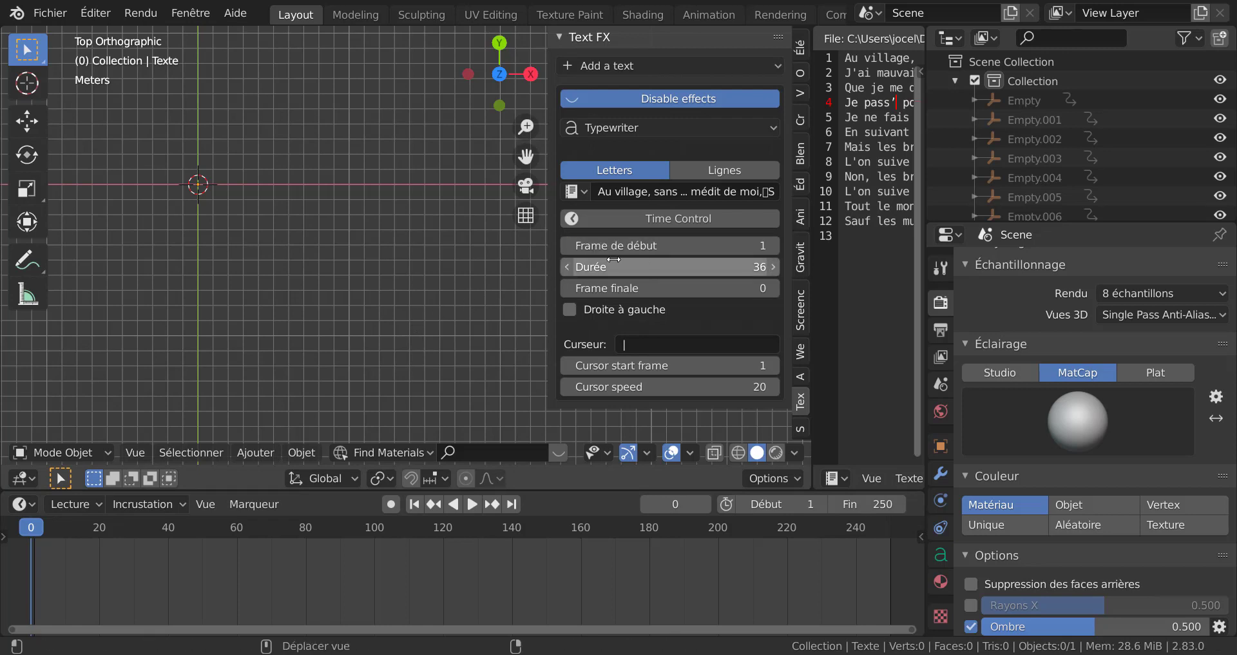
pyautogui.press('space')
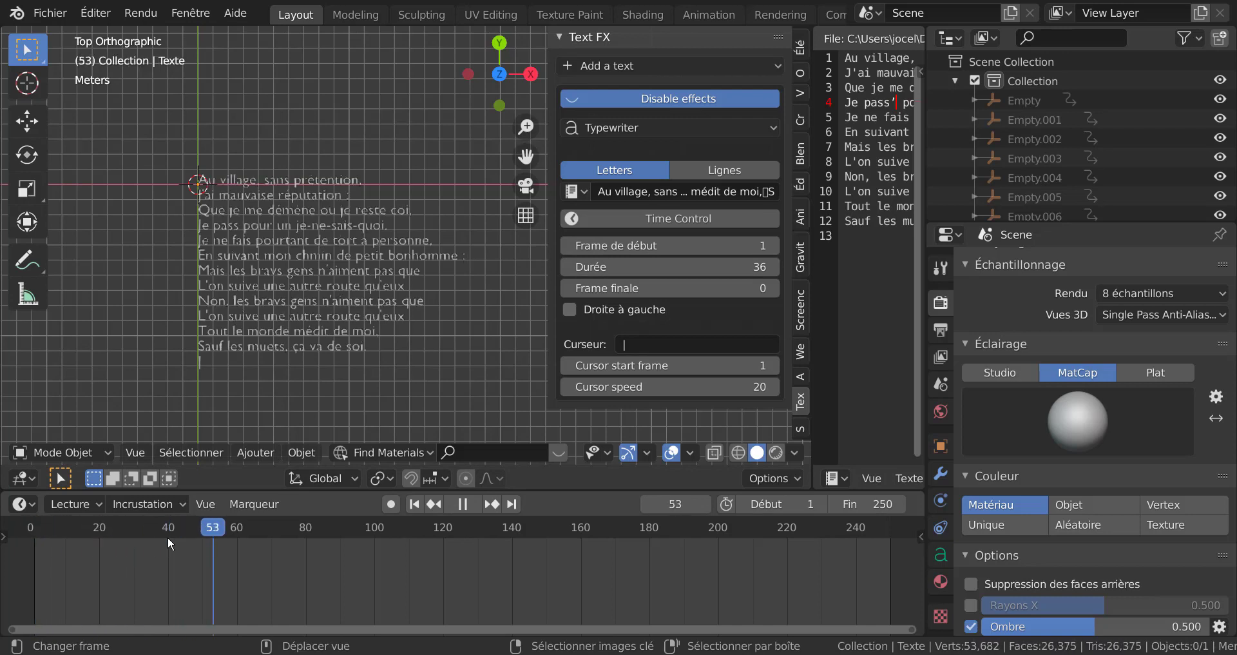
pyautogui.press('Escape')
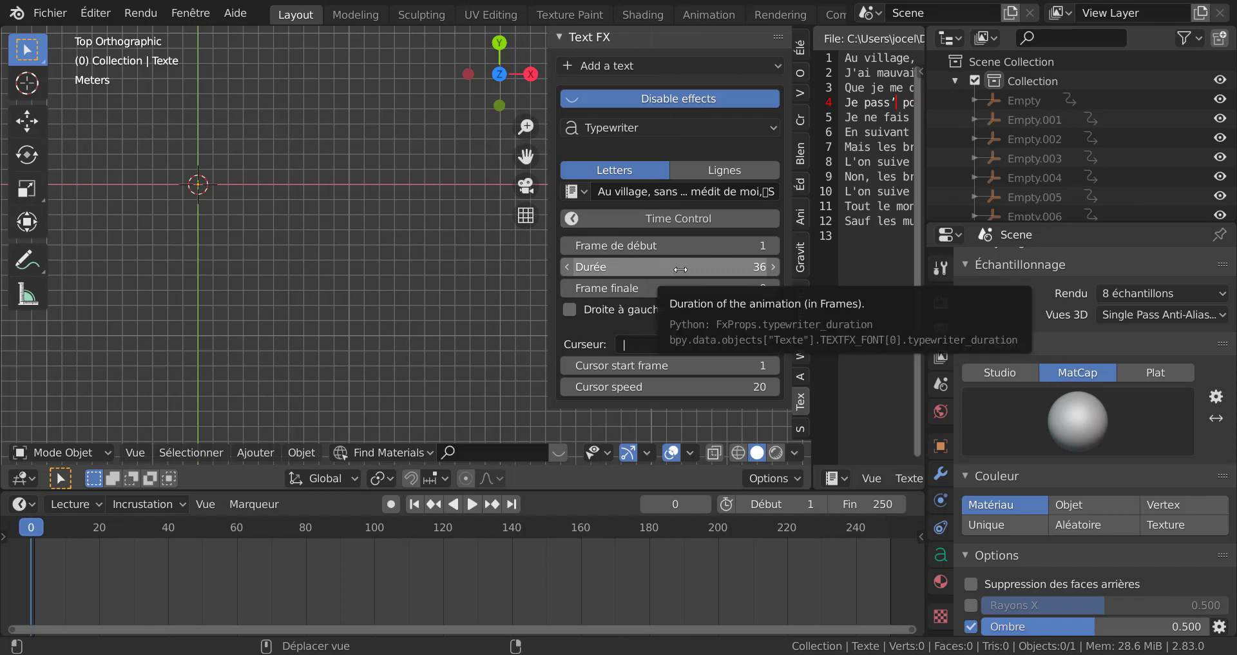
# Set the Typewriter effect's Durée to 1000 and the scene's end frame to 1000.
pyautogui.click(681, 269)
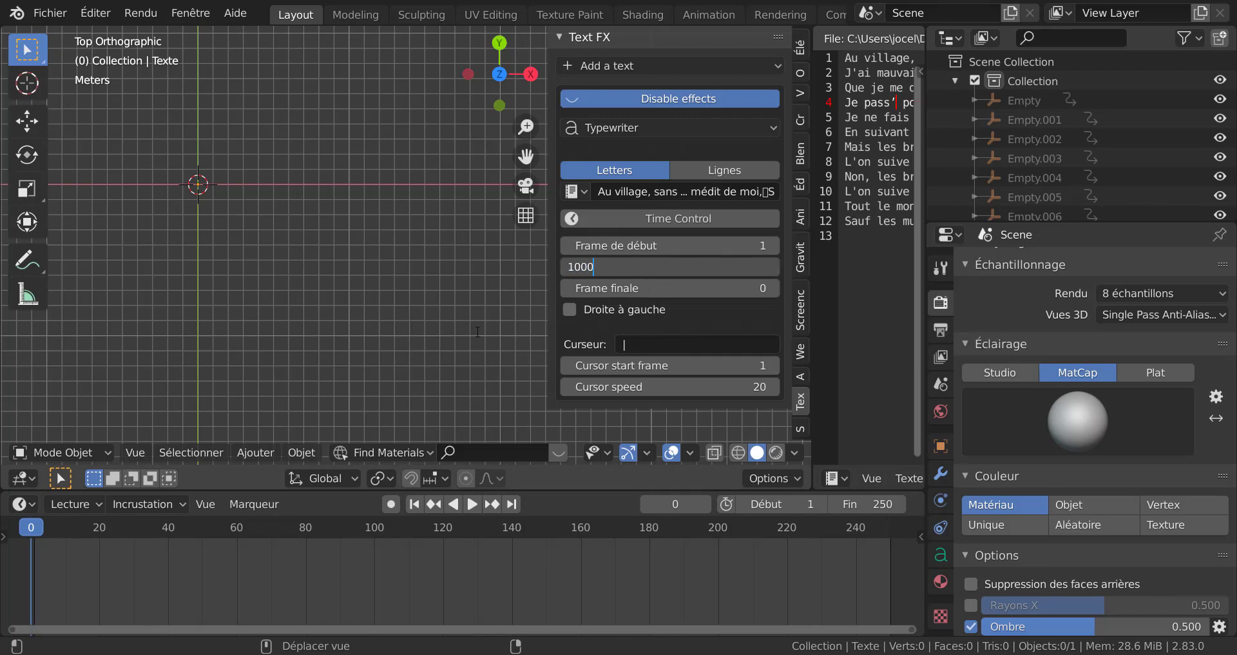
pyautogui.press('Return')
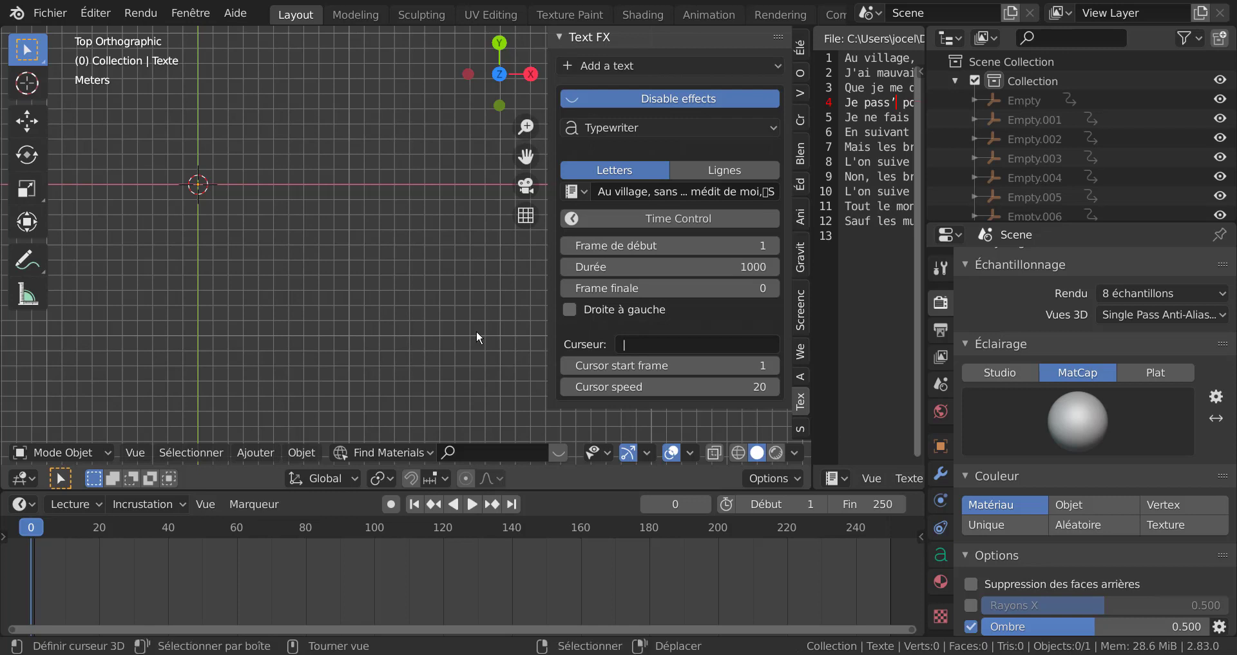
pyautogui.click(867, 505)
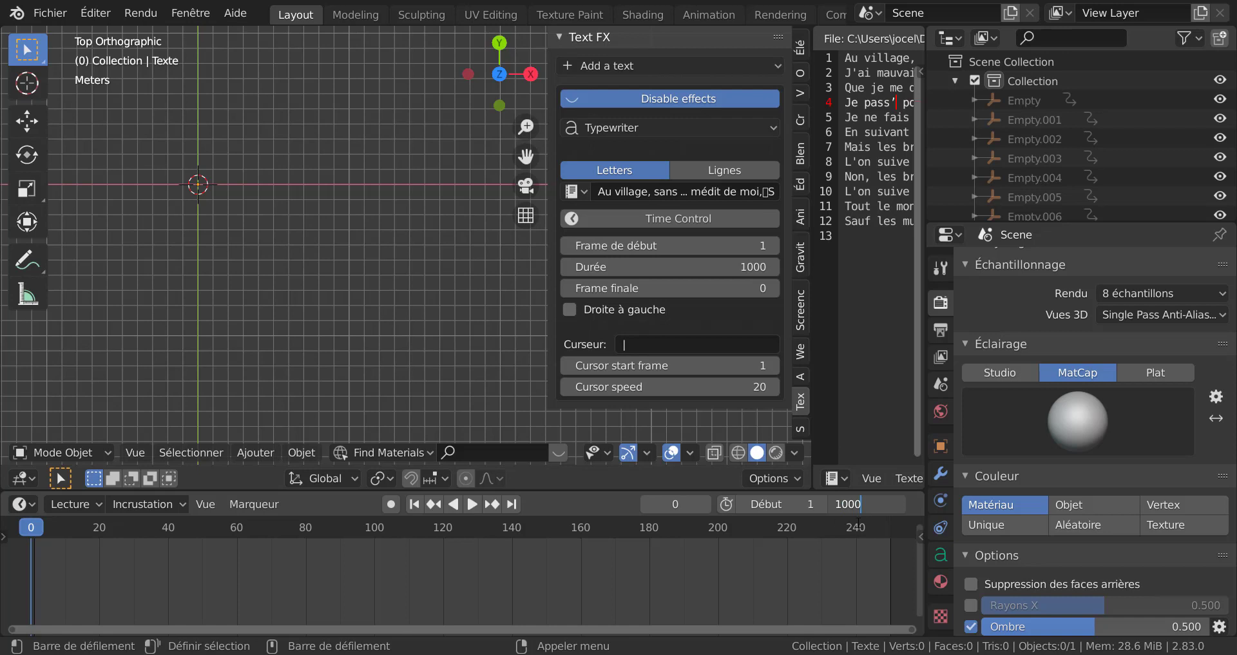
pyautogui.write('1000')
pyautogui.press('Return')
pyautogui.scroll(-8, 609, 578)
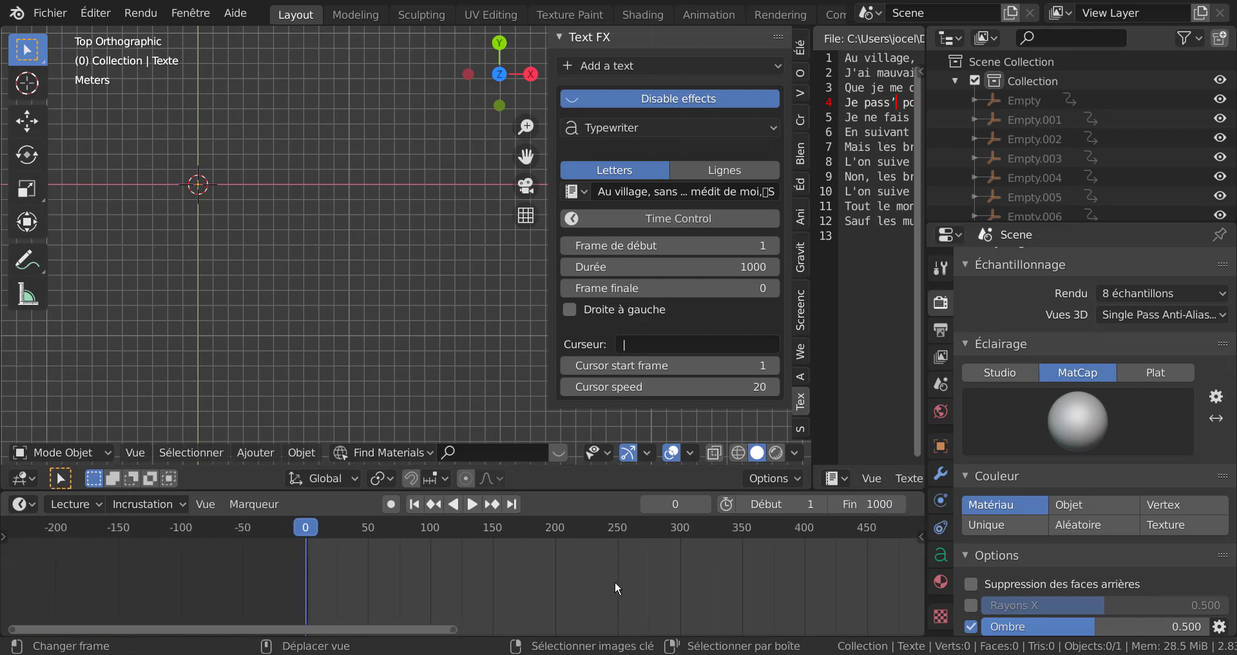
pyautogui.scroll(-2, 780, 527)
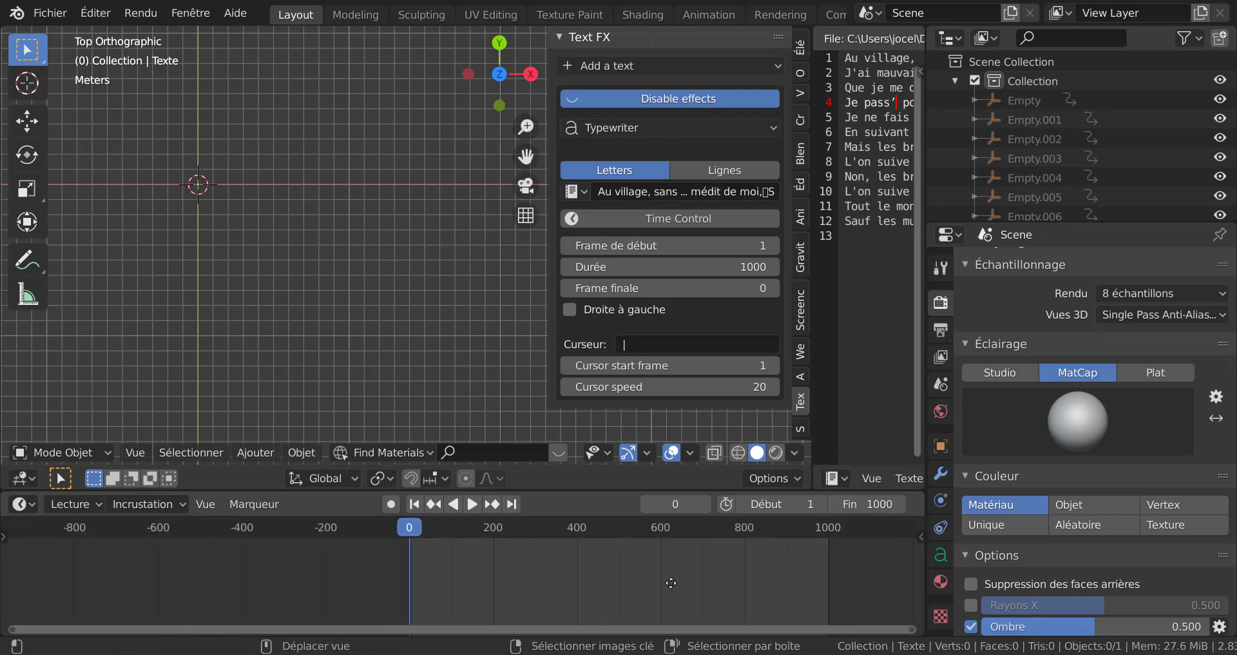
pyautogui.moveTo(671, 582)
pyautogui.mouseDown(button='middle')
pyautogui.moveTo(486, 575)
pyautogui.moveTo(544, 569)
pyautogui.mouseUp(button='middle')
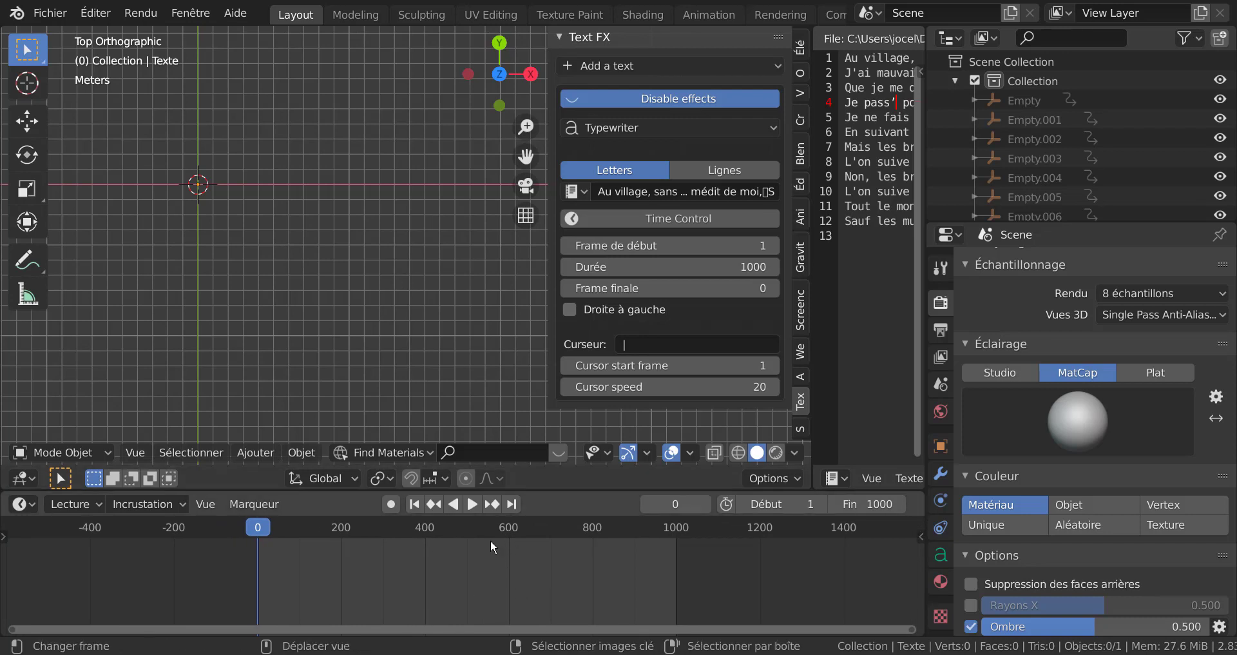
# Play the lengthened Typewriter animation and widen the text editor temporarily to compare the output with the source poem.
pyautogui.click(473, 504)
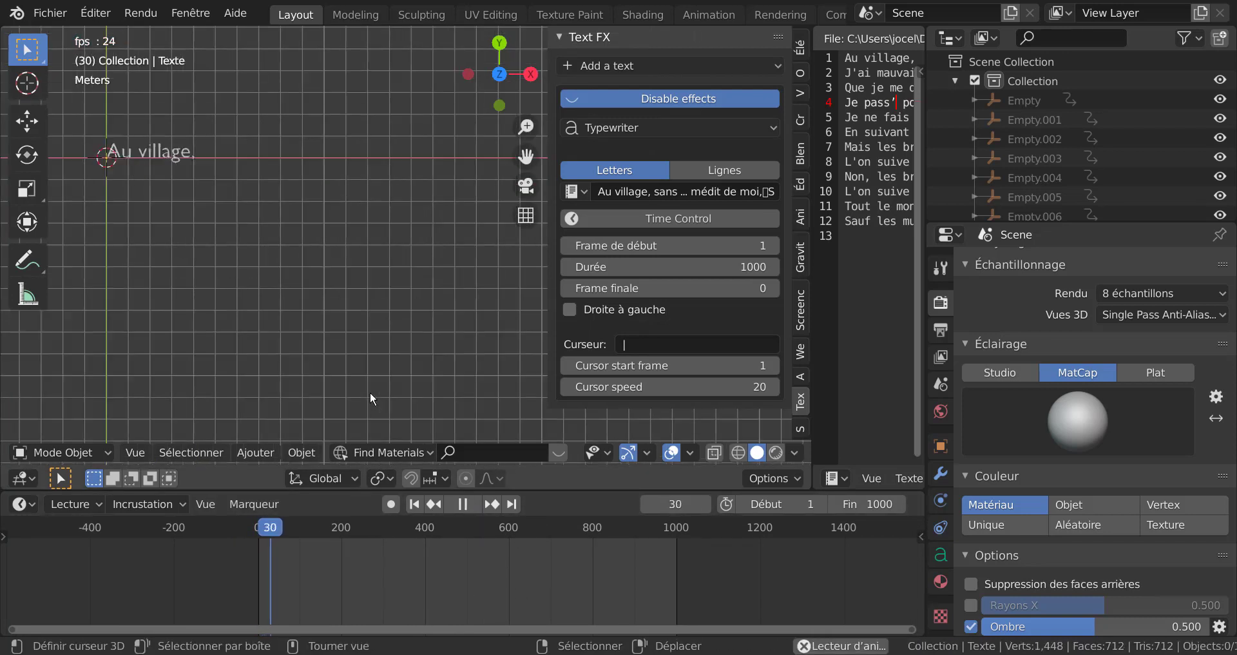
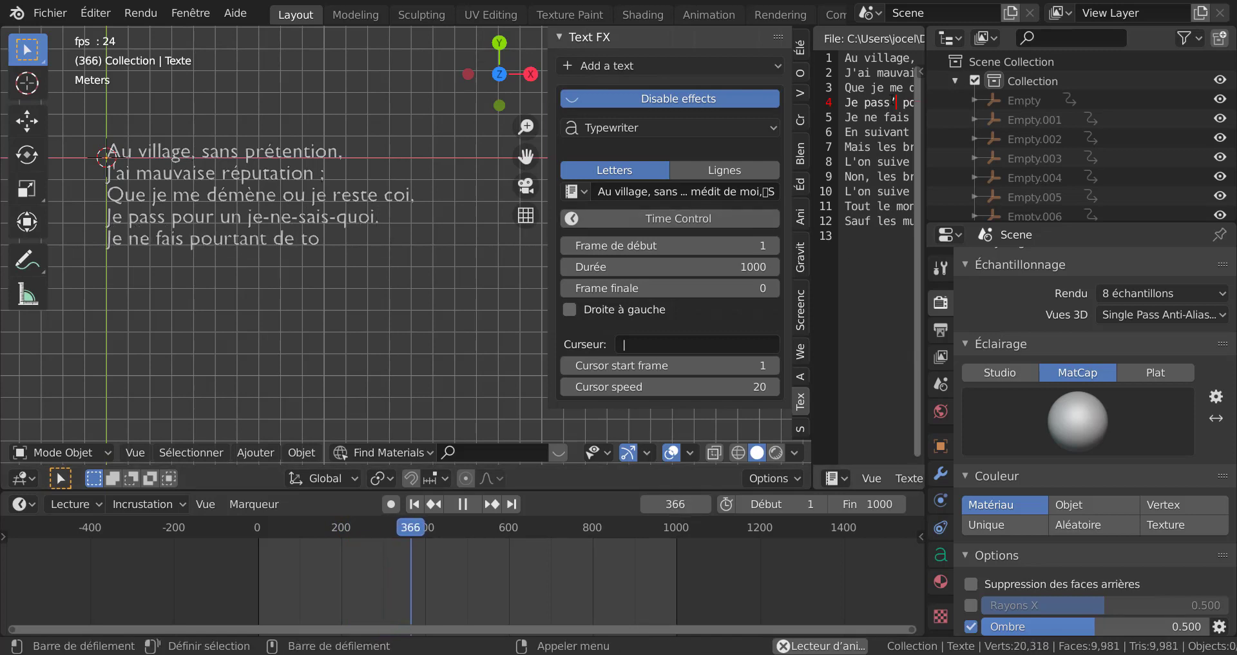
pyautogui.moveTo(926, 125); pyautogui.dragTo(1132, 124)
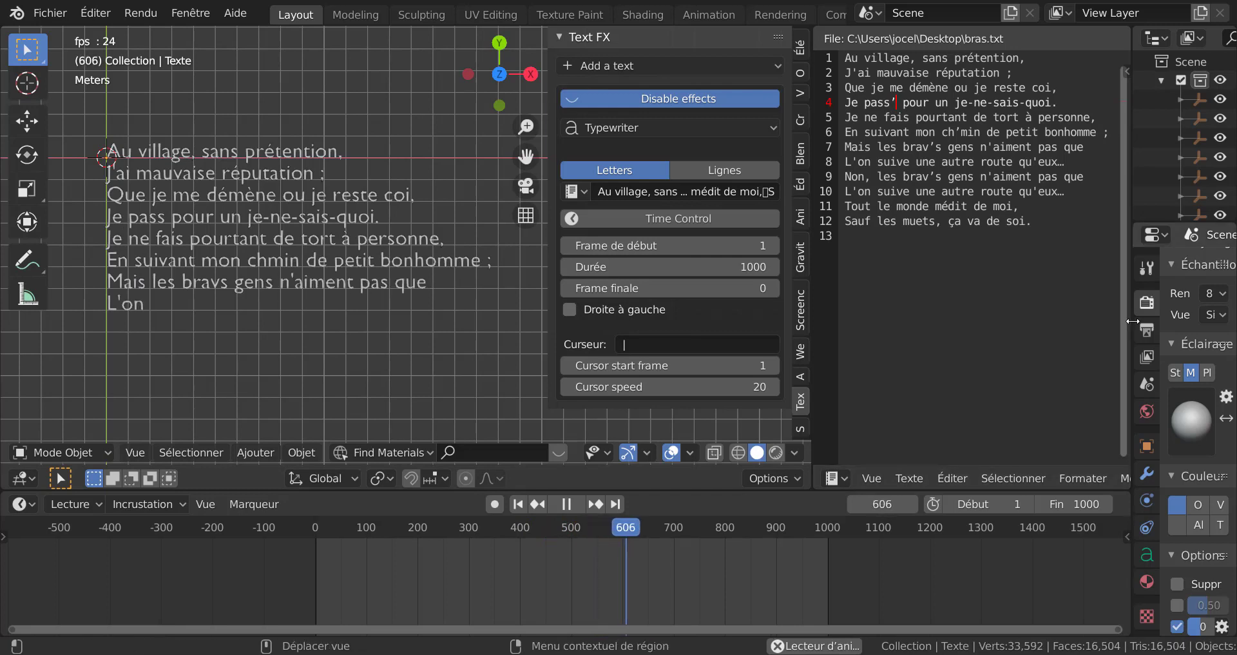
pyautogui.moveTo(1134, 321); pyautogui.dragTo(955, 346)
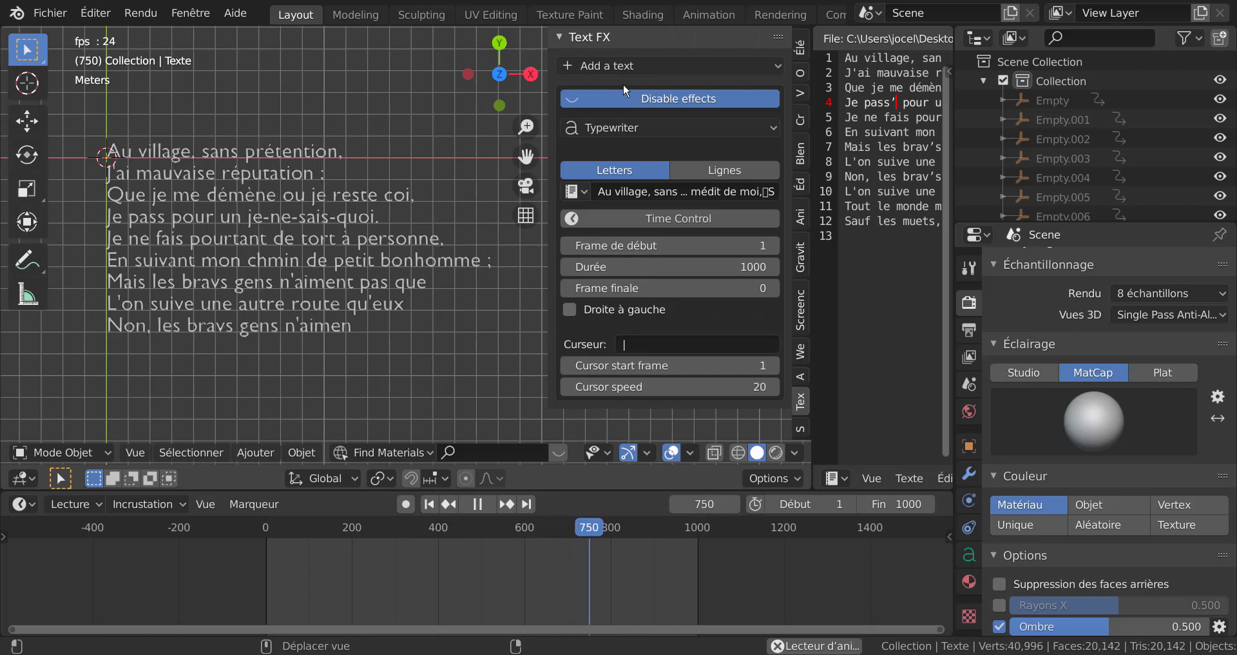
# Set the text object's Standard font to ALGER.TTF from the D:\Fonts 2 folder and inspect the lettering during playback.
pyautogui.scroll(-5, 1064, 483)
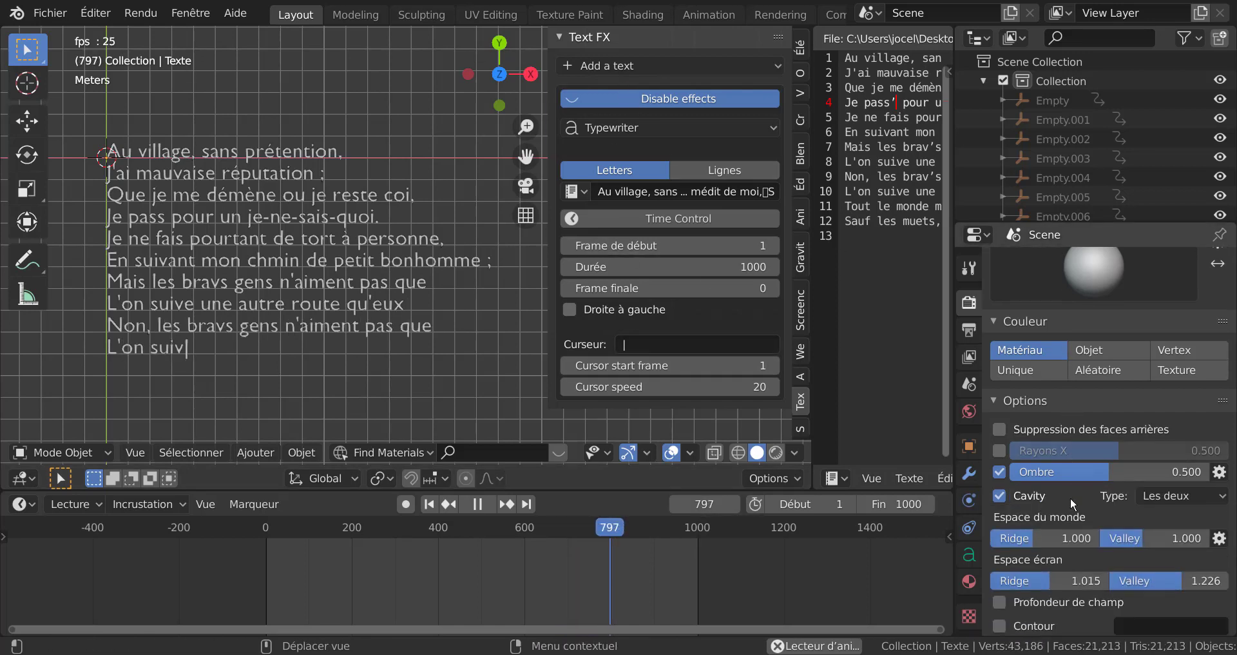
pyautogui.click(969, 554)
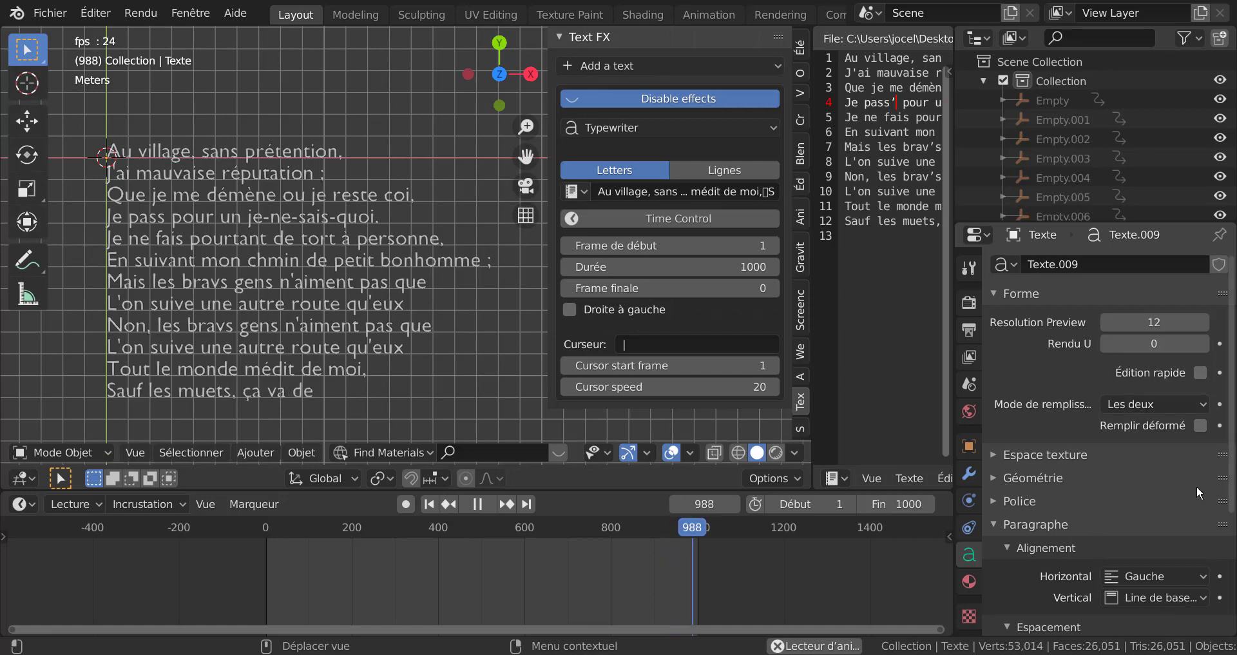
pyautogui.scroll(-5, 1031, 526)
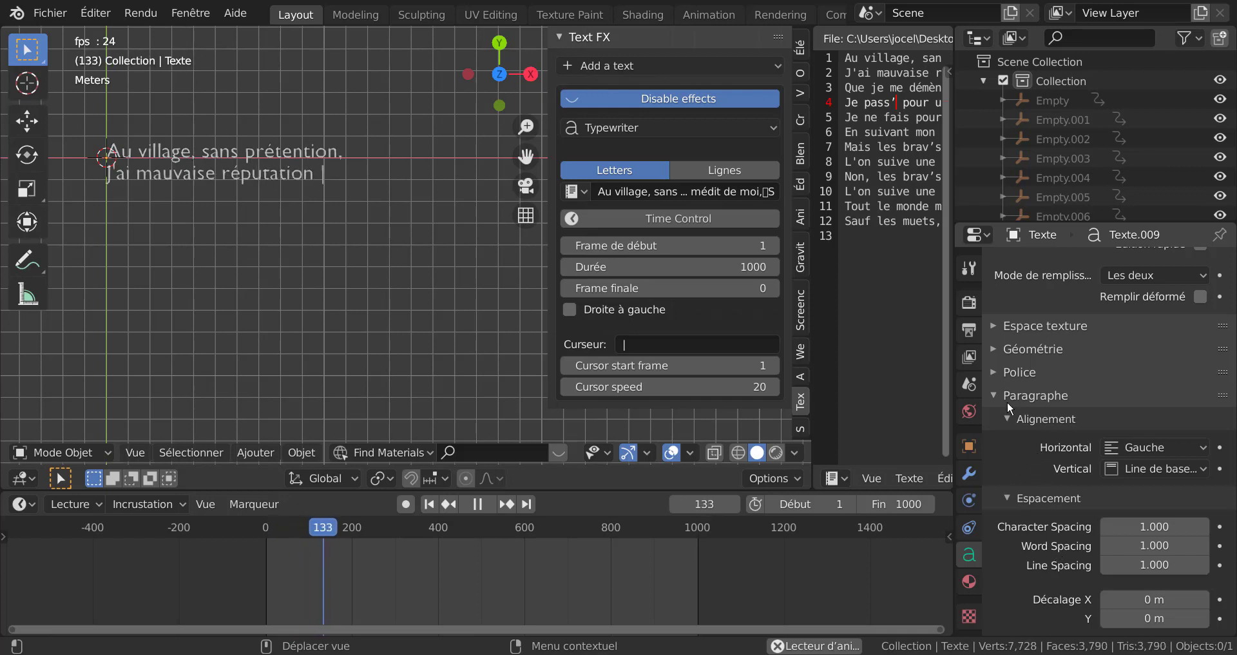
pyautogui.click(997, 370)
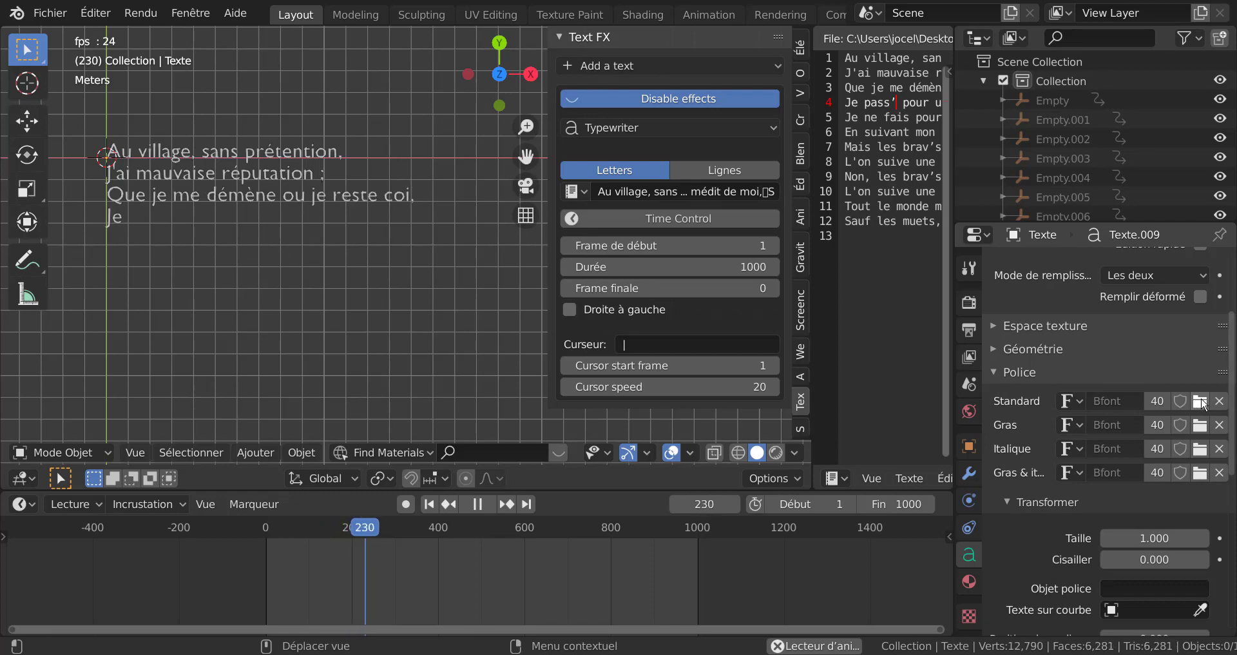
pyautogui.click(1200, 402)
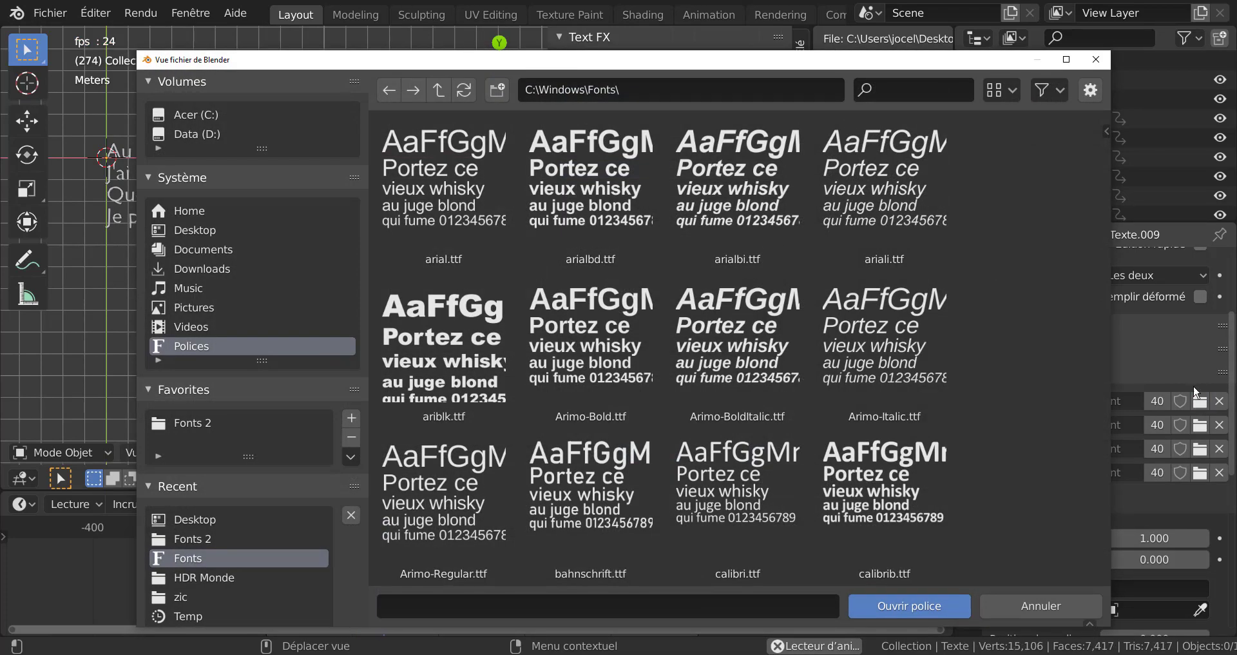
pyautogui.click(187, 423)
pyautogui.scroll(-3, 643, 397)
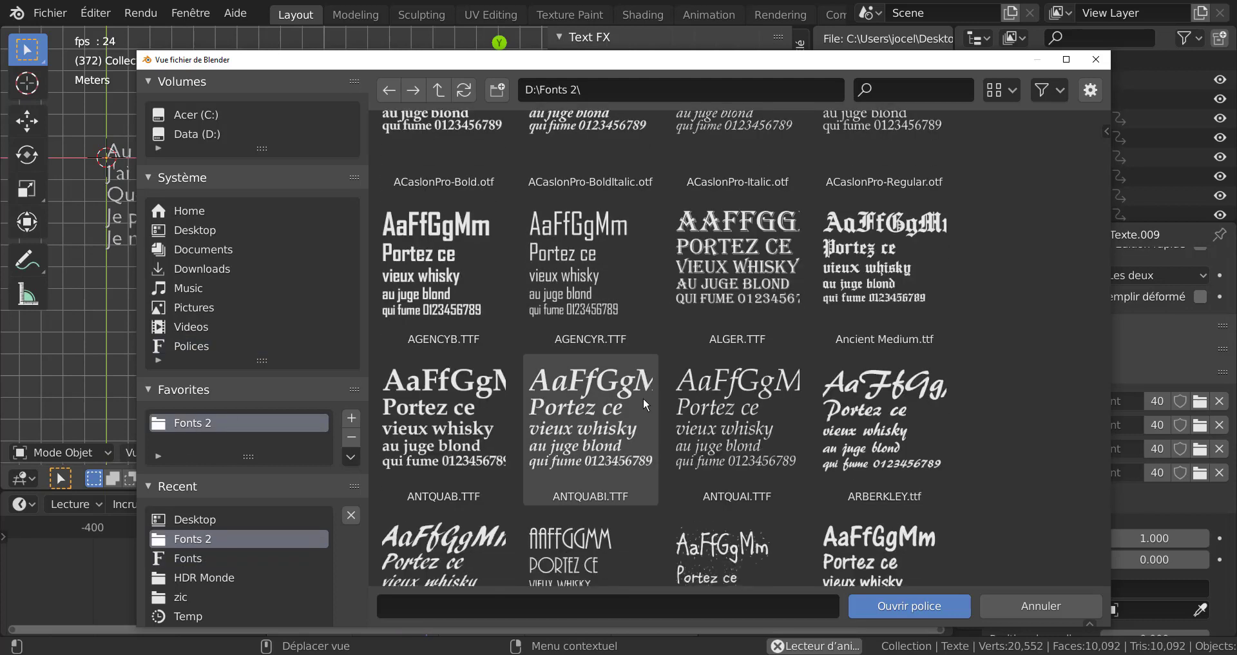
pyautogui.click(740, 249)
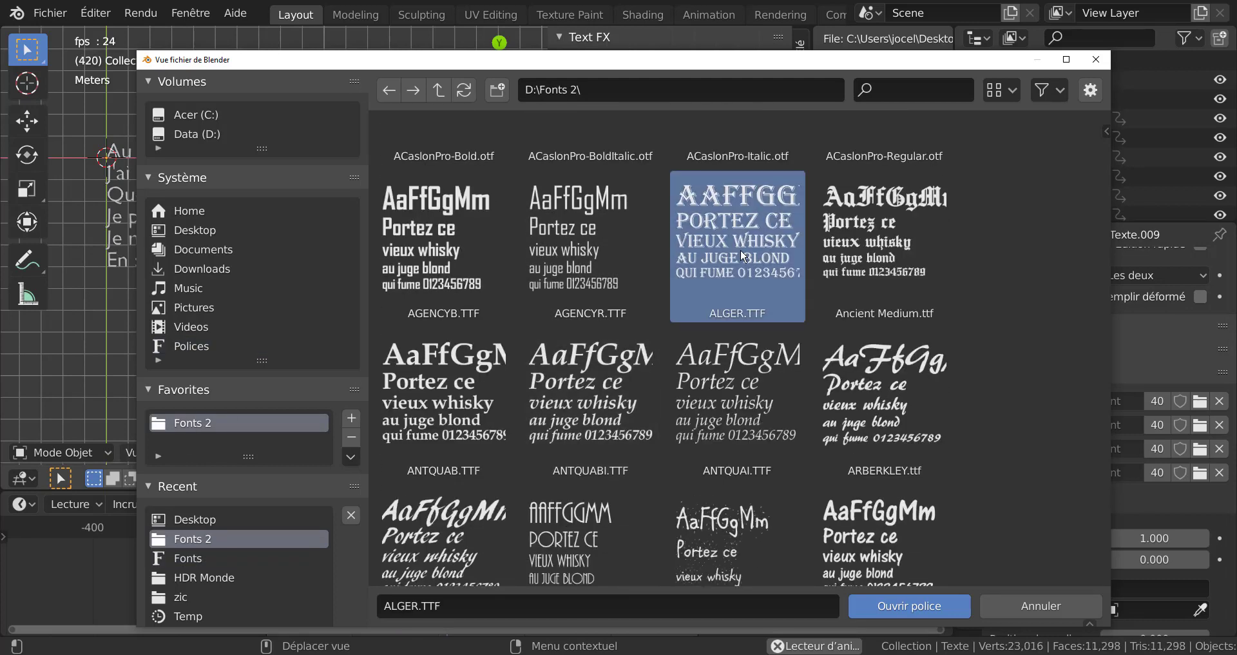
pyautogui.click(899, 608)
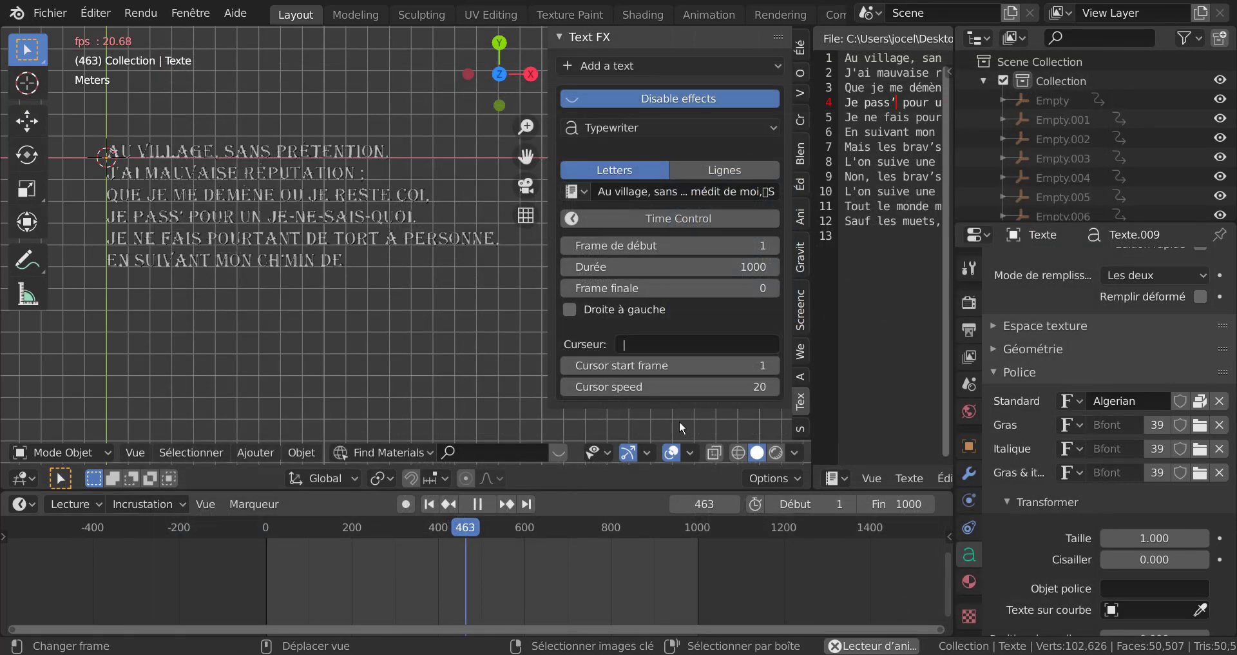
pyautogui.scroll(2, 432, 320)
pyautogui.moveTo(439, 319); pyautogui.dragTo(450, 361, button='middle')
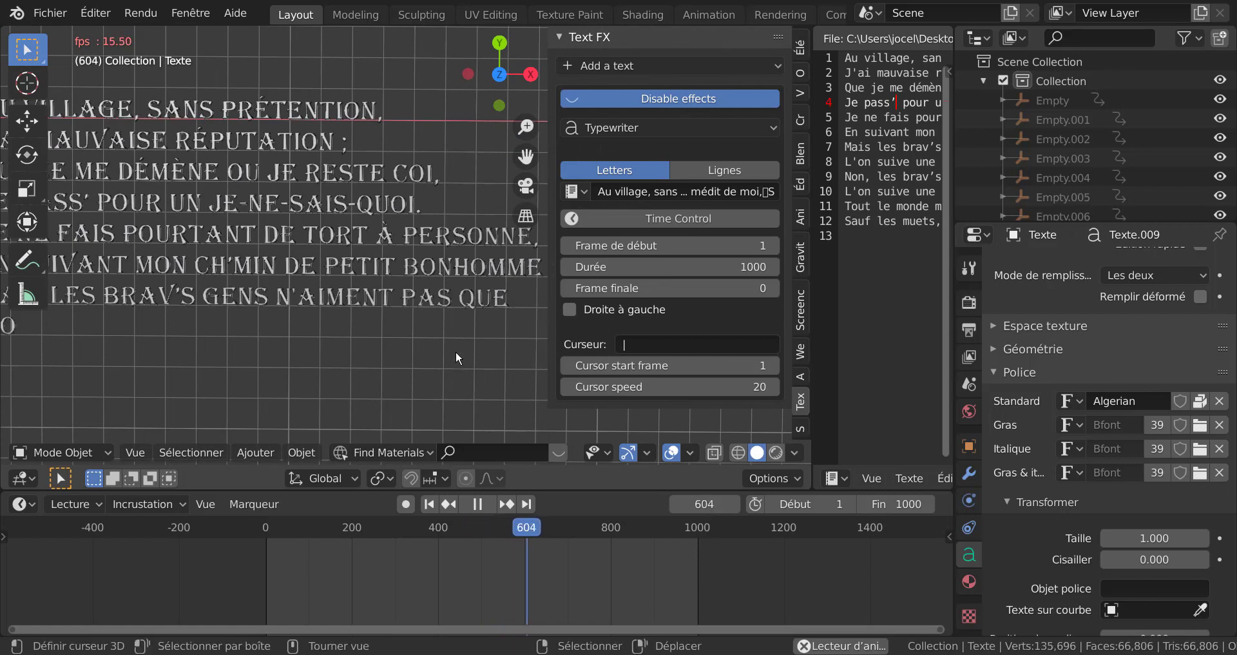
pyautogui.keyDown('shift'); pyautogui.moveTo(320, 352); pyautogui.dragTo(420, 356, button='middle'); pyautogui.keyUp('shift')
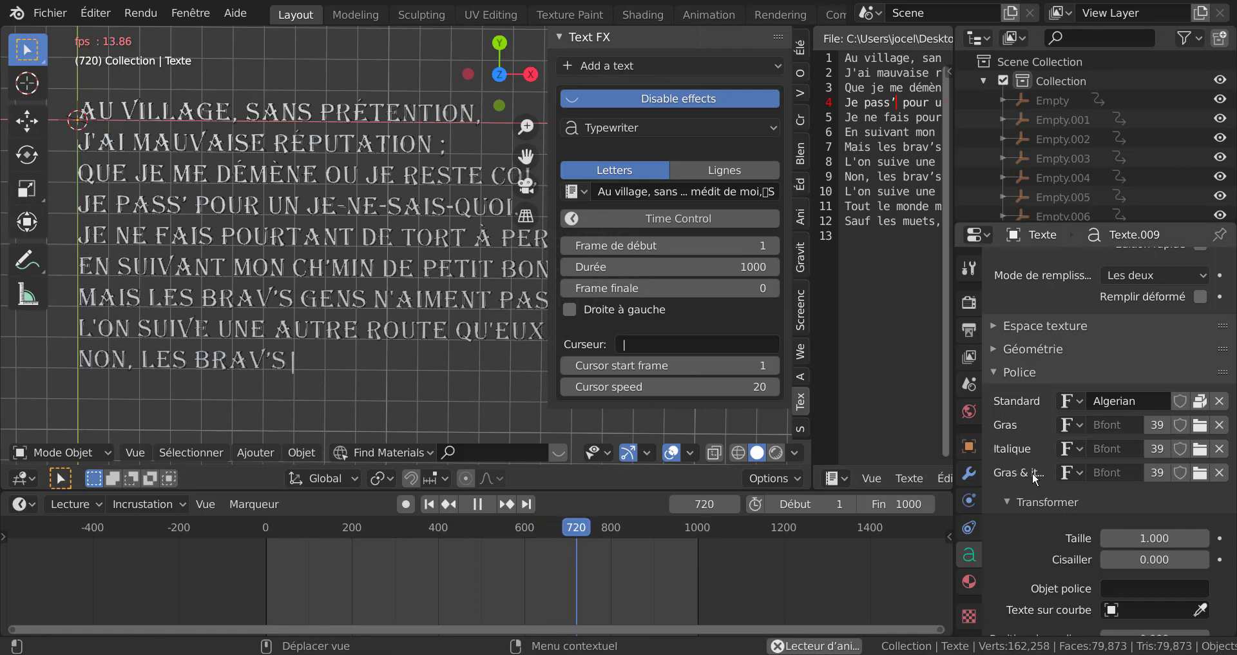
# Switch the text's Standard font to Bfont, and replace it with arial.ttf from C:\Windows\Fonts\.
pyautogui.click(1072, 401)
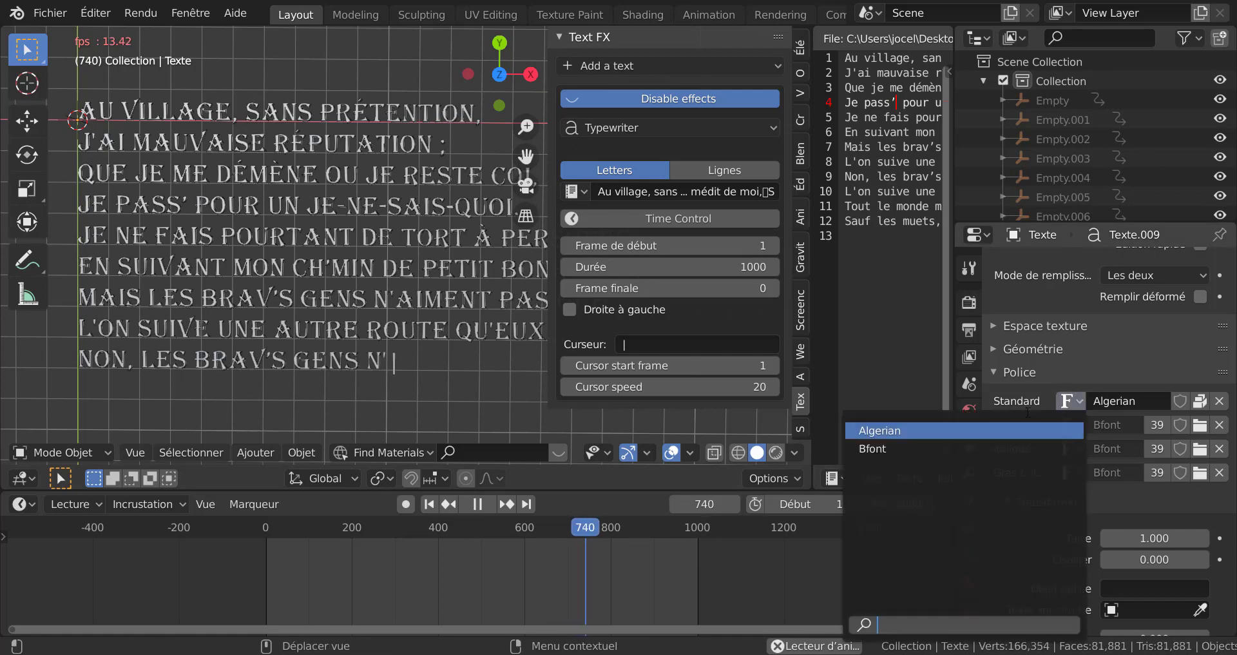
pyautogui.click(911, 449)
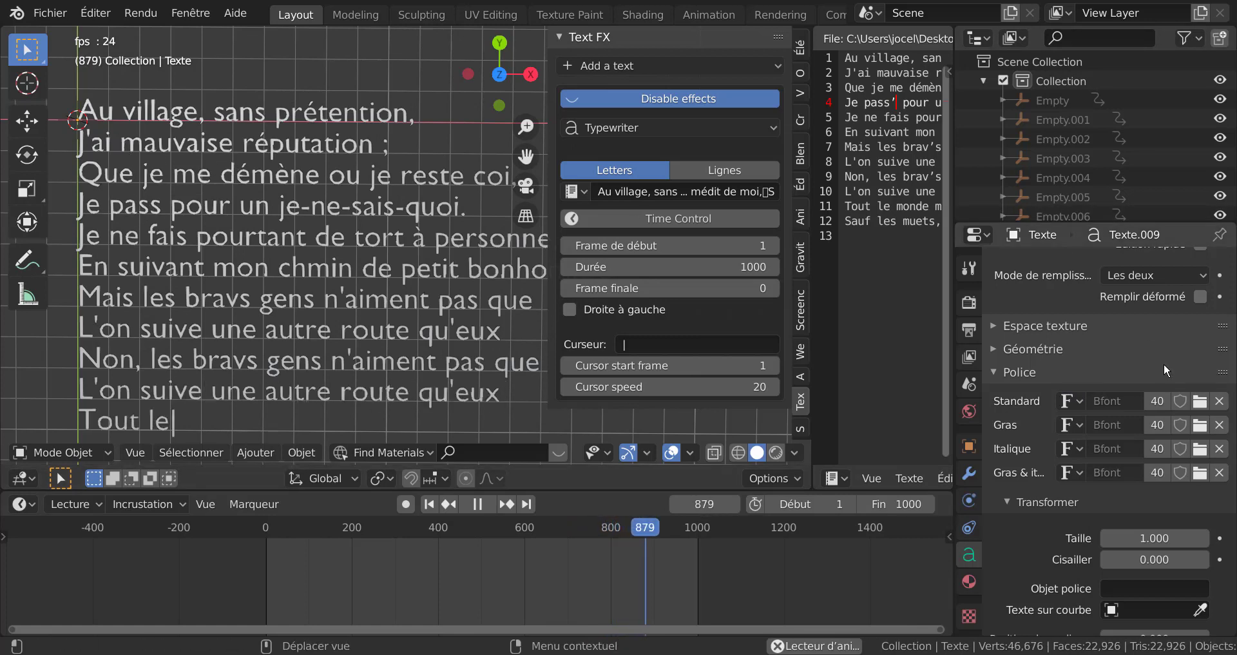
pyautogui.click(1201, 402)
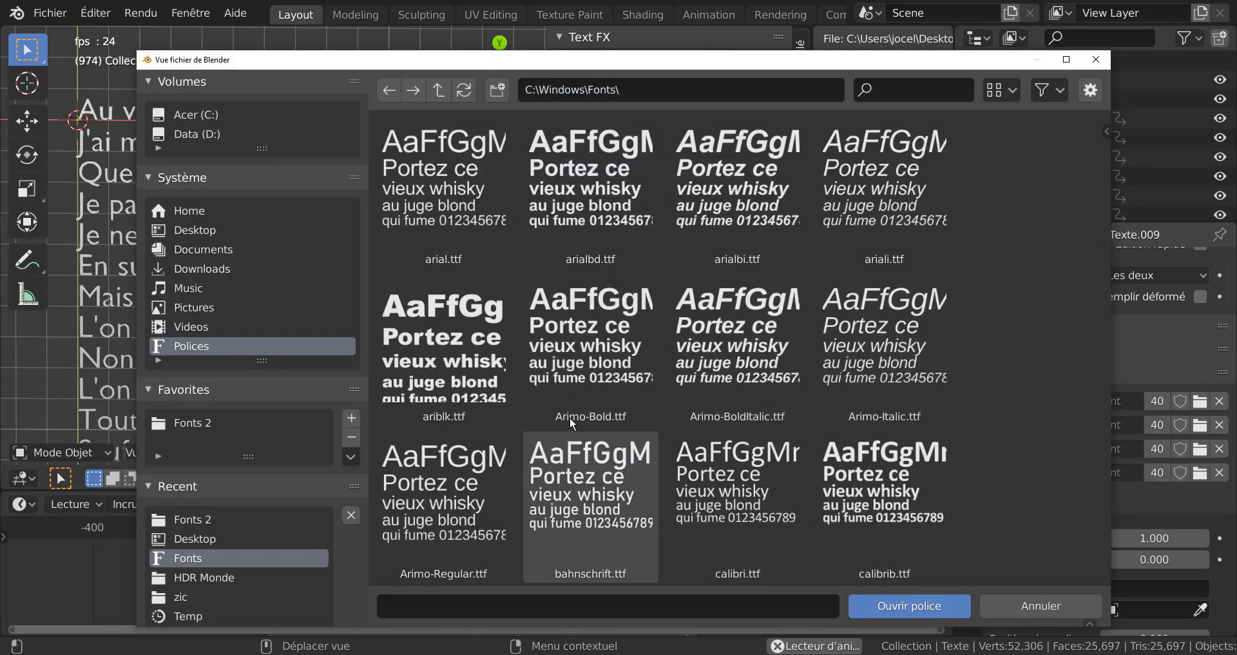
pyautogui.click(431, 203)
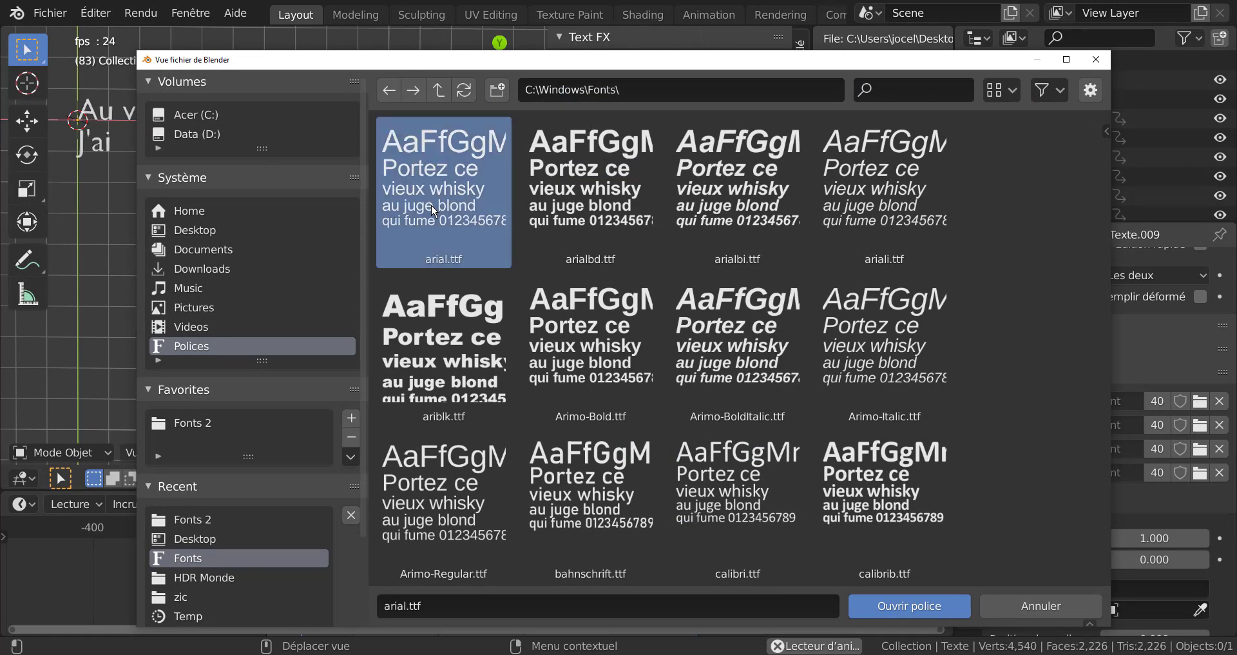
pyautogui.click(923, 611)
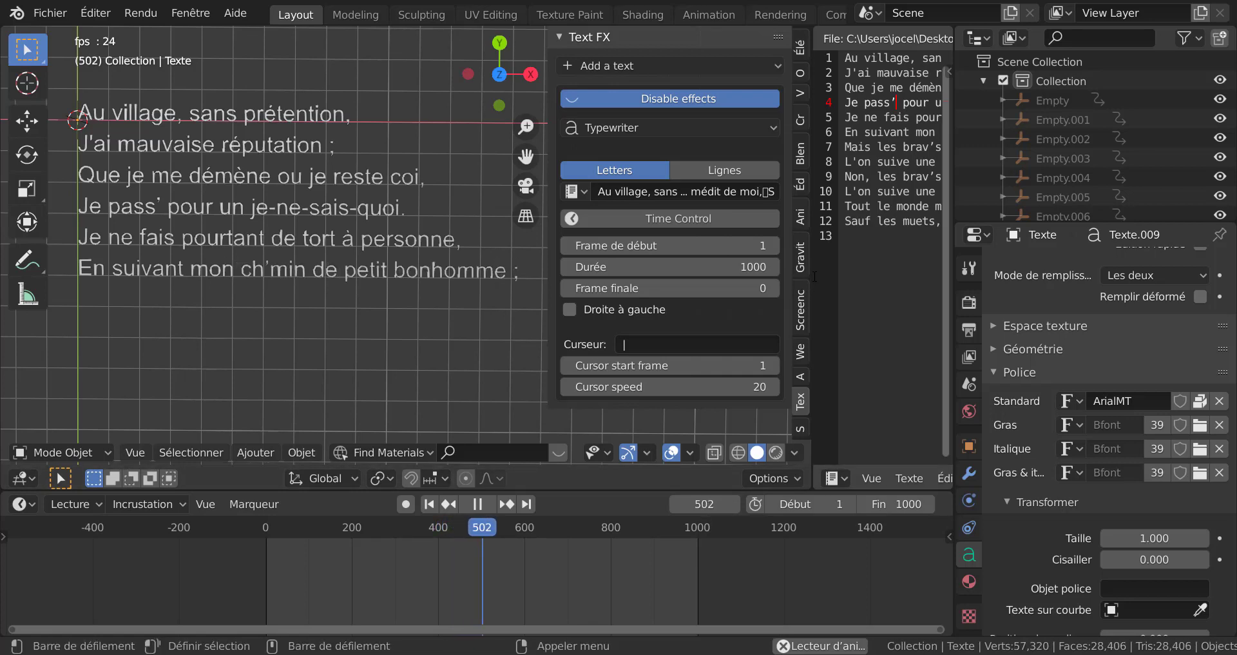
# Widen the text editor to compare the poem's full lines with the animation, keeping the text properties readable.
pyautogui.moveTo(813, 277); pyautogui.dragTo(702, 279)
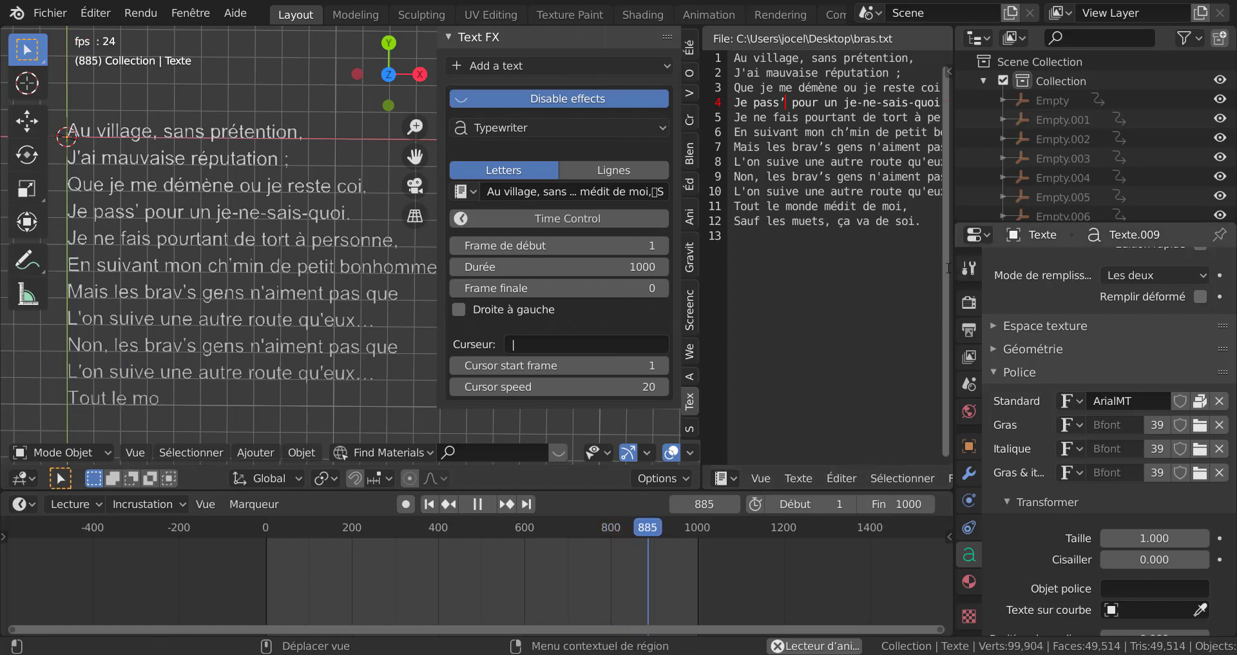
pyautogui.moveTo(948, 267); pyautogui.dragTo(1051, 267)
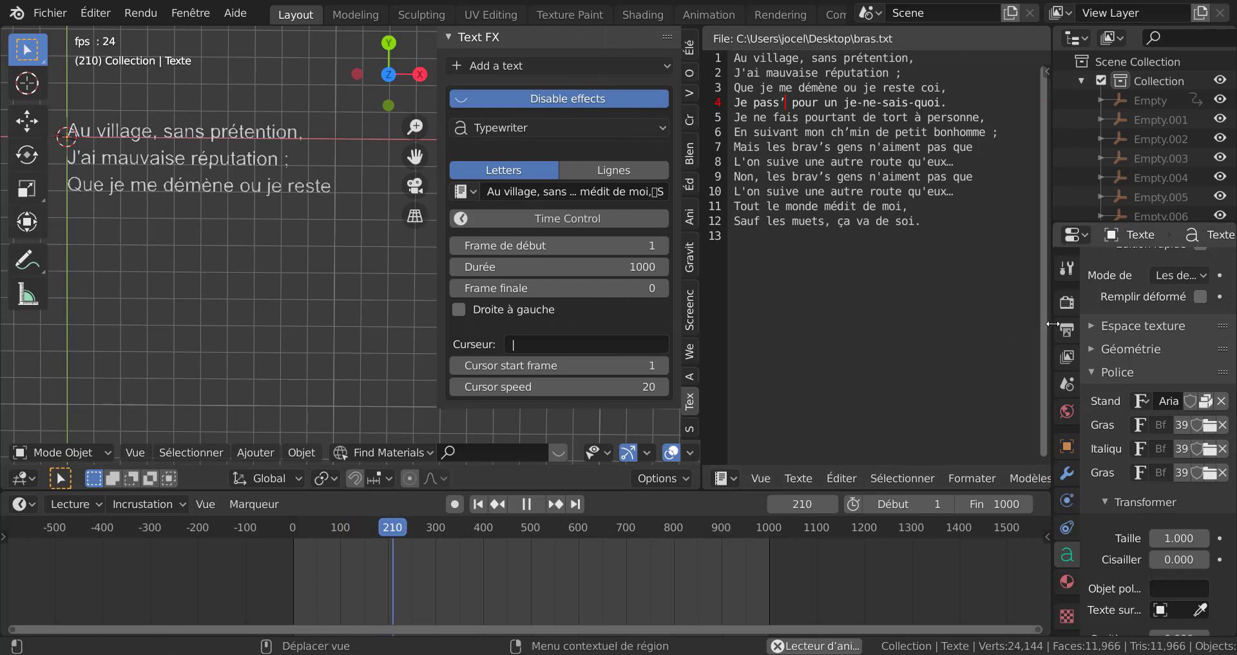
pyautogui.moveTo(1052, 321); pyautogui.dragTo(990, 323)
# Set the text's Taille to 0.980 in its Transformer settings.
pyautogui.scroll(-2, 1077, 482)
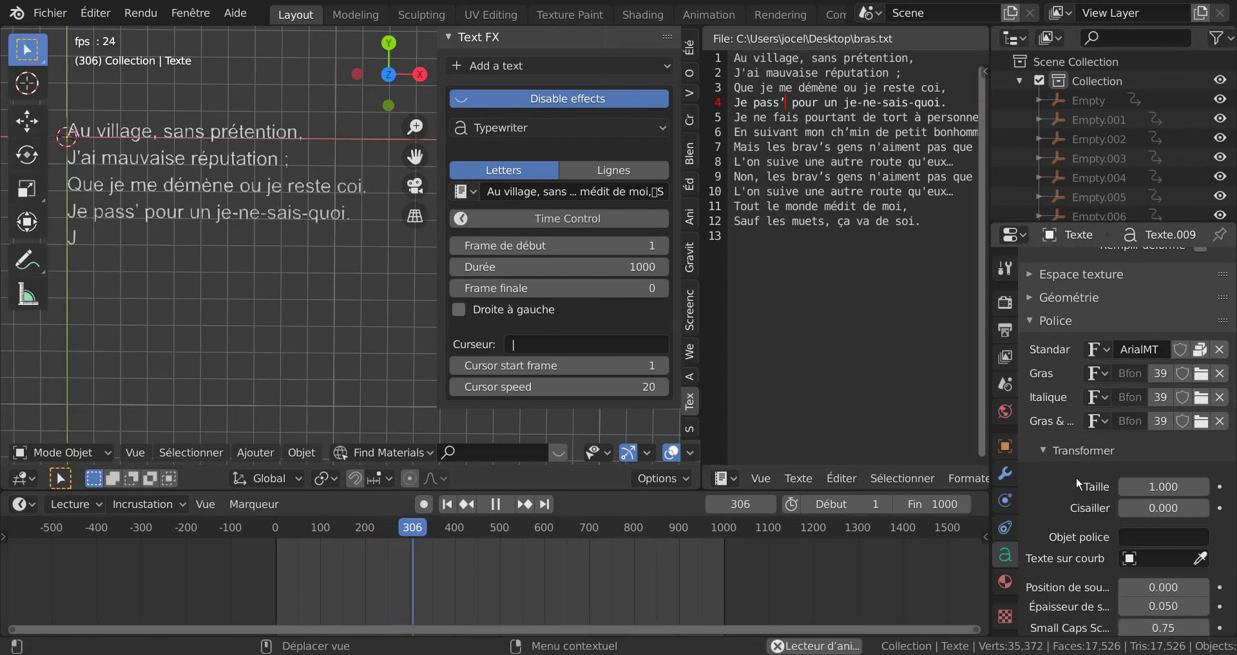
pyautogui.scroll(-1, 1073, 468)
pyautogui.scroll(-2, 1073, 468)
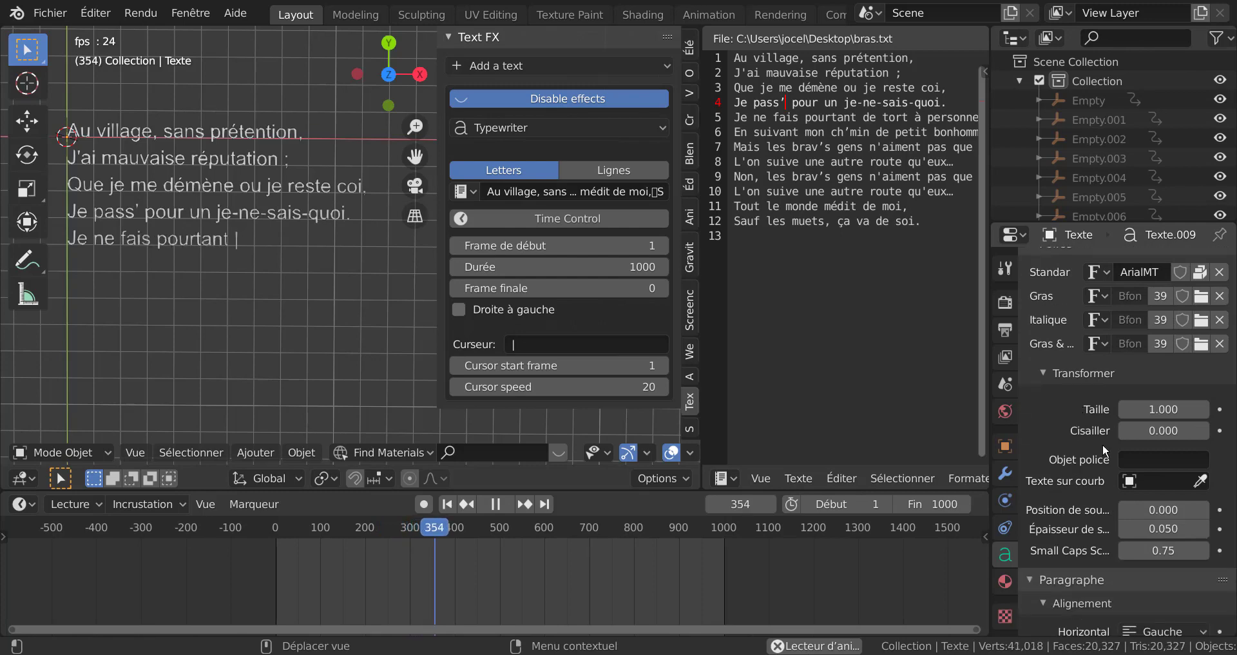
pyautogui.moveTo(1158, 410); pyautogui.dragTo(1141, 410)
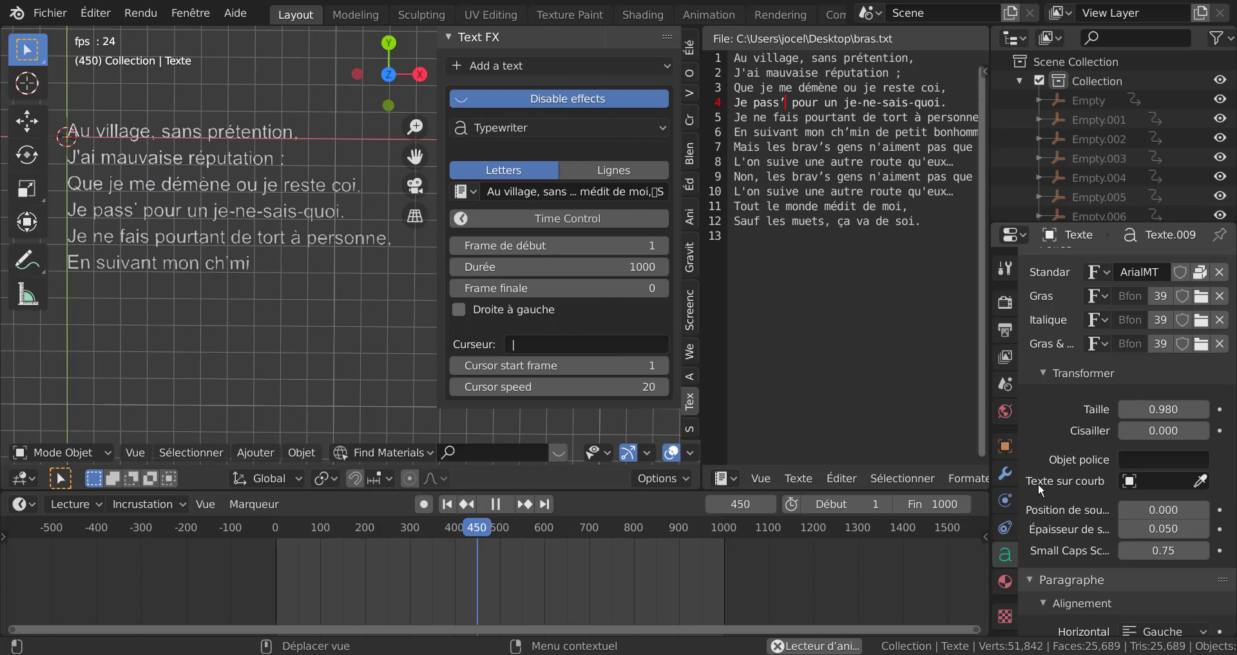
# Look through the paragraph and spacing settings, and set the text geometry's Extruder value to 0.18 m.
pyautogui.scroll(-4, 1068, 548)
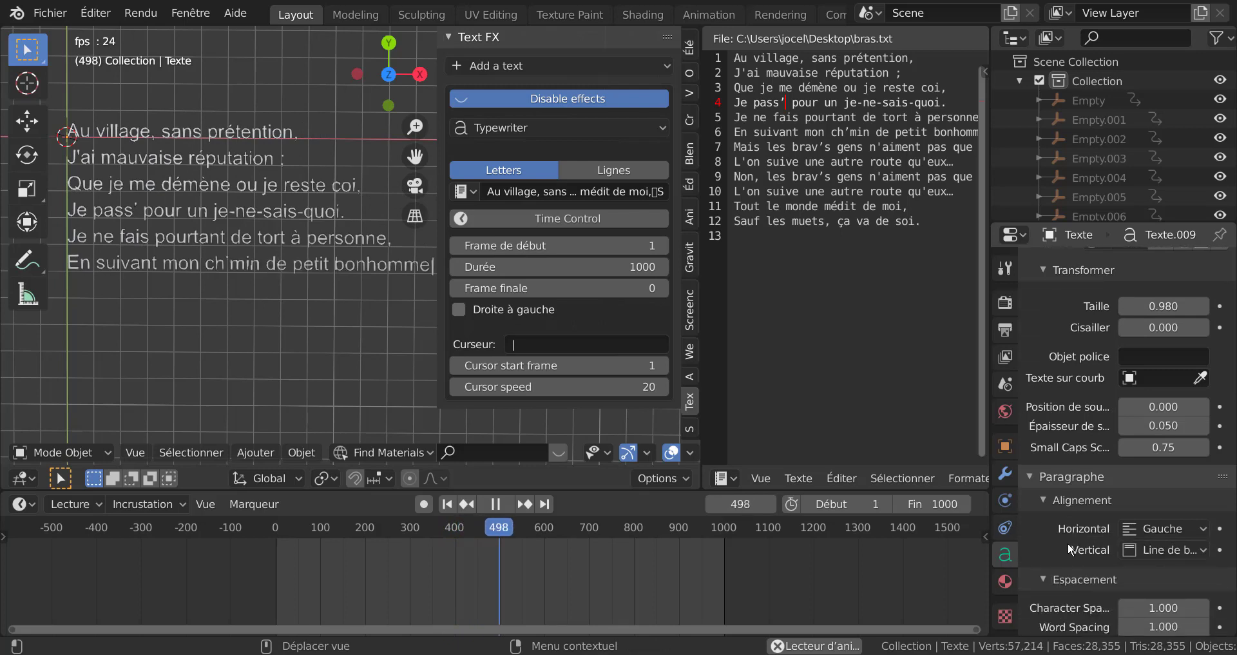
pyautogui.scroll(-4, 1069, 545)
pyautogui.scroll(9, 1061, 509)
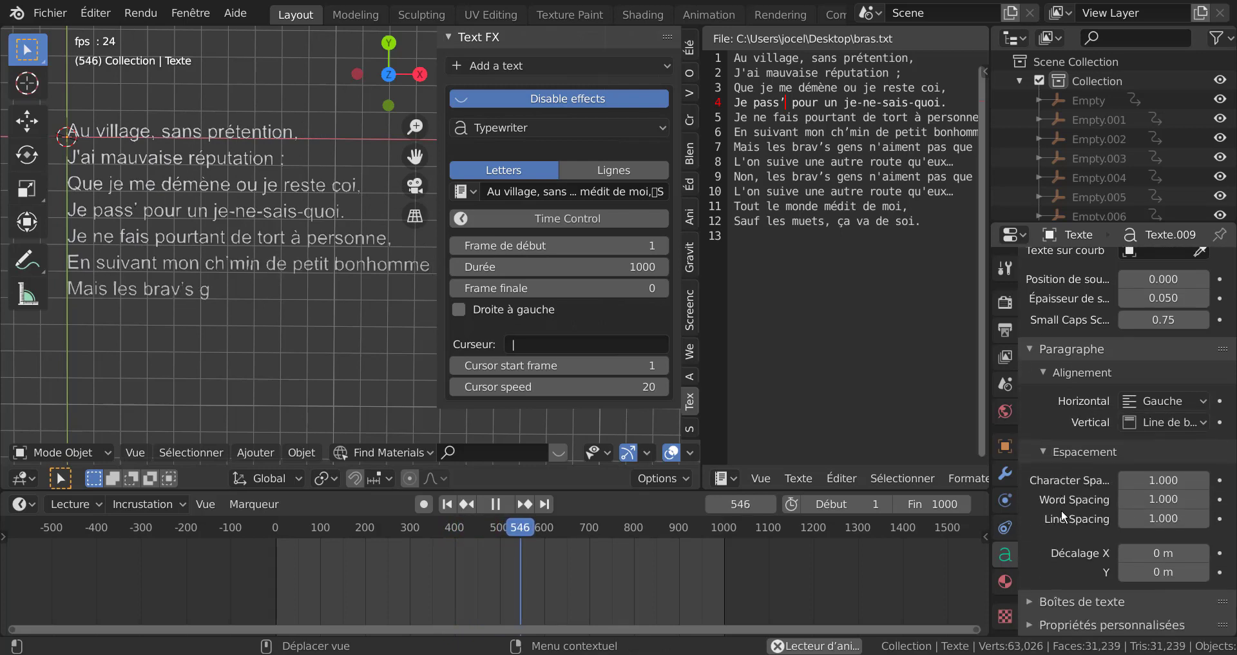
pyautogui.scroll(3, 1061, 505)
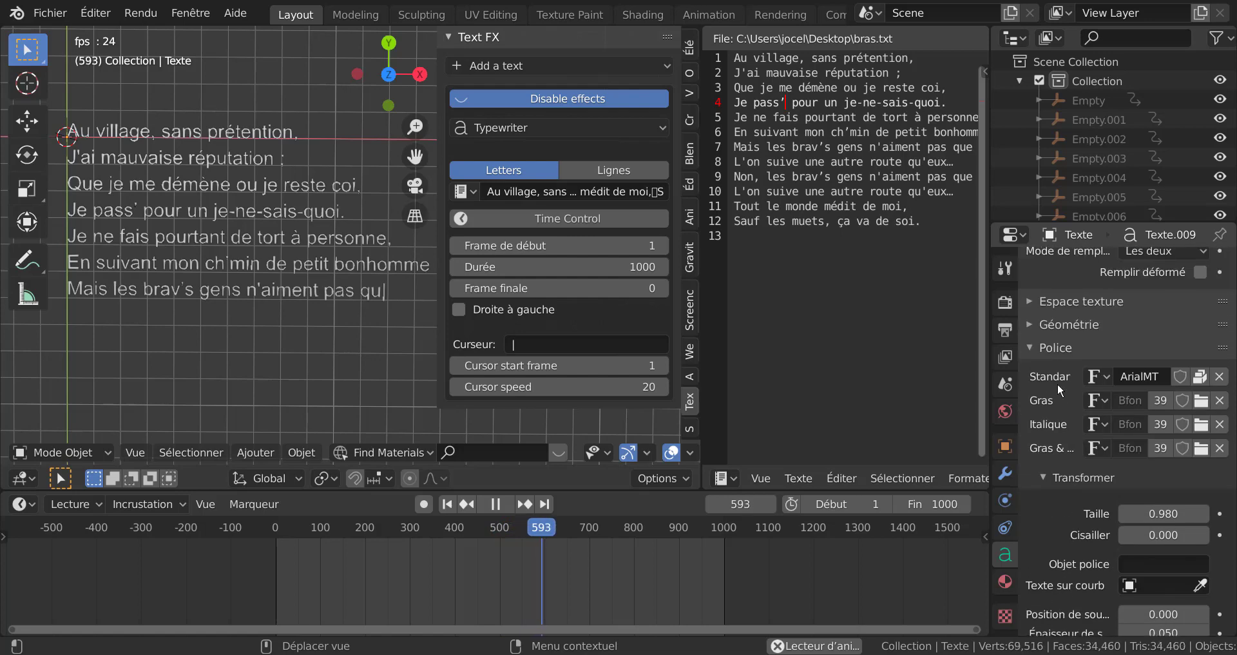
pyautogui.click(1033, 324)
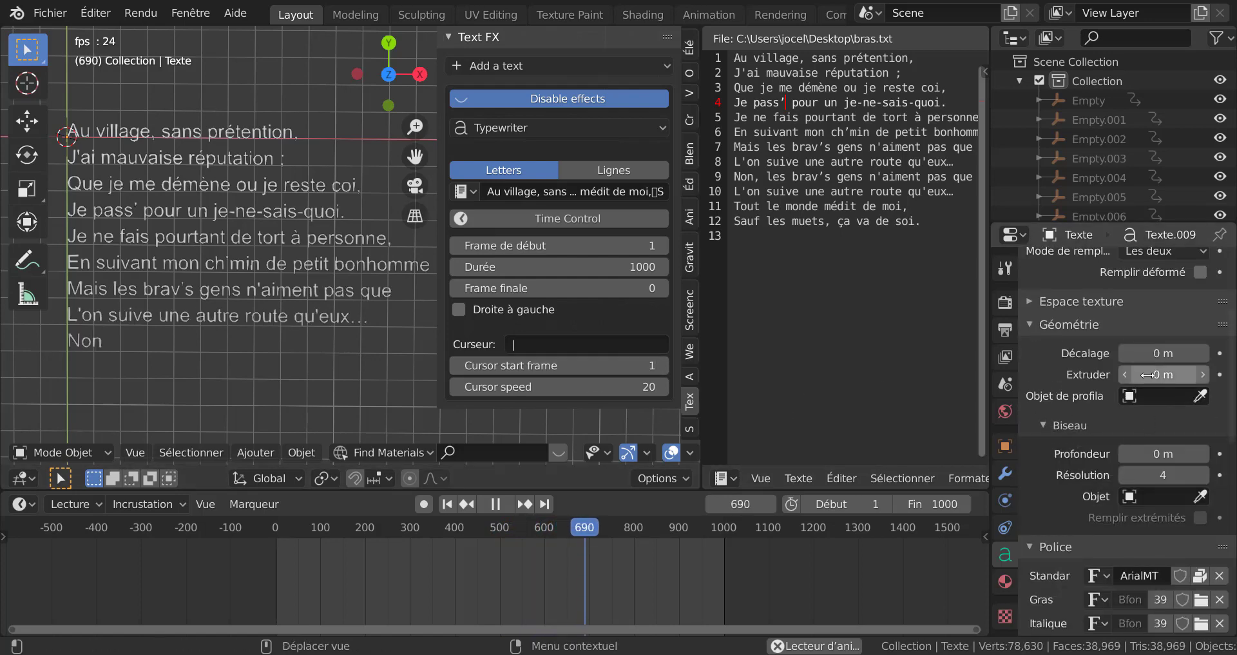
pyautogui.moveTo(1148, 375); pyautogui.dragTo(1180, 374)
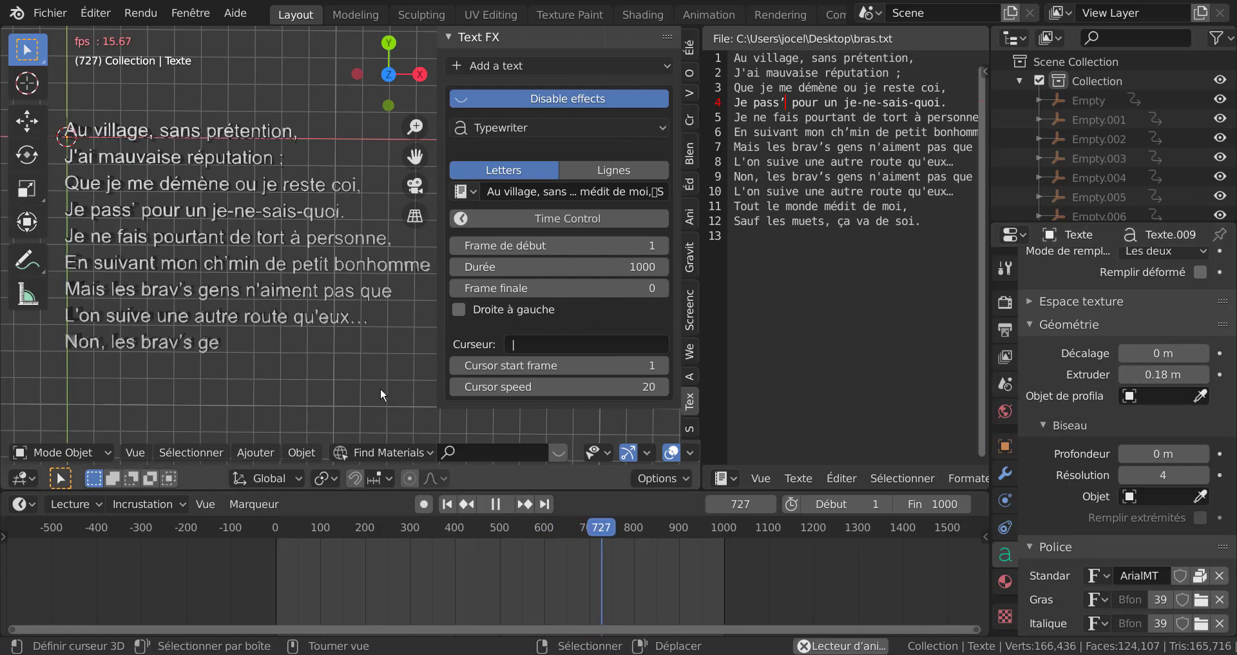
# Rotate the extruded text 90° about the X axis so that it stands upright, and deselect it.
pyautogui.moveTo(380, 388); pyautogui.dragTo(392, 314, button='middle')
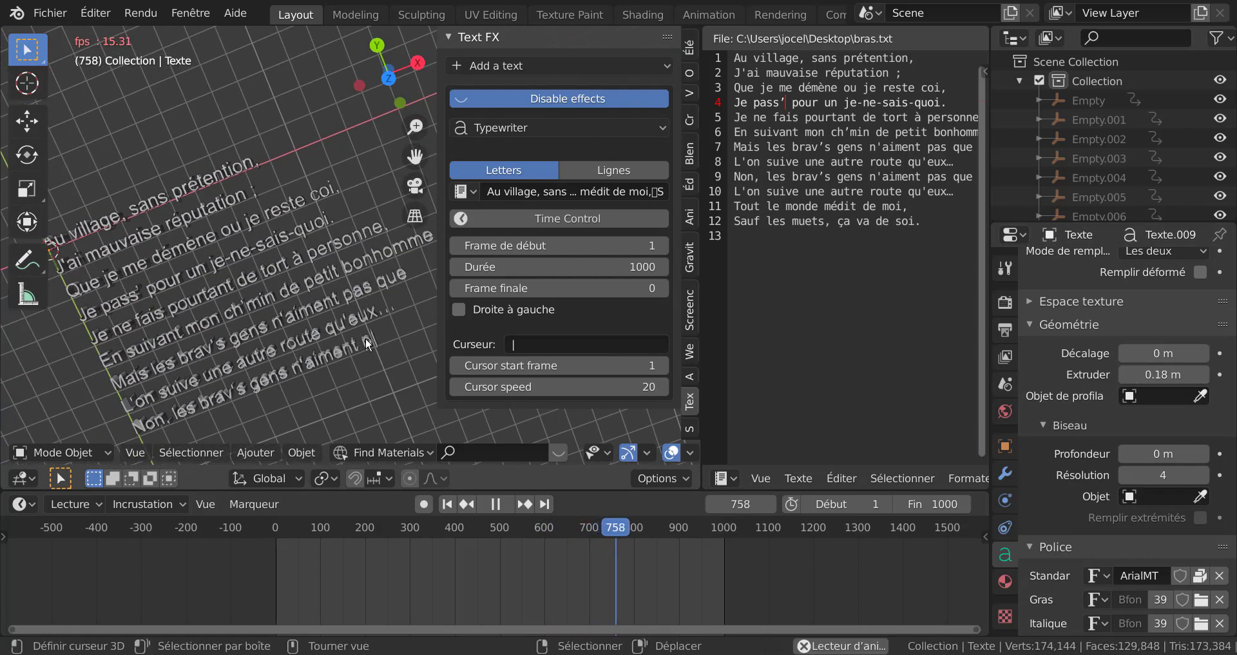
pyautogui.press('KP_1')
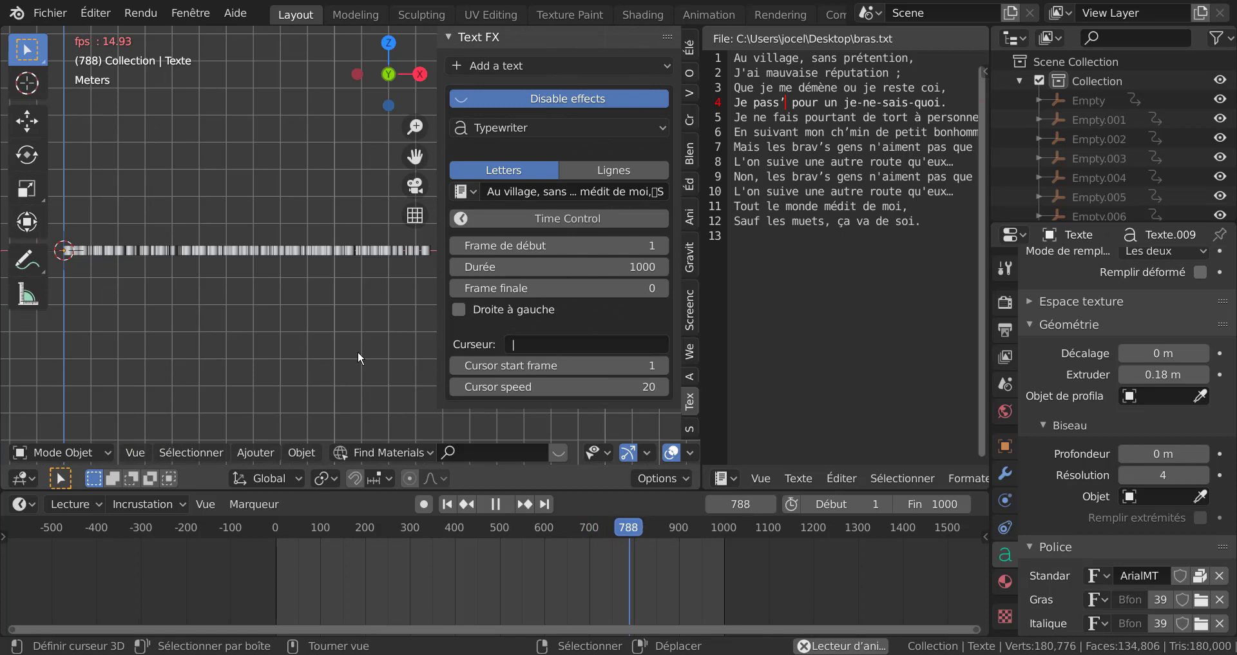
pyautogui.press('a')
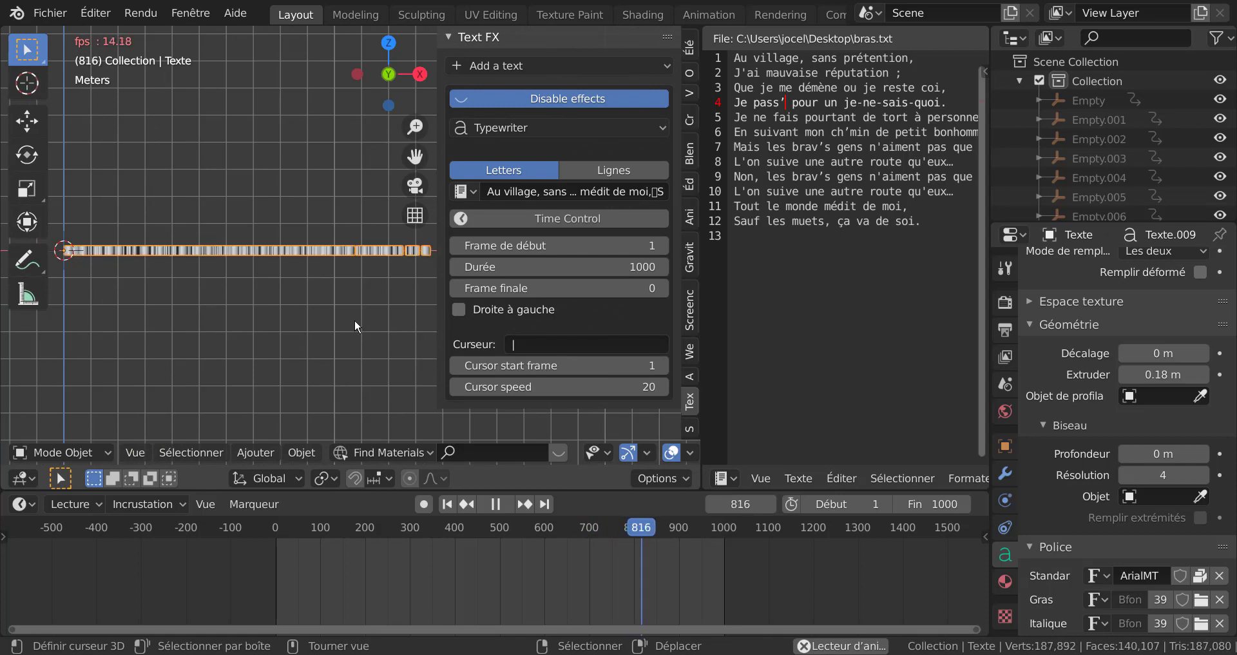
pyautogui.press('r')
pyautogui.press('x')
pyautogui.press('9')
pyautogui.press('0')
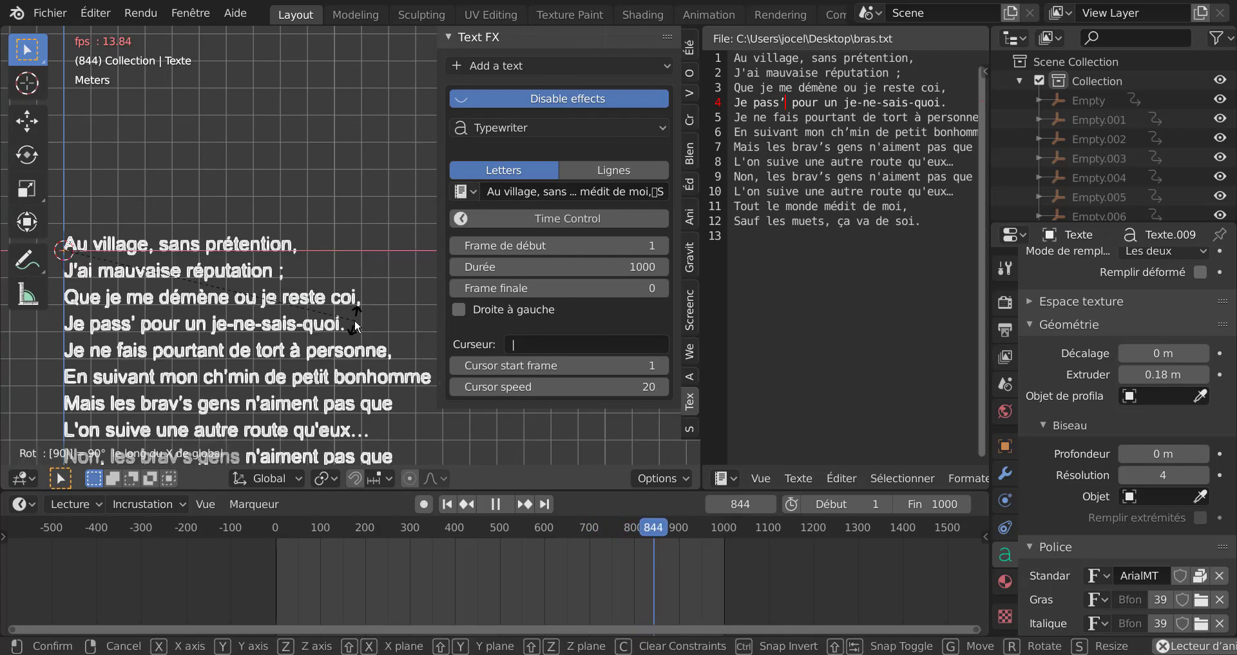
pyautogui.press('Return')
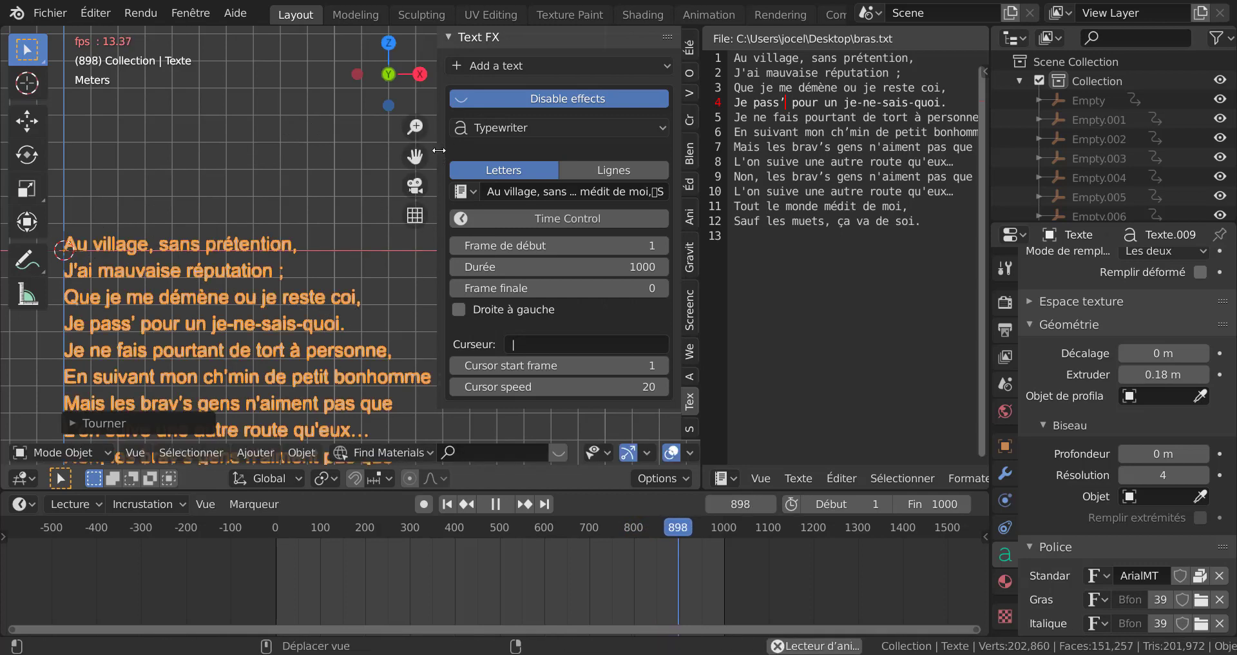
pyautogui.hotkey('alt', 'a')
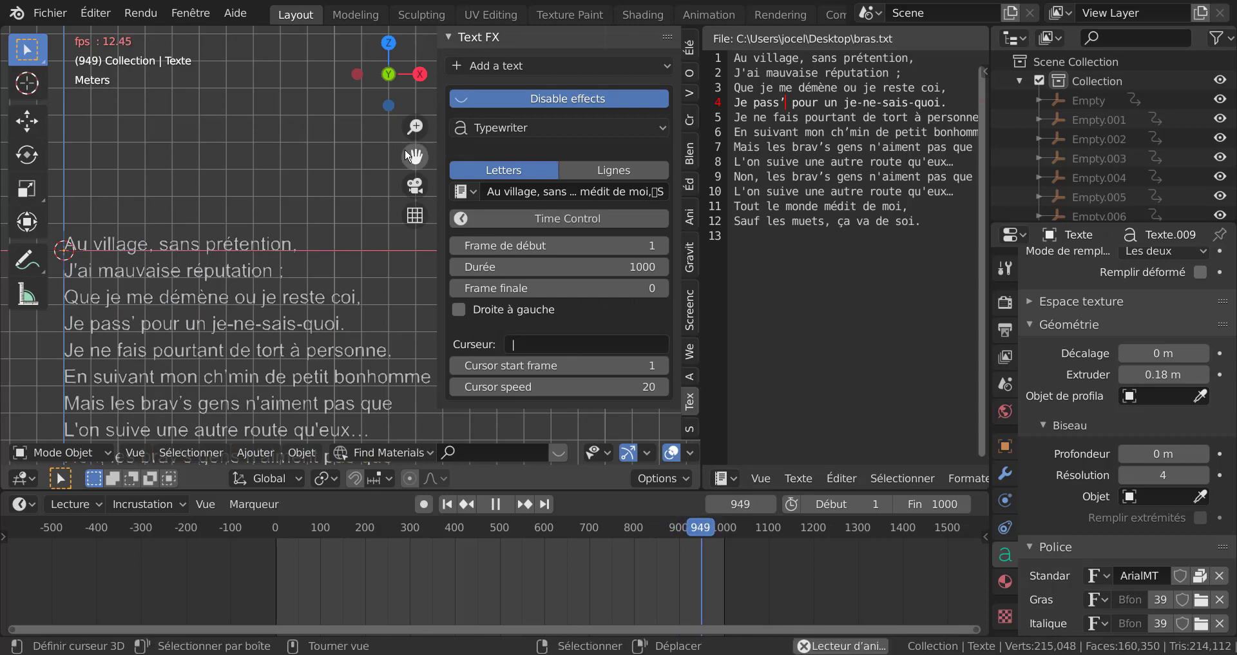
# Narrow the Text FX sidebar and view the upright extruded text at an angle in perspective.
pyautogui.moveTo(437, 147); pyautogui.dragTo(602, 150)
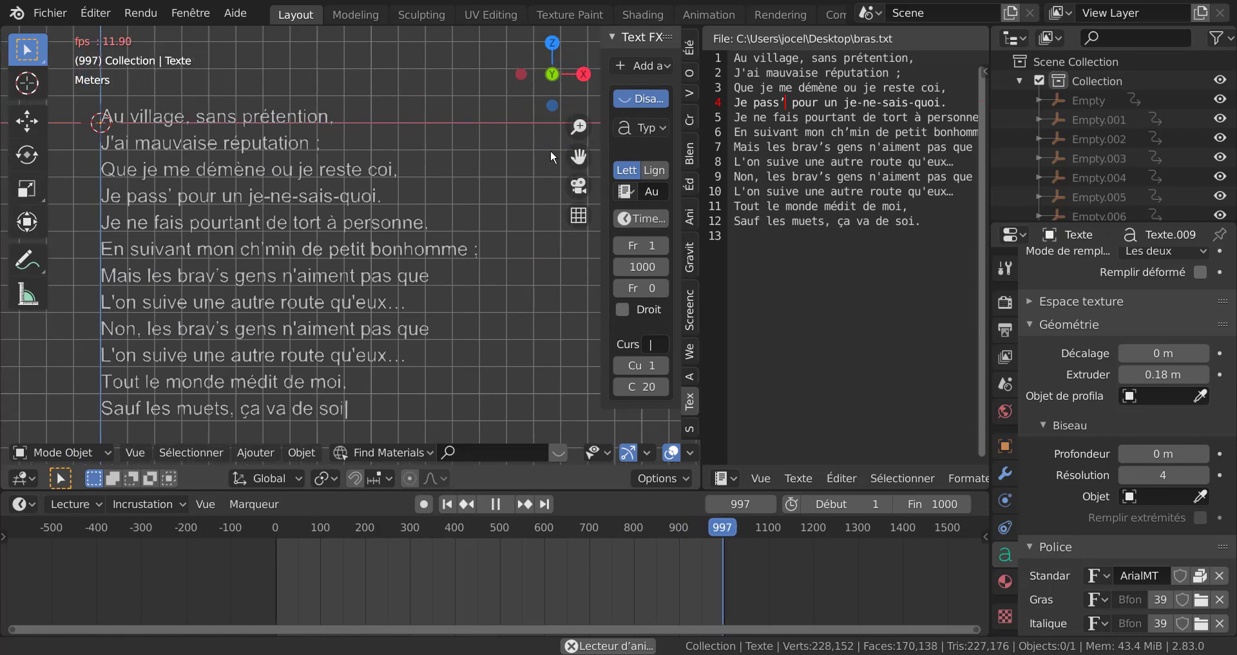
pyautogui.moveTo(473, 260); pyautogui.dragTo(420, 276, button='middle')
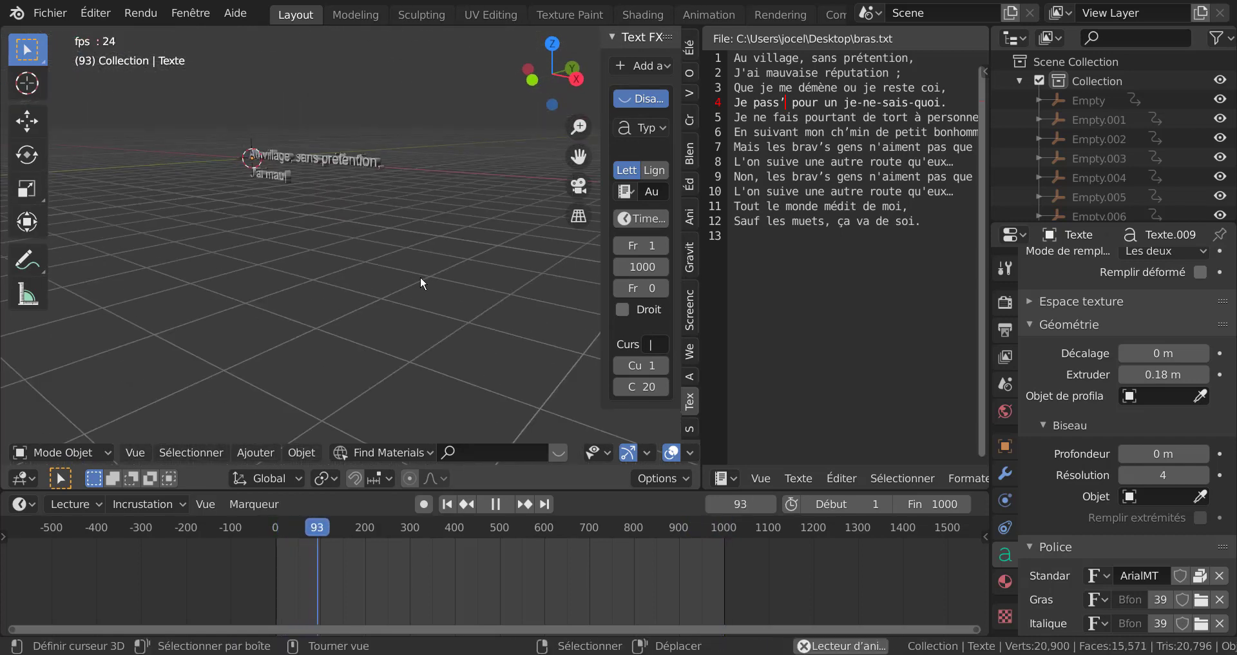
pyautogui.moveTo(438, 231); pyautogui.dragTo(439, 295, button='middle')
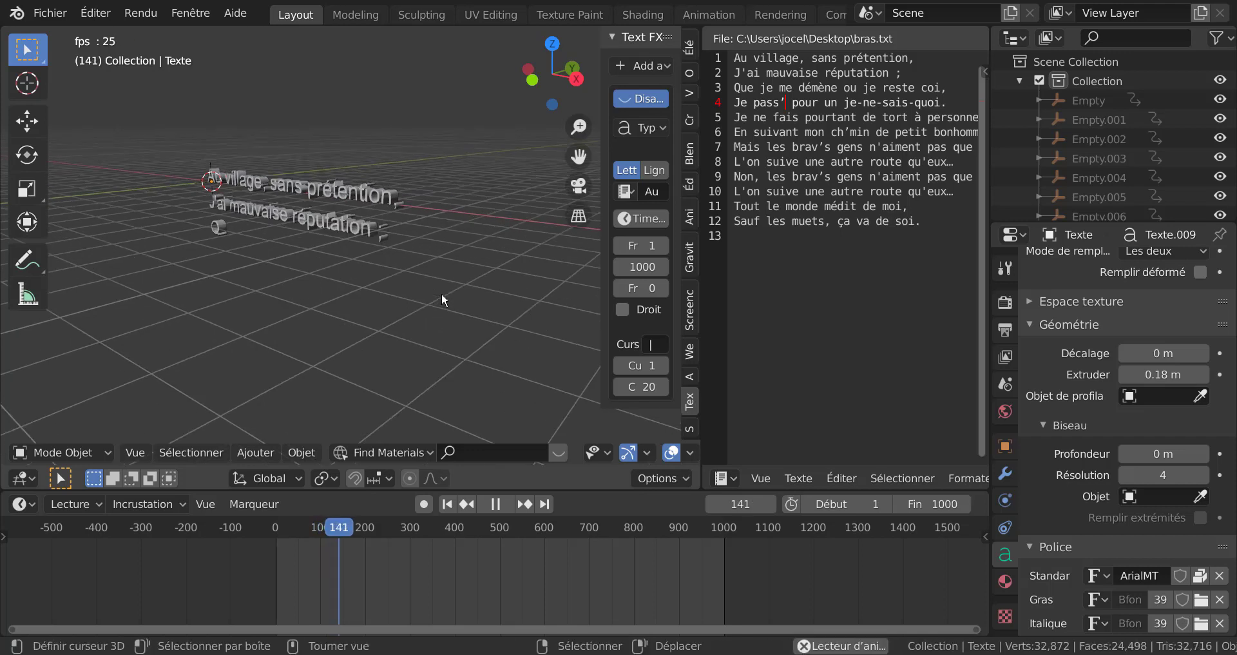
# Set the render lighting to the glossy grey MatCap and the colour mode to Aléatoire.
pyautogui.click(1005, 303)
pyautogui.scroll(4, 1109, 348)
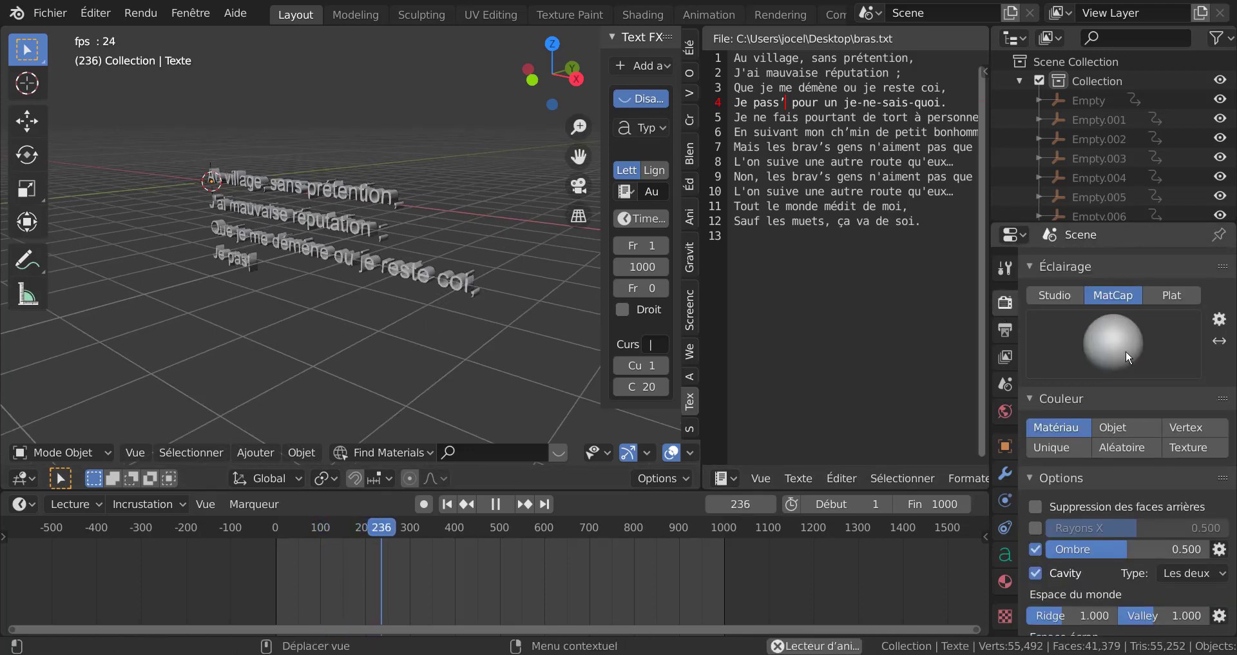
pyautogui.click(1128, 355)
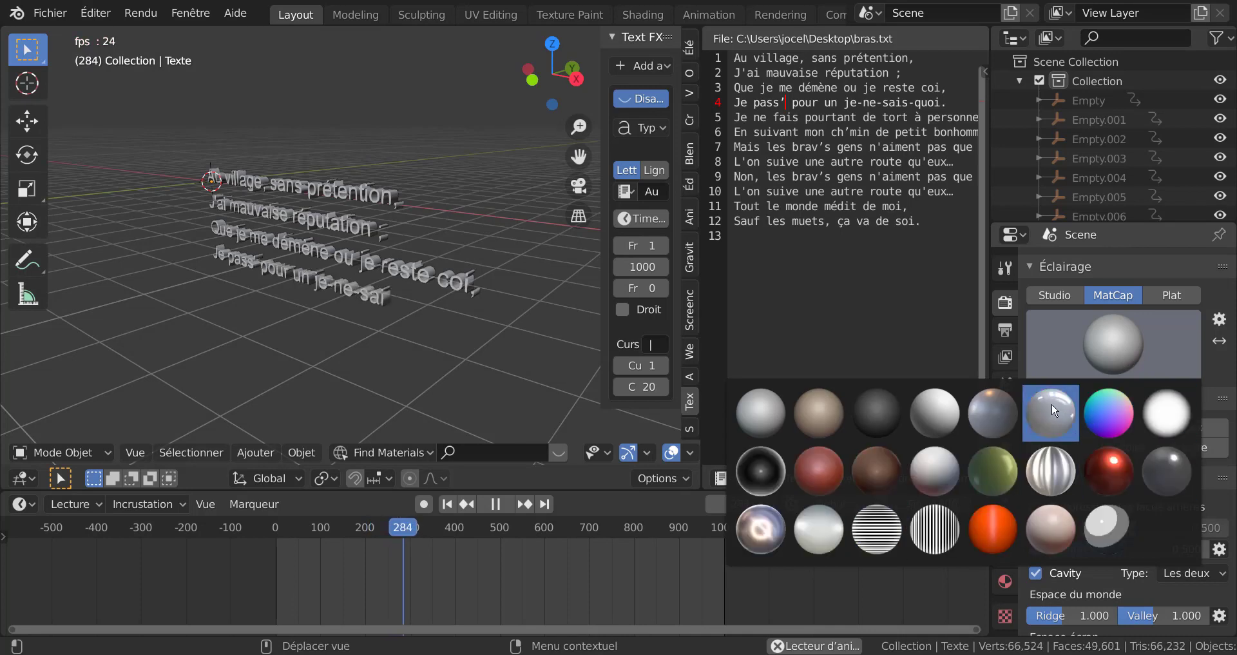
pyautogui.click(1052, 410)
pyautogui.click(1122, 447)
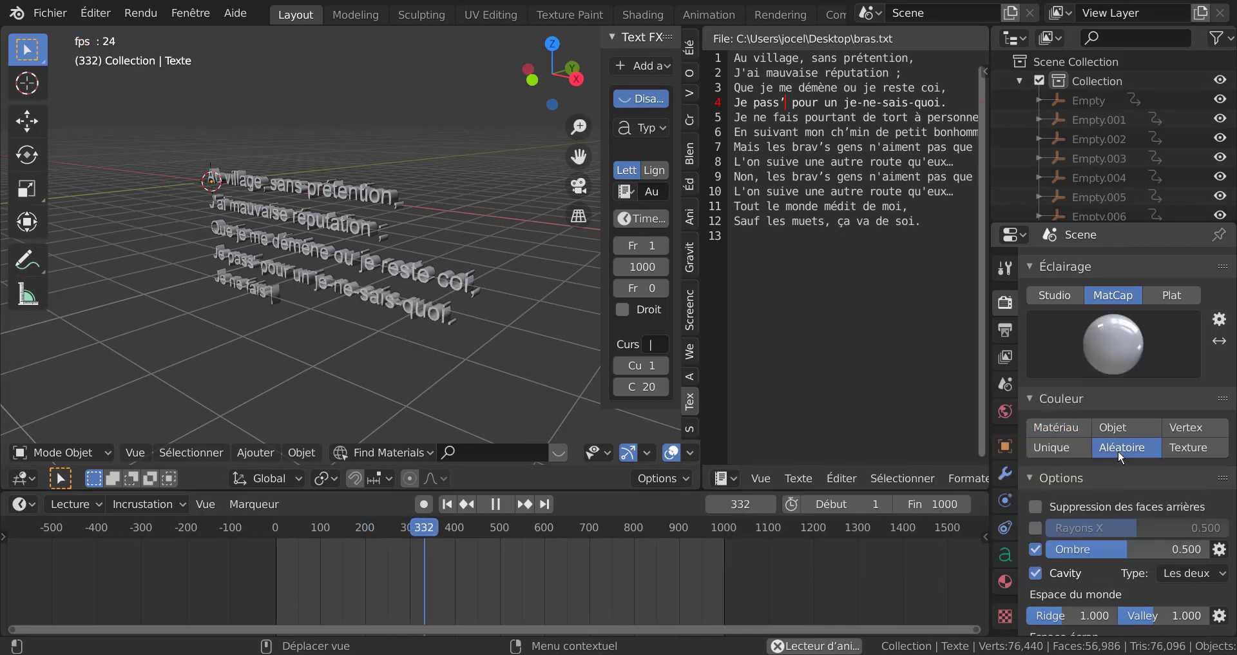
# Switch the viewport to rendered shading, try the glossy red MatCap, and choose the beige one instead.
pyautogui.scroll(-3, 629, 454)
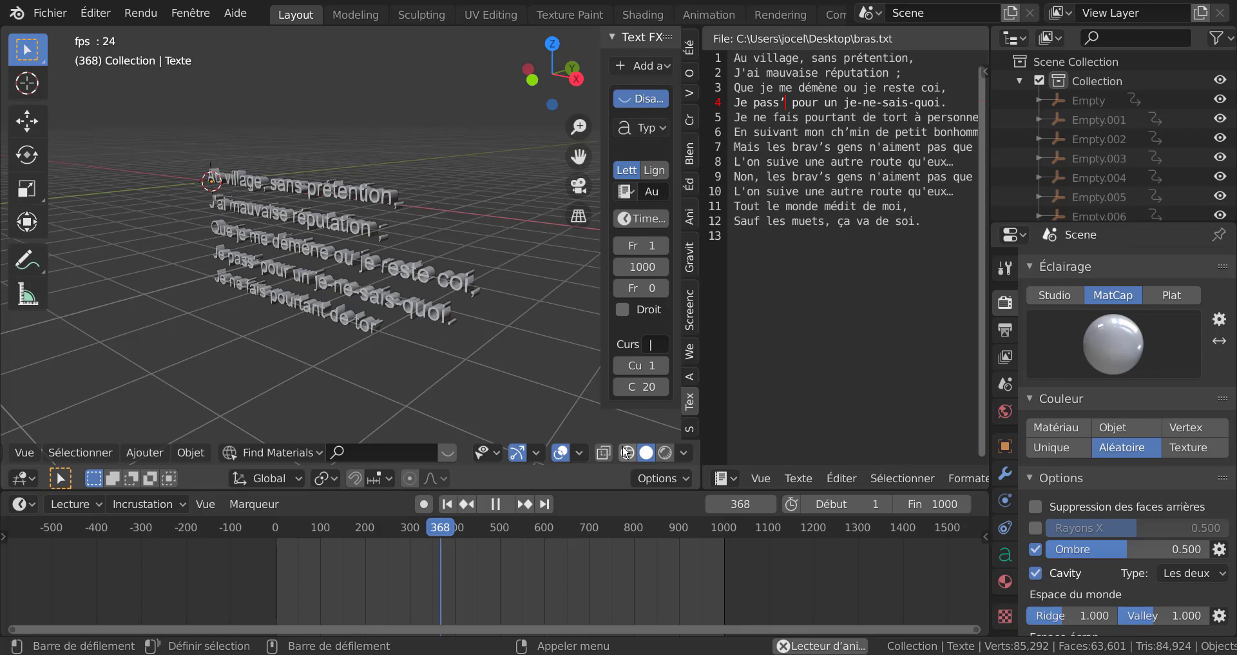
pyautogui.click(665, 454)
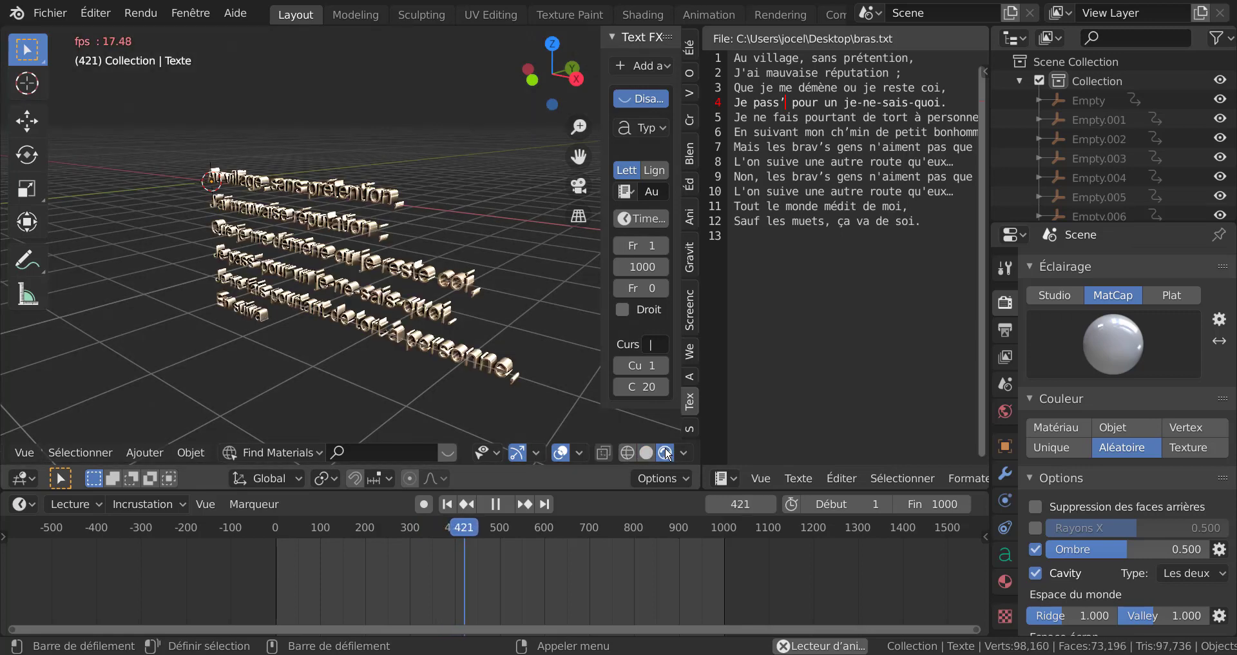
pyautogui.click(1100, 342)
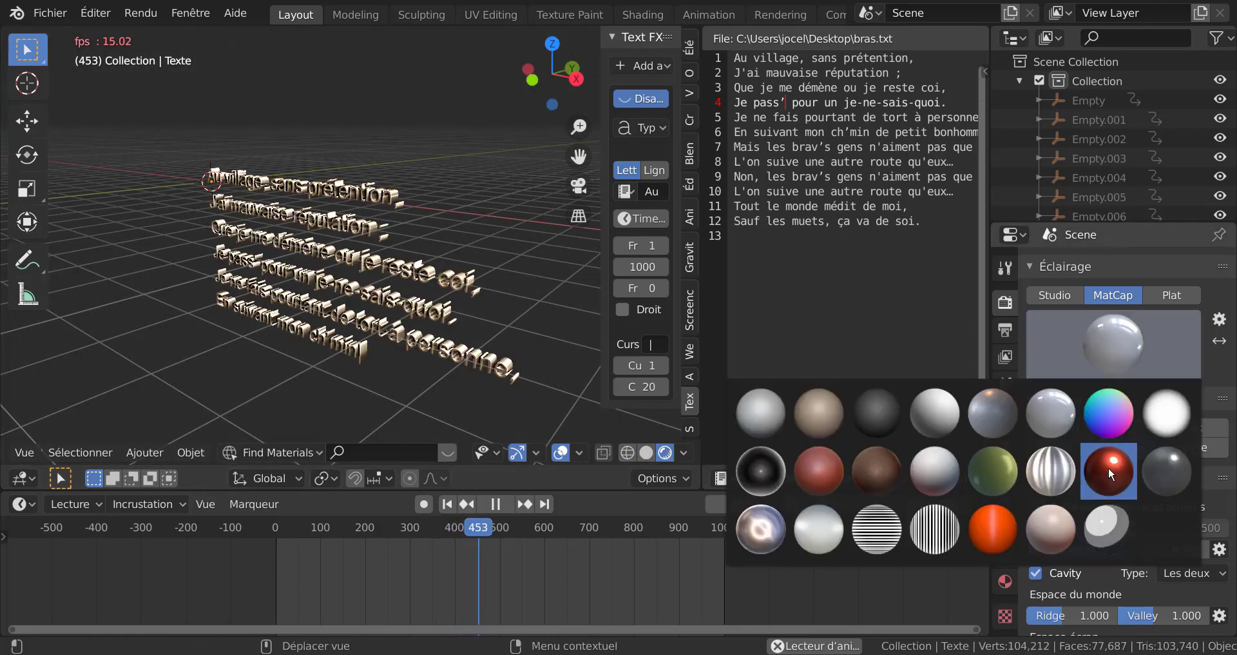
pyautogui.click(1108, 466)
pyautogui.click(1089, 368)
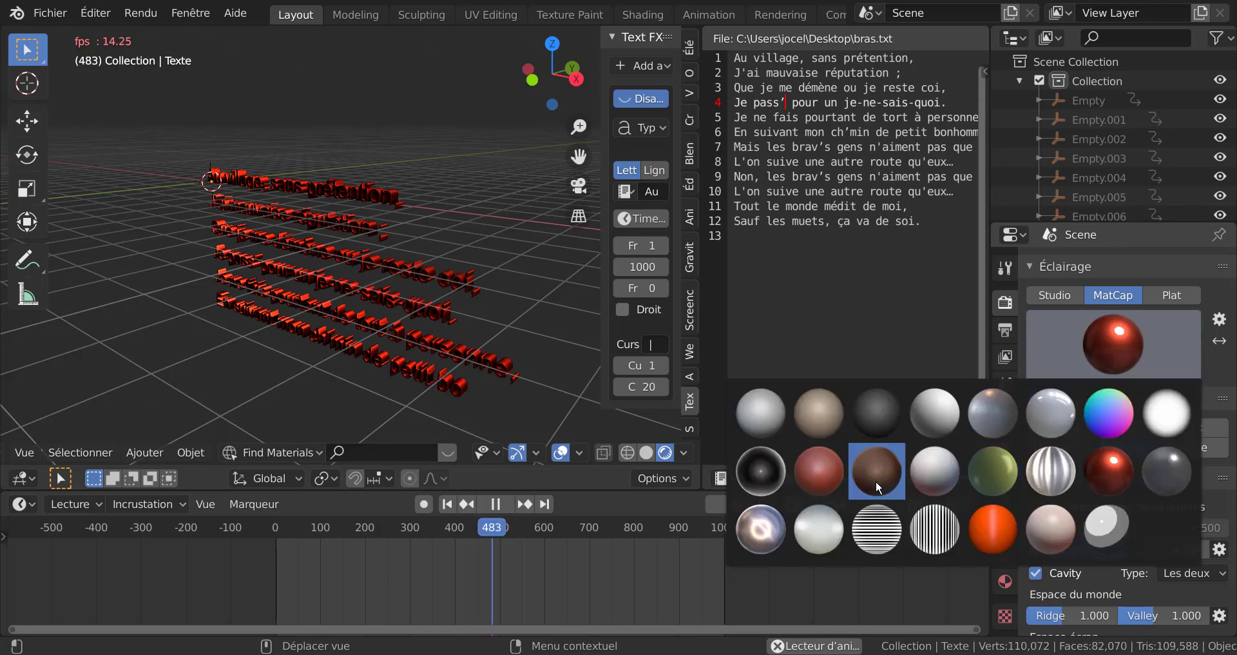
pyautogui.click(822, 415)
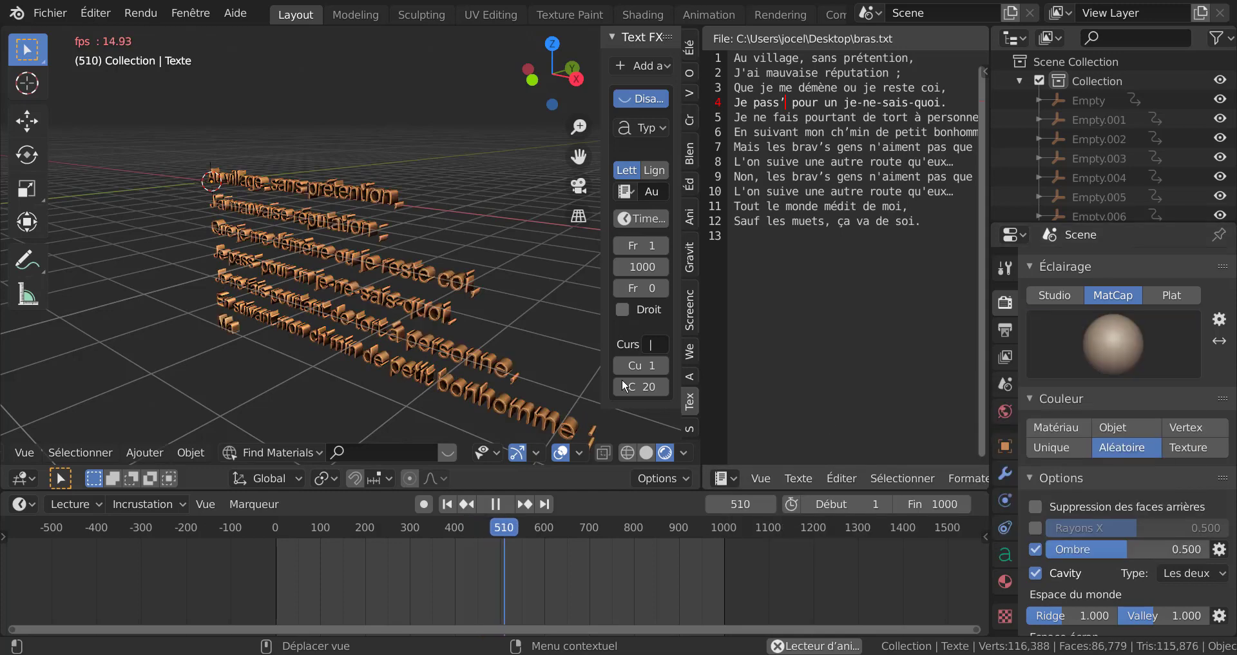
# Examine the shaded extruded text up close and from nearly head-on while the Typewriter animation plays.
pyautogui.scroll(2, 255, 278)
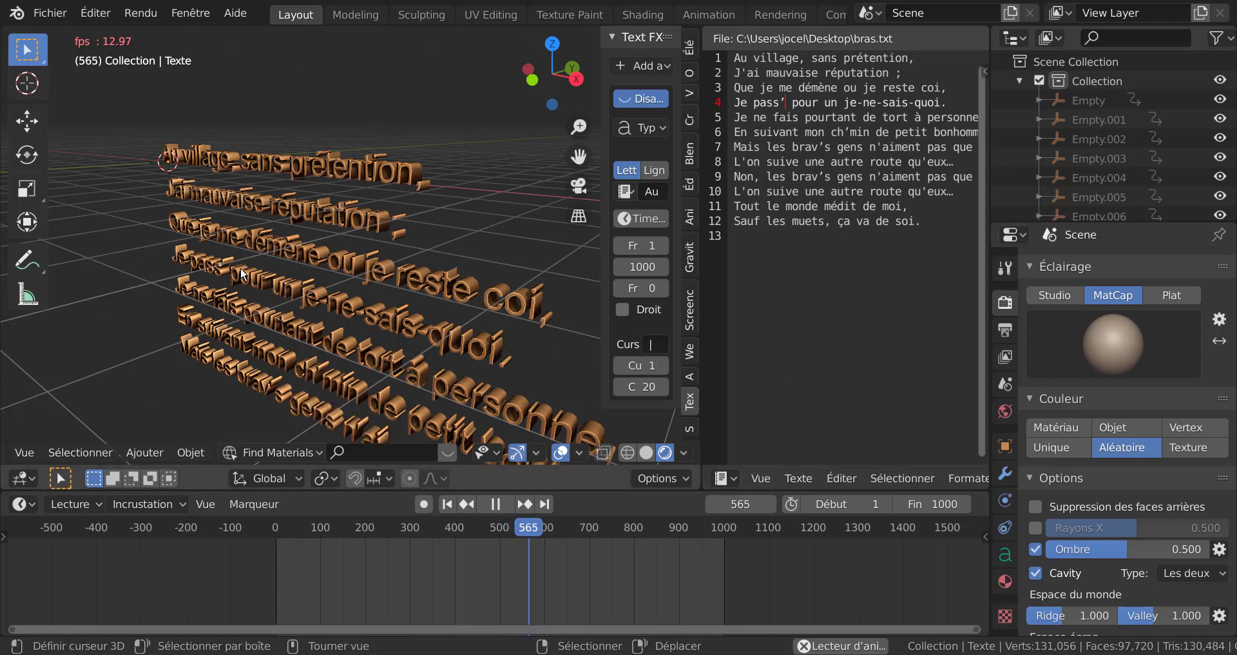
pyautogui.press('KP_1')
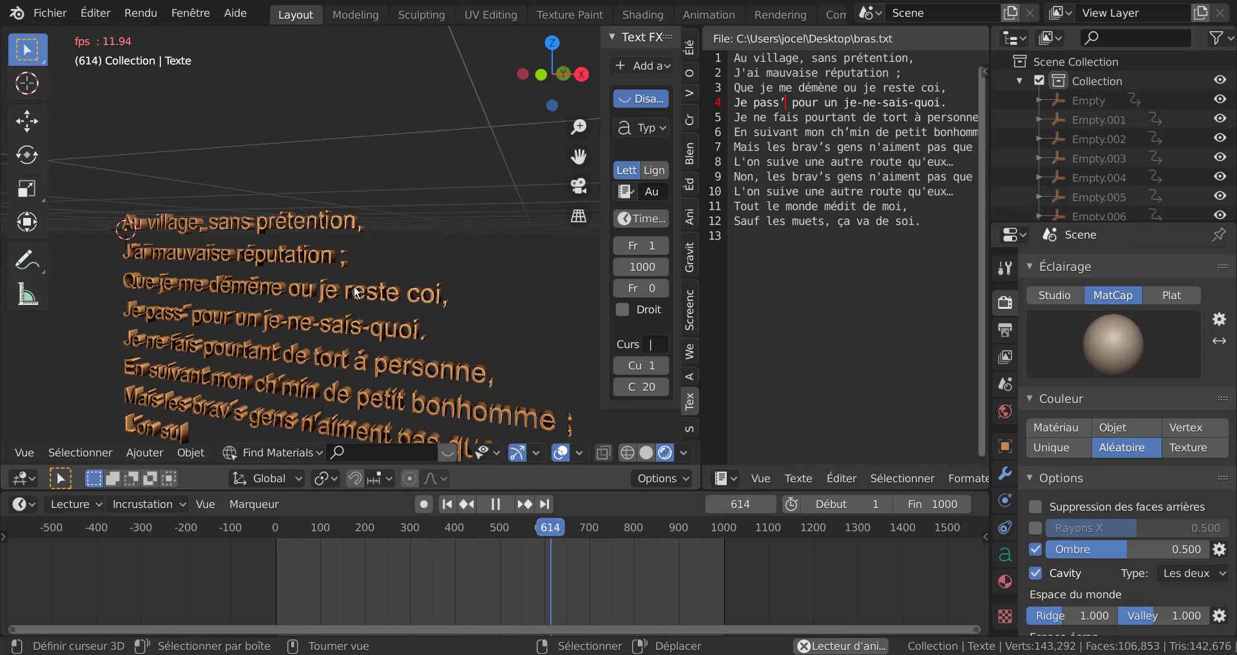
pyautogui.keyDown('shift'); pyautogui.moveTo(350, 291); pyautogui.dragTo(341, 192, button='middle'); pyautogui.keyUp('shift')
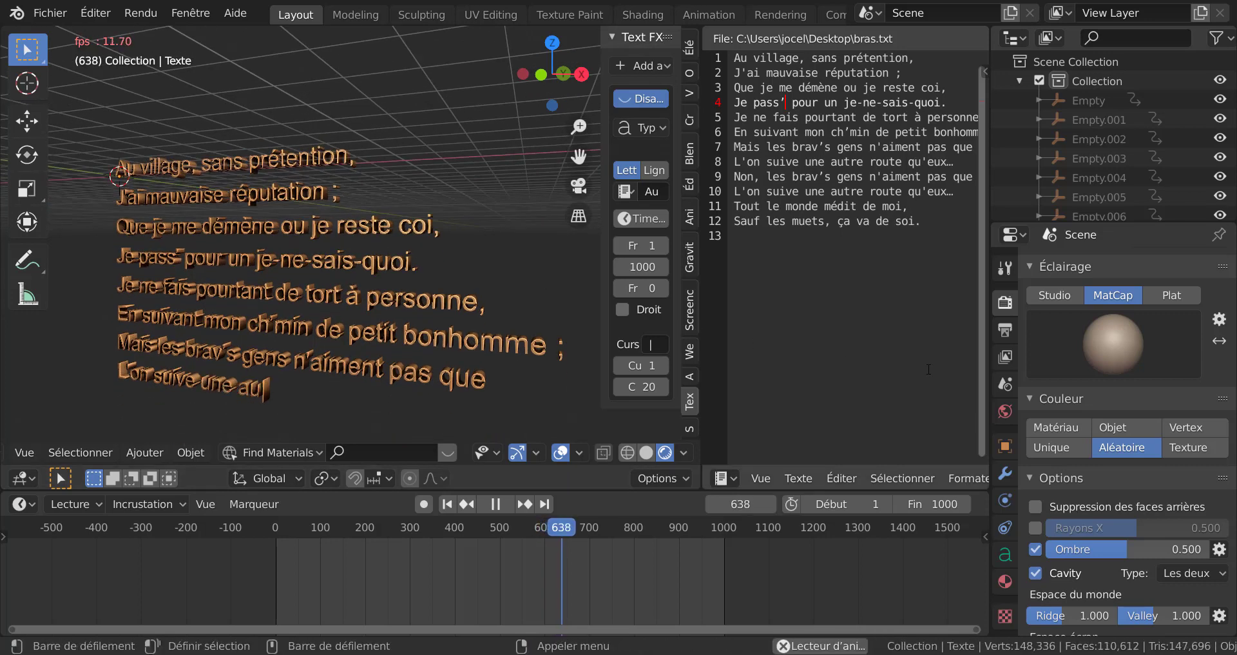
# Review the render shading options and the selected text's geometry and bevel settings.
pyautogui.scroll(-5, 1113, 513)
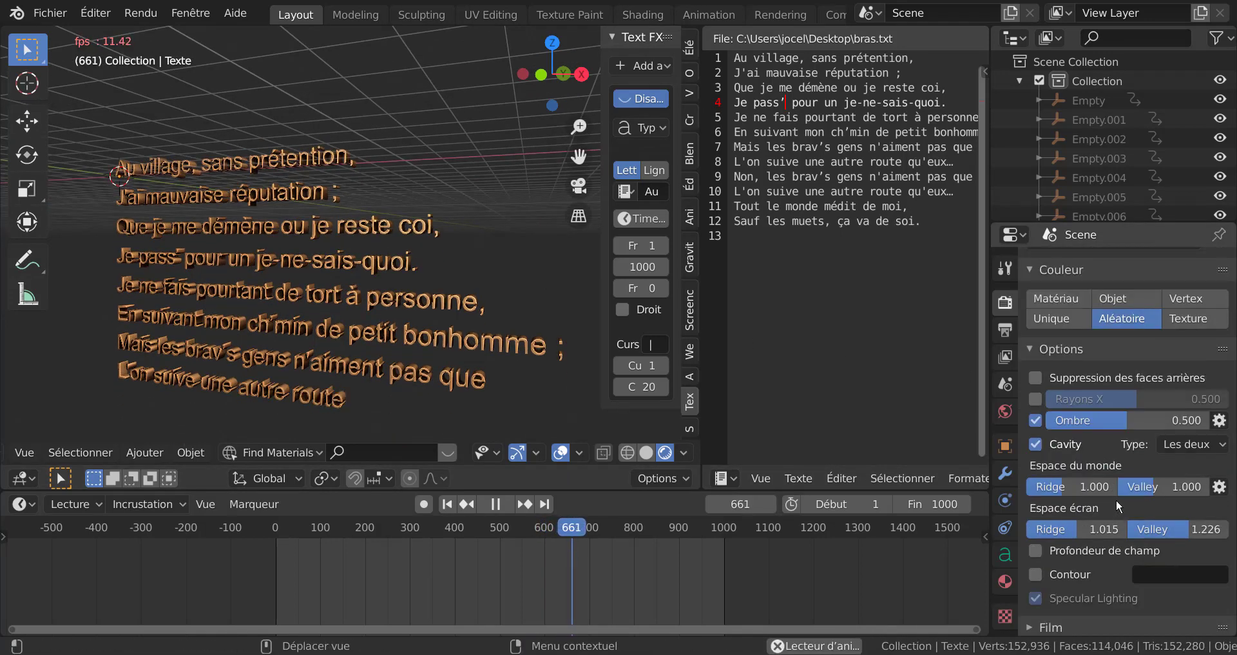
pyautogui.scroll(-3, 1133, 564)
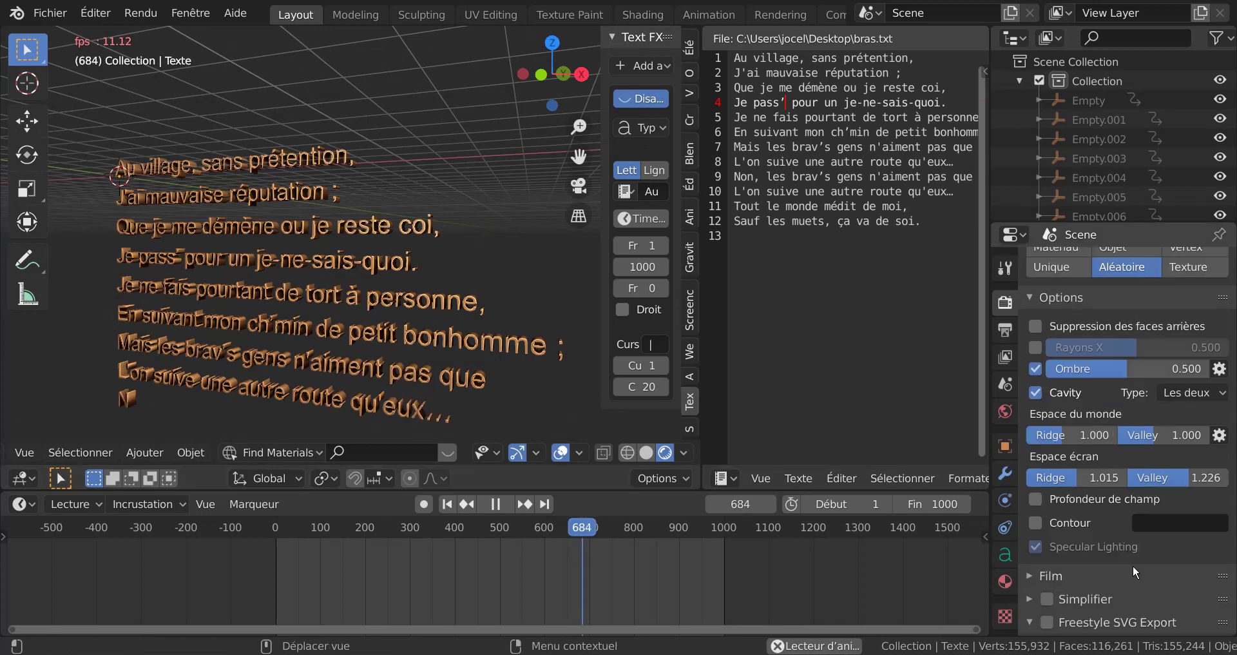
pyautogui.scroll(-2, 1136, 561)
pyautogui.scroll(4, 1064, 470)
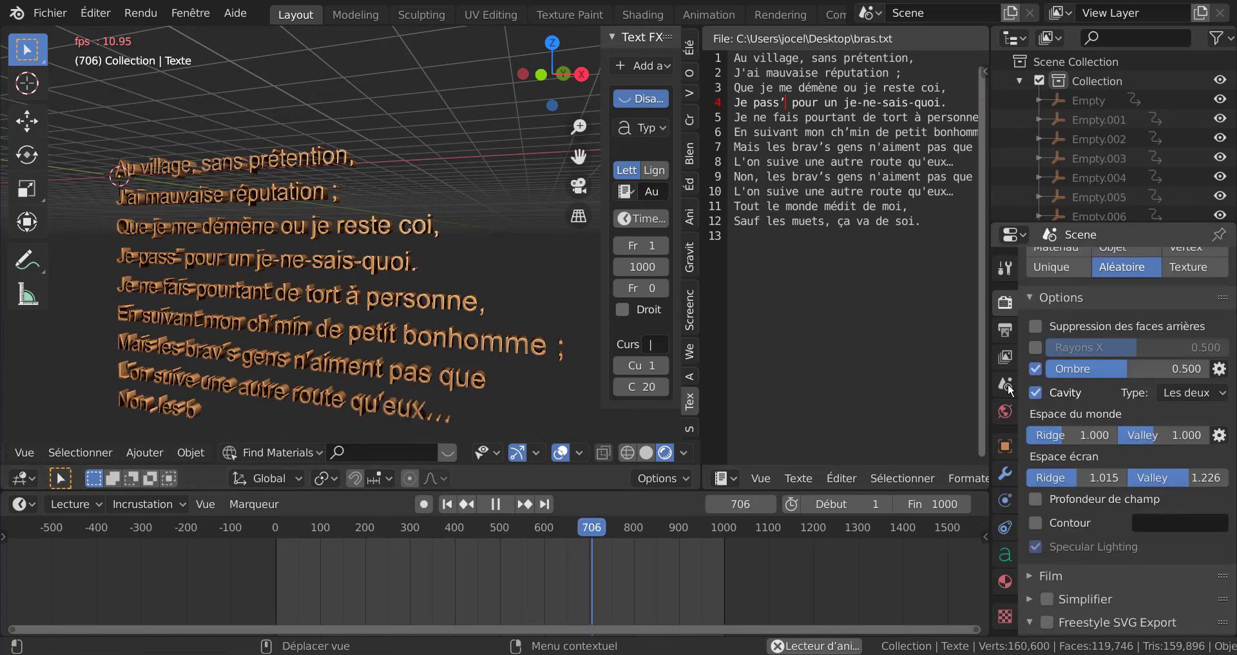
pyautogui.click(1005, 555)
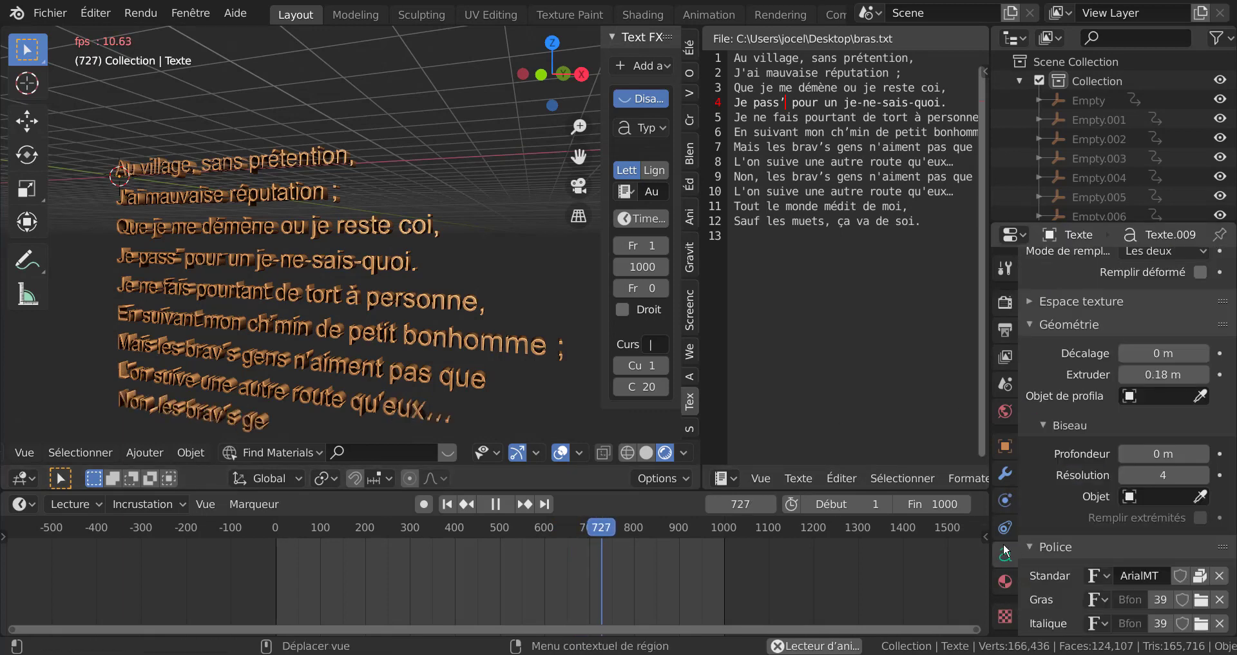
pyautogui.scroll(-5, 1113, 473)
pyautogui.scroll(5, 1114, 473)
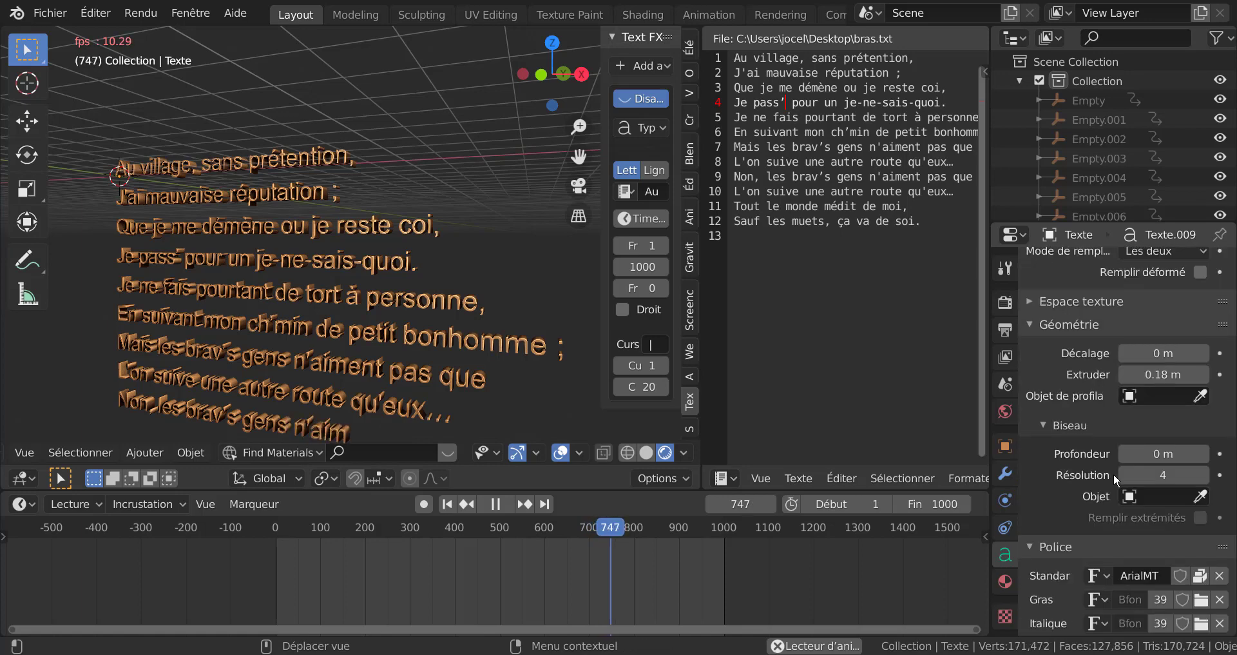
# Try a geometry offset of -0.22 m on the extruded text and return it to 0 m.
pyautogui.moveTo(1163, 354); pyautogui.dragTo(1135, 353)
pyautogui.click(1164, 353)
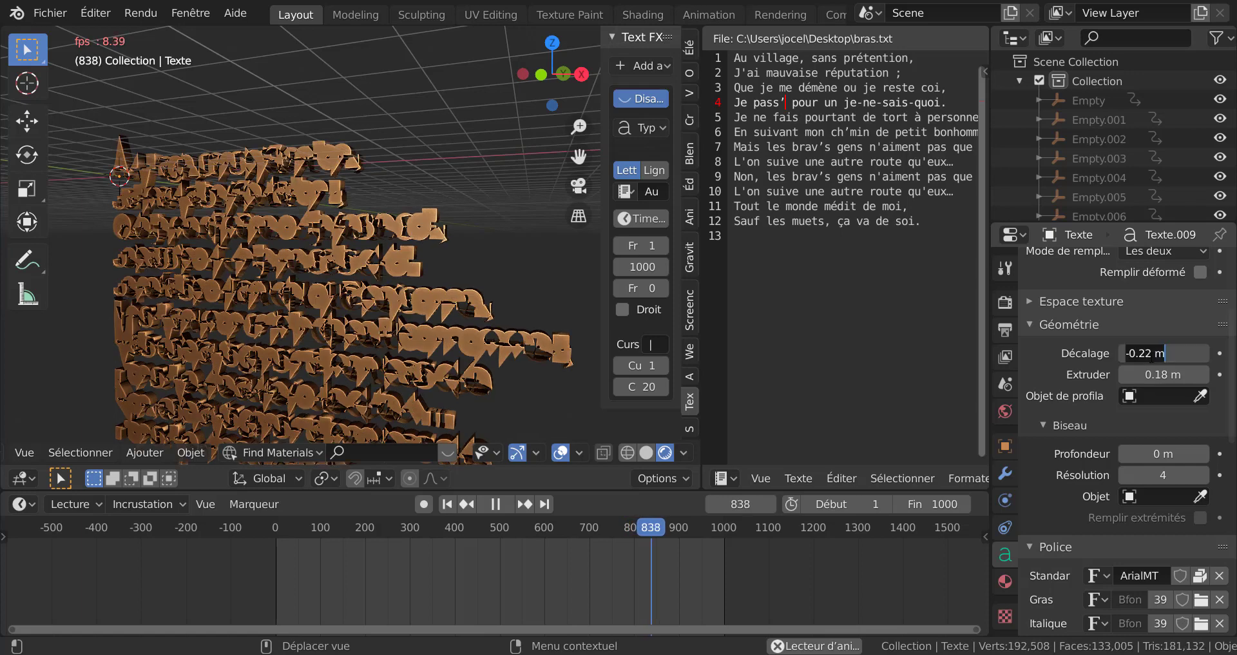
pyautogui.write('0')
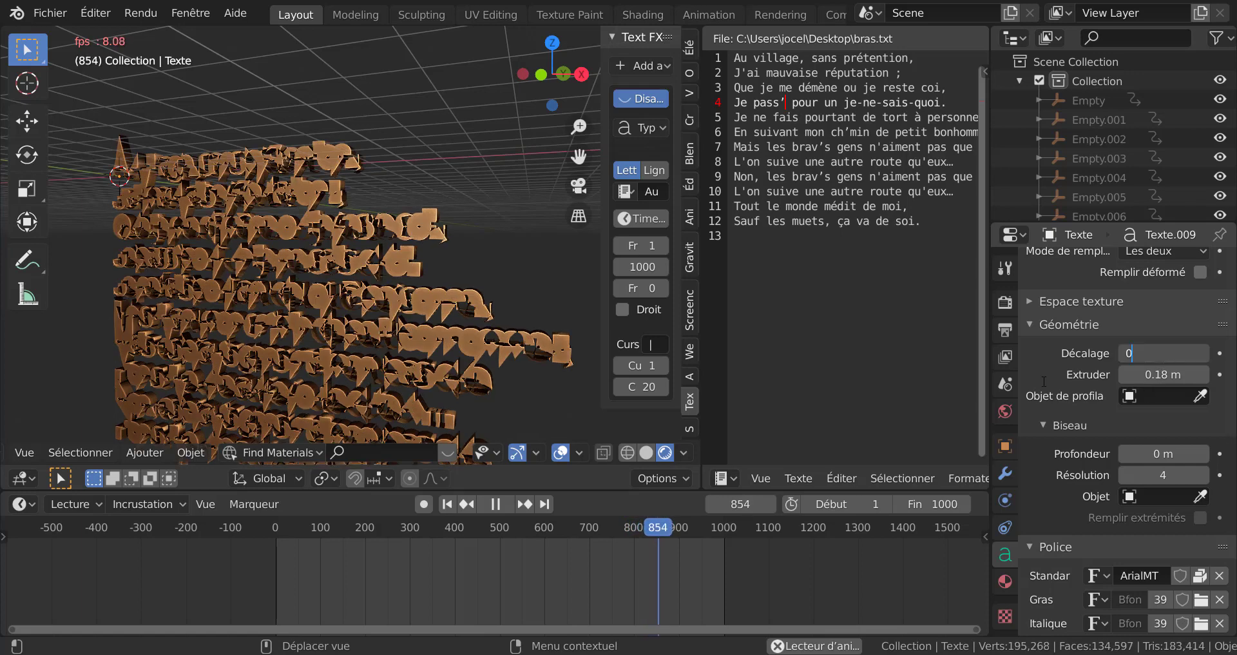
pyautogui.press('Return')
# Bevel the extruded text with a depth of 0.21 m and a resolution of 1.
pyautogui.scroll(-4, 1081, 473)
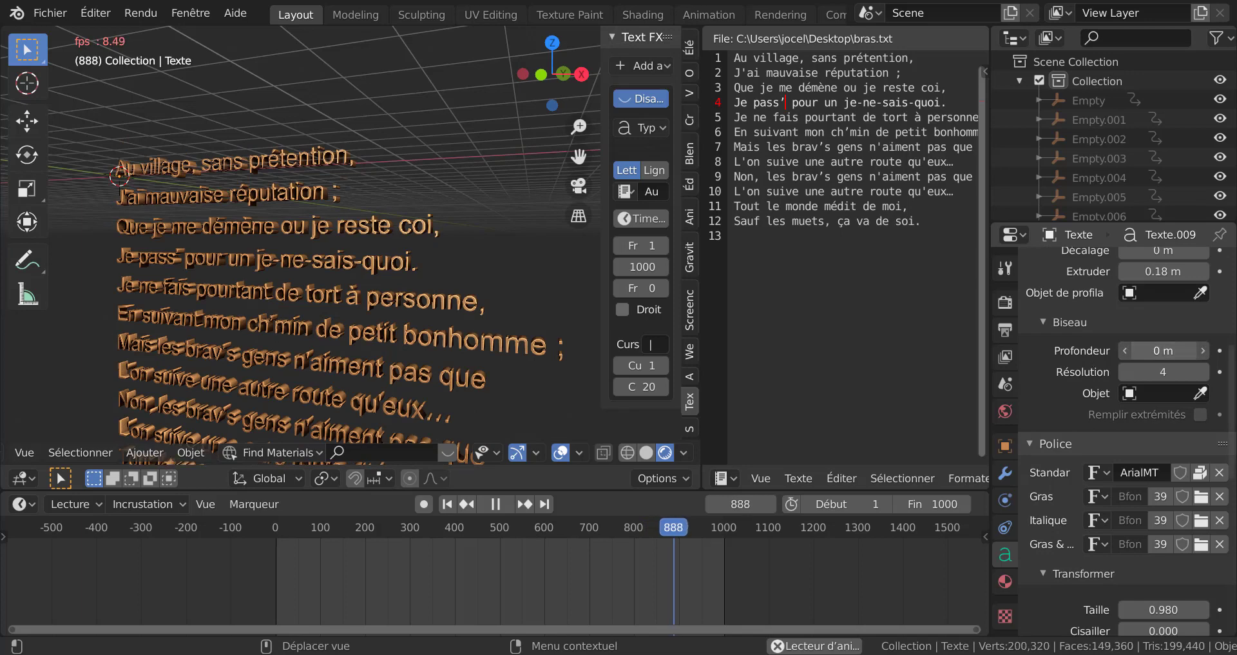
pyautogui.moveTo(1163, 350)
pyautogui.mouseDown()
pyautogui.moveTo(1213, 351)
pyautogui.moveTo(1188, 351)
pyautogui.mouseUp()
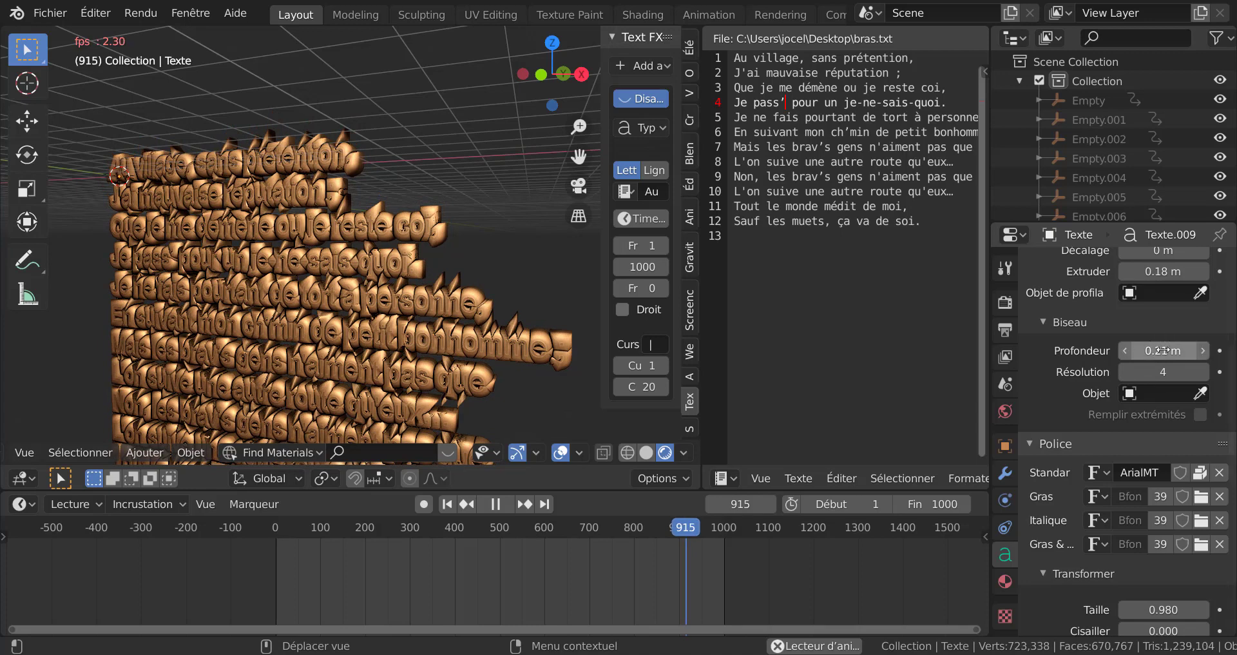
pyautogui.scroll(-3, 520, 380)
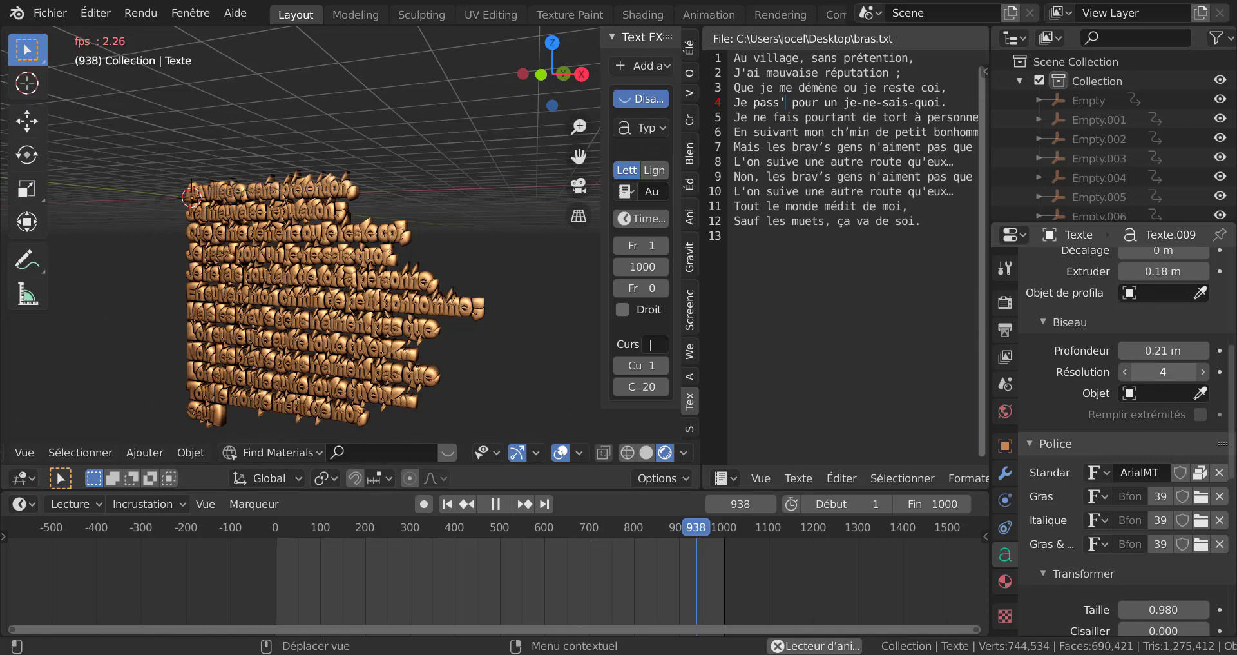
pyautogui.moveTo(1164, 372); pyautogui.dragTo(1136, 371)
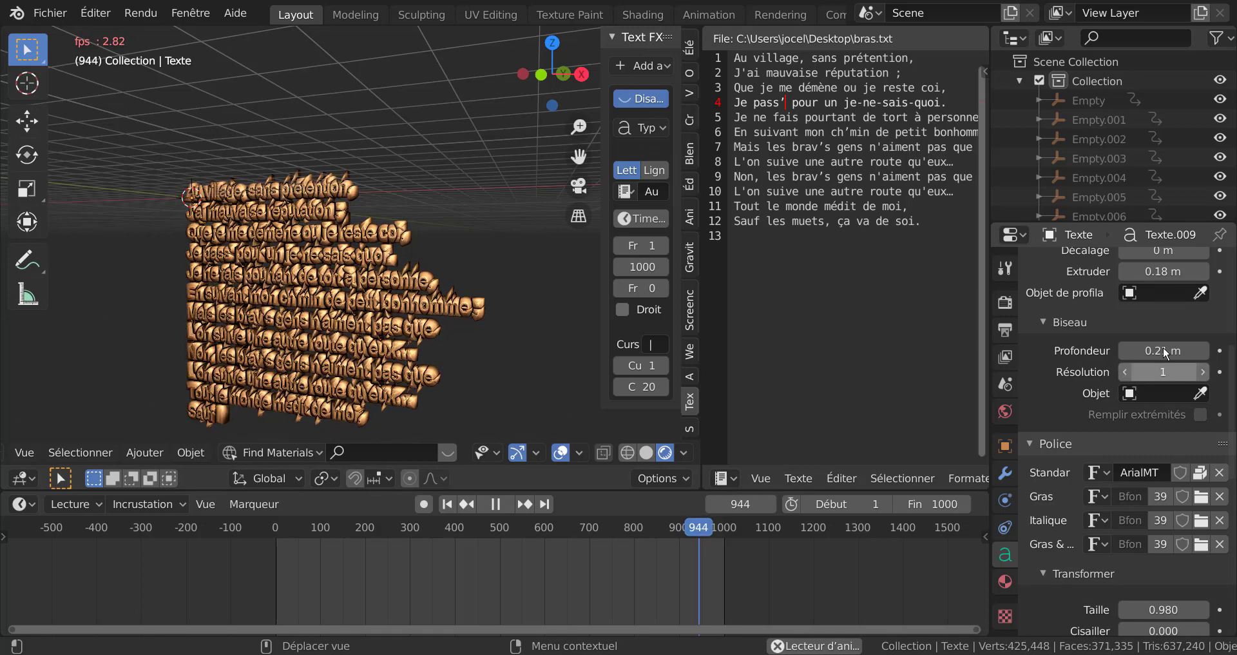
# Remove the bevel from the text by setting its depth to 0 m.
pyautogui.click(1165, 352)
pyautogui.write('0')
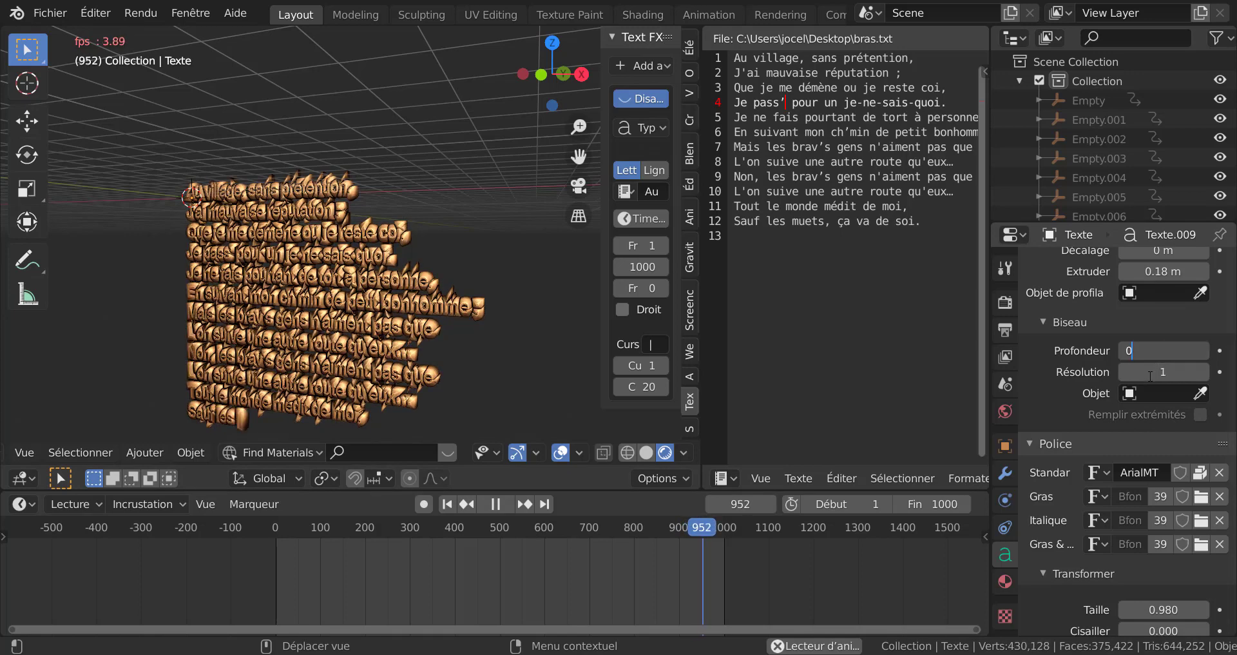
pyautogui.press('Return')
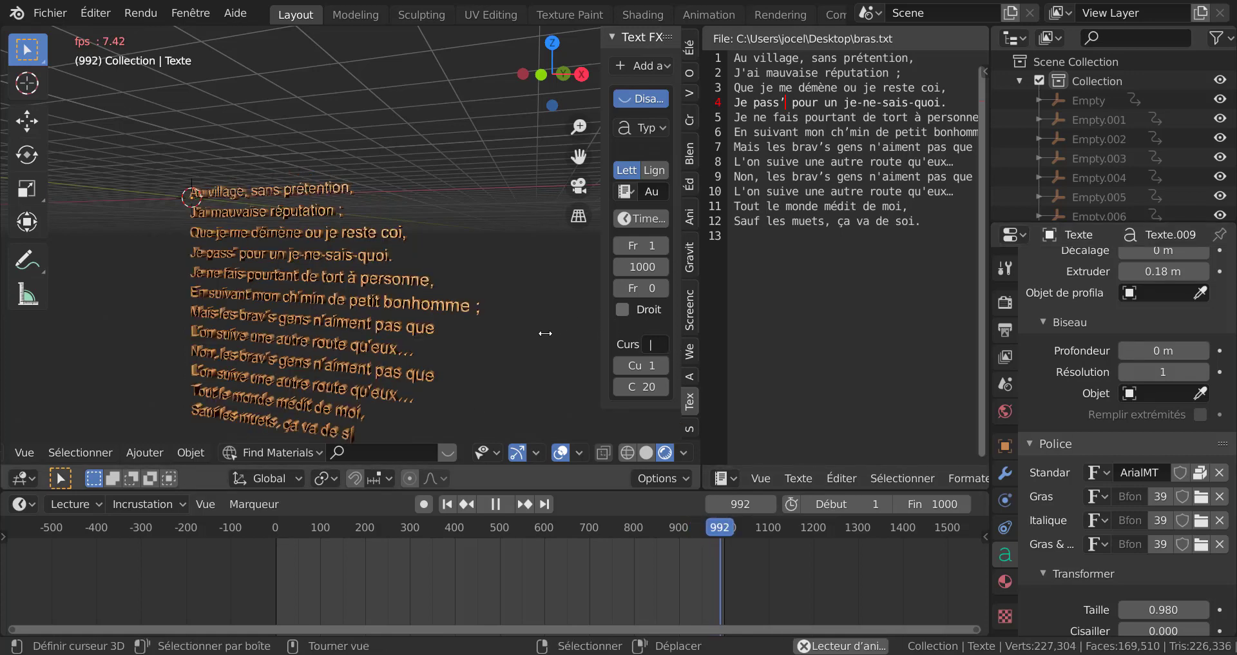
# Widen the Text FX sidebar and enlarge the 3D viewport at the expense of the text editor.
pyautogui.moveTo(545, 334); pyautogui.dragTo(509, 333)
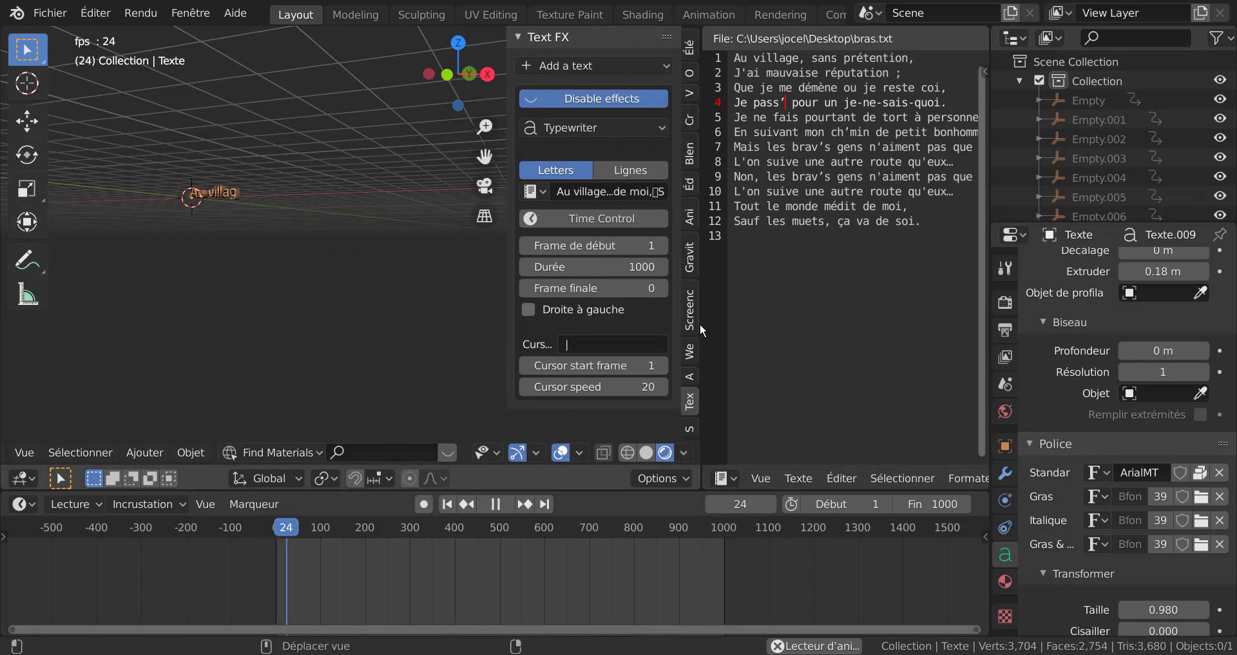
pyautogui.moveTo(702, 330); pyautogui.dragTo(913, 326)
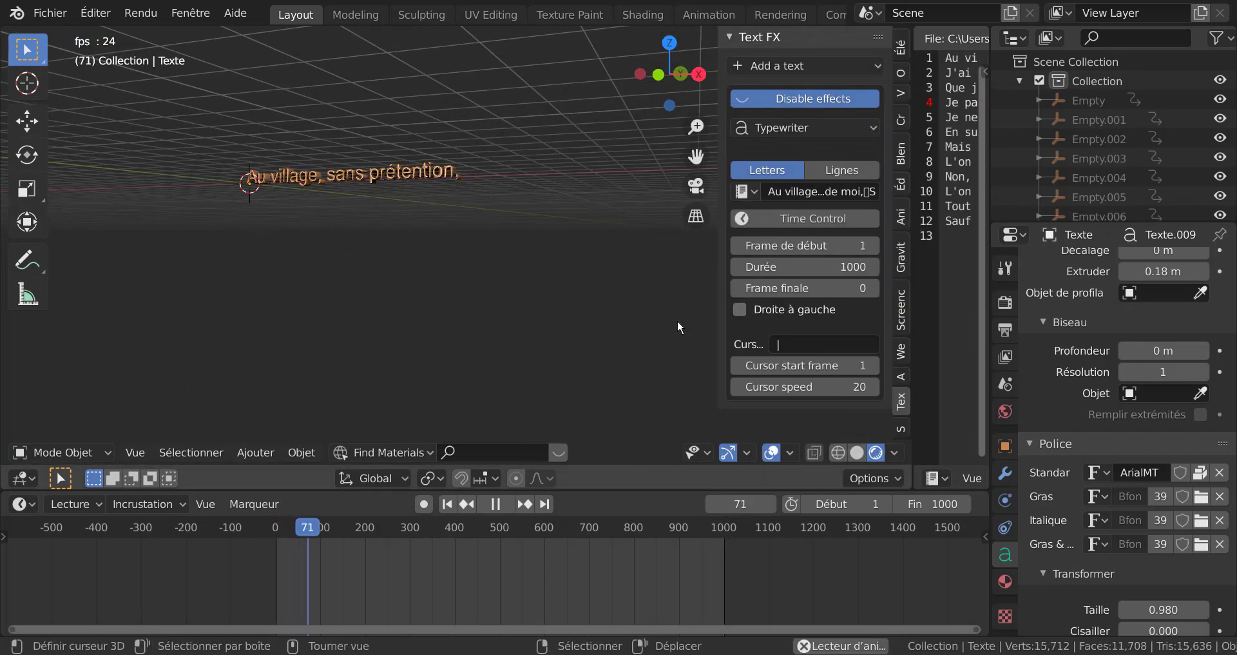
pyautogui.keyDown('shift'); pyautogui.moveTo(644, 308); pyautogui.dragTo(537, 330, button='middle'); pyautogui.keyUp('shift')
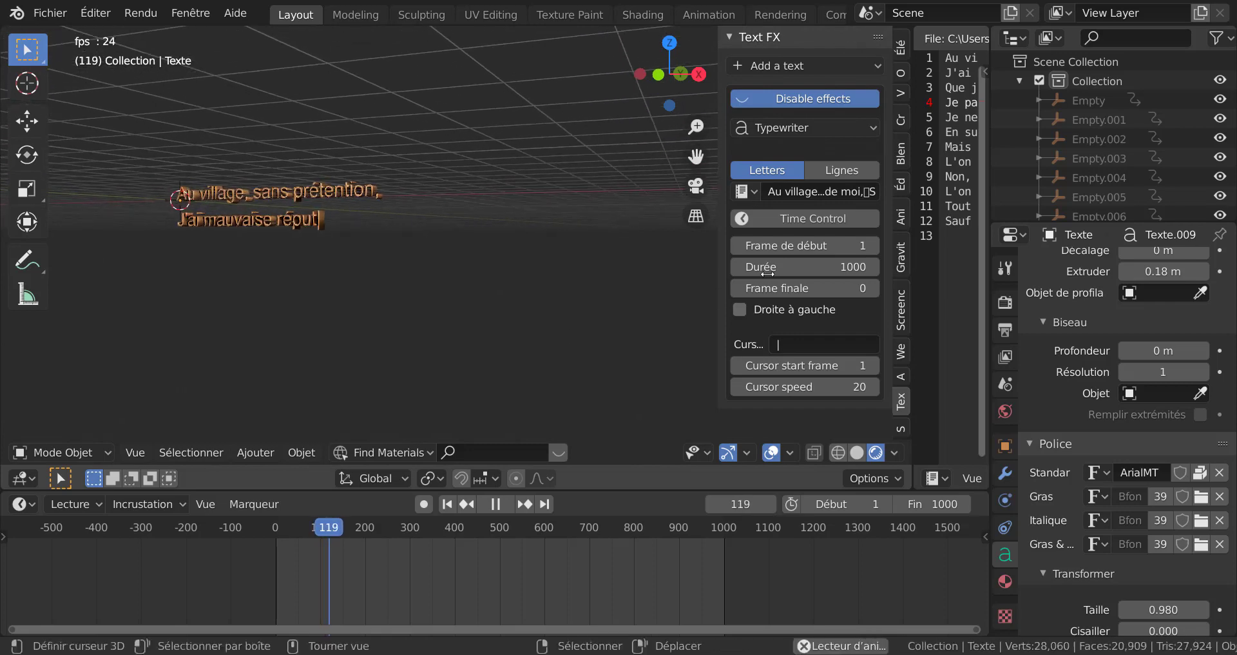
# Set the Typewriter effect's duration to 500 frames and pause the playback at frame 320.
pyautogui.click(768, 269)
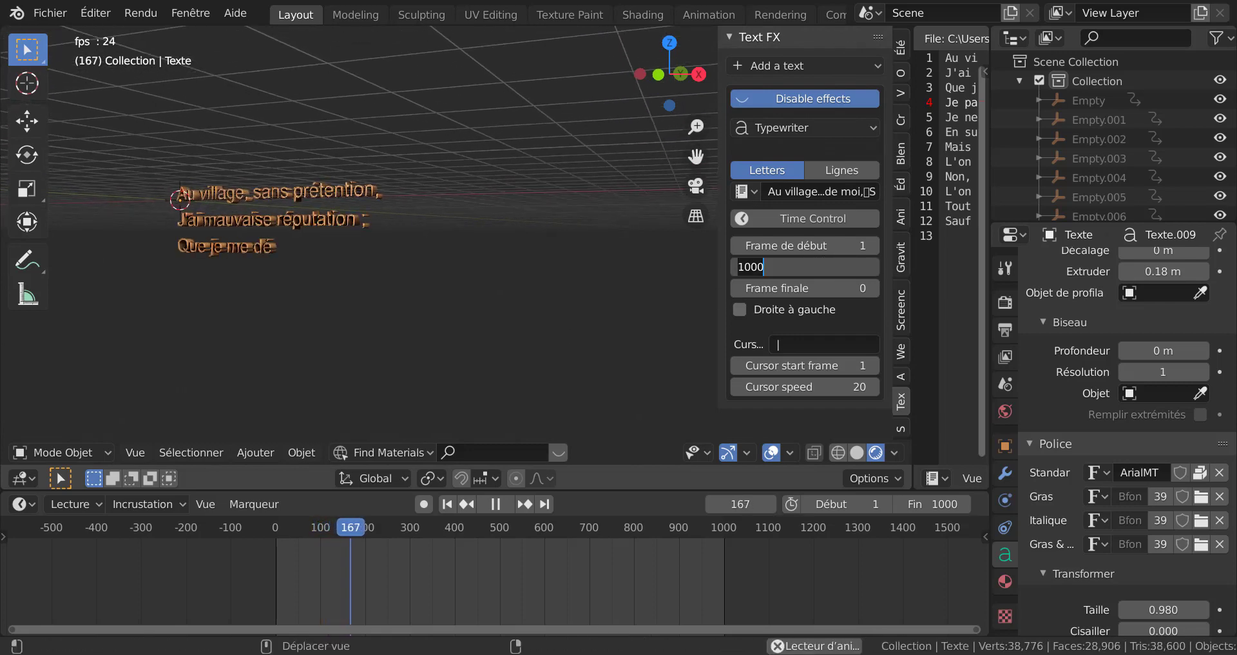
pyautogui.write('500')
pyautogui.press('Return')
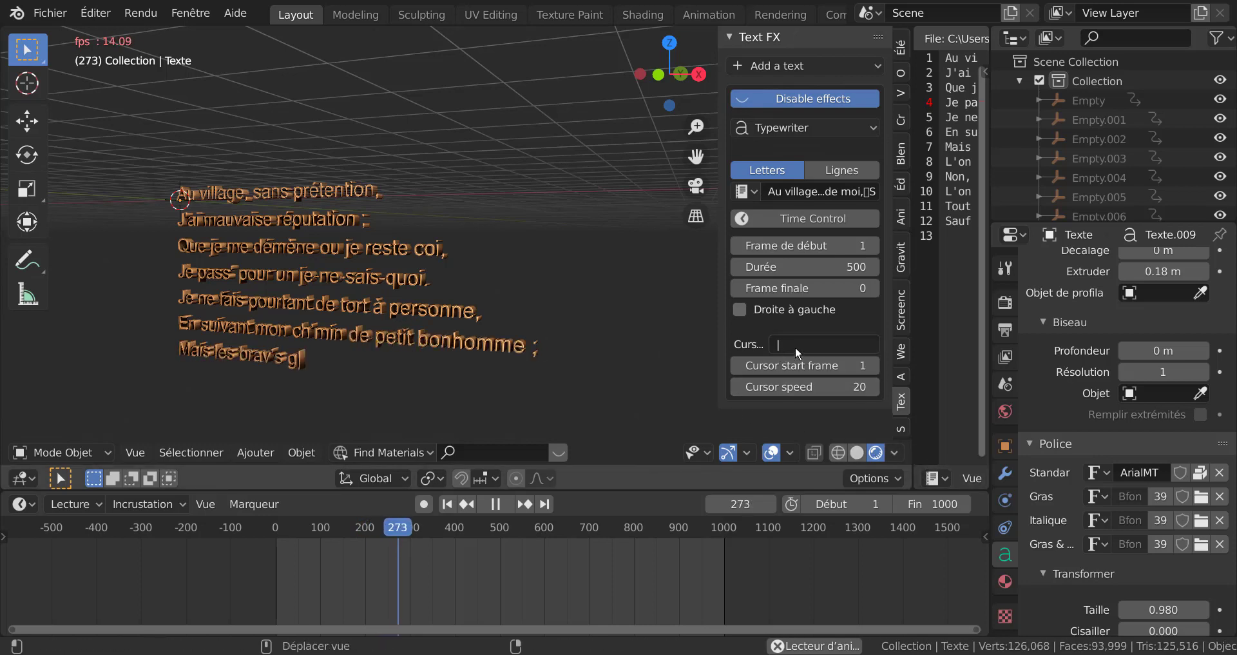
pyautogui.click(495, 505)
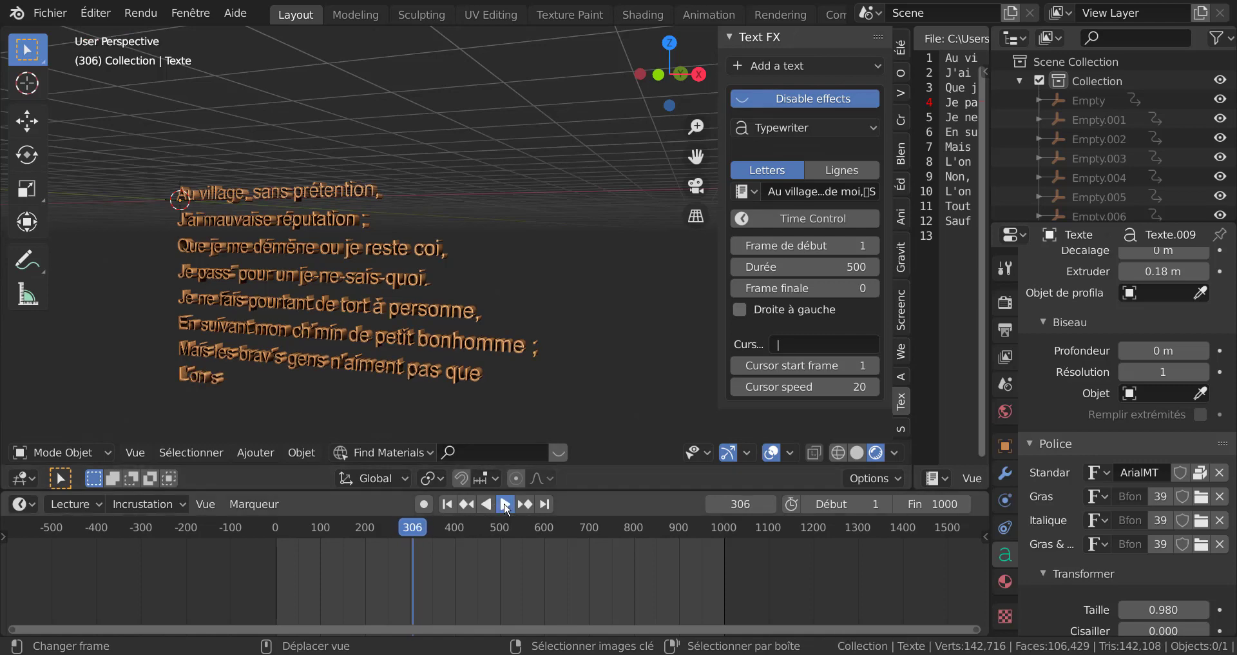
pyautogui.click(505, 504)
pyautogui.click(505, 504)
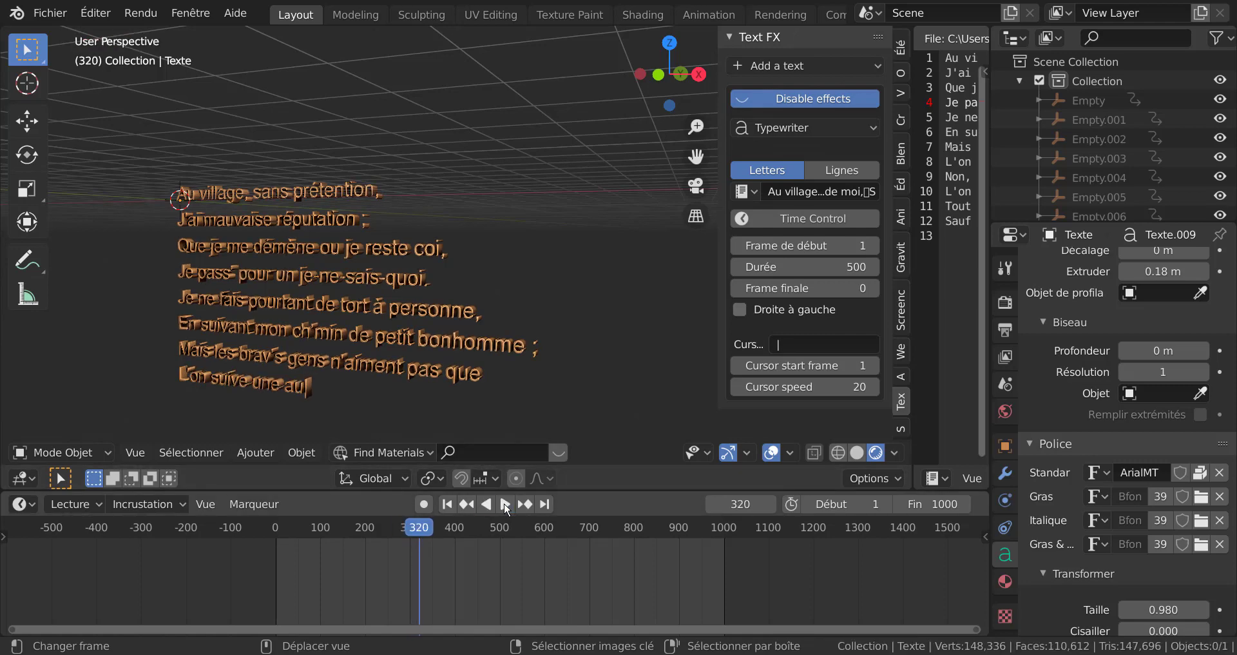
# Change the Typewriter cursor character to a slash (/).
pyautogui.moveTo(440, 420); pyautogui.dragTo(404, 358, button='middle')
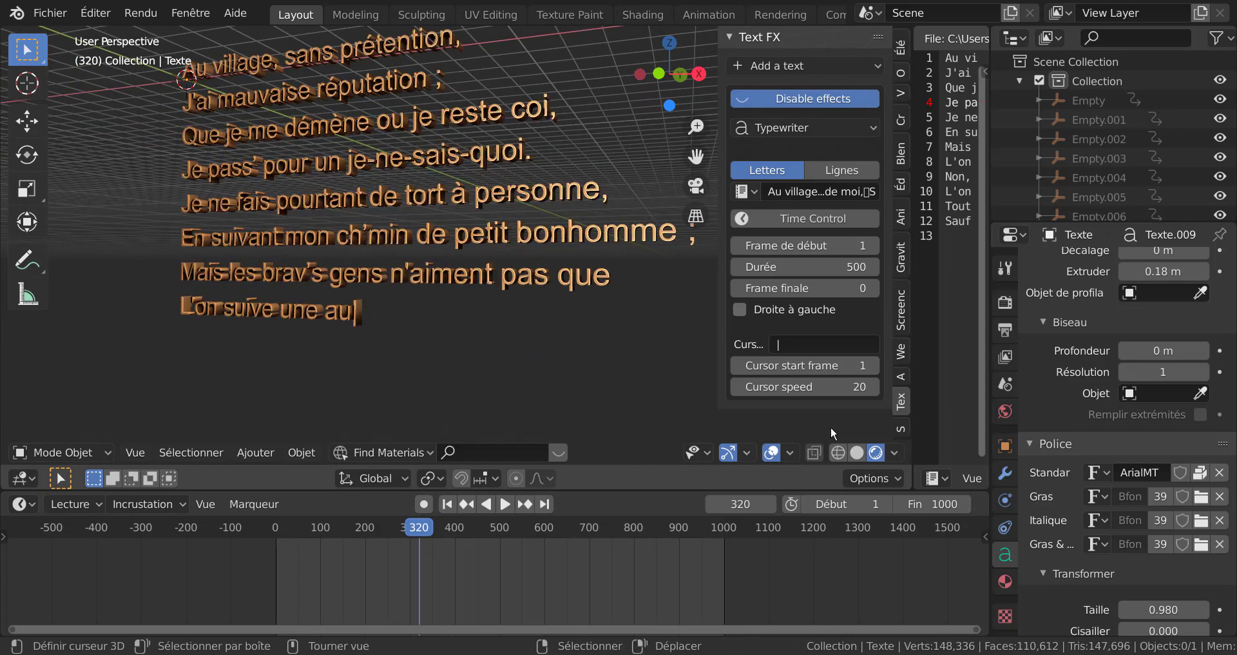
pyautogui.click(799, 346)
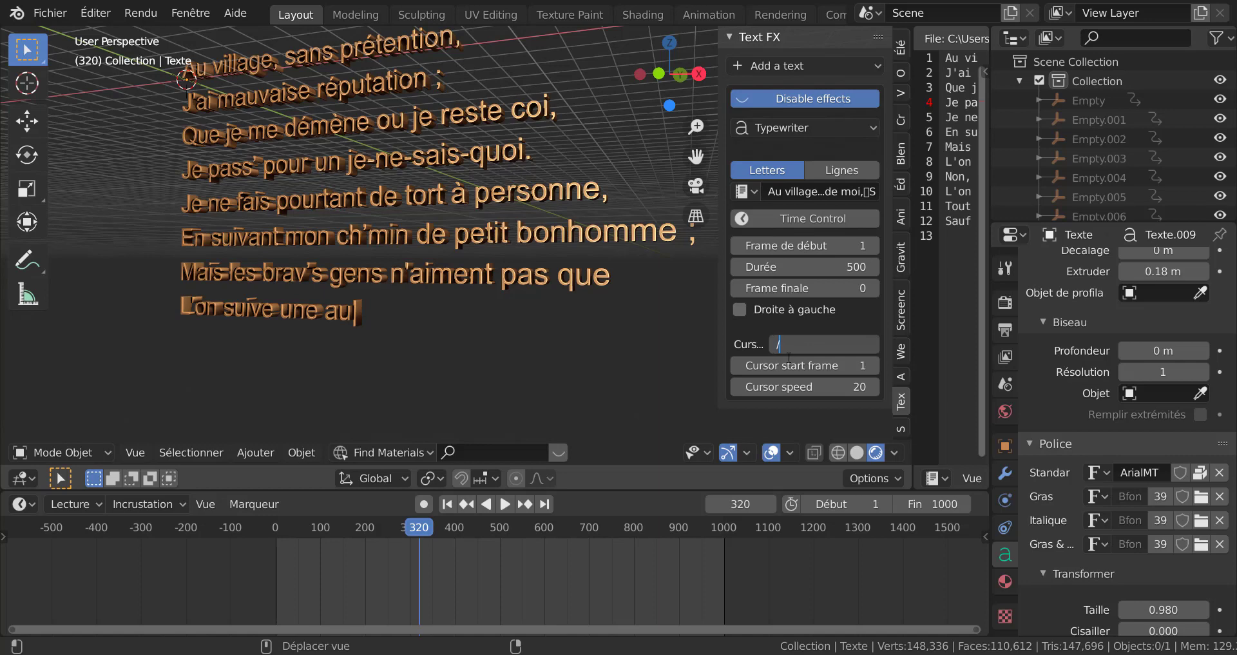
pyautogui.press('Return')
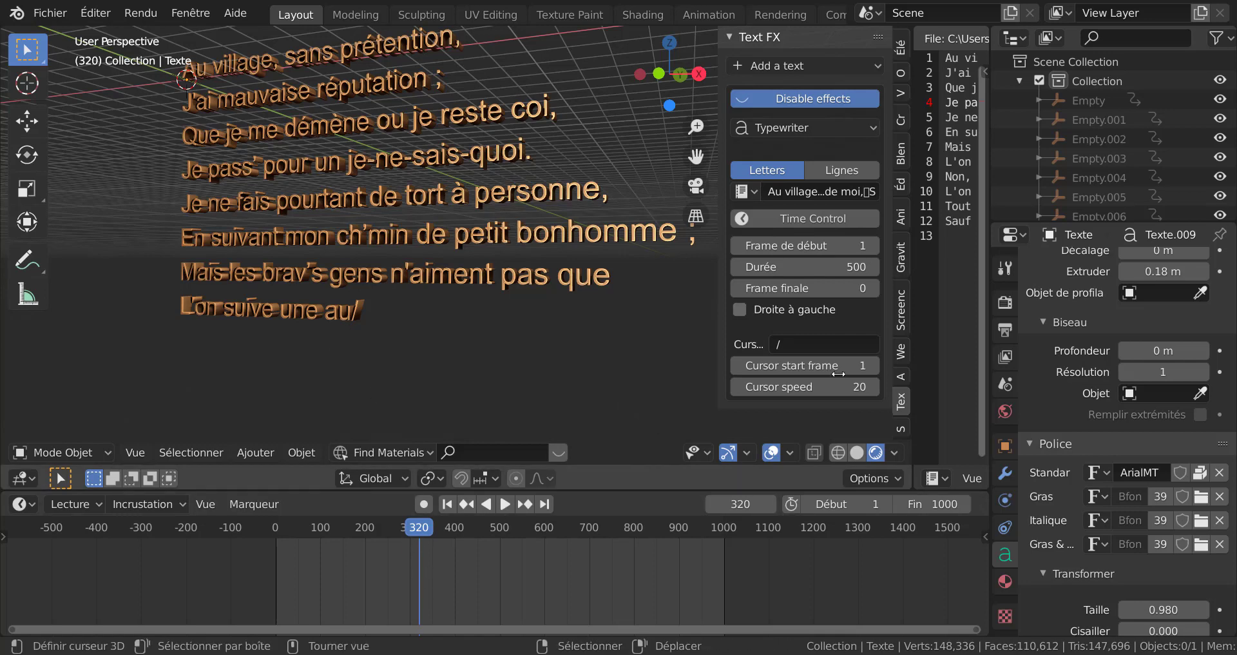
# Play and scrub through the early frames, ending at frame 209, to check how the slash cursor blinks.
pyautogui.moveTo(388, 530); pyautogui.dragTo(317, 528)
pyautogui.press('space')
pyautogui.press('space')
pyautogui.scroll(-1, 450, 277)
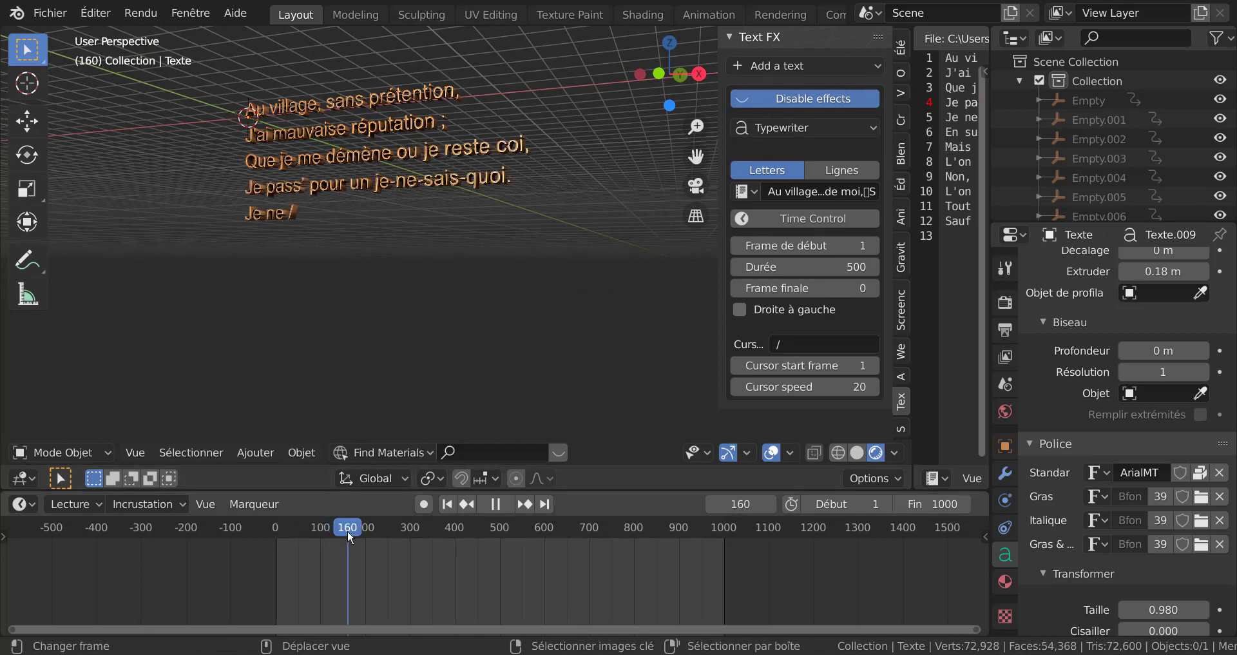
pyautogui.moveTo(329, 524); pyautogui.dragTo(369, 529)
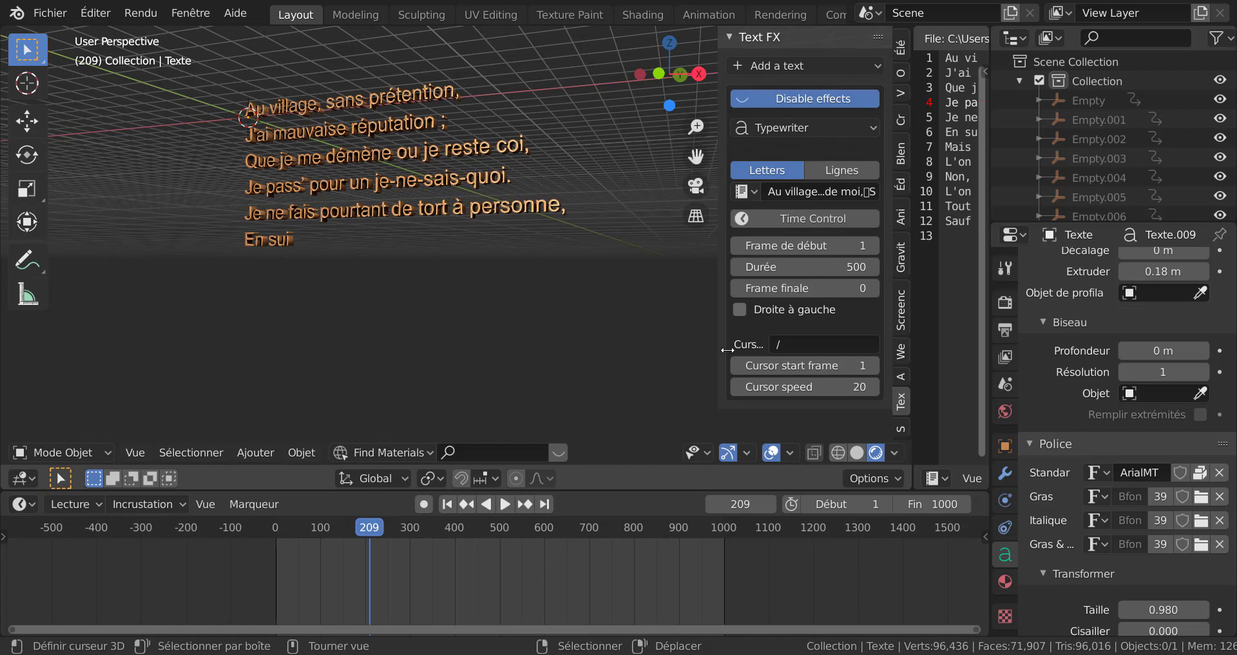
# Set the cursor start frame to 50 and replay the animation from the beginning, viewing the text from the front.
pyautogui.click(820, 365)
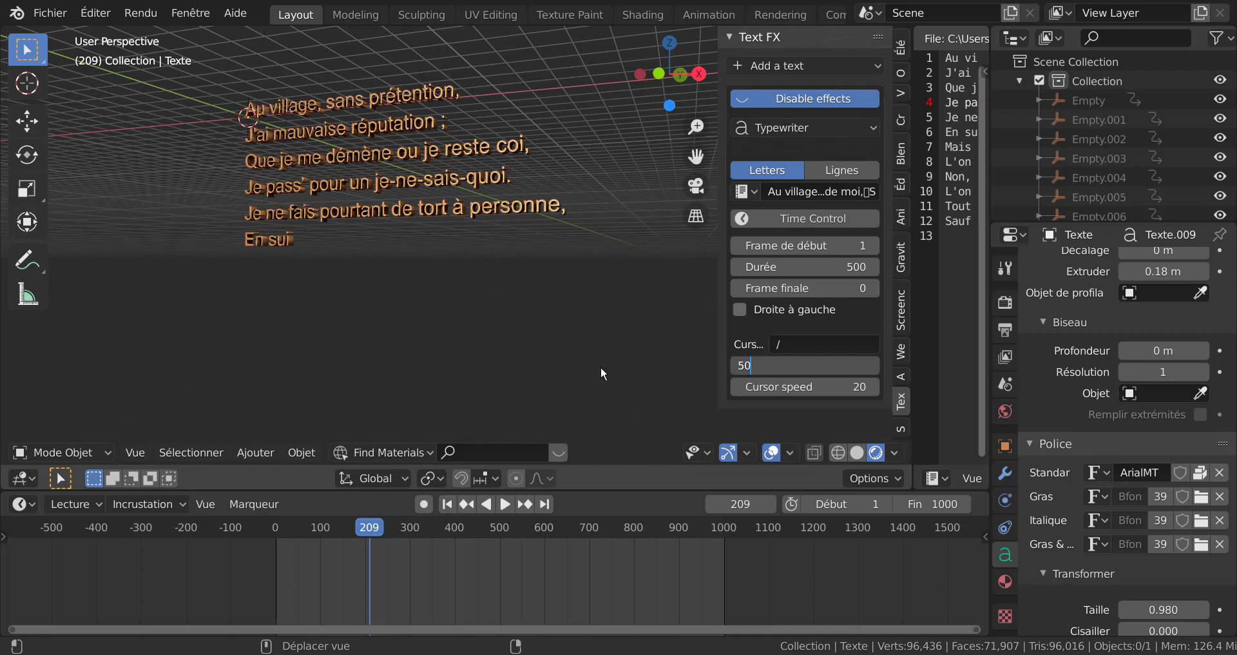
pyautogui.press('Return')
pyautogui.moveTo(363, 532); pyautogui.dragTo(256, 543)
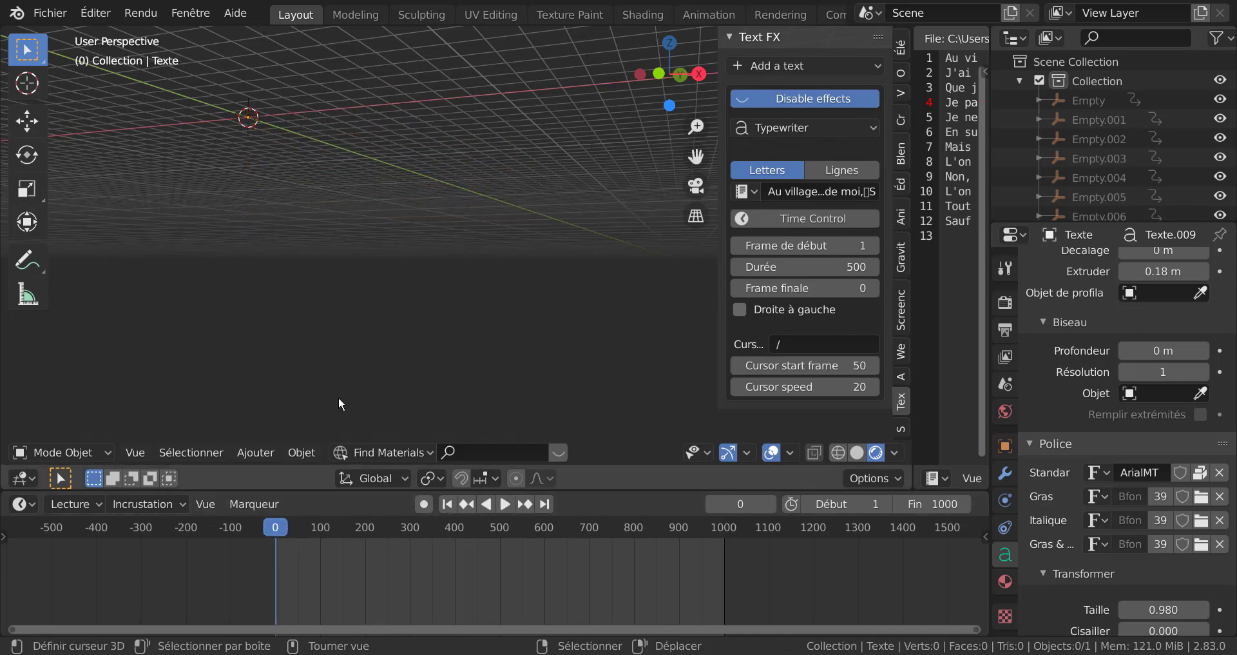
pyautogui.click(505, 504)
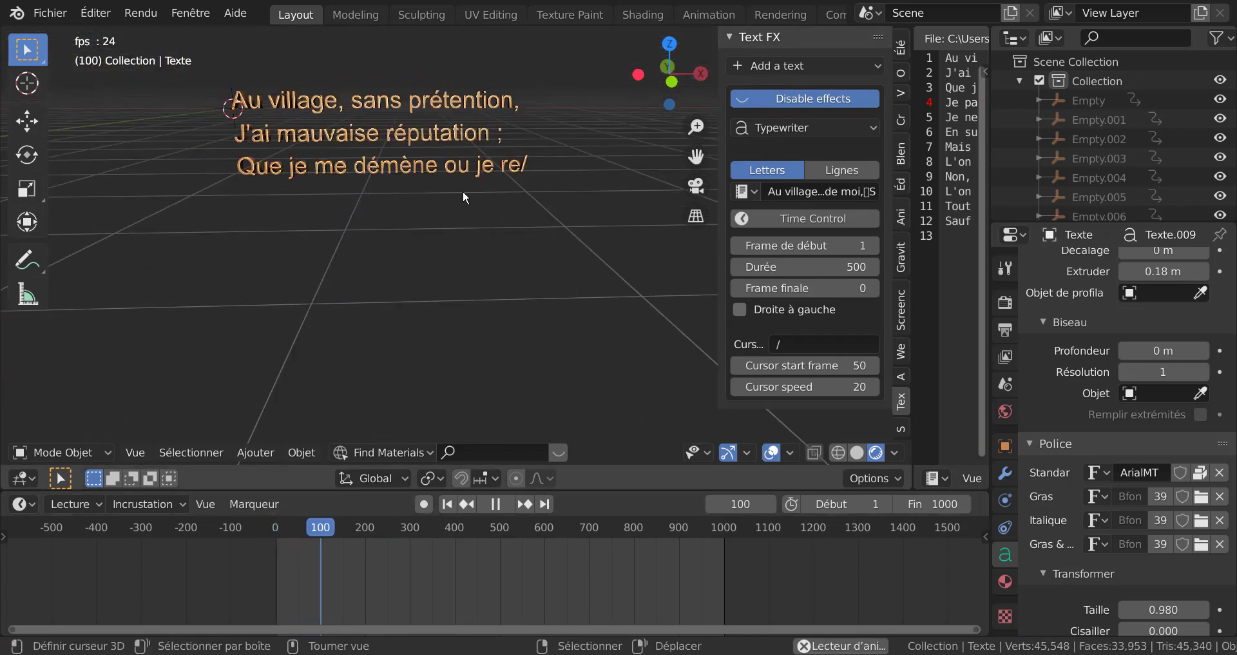
pyautogui.hotkey('shift', 'Left')
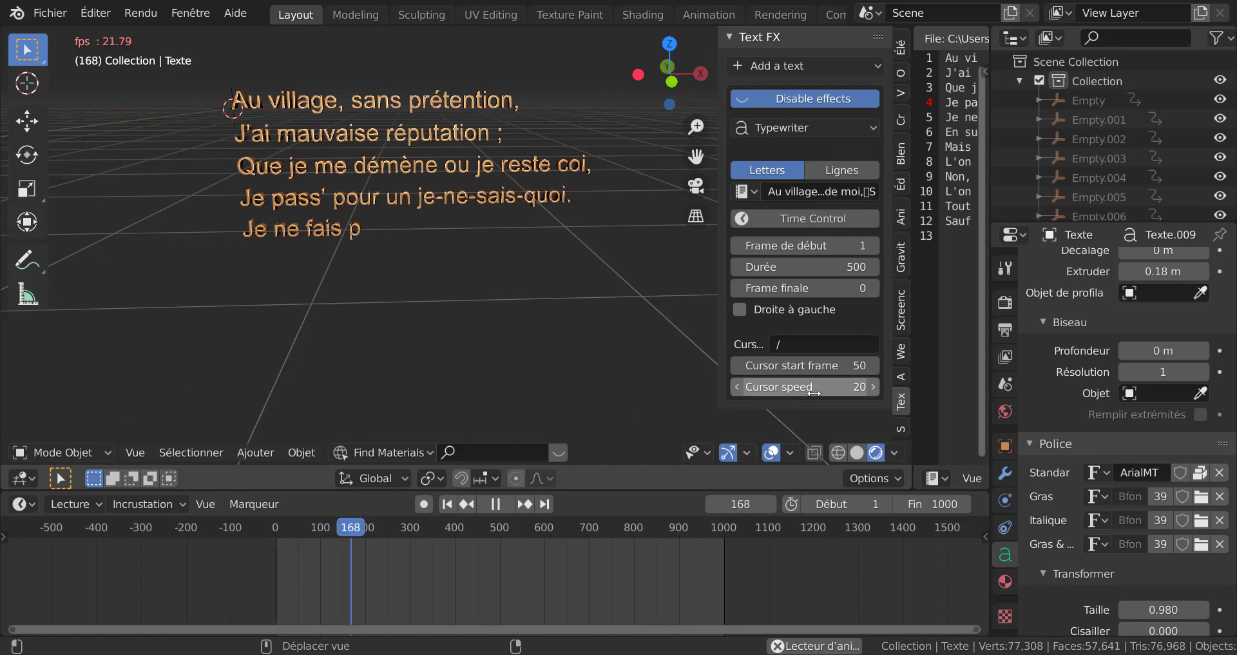
pyautogui.moveTo(566, 315); pyautogui.dragTo(548, 313, button='middle')
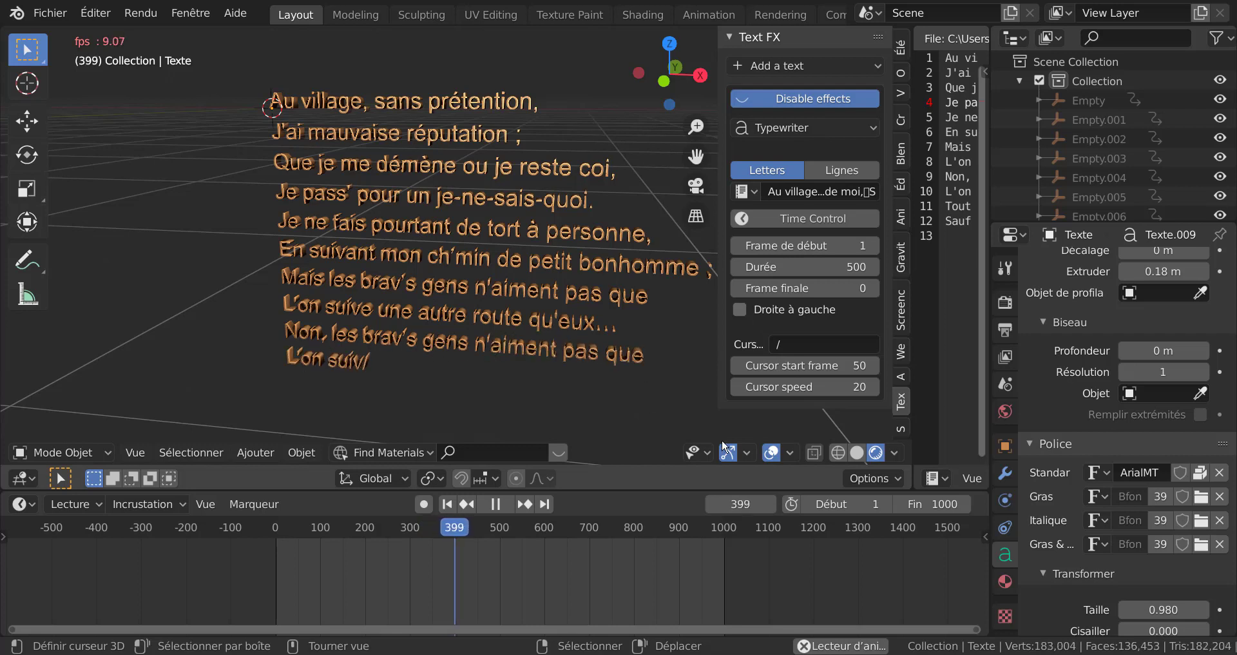
# Set the scene's end frame to 2000 and the Typewriter effect's duration to 2000.
pyautogui.click(938, 503)
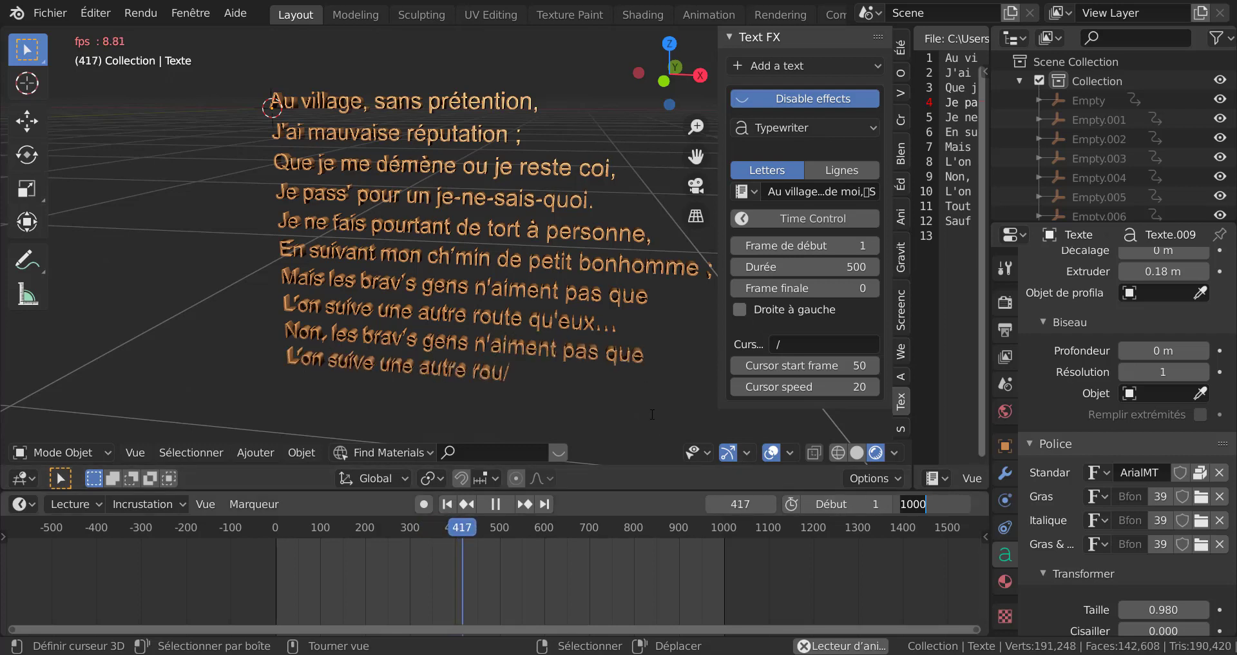
pyautogui.write('2000')
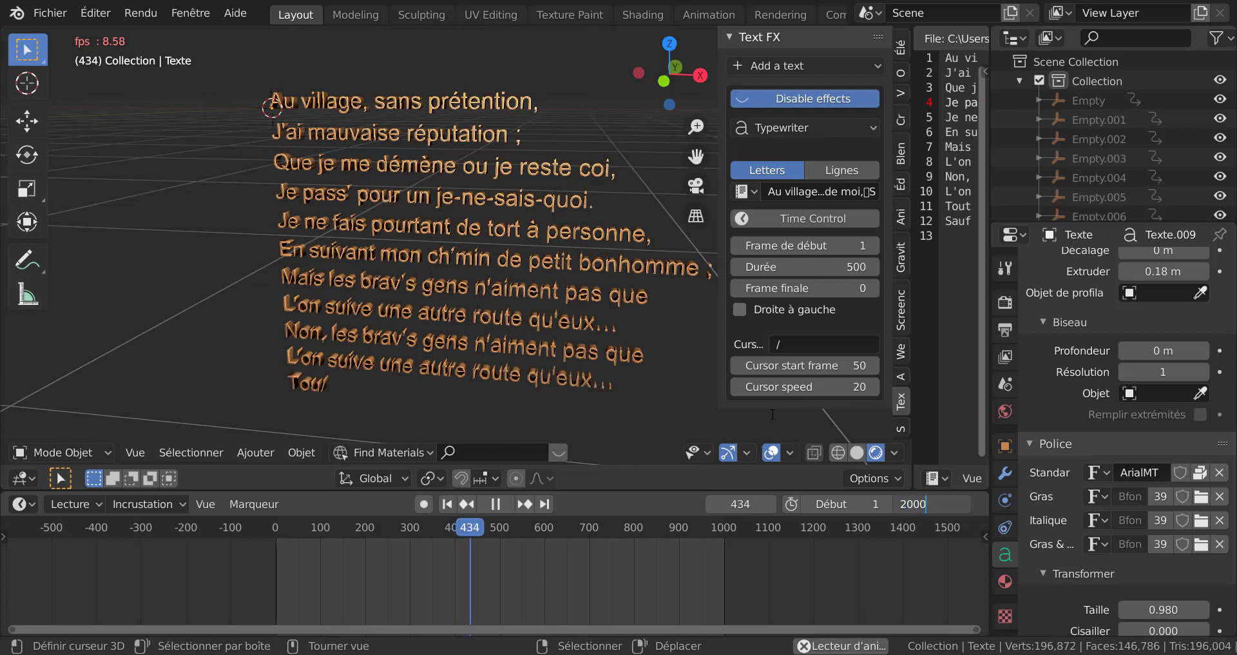
pyautogui.press('Return')
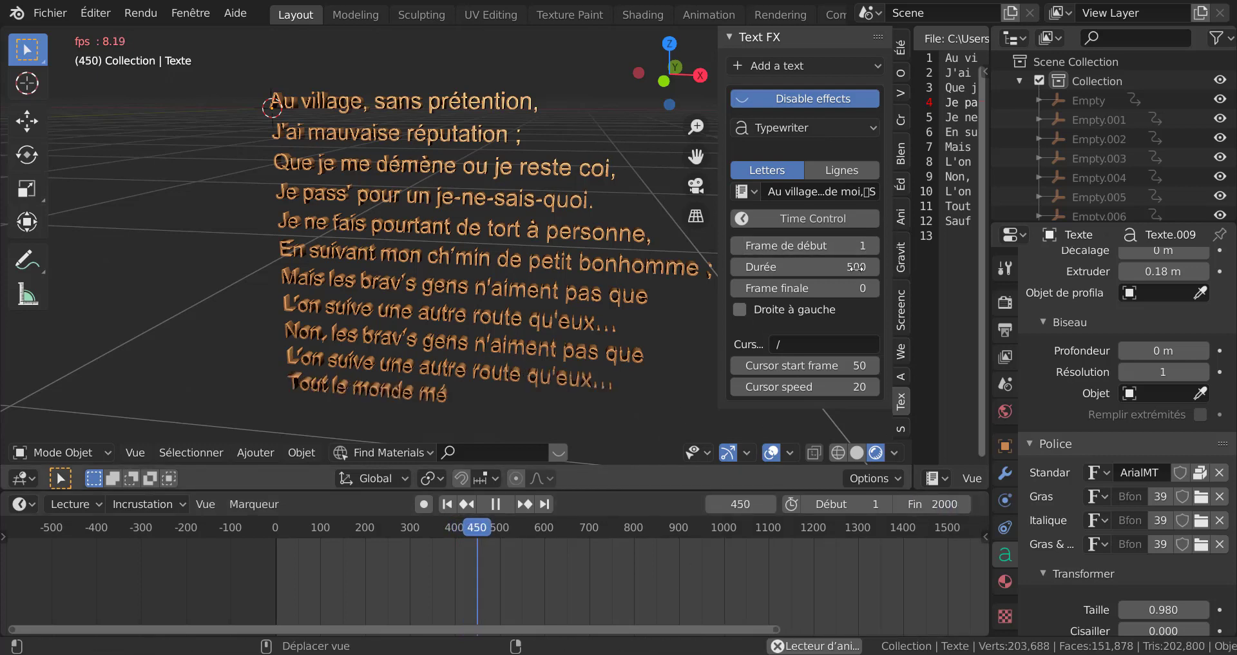
pyautogui.click(805, 267)
pyautogui.write('20')
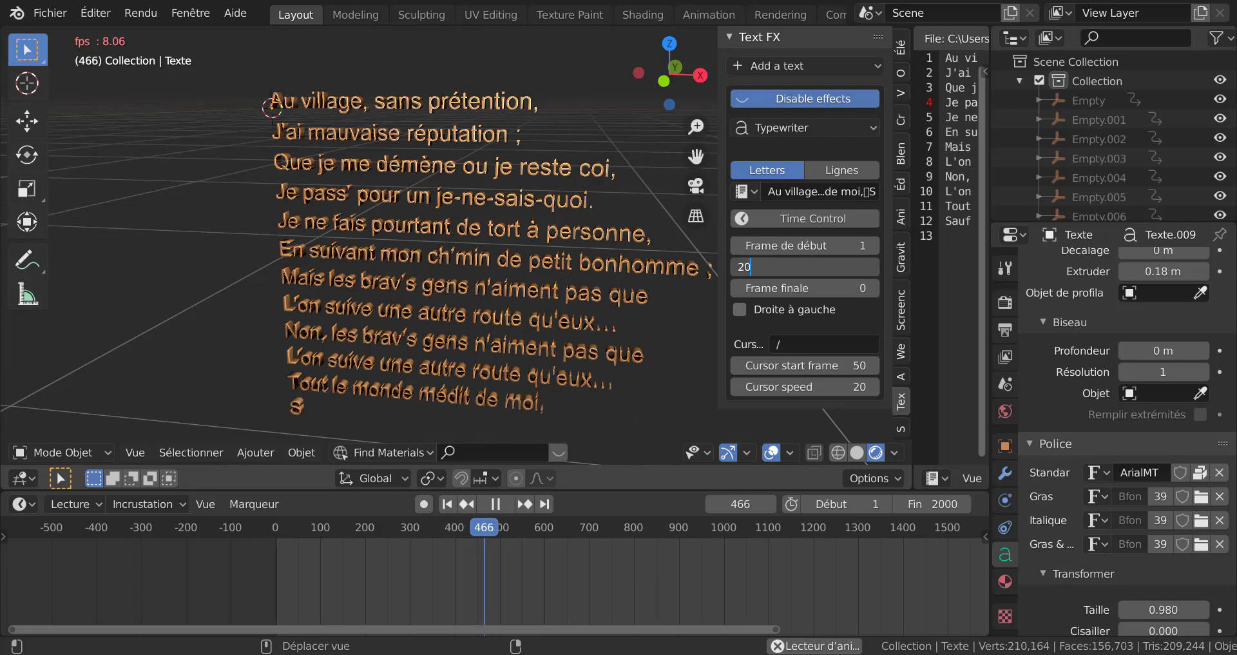
pyautogui.press('Return')
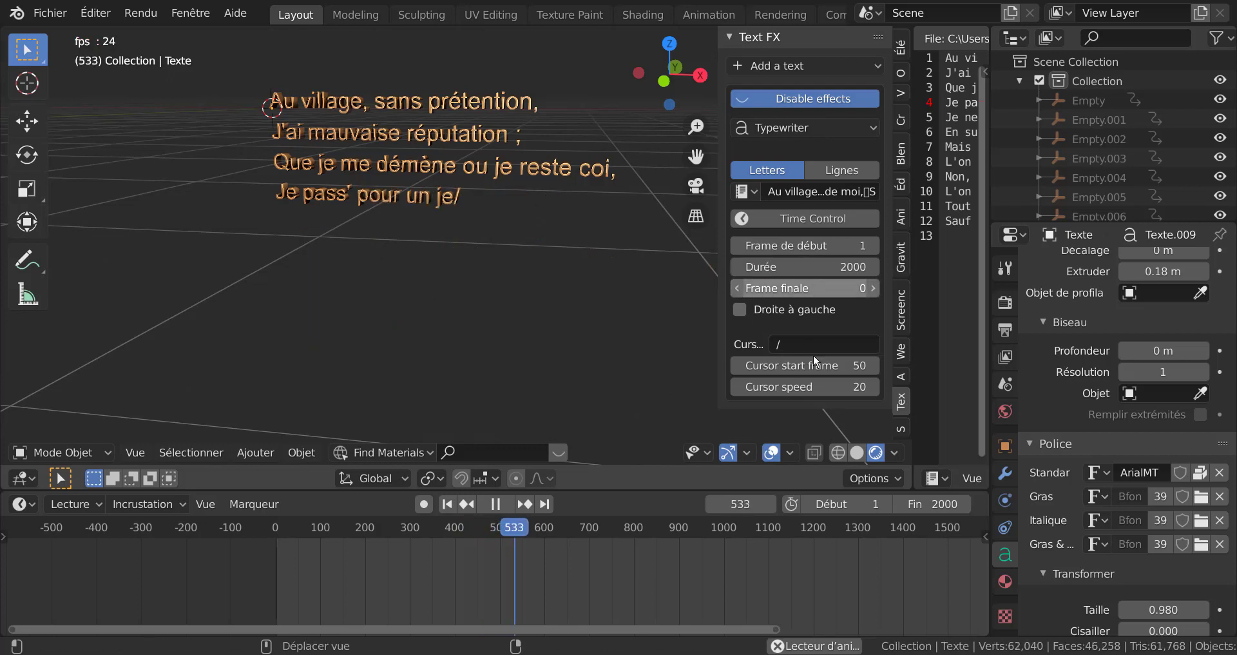
# Try Typewriter cursor speeds of 65, 0, 22 and 37 while the animation plays.
pyautogui.moveTo(827, 387); pyautogui.dragTo(850, 386)
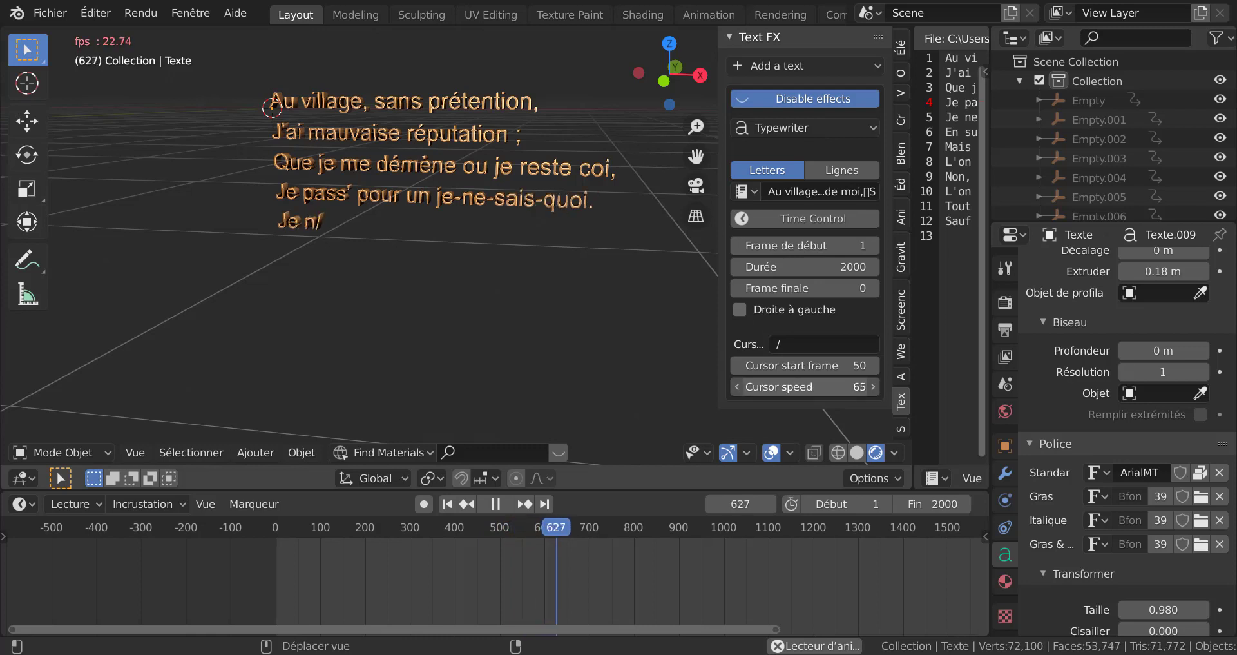
pyautogui.moveTo(827, 386); pyautogui.dragTo(841, 386)
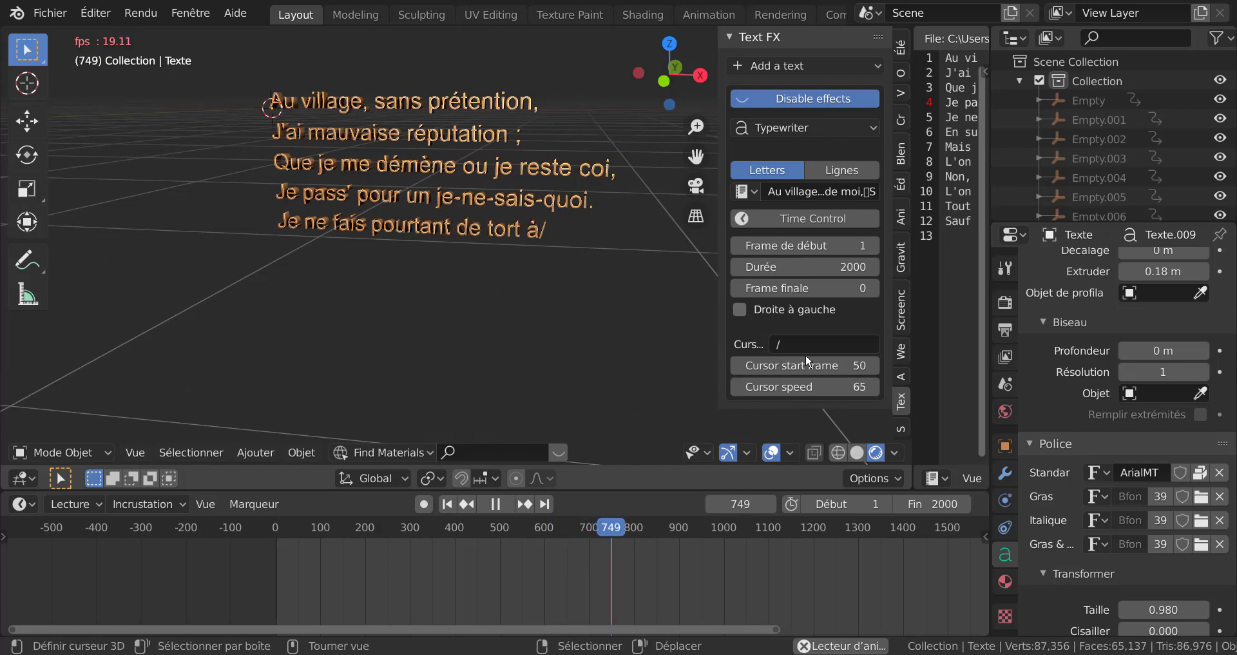
pyautogui.moveTo(805, 387); pyautogui.dragTo(735, 387)
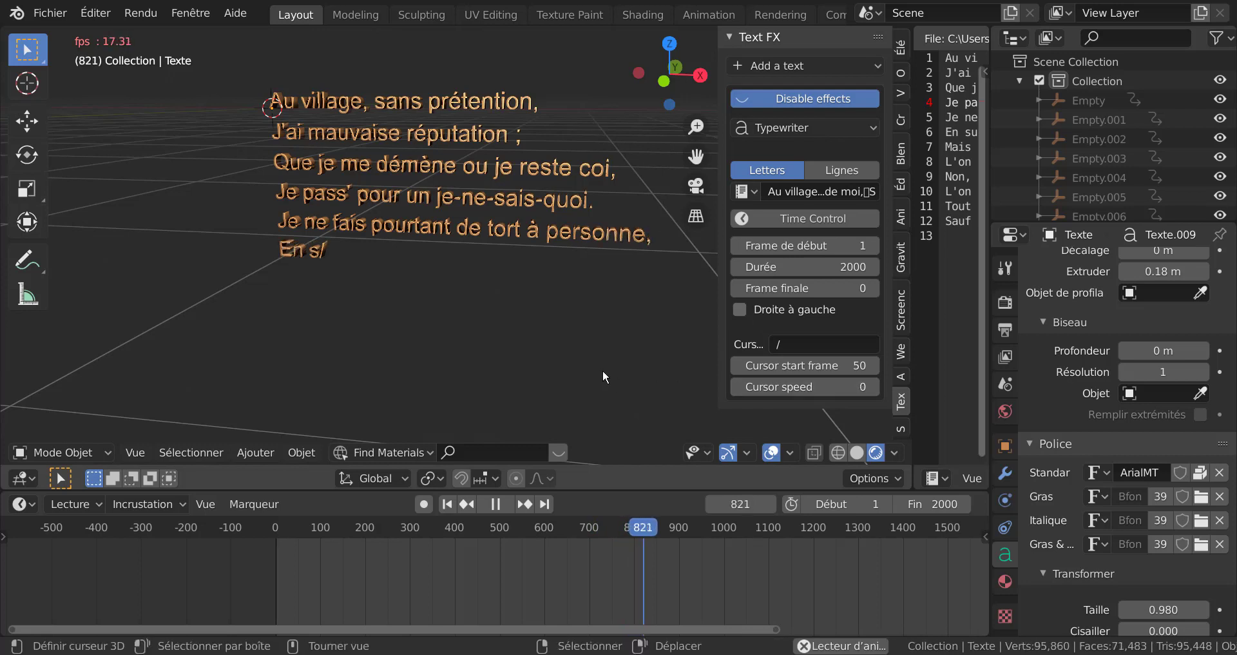
pyautogui.moveTo(843, 387); pyautogui.dragTo(864, 387)
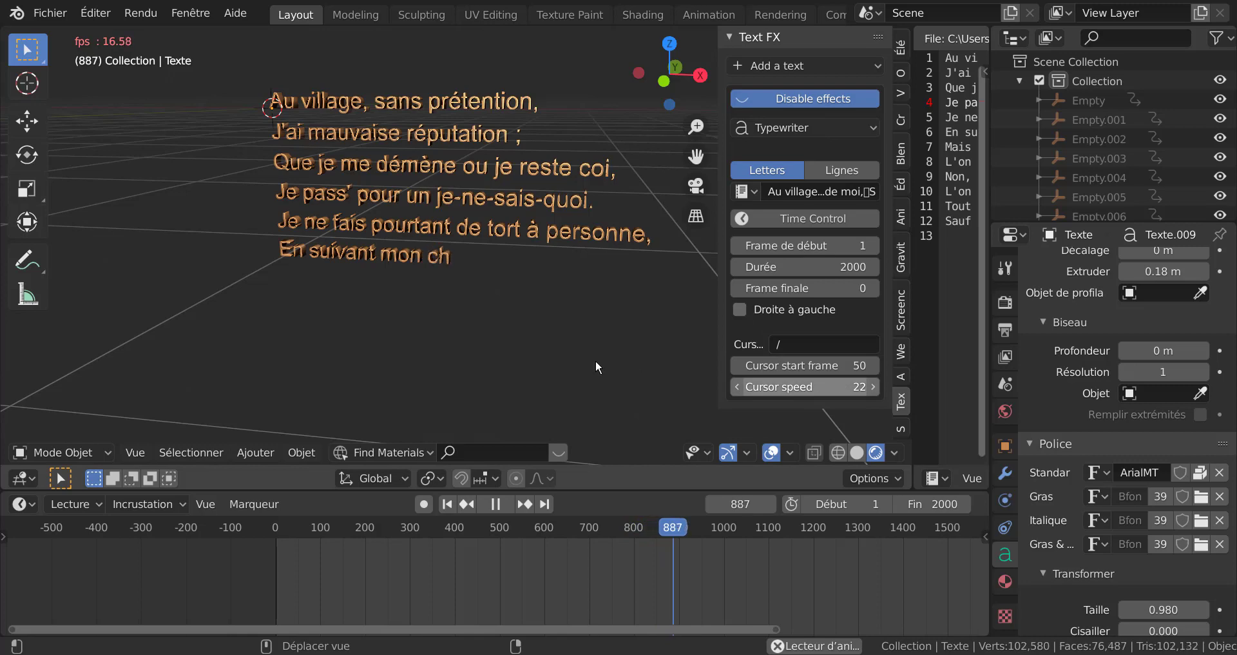
pyautogui.scroll(3, 581, 350)
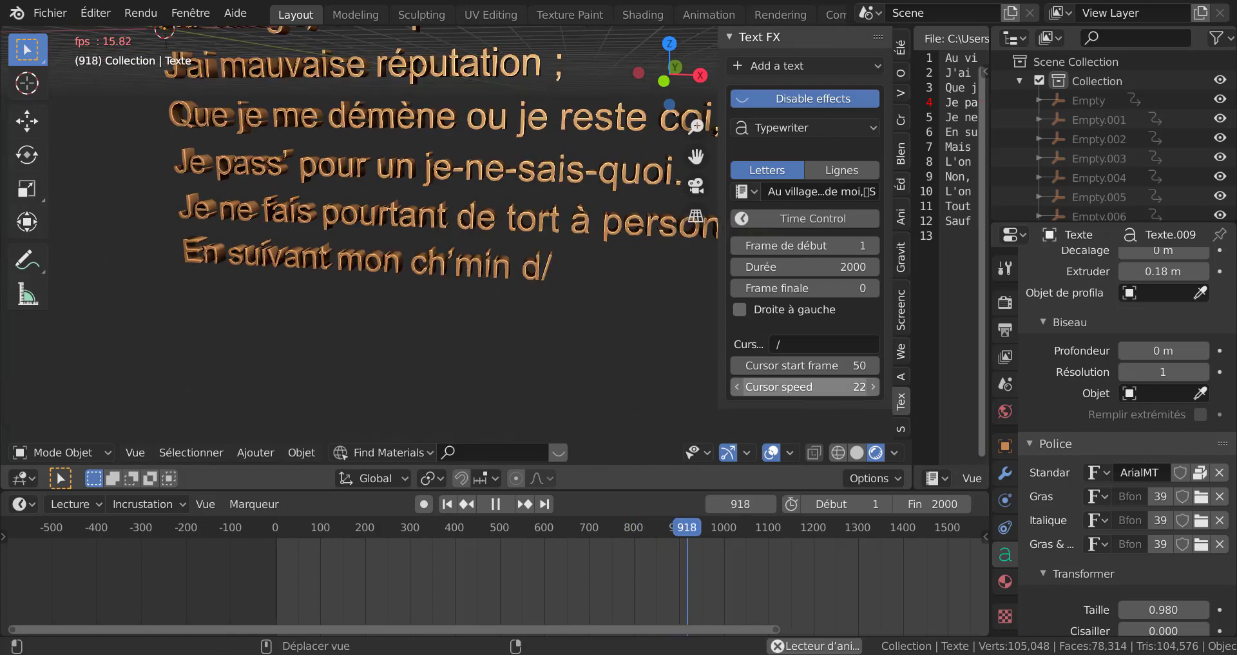
pyautogui.moveTo(838, 387)
pyautogui.mouseDown()
pyautogui.moveTo(815, 387)
pyautogui.moveTo(850, 387)
pyautogui.mouseUp()
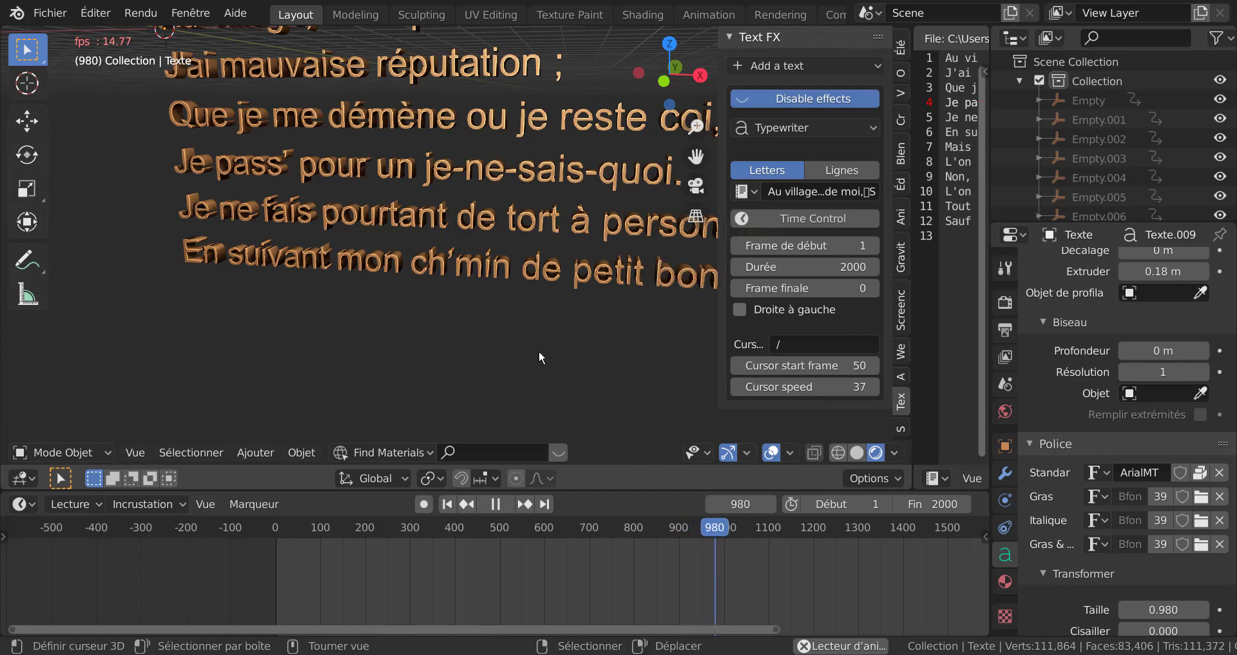
pyautogui.scroll(-3, 540, 352)
pyautogui.keyDown('shift'); pyautogui.moveTo(567, 343); pyautogui.dragTo(496, 342, button='middle'); pyautogui.keyUp('shift')
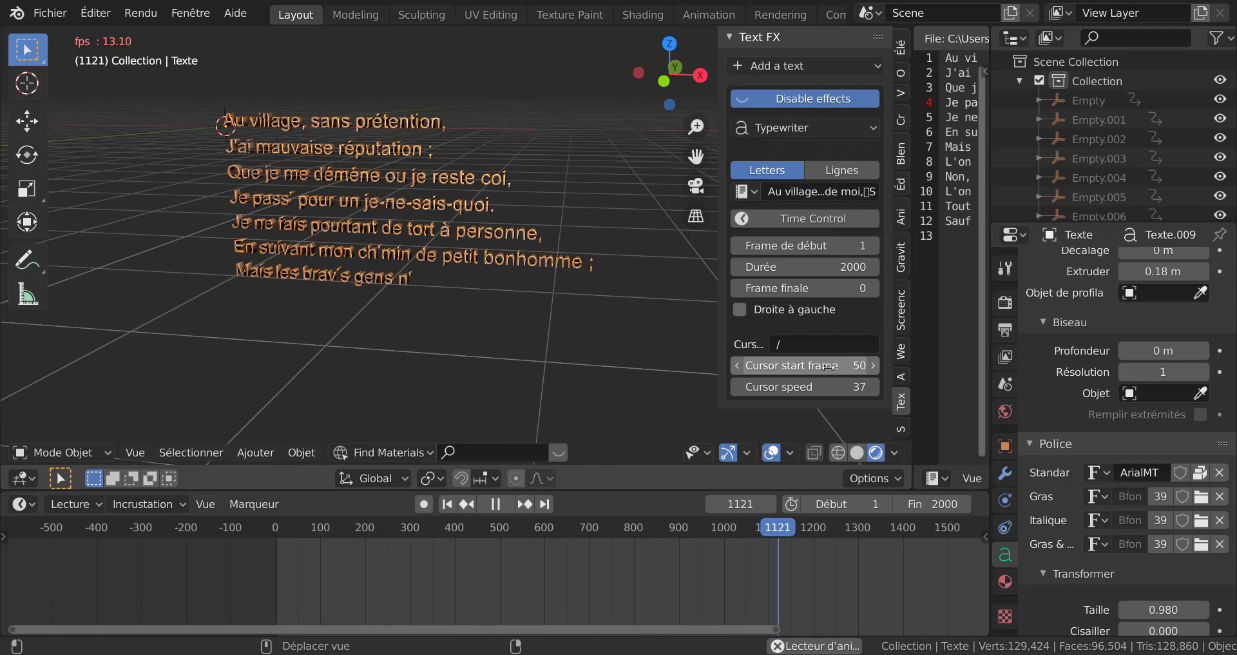
# Reset the cursor start frame to 1 and try cursor speeds of 290 and 81.
pyautogui.press('BackSpace')
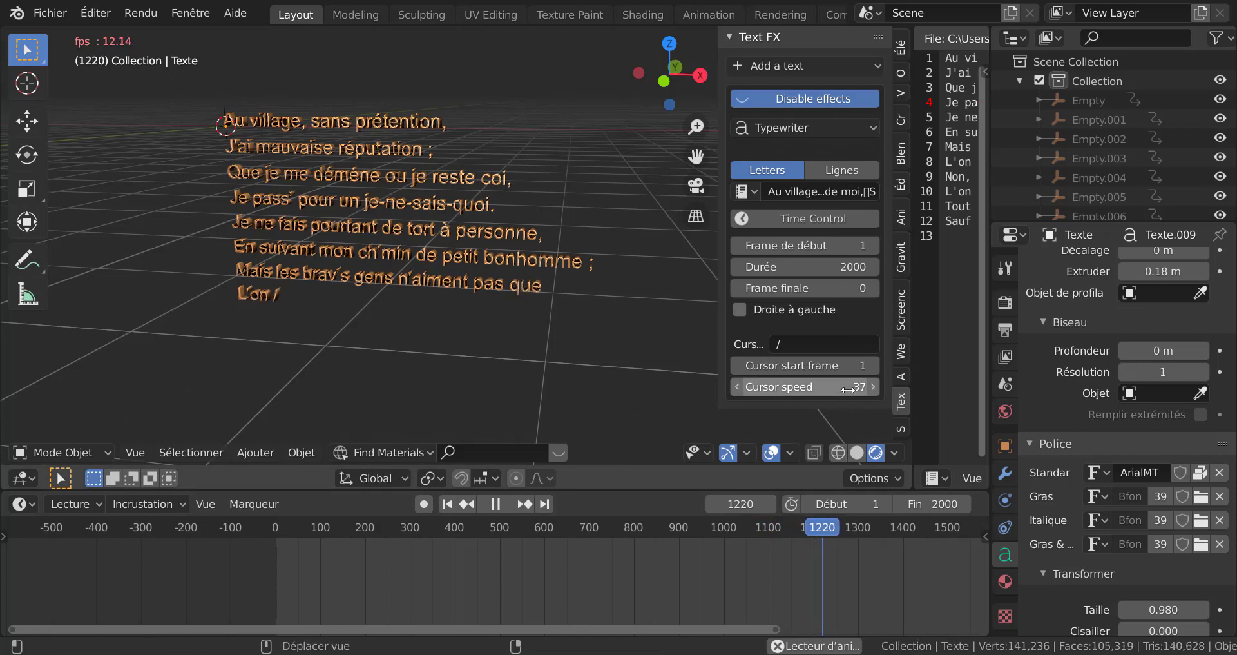
pyautogui.moveTo(848, 390); pyautogui.dragTo(954, 389)
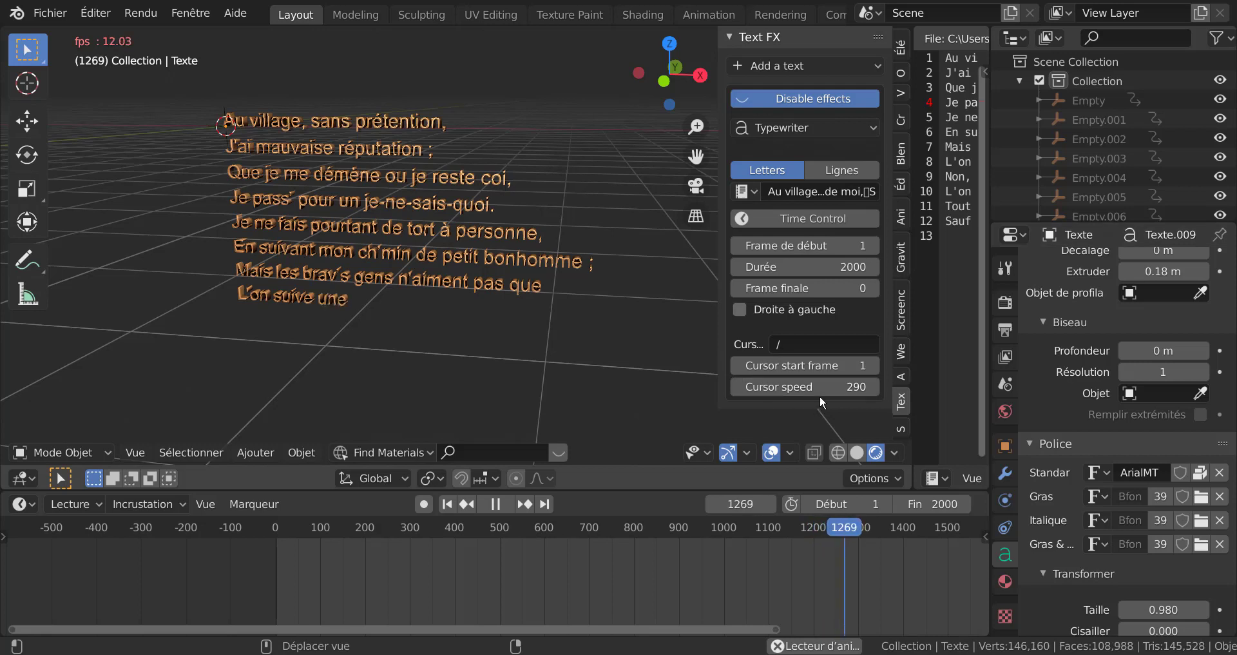
pyautogui.moveTo(820, 390); pyautogui.dragTo(712, 389)
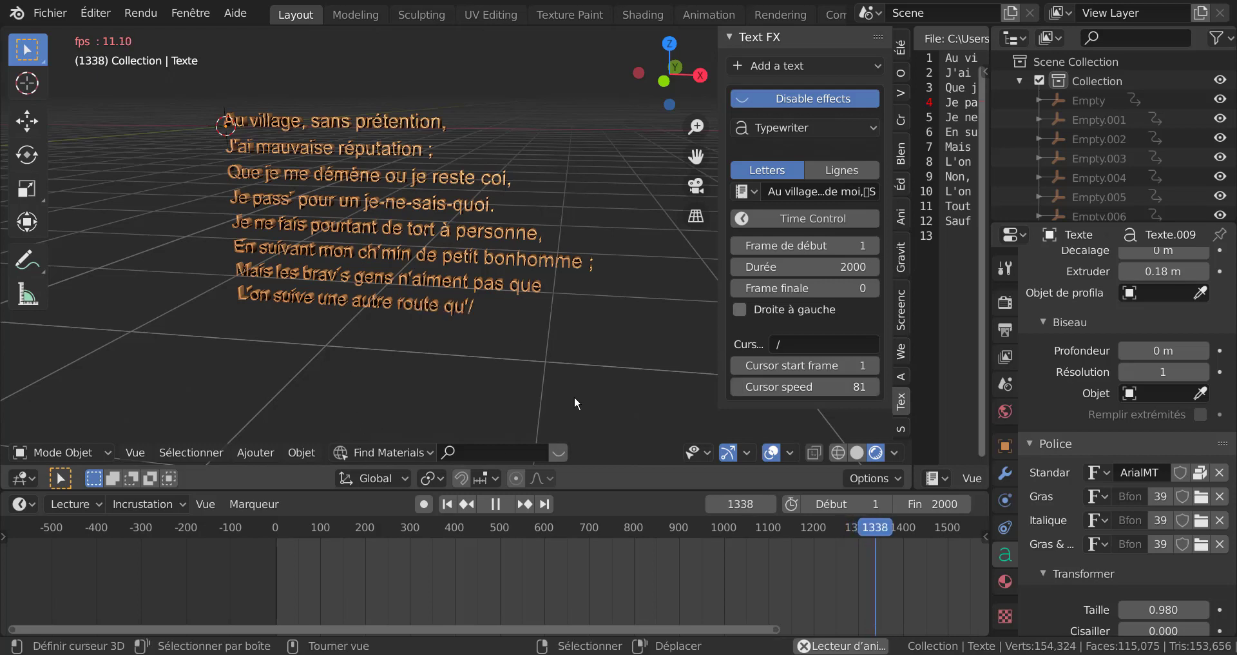
# Extend the scene's end frame to 5000 and set the Typewriter duration to 5000.
pyautogui.scroll(-5, 813, 566)
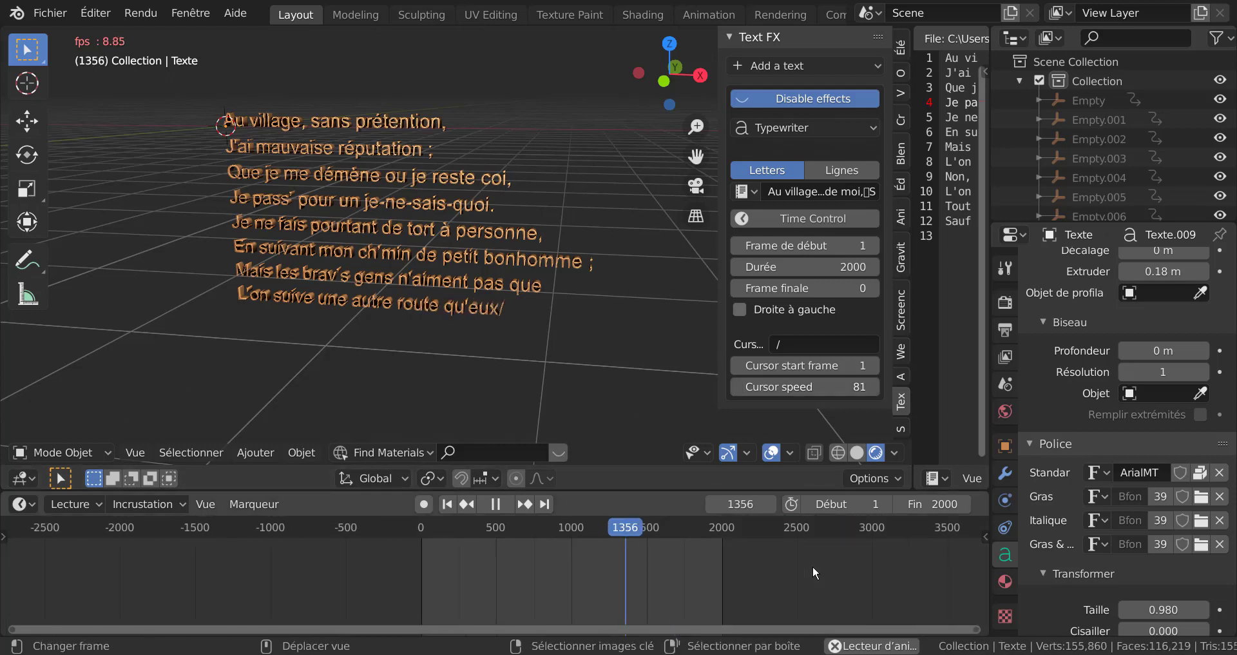
pyautogui.click(933, 503)
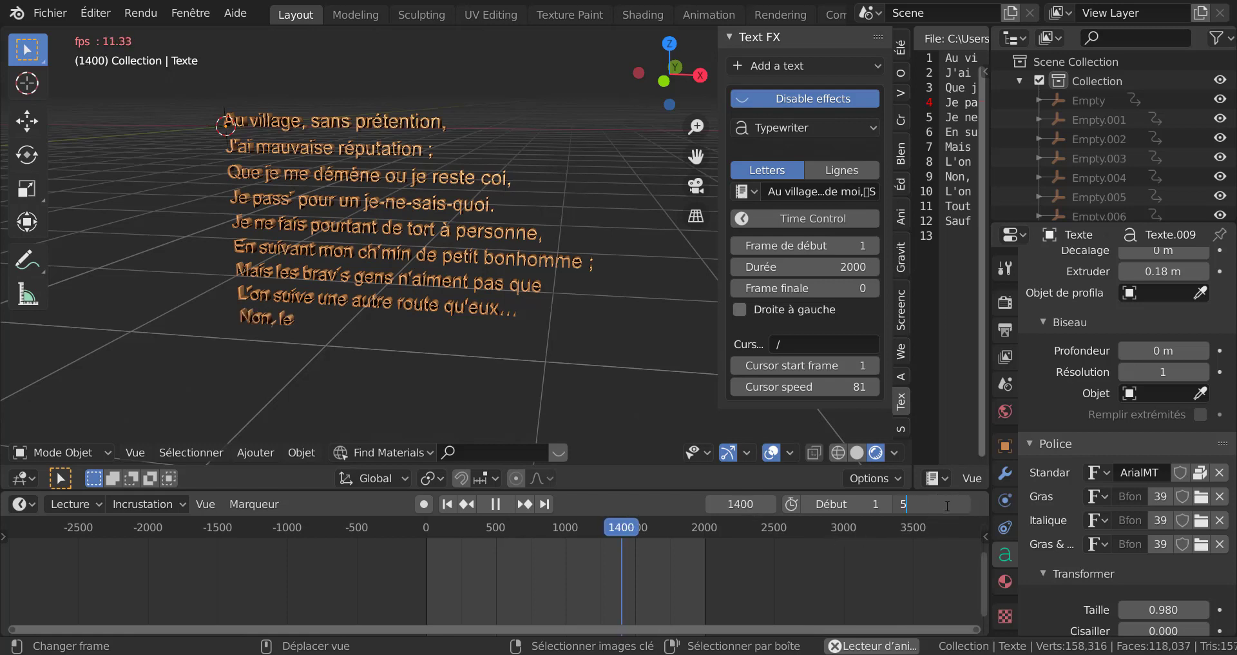
pyautogui.press('Return')
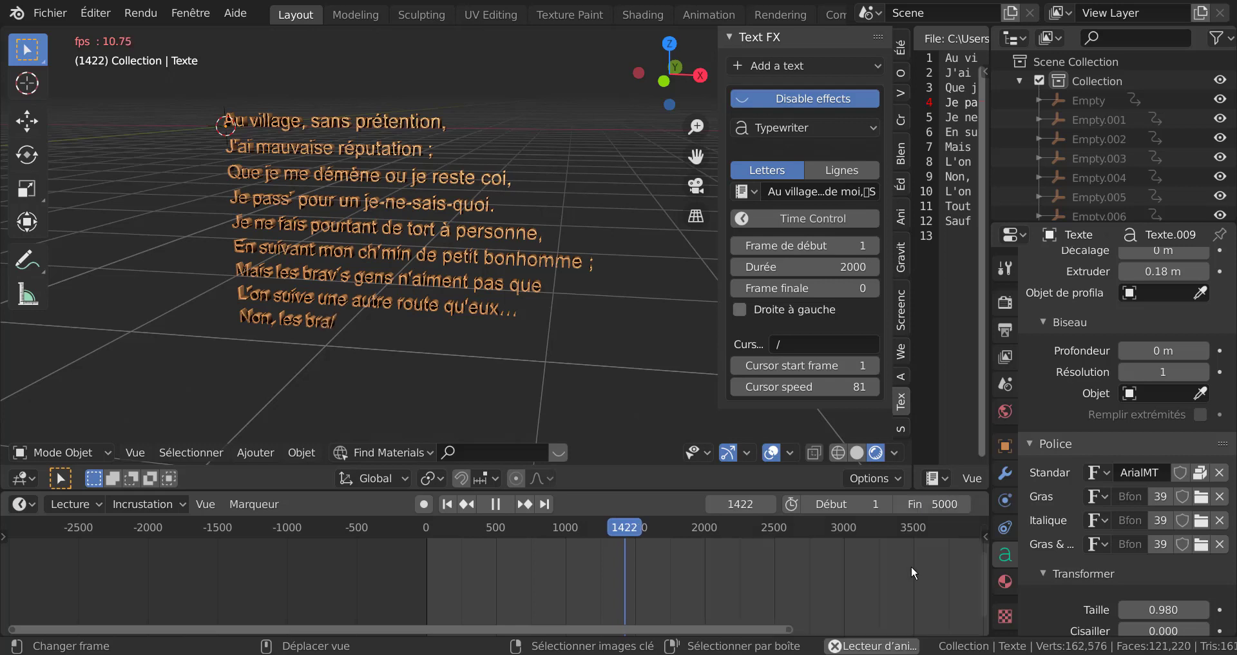
pyautogui.click(833, 266)
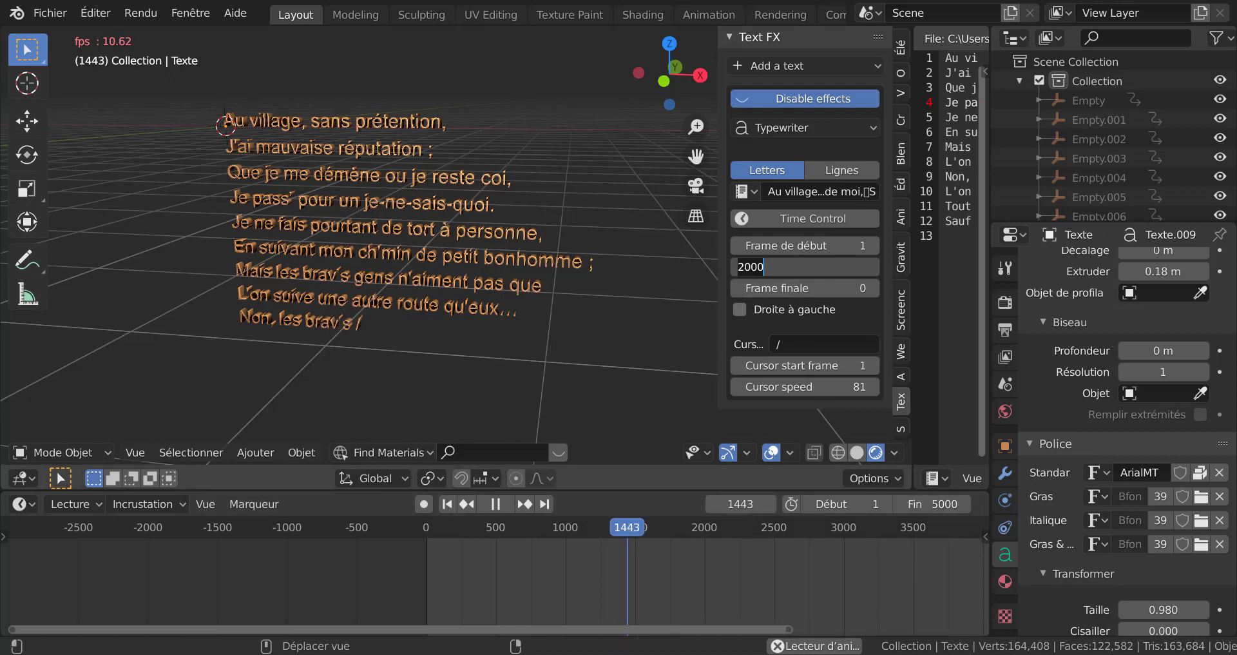
pyautogui.write('5')
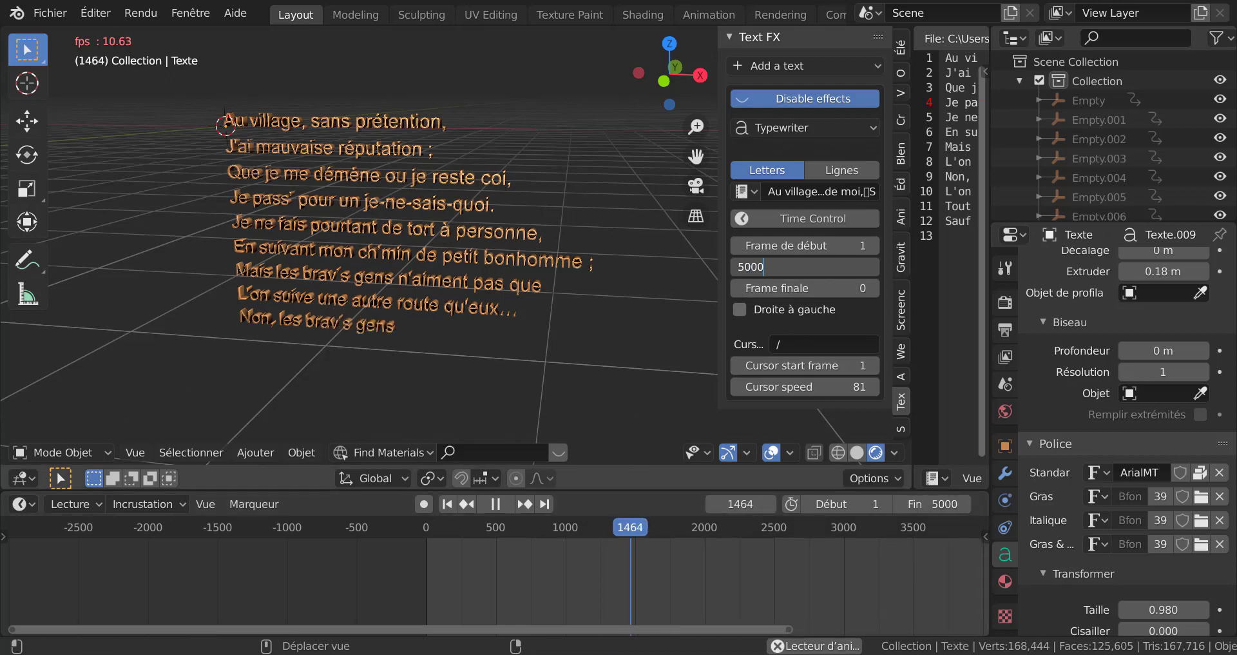
pyautogui.write('000')
pyautogui.press('Return')
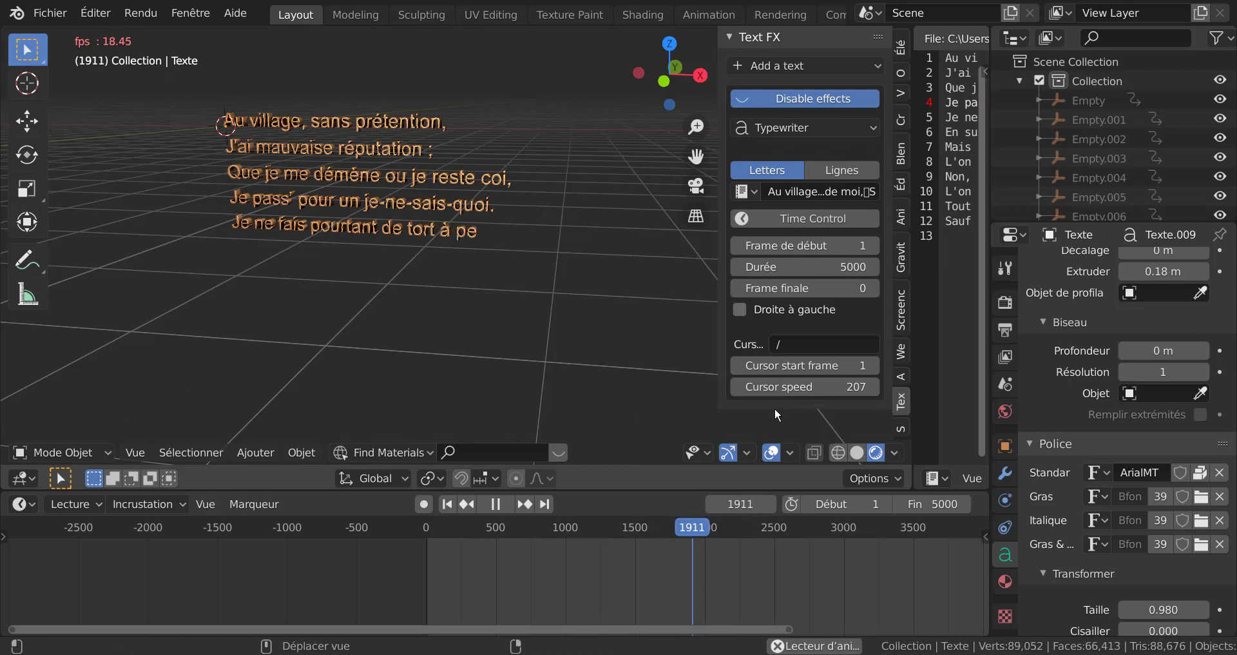
# View the text from the front and try cursor speeds of 100, 88 and 156.
pyautogui.moveTo(586, 342); pyautogui.dragTo(580, 345, button='middle')
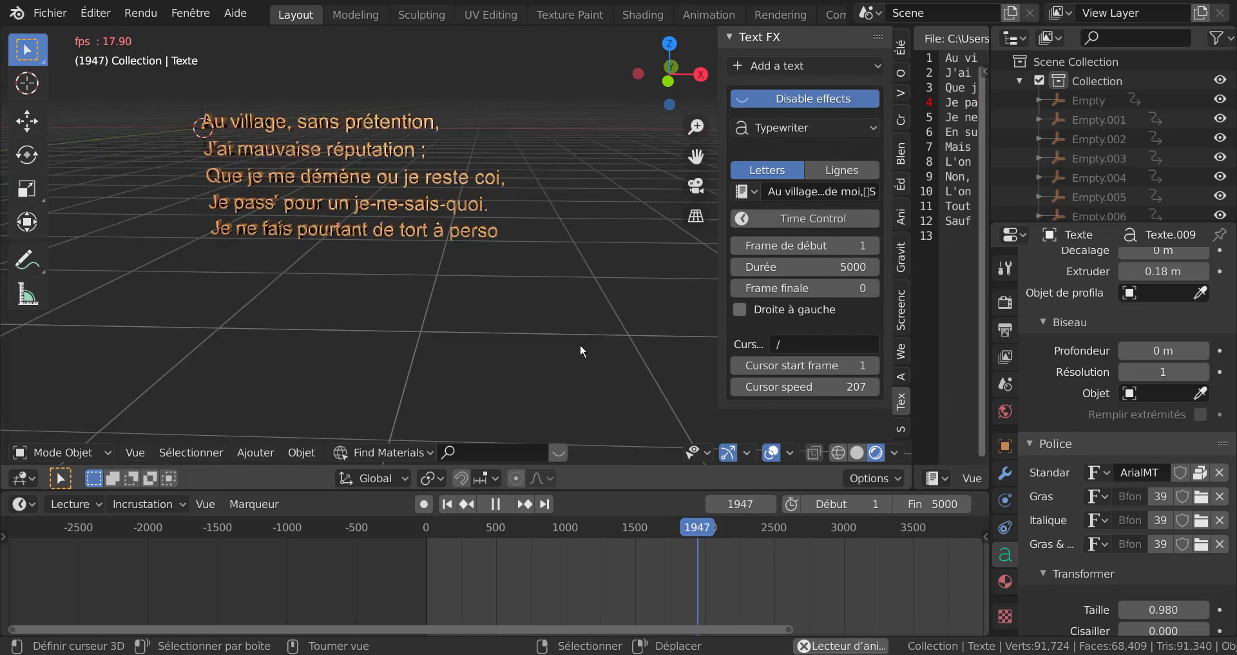
pyautogui.press('KP_1')
pyautogui.scroll(1, 573, 353)
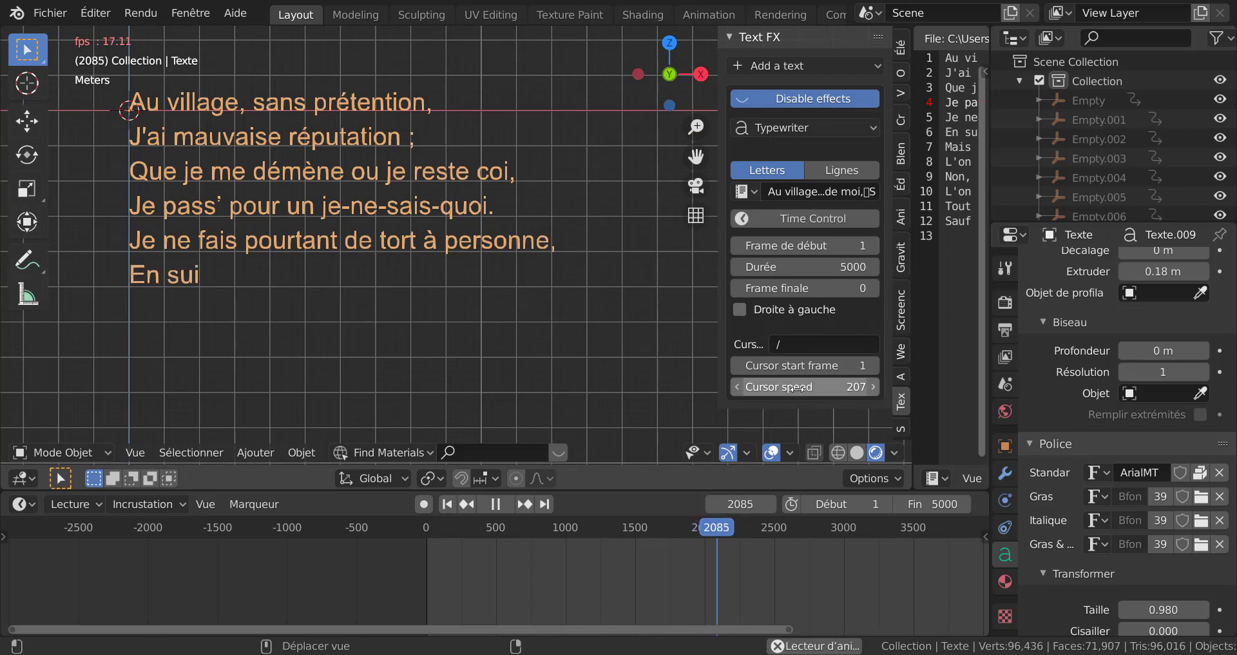
pyautogui.moveTo(798, 389)
pyautogui.mouseDown()
pyautogui.moveTo(836, 389)
pyautogui.moveTo(800, 388)
pyautogui.mouseUp()
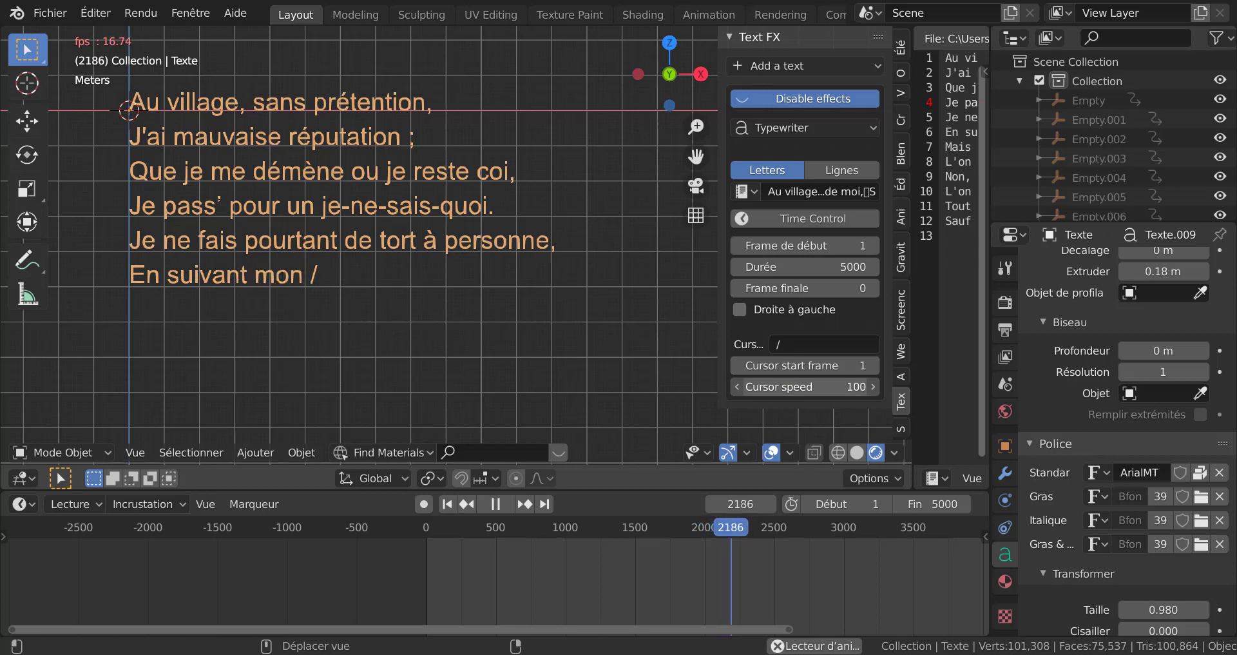
pyautogui.moveTo(798, 388); pyautogui.dragTo(770, 388)
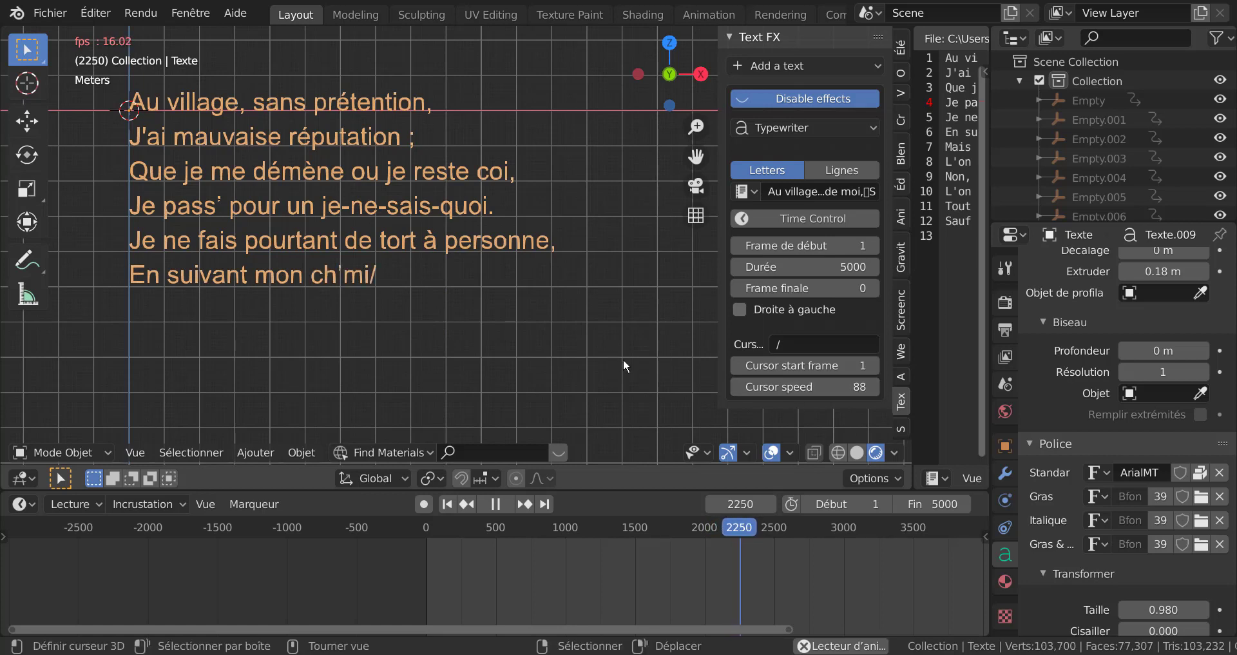
pyautogui.moveTo(792, 389); pyautogui.dragTo(836, 389)
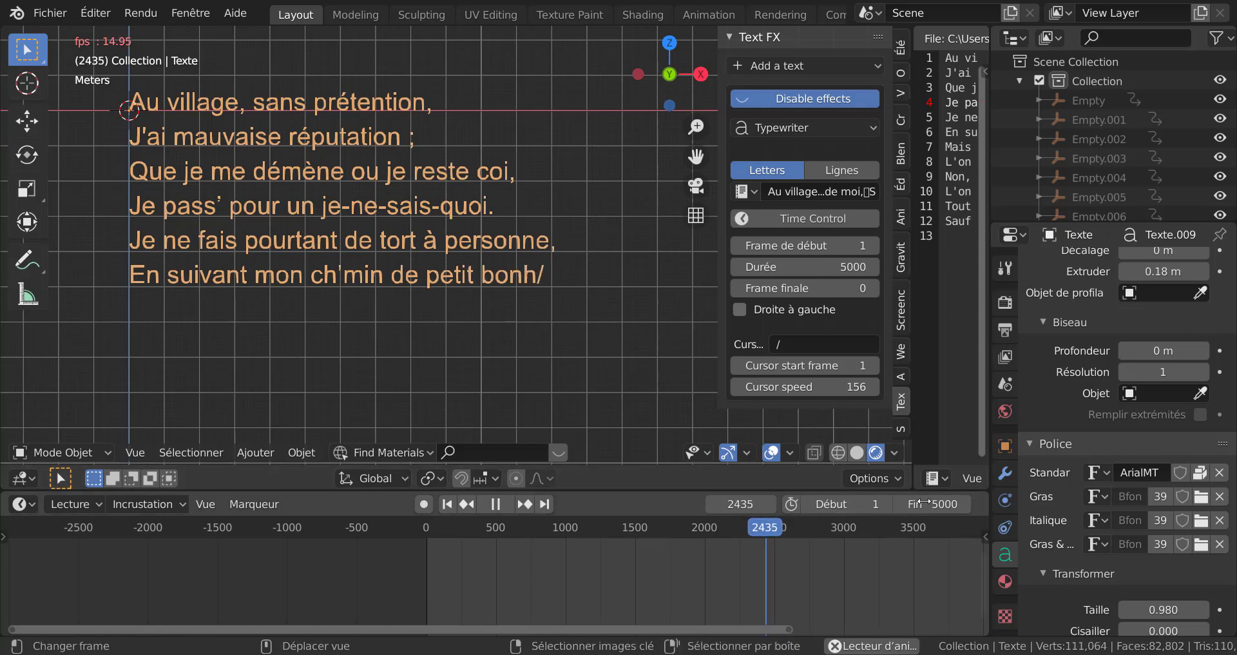
# Shorten the scene's end frame to 169 and set the cursor speed to 42.
pyautogui.moveTo(928, 503); pyautogui.dragTo(453, 503)
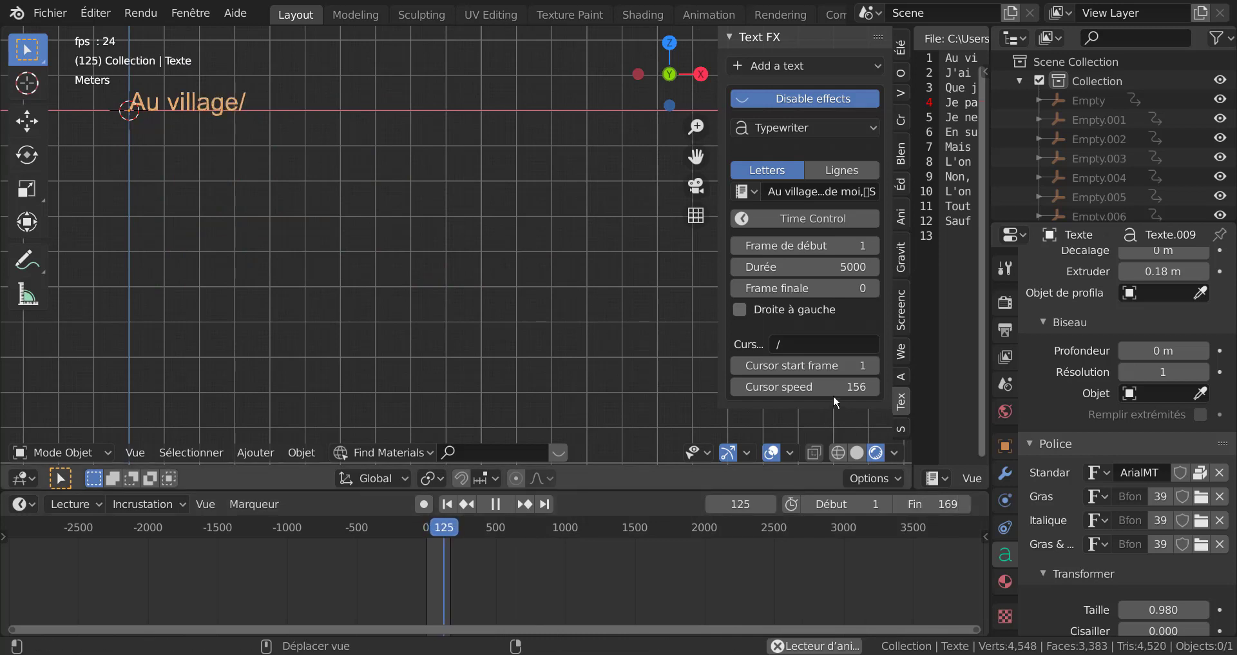
pyautogui.moveTo(833, 393); pyautogui.dragTo(760, 393)
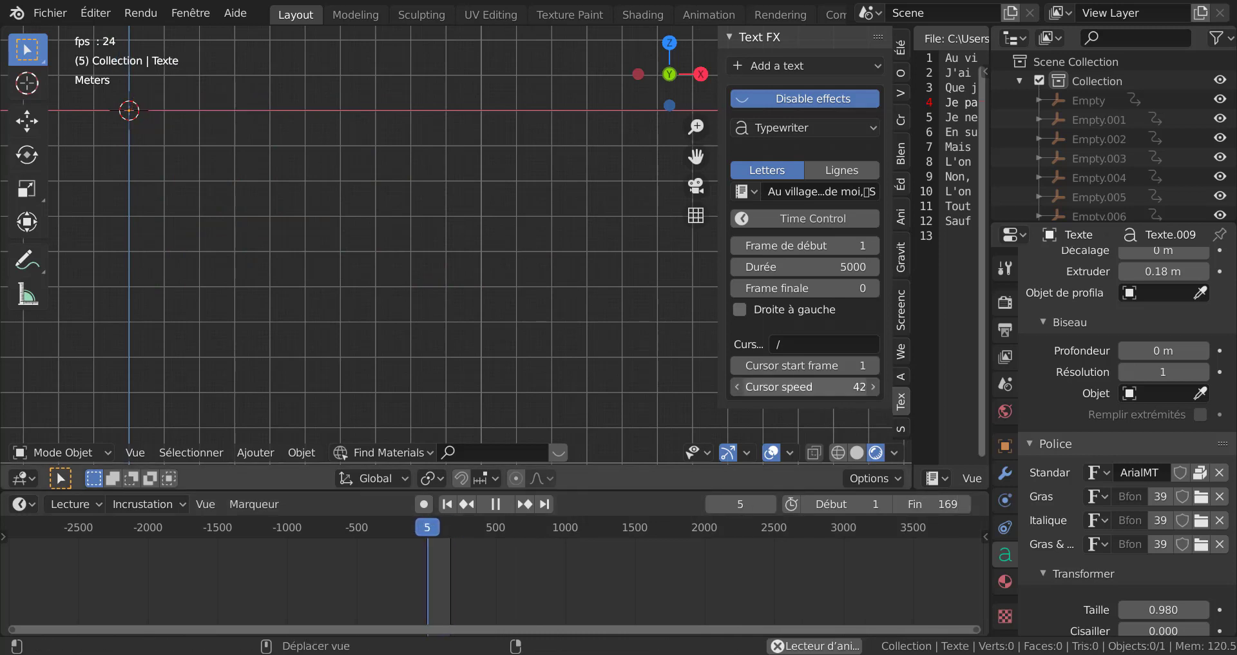
pyautogui.doubleClick(843, 266)
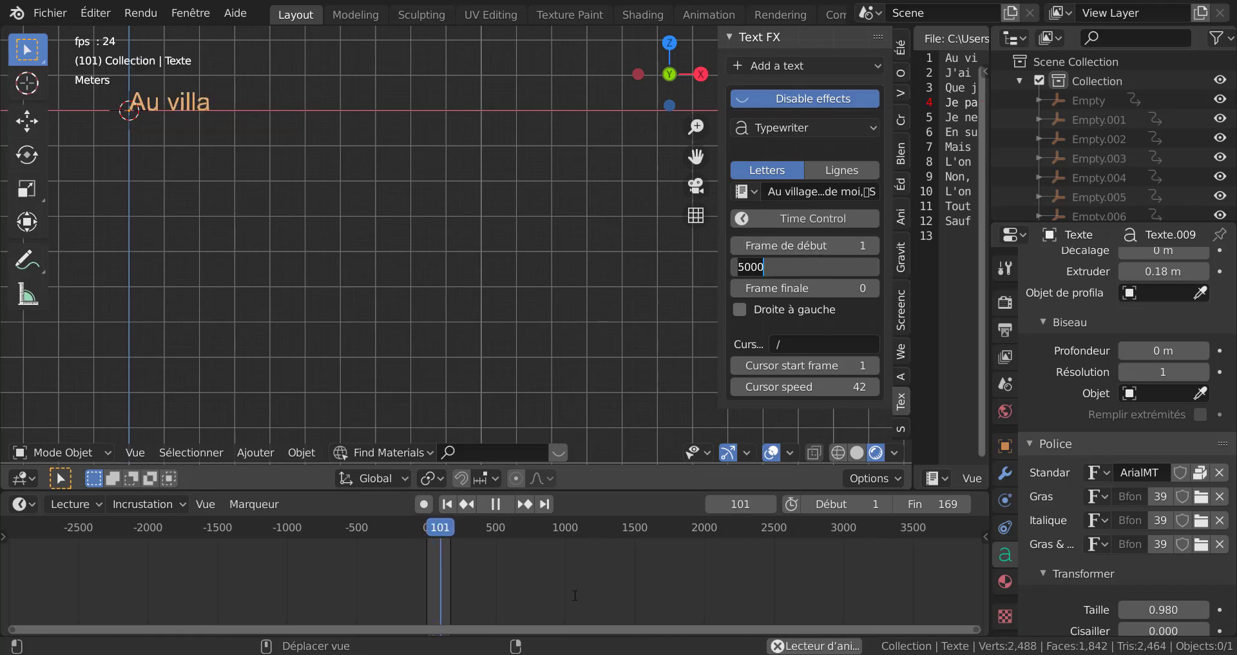
pyautogui.press('Return')
pyautogui.scroll(10, 535, 615)
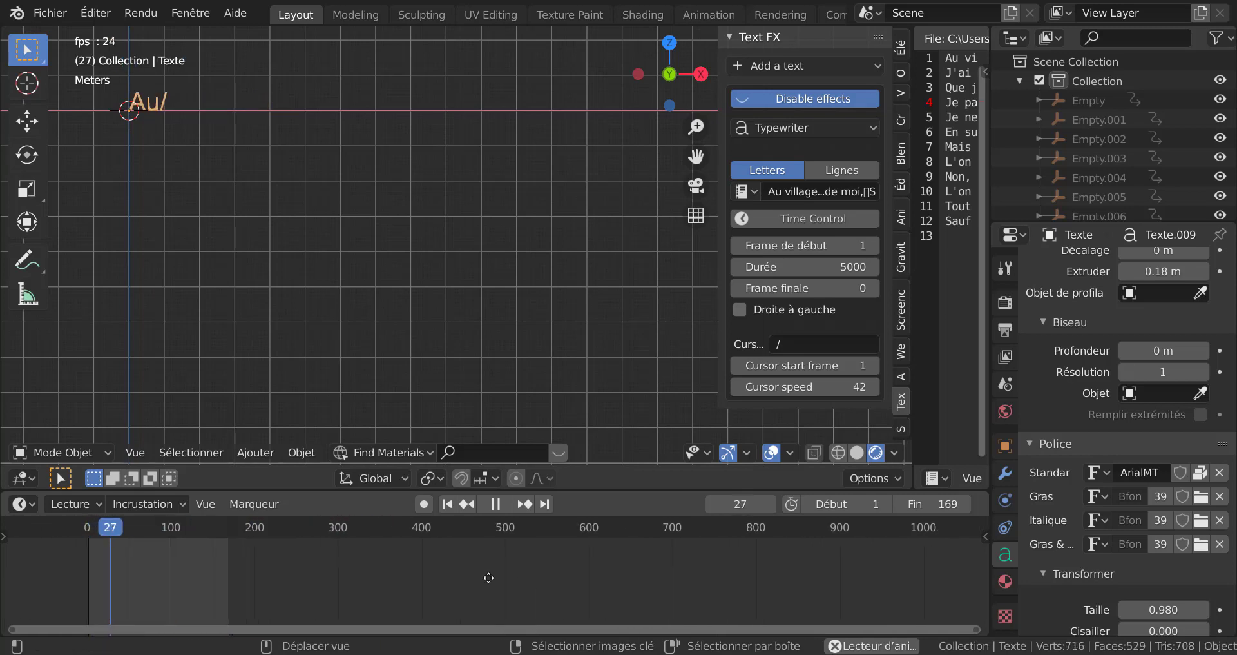
pyautogui.scroll(6, 674, 585)
pyautogui.scroll(1, 690, 580)
pyautogui.moveTo(690, 579); pyautogui.dragTo(649, 561, button='middle')
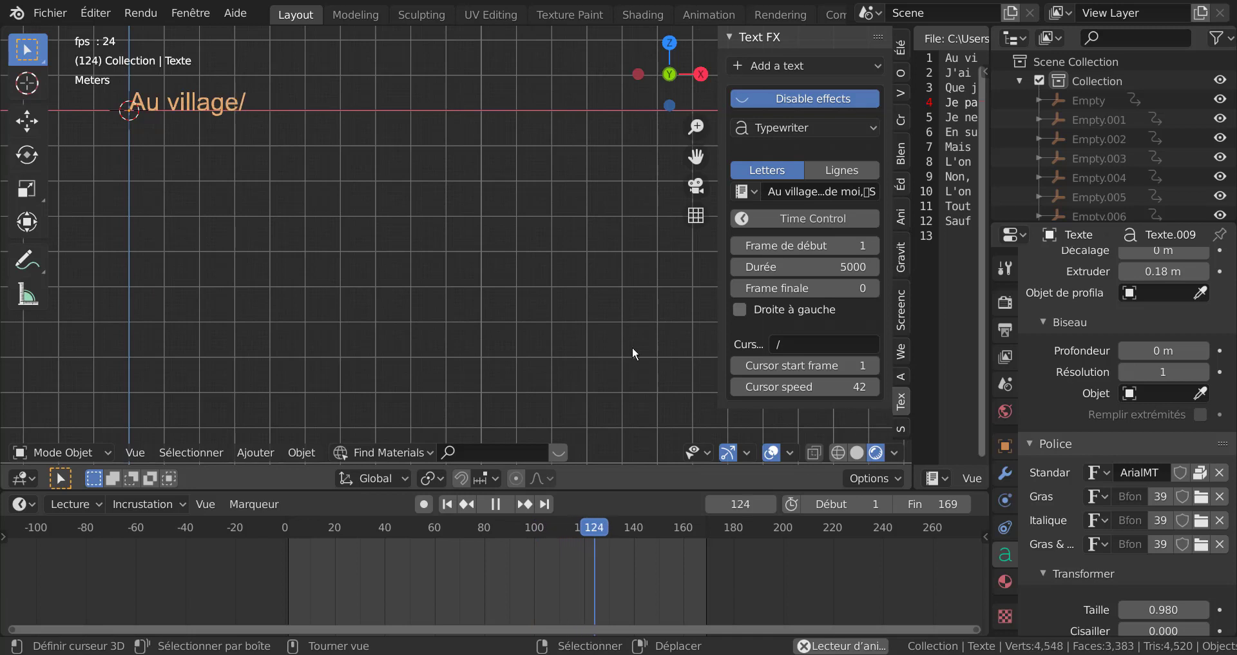
# Set the Typewriter duration to 100 and the cursor speed to 120.
pyautogui.click(854, 274)
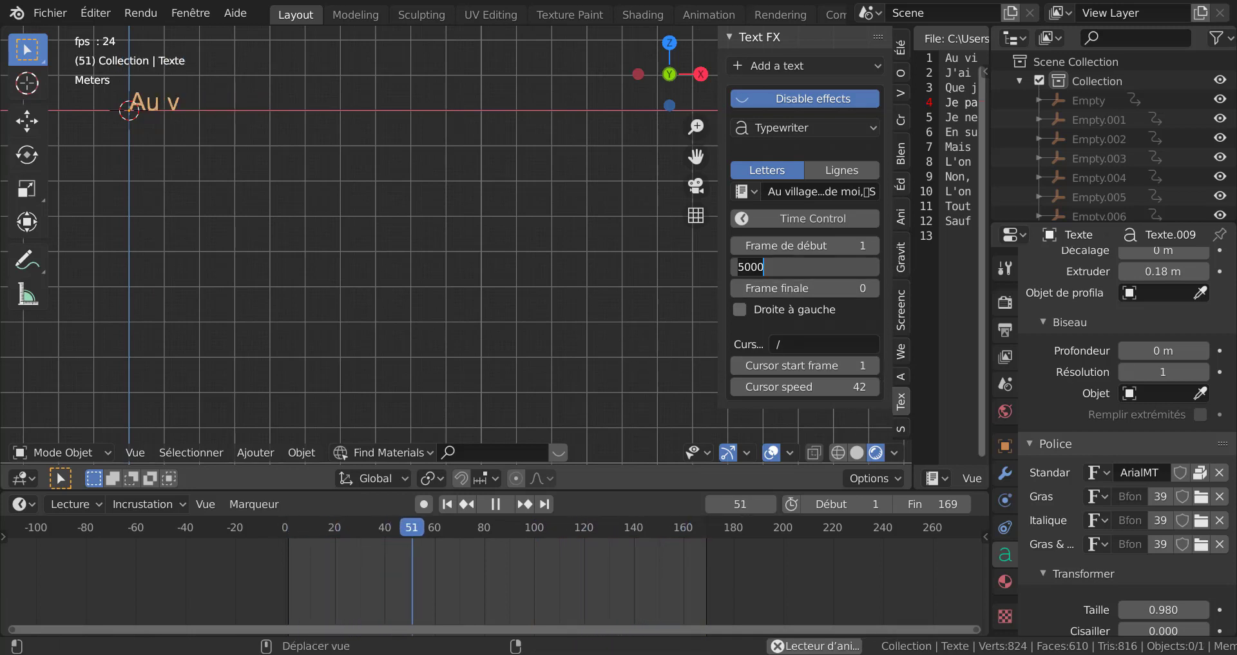
pyautogui.write('100')
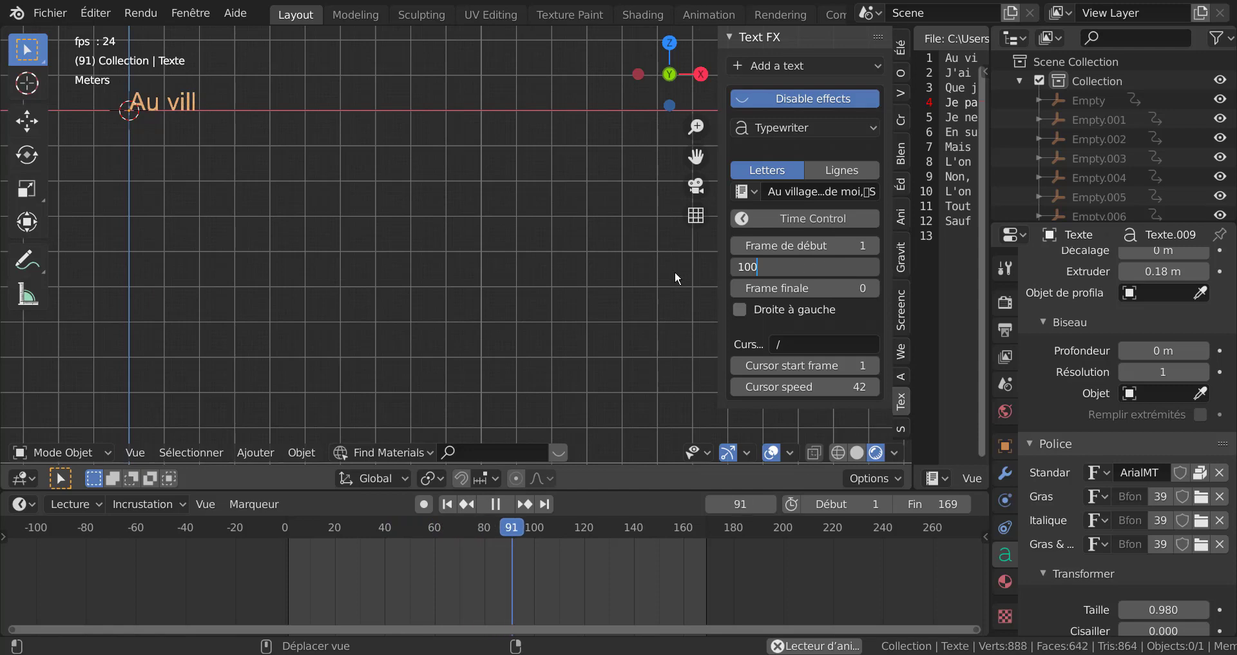
pyautogui.press('Return')
pyautogui.scroll(-3, 693, 320)
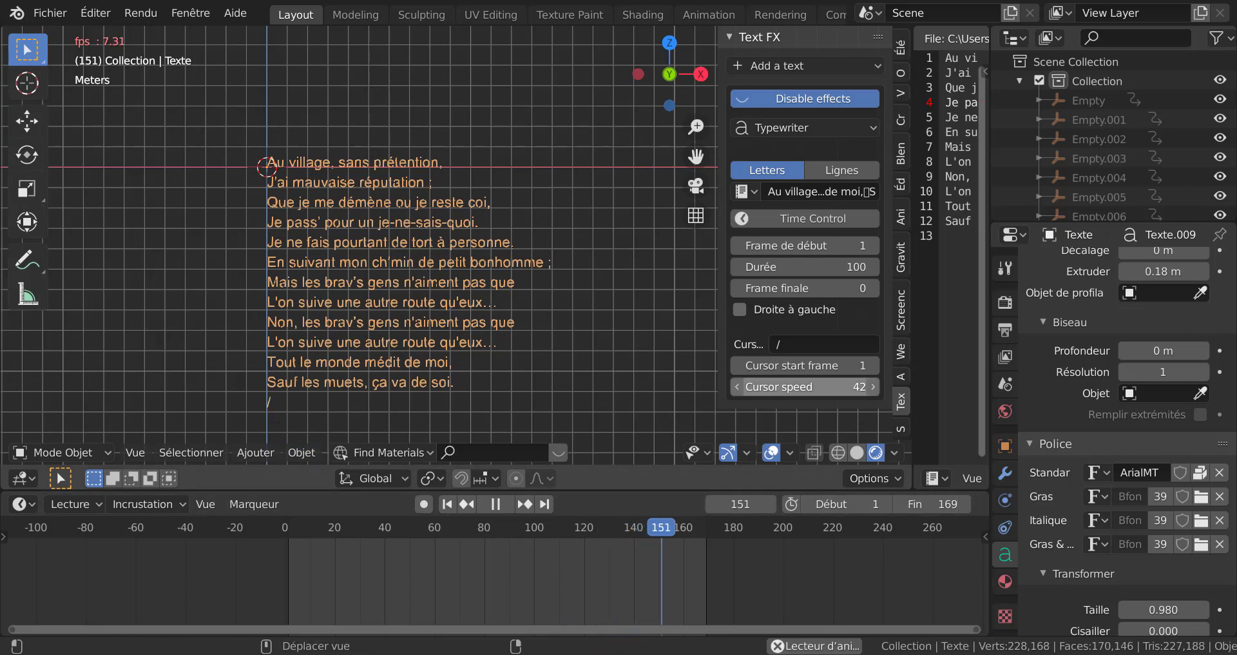
pyautogui.moveTo(839, 387)
pyautogui.mouseDown()
pyautogui.moveTo(741, 388)
pyautogui.moveTo(840, 387)
pyautogui.mouseUp()
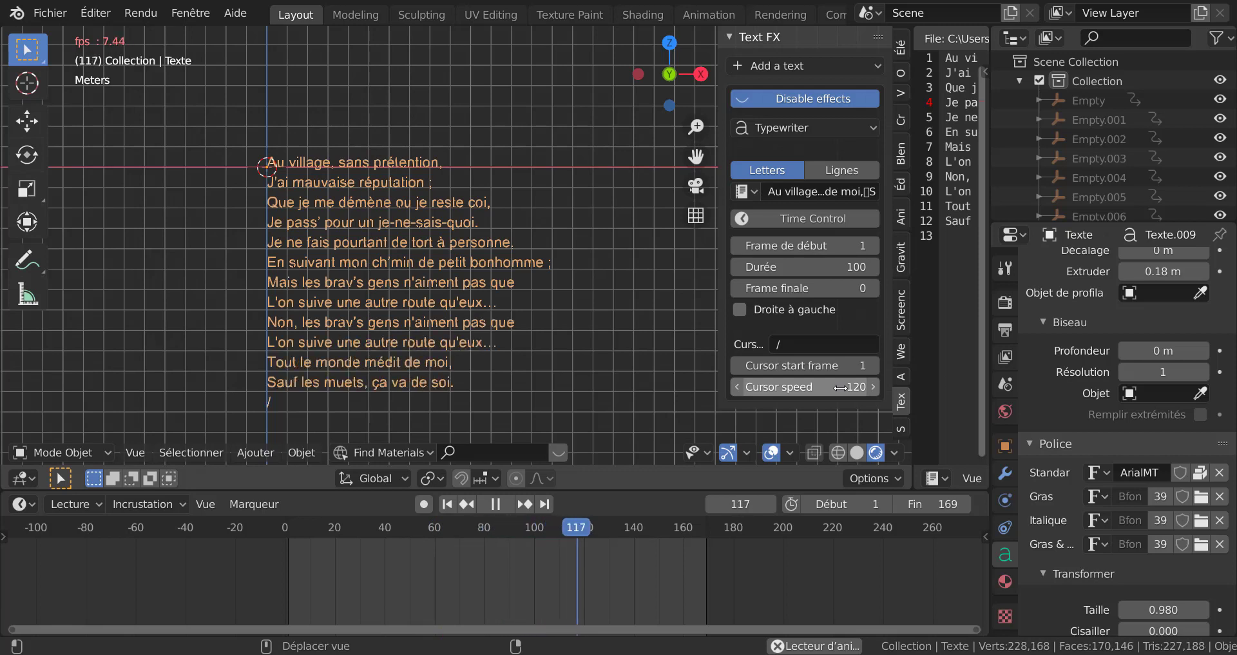
# Reset the Typewriter cursor speed to 0 and raise it to 7.
pyautogui.press('BackSpace')
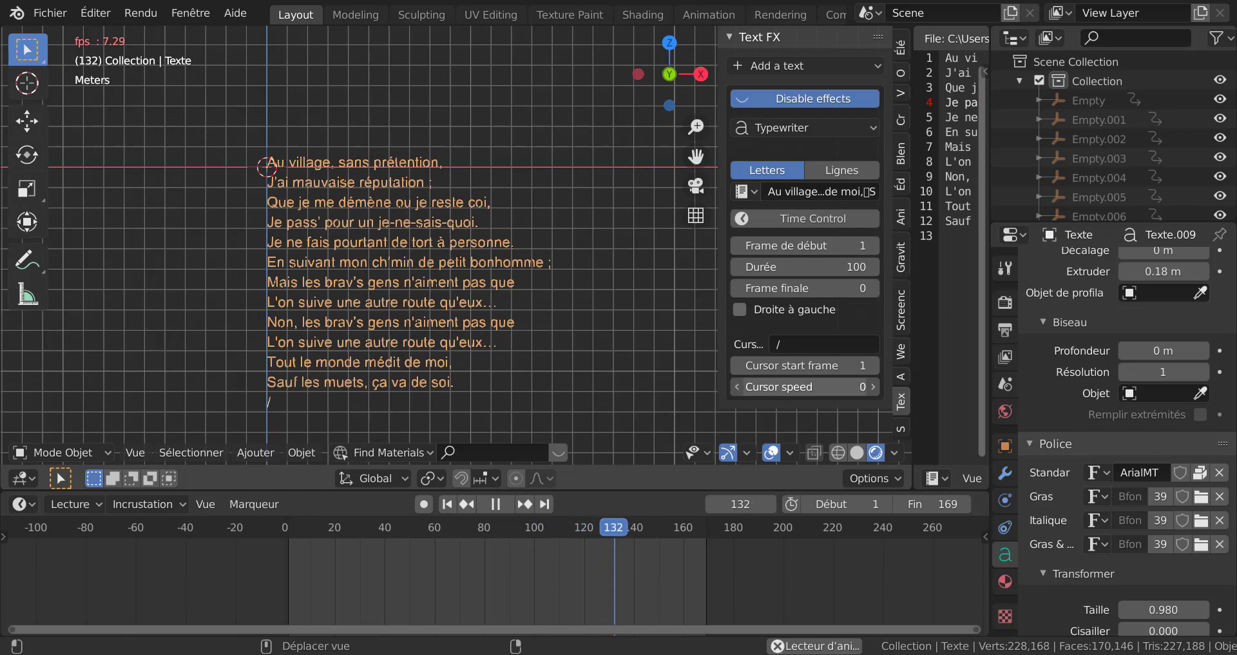
pyautogui.moveTo(806, 386); pyautogui.dragTo(845, 387)
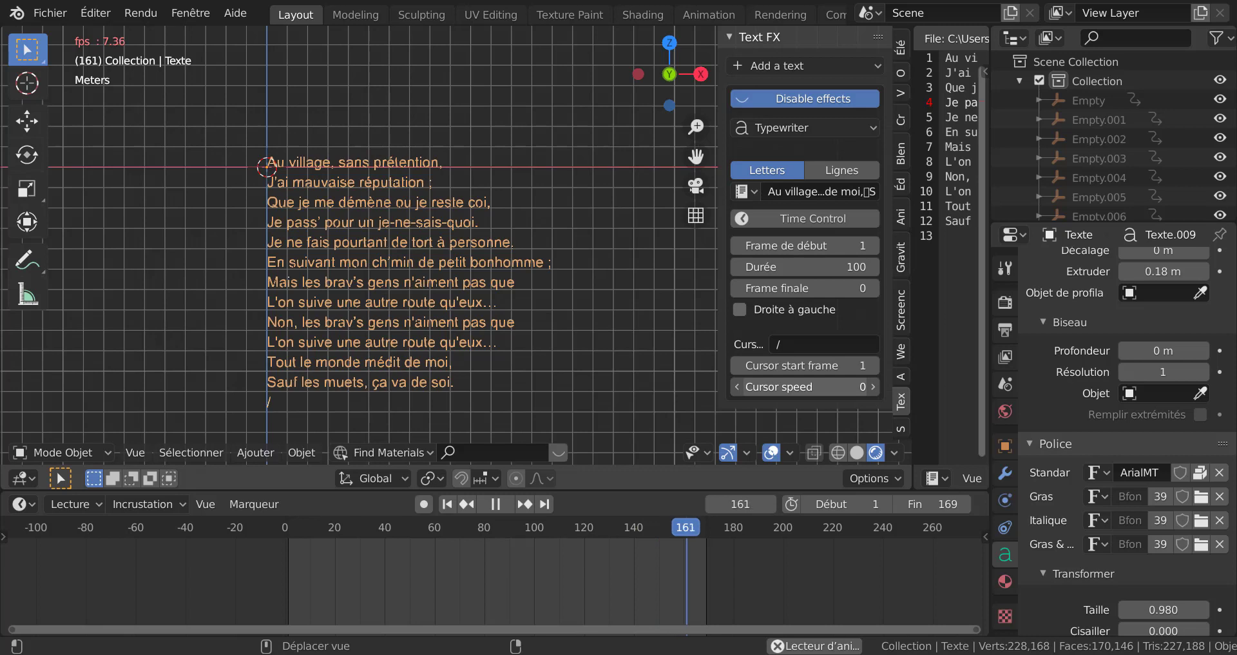
pyautogui.moveTo(805, 387); pyautogui.dragTo(815, 386)
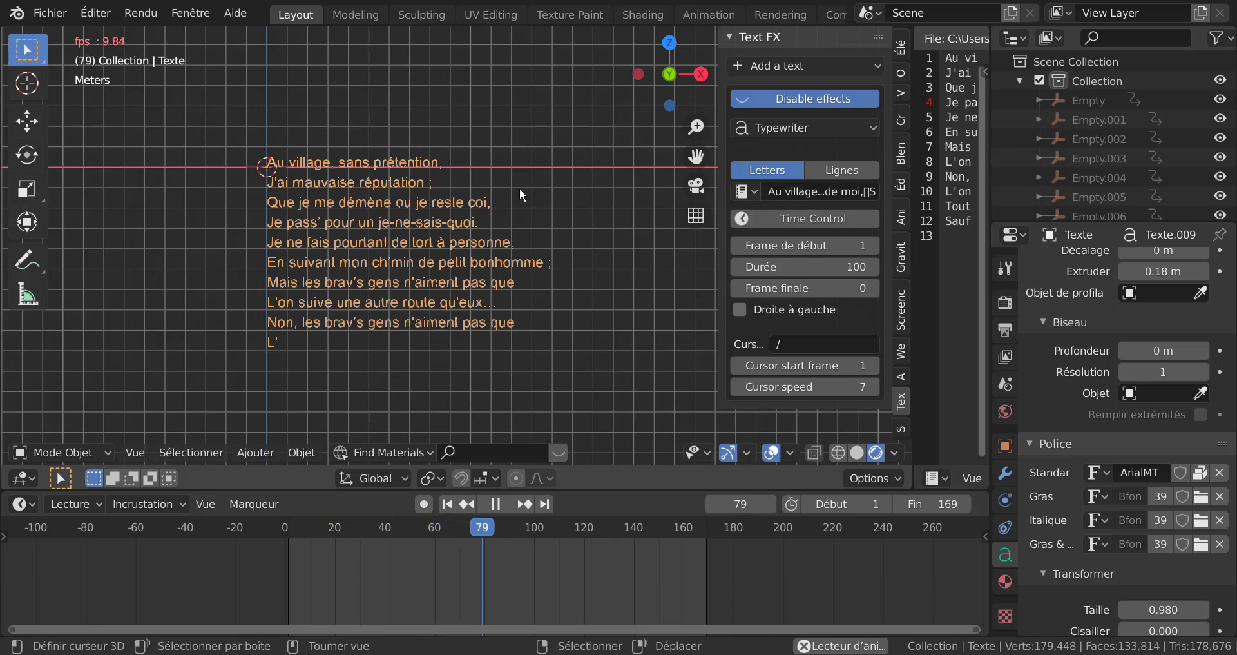
# Switch the Typewriter effect to Lignes mode, try a cursor speed of 55 and lower it to 3.
pyautogui.click(842, 170)
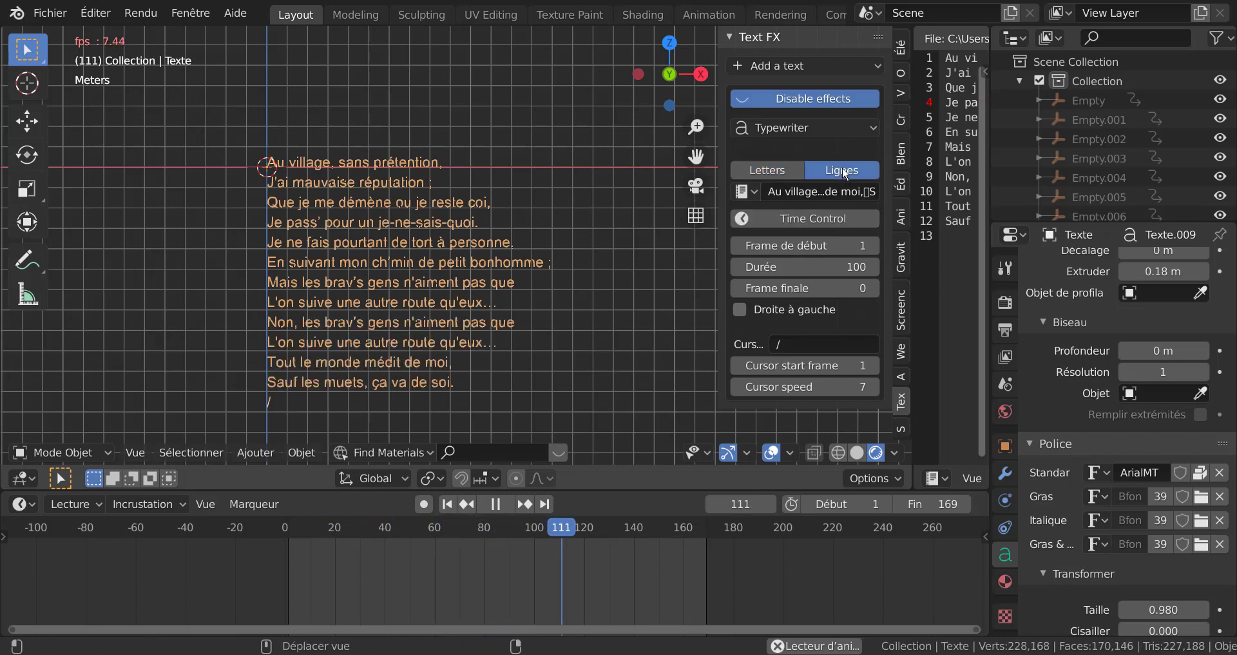
pyautogui.hotkey('shift', 'Left')
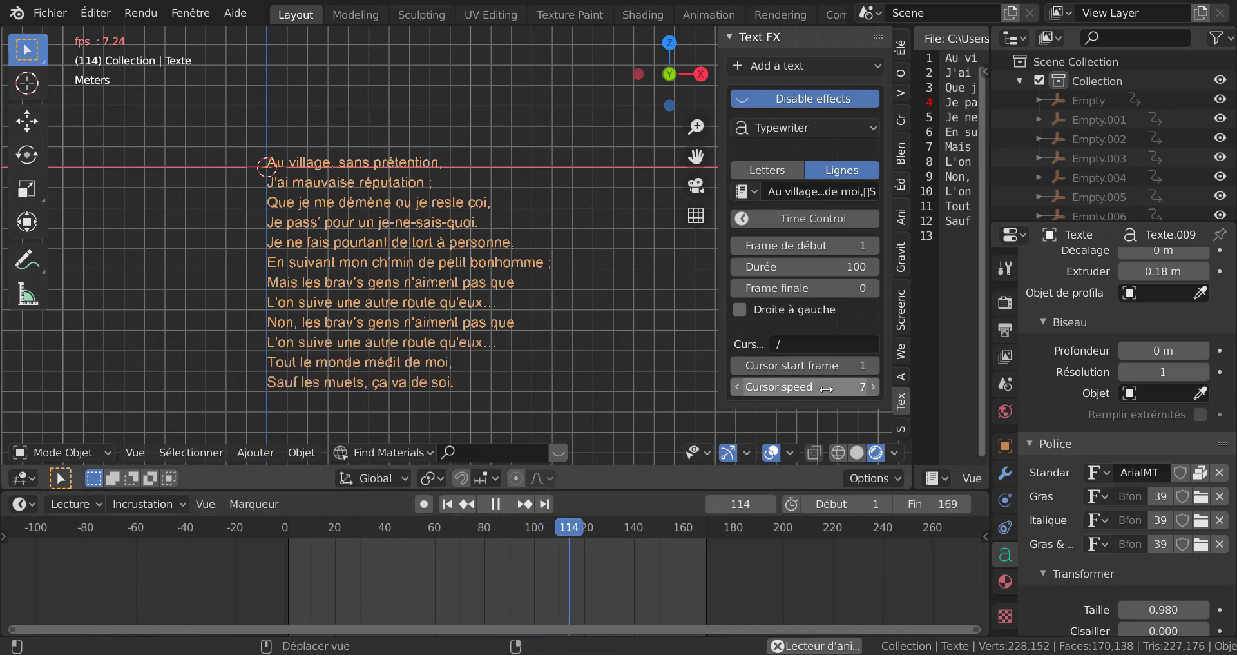
pyautogui.moveTo(838, 388); pyautogui.dragTo(867, 388)
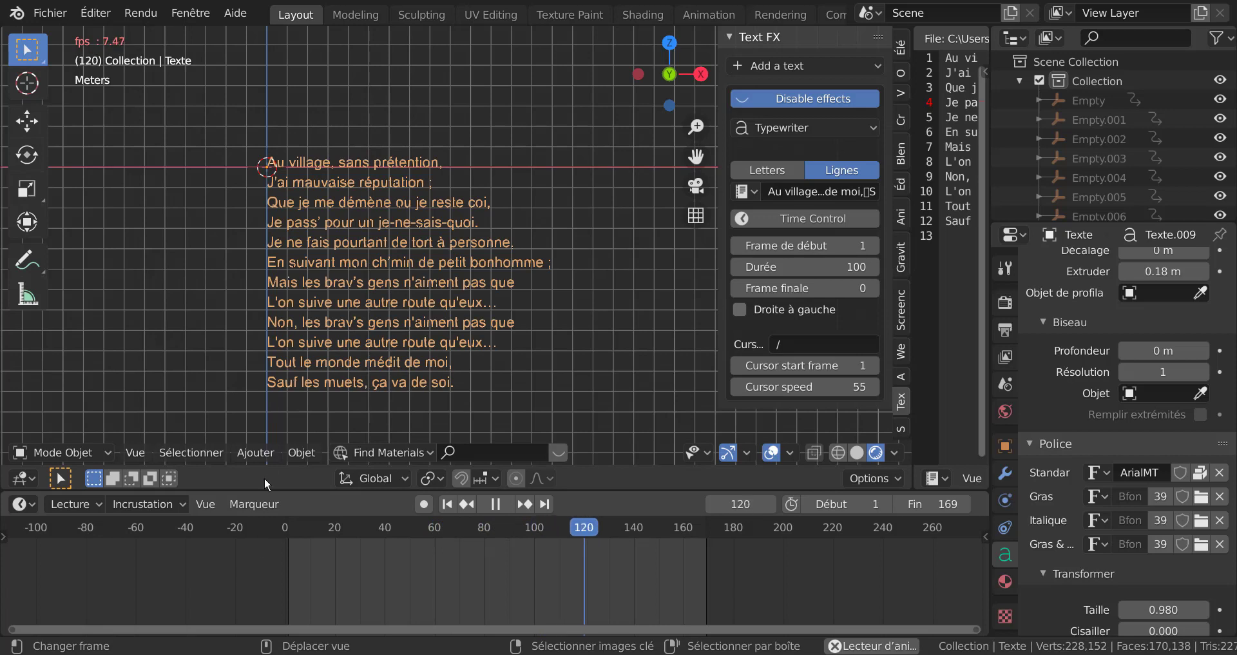
pyautogui.moveTo(834, 390); pyautogui.dragTo(761, 390)
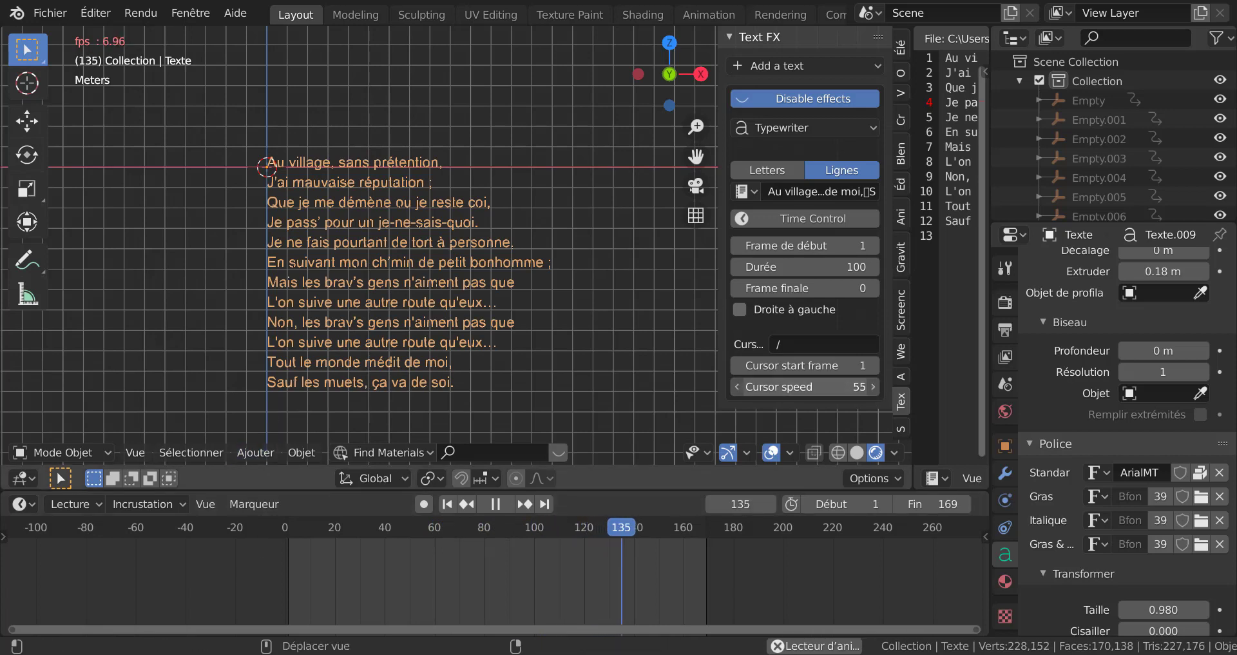
pyautogui.click(874, 386)
pyautogui.click(874, 387)
pyautogui.click(873, 387)
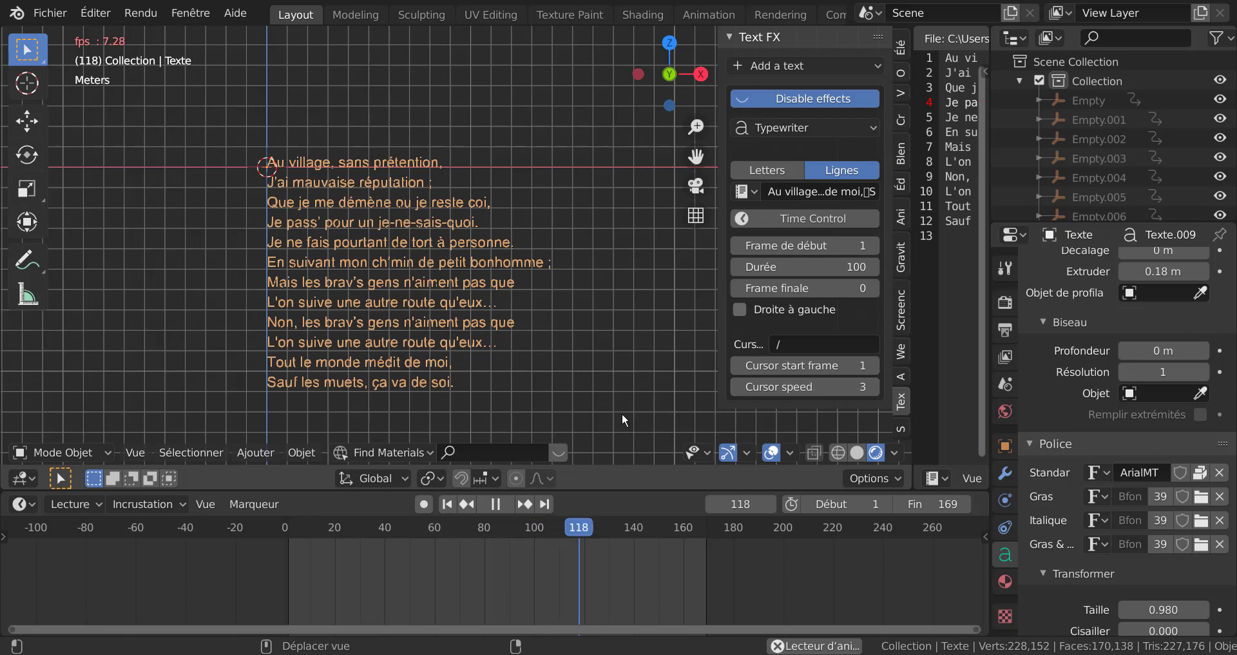
# Set both the Typewriter duration and the scene's end frame to 1000.
pyautogui.click(843, 268)
pyautogui.write('1')
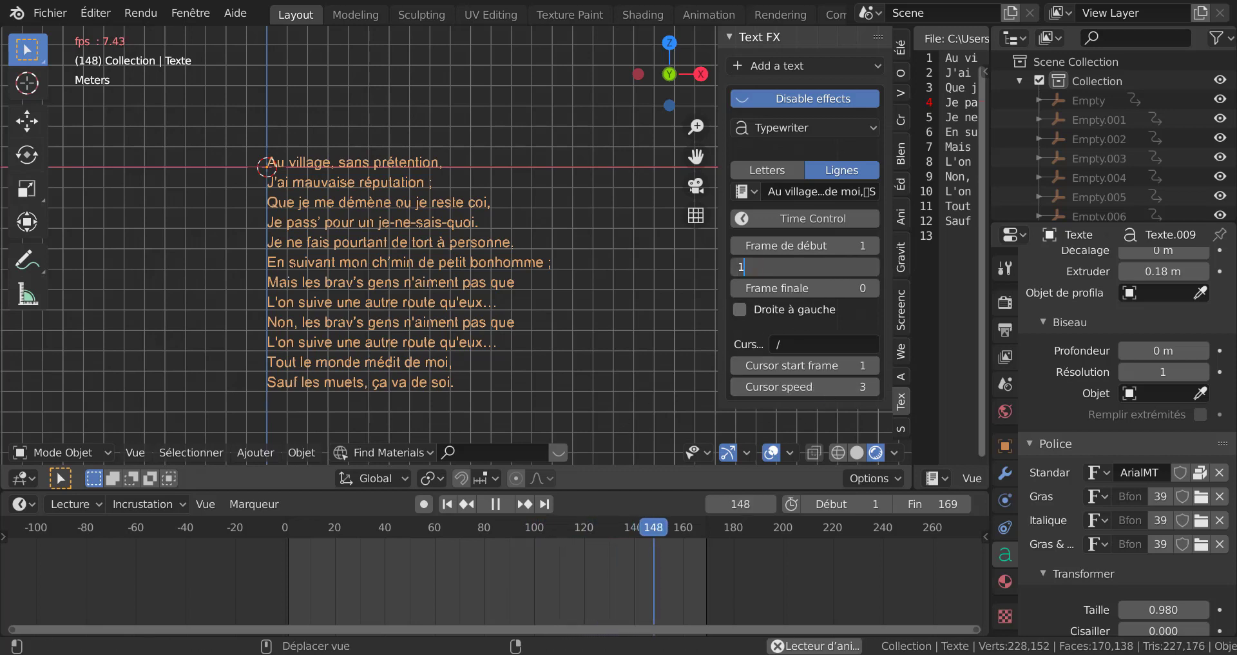
pyautogui.write('000')
pyautogui.press('Return')
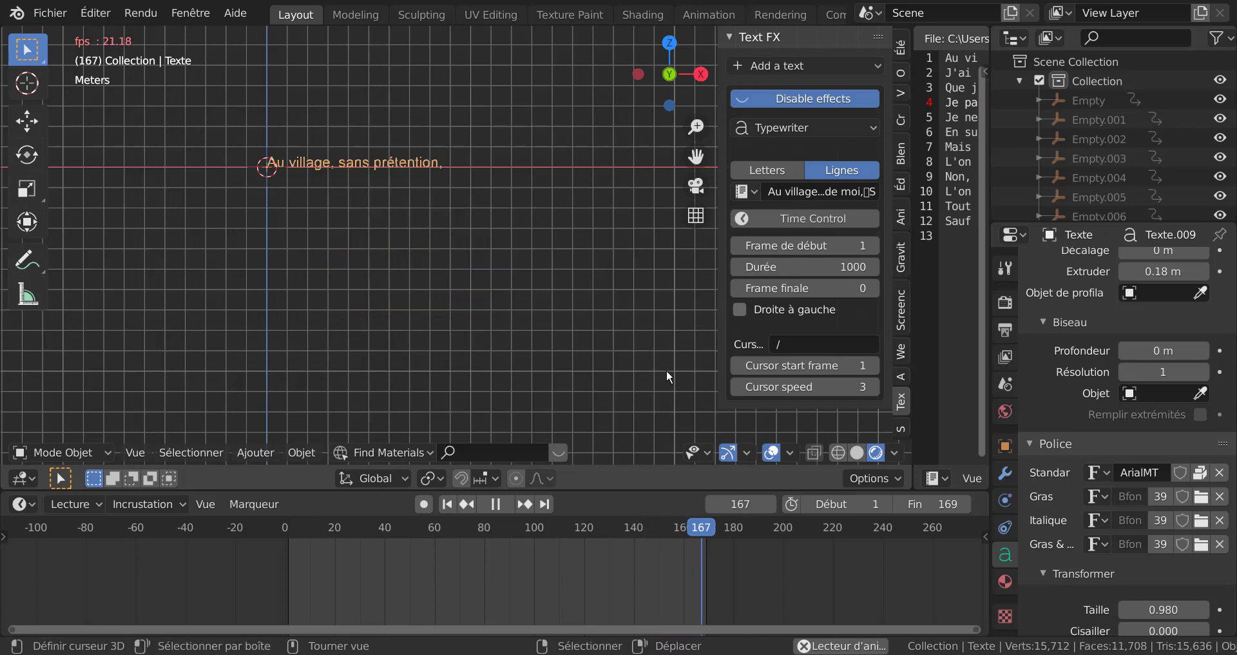
pyautogui.click(935, 503)
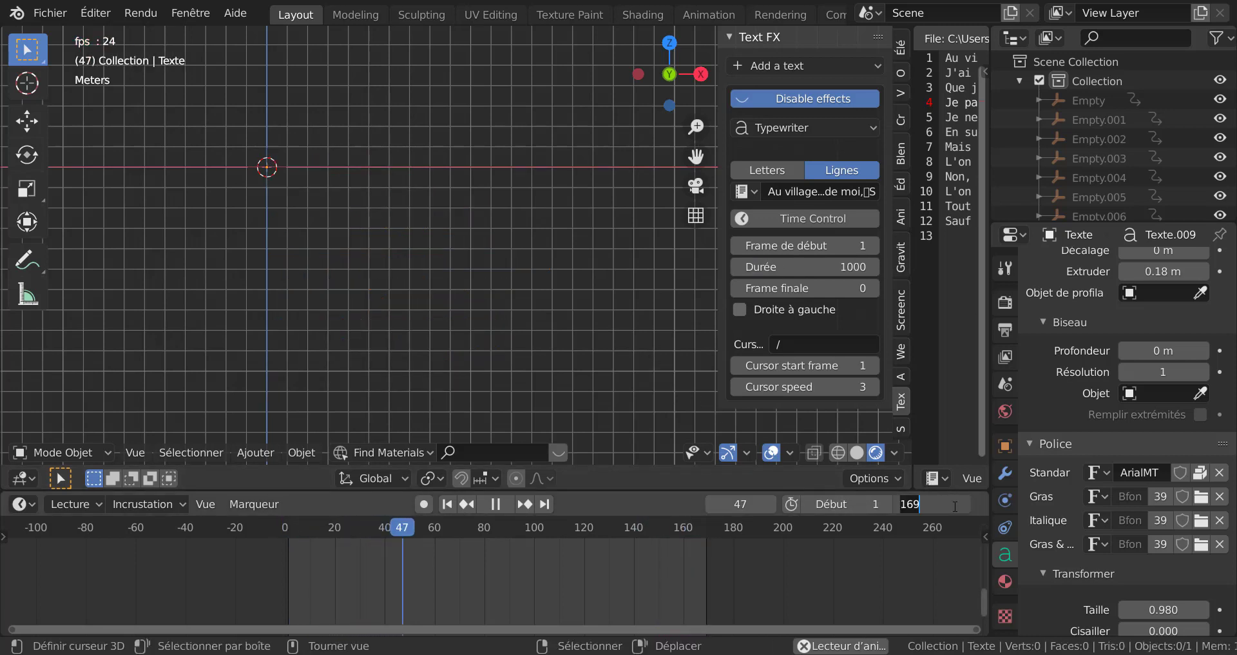
pyautogui.write('1000')
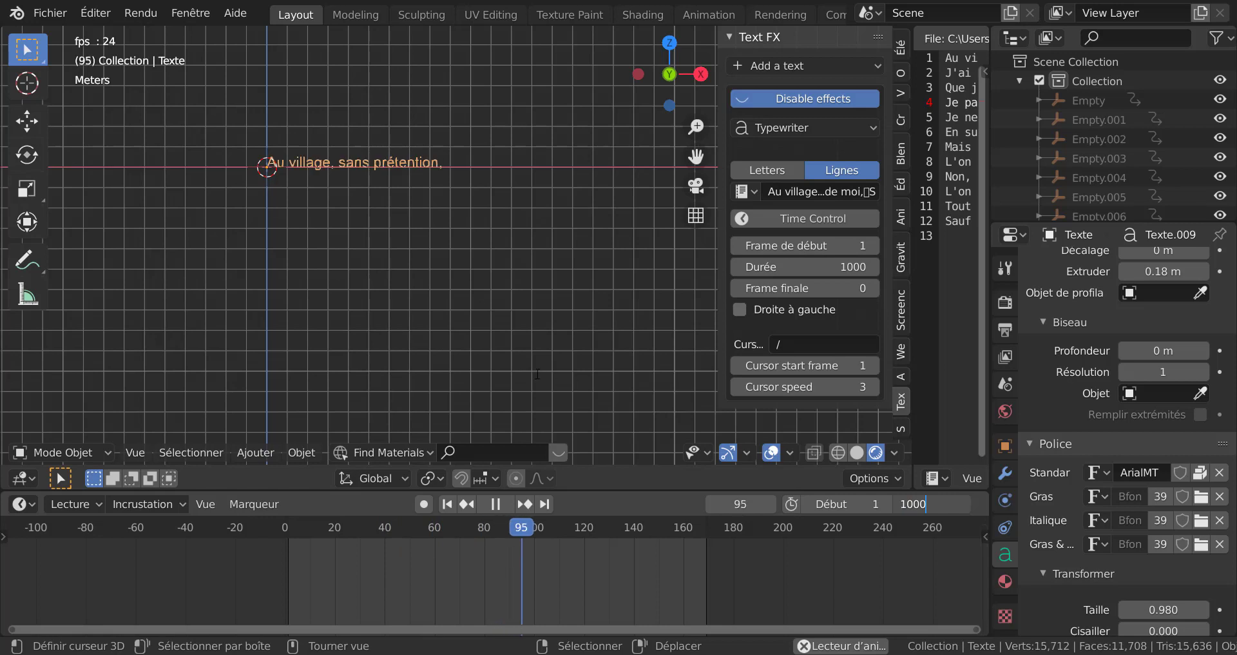
pyautogui.press('Return')
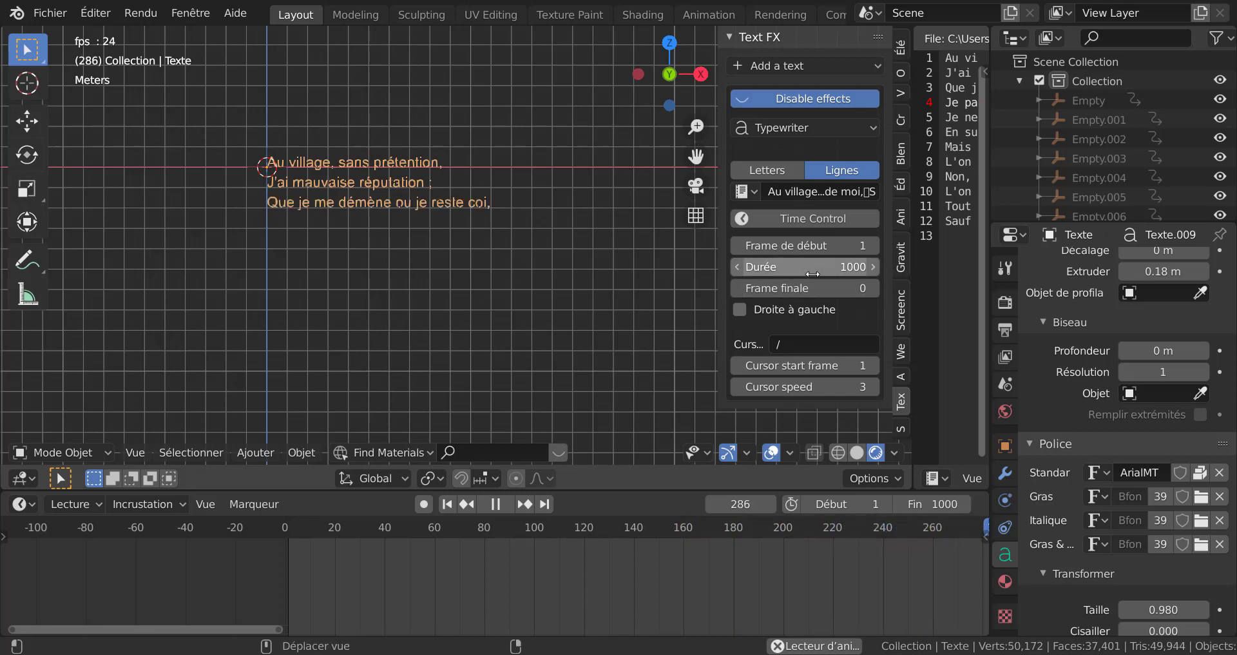
# Try cursor speeds from 1 up to 5 on the line-by-line text and bring the value back to 3.
pyautogui.click(822, 388)
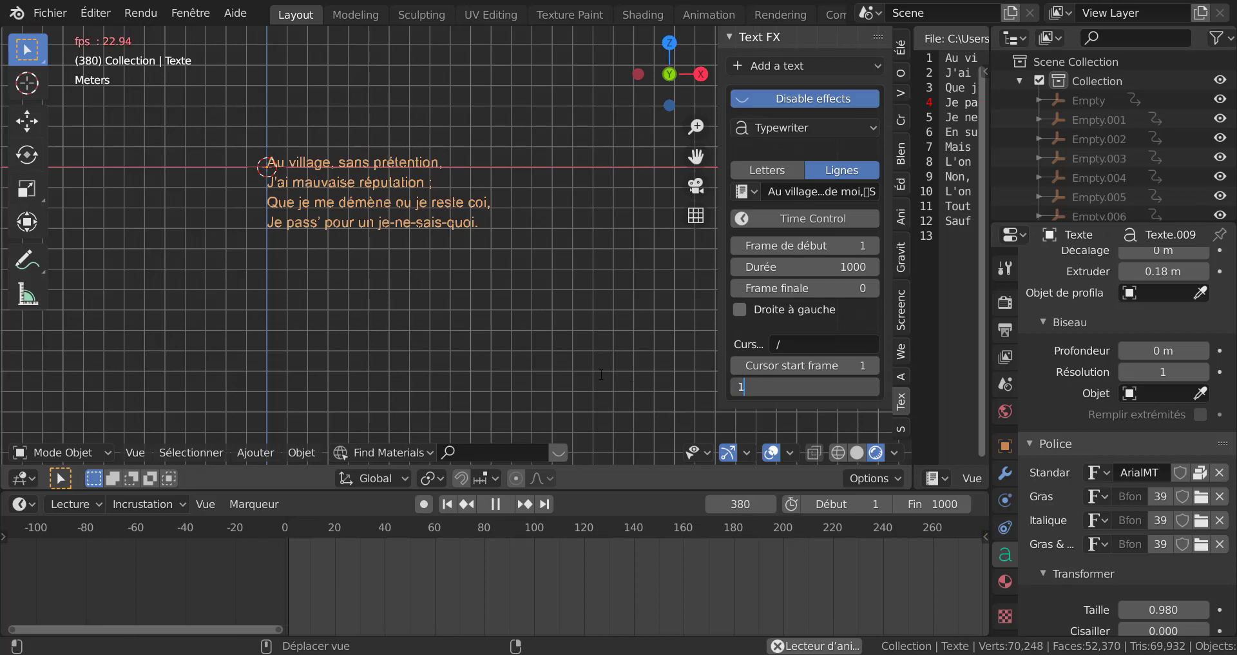
pyautogui.write('1')
pyautogui.press('Return')
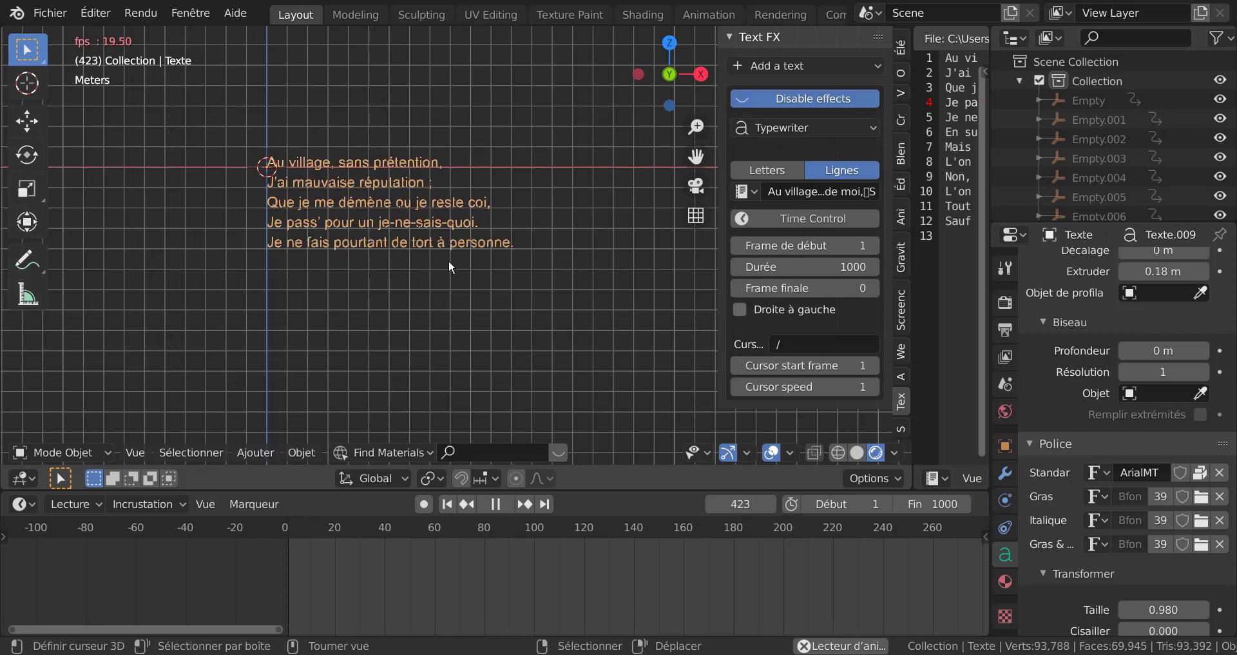
pyautogui.click(876, 386)
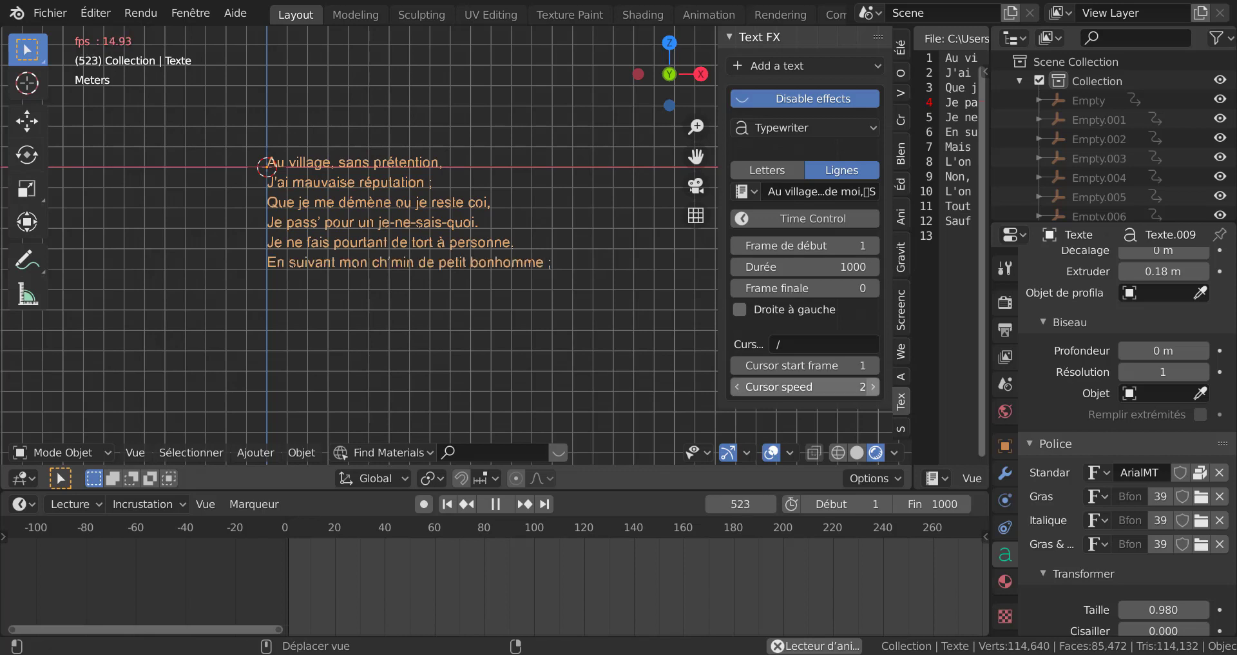
pyautogui.scroll(2, 454, 353)
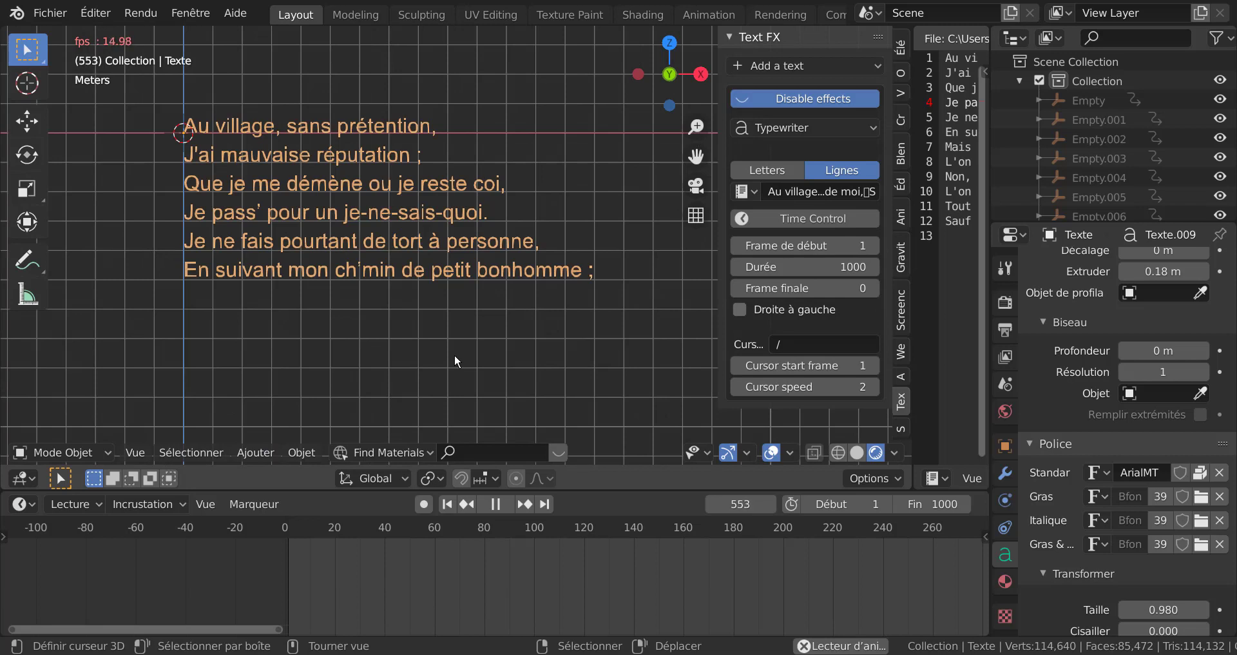
pyautogui.click(874, 386)
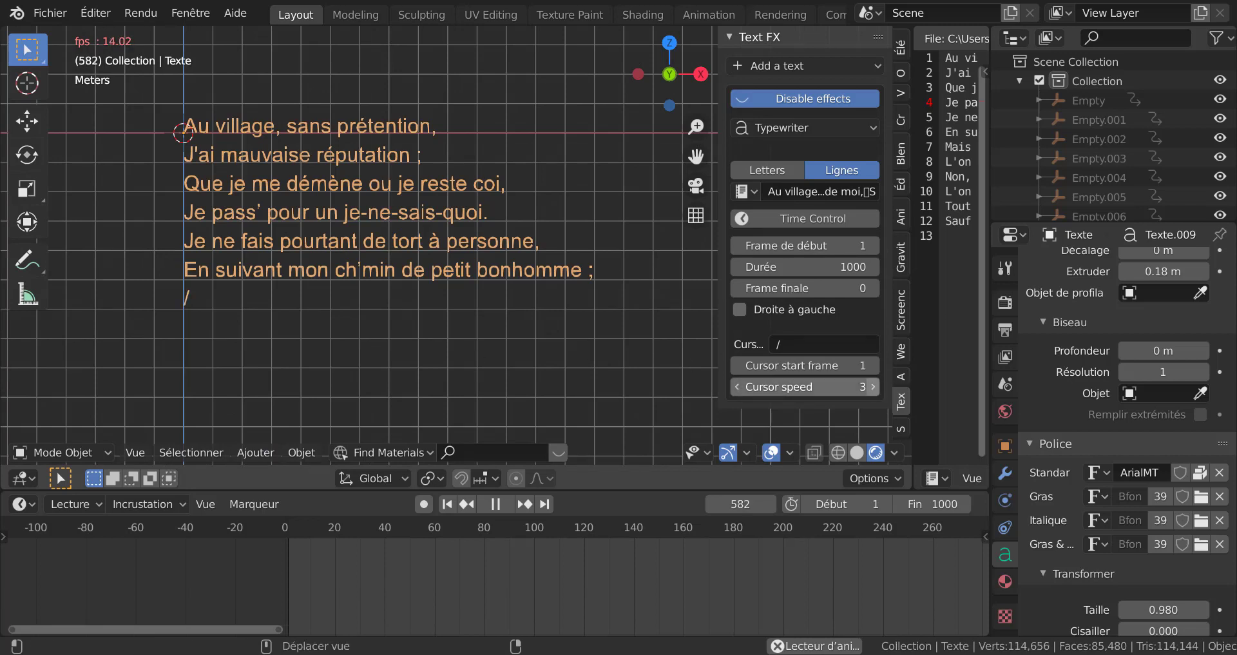
pyautogui.click(874, 386)
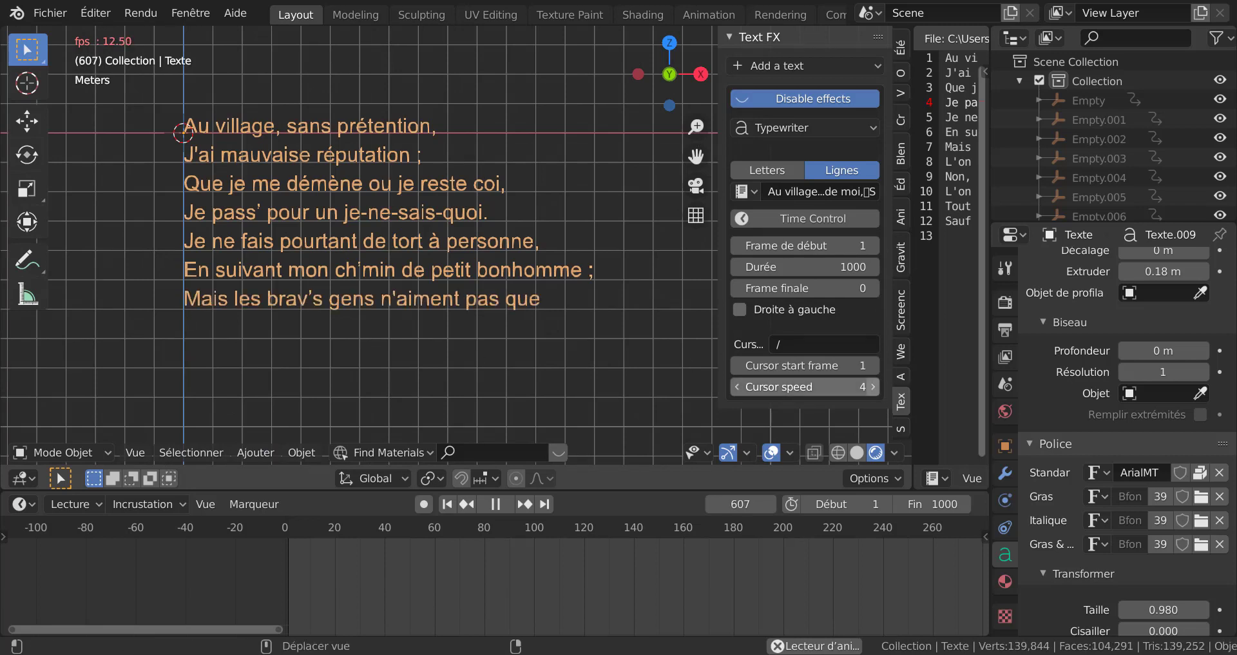
pyautogui.click(874, 387)
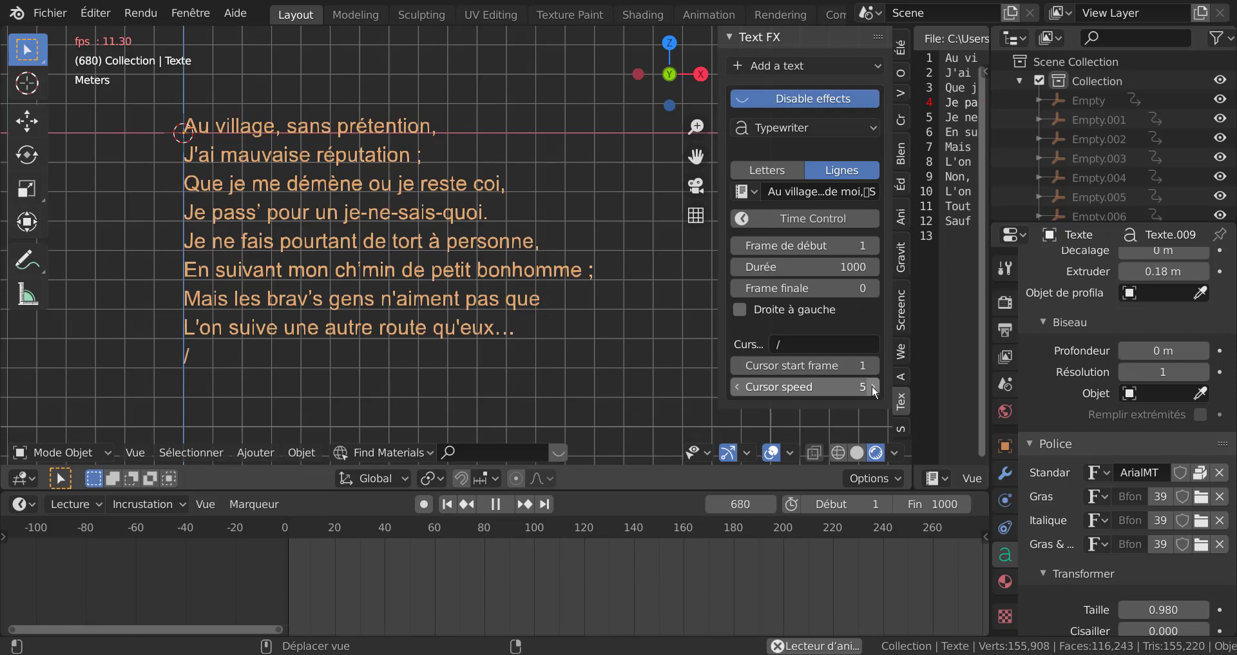
pyautogui.click(734, 388)
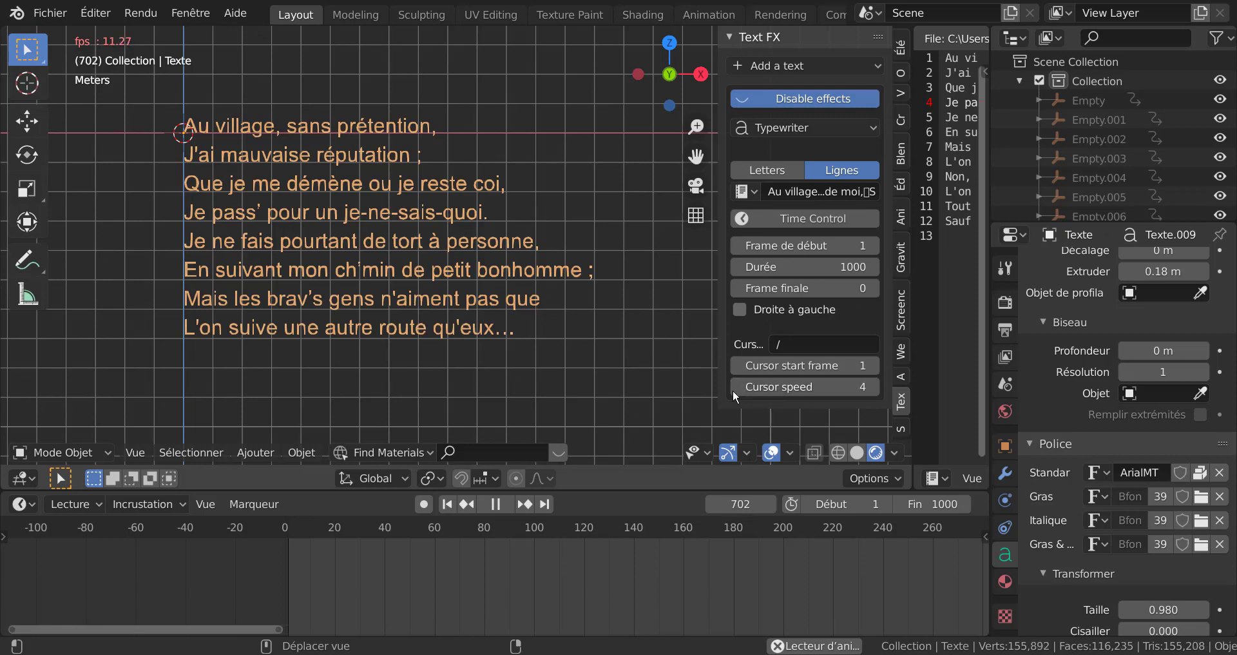
pyautogui.click(736, 388)
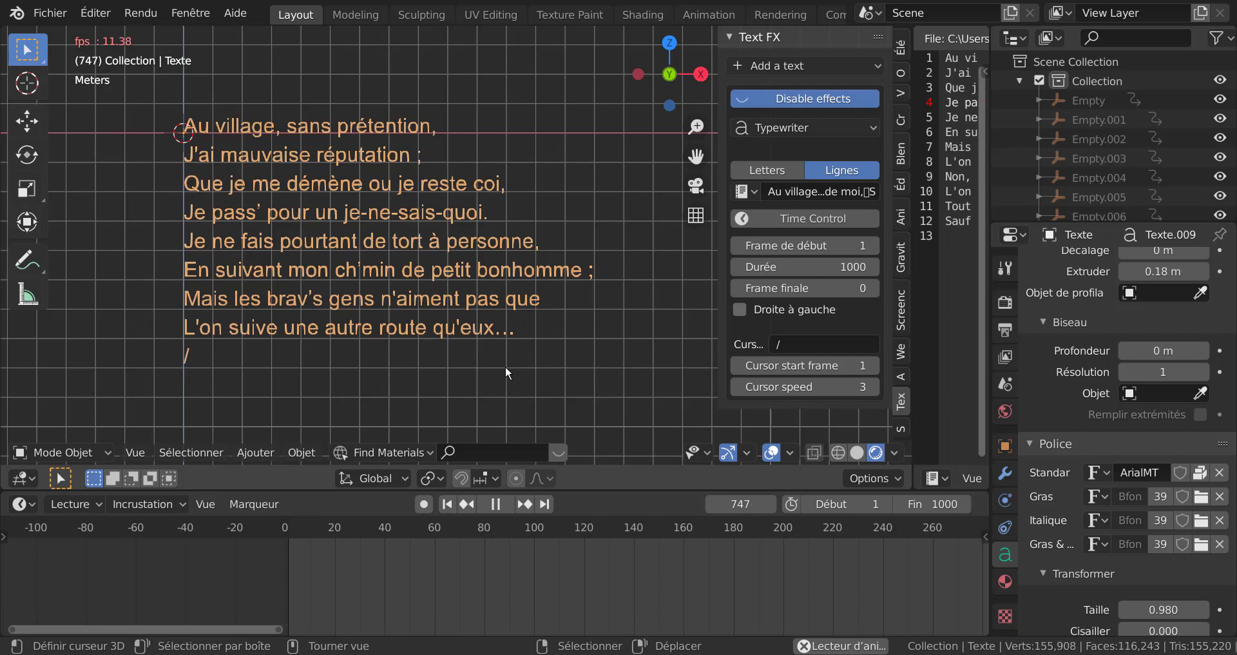
# Try the Letters mode, return to Lignes and widen the Text FX settings area.
pyautogui.click(767, 166)
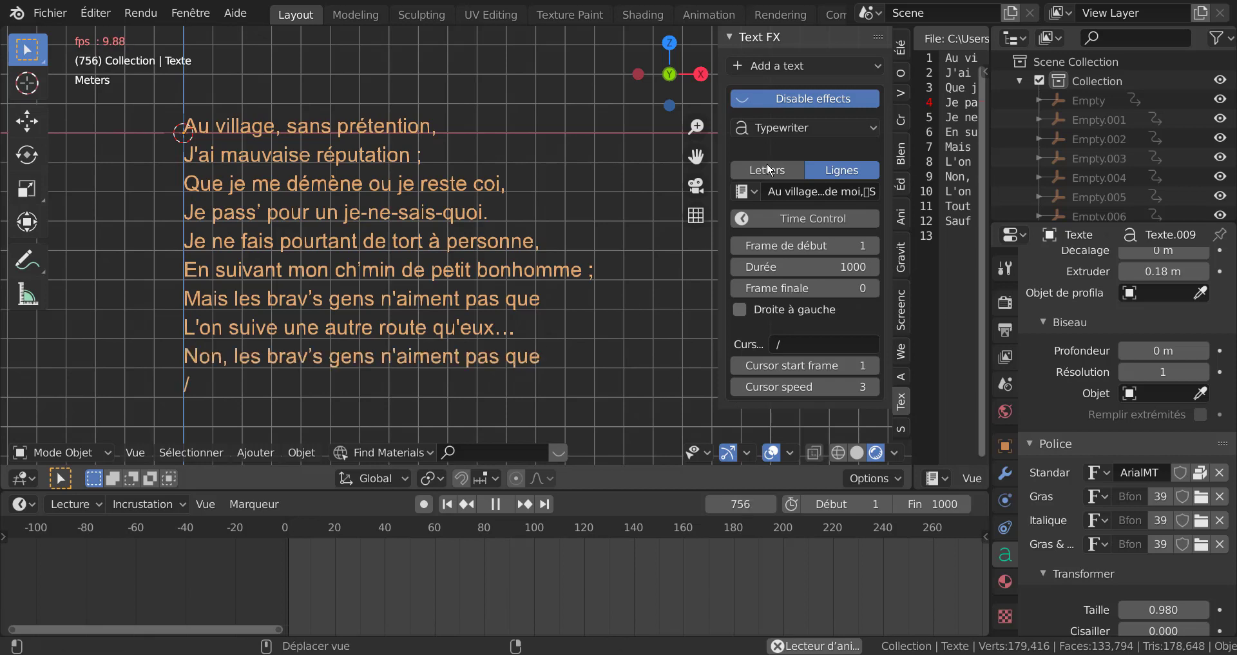
pyautogui.click(844, 169)
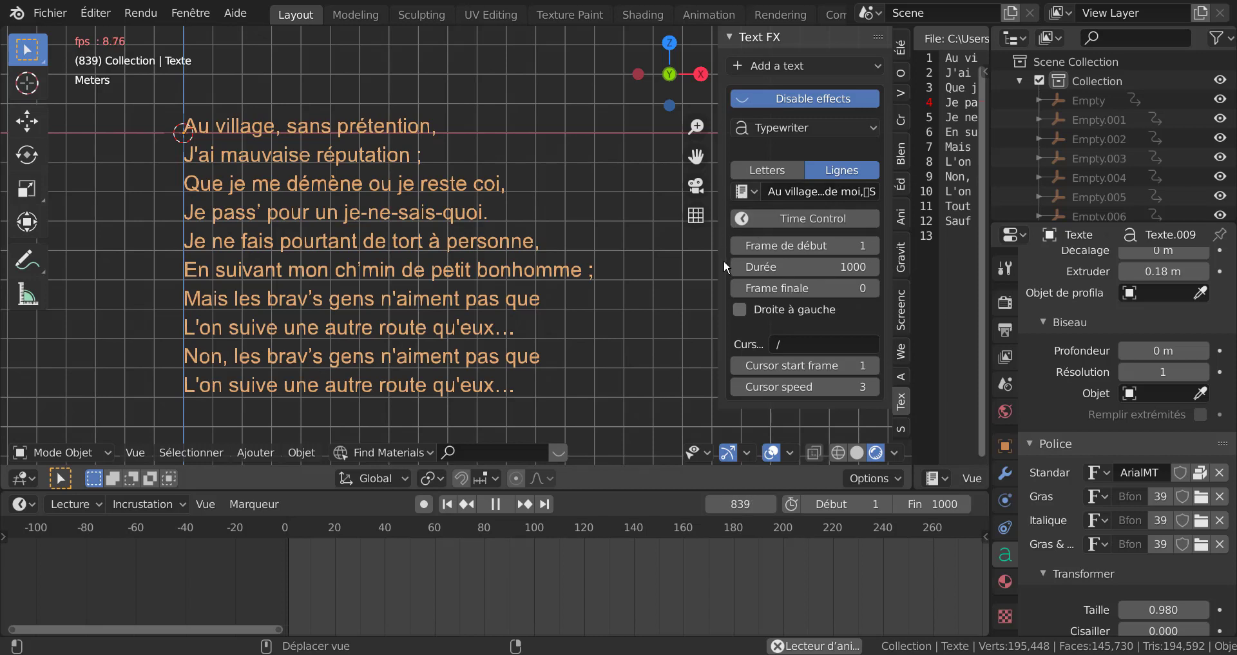
pyautogui.moveTo(720, 340); pyautogui.dragTo(578, 340)
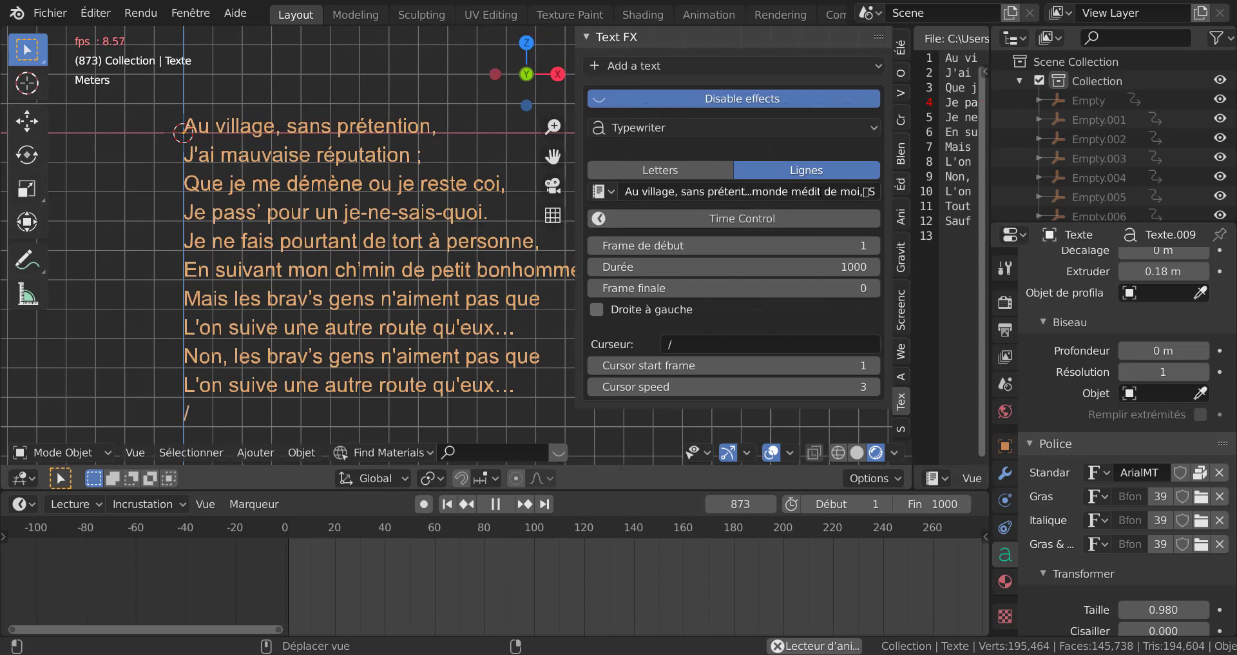
# Replace the Typewriter effect's whole text with a single test line of letters, "fg" followed by repeated "h".
pyautogui.click(819, 191)
pyautogui.hotkey('ctrl', 'a')
pyautogui.press('BackSpace')
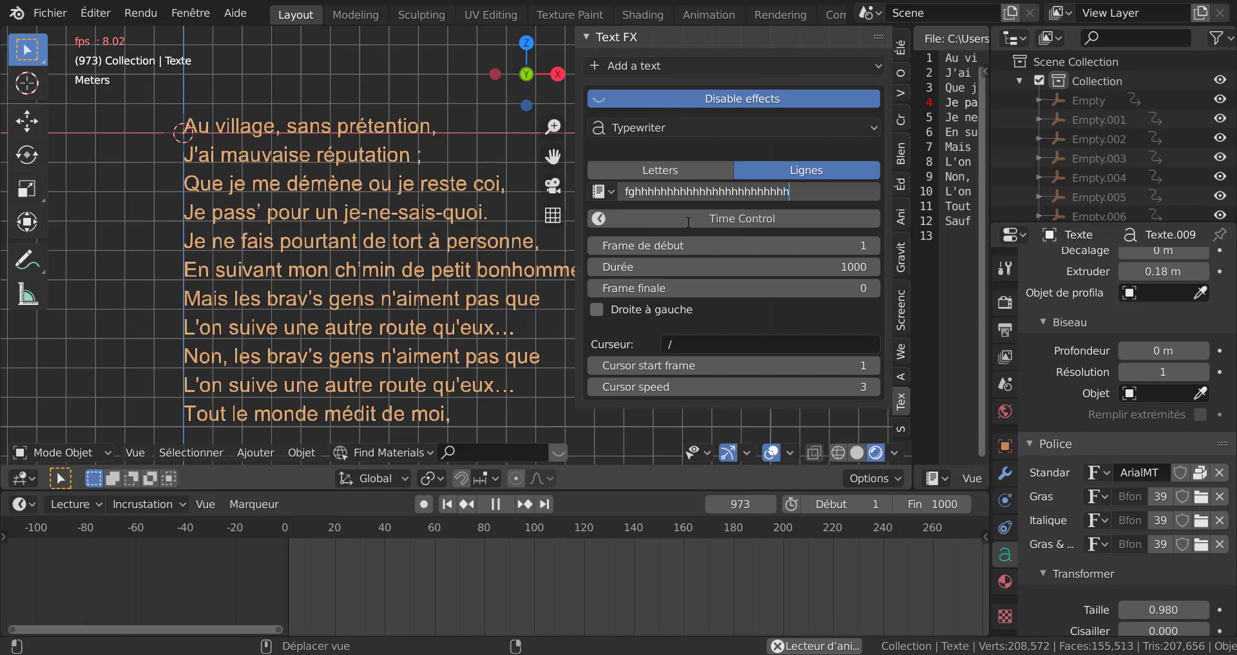
pyautogui.press('Return')
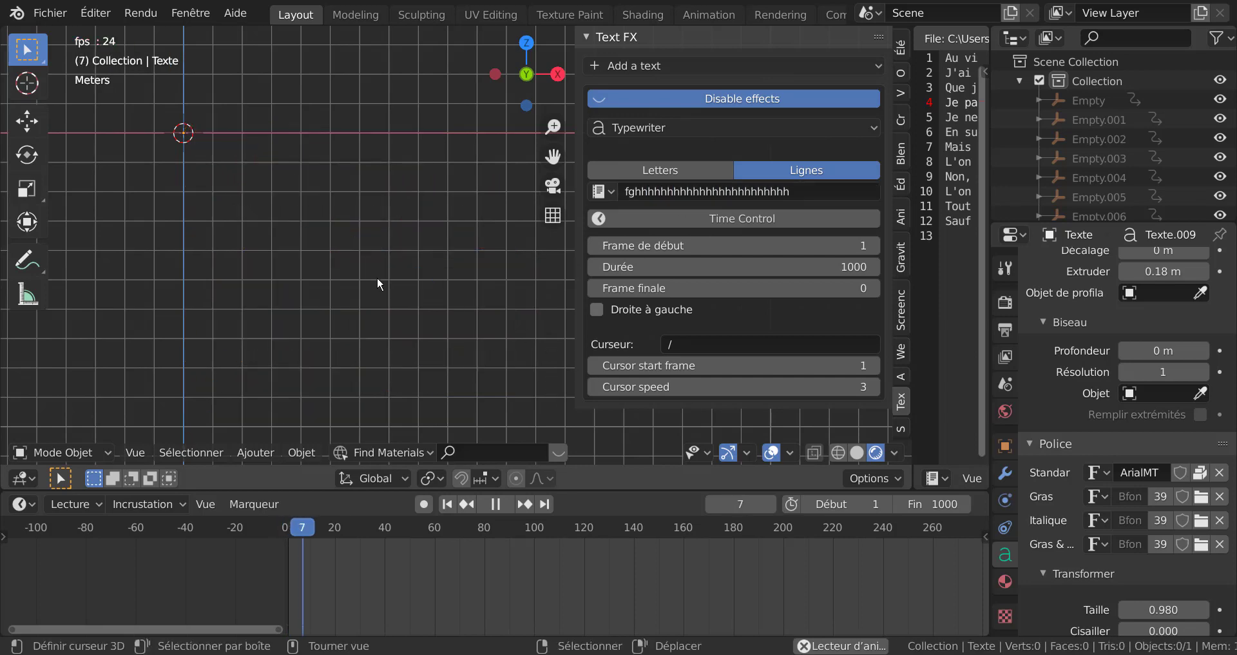
# Switch the Typewriter effect to Letters mode and view the test text in perspective.
pyautogui.moveTo(377, 277)
pyautogui.mouseDown(button='middle')
pyautogui.moveTo(380, 223)
pyautogui.moveTo(389, 264)
pyautogui.mouseUp(button='middle')
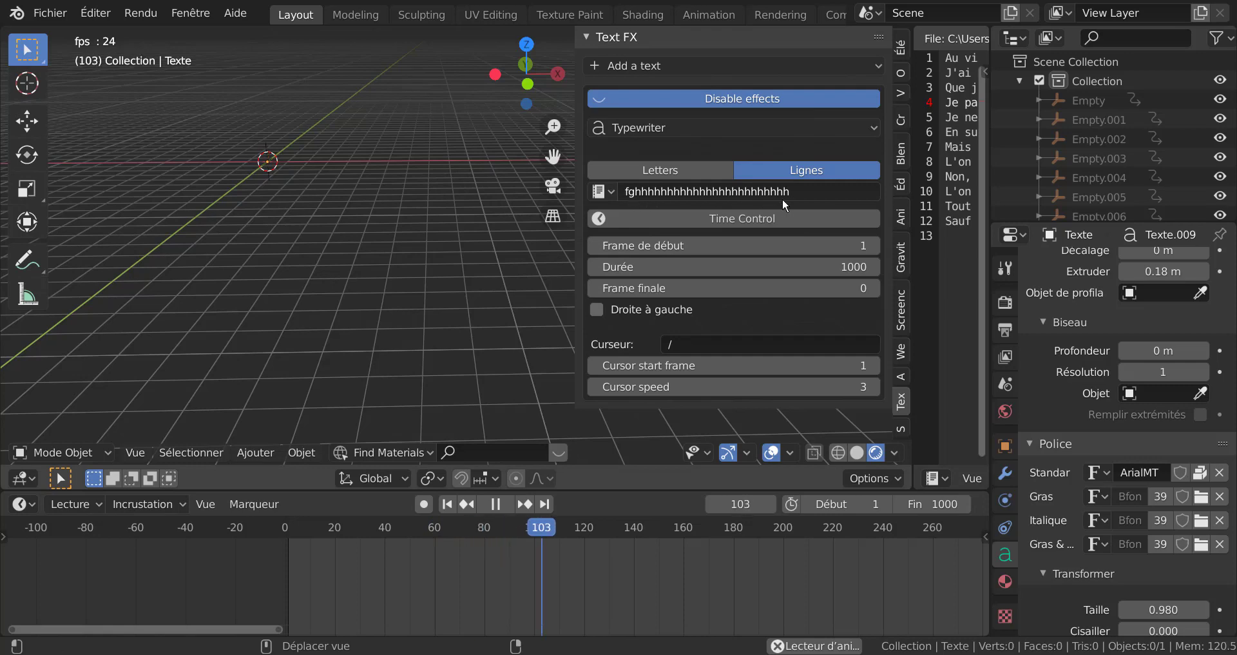
pyautogui.click(663, 171)
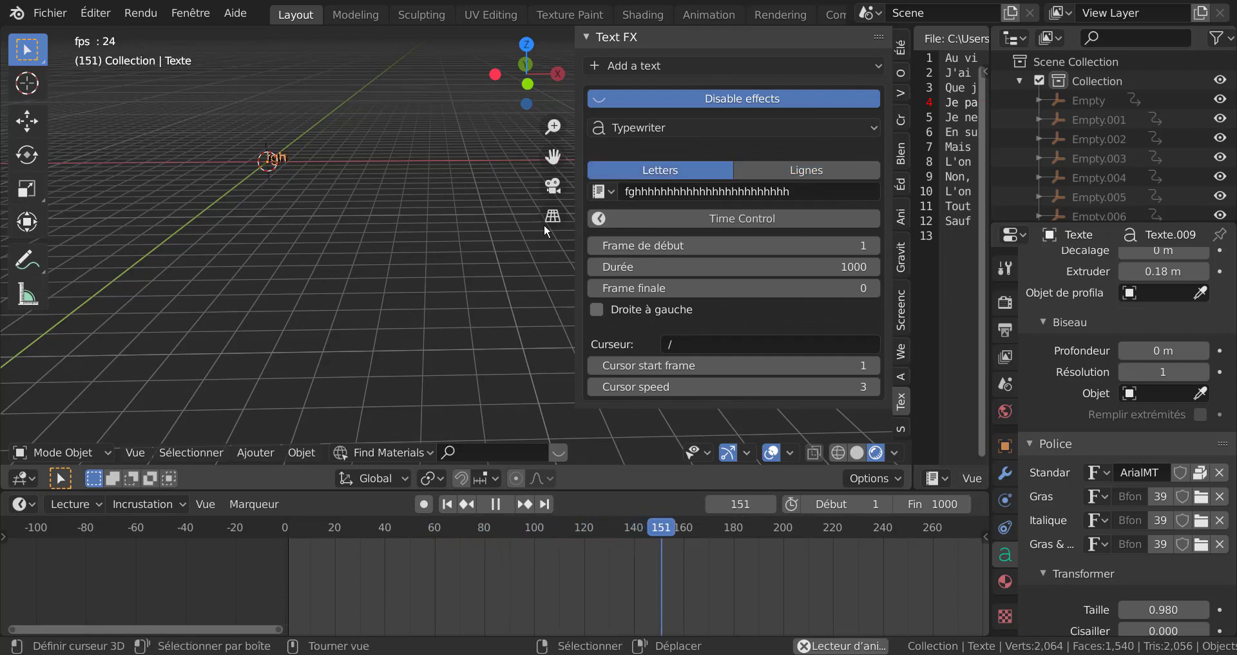
pyautogui.scroll(3, 452, 237)
pyautogui.scroll(-3, 512, 280)
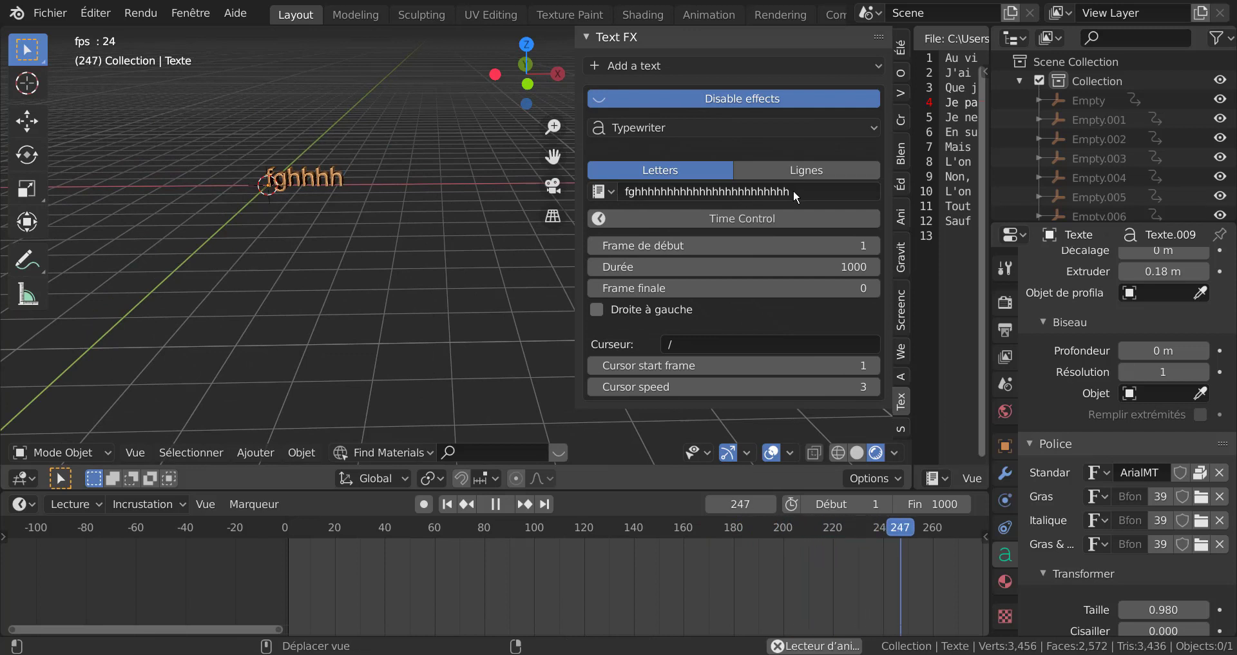
# Load bras.txt as the Typewriter text and replace it with the Texte text block.
pyautogui.click(605, 192)
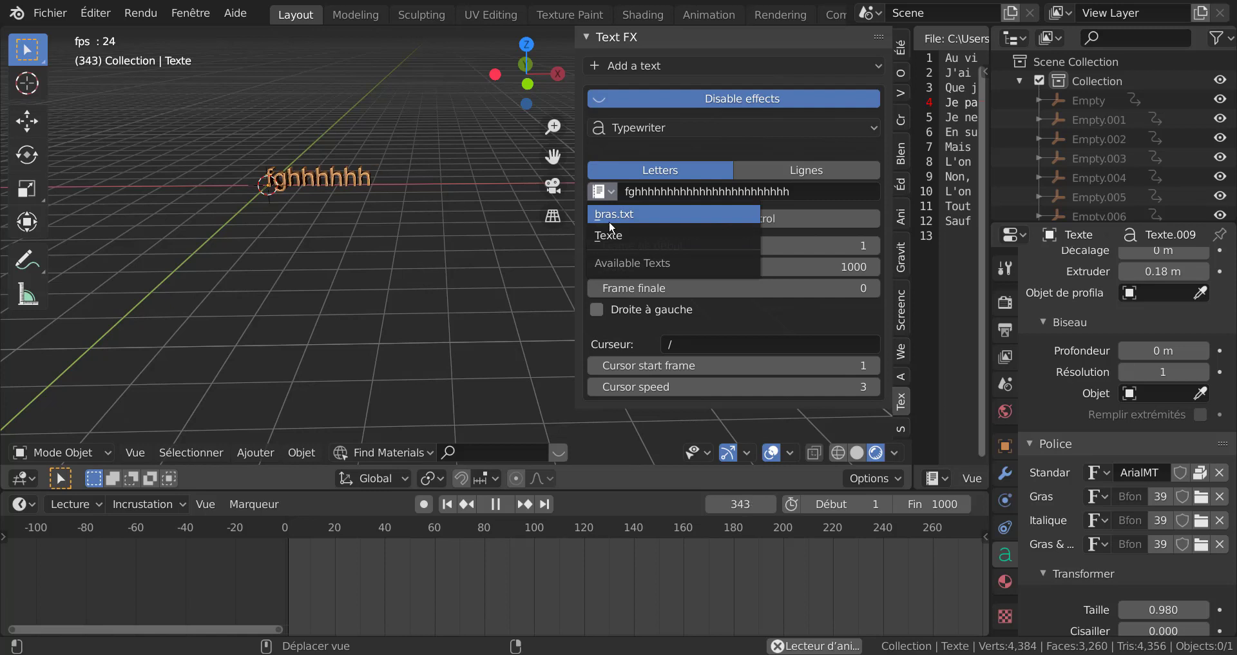
pyautogui.click(612, 215)
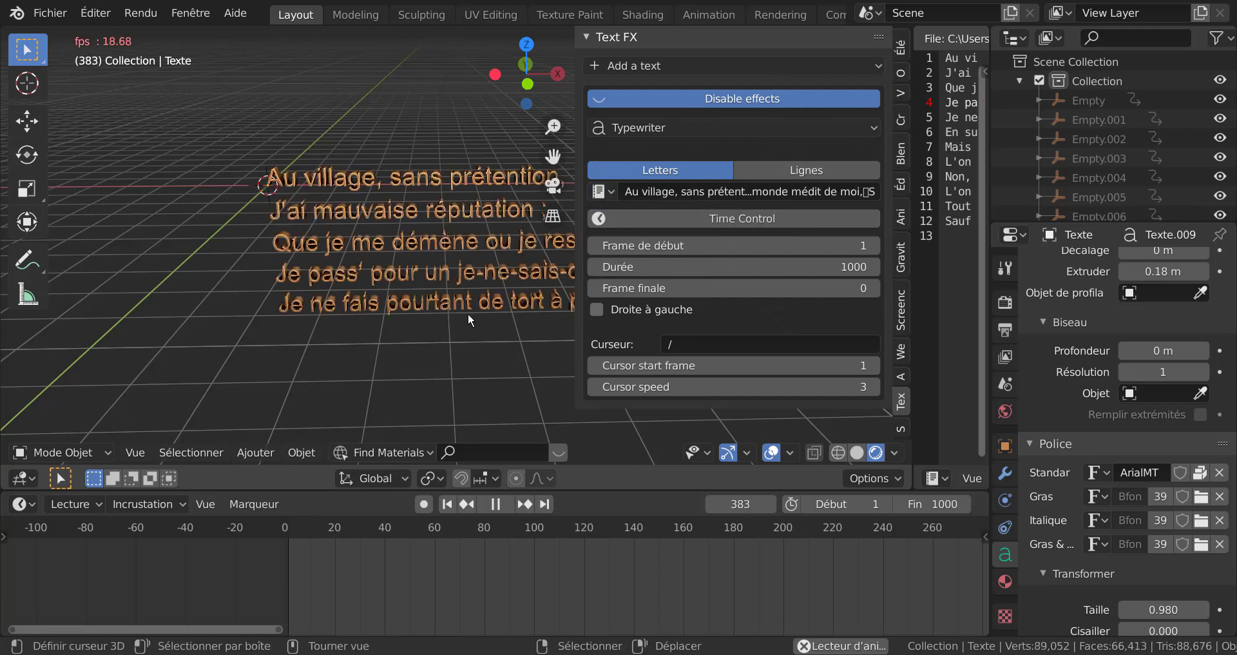
pyautogui.click(604, 192)
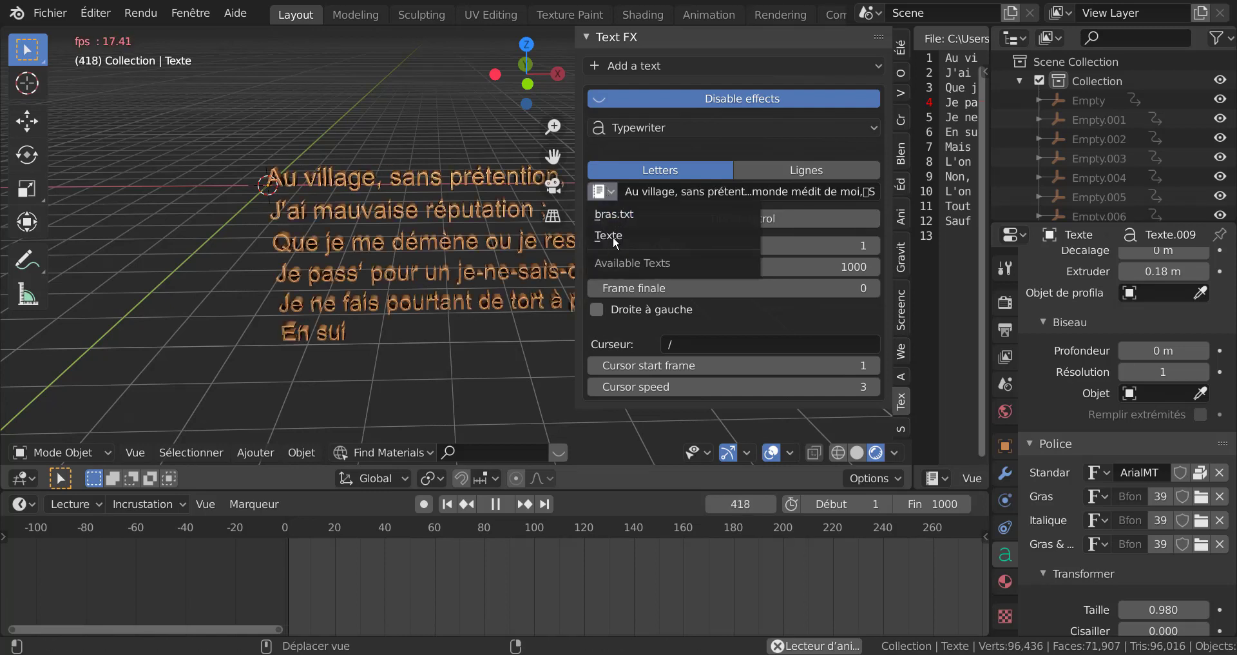
pyautogui.click(615, 236)
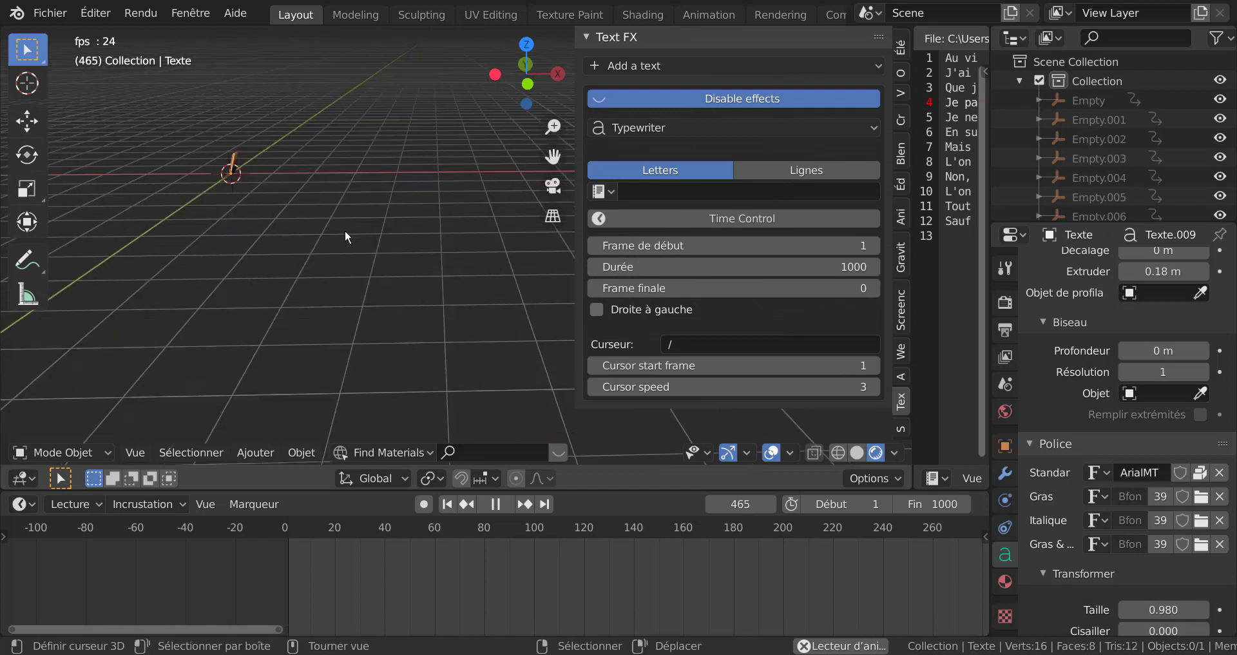
# Set the Typewriter text to a line of repeated "o" letters and replay the animation from its start.
pyautogui.click(672, 190)
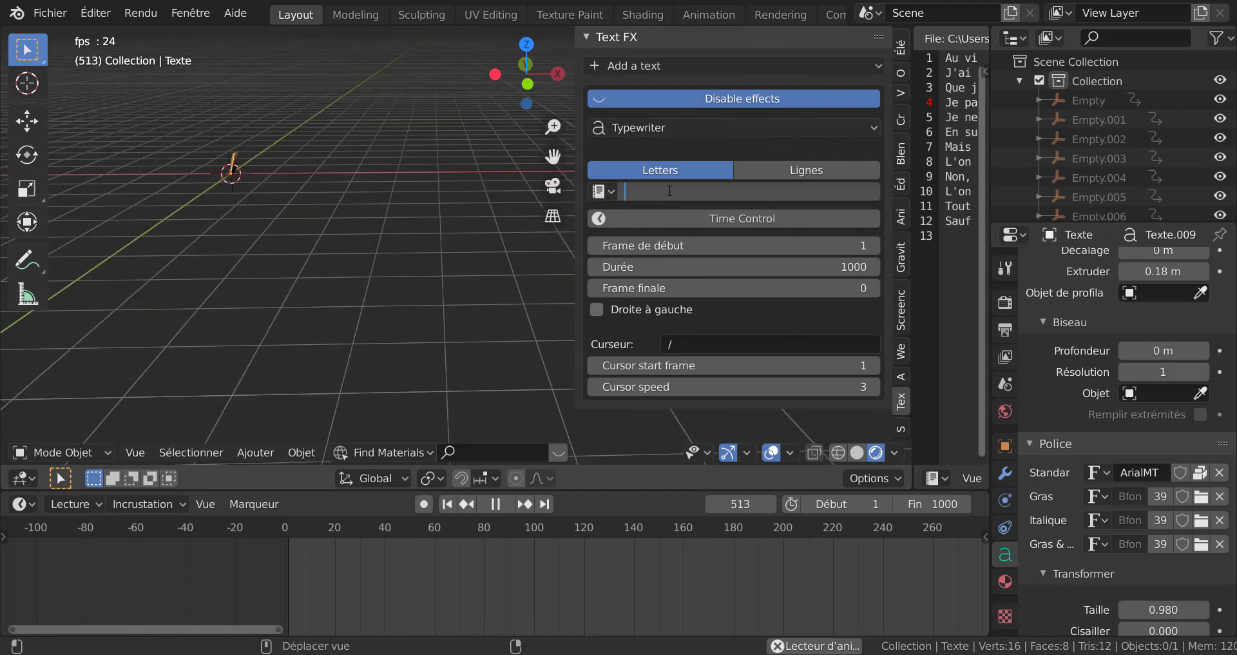
pyautogui.press('Return')
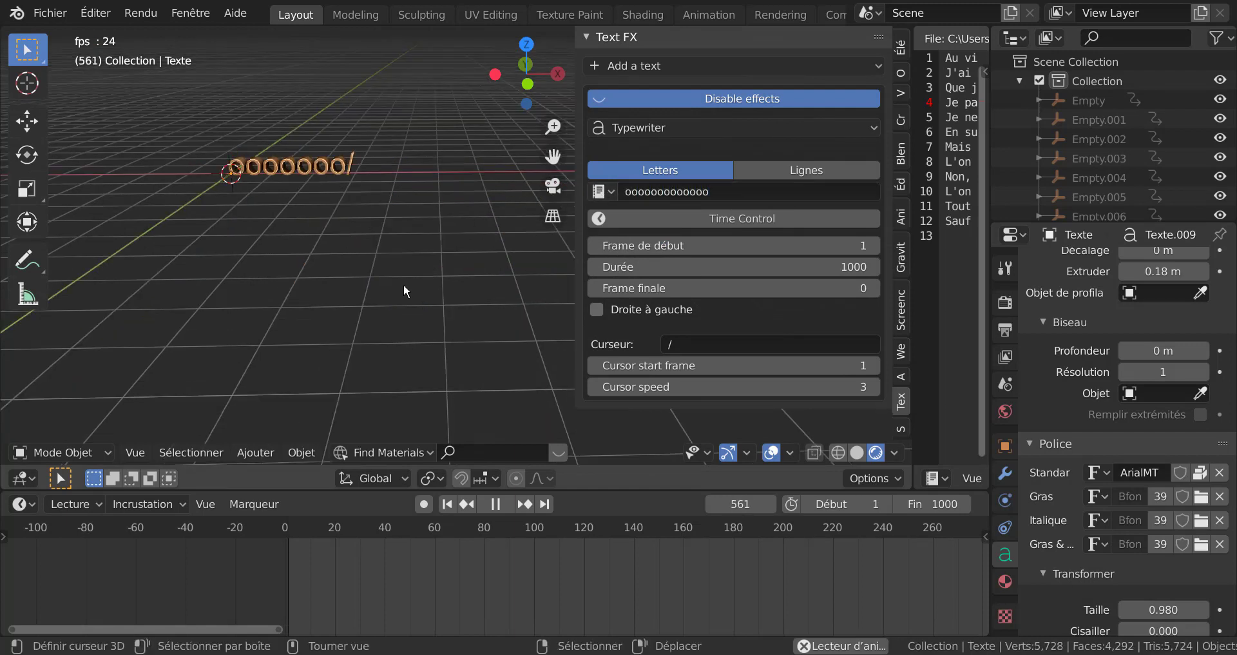
pyautogui.hotkey('shift', 'Left')
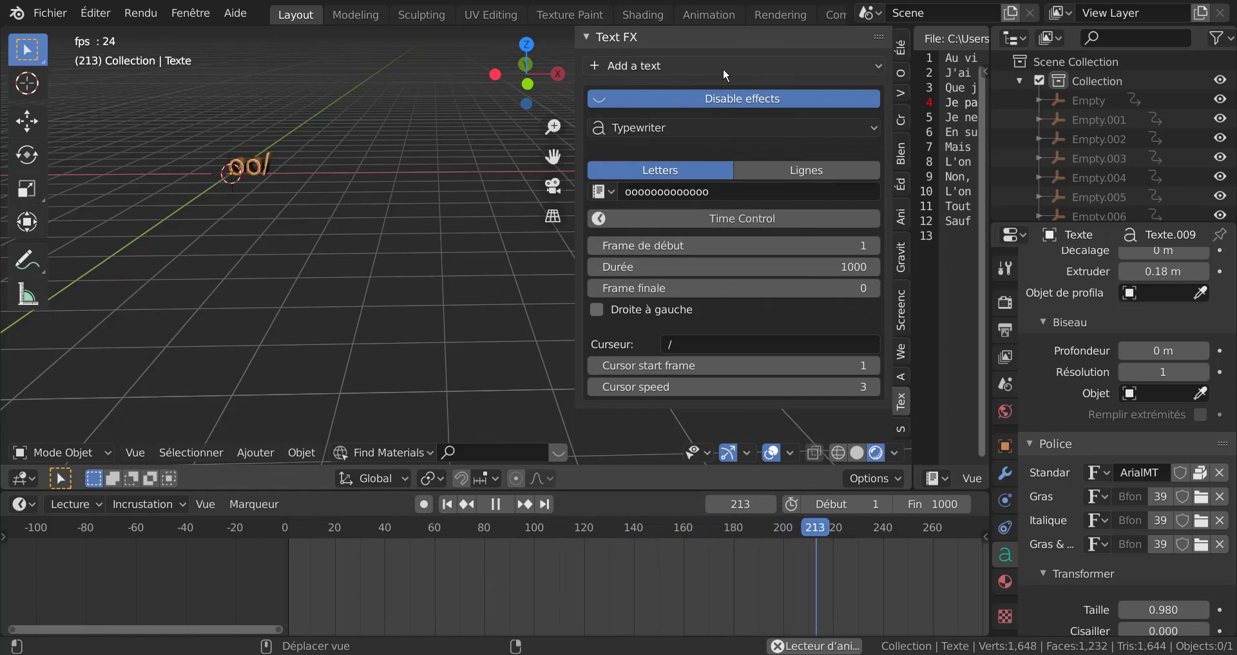
# Switch the text's effect from Typewriter to Scramble and widen the text editor area beside the 3D view.
pyautogui.click(699, 126)
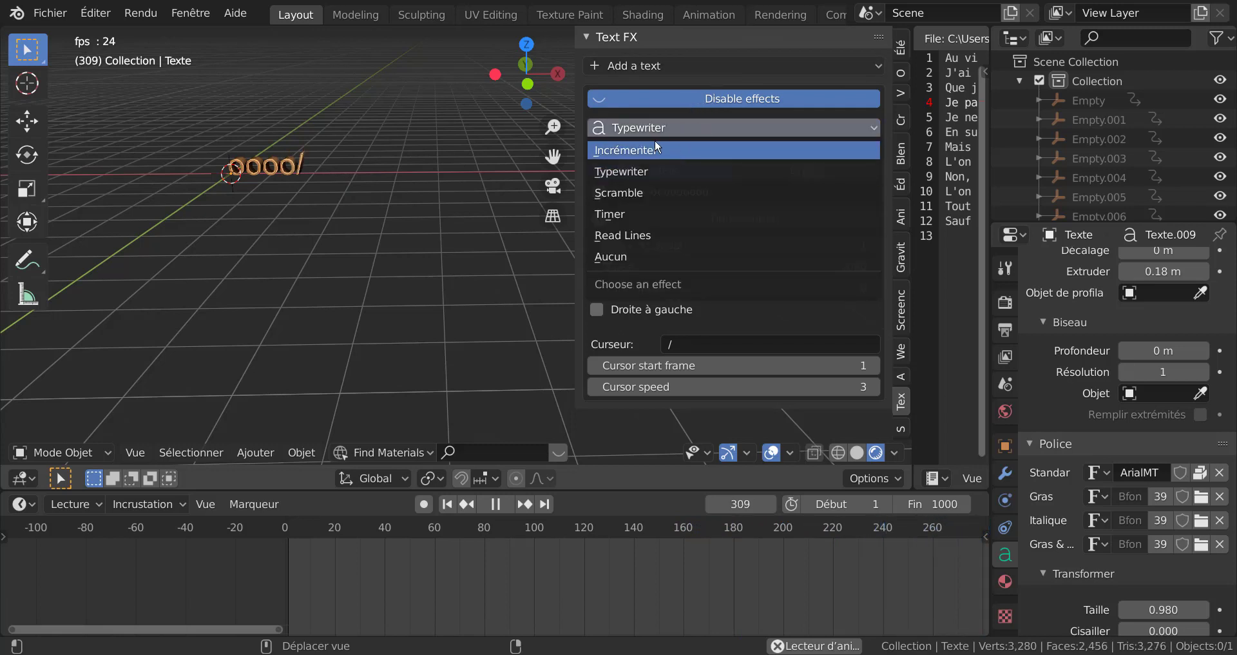
pyautogui.click(647, 192)
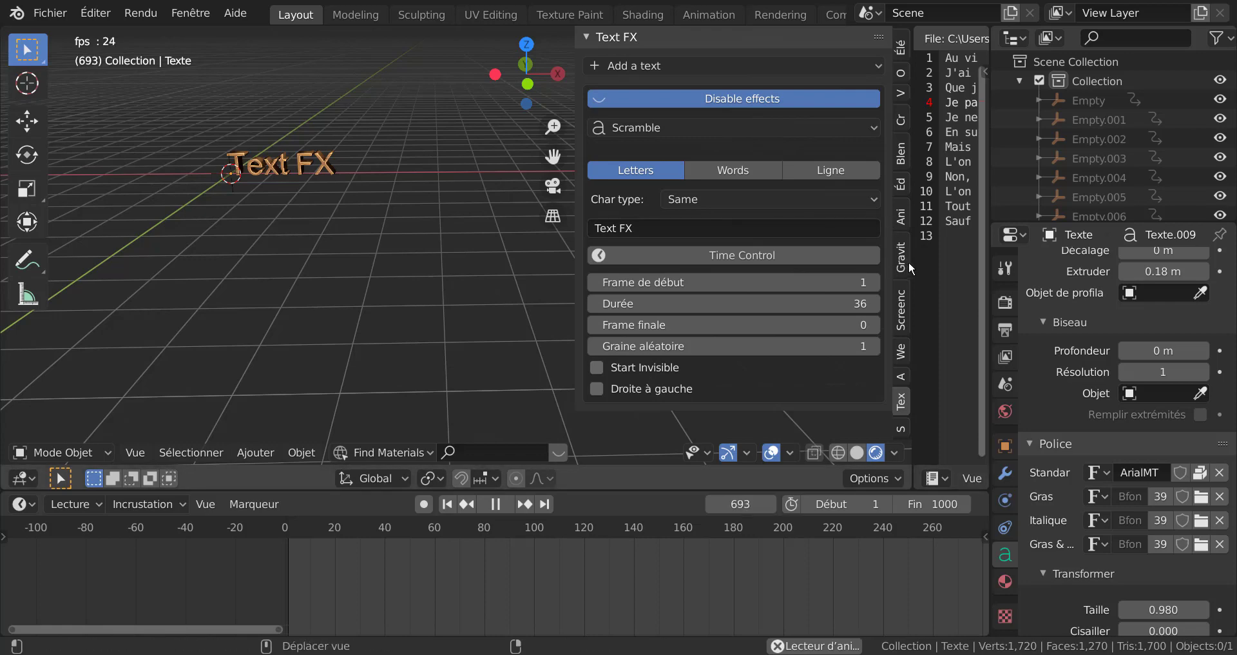
pyautogui.moveTo(914, 268); pyautogui.dragTo(758, 268)
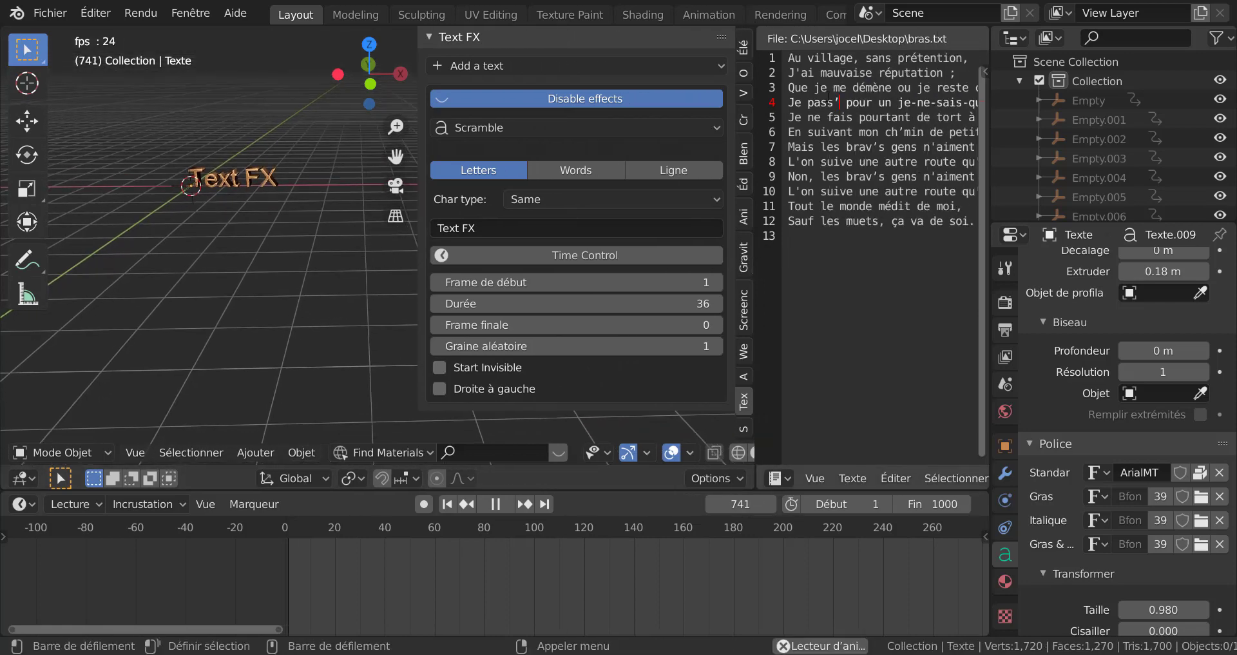
# Set the Scramble text to "les bonbons c'est bon mais pas pour les dents" and view it in perspective.
pyautogui.click(481, 230)
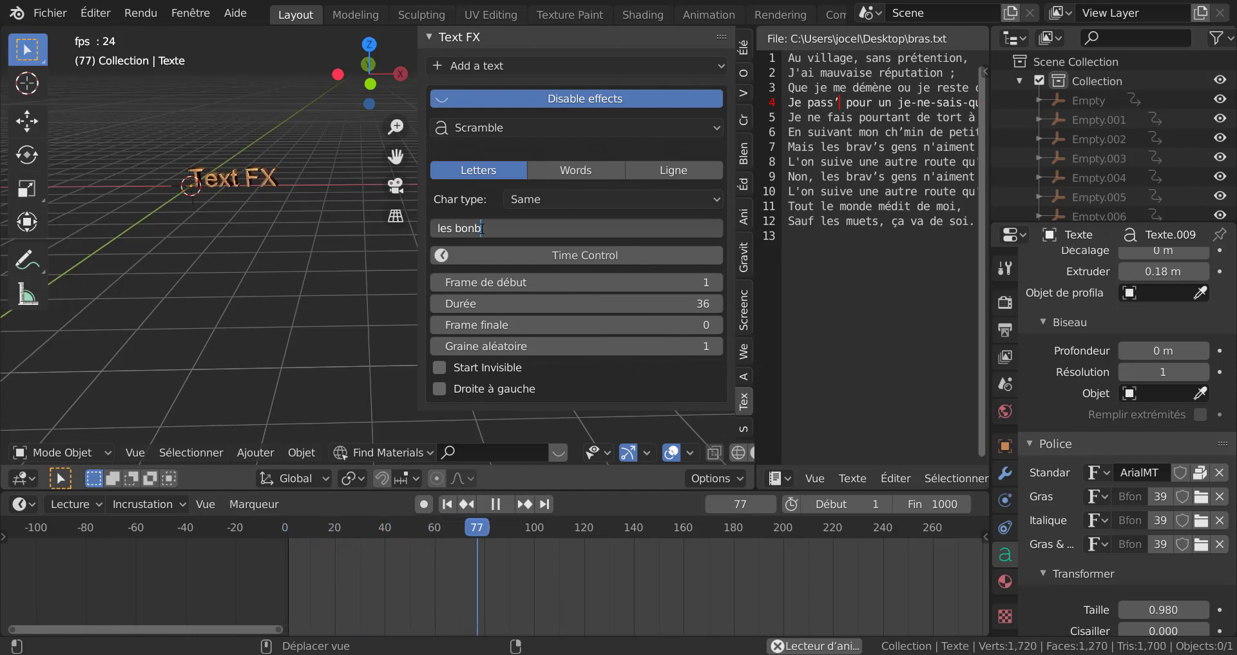
pyautogui.write('ons')
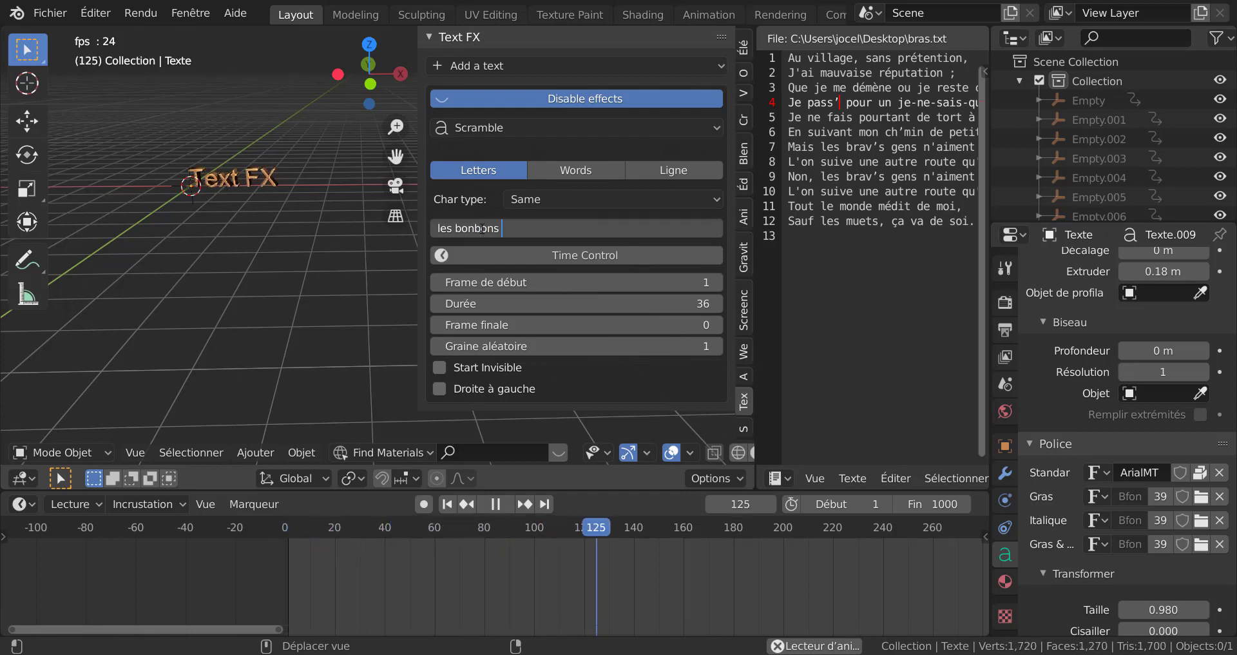
pyautogui.write(' sont')
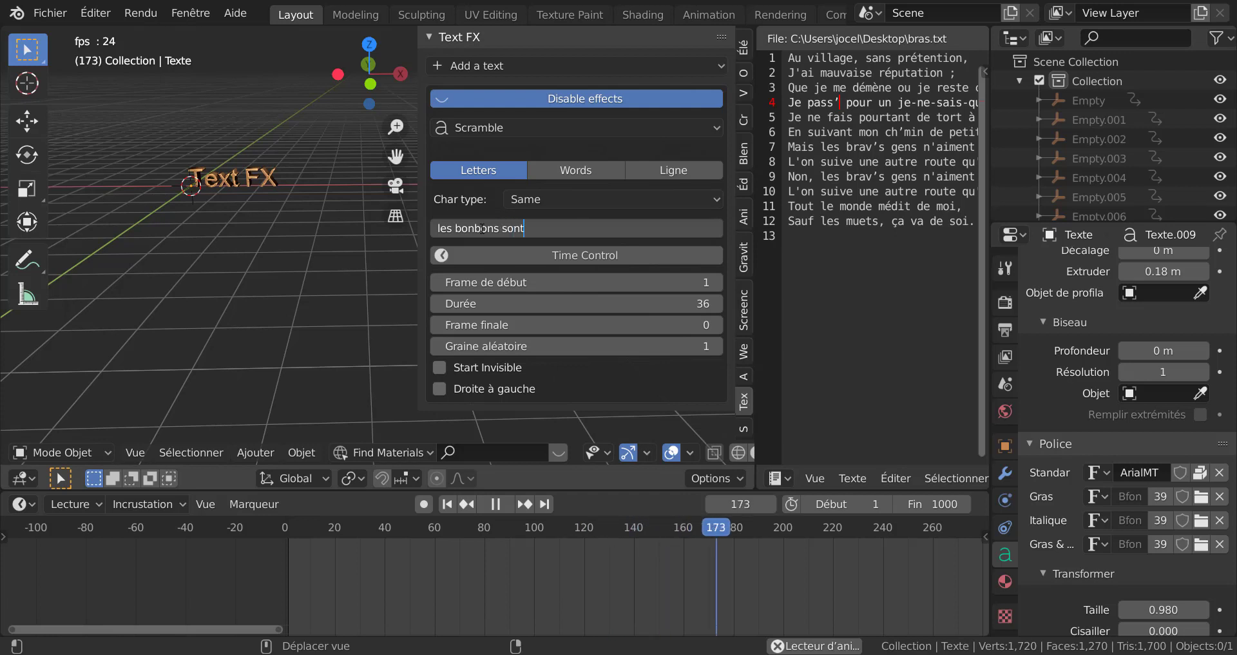
pyautogui.write(' bon')
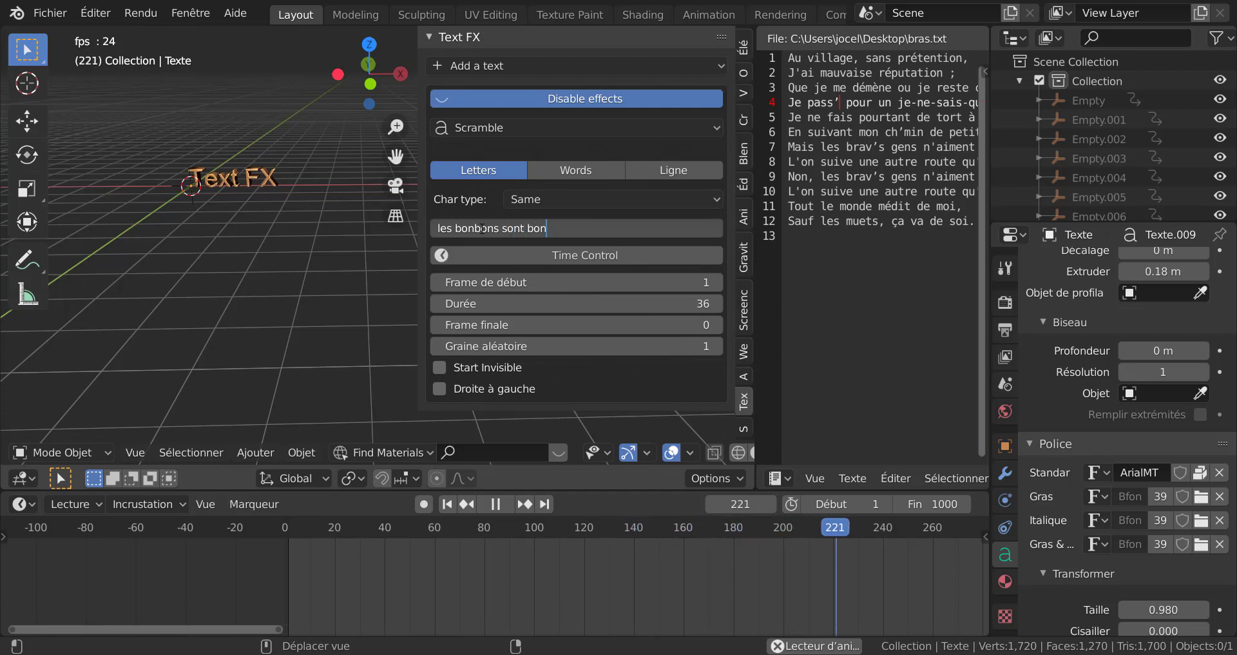
pyautogui.write(' mais pas pour les dents')
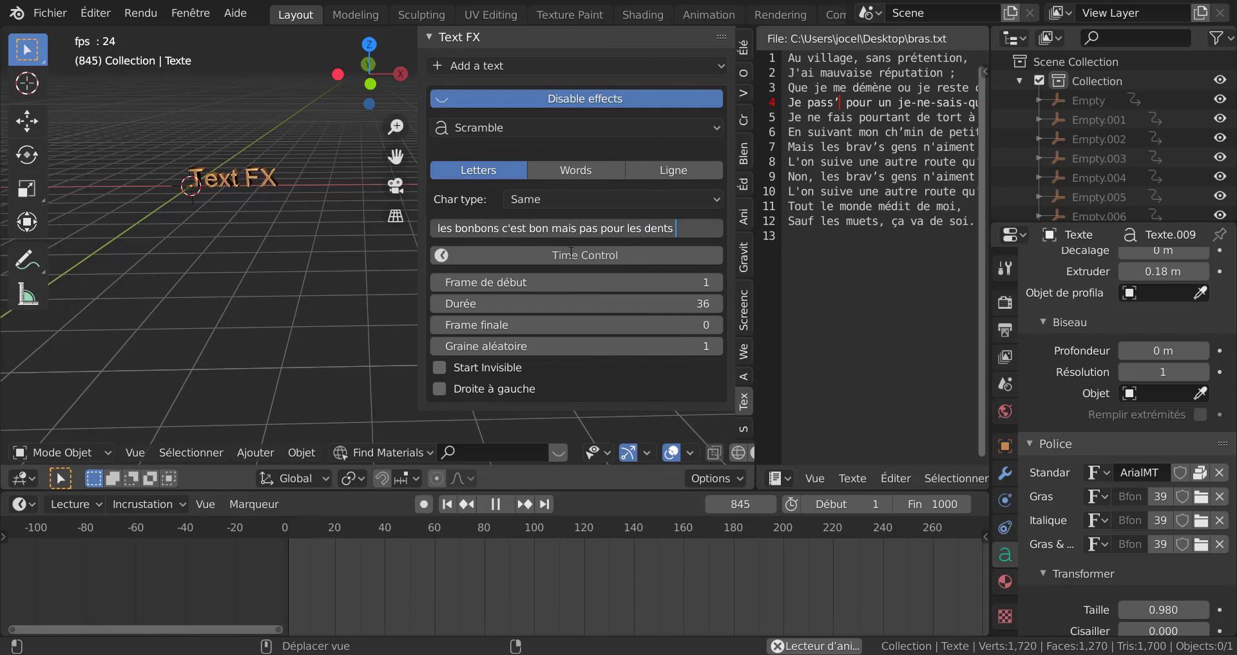
pyautogui.press('Return')
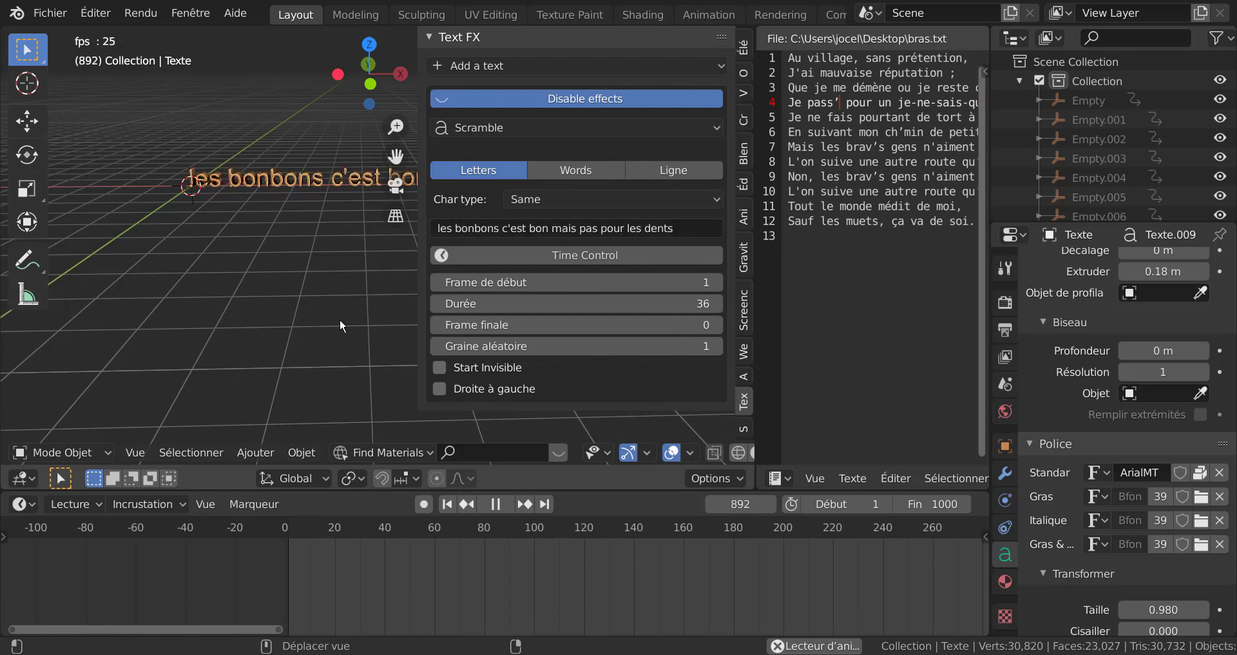
pyautogui.moveTo(237, 288); pyautogui.dragTo(219, 308, button='middle')
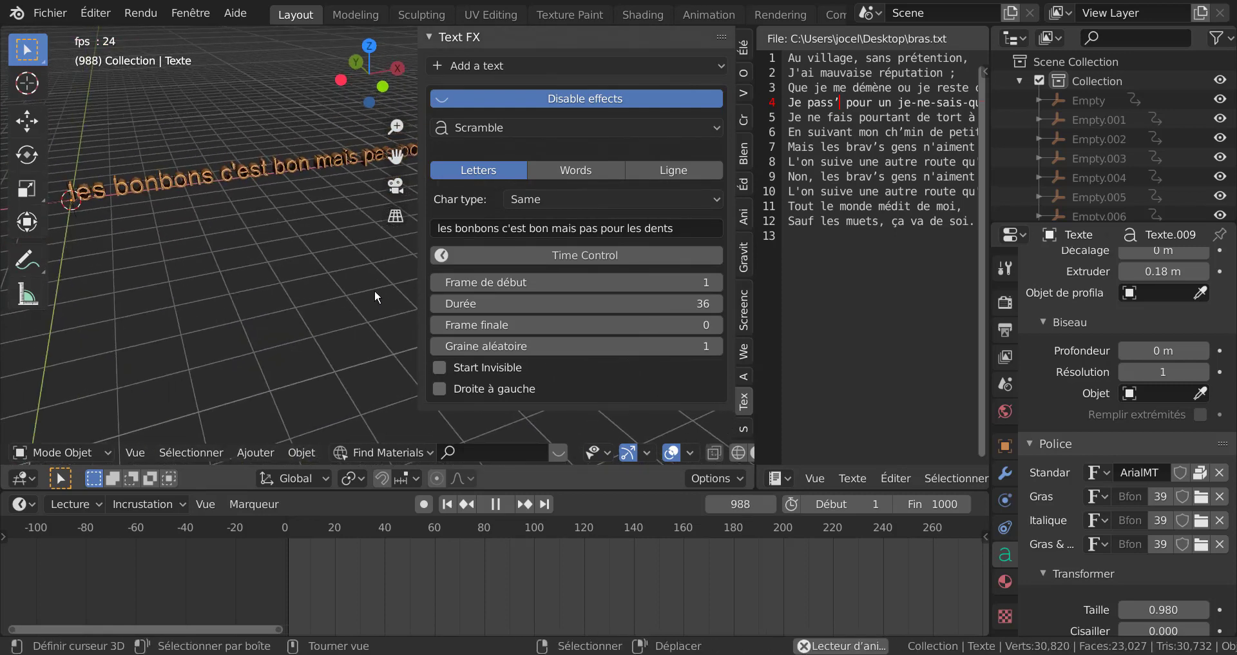
# Enable Time Control on the Scramble effect and set its duration and the scene's end frame to 129.
pyautogui.click(509, 254)
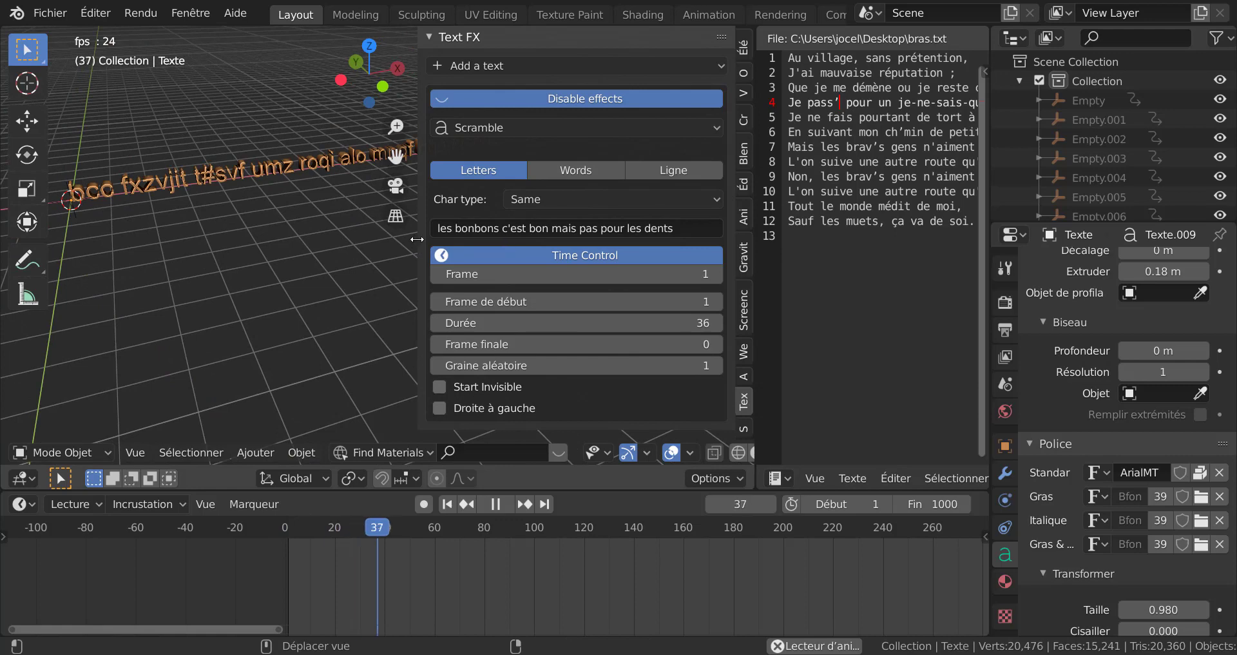
pyautogui.moveTo(417, 239); pyautogui.dragTo(542, 239)
pyautogui.moveTo(455, 248); pyautogui.dragTo(461, 251, button='middle')
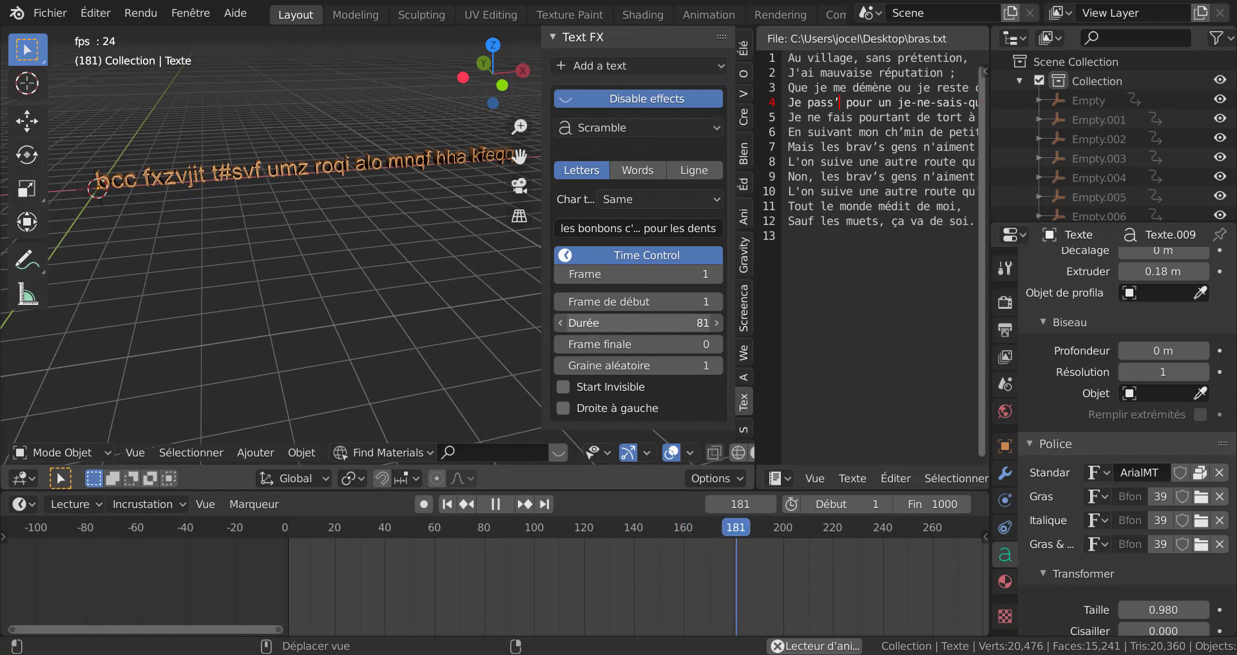
pyautogui.click(945, 503)
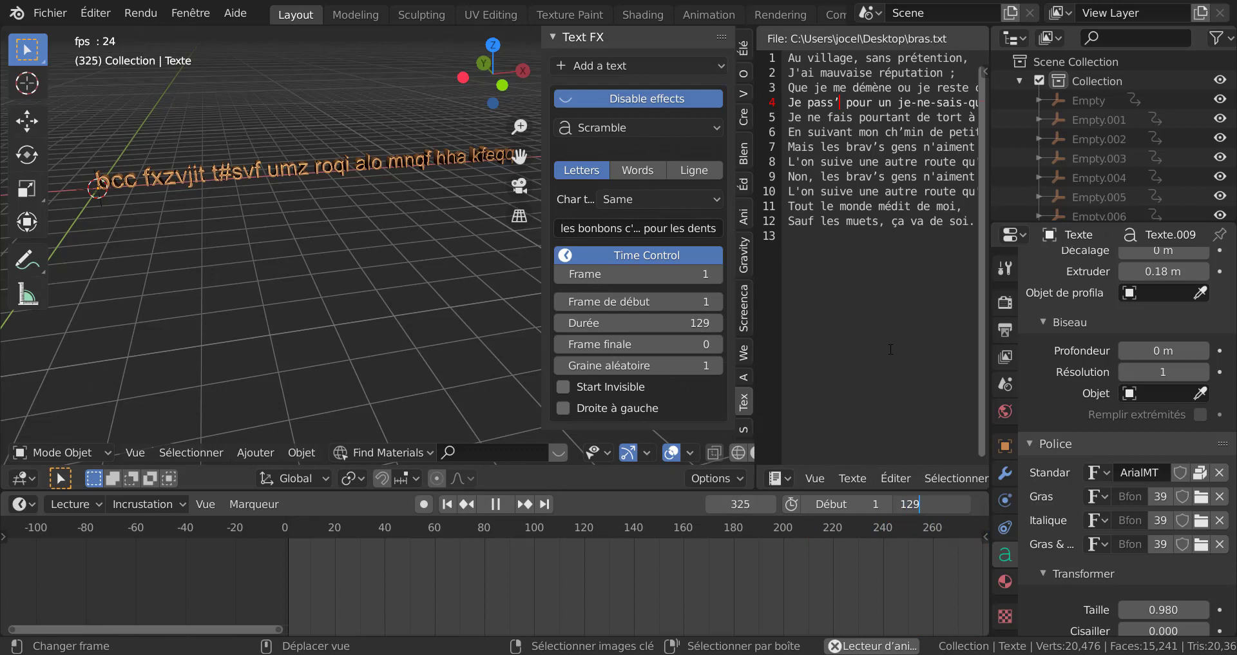
pyautogui.write('129')
pyautogui.press('Return')
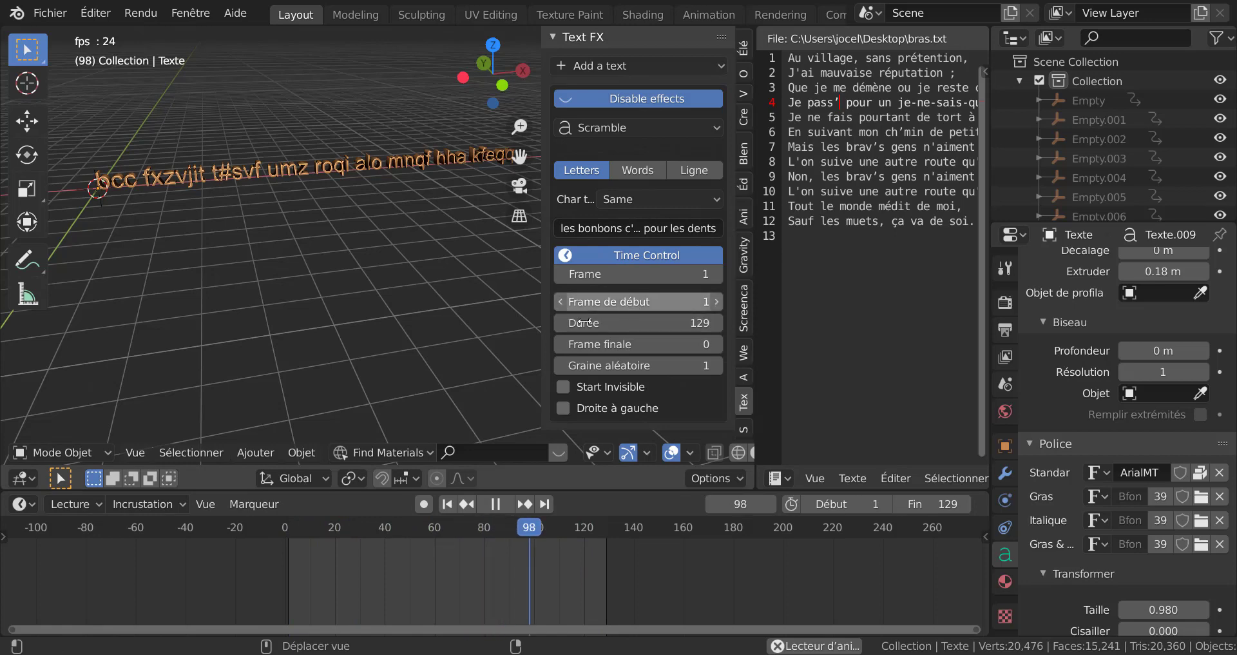
# Examine the whole scrambled text in perspective and from the front during playback.
pyautogui.scroll(-3, 387, 330)
pyautogui.moveTo(404, 329)
pyautogui.mouseDown(button='middle')
pyautogui.moveTo(394, 316)
pyautogui.moveTo(411, 318)
pyautogui.mouseUp(button='middle')
pyautogui.scroll(1, 411, 319)
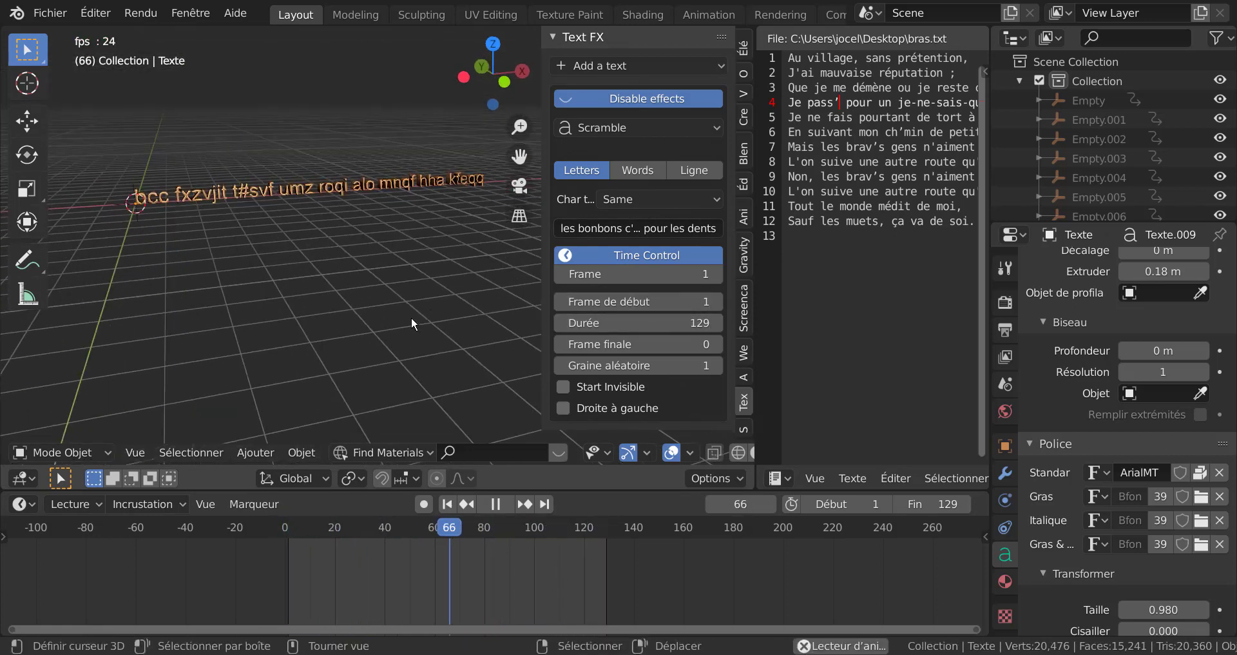
pyautogui.press('KP_1')
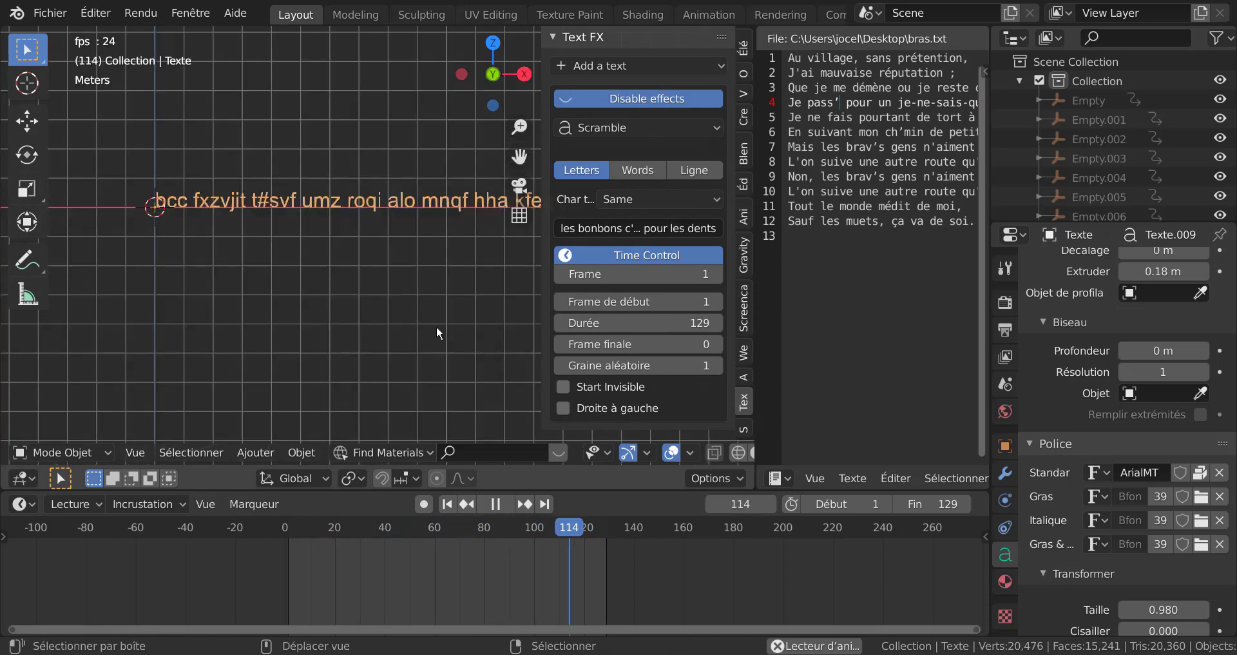
pyautogui.keyDown('shift'); pyautogui.moveTo(436, 327); pyautogui.dragTo(380, 333, button='middle'); pyautogui.keyUp('shift')
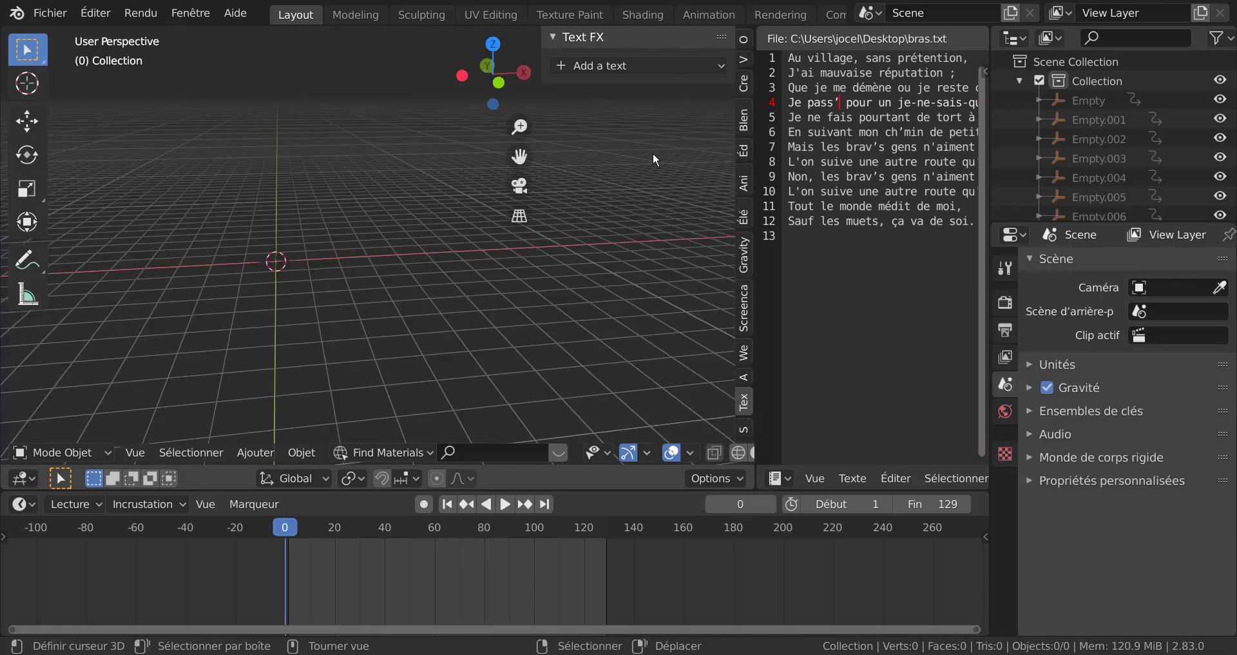
# Add a simple Text FX text object and rotate it 90° around the global X axis.
pyautogui.click(607, 66)
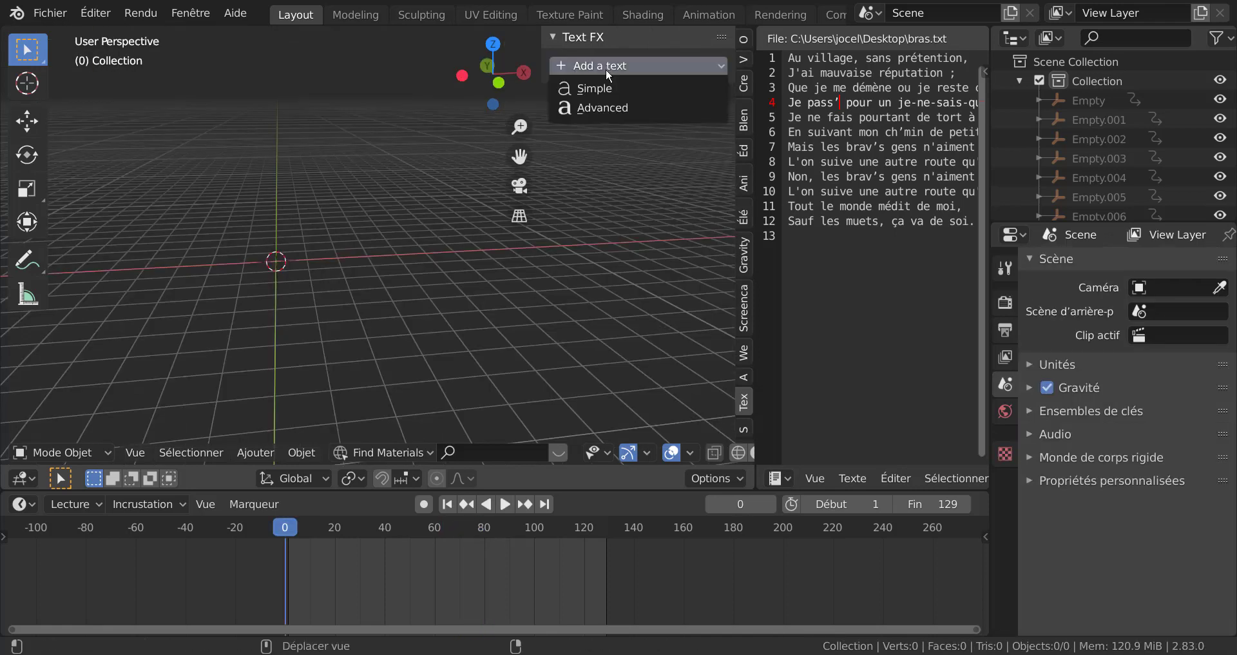
pyautogui.click(596, 86)
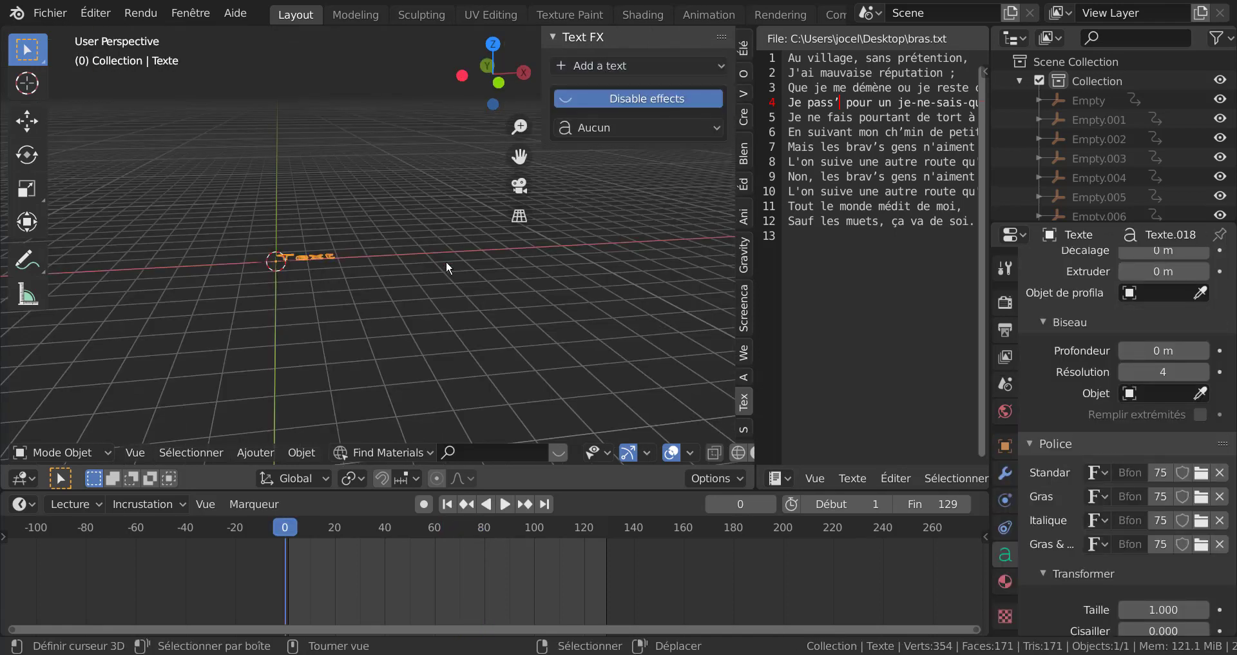
pyautogui.write('rx90')
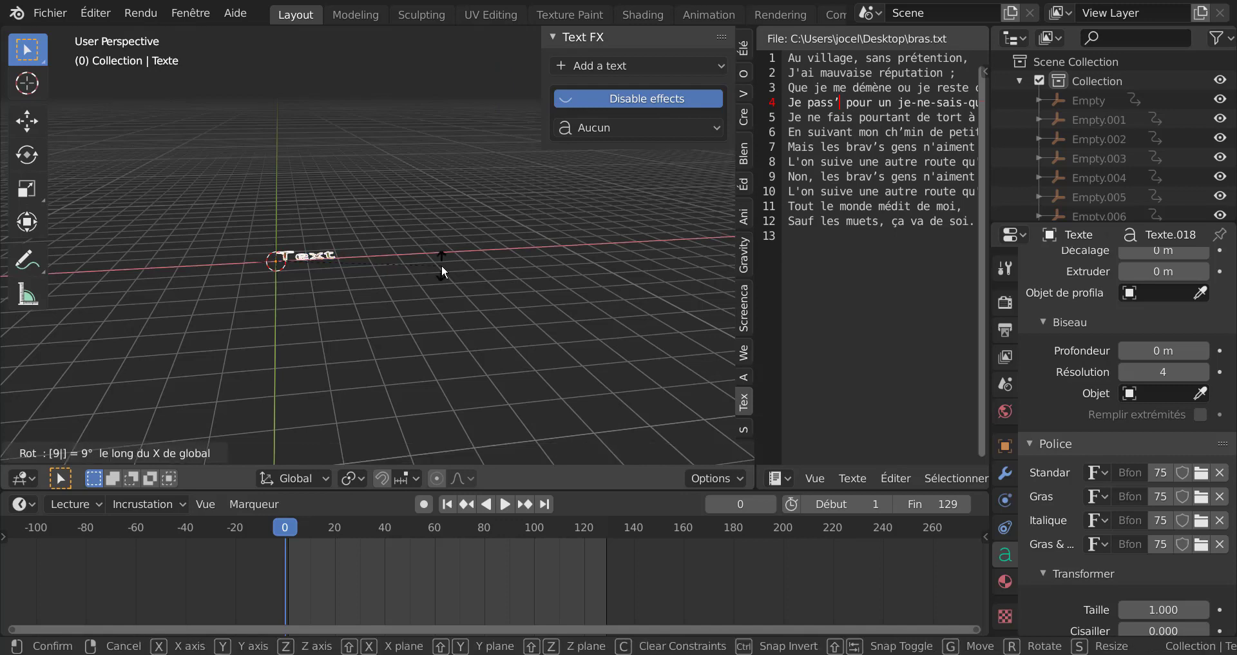
pyautogui.press('Return')
# Apply the Scramble effect to the new text and loop its playback with the scene ending at frame 40.
pyautogui.click(647, 126)
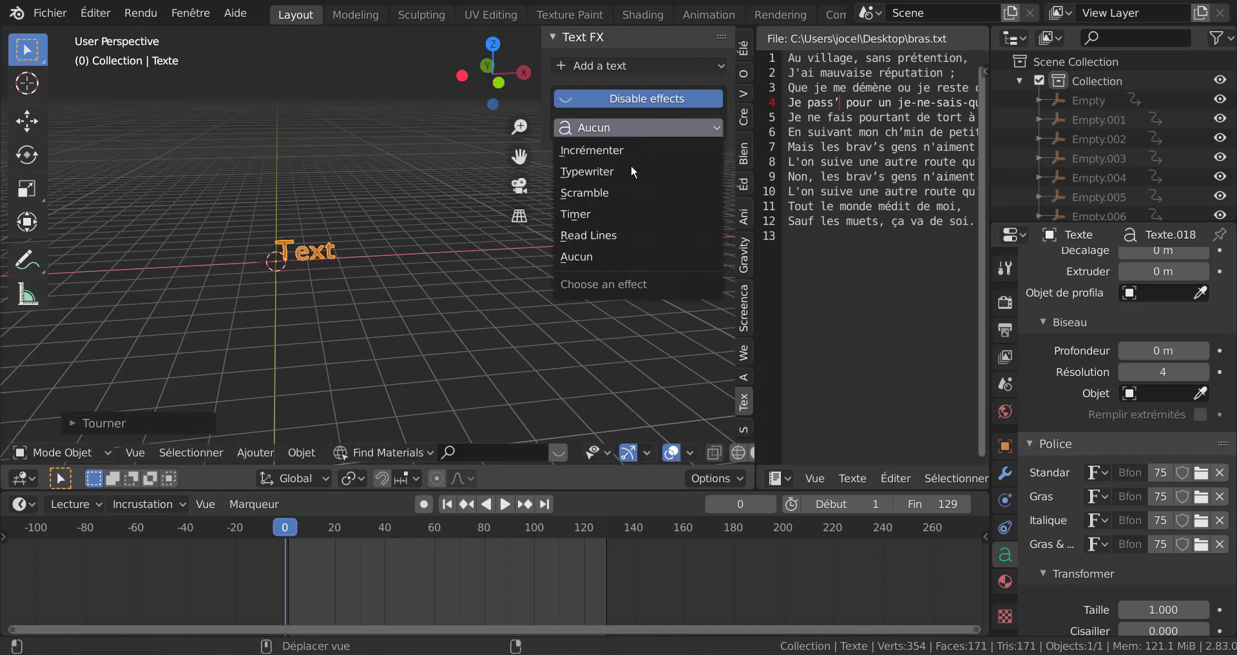
pyautogui.click(619, 192)
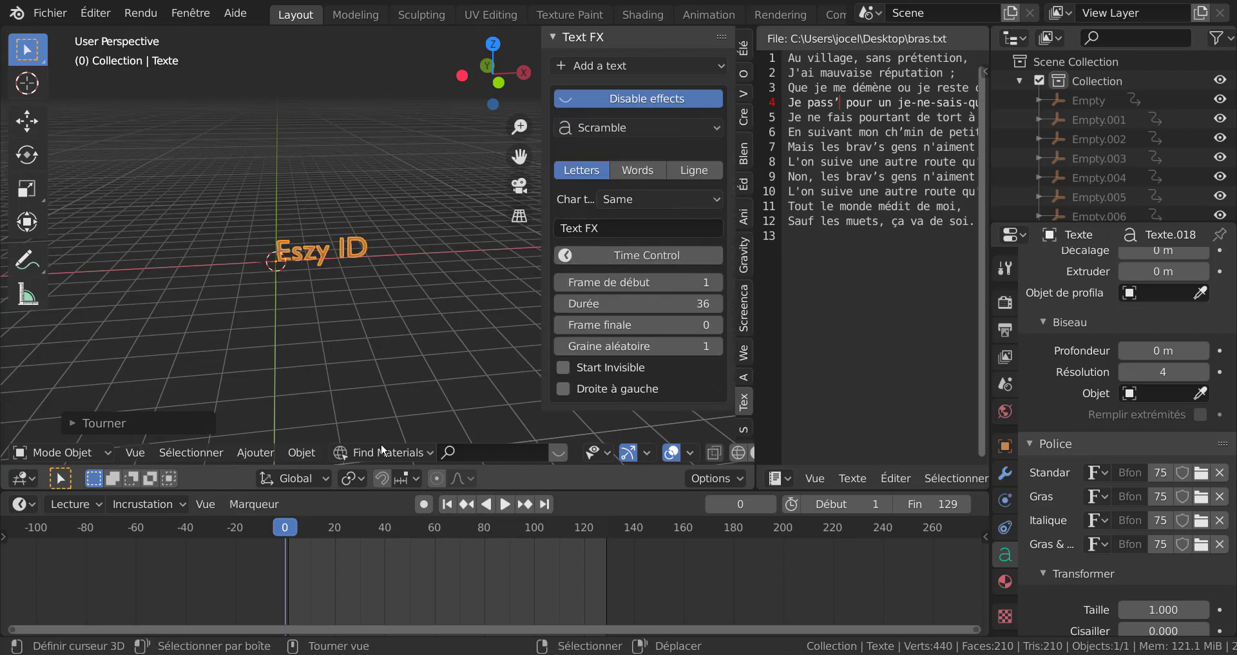
pyautogui.click(504, 503)
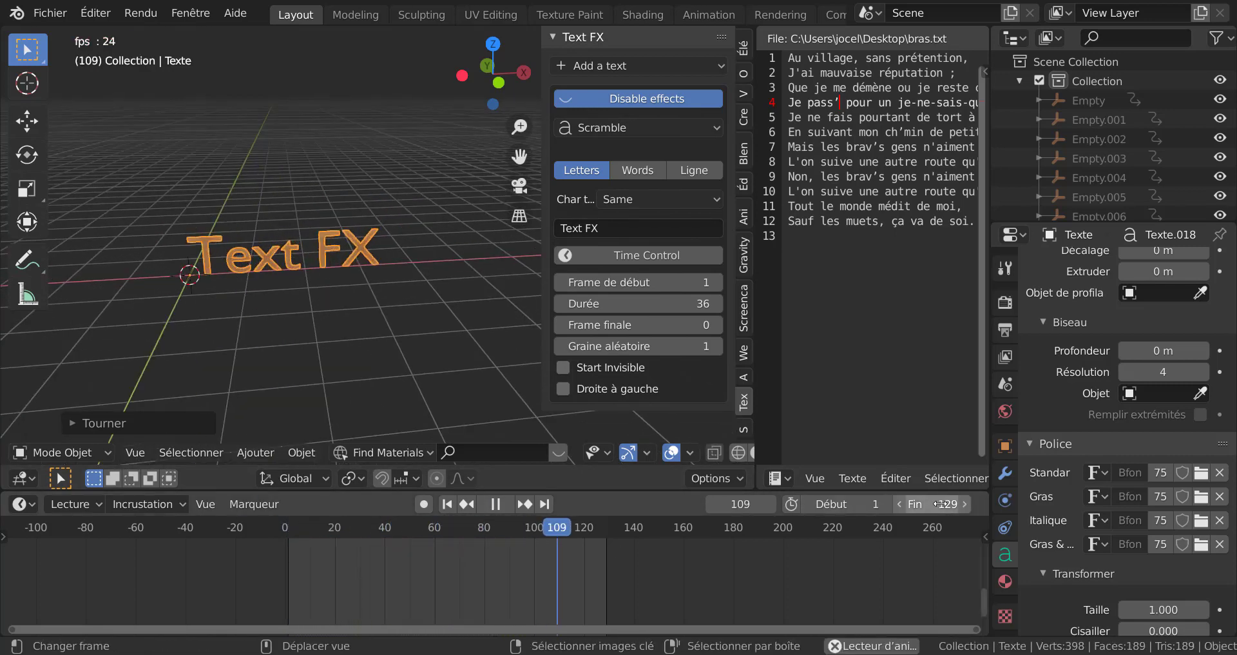
pyautogui.moveTo(940, 505); pyautogui.dragTo(882, 504)
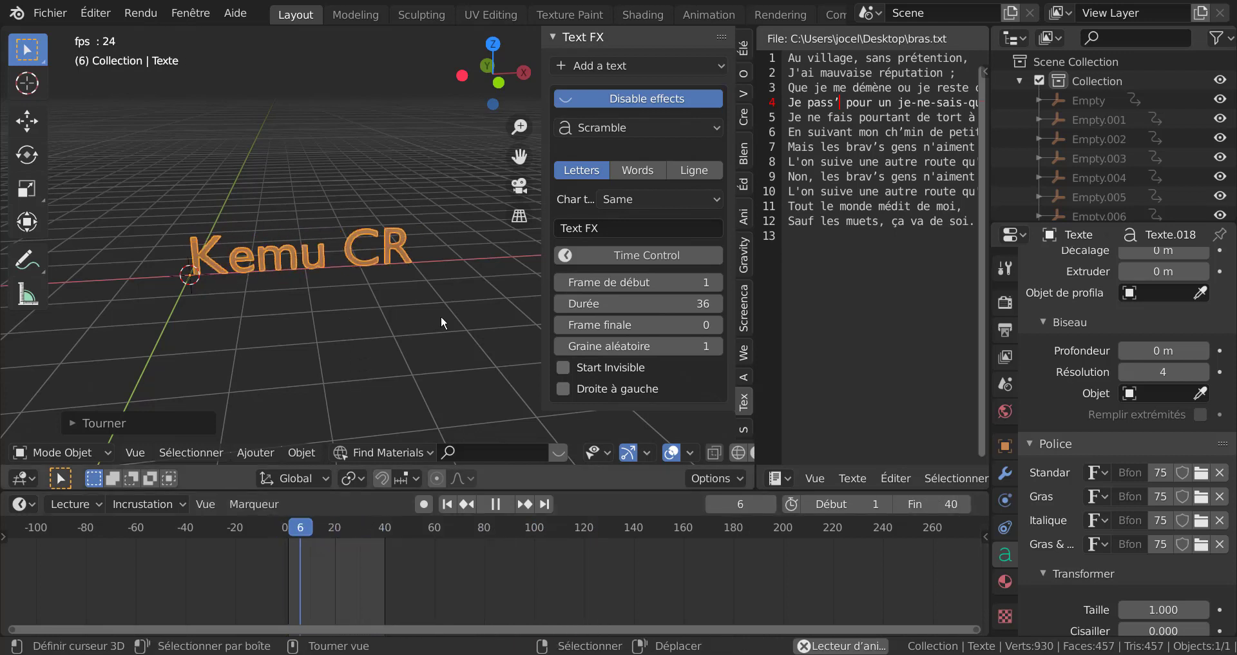
# Replace the Scramble effect's text with "les bonbon c'est bon mais pas pour les dents".
pyautogui.click(616, 227)
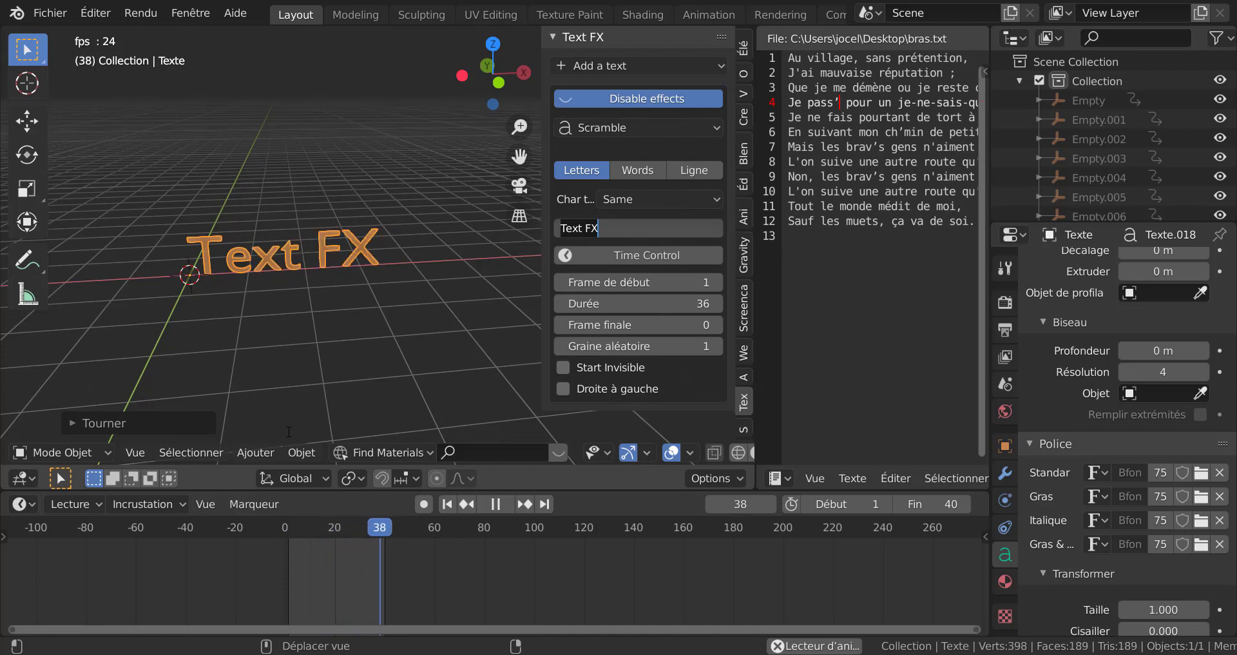
pyautogui.press('BackSpace')
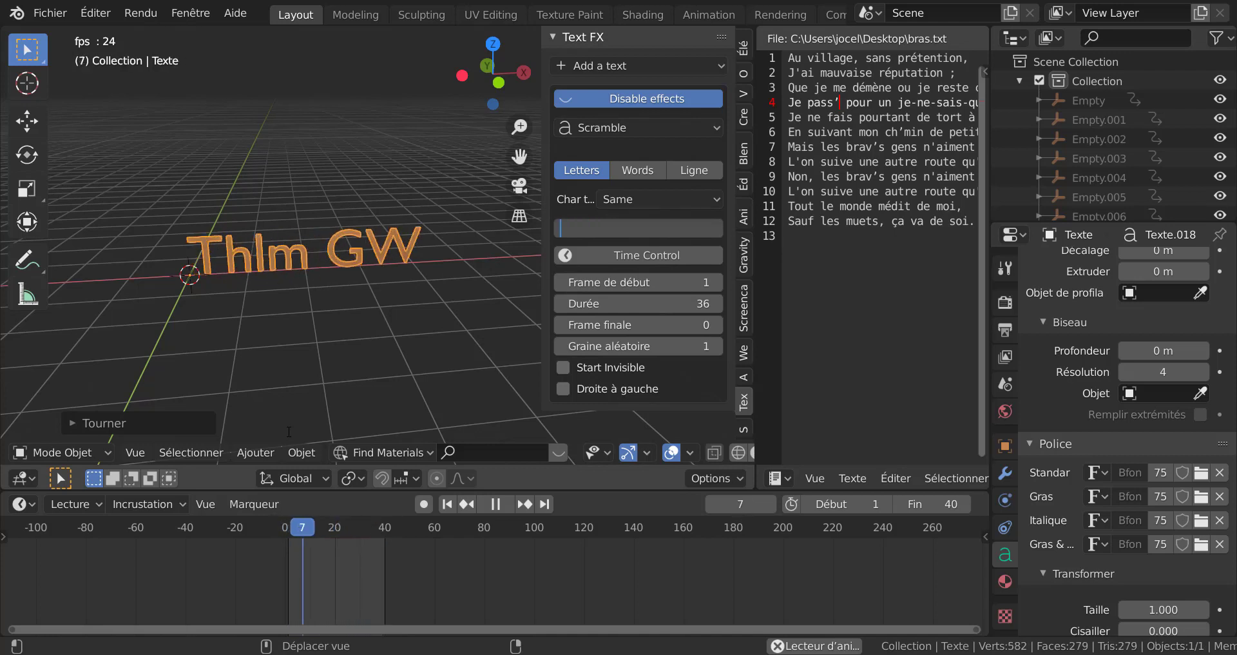
pyautogui.write('les')
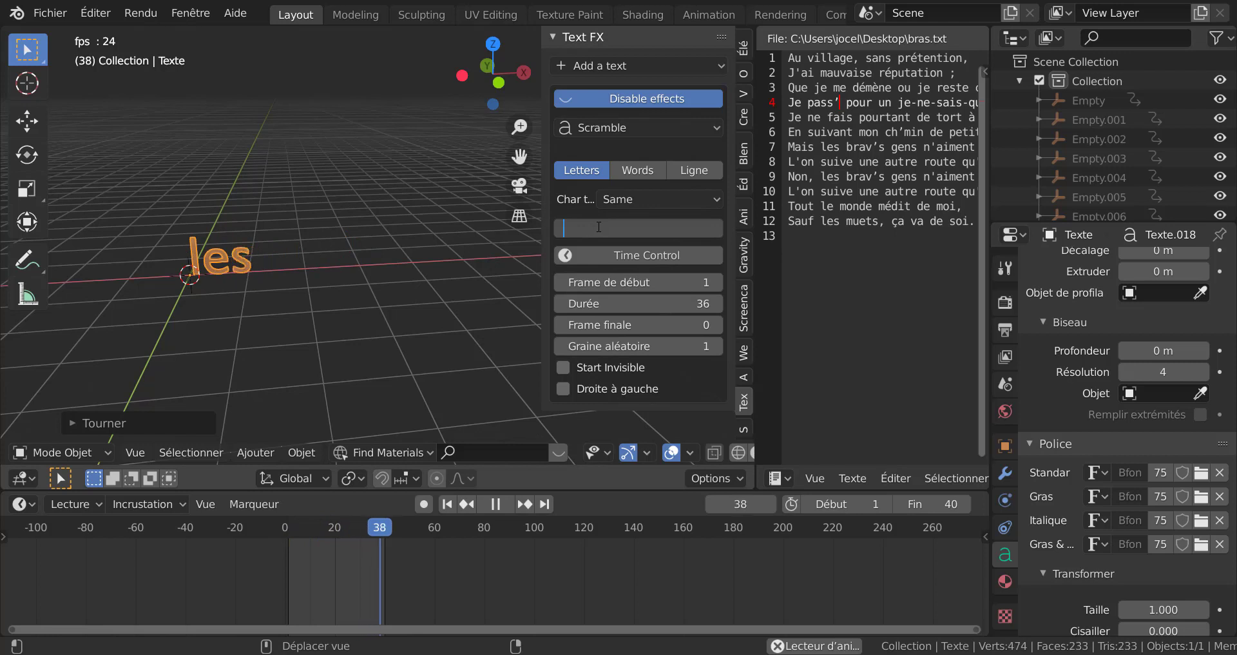
pyautogui.write('les bor')
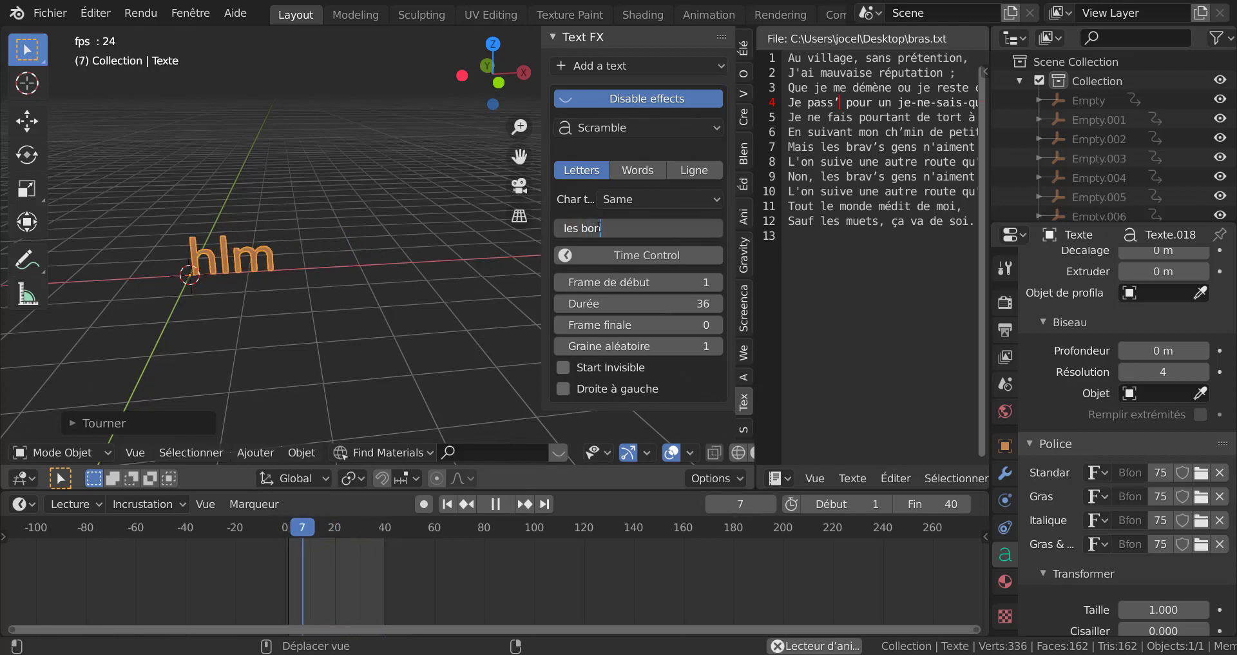
pyautogui.write('bon')
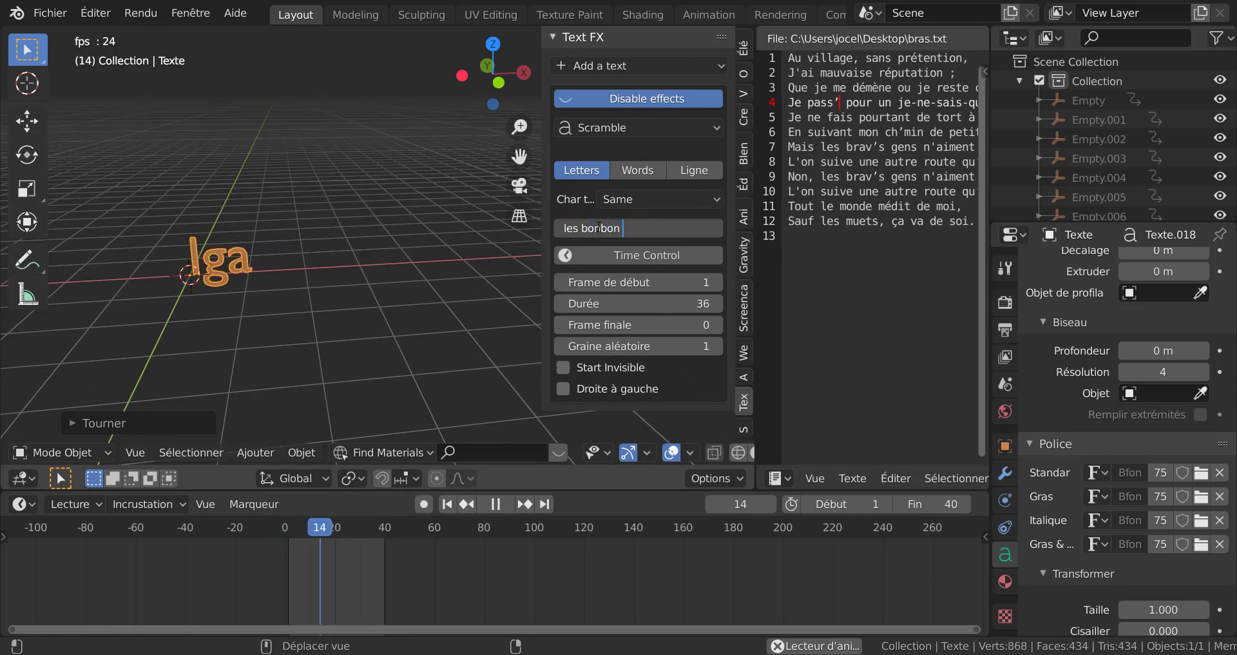
pyautogui.write(" c'est")
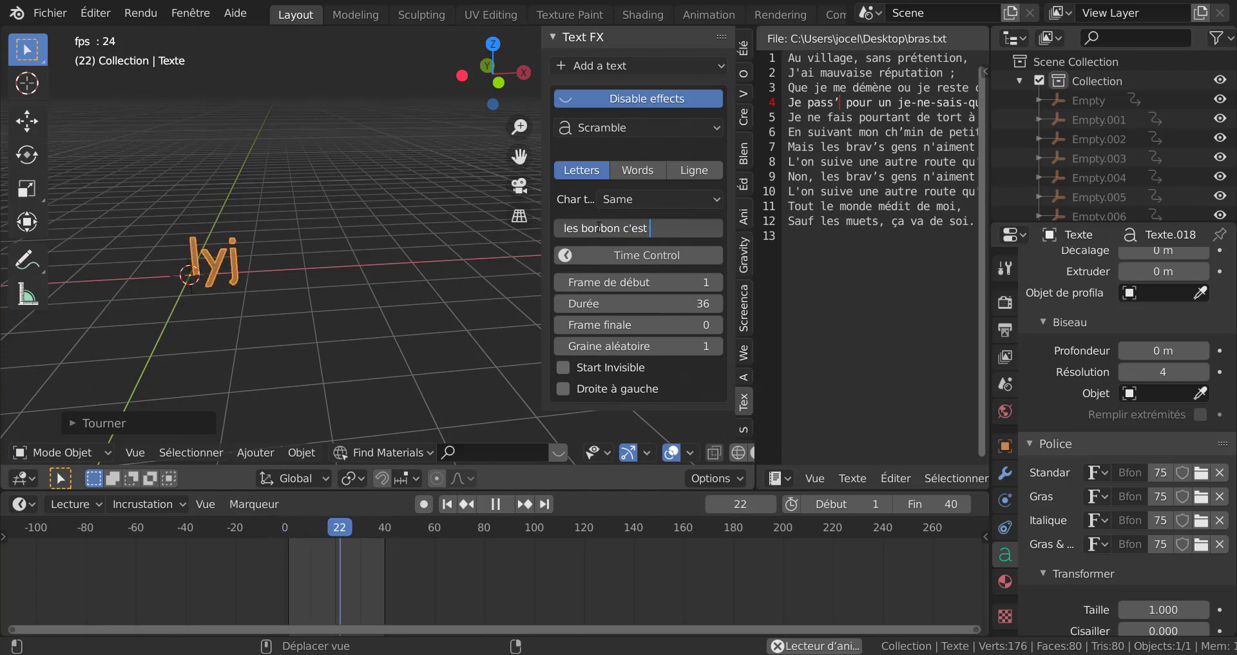
pyautogui.write(' bon m')
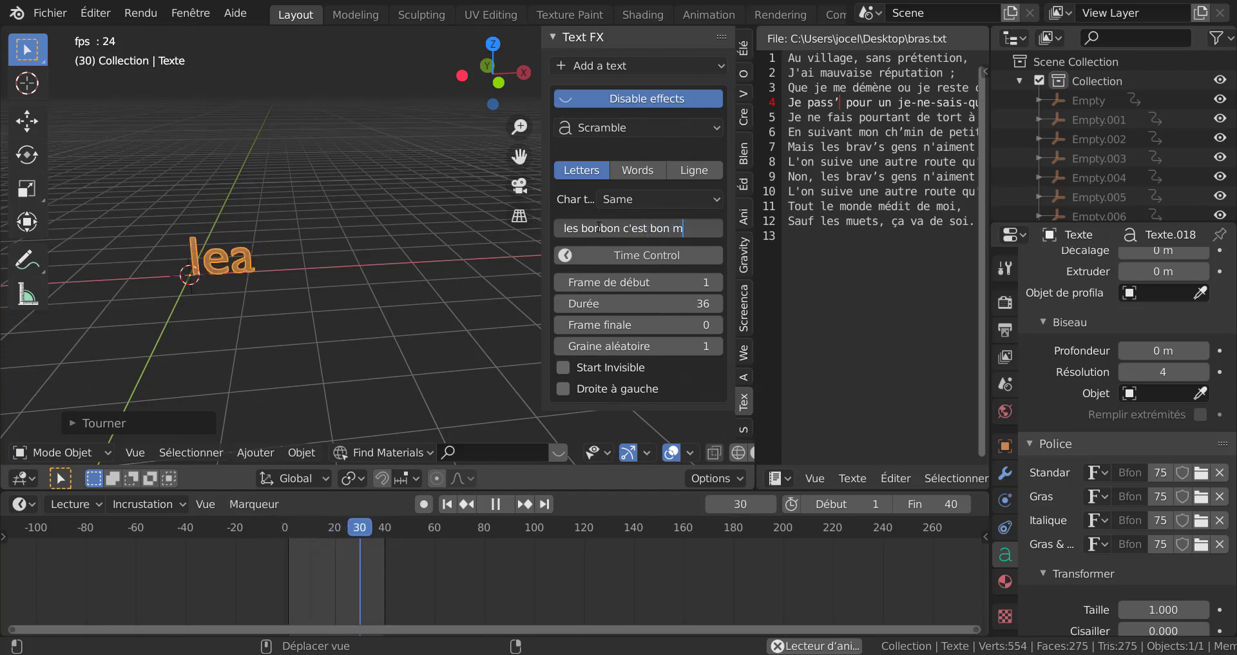
pyautogui.write('ais pa')
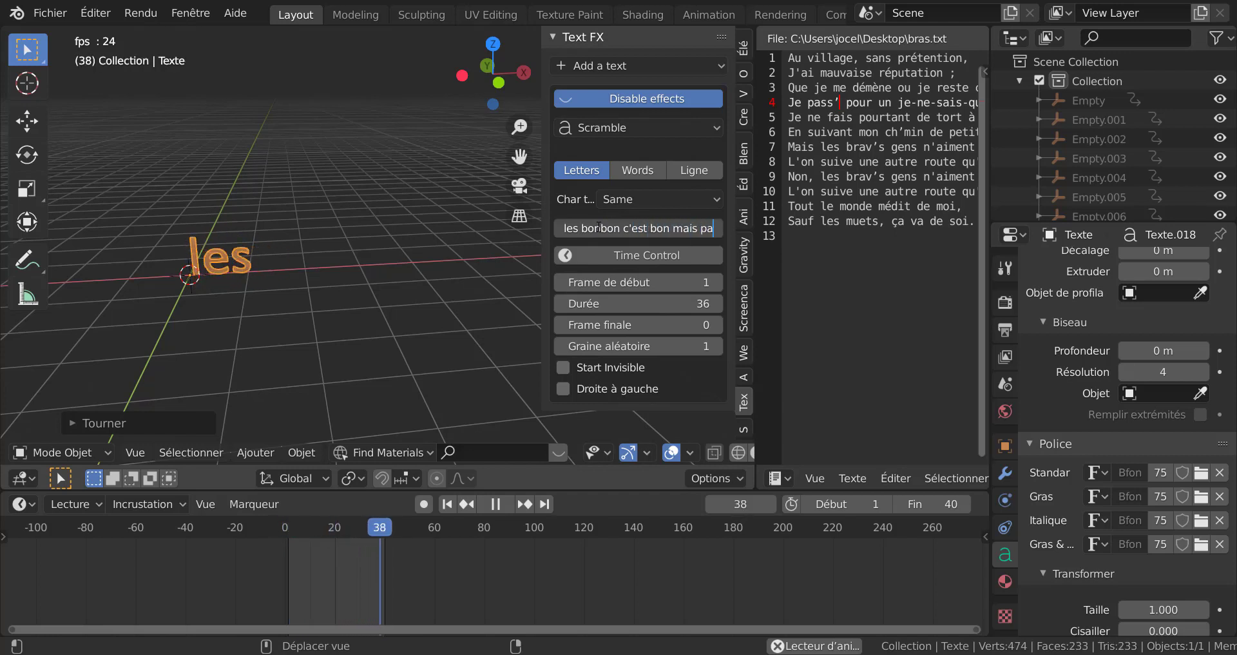
pyautogui.write('s pour')
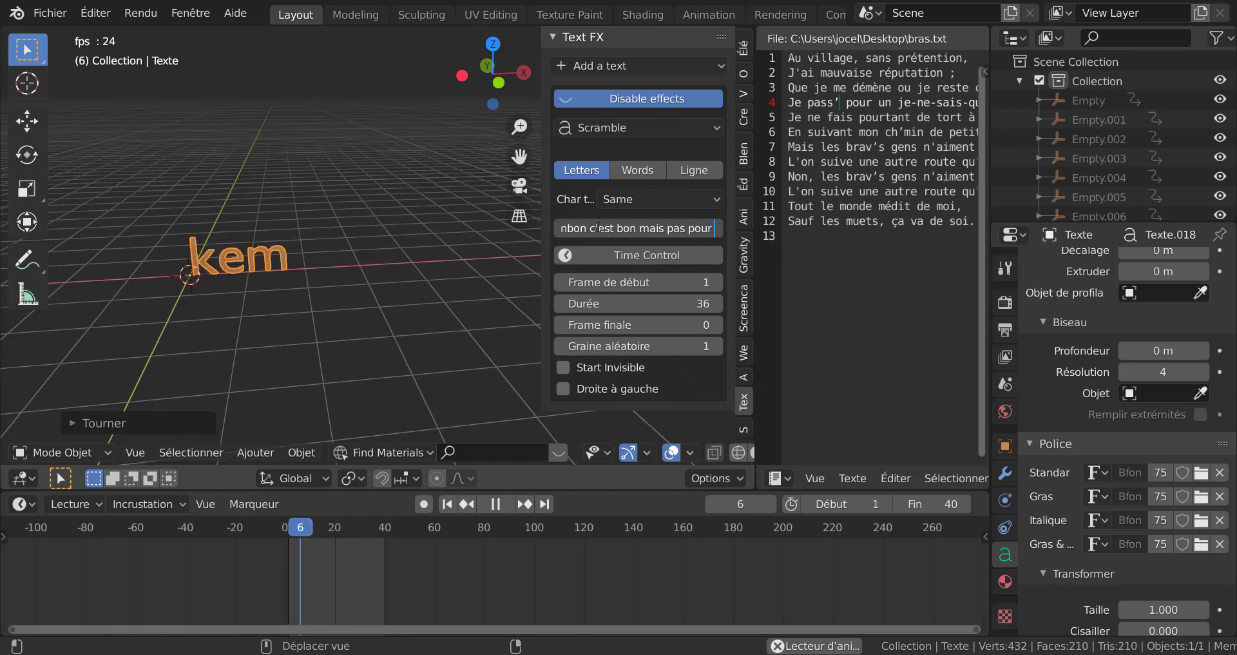
pyautogui.write(' les dent')
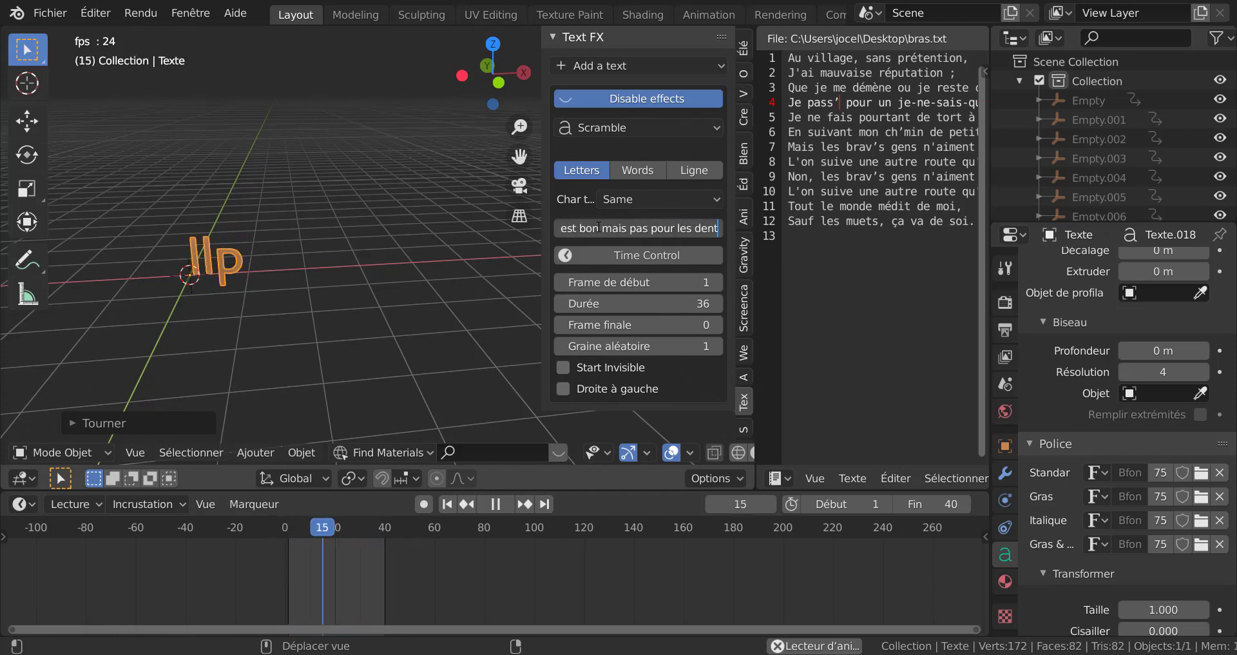
pyautogui.write('s')
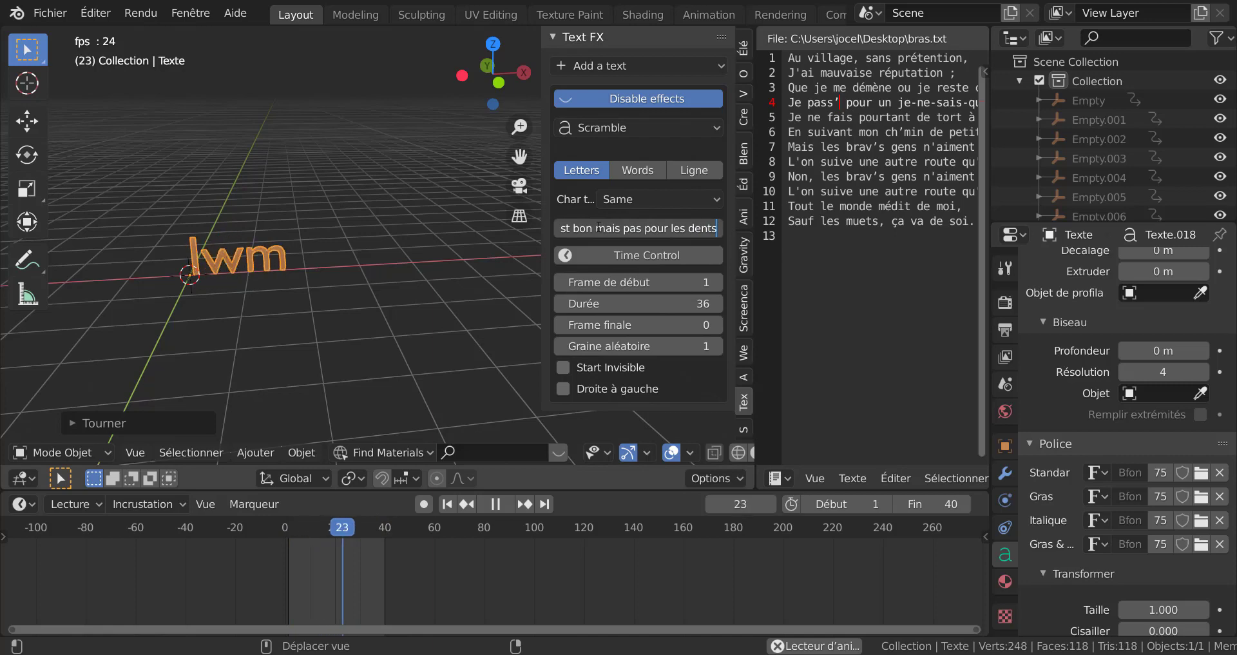
pyautogui.press('Return')
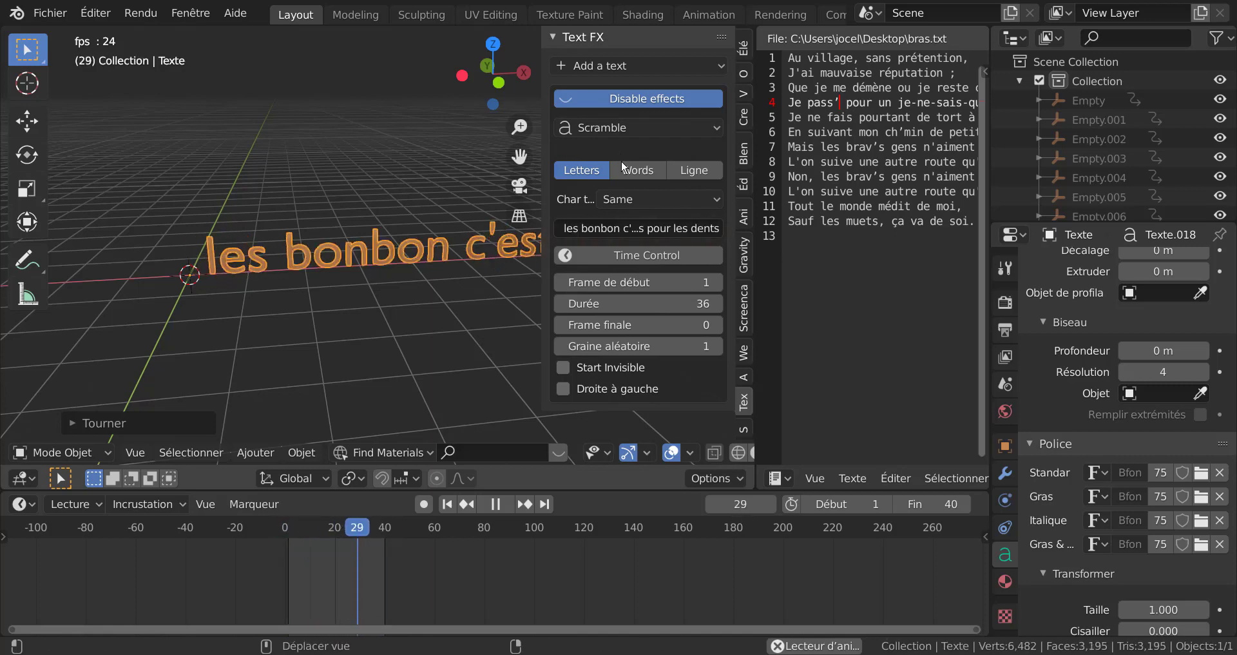
# Set the Scramble effect's duration to 206 and the scene's end frame to 200.
pyautogui.scroll(-3, 426, 287)
pyautogui.keyDown('shift'); pyautogui.moveTo(509, 301); pyautogui.dragTo(234, 309, button='middle'); pyautogui.keyUp('shift')
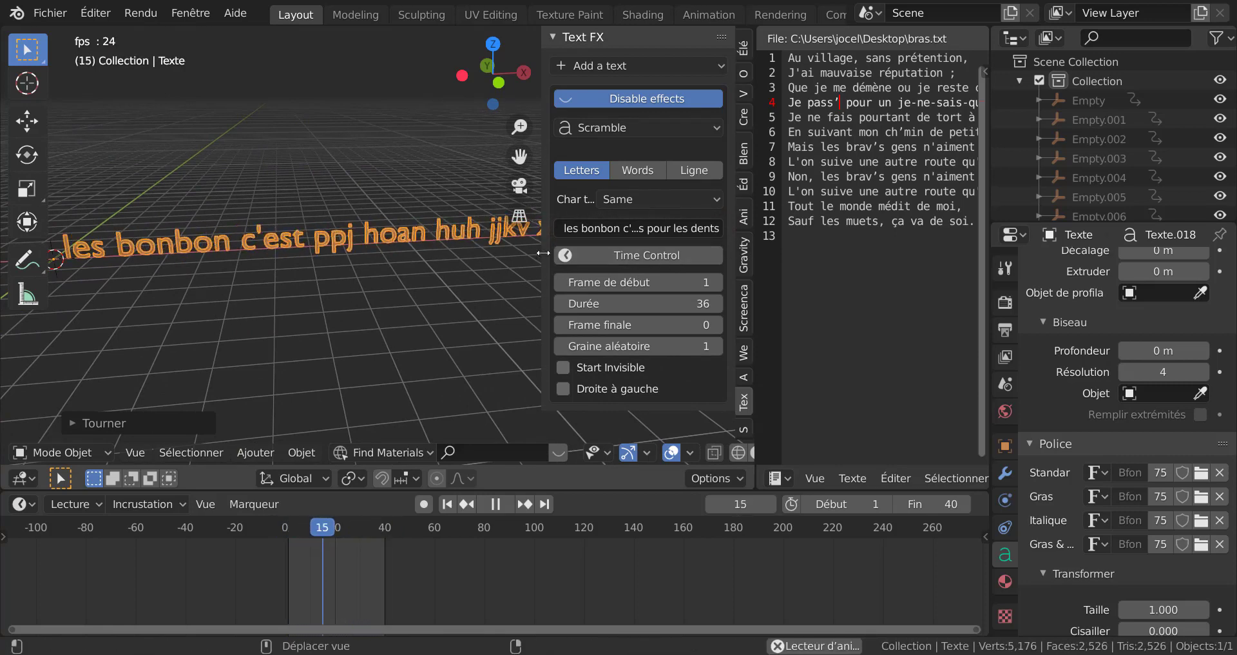
pyautogui.moveTo(541, 262); pyautogui.dragTo(648, 278)
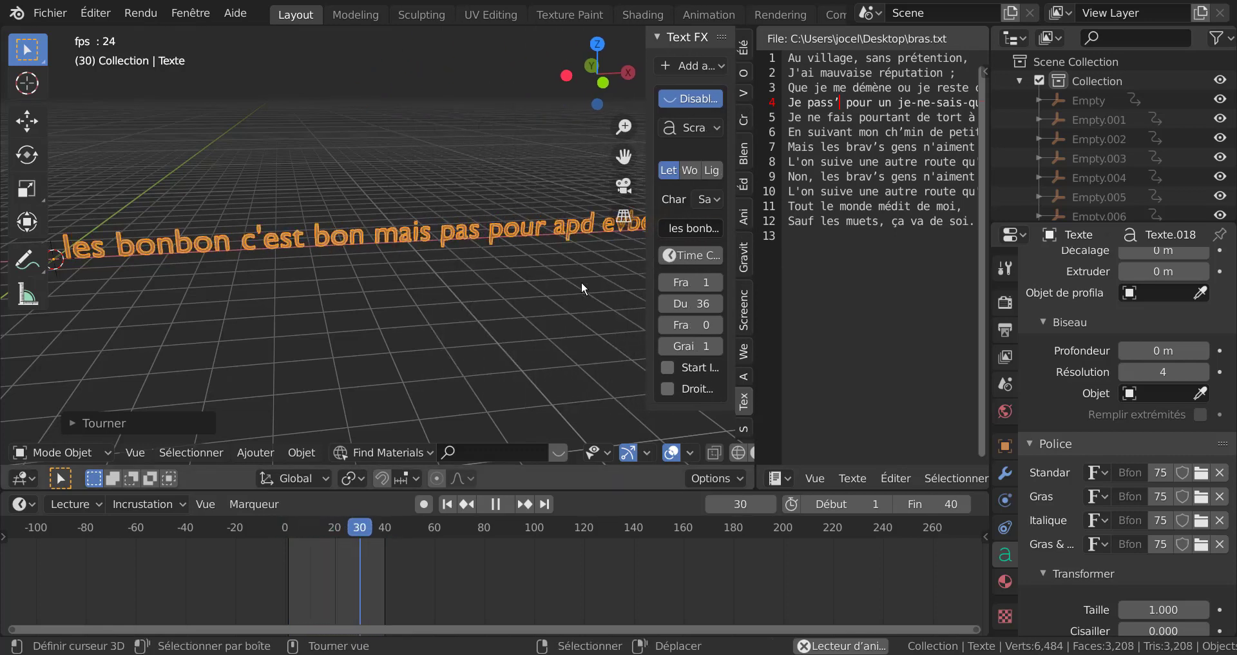
pyautogui.moveTo(549, 289)
pyautogui.mouseDown(button='middle')
pyautogui.moveTo(567, 323)
pyautogui.moveTo(546, 302)
pyautogui.moveTo(562, 304)
pyautogui.mouseUp(button='middle')
pyautogui.scroll(2, 435, 362)
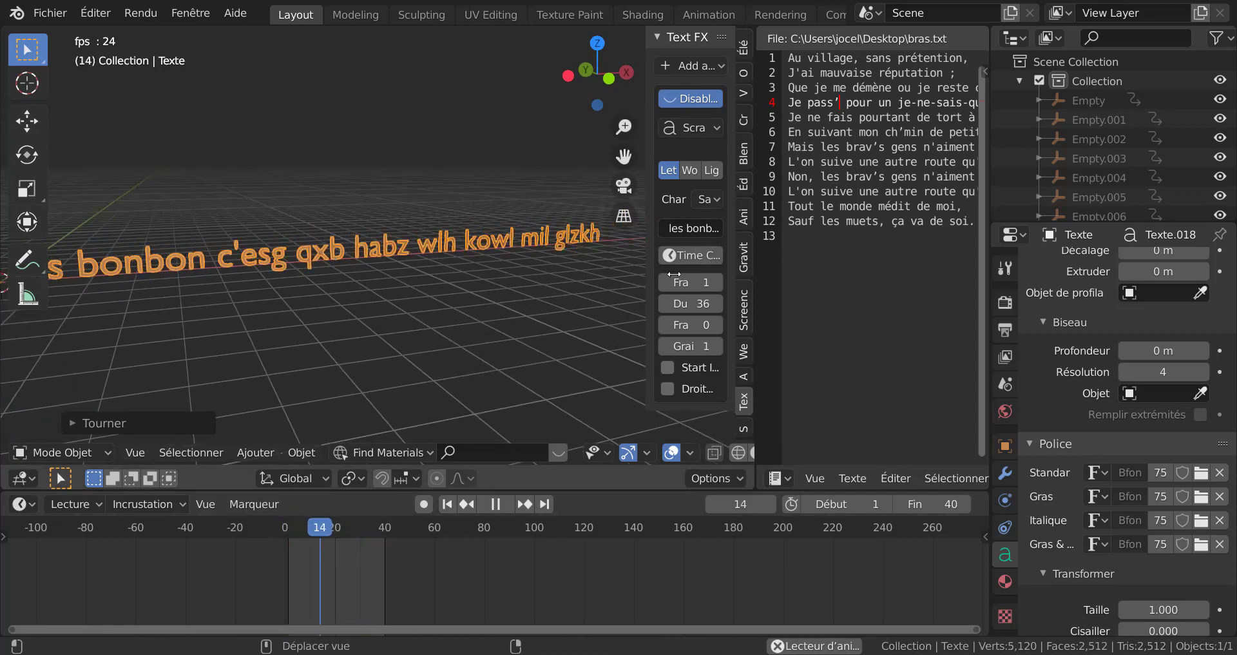
pyautogui.moveTo(647, 310); pyautogui.dragTo(561, 322)
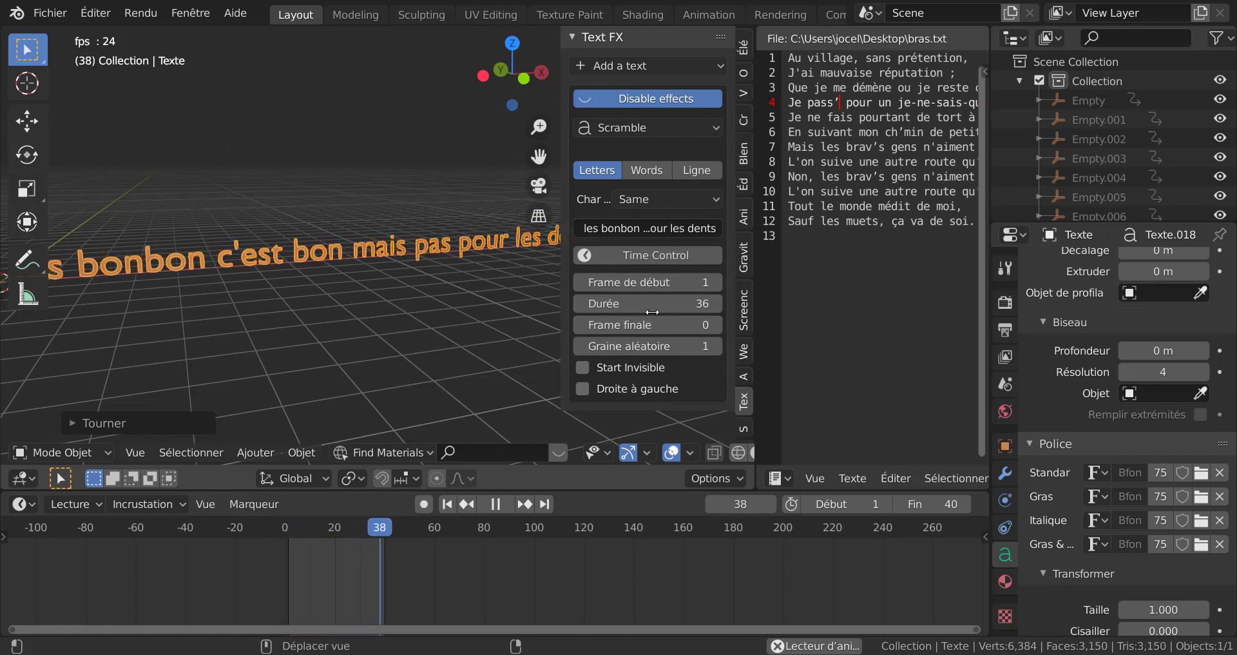
pyautogui.moveTo(647, 309); pyautogui.dragTo(750, 309)
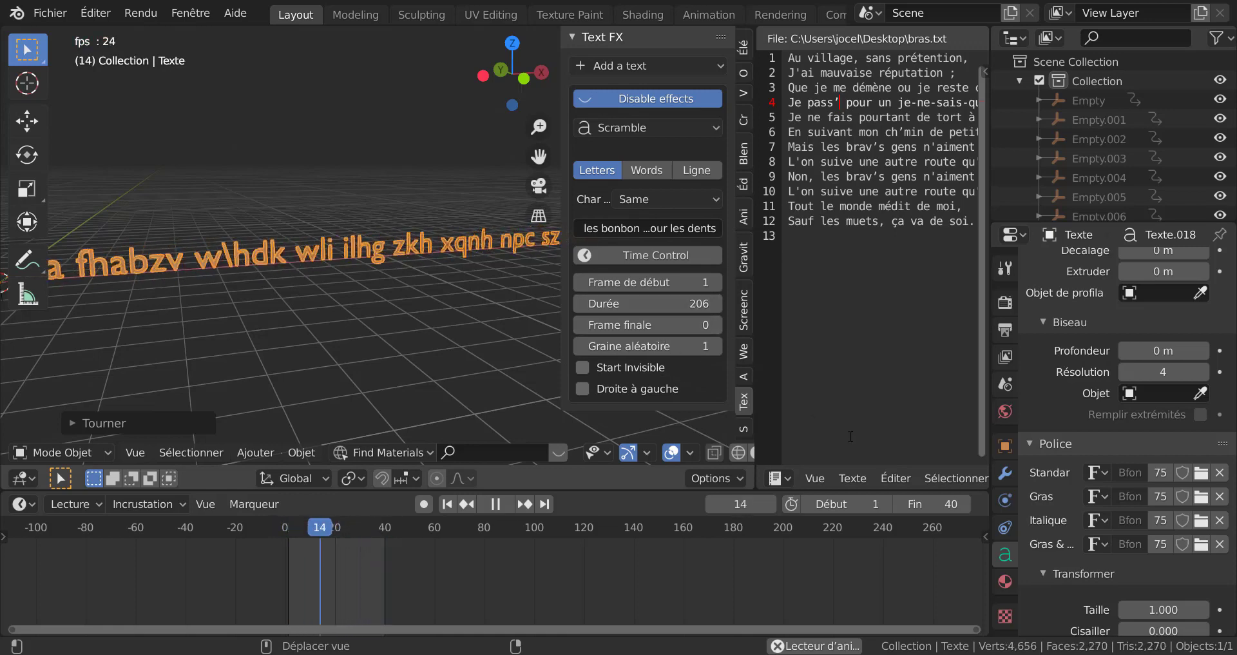
pyautogui.click(963, 504)
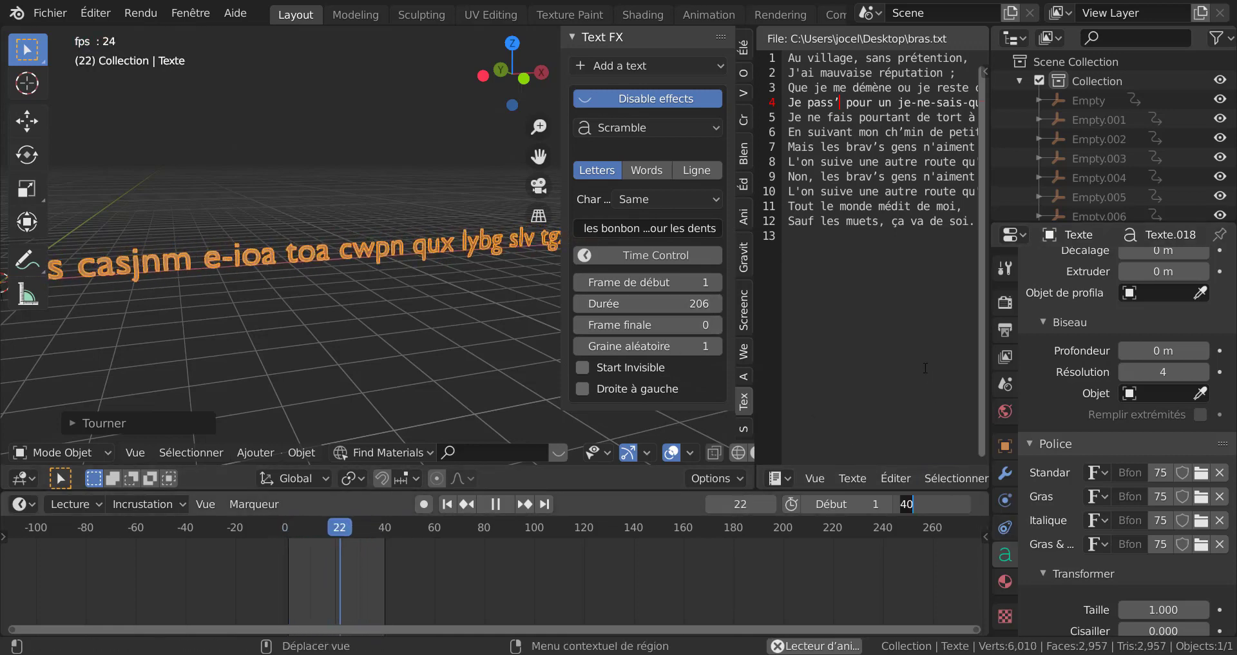
pyautogui.write('200')
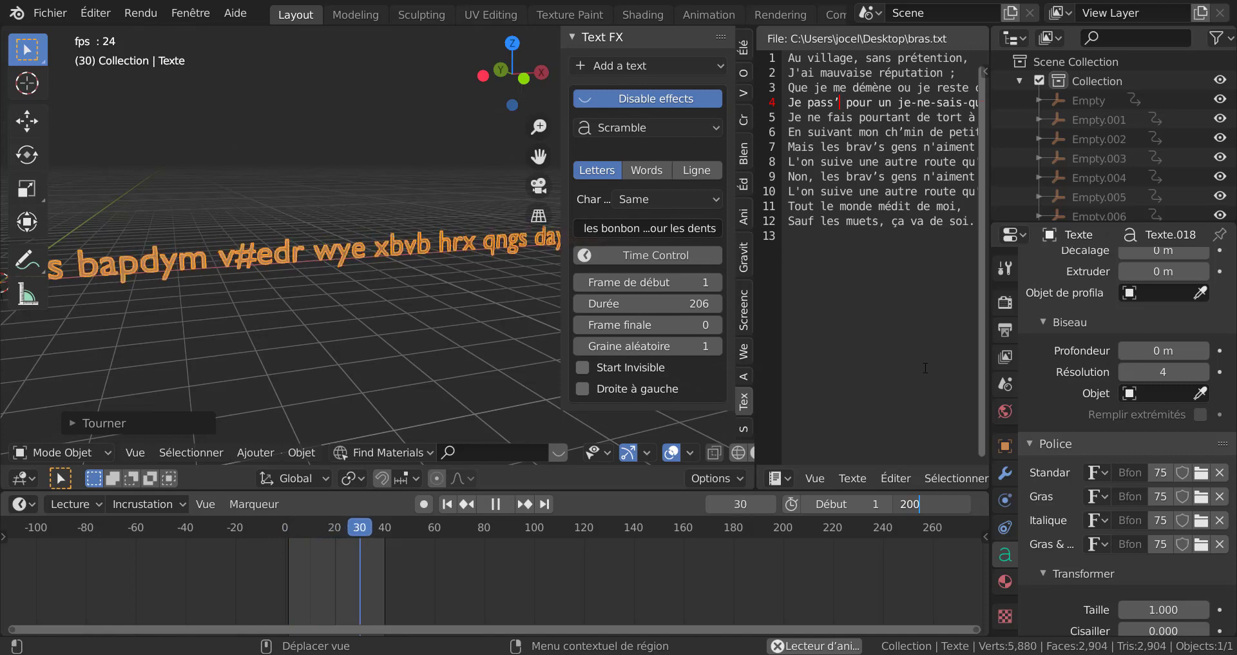
pyautogui.press('Return')
# Set the Scramble effect's random seed (Graine aléatoire) to 129.
pyautogui.scroll(-5, 309, 261)
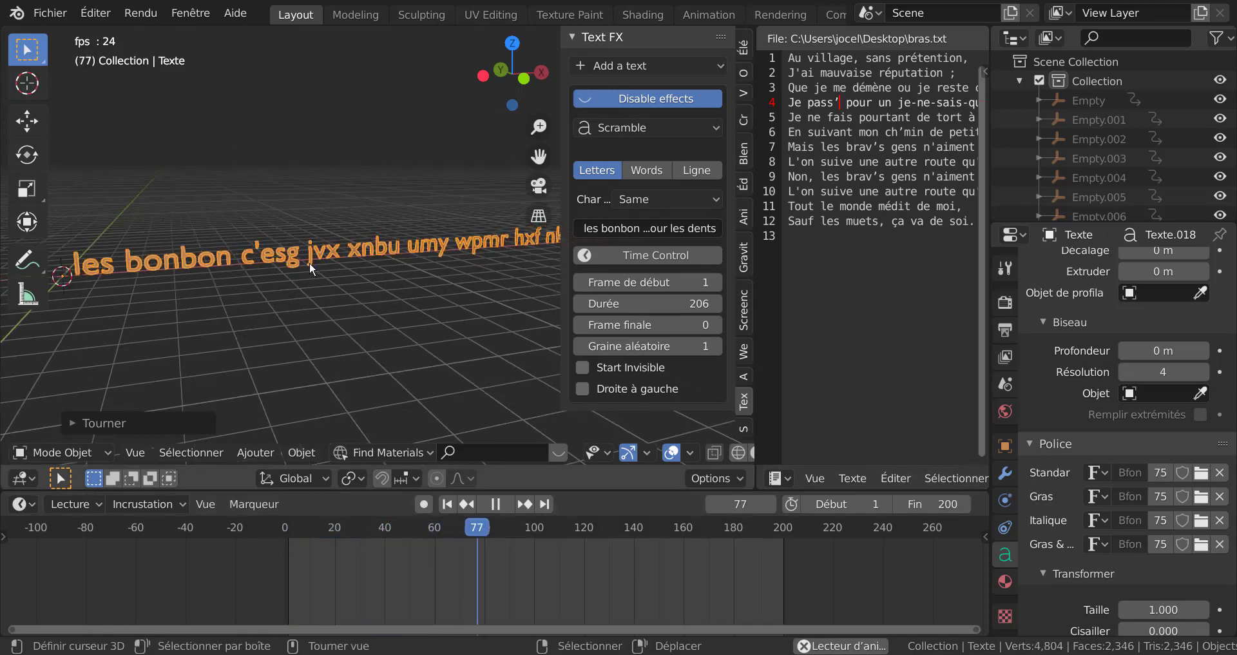
pyautogui.moveTo(421, 322); pyautogui.dragTo(383, 330, button='middle')
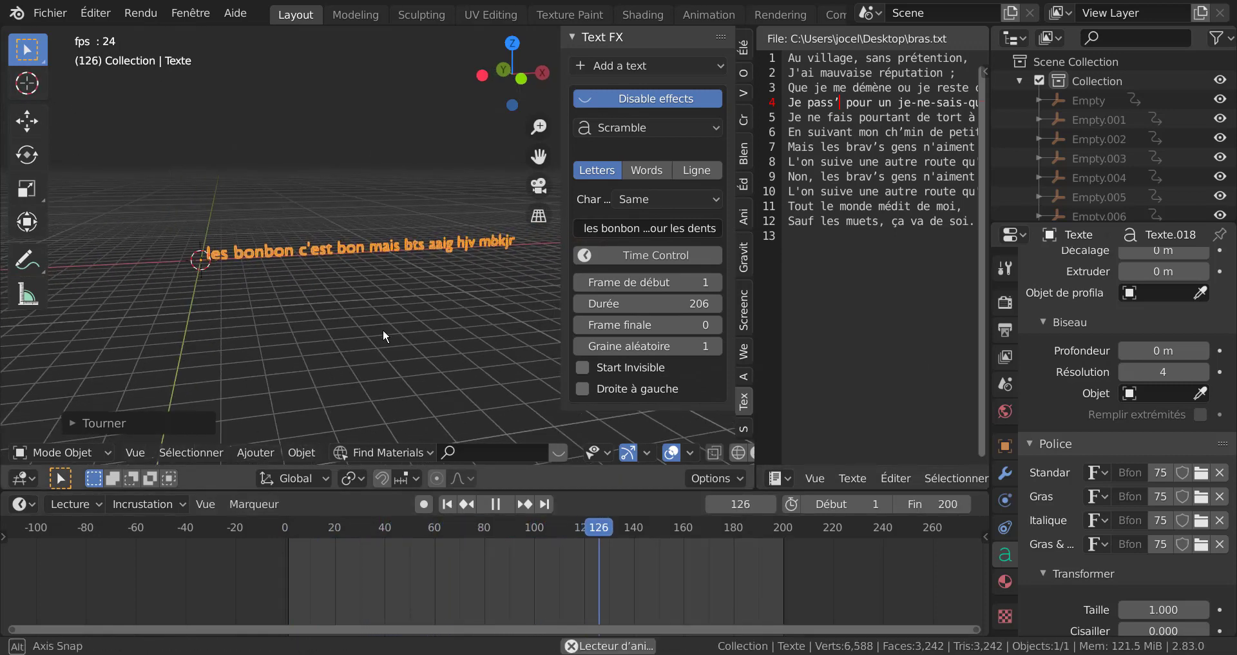
pyautogui.moveTo(483, 319); pyautogui.dragTo(450, 327, button='middle')
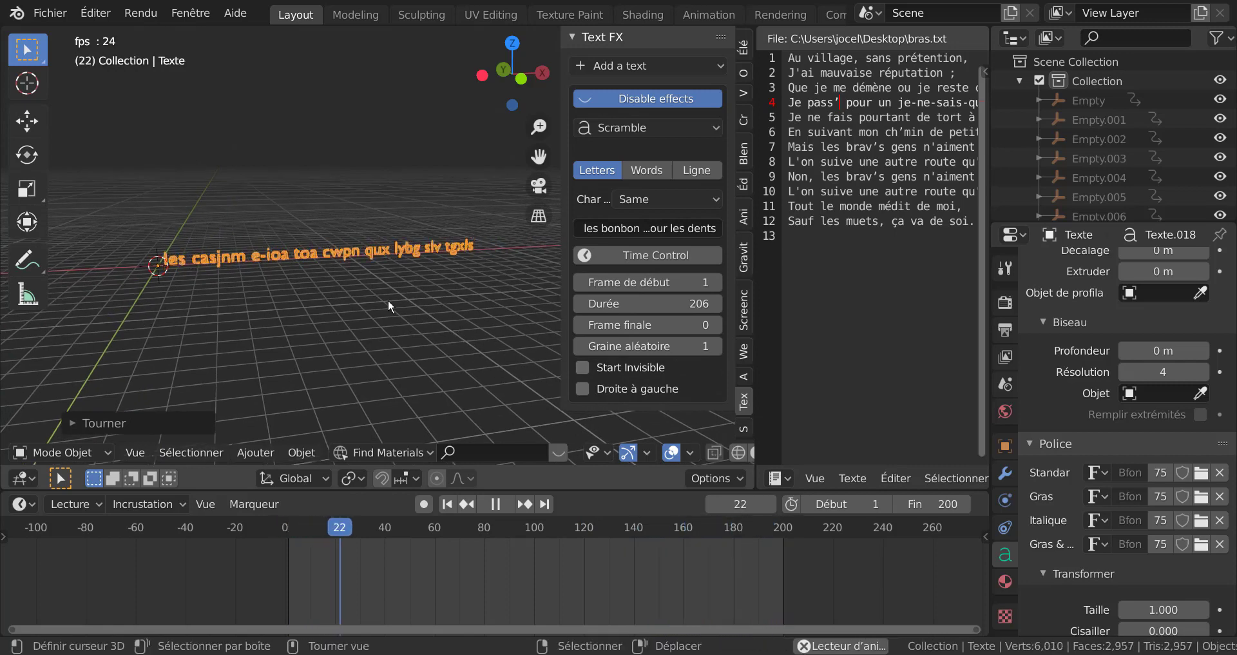
pyautogui.moveTo(388, 298); pyautogui.dragTo(365, 298, button='middle')
pyautogui.moveTo(587, 347); pyautogui.dragTo(651, 346)
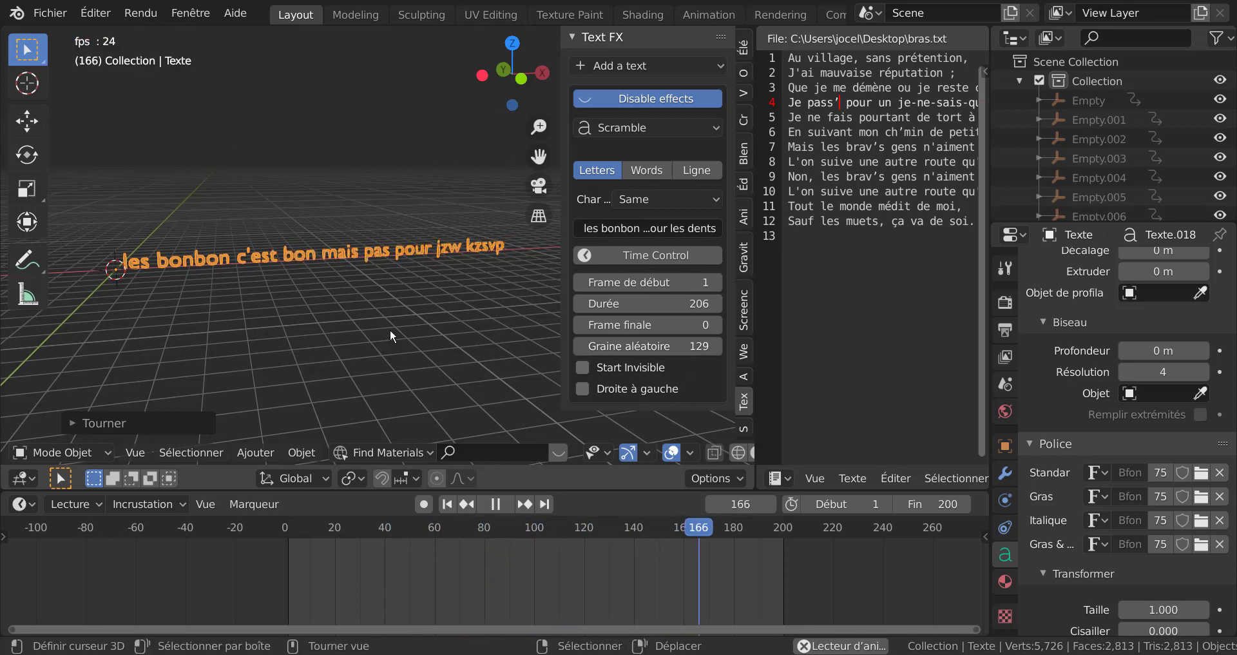
# Try the Droite à gauche option and the Ligne mode on the Scramble effect, returning to Letters with Droite à gauche off.
pyautogui.click(583, 389)
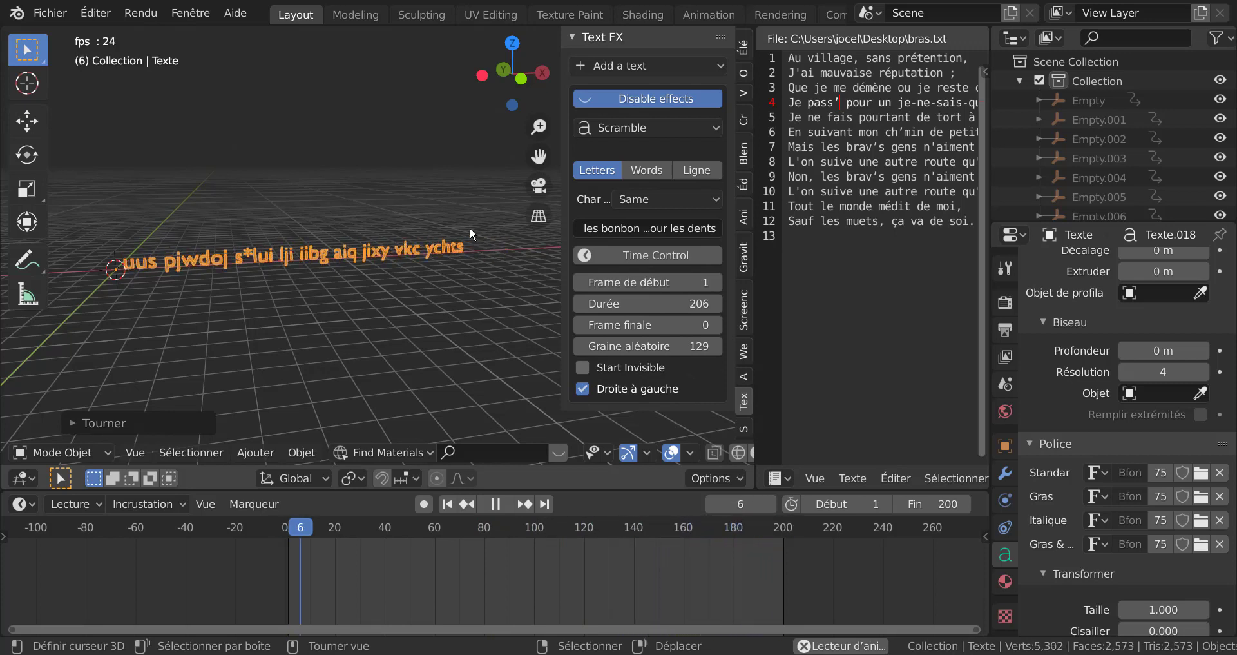
pyautogui.click(579, 389)
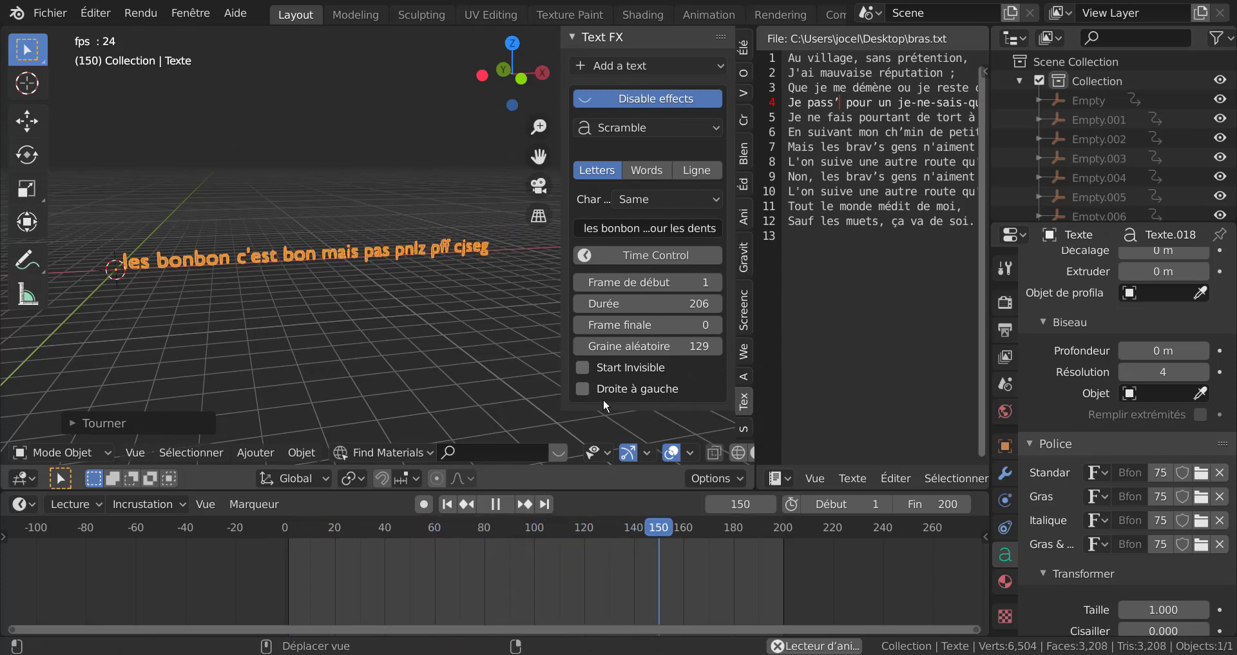
pyautogui.click(578, 386)
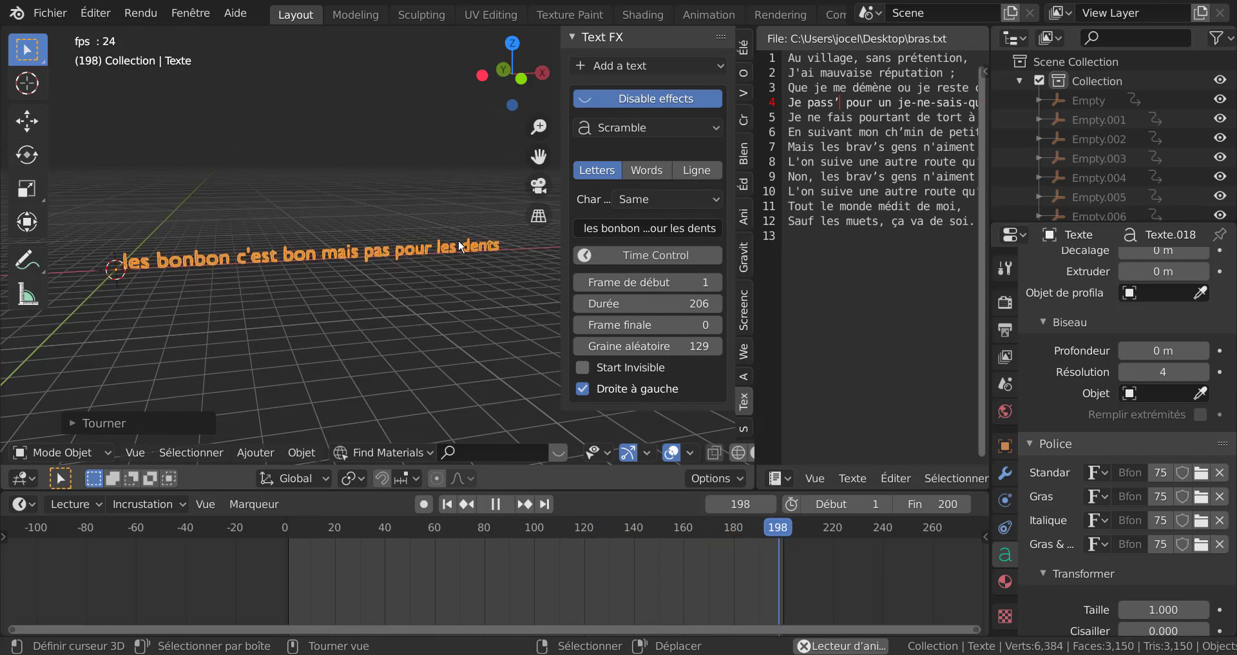
pyautogui.click(583, 389)
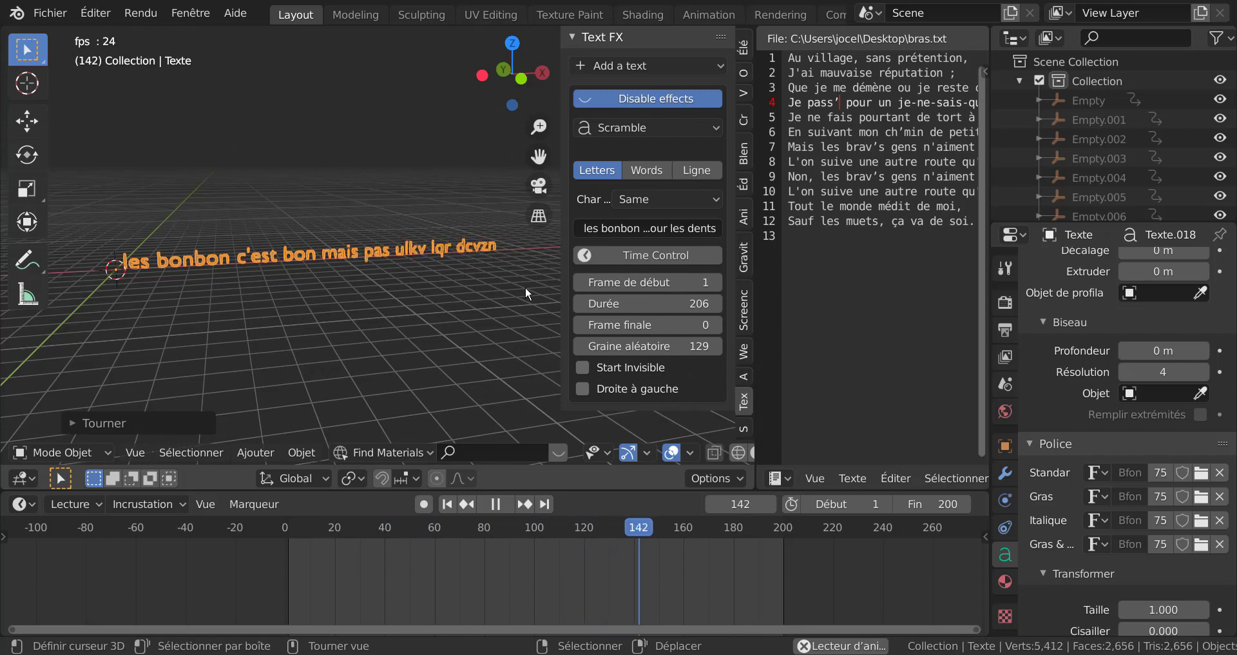
pyautogui.click(704, 172)
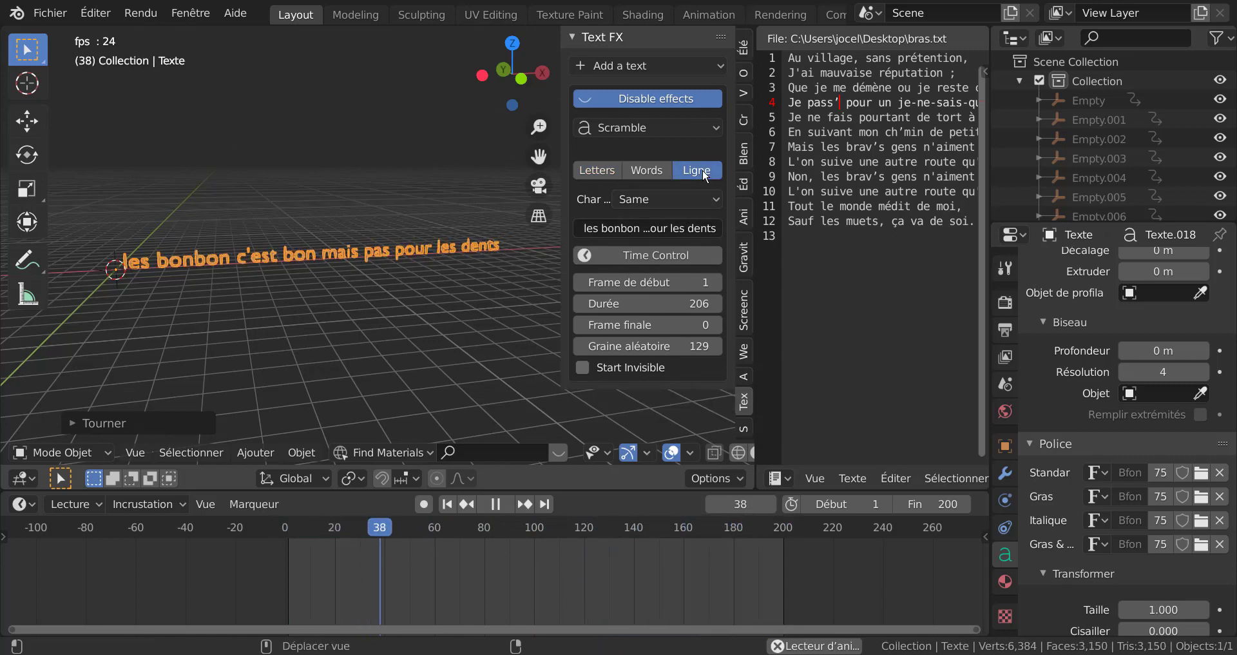
pyautogui.click(587, 173)
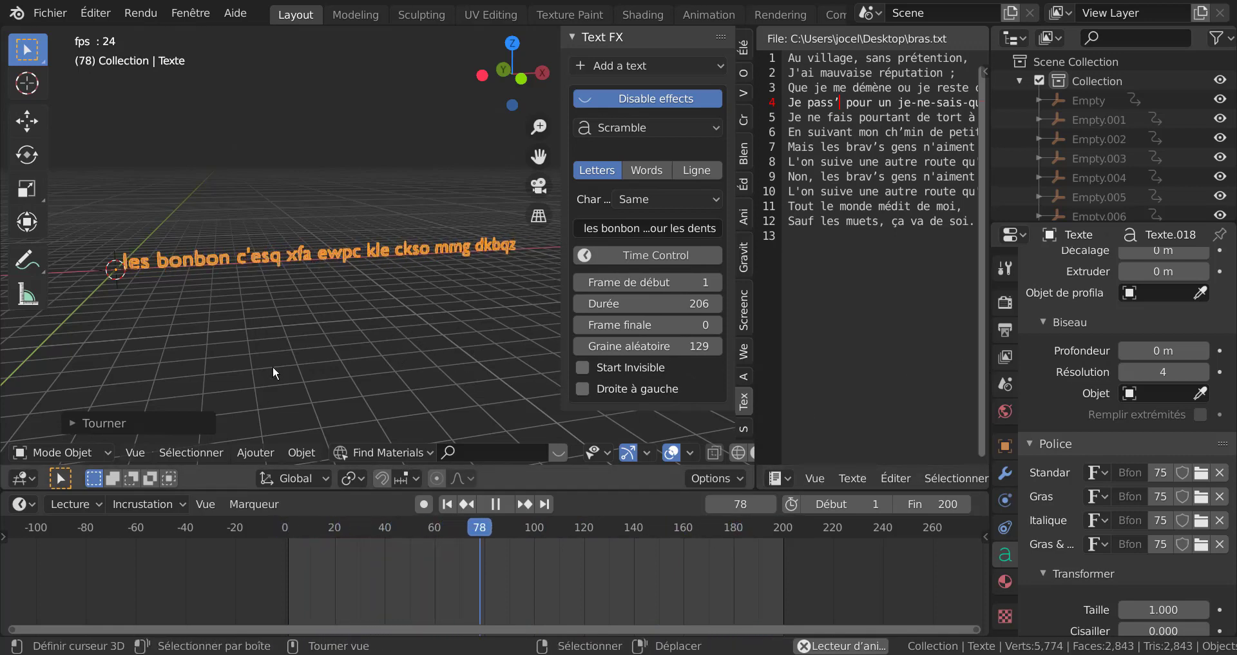
# In front view, set the X size of the text object's text box to about 4.9 m so the sentence wraps.
pyautogui.press('KP_1')
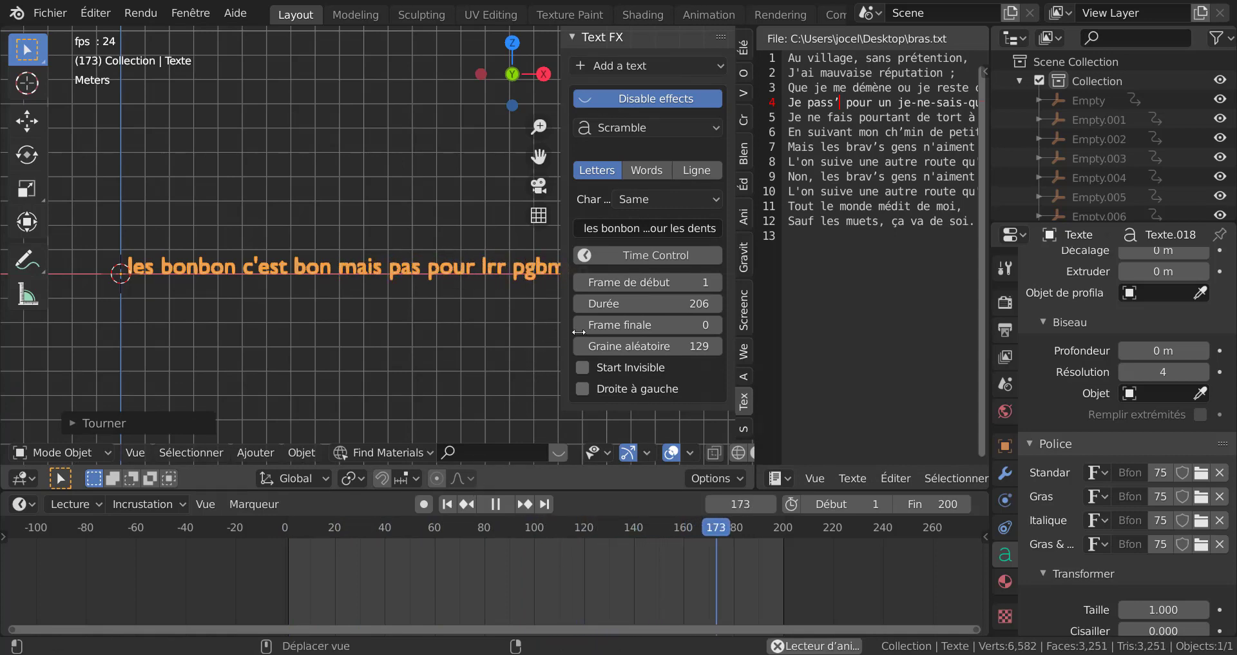
pyautogui.moveTo(579, 332); pyautogui.dragTo(681, 339)
pyautogui.keyDown('shift'); pyautogui.moveTo(609, 385); pyautogui.dragTo(589, 340, button='middle'); pyautogui.keyUp('shift')
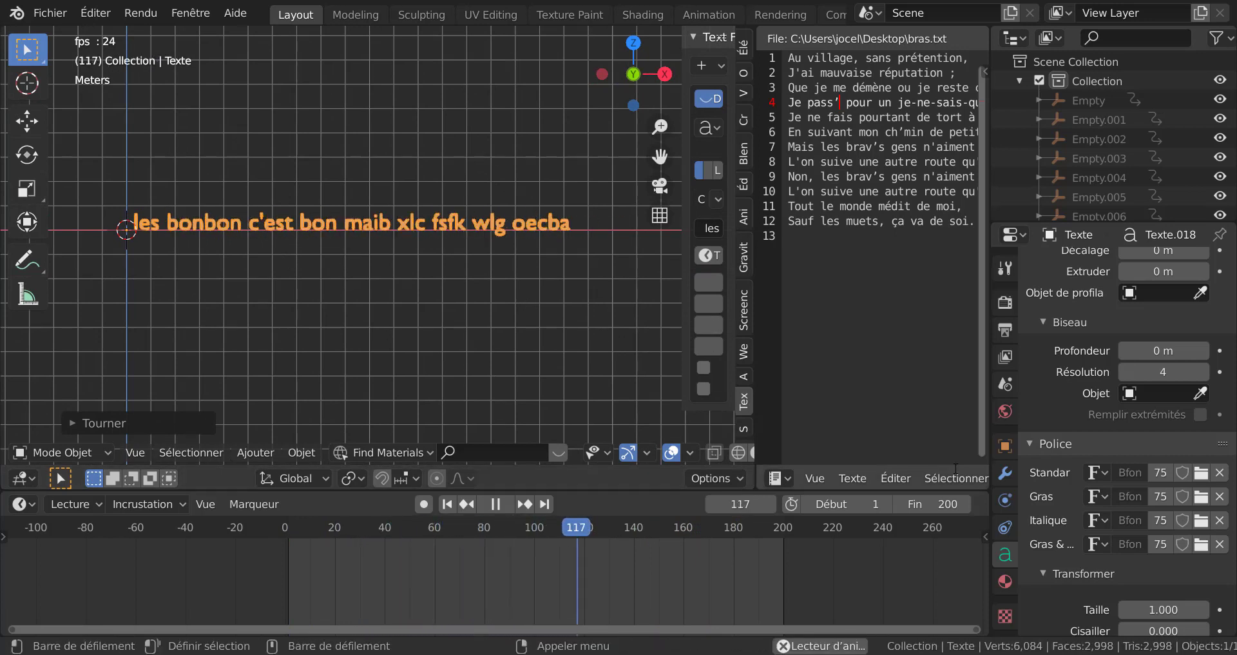
pyautogui.scroll(-5, 1092, 587)
pyautogui.scroll(-5, 1092, 585)
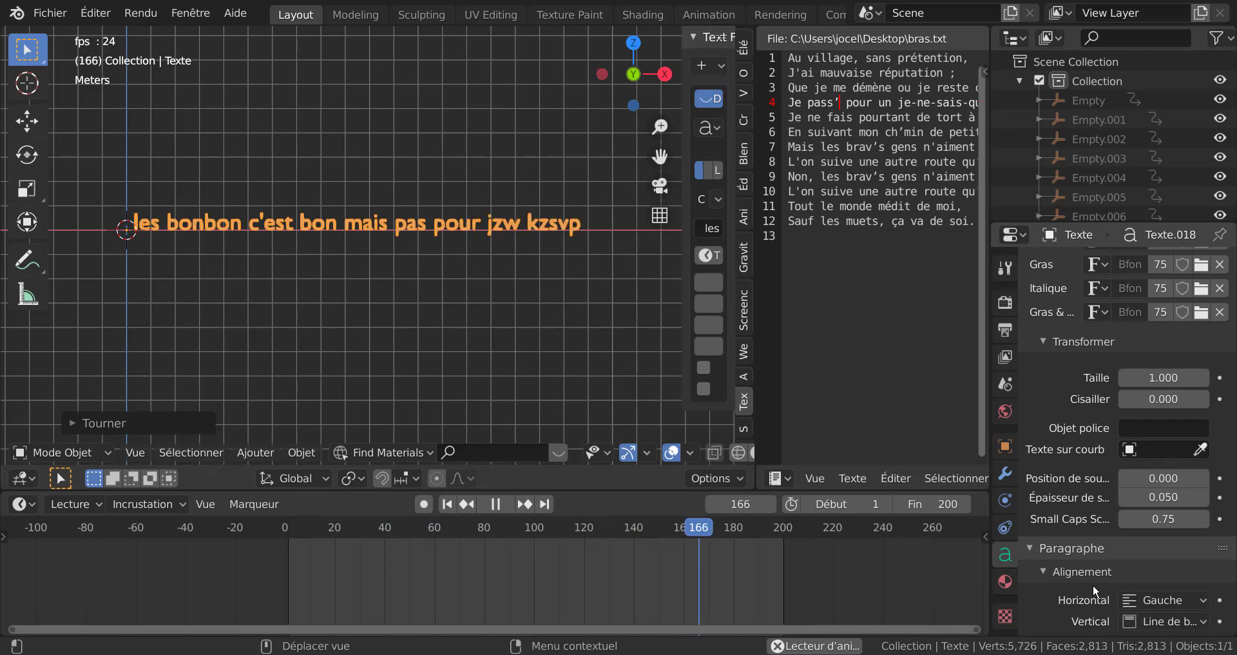
pyautogui.scroll(-4, 1093, 584)
pyautogui.scroll(-3, 1093, 586)
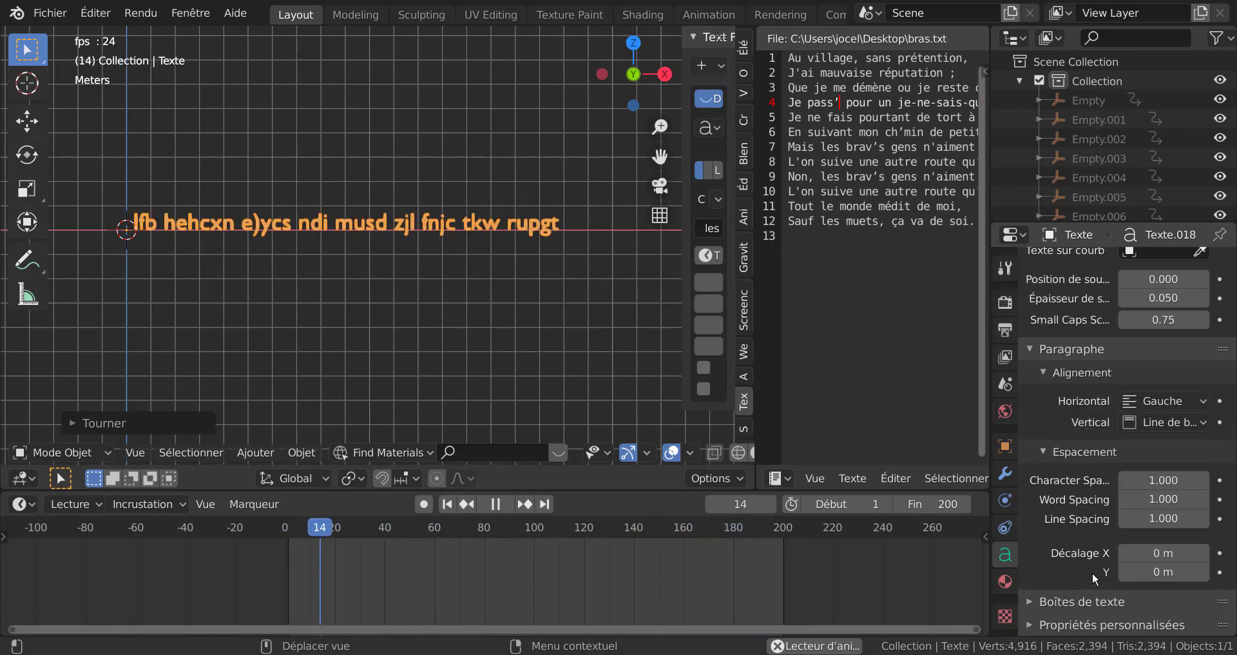
pyautogui.click(1034, 598)
pyautogui.scroll(-4, 1072, 567)
pyautogui.scroll(-2, 1077, 555)
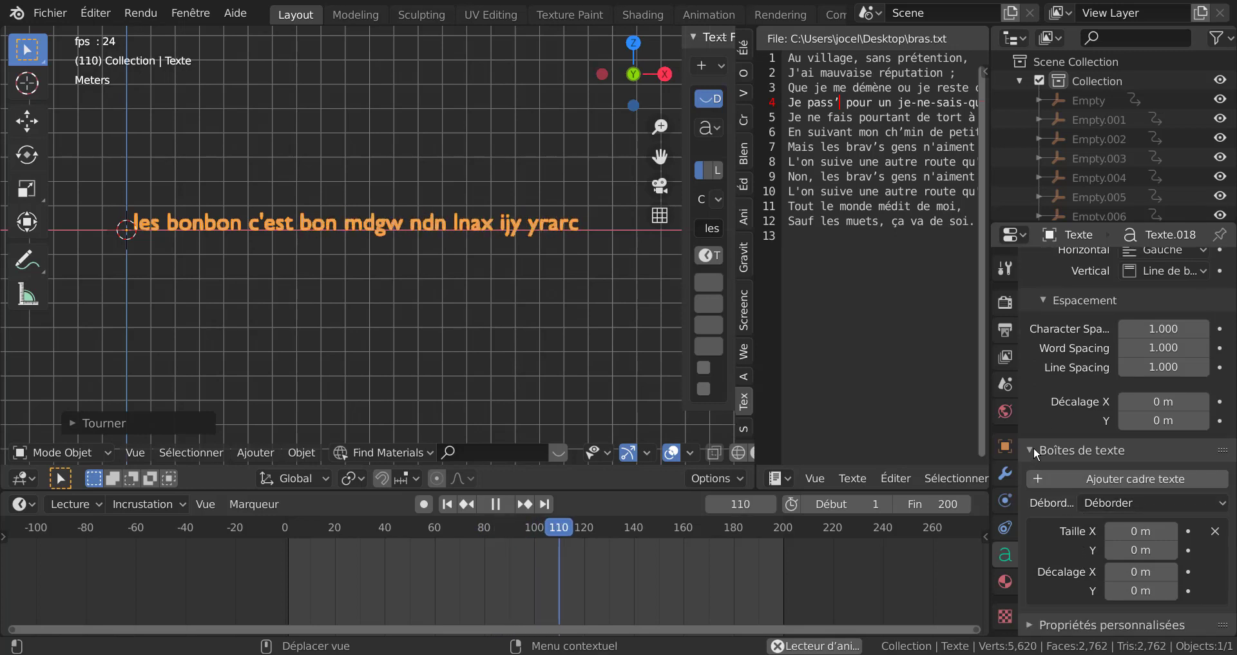
pyautogui.moveTo(1137, 532); pyautogui.dragTo(1179, 532)
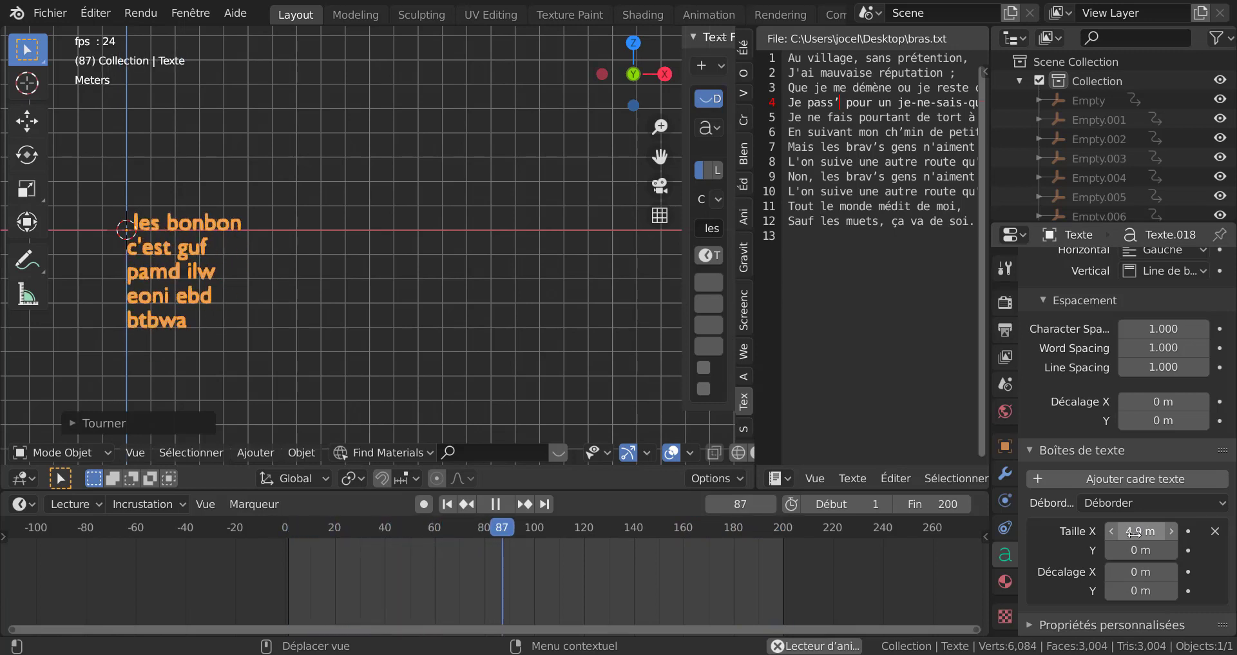
# Narrow the X size of the text object's text box to about 0.3 m so each word falls on its own line.
pyautogui.moveTo(1134, 532); pyautogui.dragTo(1236, 532)
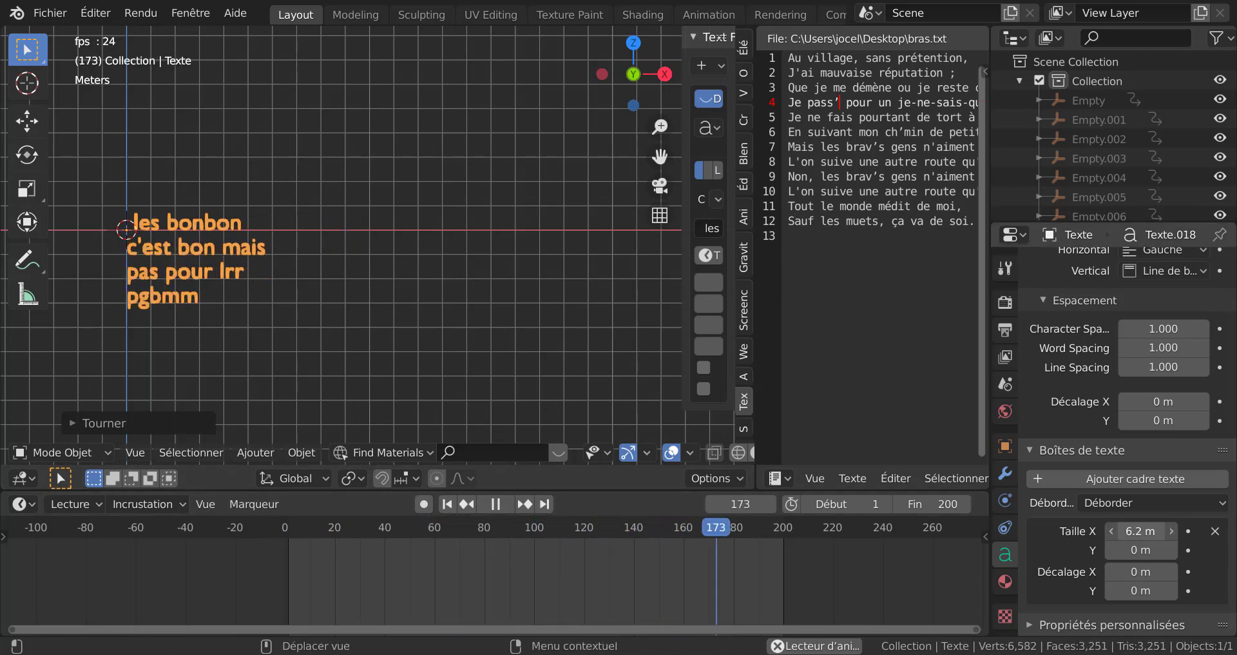
pyautogui.moveTo(1141, 531)
pyautogui.mouseDown()
pyautogui.moveTo(1123, 531)
pyautogui.moveTo(1146, 531)
pyautogui.mouseUp()
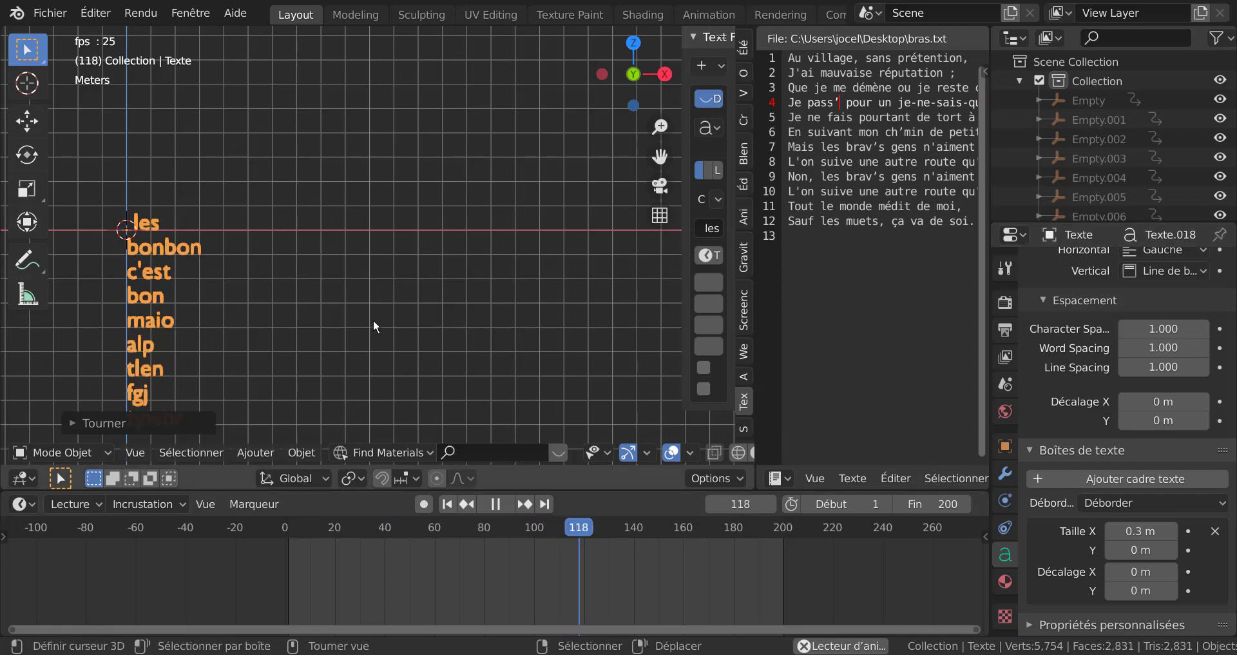
pyautogui.scroll(-2, 374, 320)
pyautogui.keyDown('shift'); pyautogui.moveTo(442, 285); pyautogui.dragTo(493, 237, button='middle'); pyautogui.keyUp('shift')
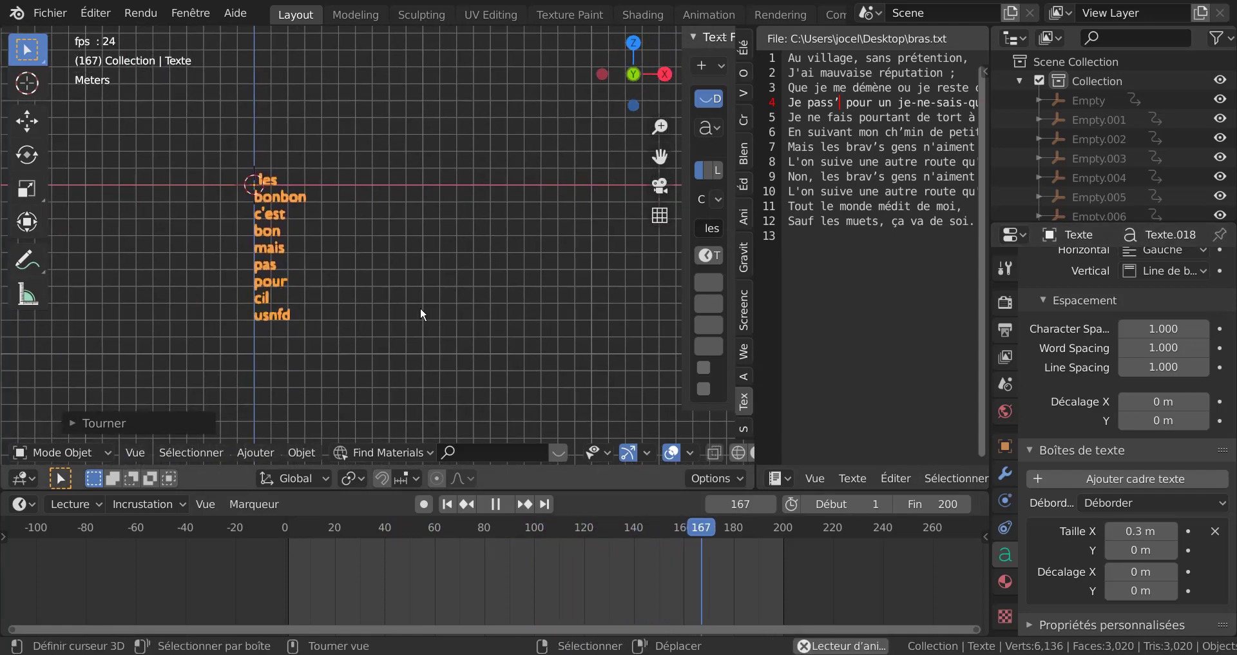
pyautogui.scroll(1, 420, 307)
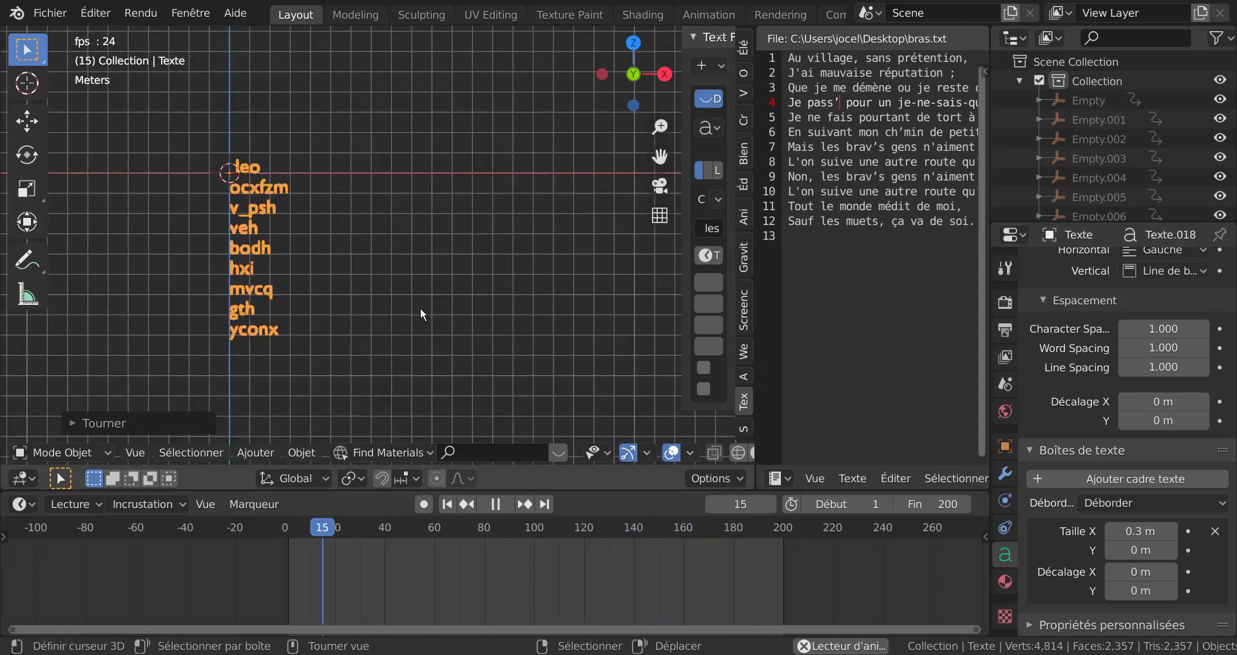
pyautogui.scroll(2, 395, 357)
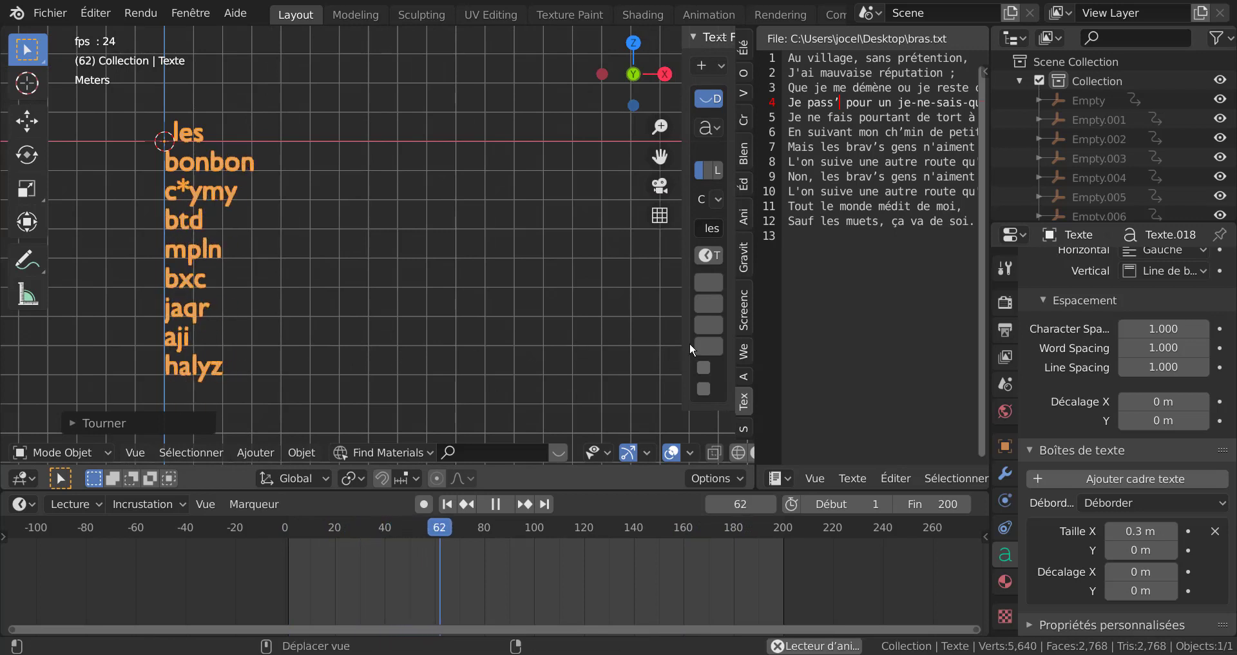
# Widen the sidebar to show the Text FX settings in full and try the Scramble effect's Time Control, leaving it off.
pyautogui.moveTo(681, 340); pyautogui.dragTo(514, 340)
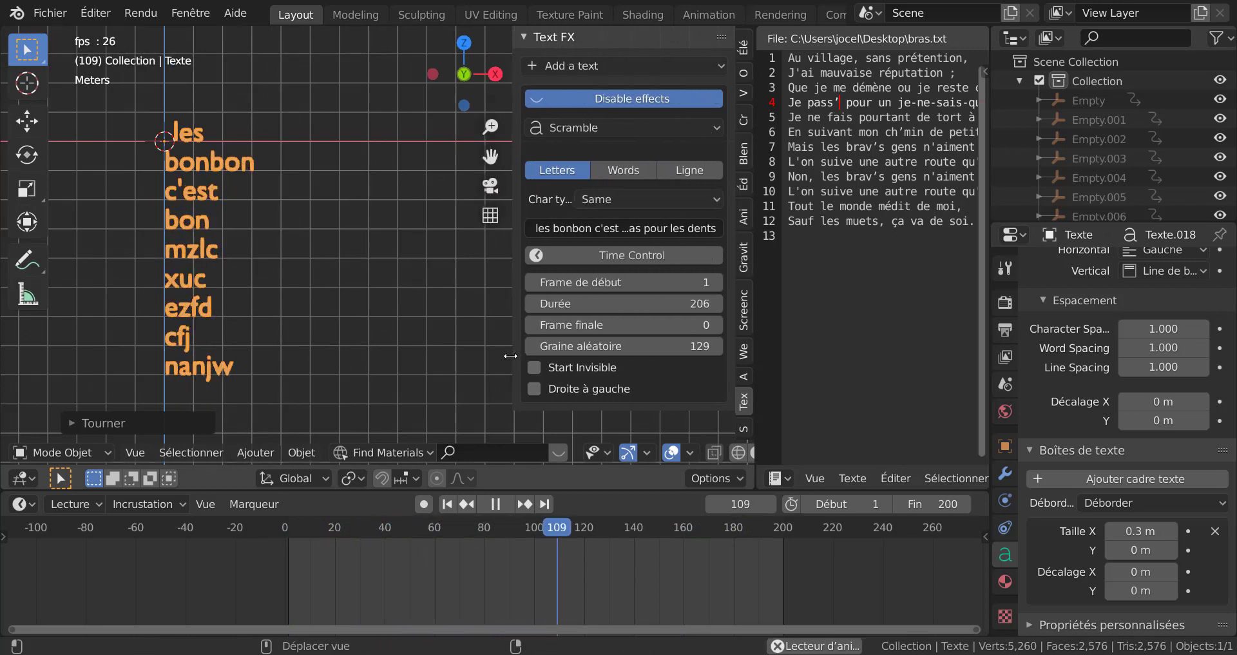
pyautogui.click(532, 388)
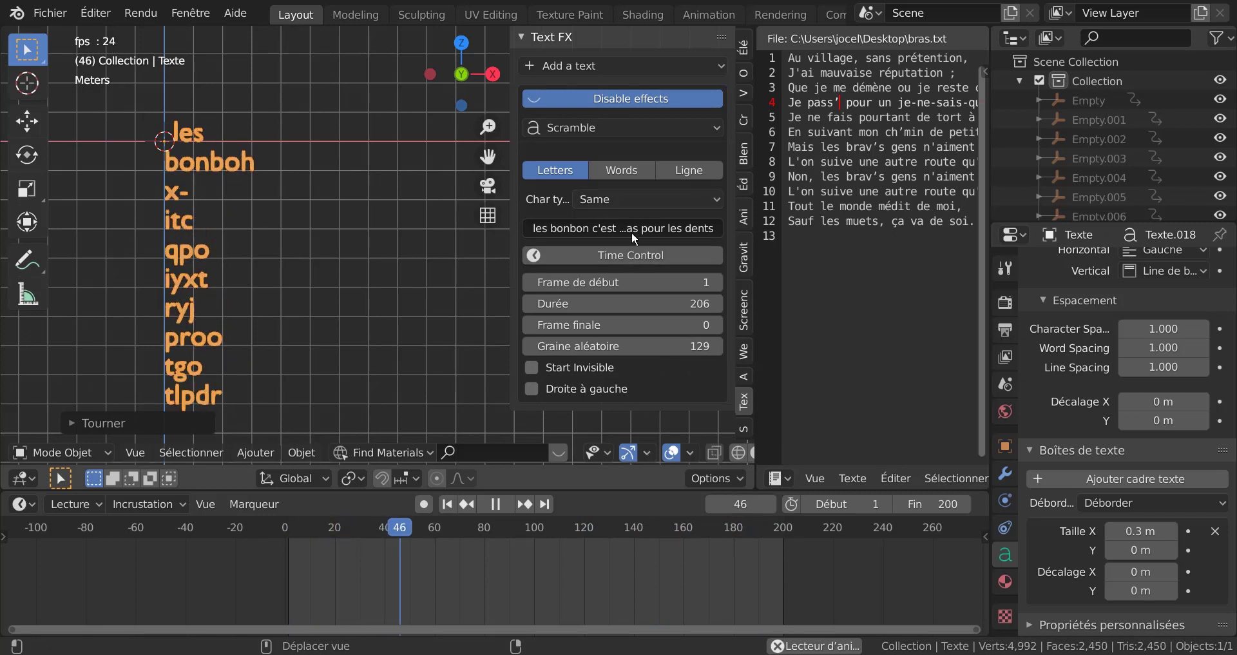
pyautogui.click(626, 255)
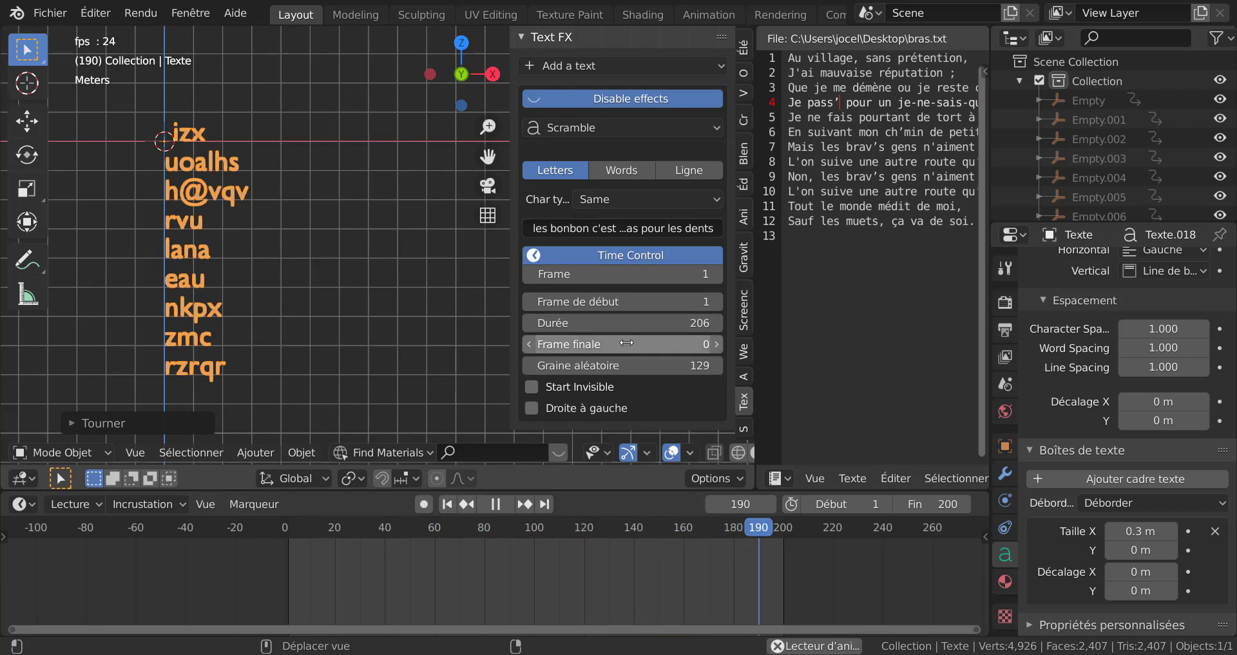
pyautogui.click(613, 254)
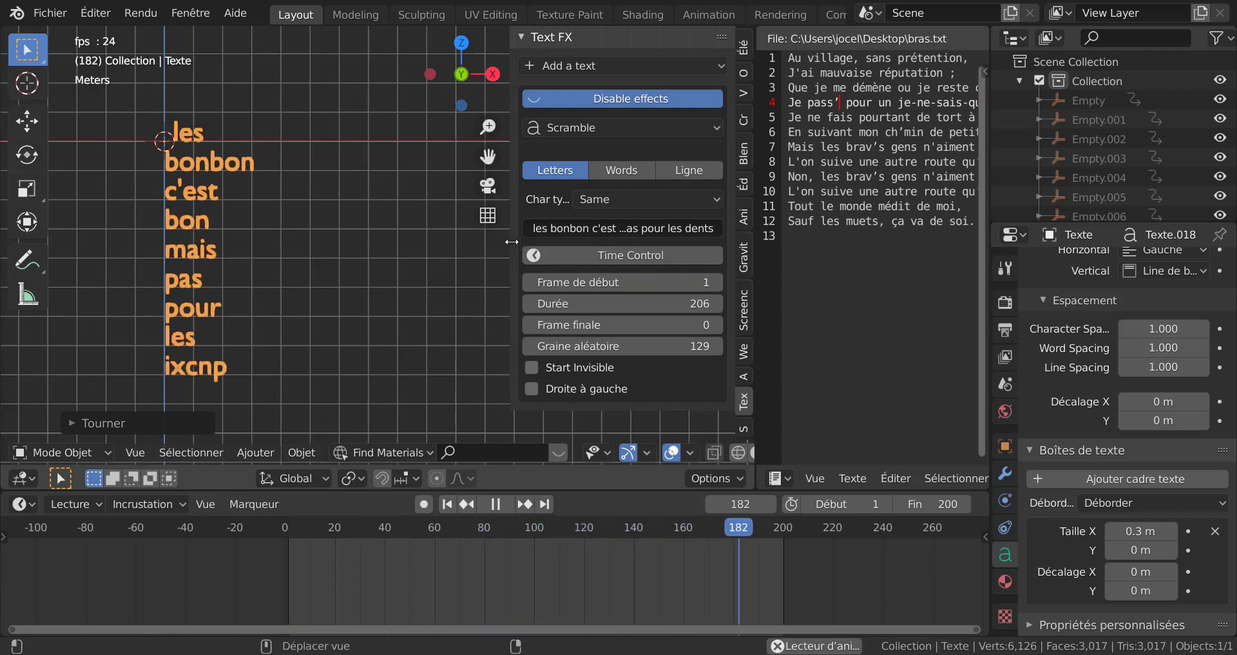
pyautogui.moveTo(512, 242); pyautogui.dragTo(554, 246)
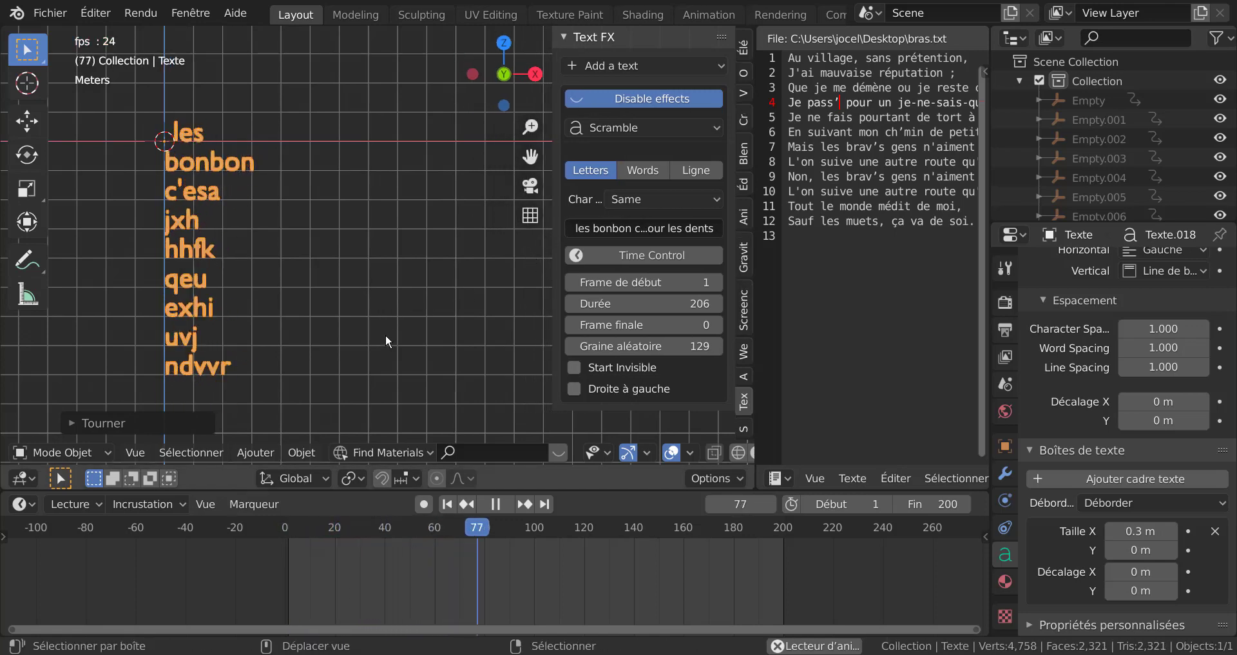
# Change the text object's effect from Scramble to Timer and frame the timer text.
pyautogui.keyDown('shift'); pyautogui.moveTo(385, 334); pyautogui.dragTo(390, 298, button='middle'); pyautogui.keyUp('shift')
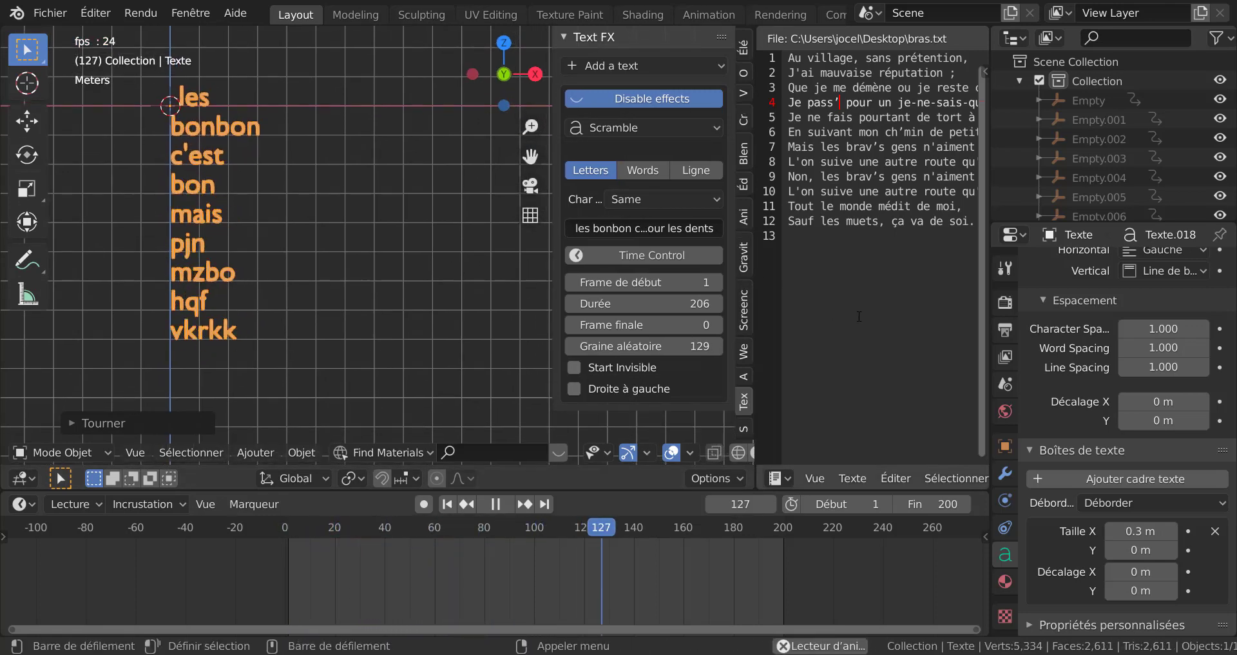
pyautogui.click(625, 127)
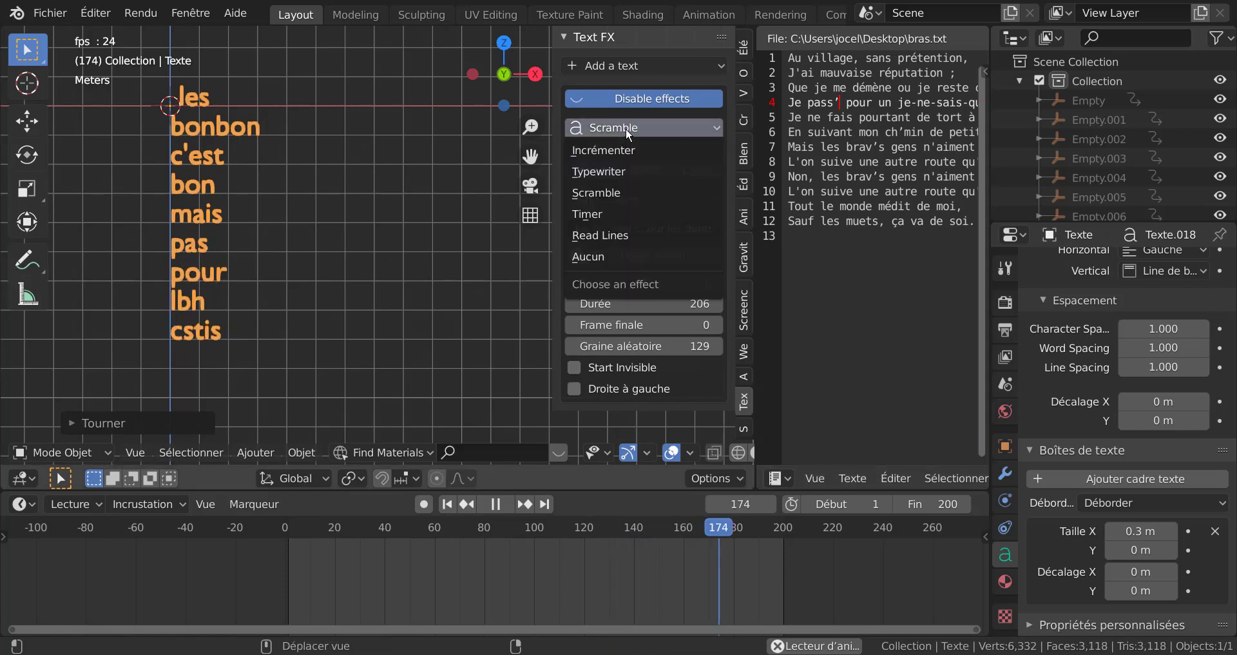
pyautogui.click(599, 214)
pyautogui.keyDown('shift'); pyautogui.moveTo(401, 218); pyautogui.dragTo(464, 361, button='middle'); pyautogui.keyUp('shift')
pyautogui.scroll(2, 342, 322)
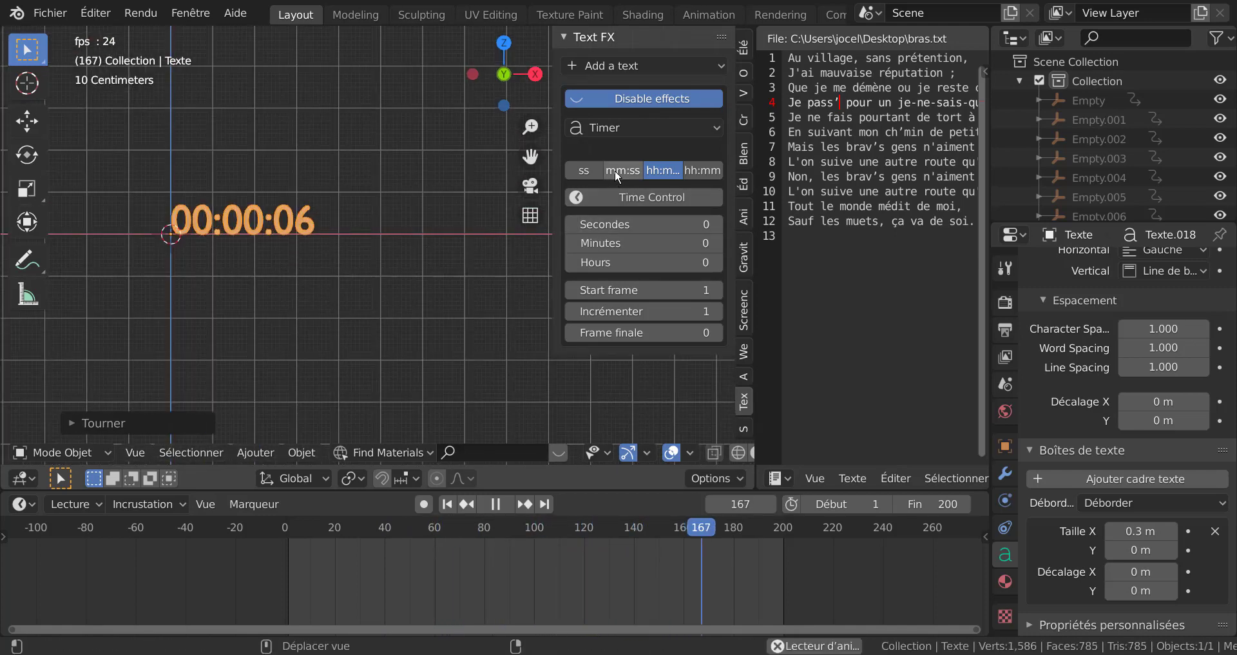
# Try the seconds-only (ss) format on the timer, then set its format to mm:ss.
pyautogui.click(579, 170)
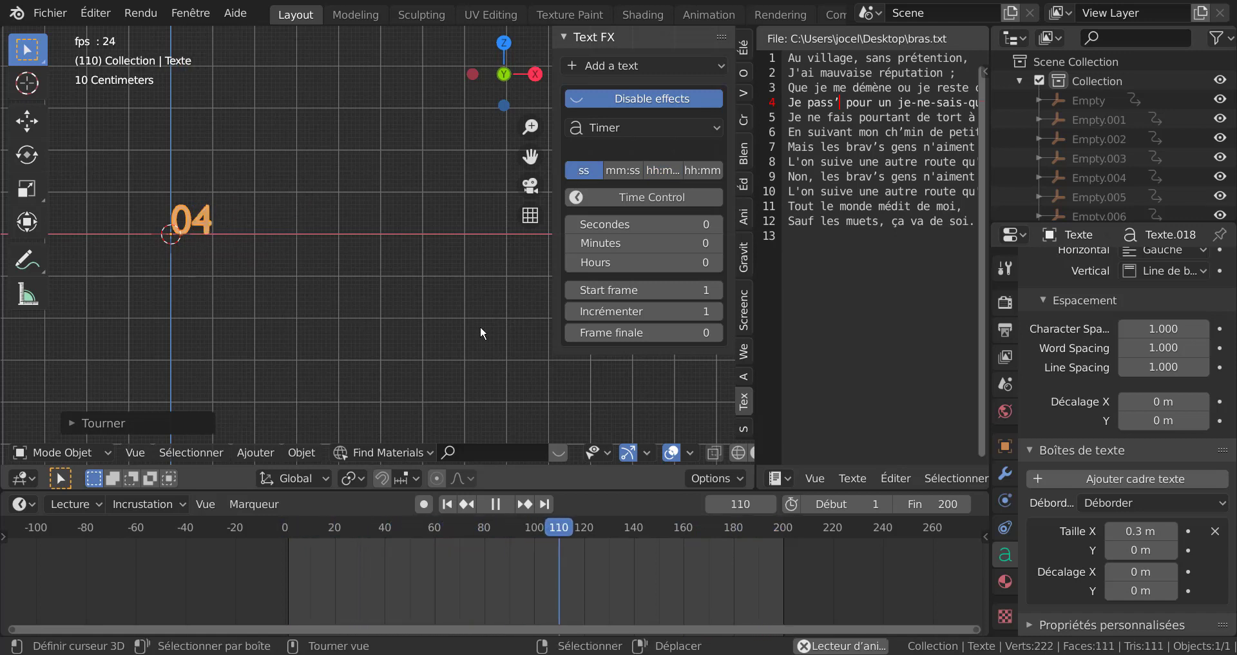
pyautogui.click(635, 243)
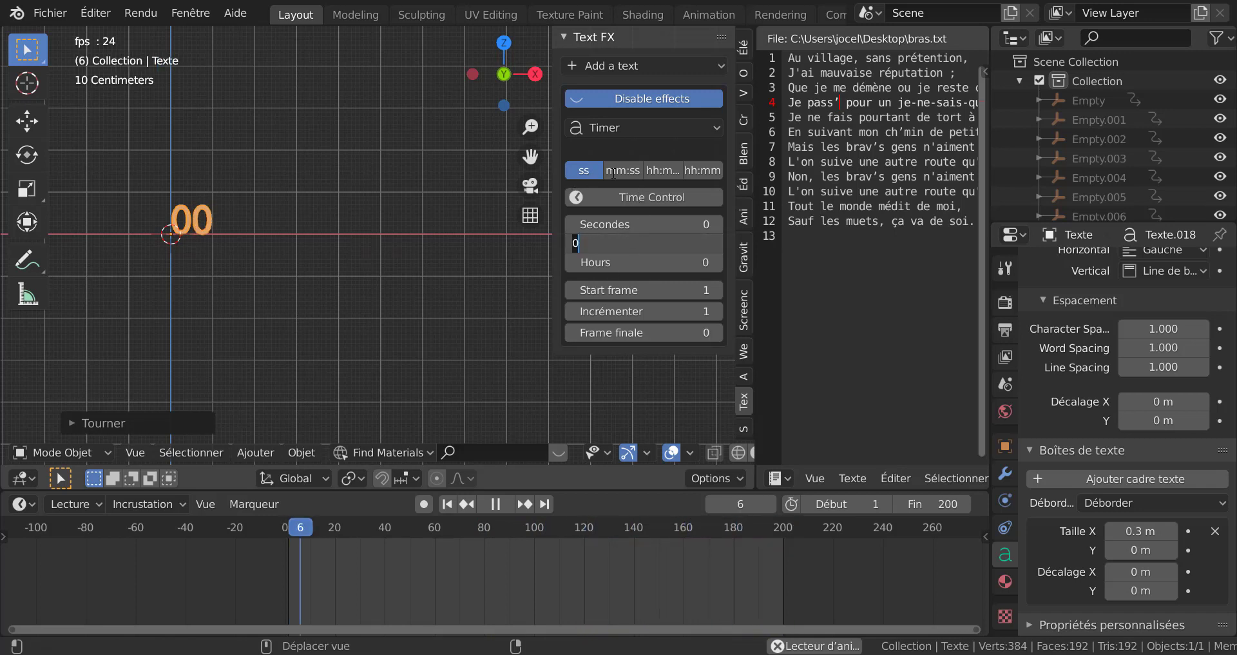
pyautogui.click(633, 171)
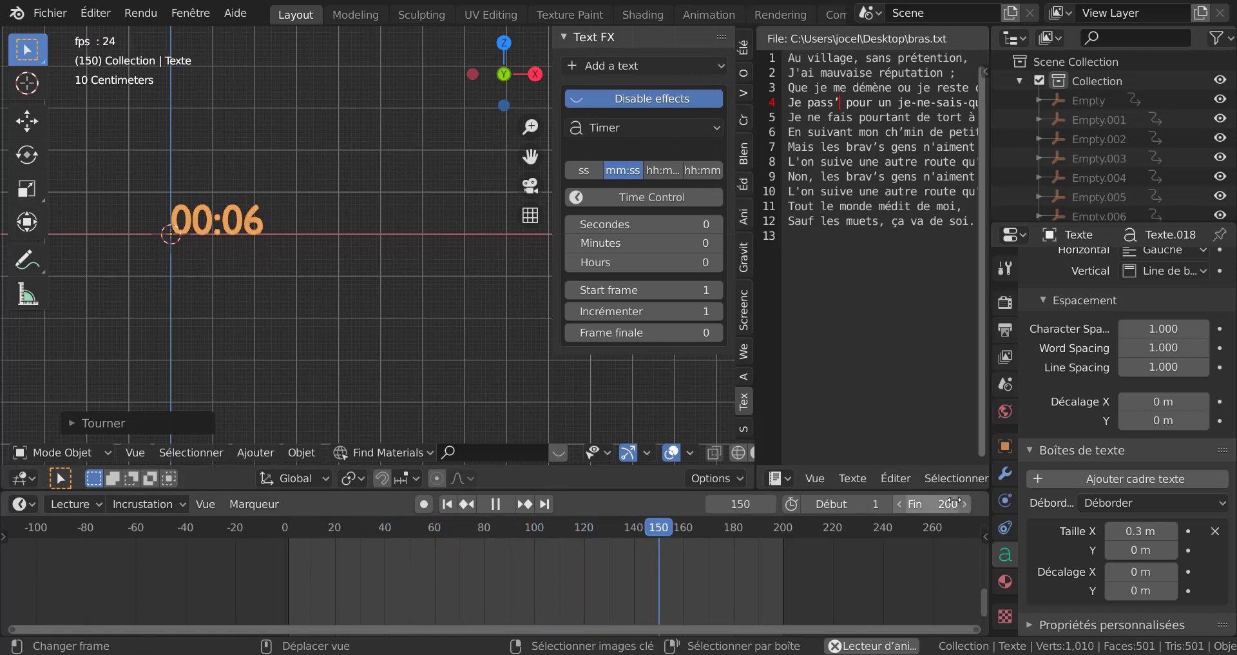
# Extend the scene's end frame to 277 and then to about 650 while the timer plays.
pyautogui.moveTo(931, 510); pyautogui.dragTo(957, 509)
pyautogui.scroll(-6, 876, 551)
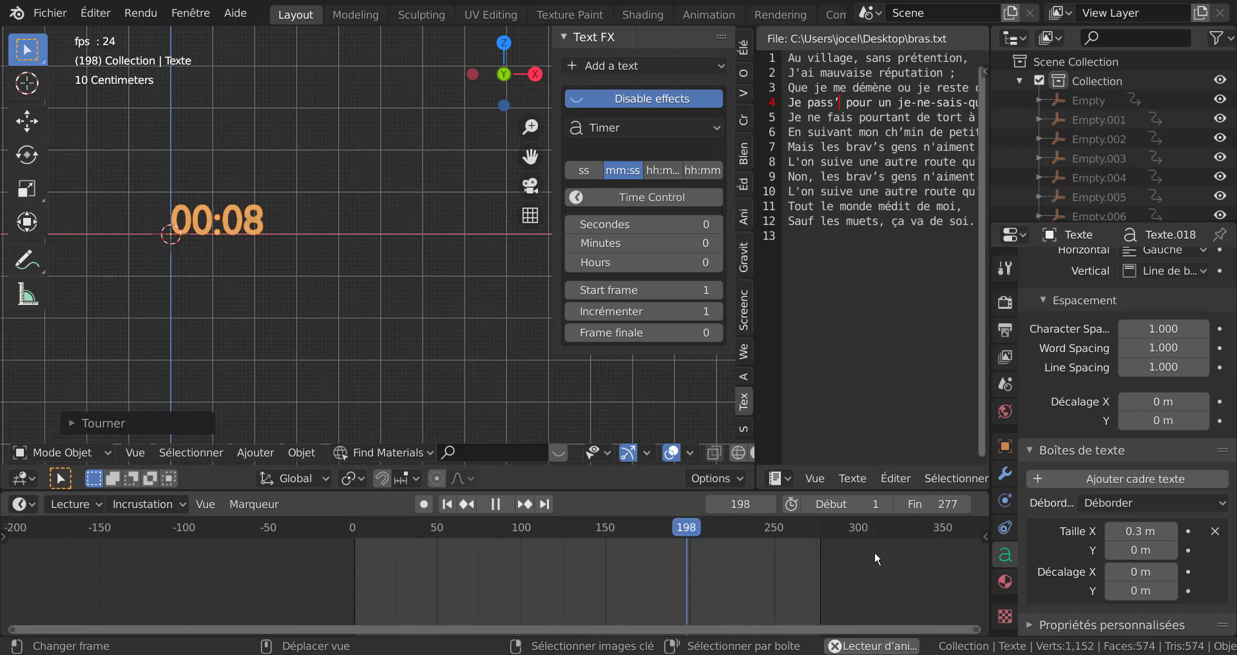
pyautogui.moveTo(947, 504); pyautogui.dragTo(1018, 504)
pyautogui.scroll(-3, 828, 566)
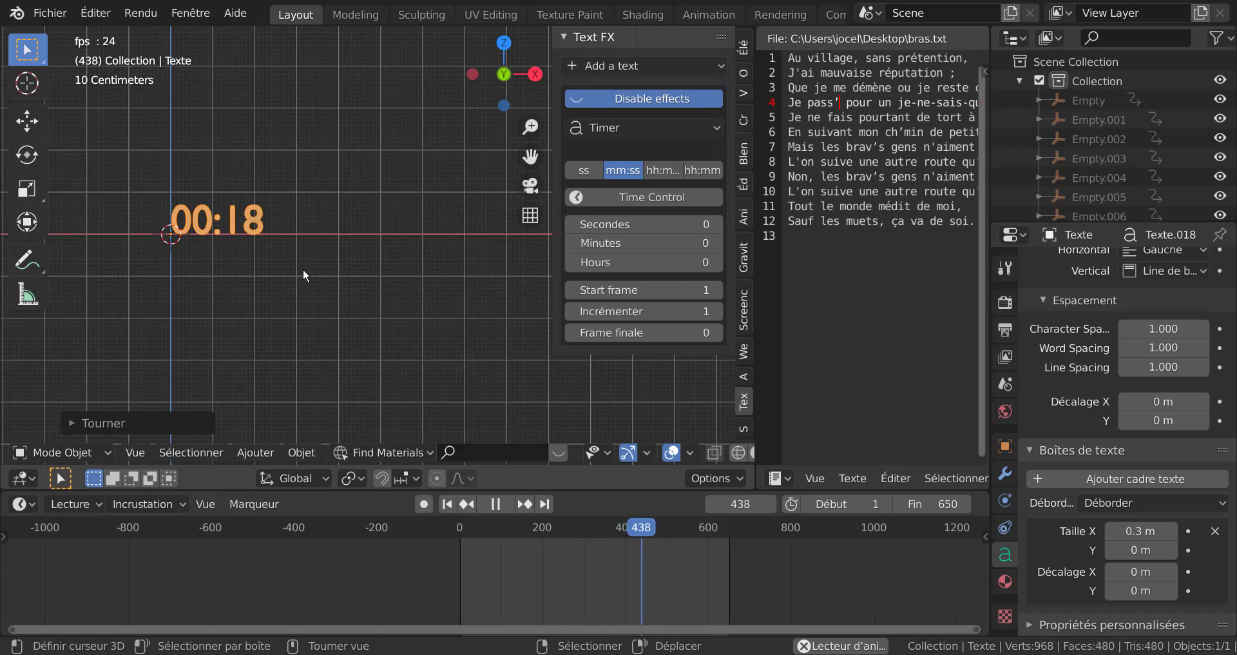
# Set the scene's end frame to 10000.
pyautogui.click(721, 577)
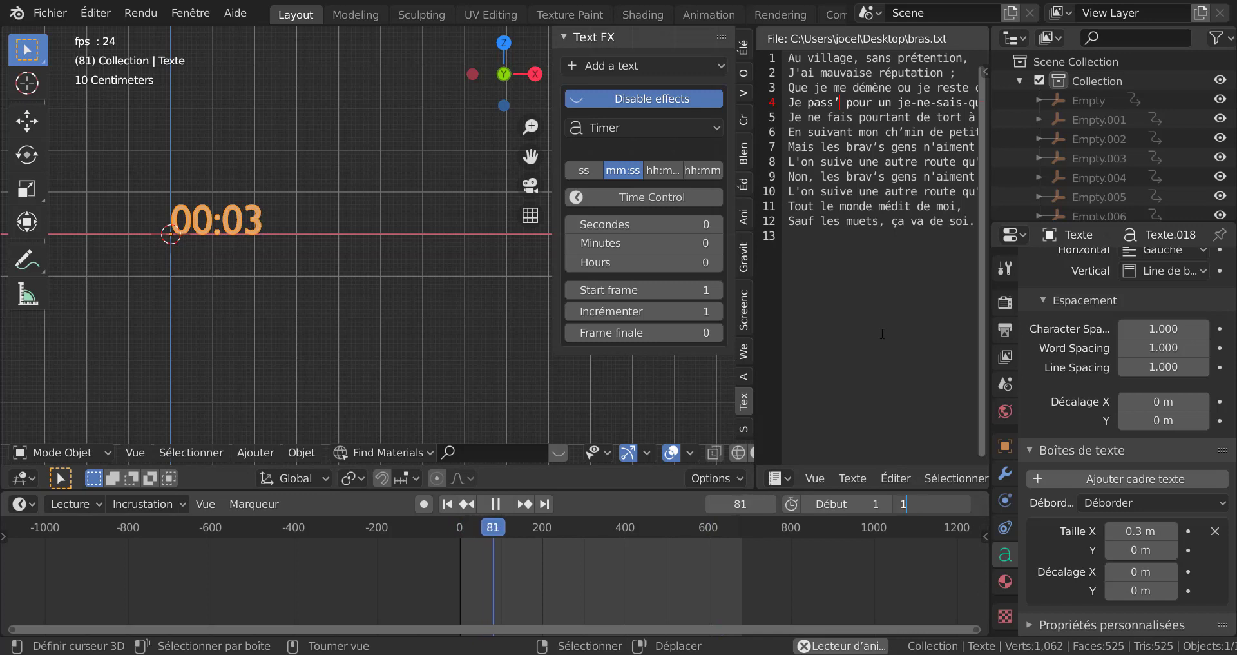
pyautogui.write('0000')
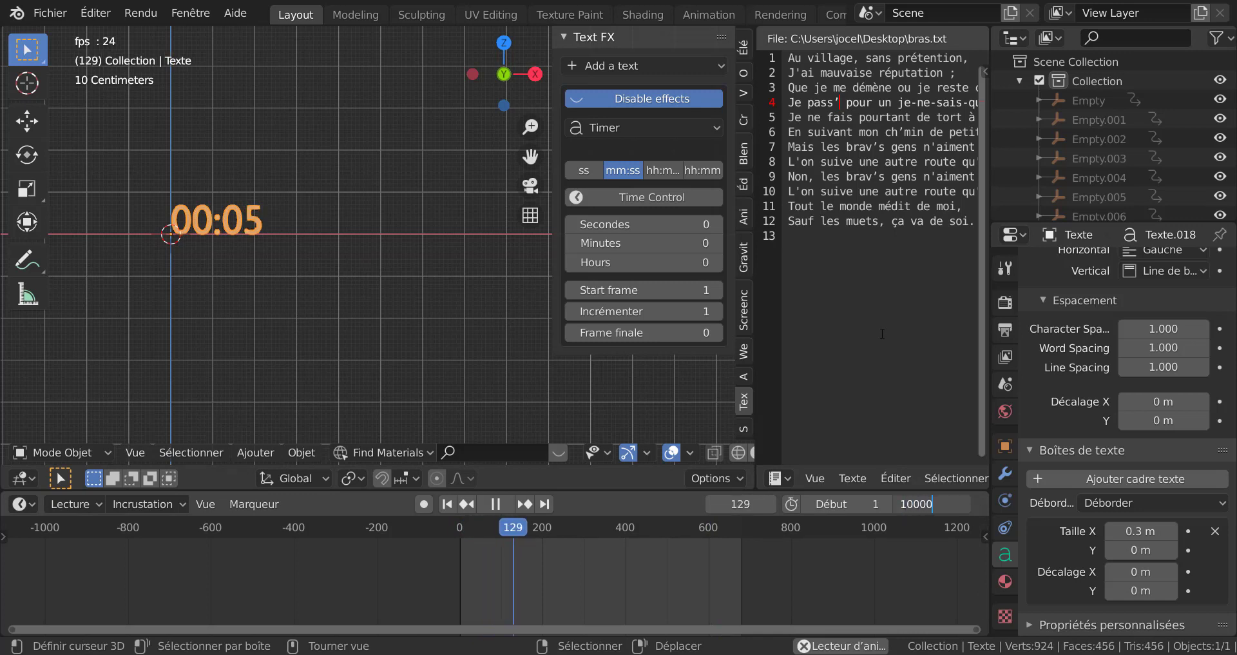
pyautogui.press('Return')
pyautogui.scroll(-20, 673, 606)
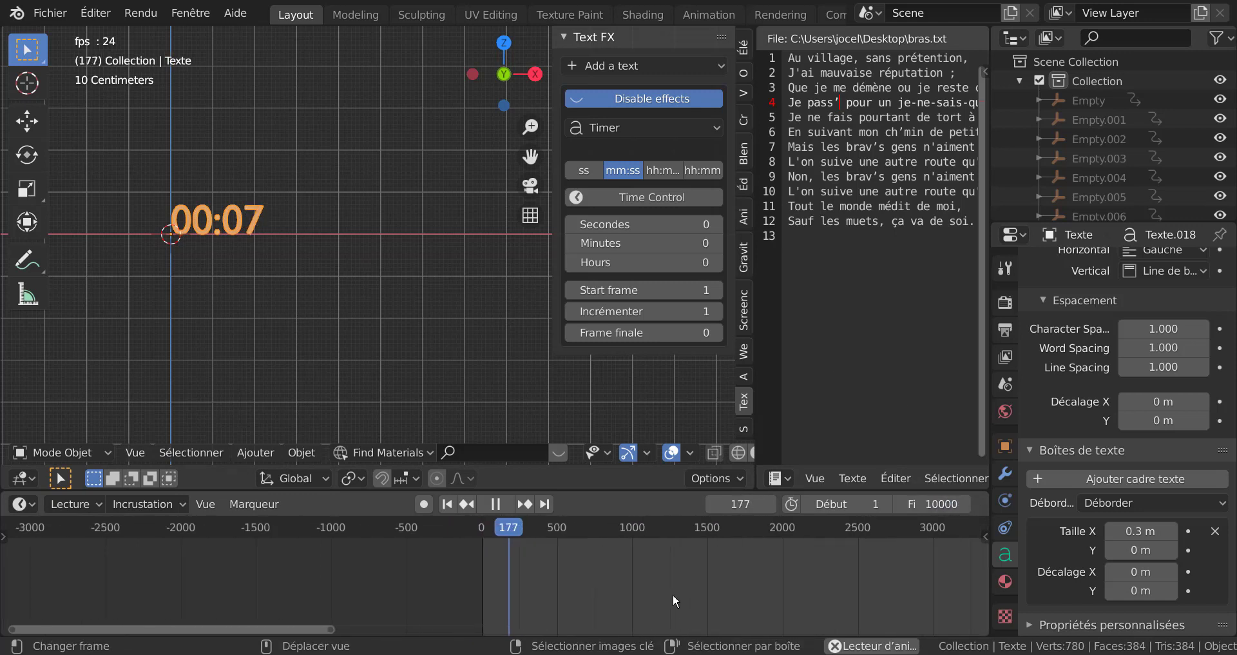
# Check the mm:ss timer text at several points of the timeline, around frames 7500, 4700 and 3400.
pyautogui.scroll(-5, 676, 591)
pyautogui.click(630, 526)
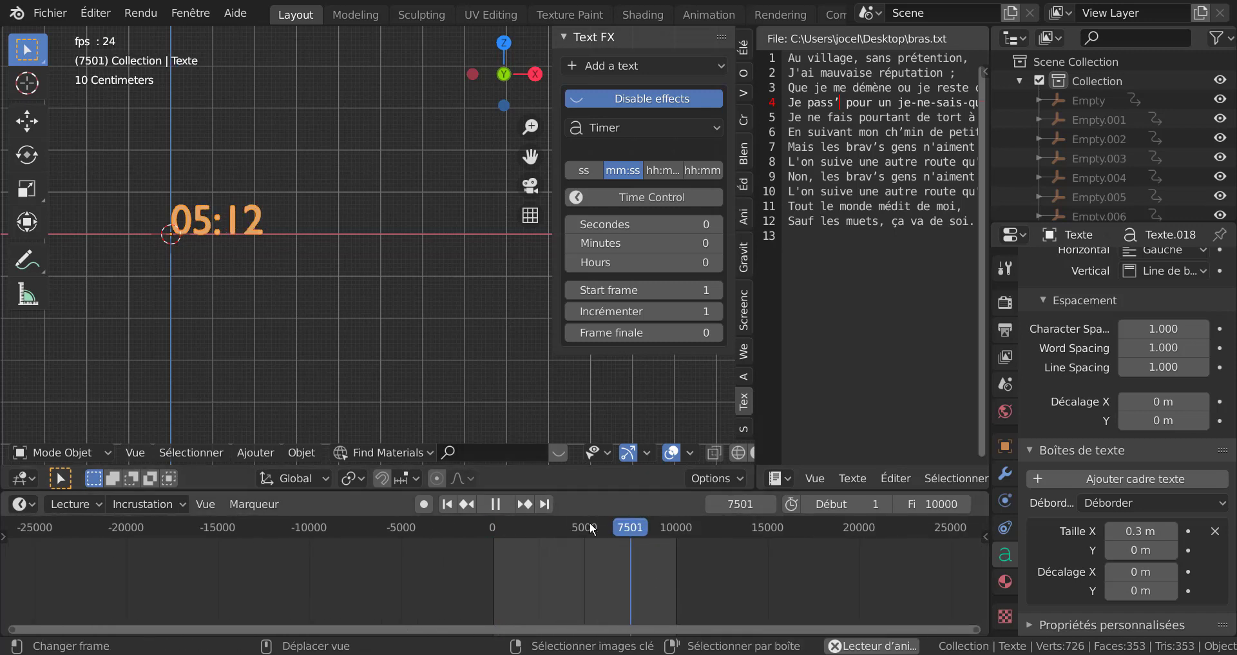
pyautogui.click(601, 525)
pyautogui.click(579, 530)
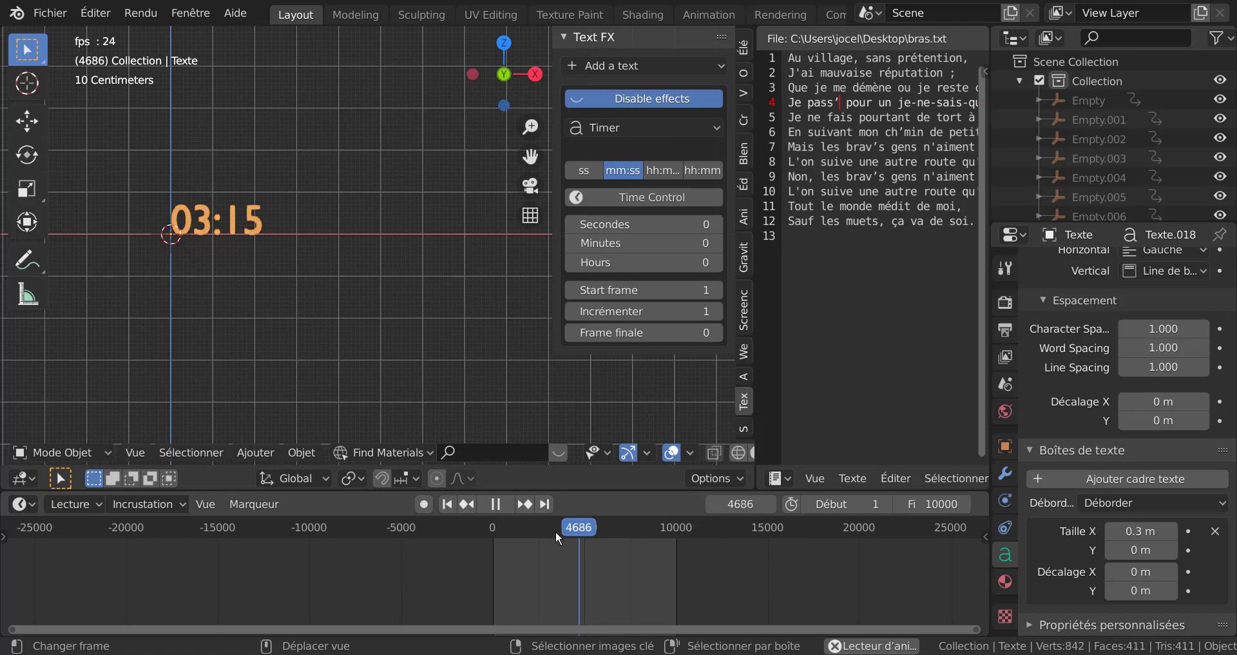
pyautogui.click(555, 530)
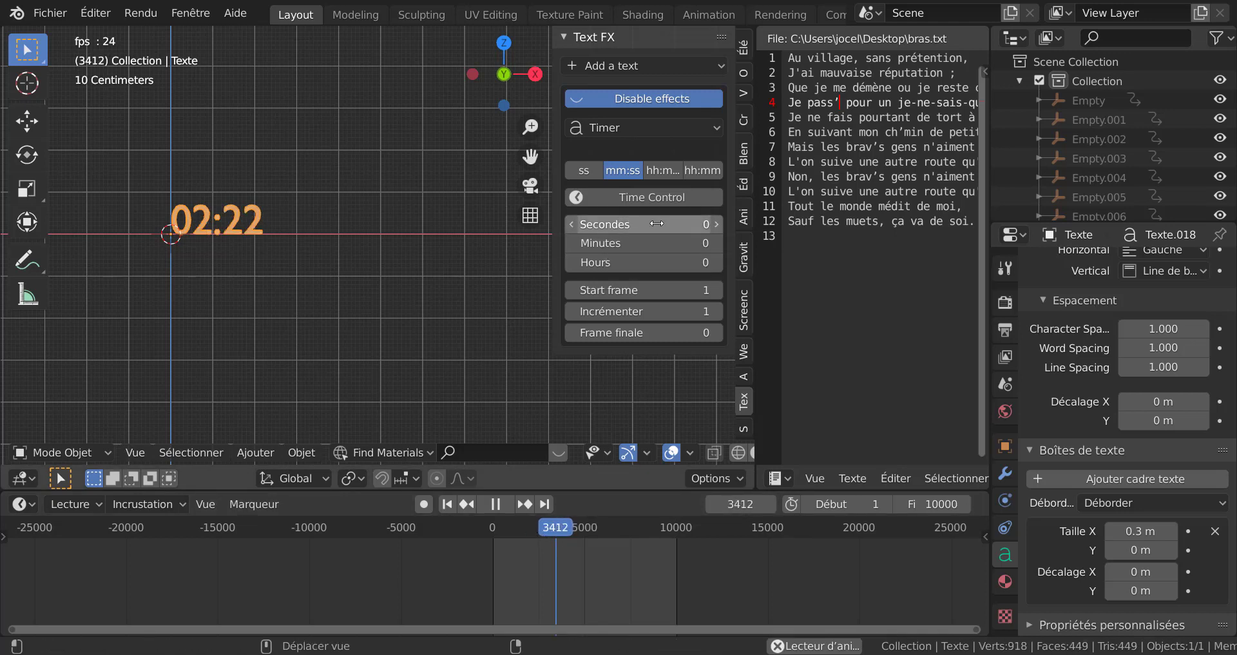
# Set the timer format to hh:mm:ss, then pause playback and go to frame 250.
pyautogui.click(667, 174)
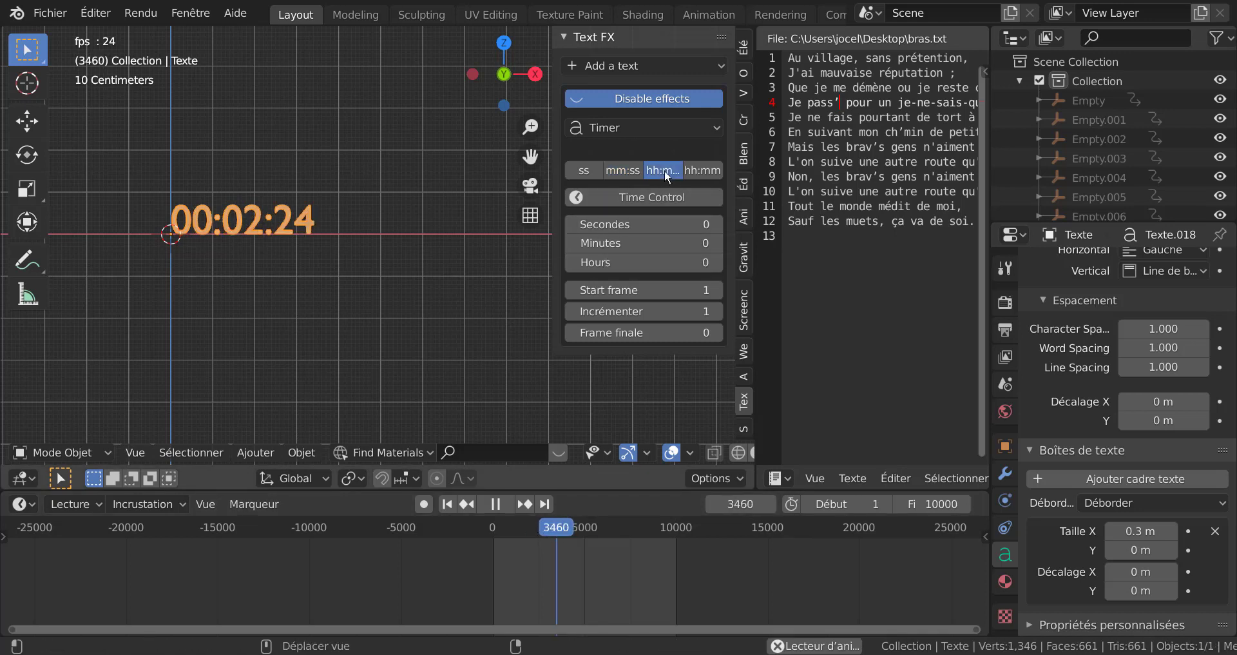
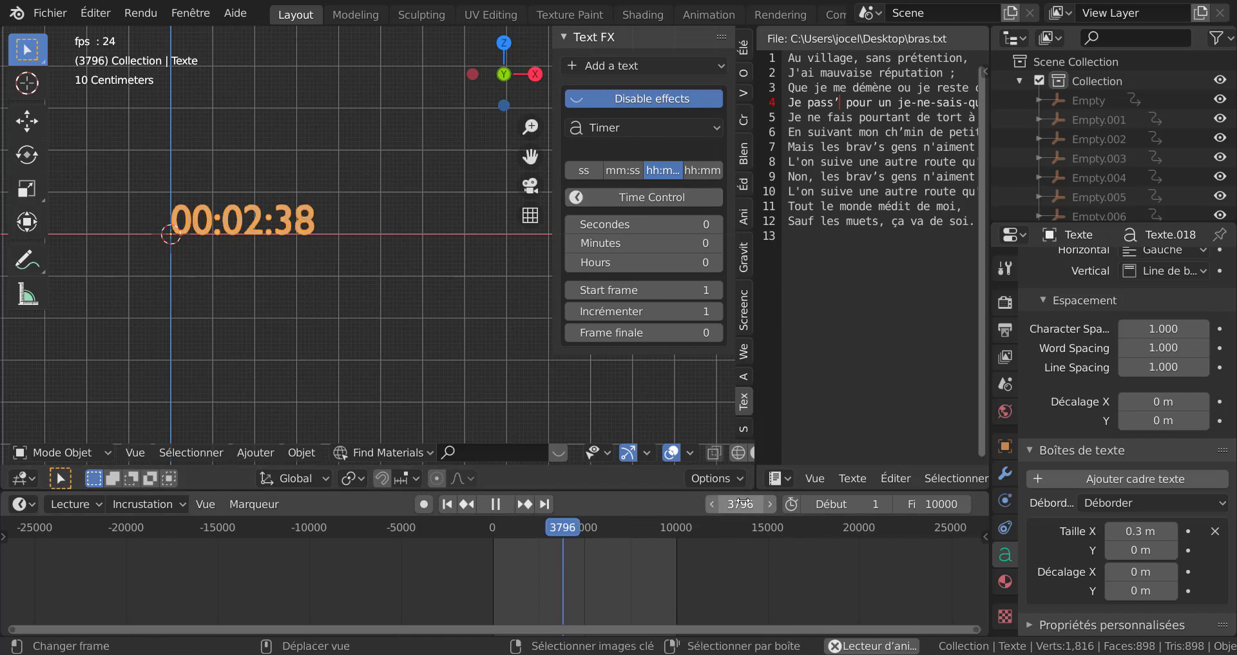
pyautogui.click(494, 505)
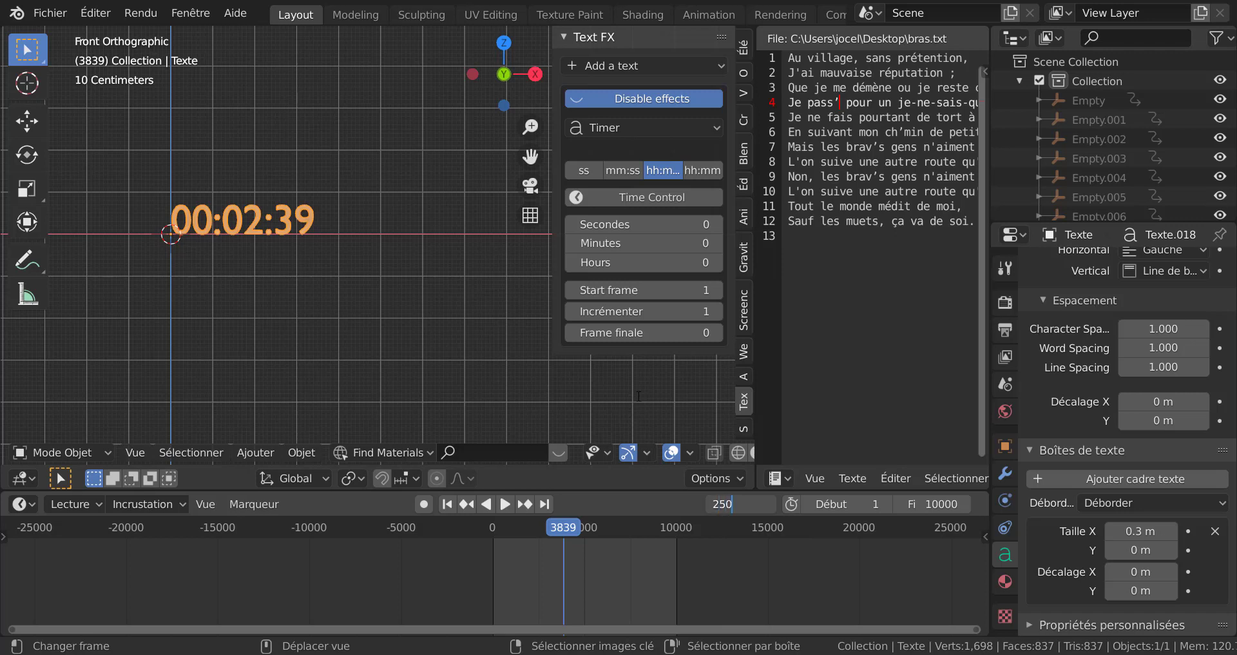
pyautogui.press('Return')
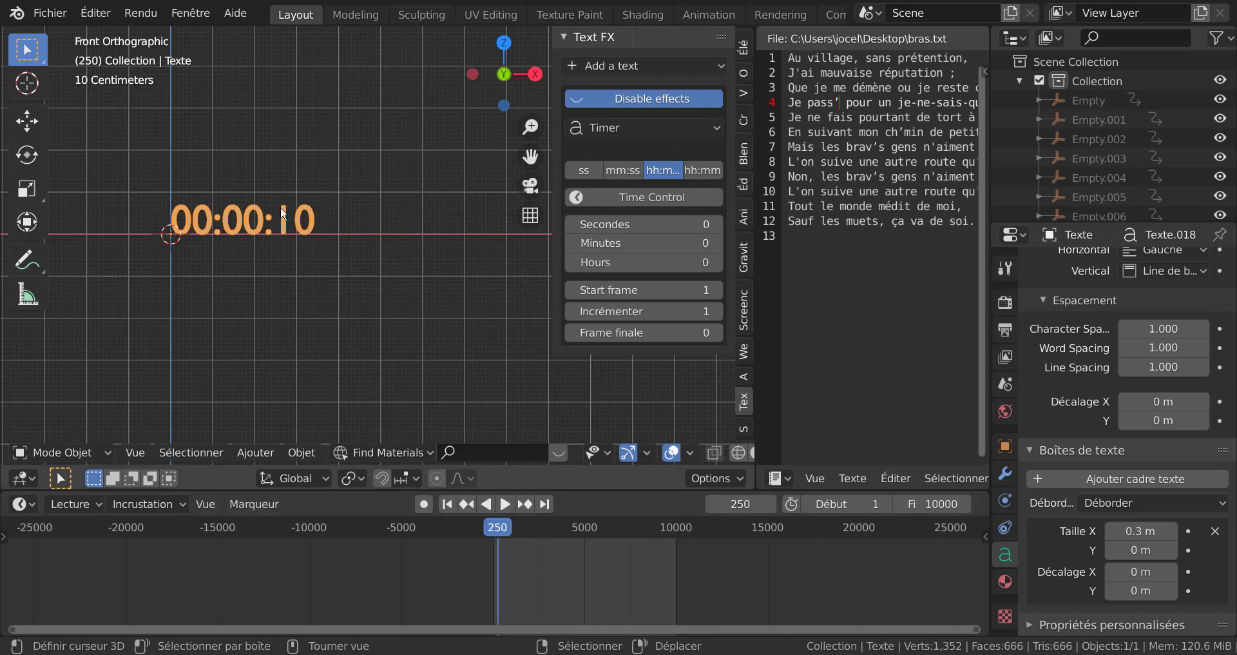
# Set the timer format to seconds only (ss) and preview the count by playing and scrubbing the timeline.
pyautogui.click(589, 169)
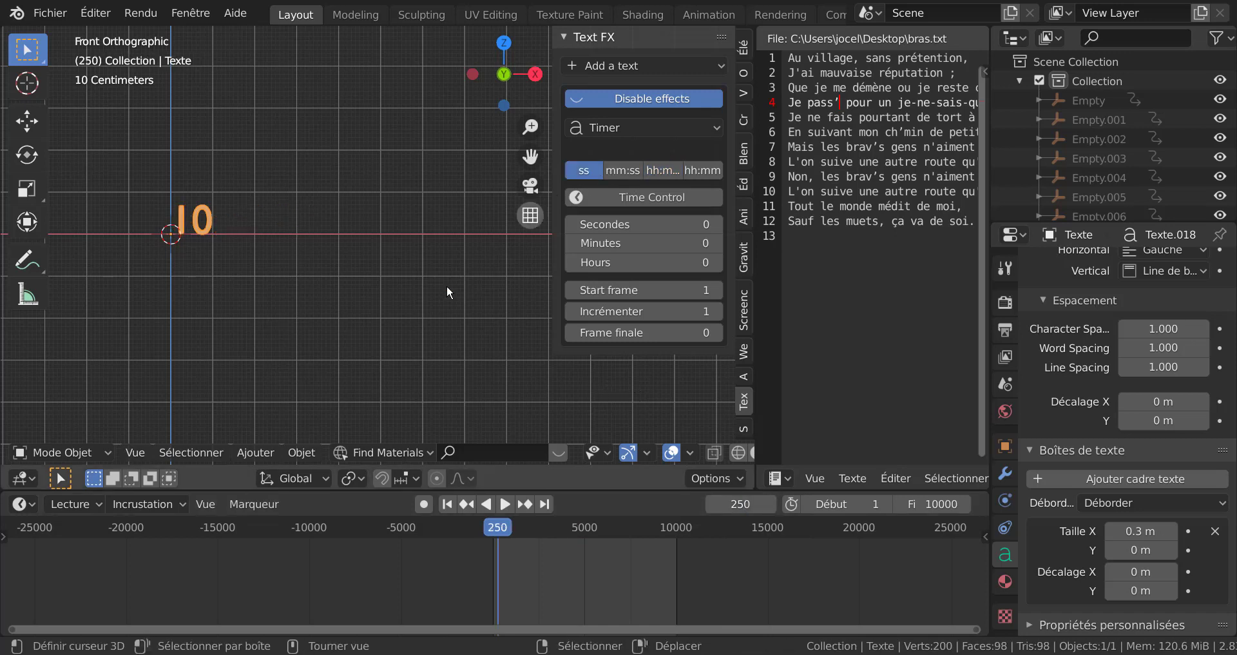
pyautogui.press('space')
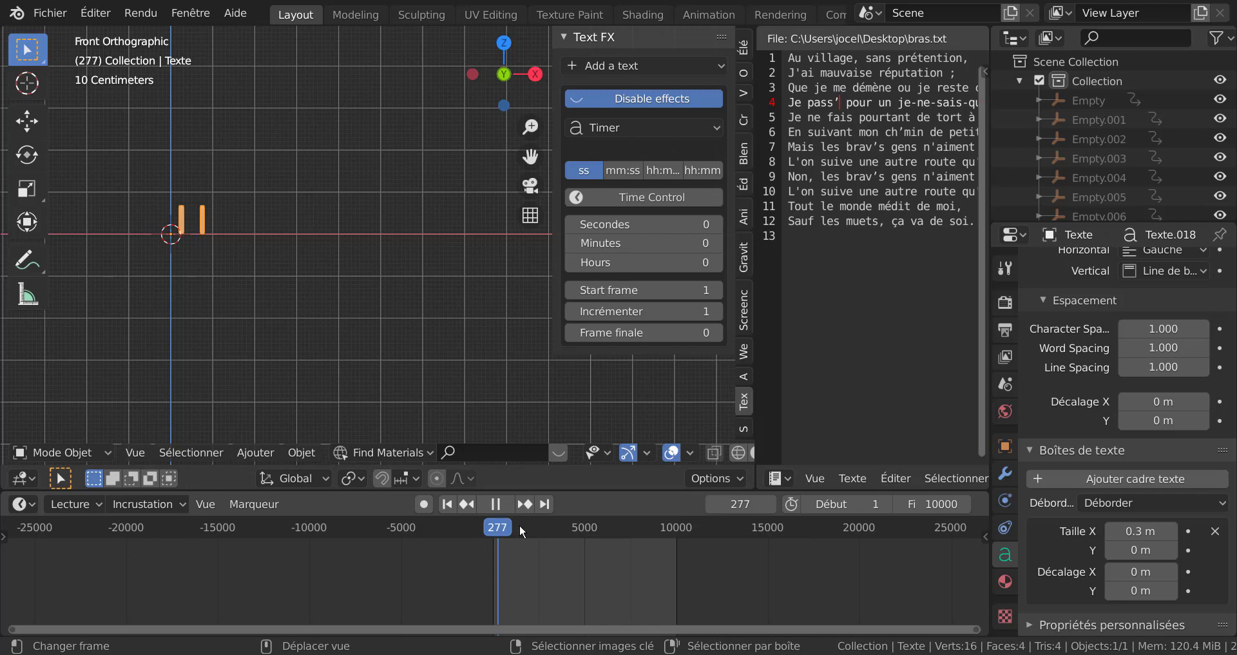
pyautogui.moveTo(614, 527); pyautogui.dragTo(499, 553)
pyautogui.press('space')
# Enlarge the 3D viewport at the expense of the text editor and zoom in on the timer text.
pyautogui.moveTo(746, 377); pyautogui.dragTo(865, 377)
pyautogui.keyDown('shift'); pyautogui.moveTo(415, 284); pyautogui.dragTo(503, 306, button='middle'); pyautogui.keyUp('shift')
pyautogui.scroll(2, 503, 307)
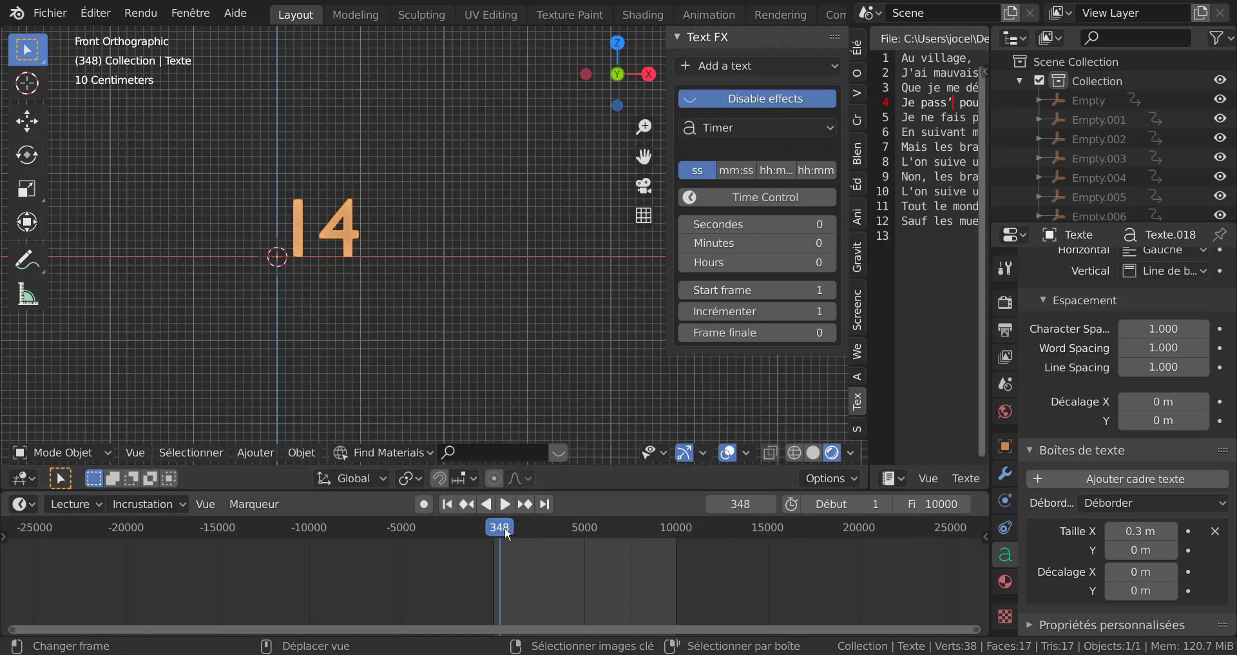
# Set the Timer effect's increment (Incrémenter) to -1 and play the countdown from the start of the timeline.
pyautogui.moveTo(504, 527); pyautogui.dragTo(450, 531)
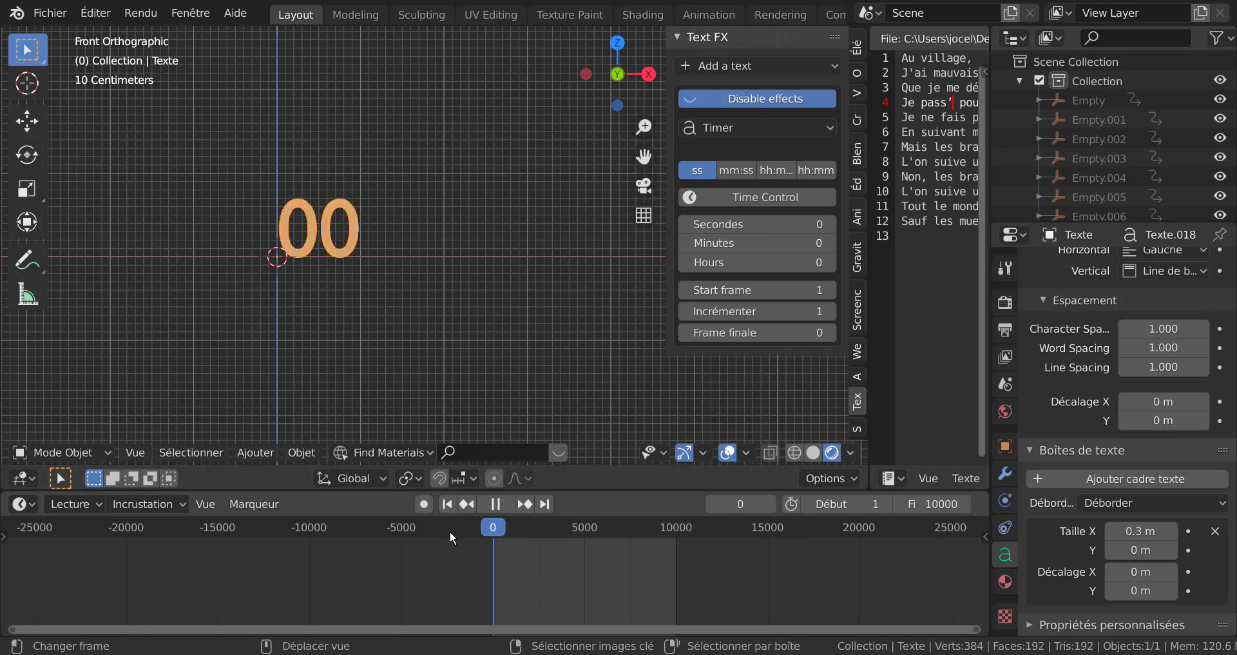
pyautogui.click(685, 311)
pyautogui.click(687, 311)
pyautogui.click(506, 504)
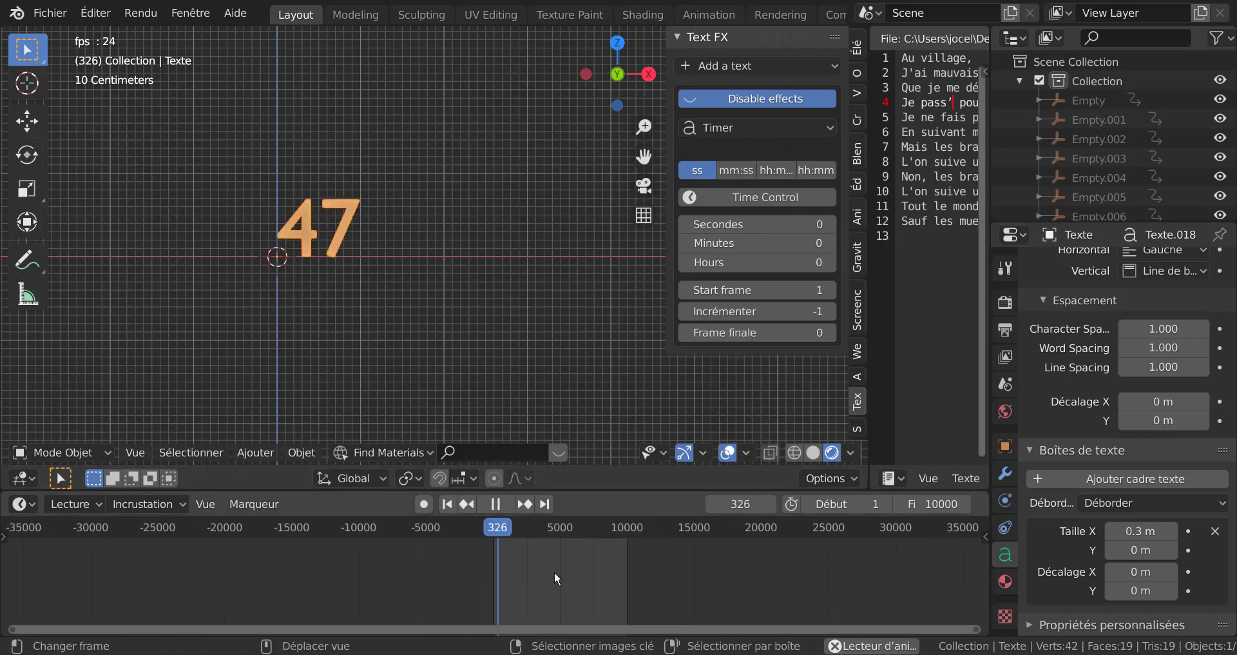
# Set the scene's end frame to 250 and frame that range in the timeline.
pyautogui.scroll(4, 554, 571)
pyautogui.scroll(-4, 663, 578)
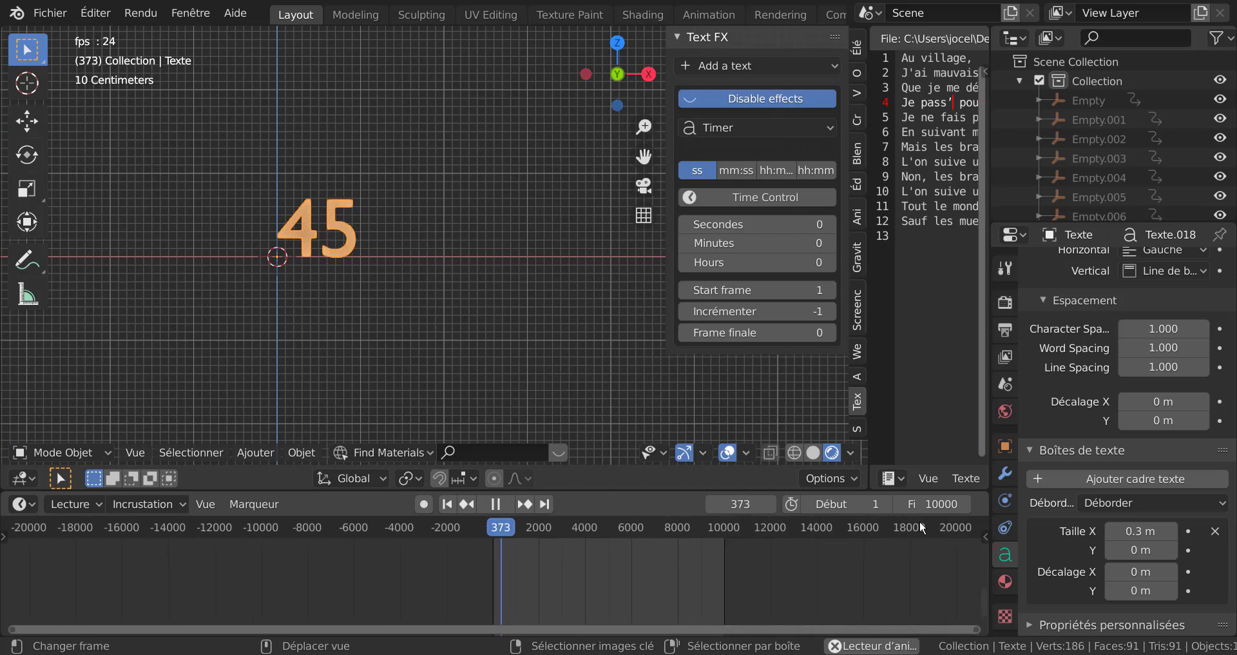
pyautogui.click(935, 503)
pyautogui.write('2')
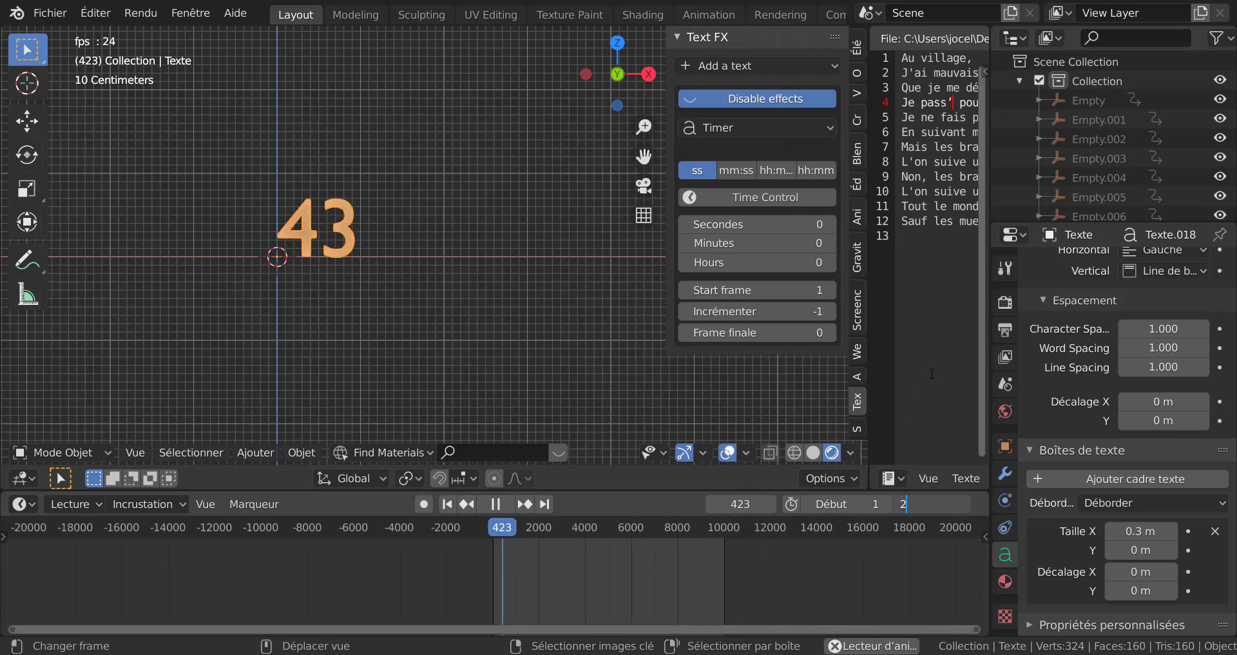
pyautogui.write('50')
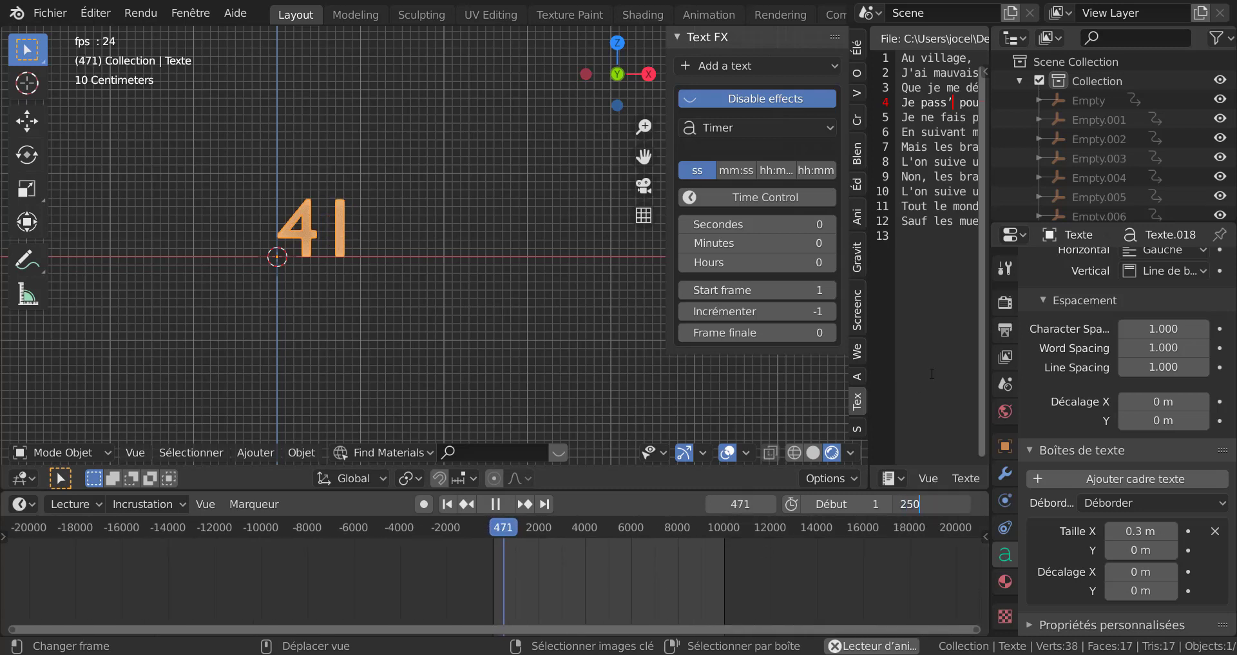
pyautogui.press('Return')
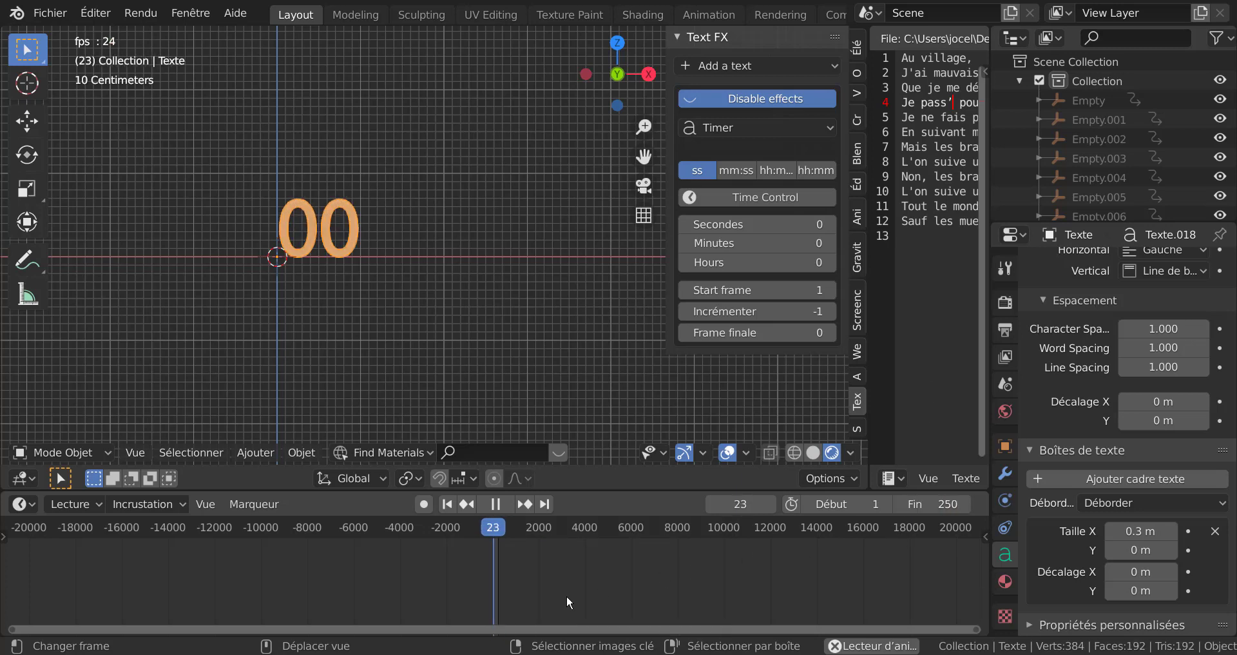
pyautogui.scroll(3, 558, 577)
pyautogui.scroll(10, 559, 582)
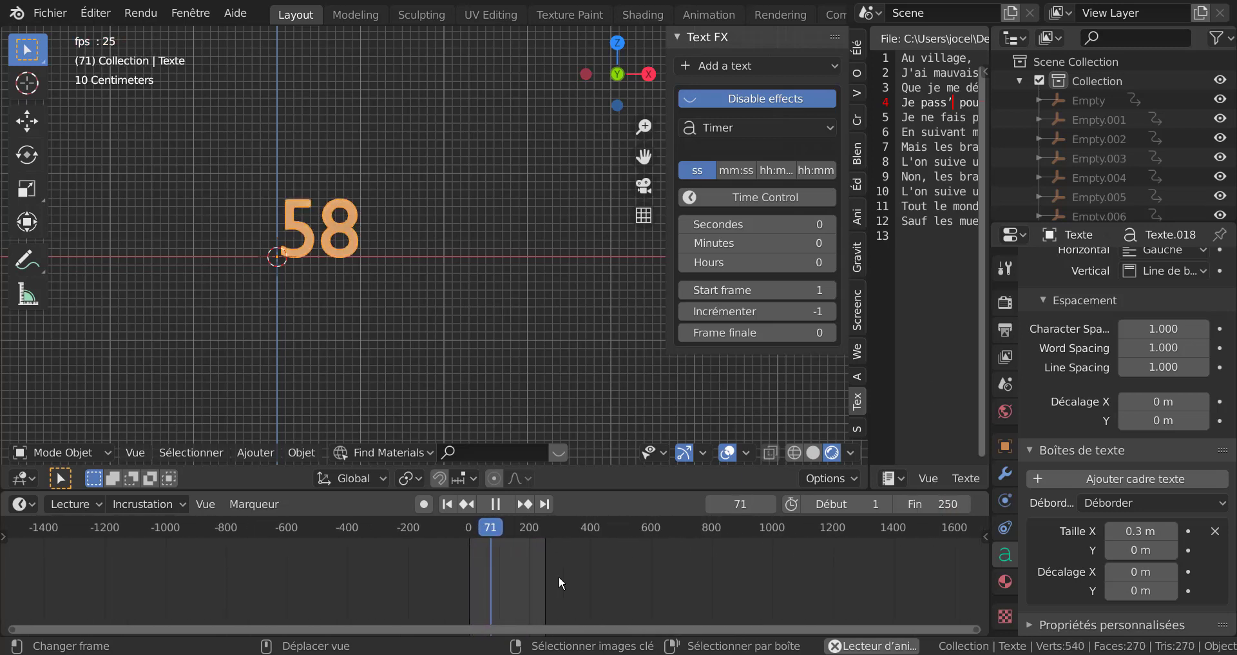
pyautogui.scroll(2, 564, 574)
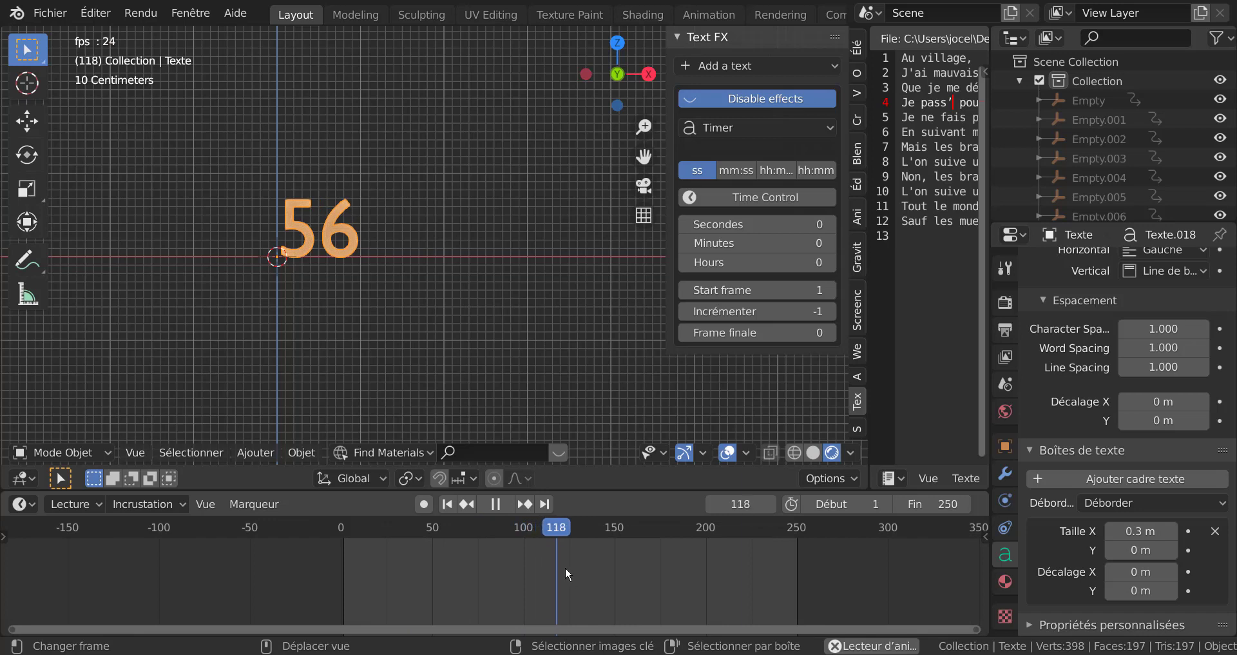
pyautogui.scroll(2, 634, 573)
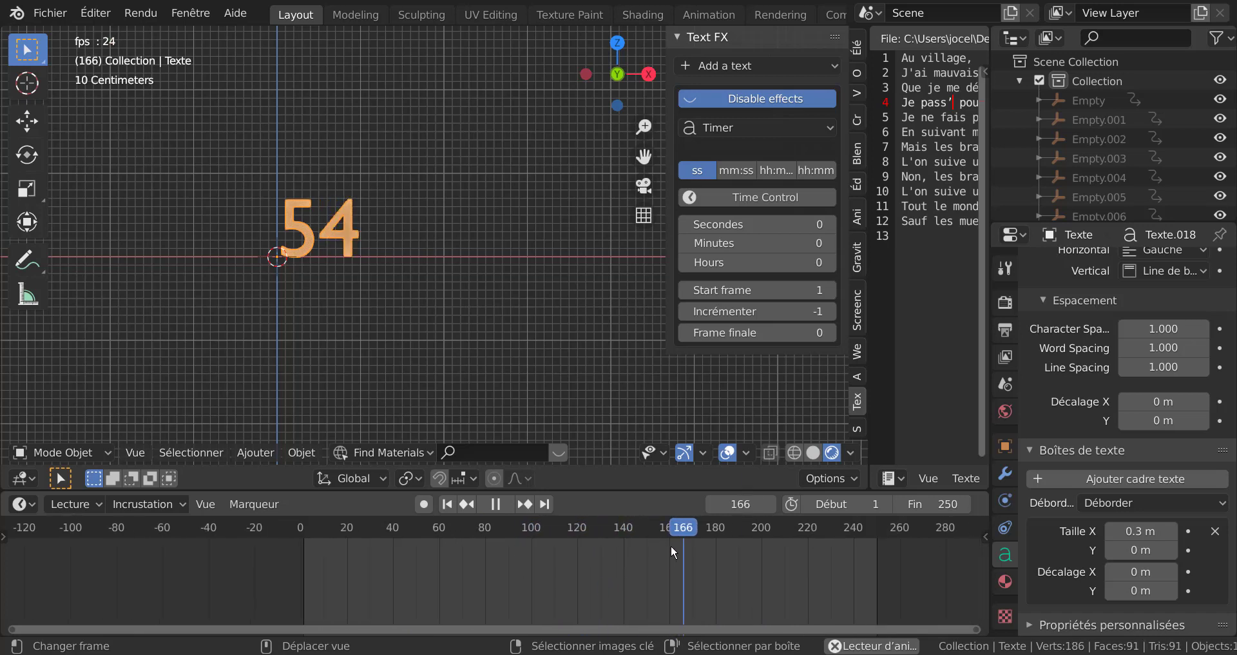
# Set the Timer effect's final frame (Frame finale) to 120 and replay the countdown from the start.
pyautogui.click(757, 333)
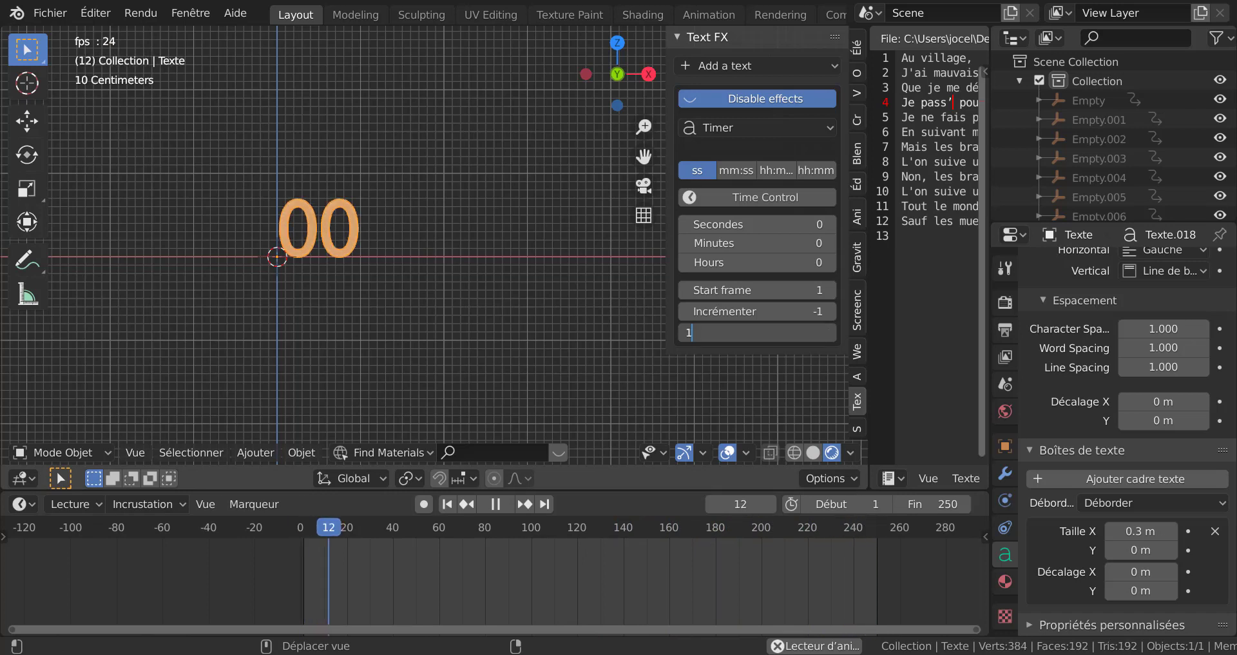
pyautogui.write('120')
pyautogui.press('Return')
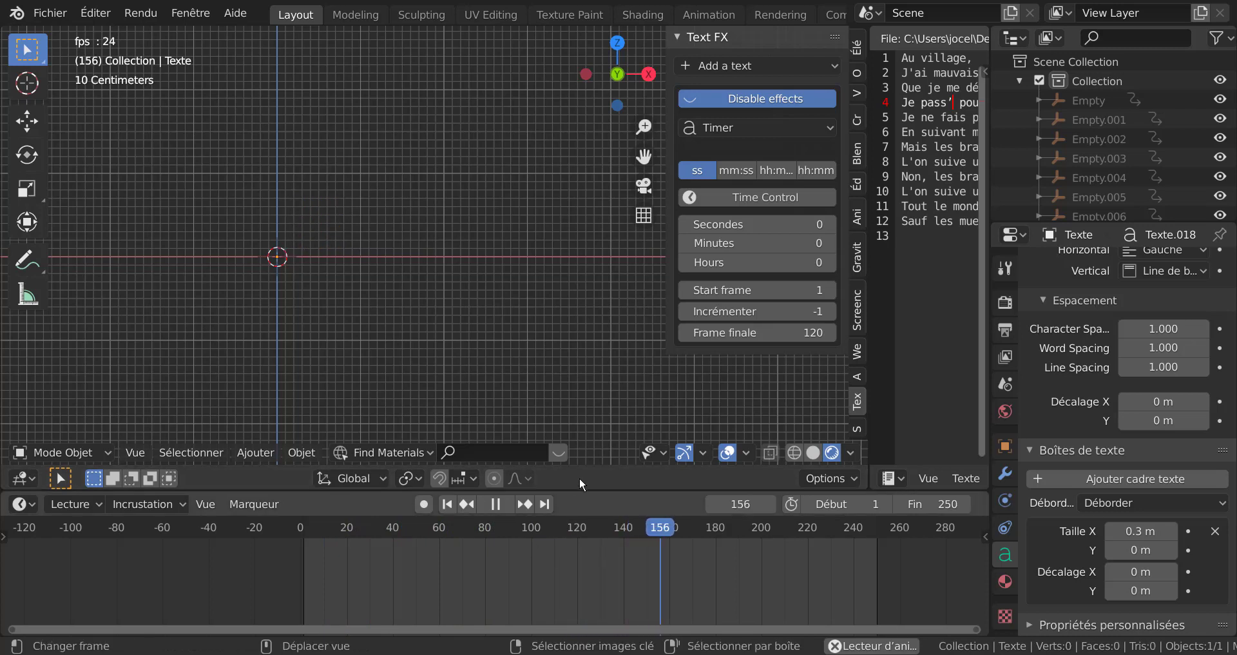
pyautogui.hotkey('shift', 'Left')
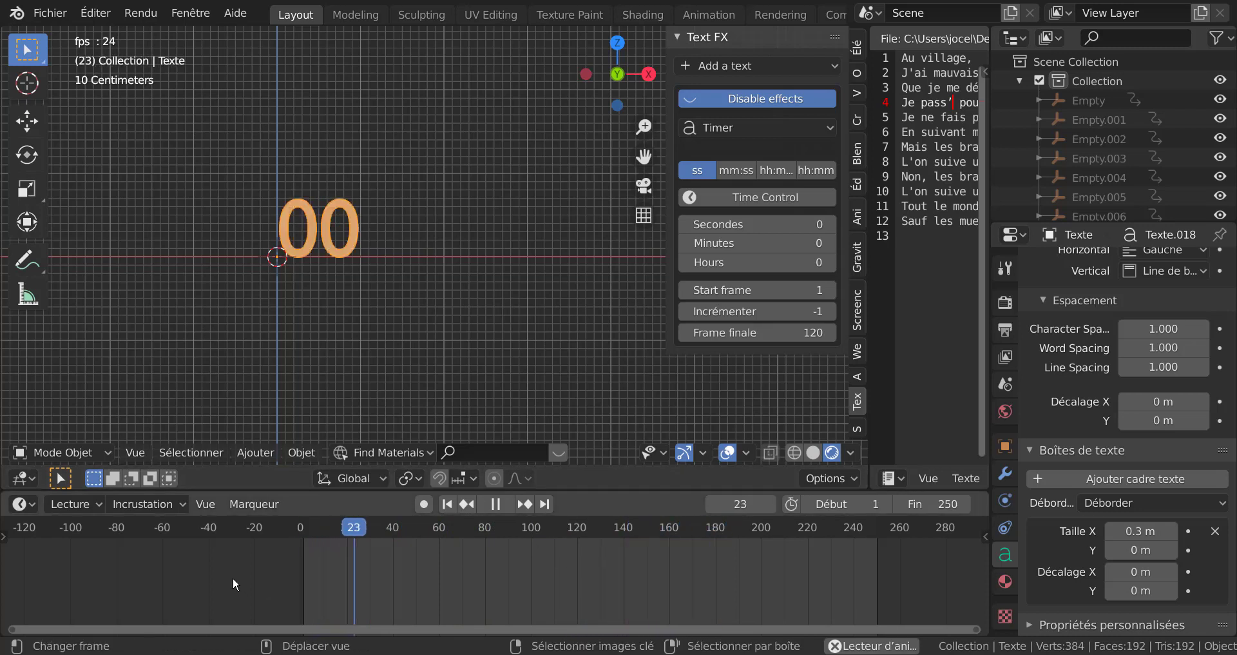
# Set the Timer effect's final frame (Frame finale) to 250.
pyautogui.click(748, 333)
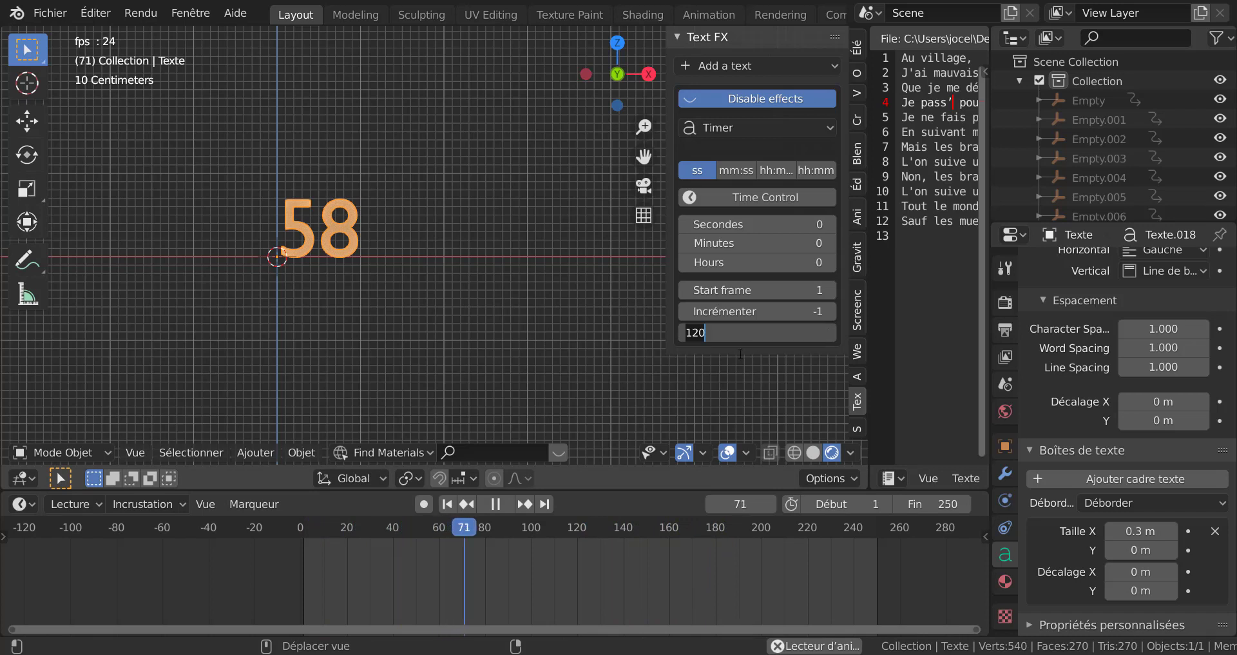
pyautogui.write('250')
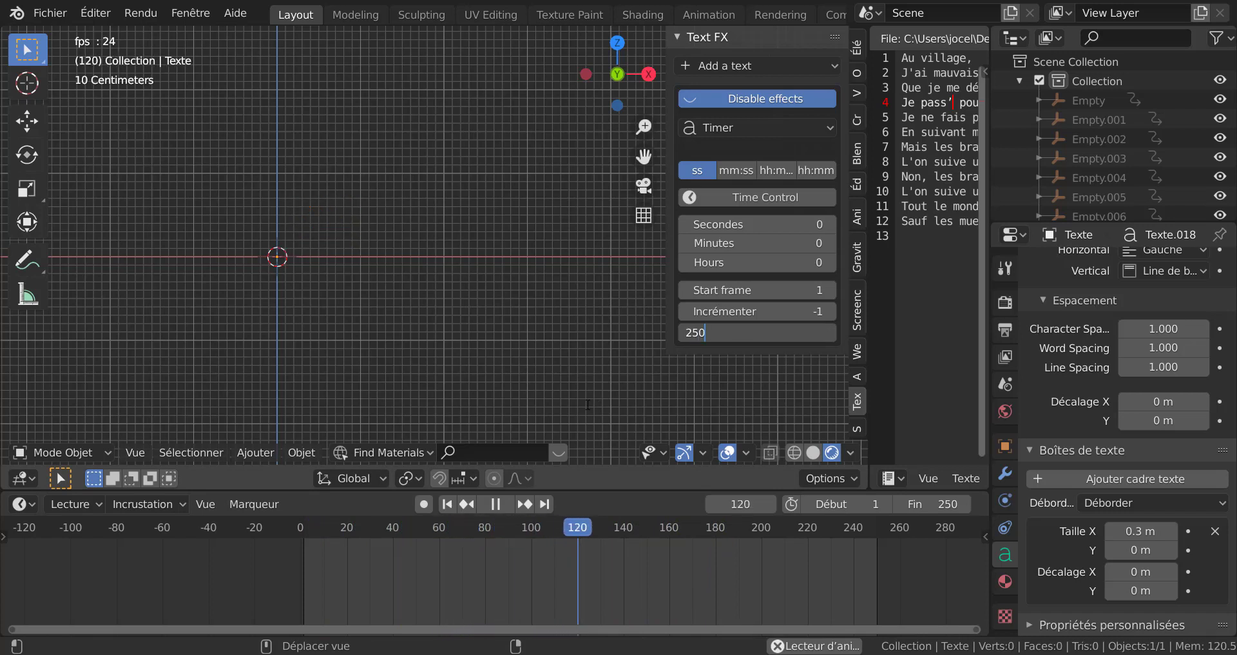
pyautogui.press('Return')
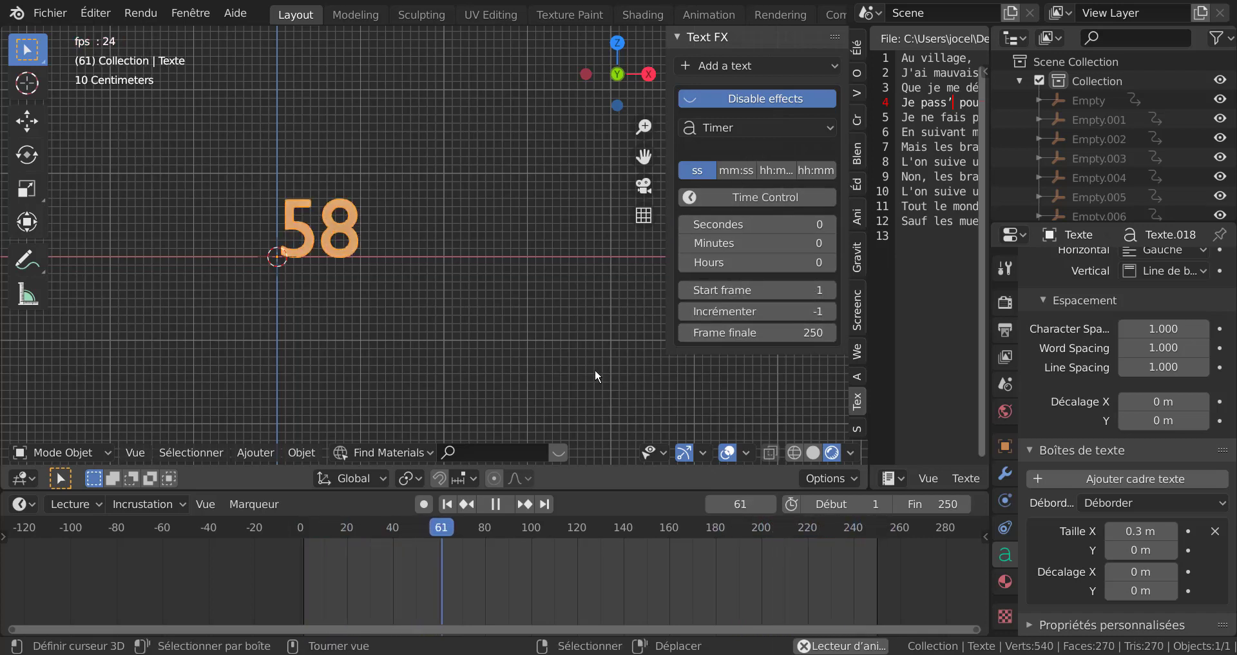
# Switch the text object's effect to Read Lines and use bras.txt as its source text.
pyautogui.click(752, 124)
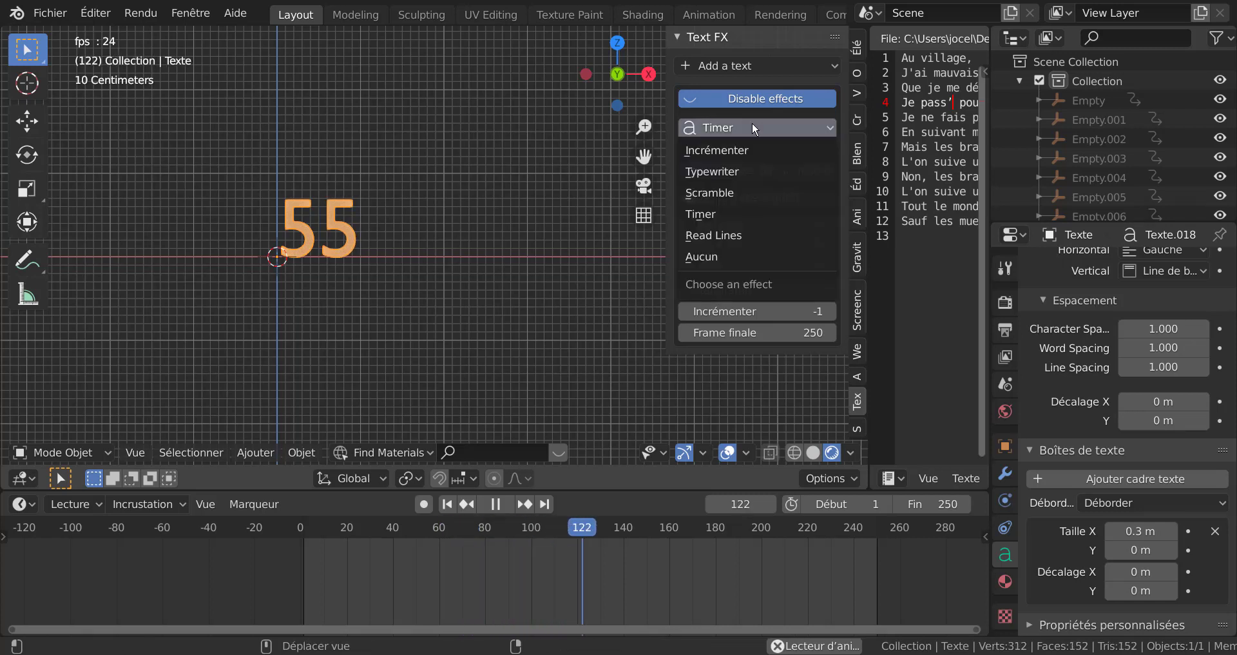
pyautogui.click(737, 236)
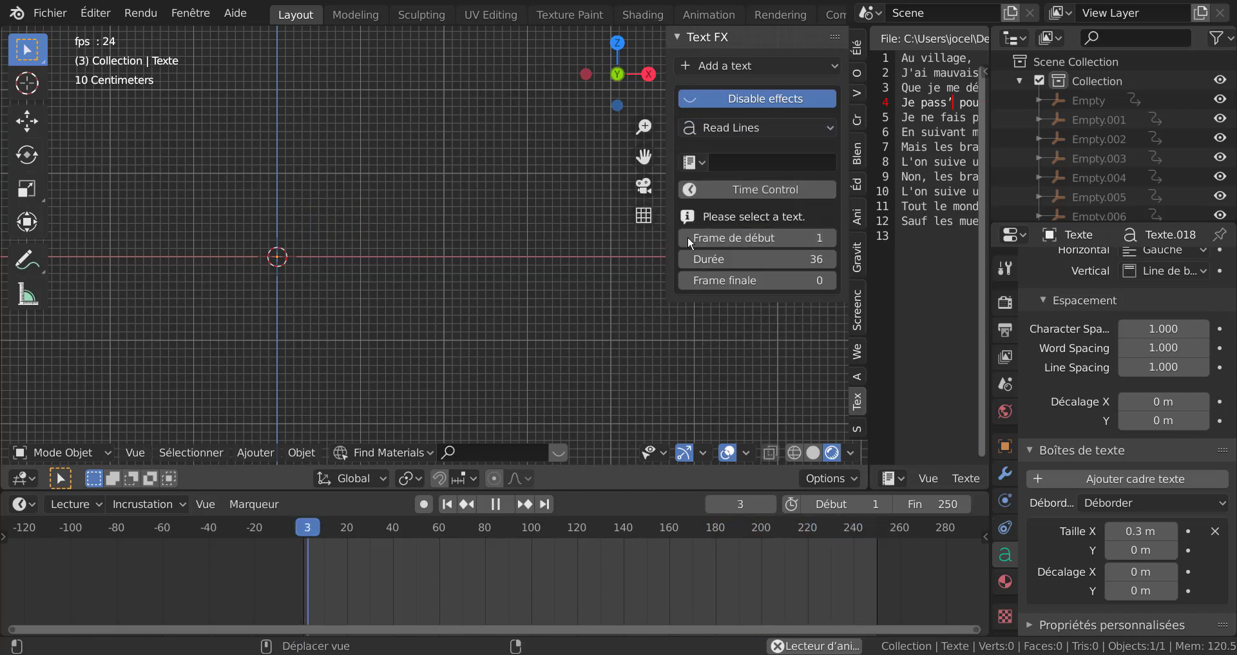
pyautogui.click(694, 162)
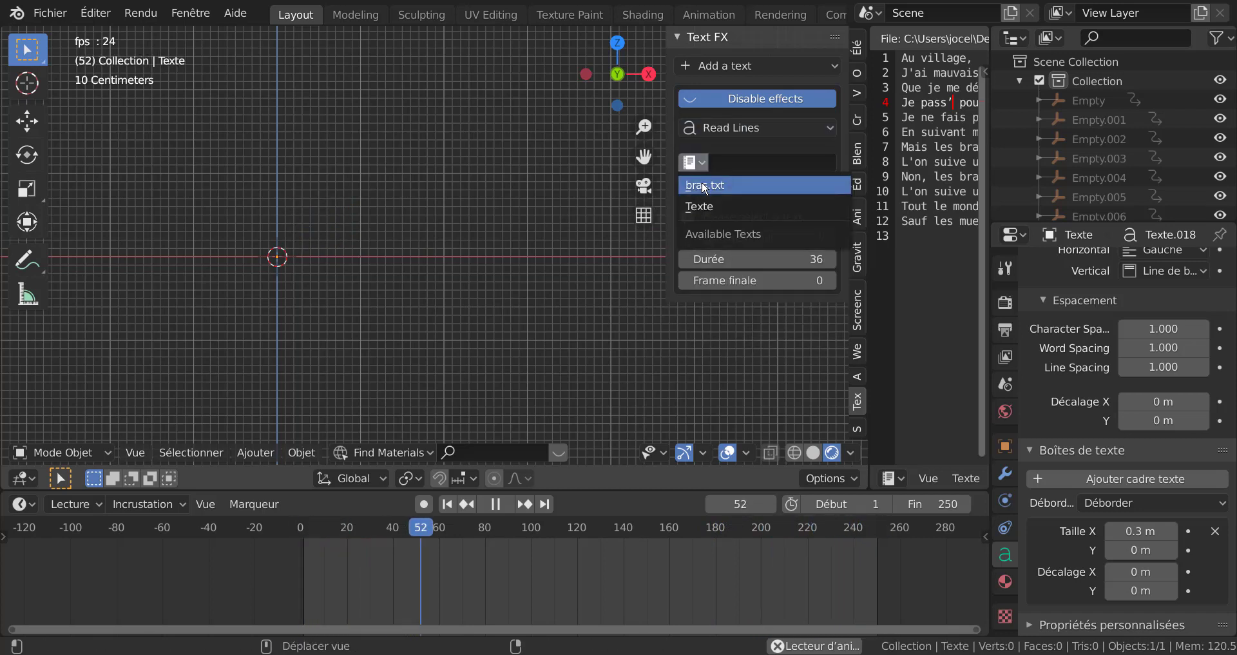
pyautogui.click(706, 185)
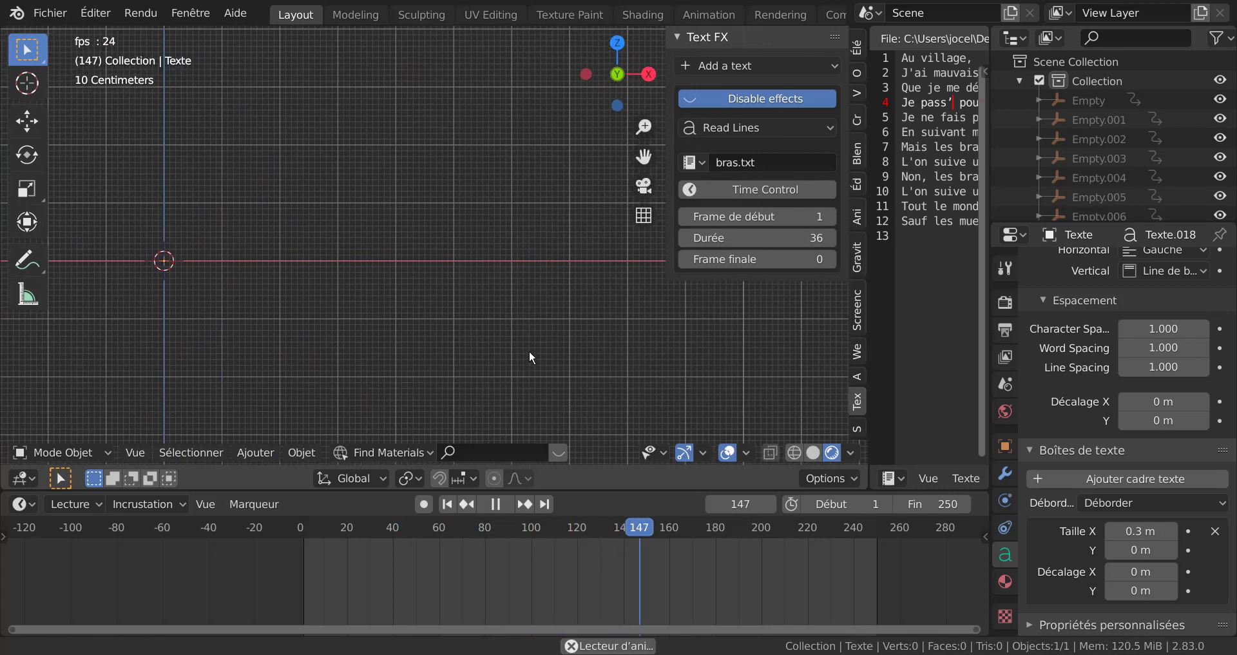
# Widen the text editor, reset the text box's X size (Taille X) to 0 m, and narrow the Text FX sidebar.
pyautogui.moveTo(870, 301); pyautogui.dragTo(728, 301)
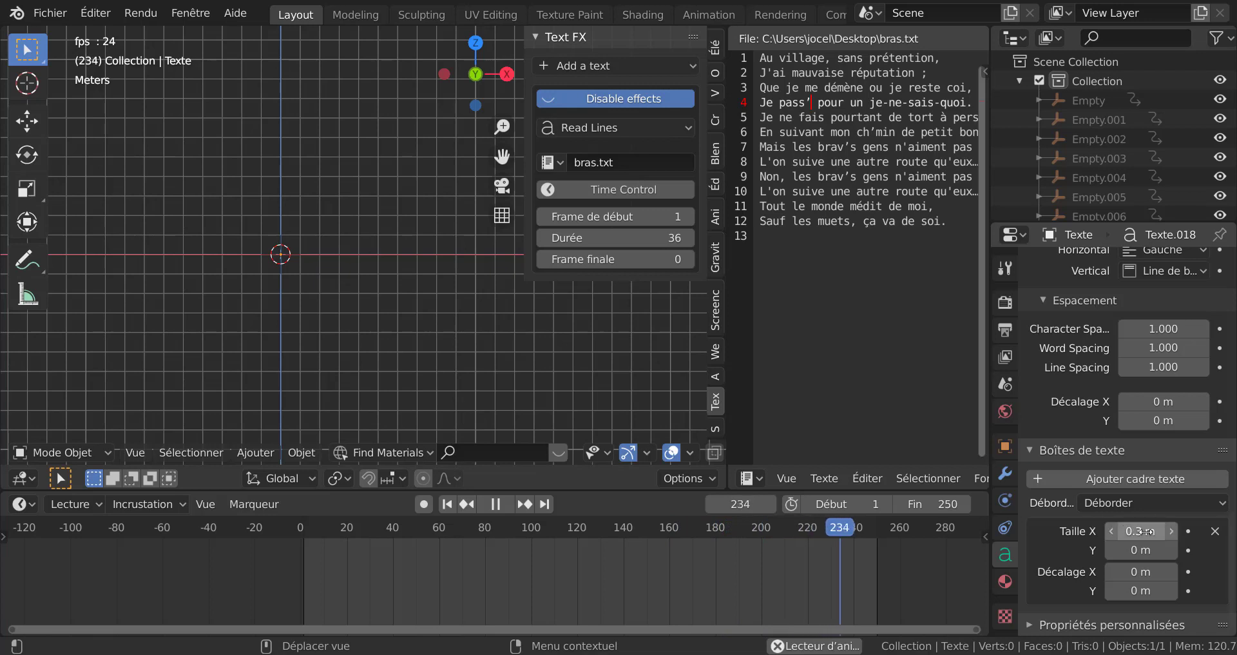
pyautogui.moveTo(1146, 532); pyautogui.dragTo(1115, 532)
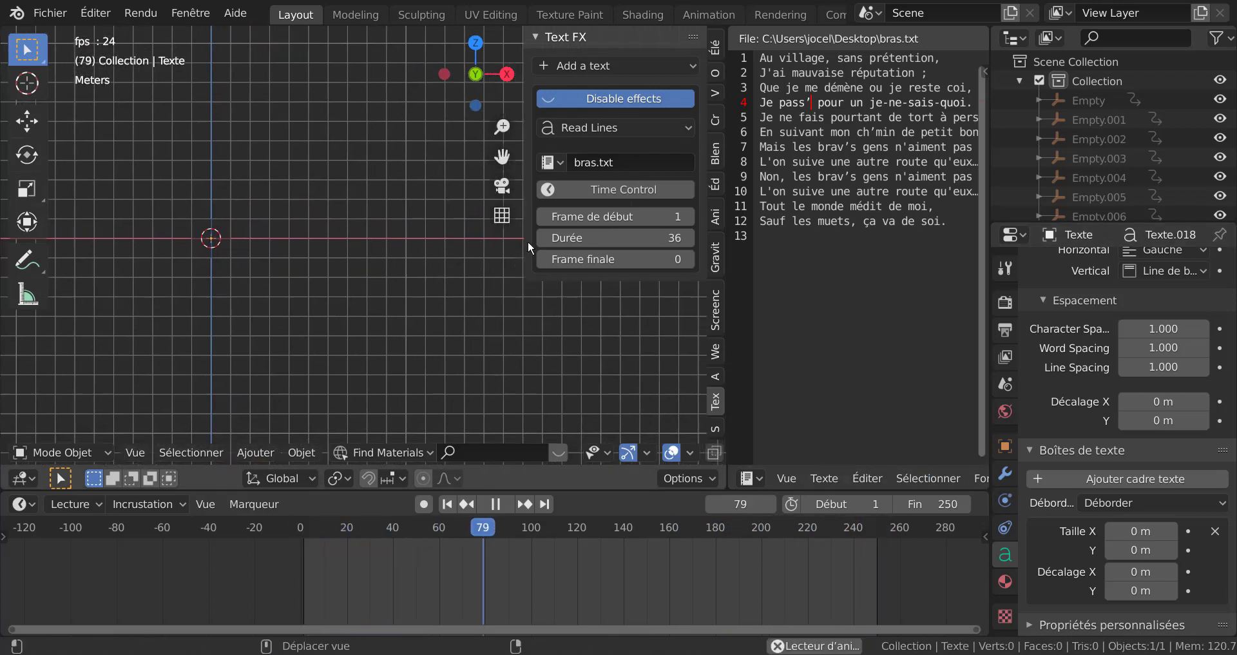
pyautogui.moveTo(526, 242); pyautogui.dragTo(616, 243)
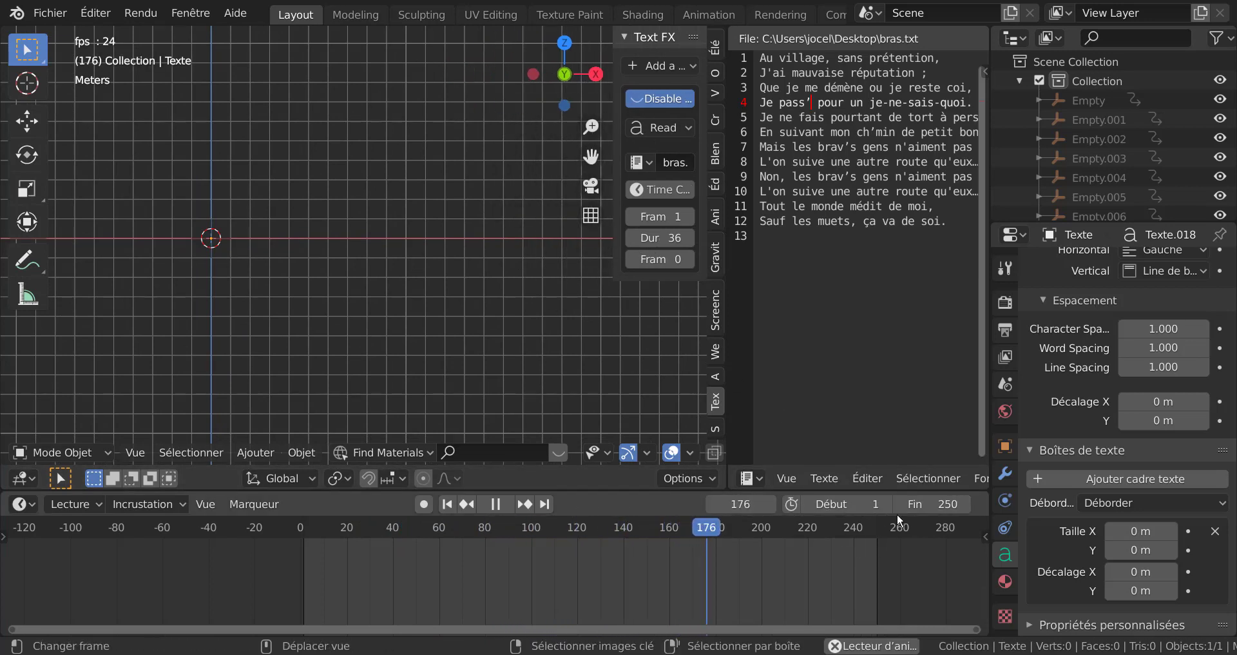
# Set the scene's end frame to 1000.
pyautogui.click(915, 504)
pyautogui.write('1000')
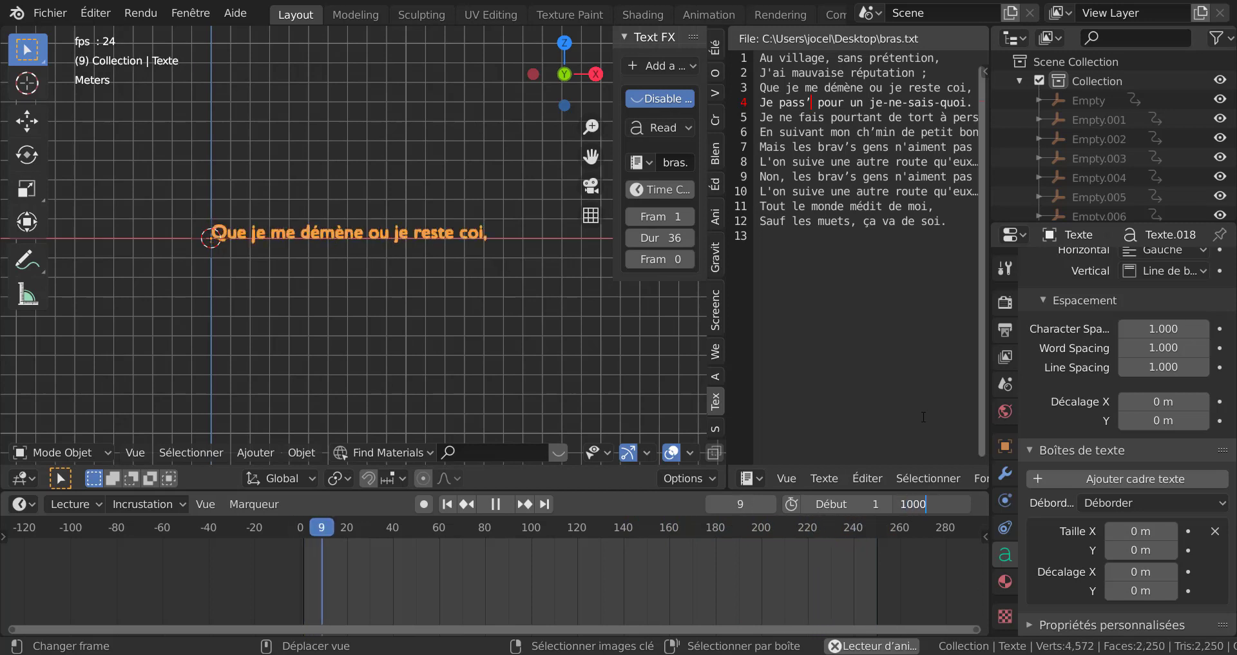
pyautogui.press('Return')
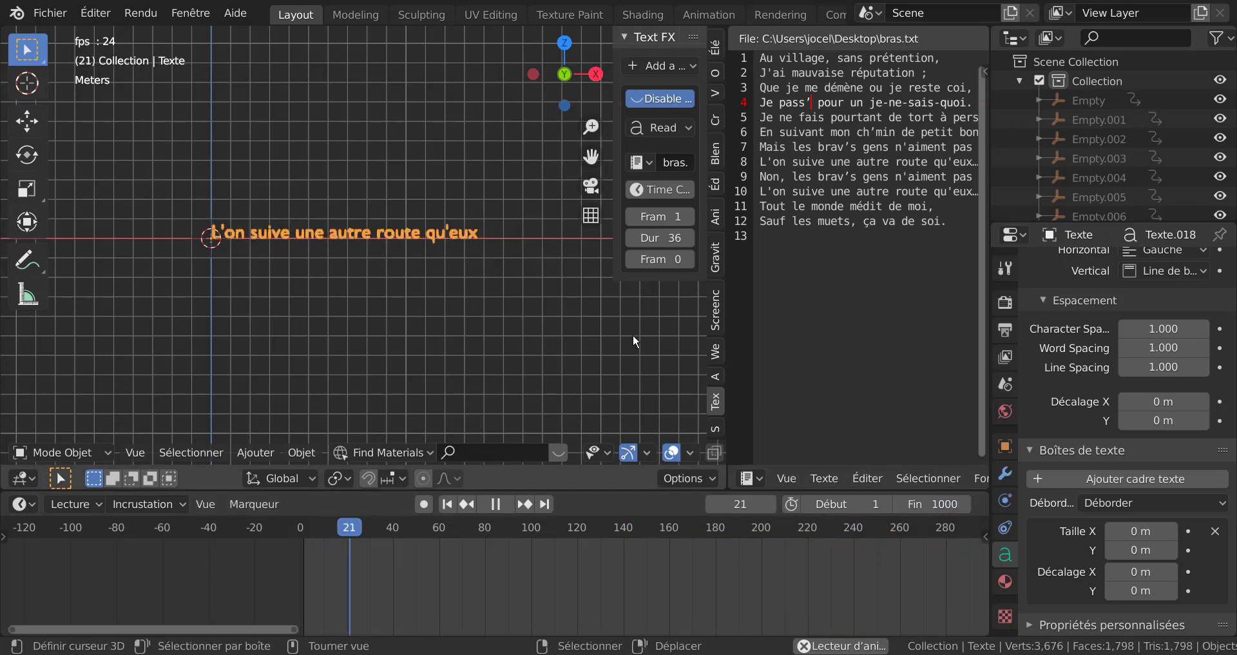
# Set the Read Lines effect's duration (Durée) to 1000 frames.
pyautogui.click(658, 238)
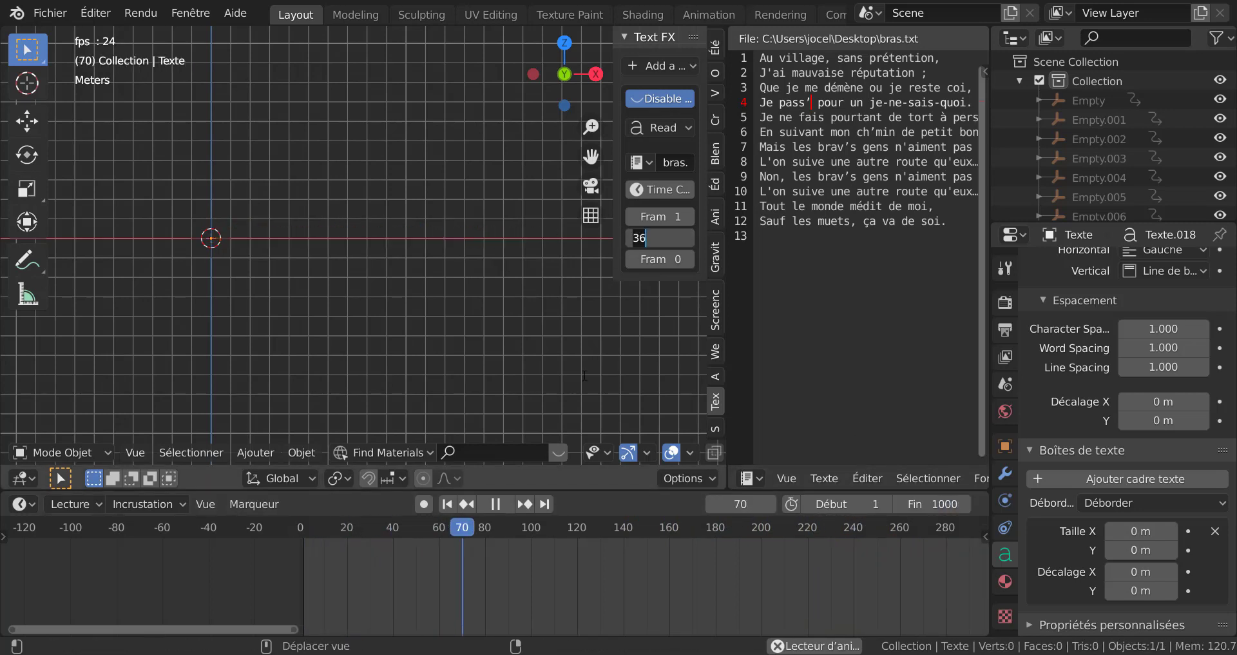
pyautogui.write('1000')
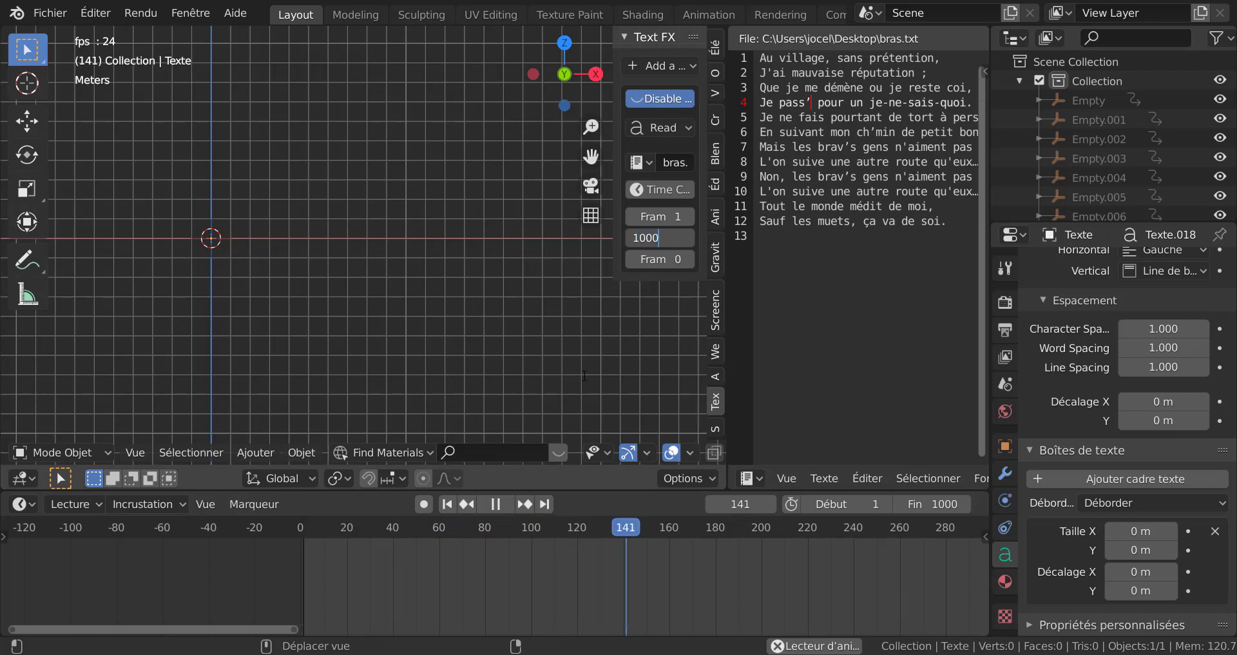
pyautogui.press('Return')
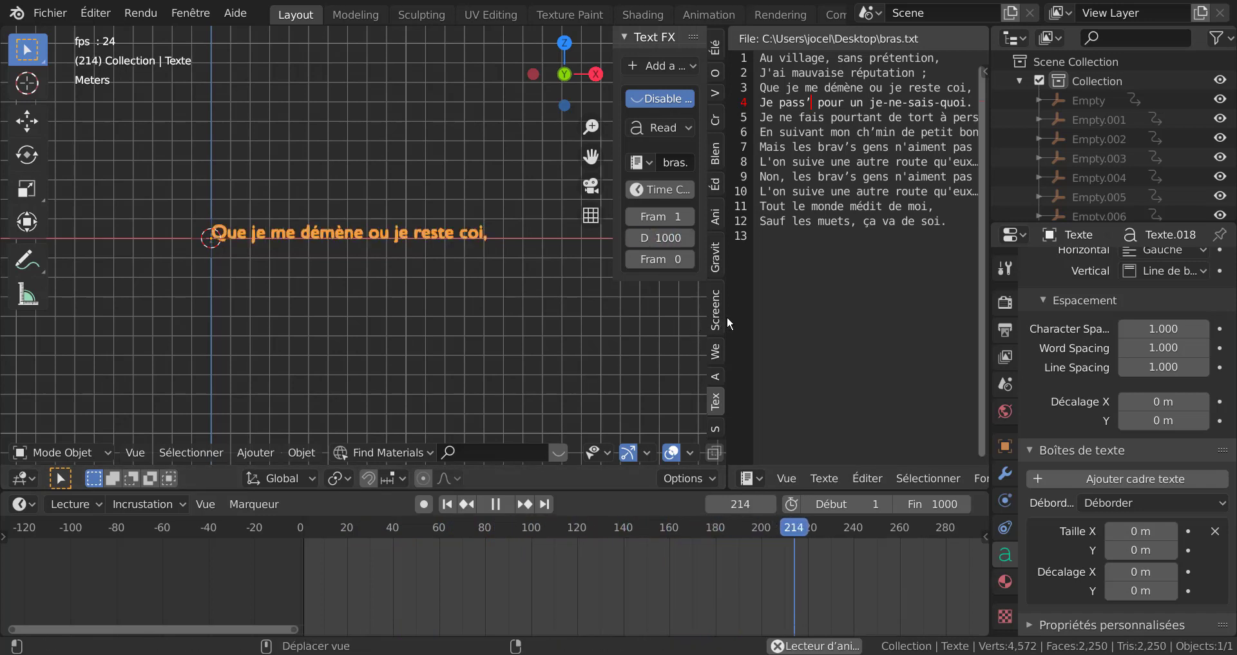
# Enlarge the 3D viewport at the expense of the text editor and widen the Text FX sidebar.
pyautogui.moveTo(727, 316); pyautogui.dragTo(921, 313)
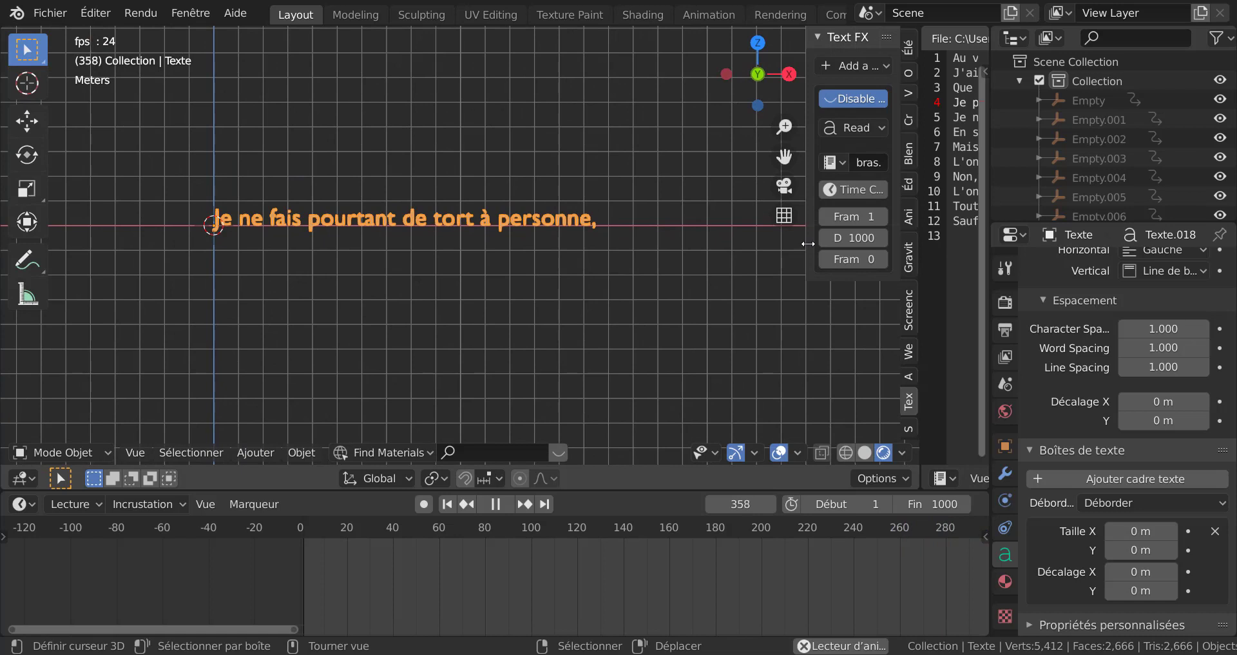
pyautogui.moveTo(808, 244); pyautogui.dragTo(651, 259)
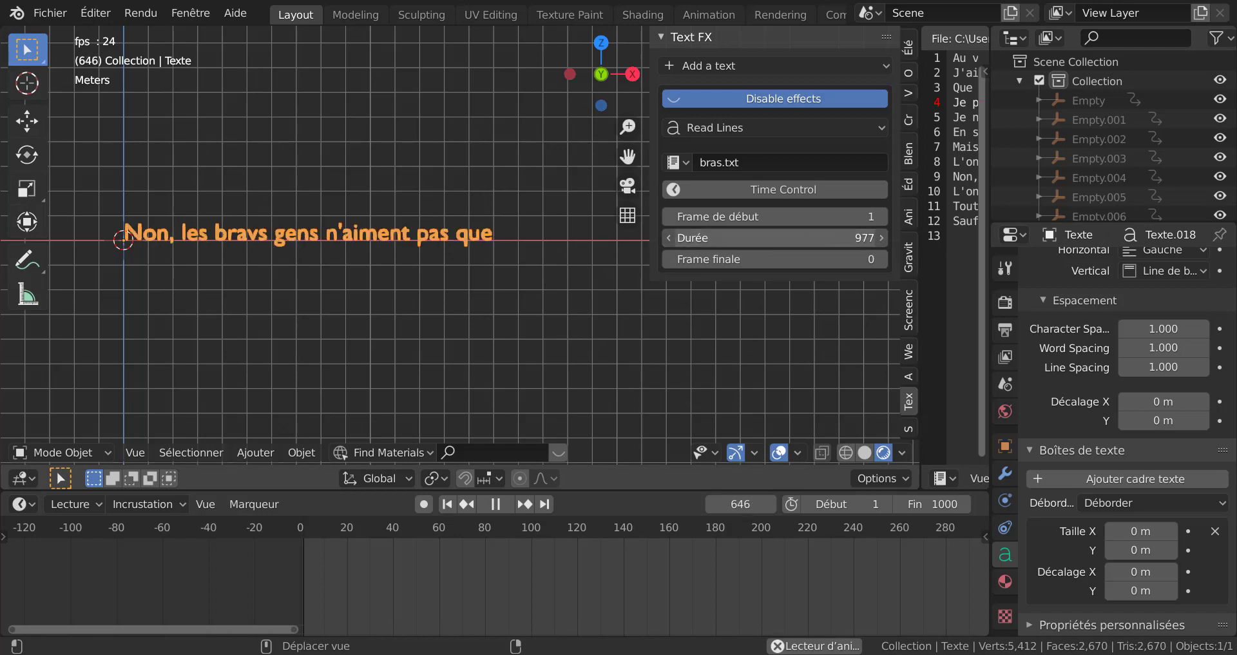
# Reduce the Read Lines effect's duration (Durée) to 746 frames.
pyautogui.moveTo(775, 238); pyautogui.dragTo(602, 238)
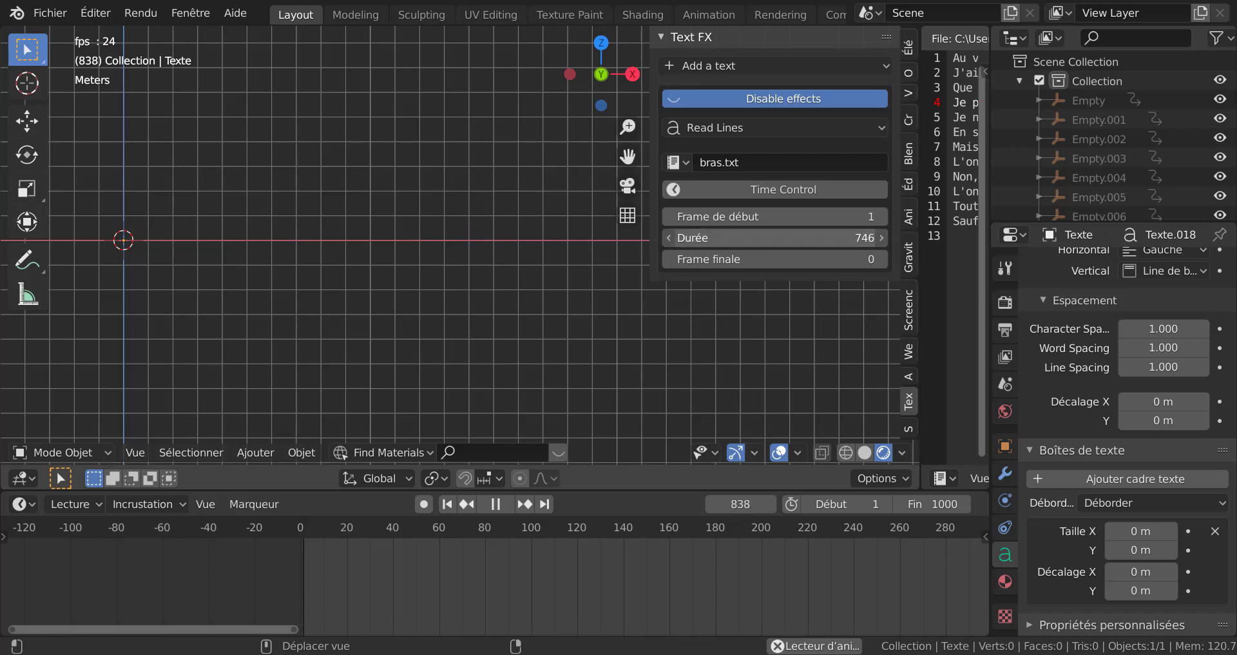
pyautogui.click(821, 237)
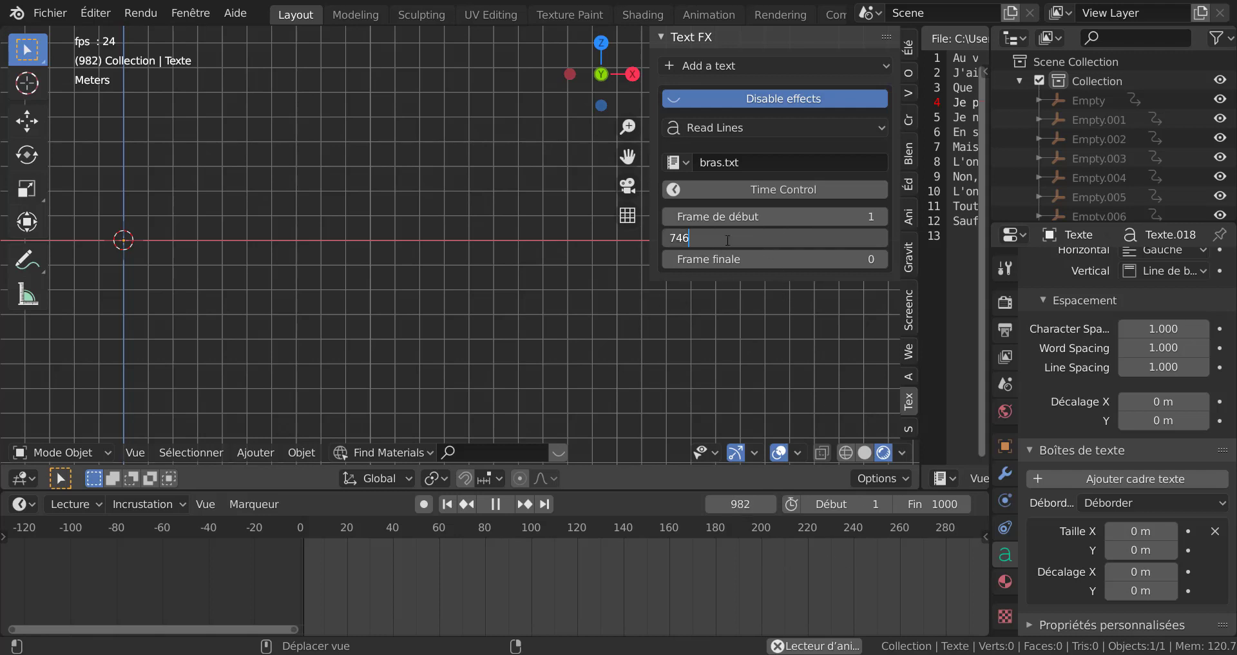
pyautogui.press('Return')
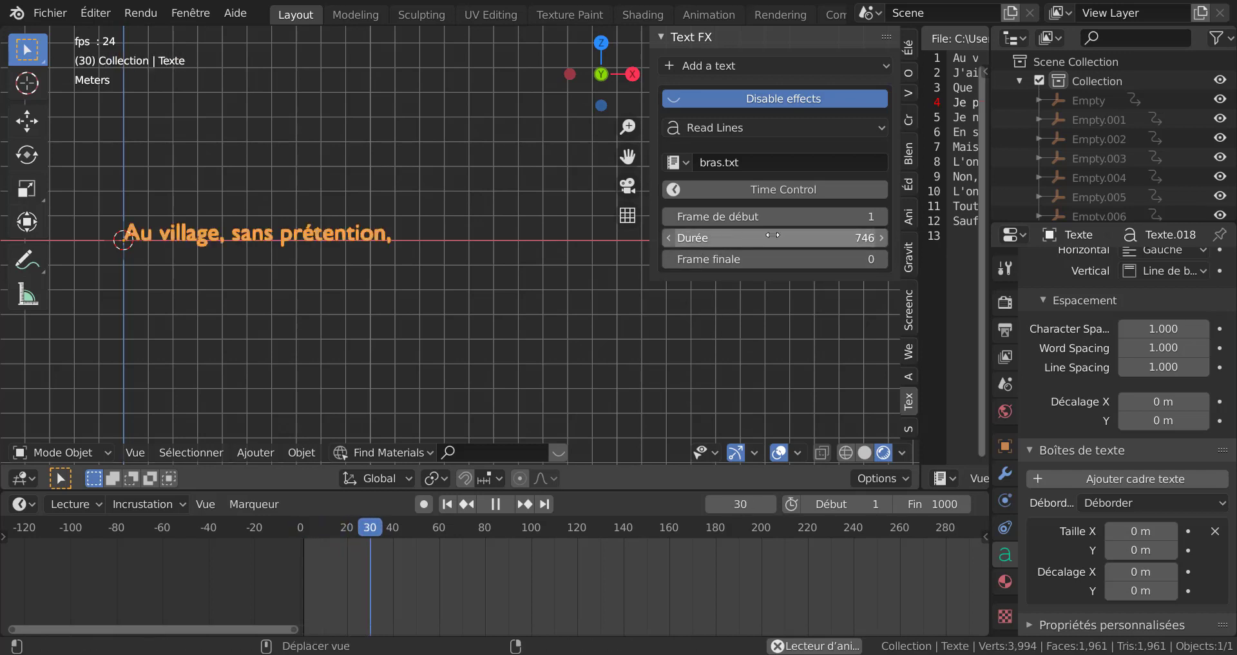
# Set the Read Lines effect's duration (Durée) to 200 frames and replay the lines from the start of the timeline.
pyautogui.click(773, 237)
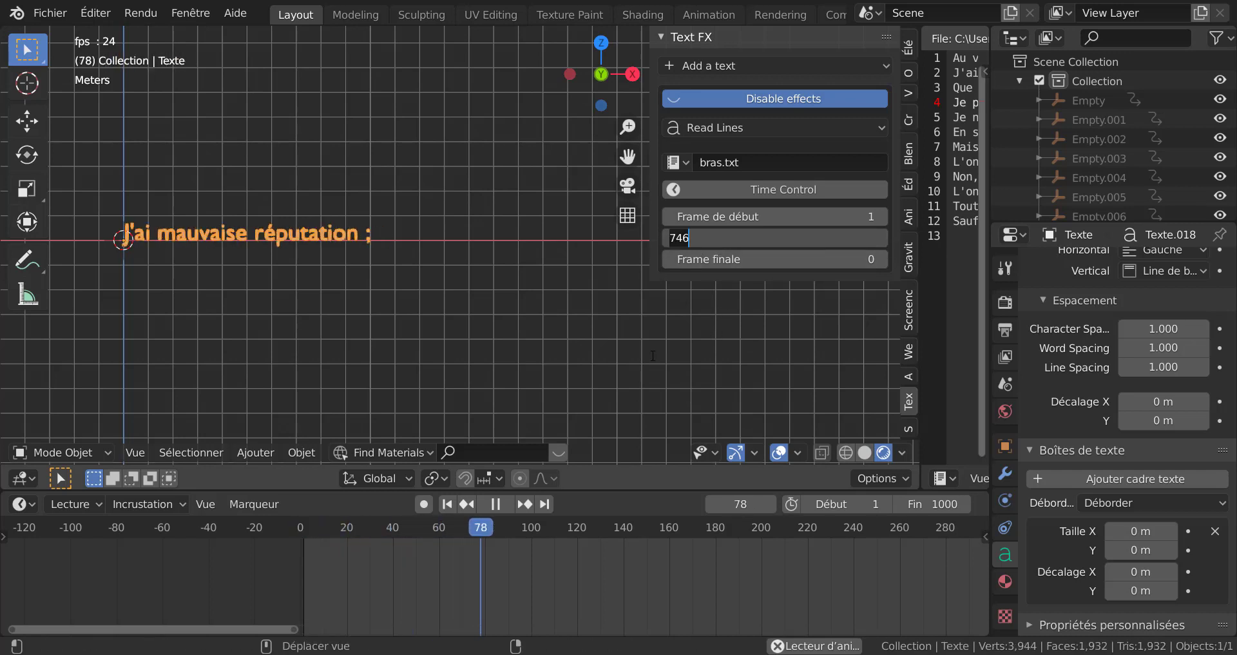
pyautogui.write('00')
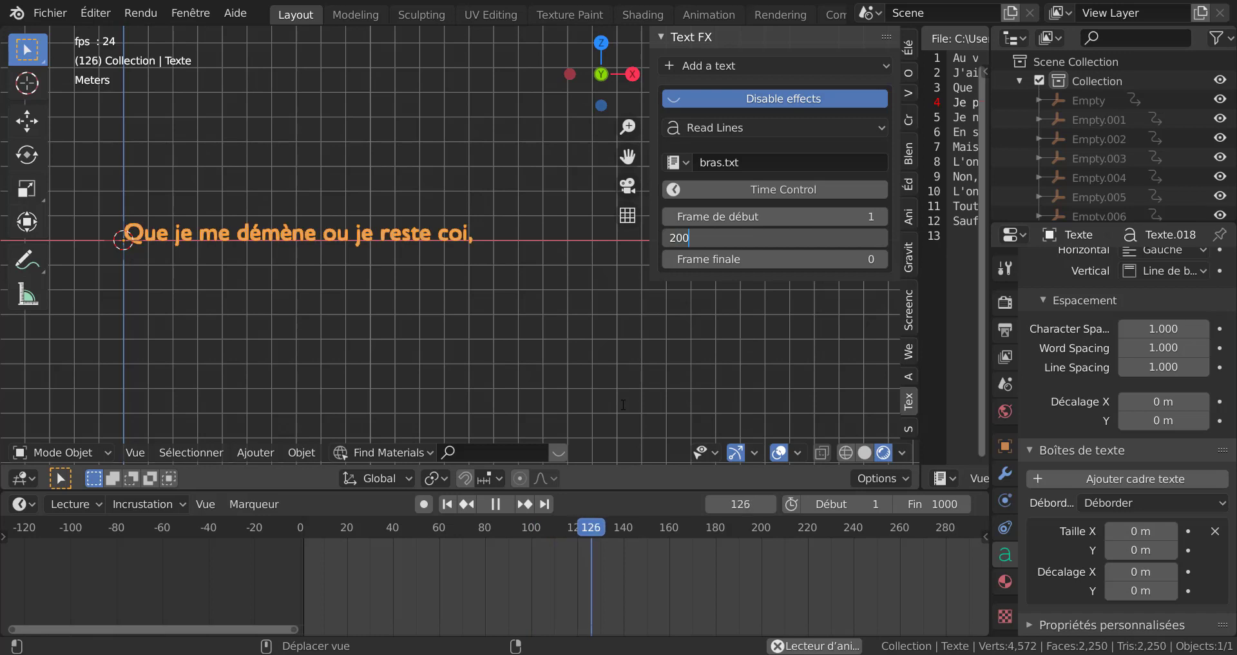
pyautogui.press('Return')
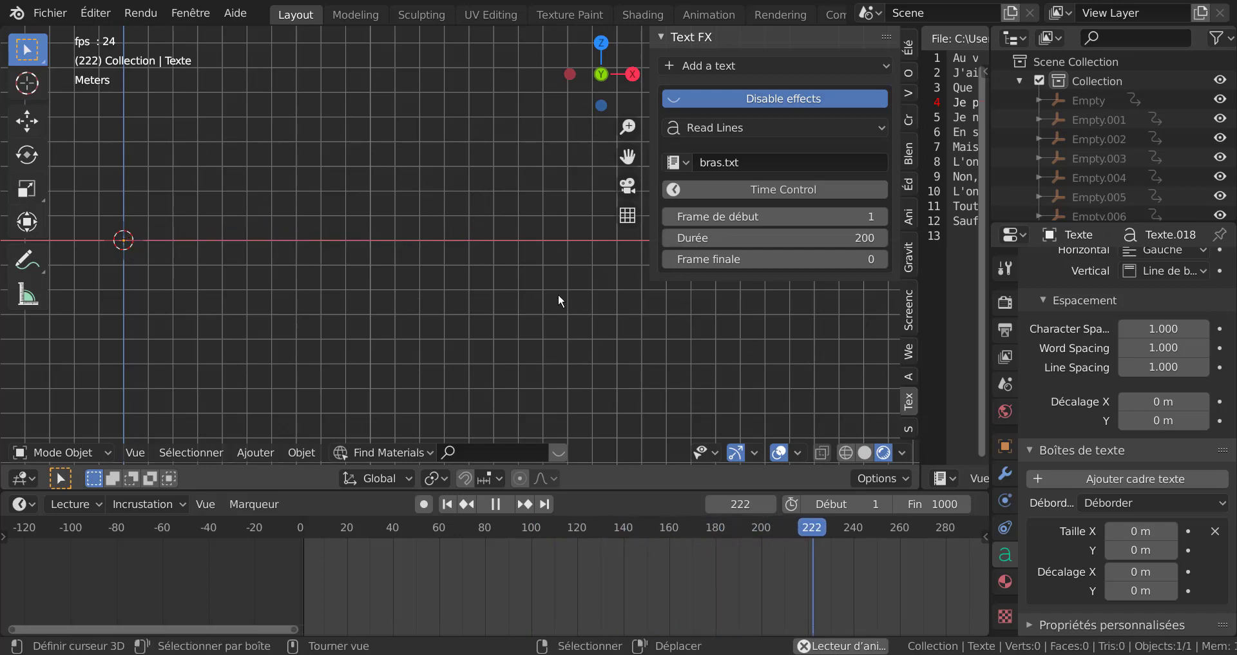
pyautogui.hotkey('shift', 'Left')
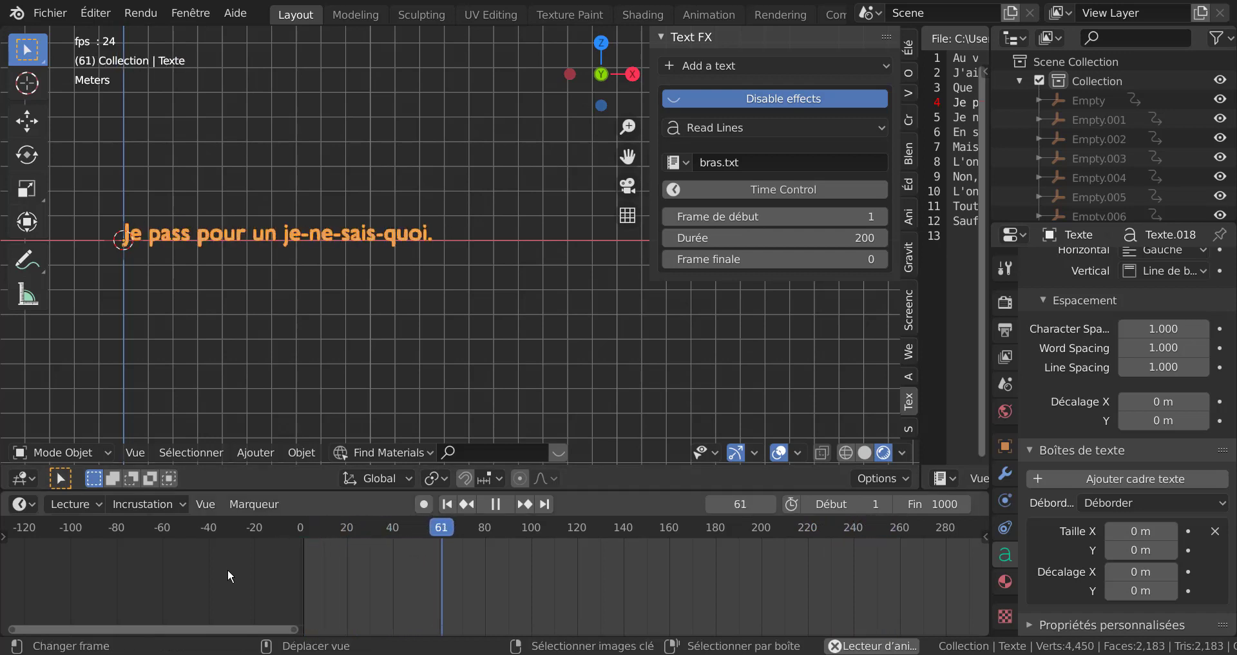
# Set the timeline's end frame (Fin) to 300.
pyautogui.click(945, 504)
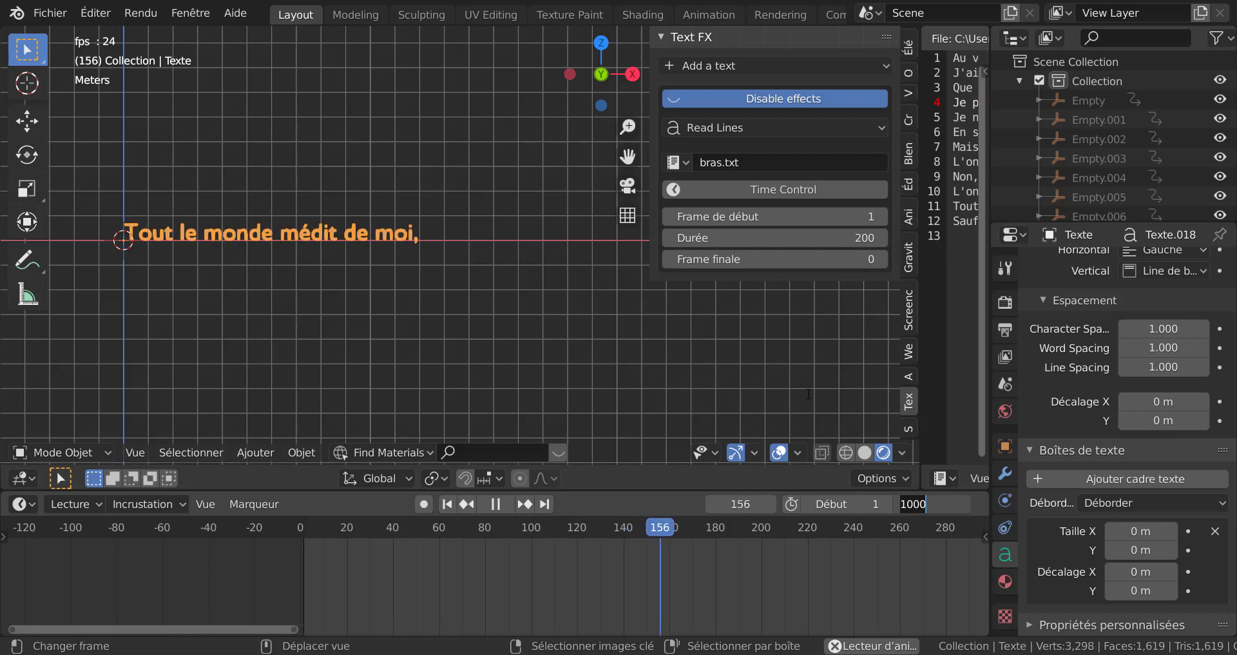
pyautogui.write('300')
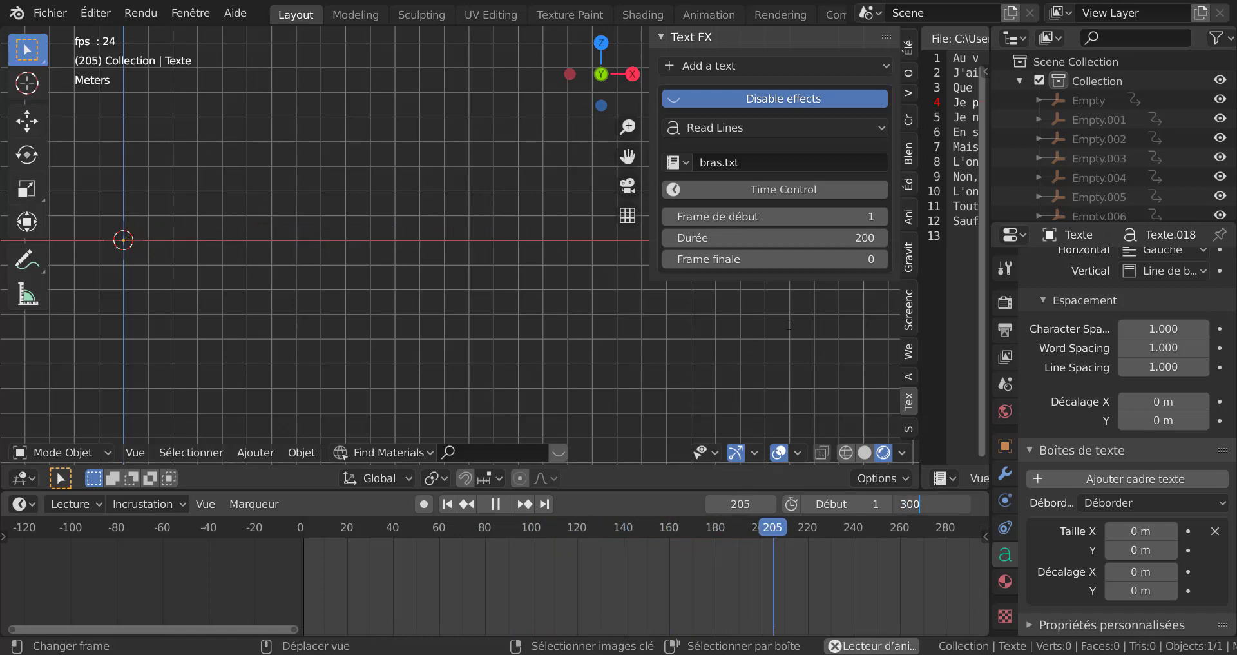
pyautogui.press('Return')
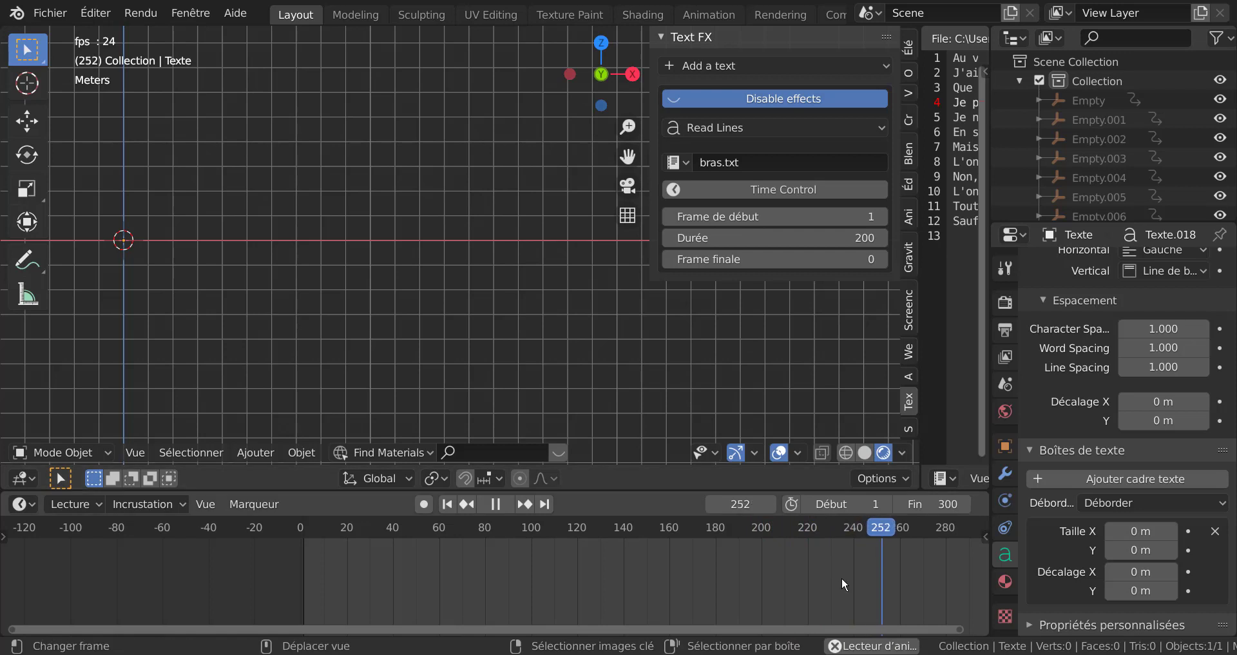
pyautogui.scroll(-3, 842, 578)
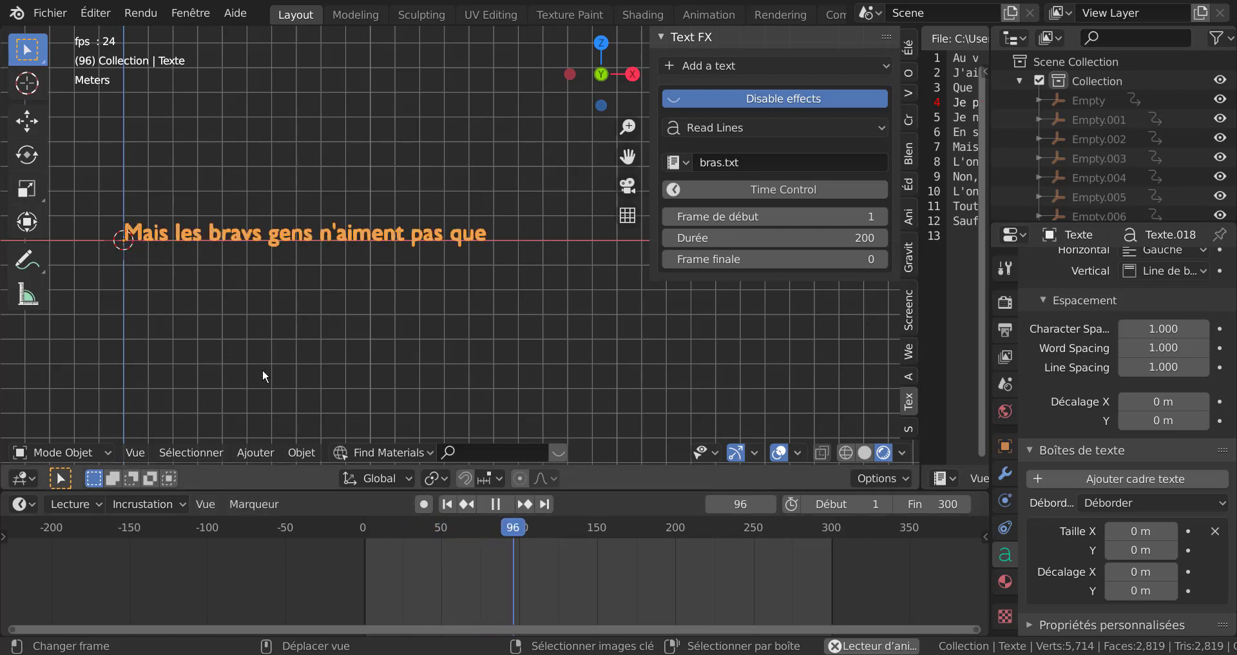
# Pause and resume the animation playback to examine the last lines of the text one by one.
pyautogui.click(497, 505)
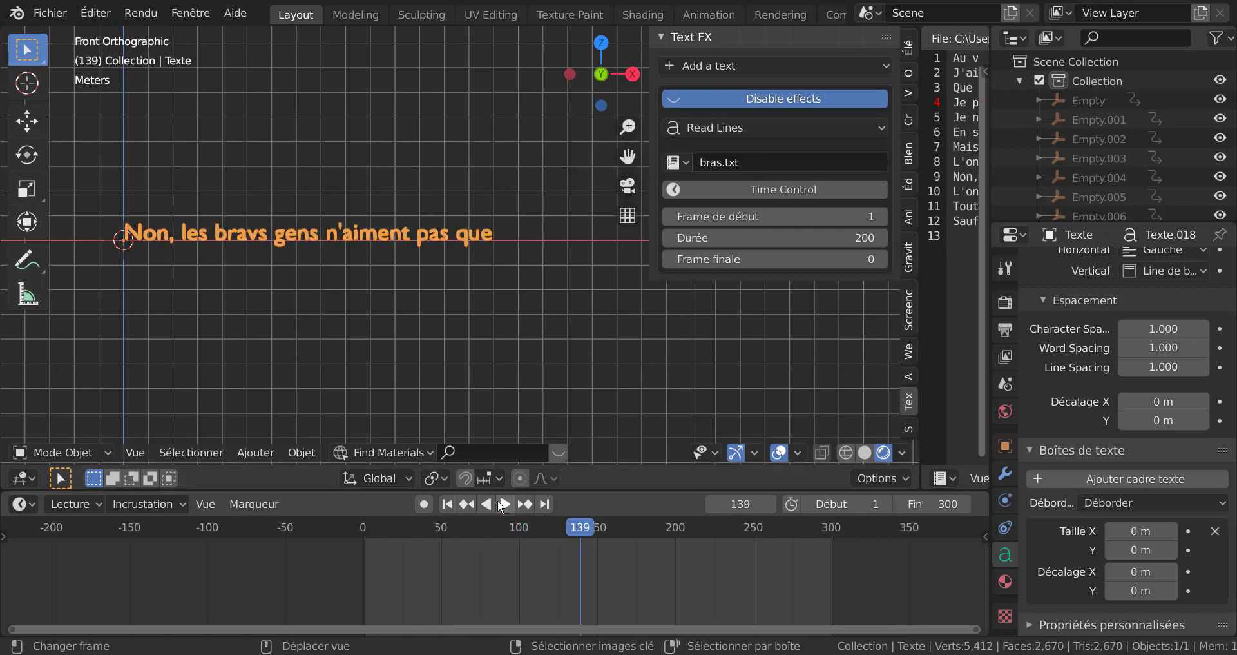
pyautogui.click(506, 504)
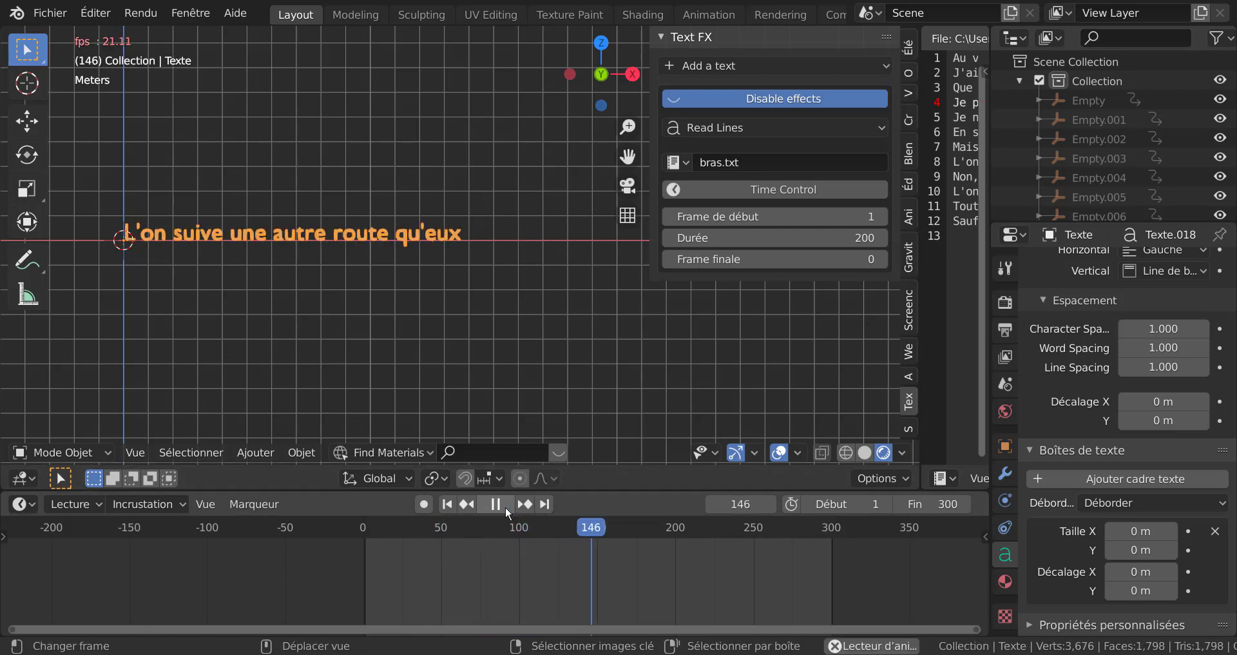
pyautogui.click(505, 504)
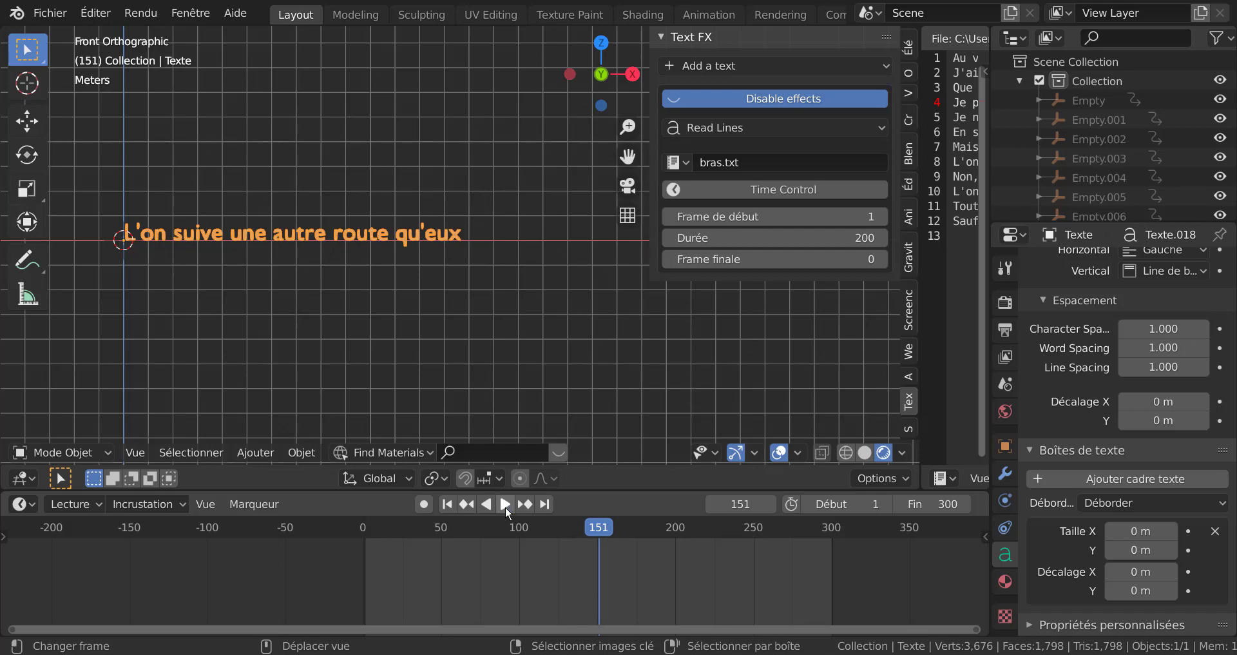
pyautogui.click(505, 504)
pyautogui.click(505, 504)
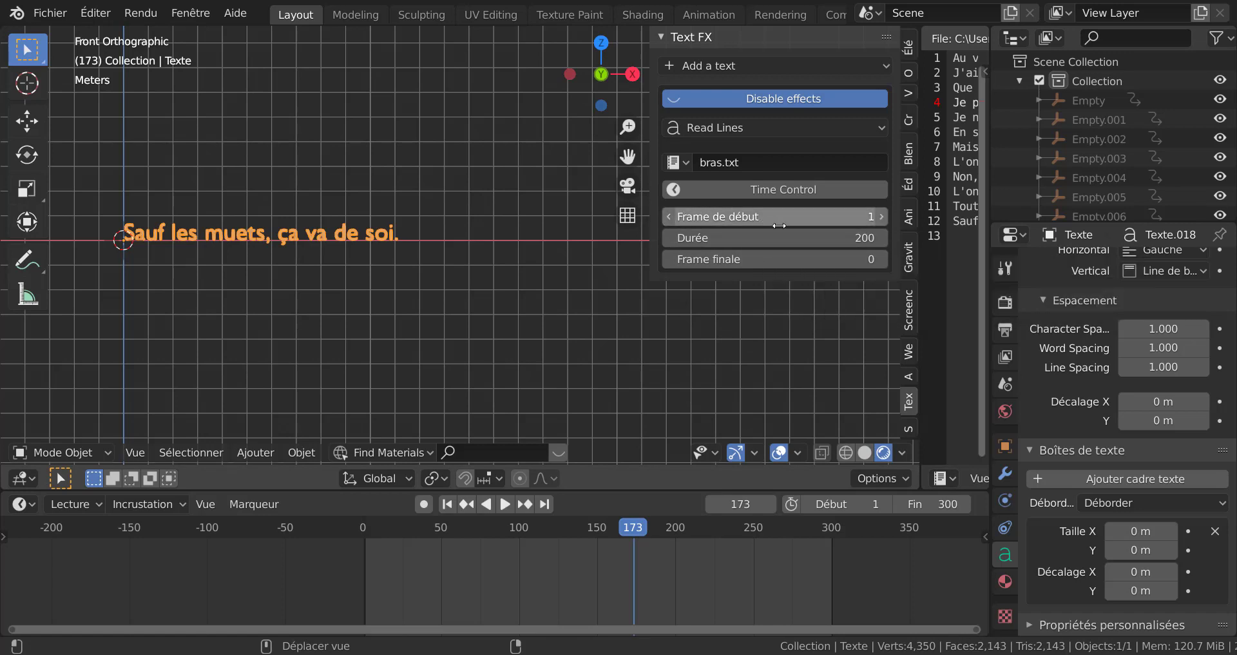
# Set the Read Lines effect's duration (Durée) to 427 frames and replay the animation from frame 0.
pyautogui.moveTo(809, 240); pyautogui.dragTo(934, 241)
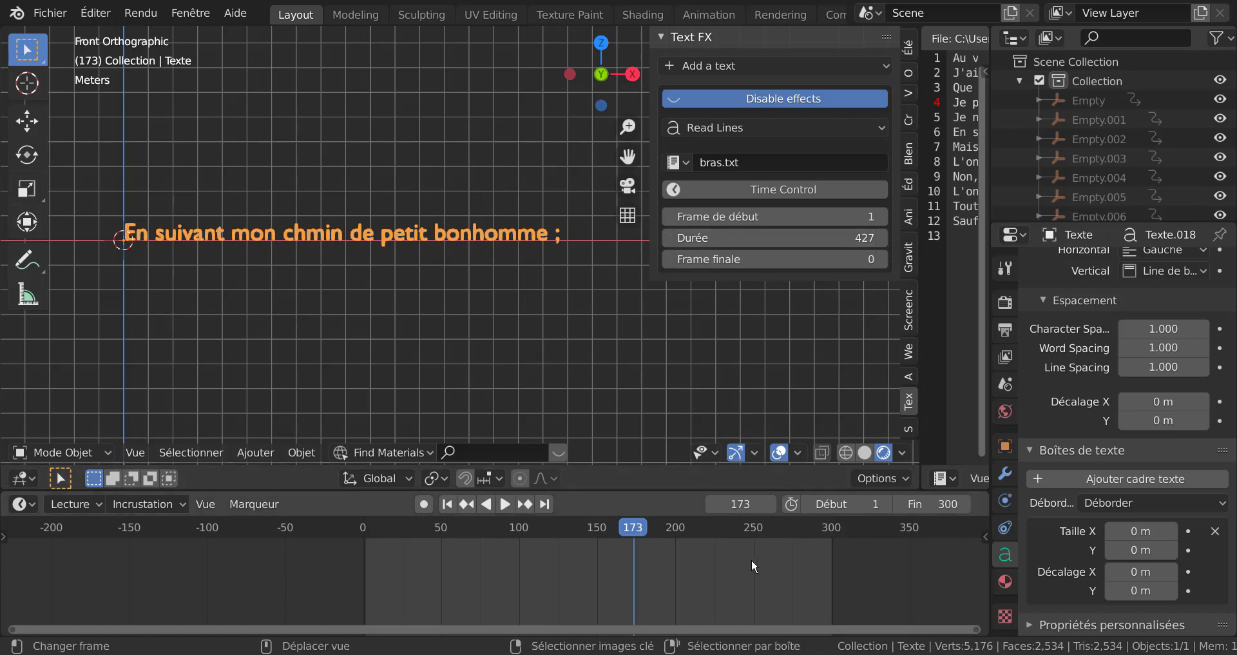
pyautogui.moveTo(635, 528); pyautogui.dragTo(363, 527)
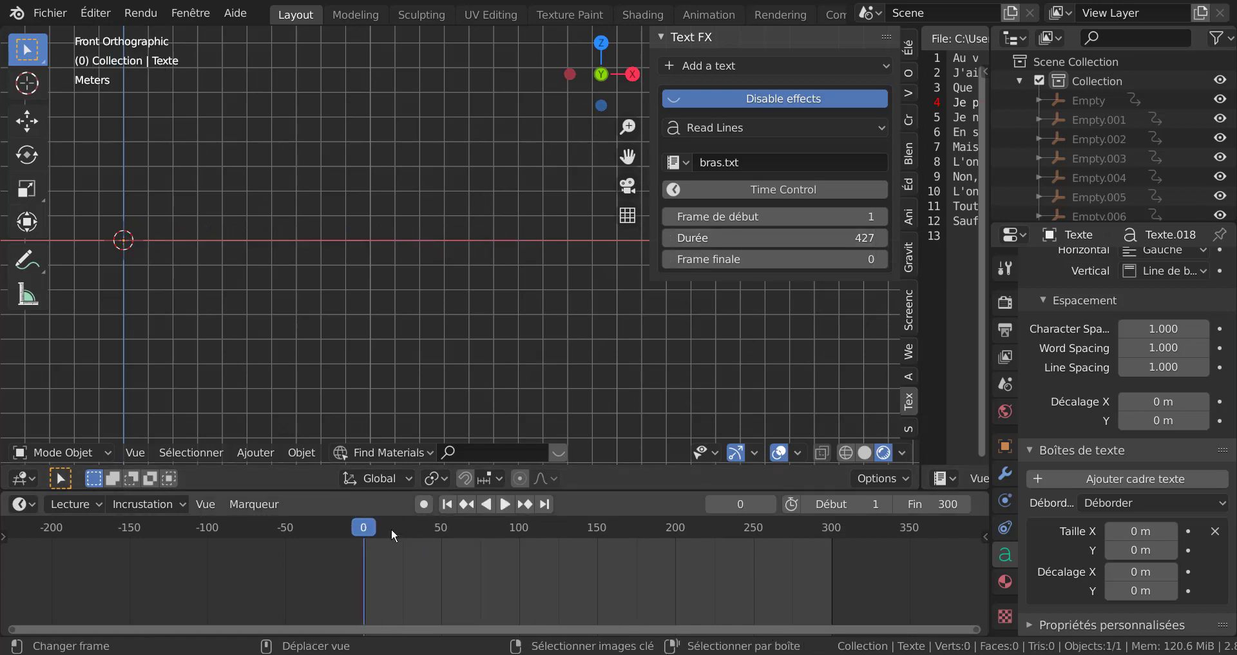
pyautogui.click(507, 504)
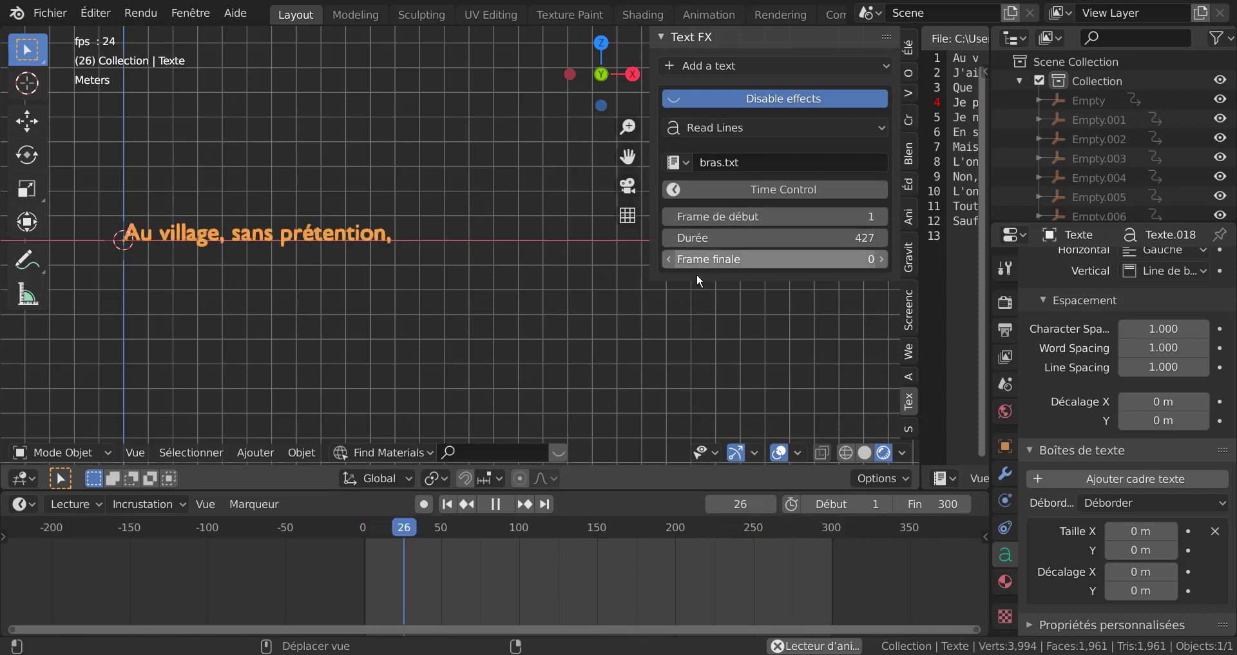
# Switch the text object's effect from Read Lines to Aucun.
pyautogui.click(765, 125)
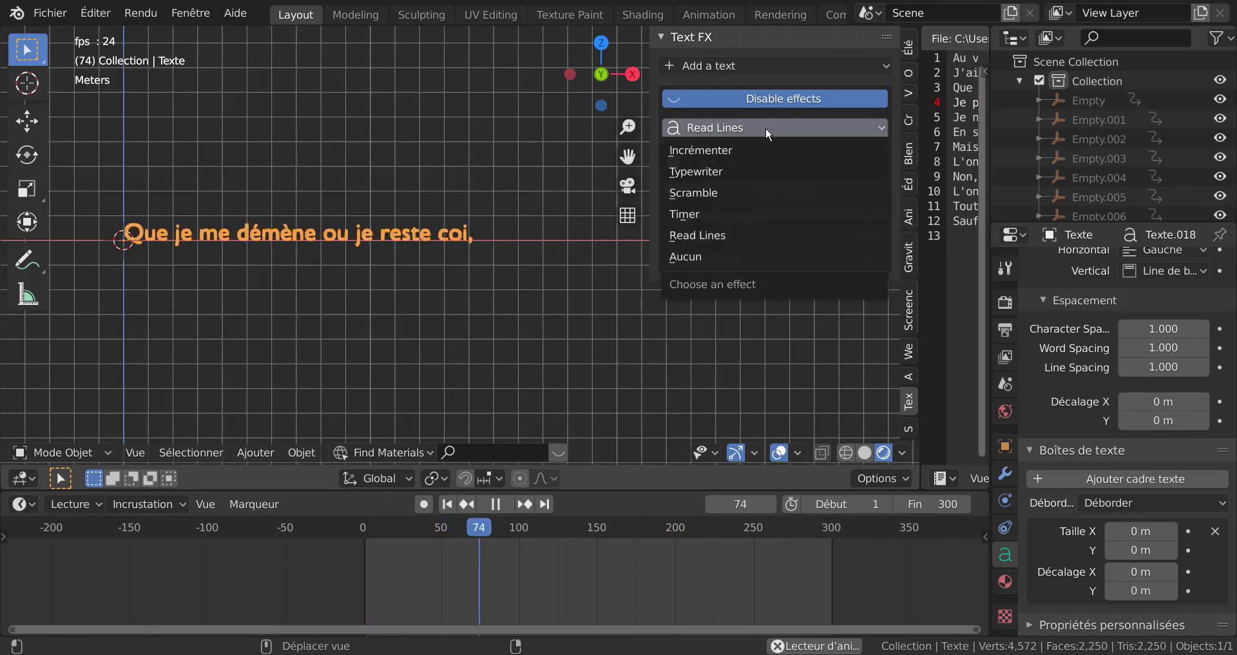
pyautogui.click(705, 258)
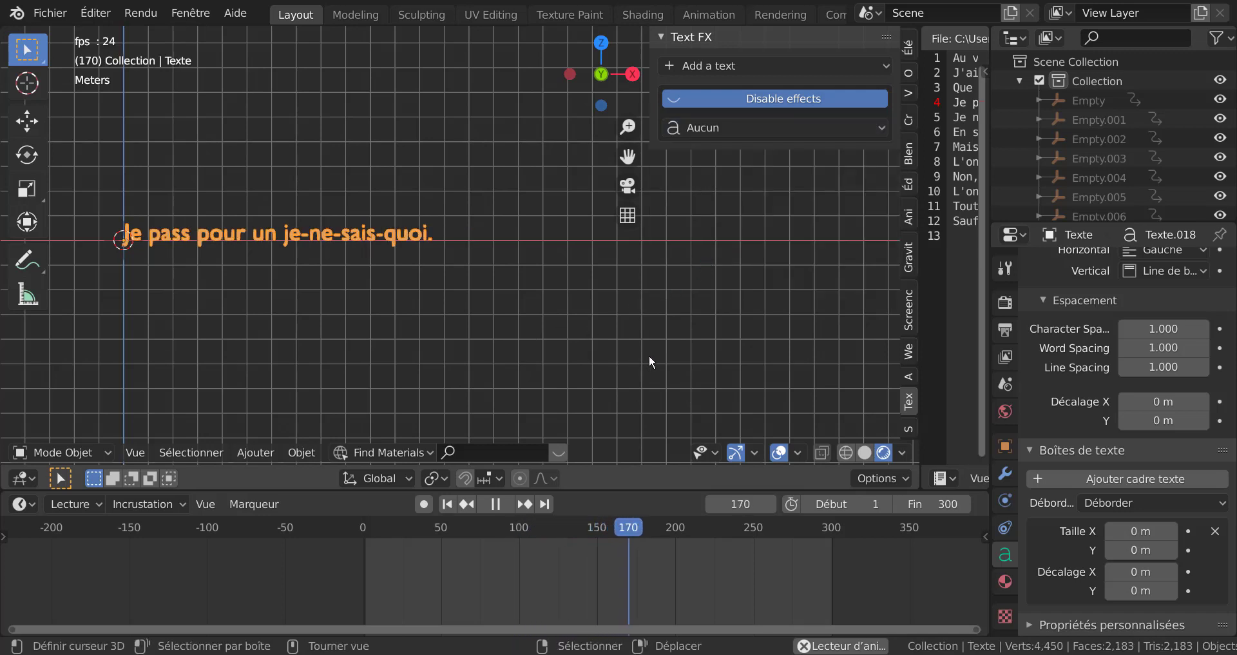
# Adjust the widths of the text editor and properties areas, keeping the 3D viewport large, and stop the playback.
pyautogui.moveTo(920, 298); pyautogui.dragTo(716, 313)
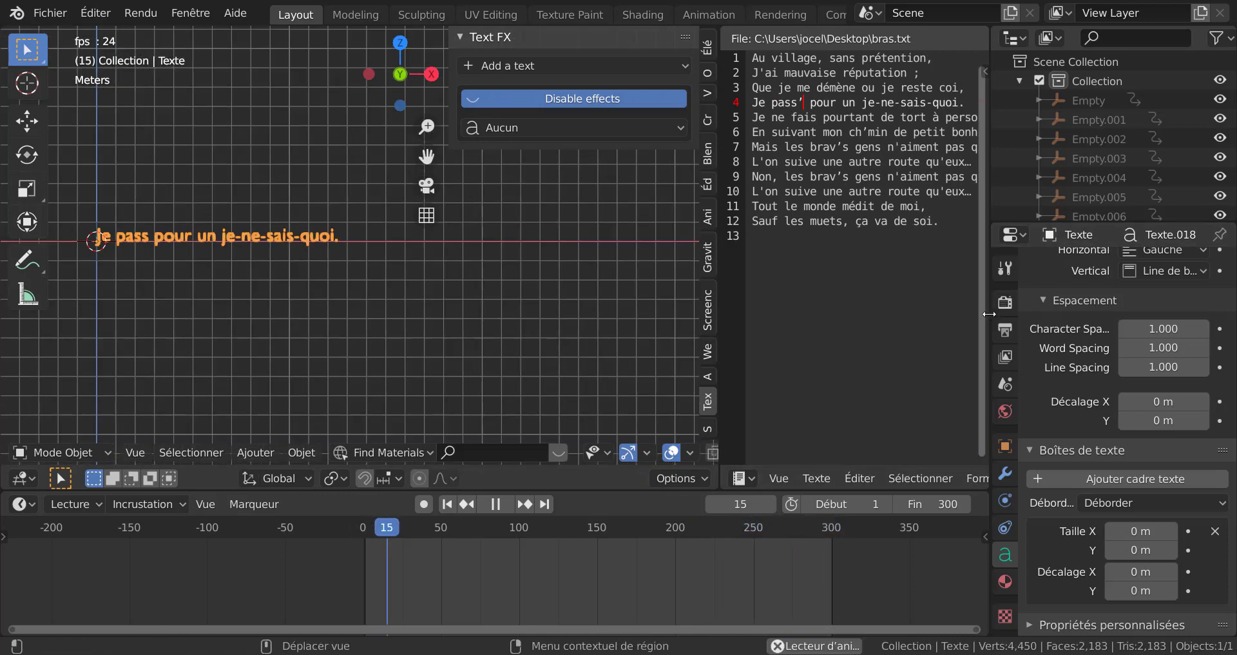
pyautogui.moveTo(989, 313)
pyautogui.mouseDown()
pyautogui.moveTo(1044, 314)
pyautogui.moveTo(976, 313)
pyautogui.mouseUp()
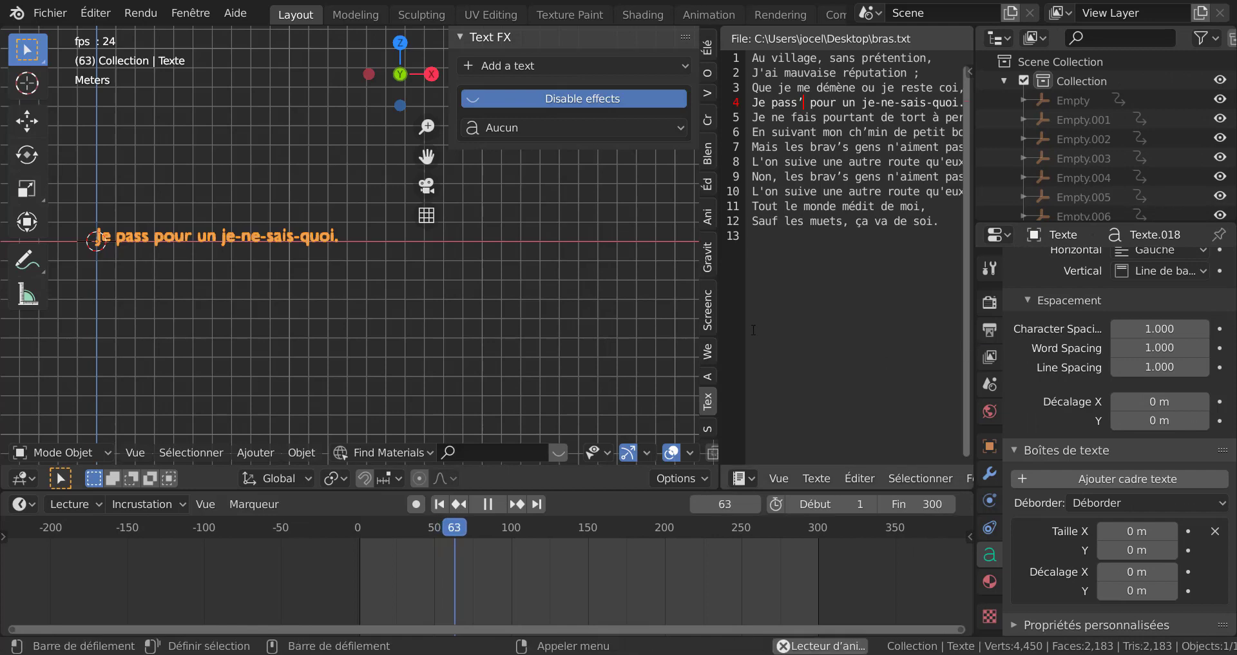
pyautogui.moveTo(717, 320); pyautogui.dragTo(858, 321)
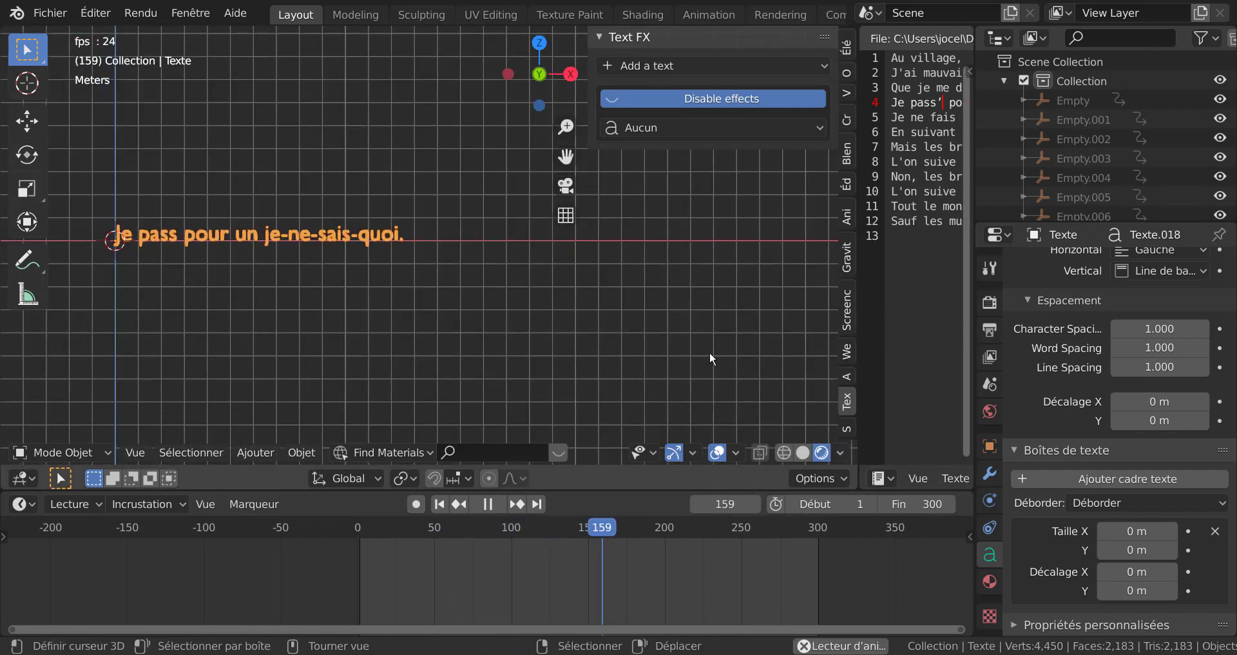
pyautogui.click(488, 504)
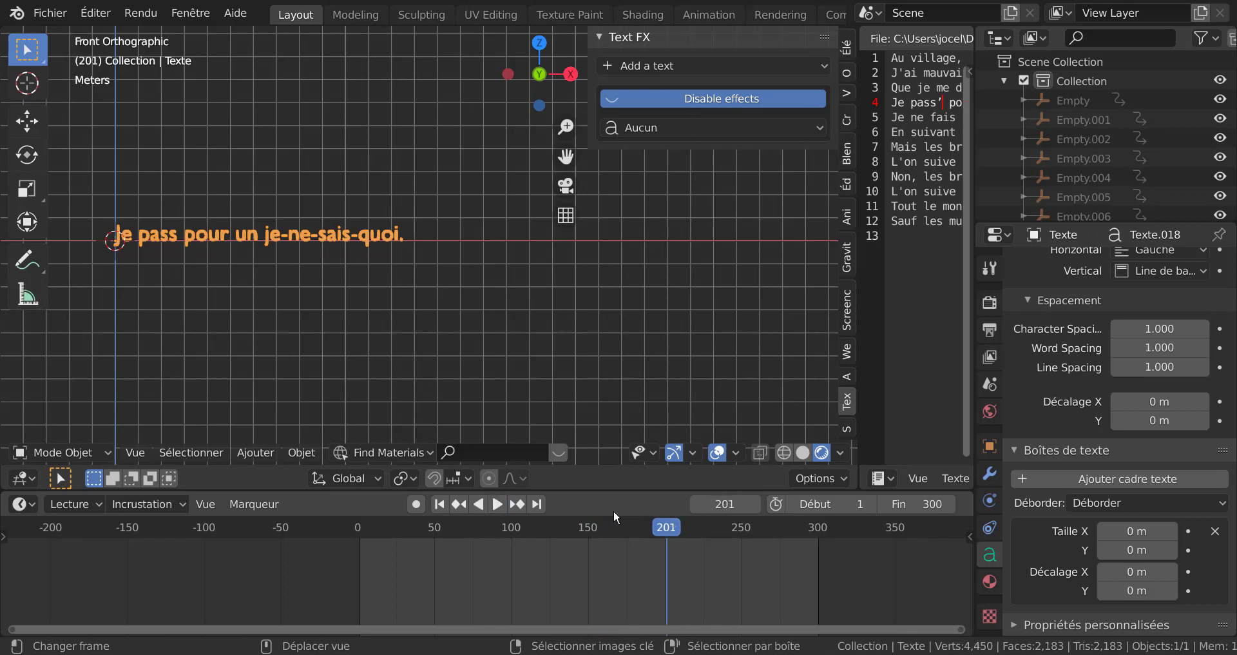
pyautogui.click(660, 67)
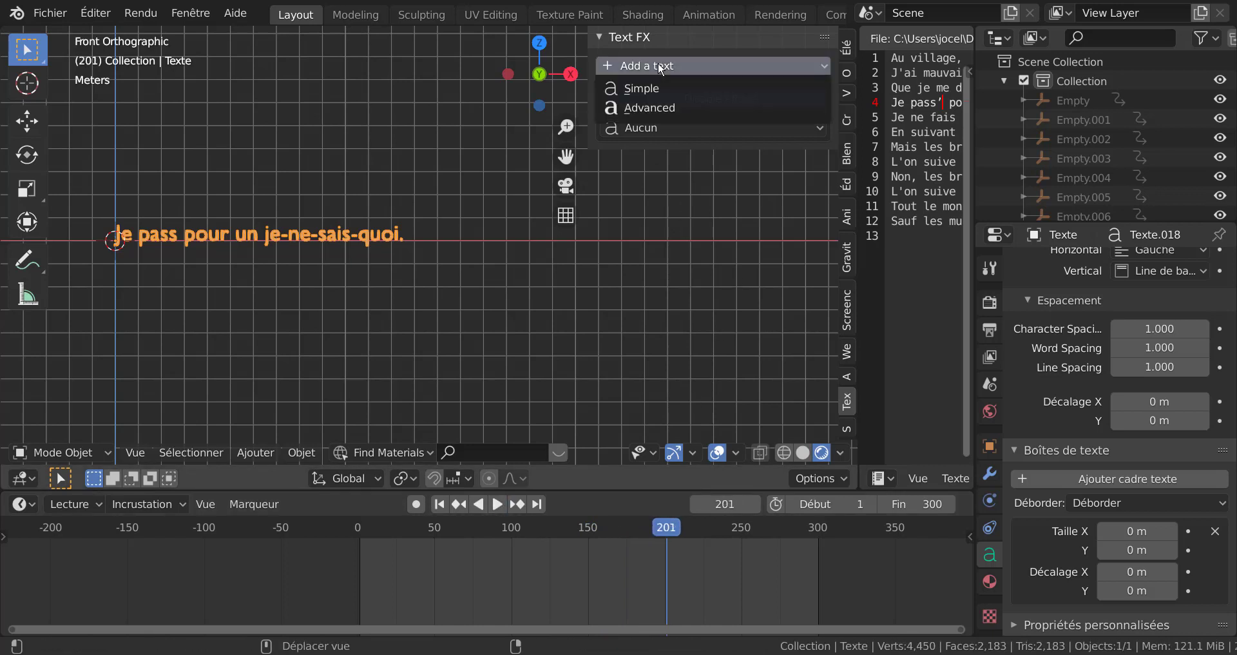
pyautogui.click(689, 107)
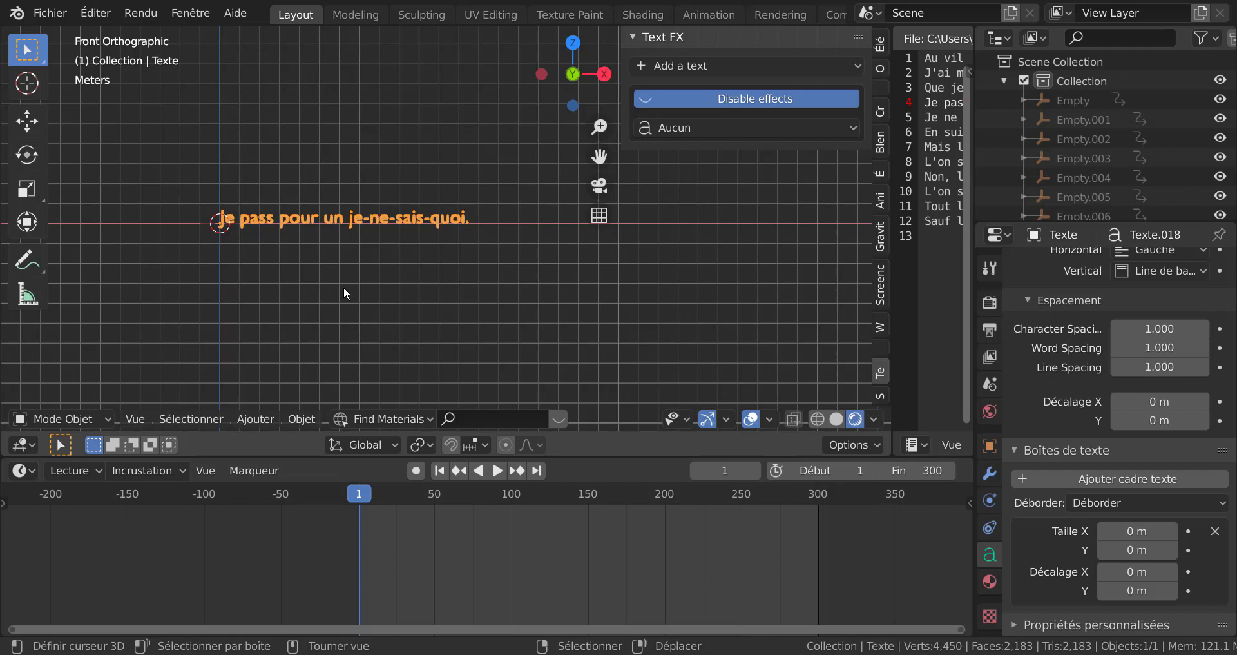
pyautogui.click(709, 130)
pyautogui.click(683, 65)
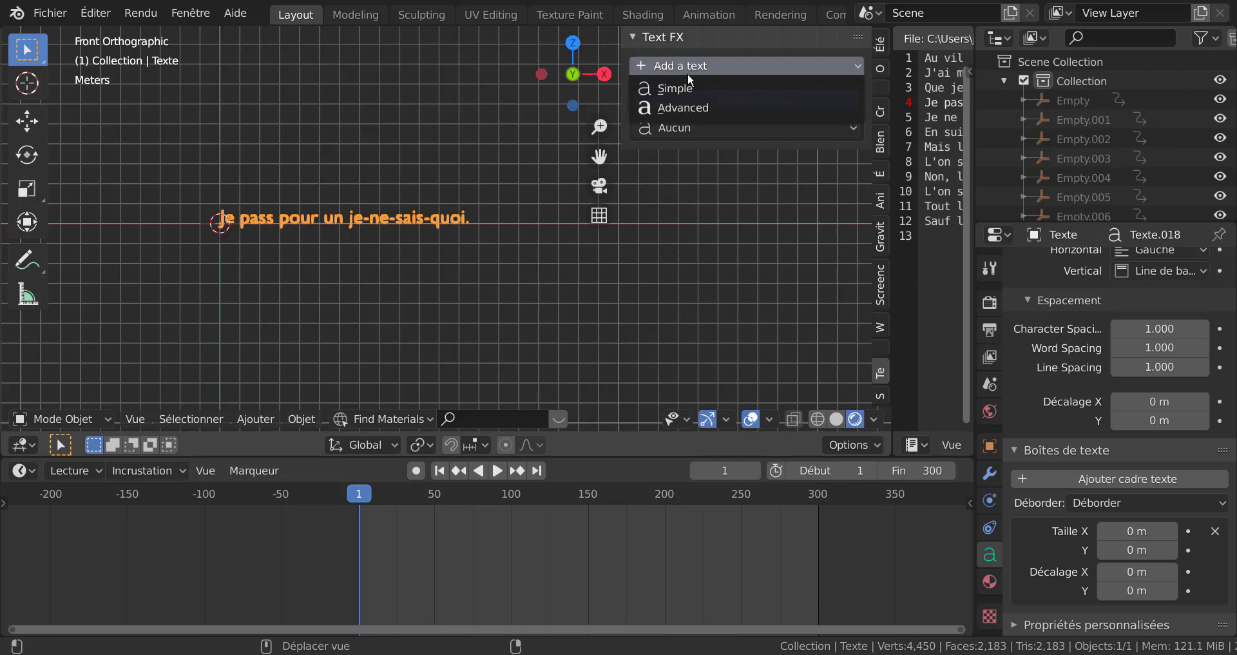
pyautogui.click(703, 109)
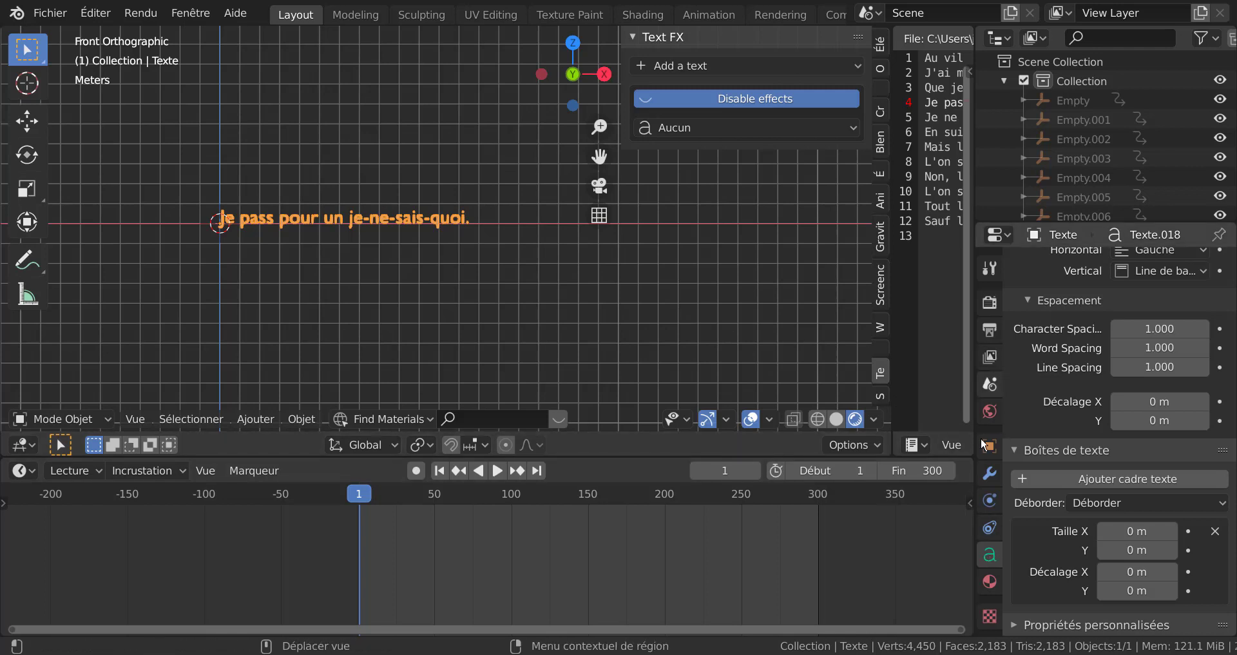
# Set the render output path to the Desktop folder with the file name zzzzzzzzzzzzz.
pyautogui.click(988, 304)
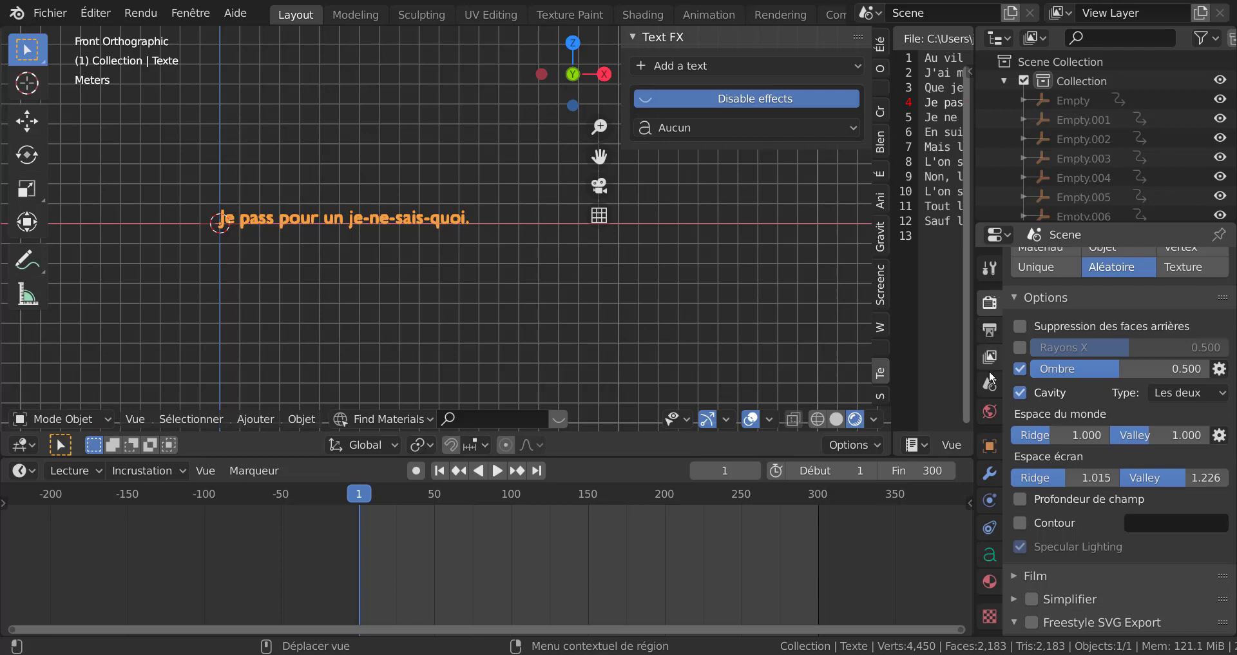
pyautogui.click(990, 330)
pyautogui.scroll(-4, 1088, 372)
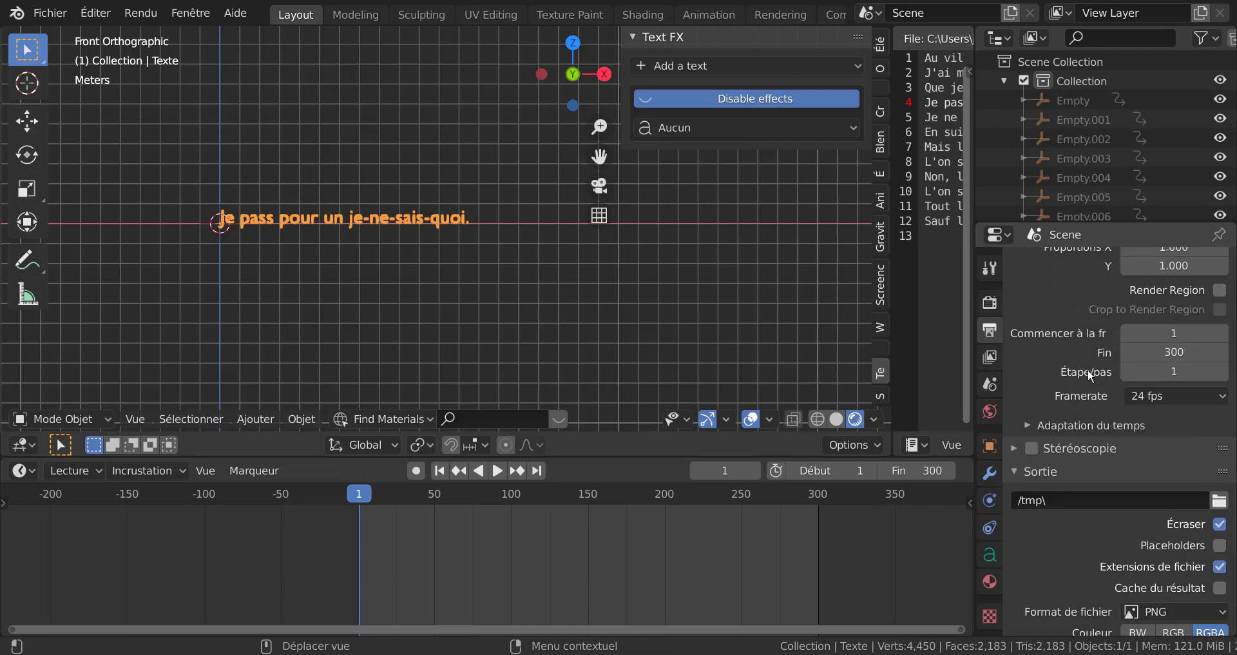
pyautogui.scroll(-2, 1131, 459)
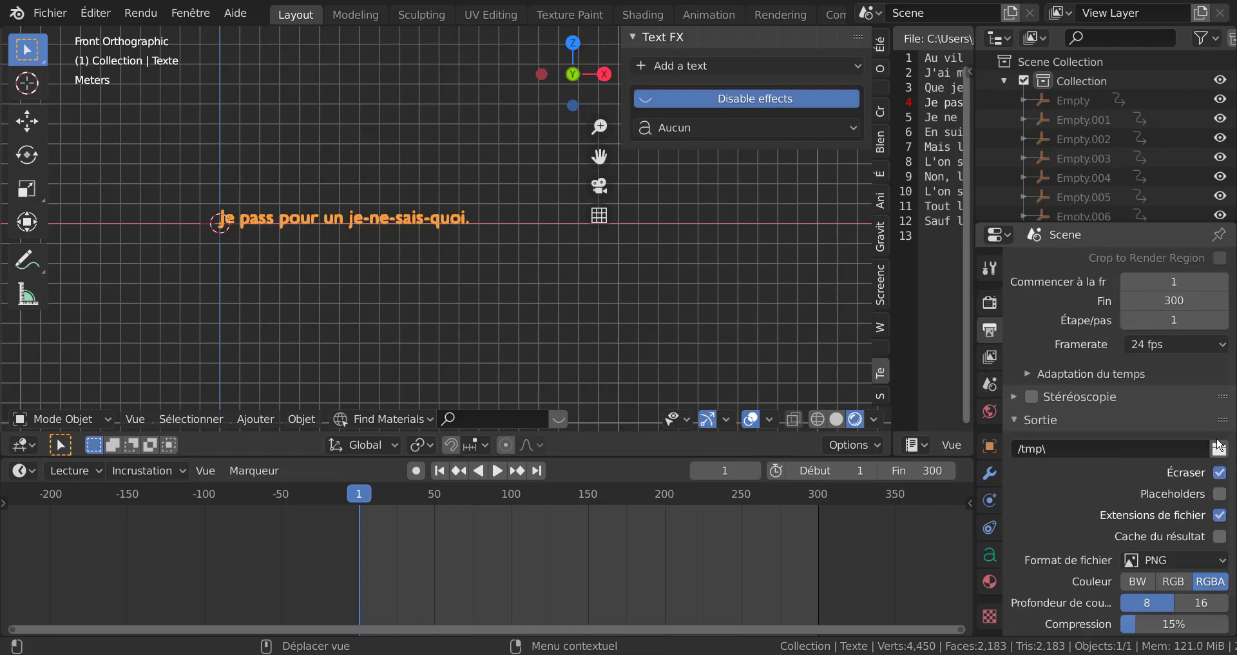
pyautogui.click(1218, 448)
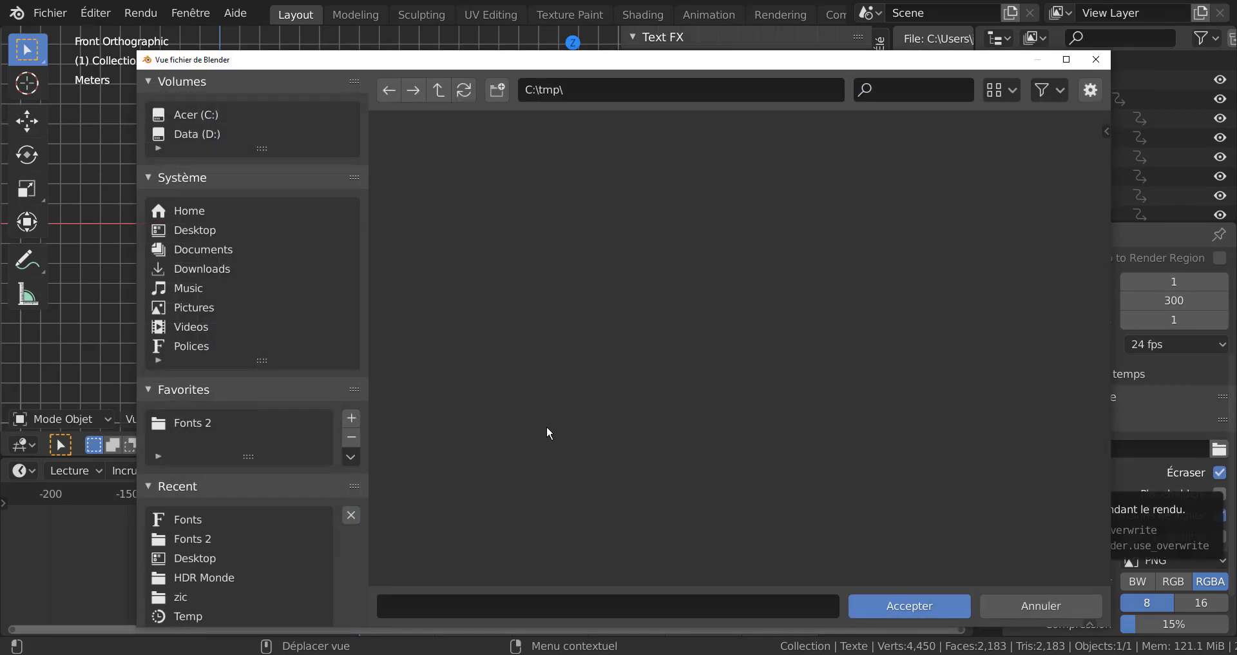
pyautogui.click(412, 610)
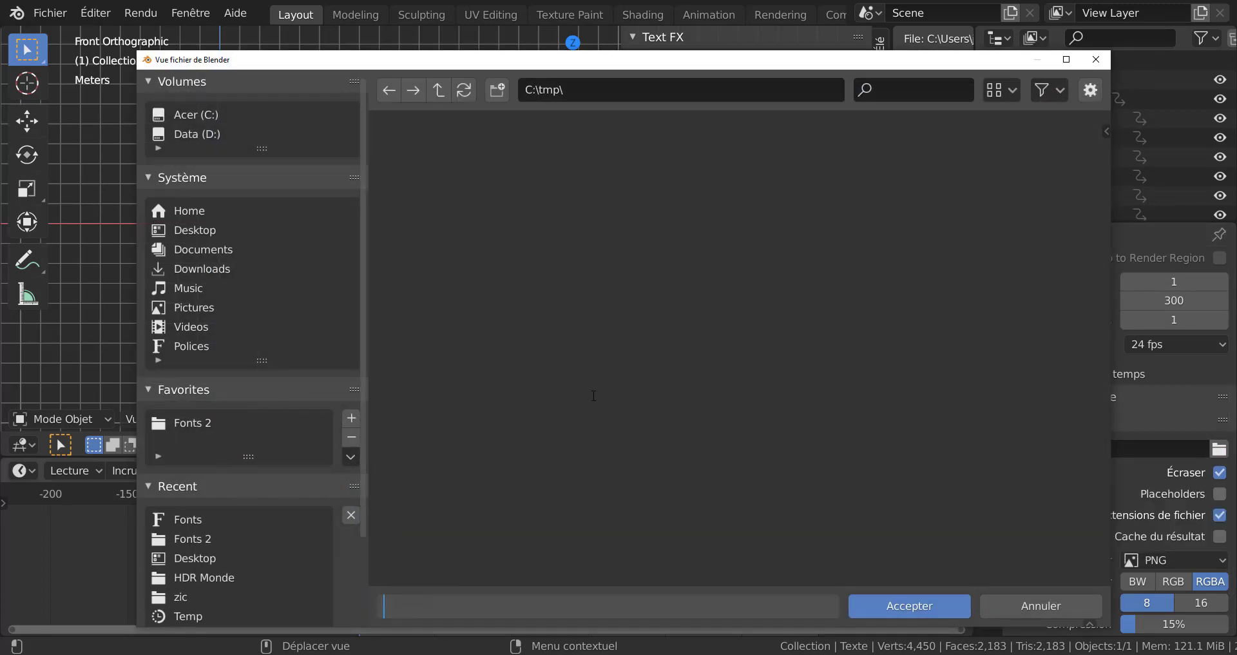
pyautogui.write('zzzzzzzzzzzzz')
pyautogui.click(191, 226)
pyautogui.click(191, 226)
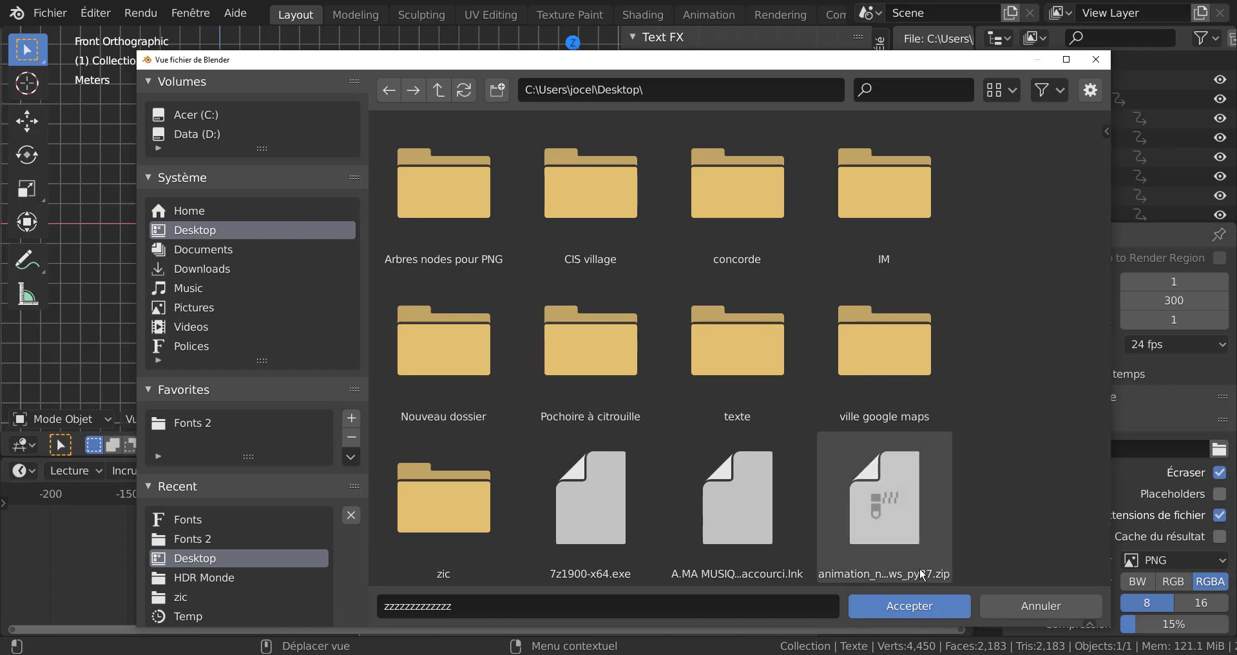
pyautogui.click(914, 607)
# Set the output file format to Vidéo FFmpeg and its encoding container to MPEG-4.
pyautogui.scroll(-2, 1050, 519)
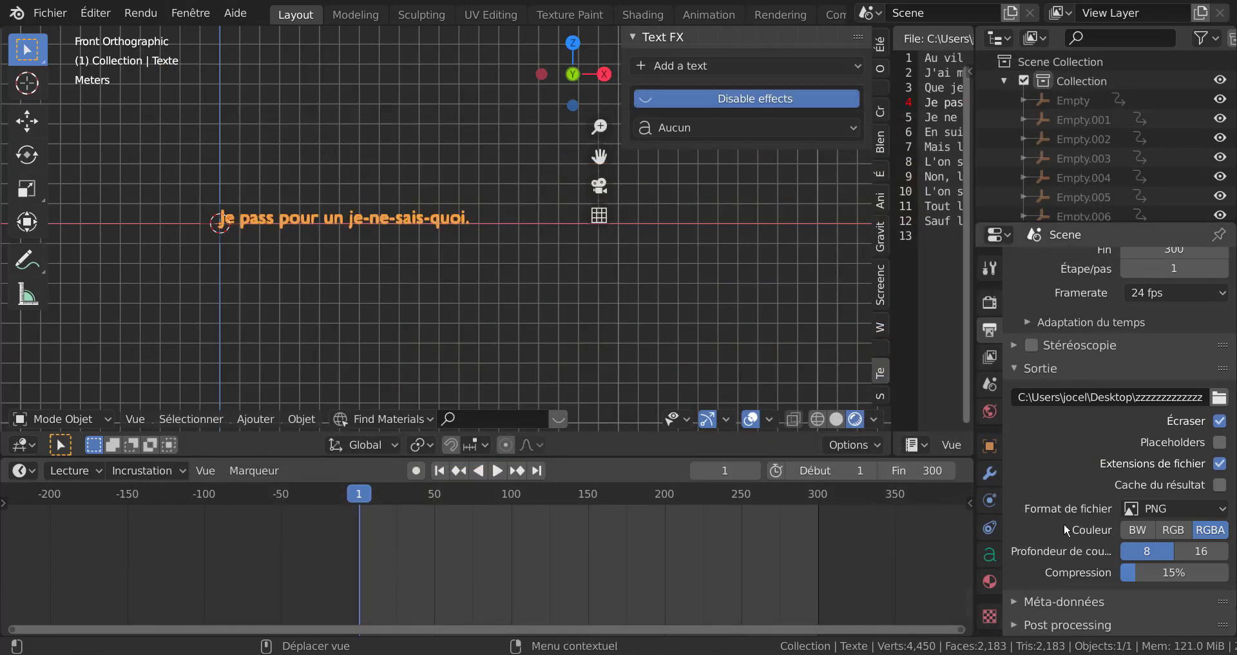
pyautogui.click(1191, 507)
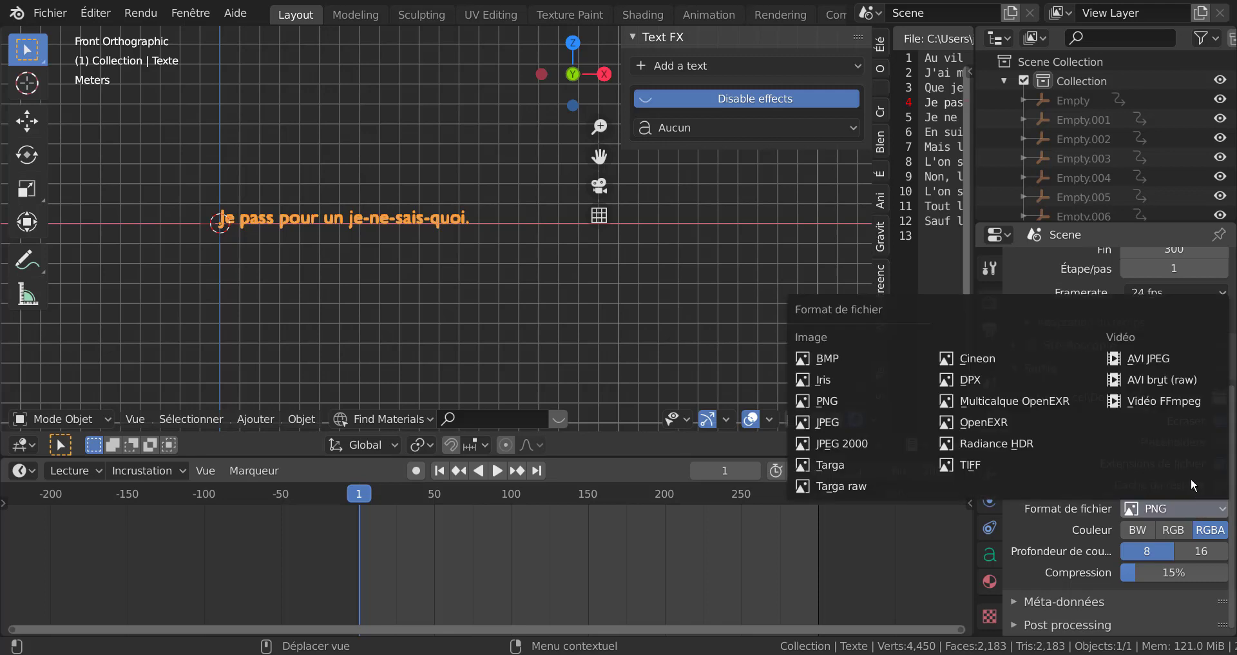
pyautogui.click(1170, 401)
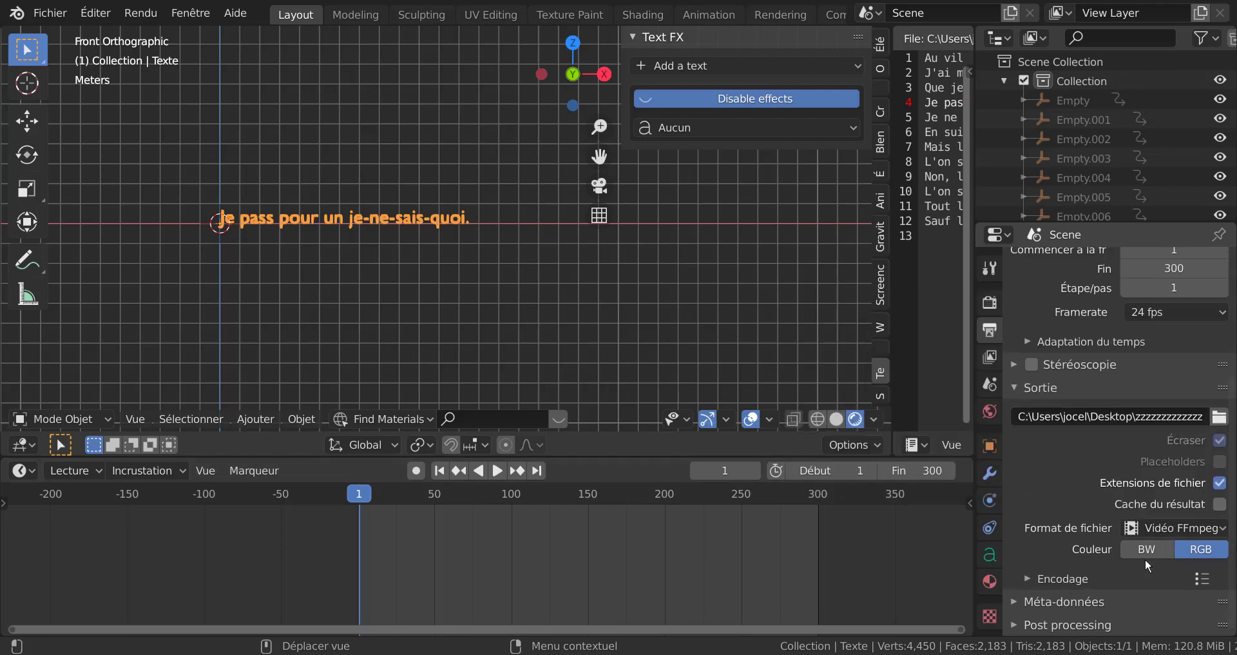
pyautogui.click(1031, 579)
pyautogui.scroll(-5, 1096, 548)
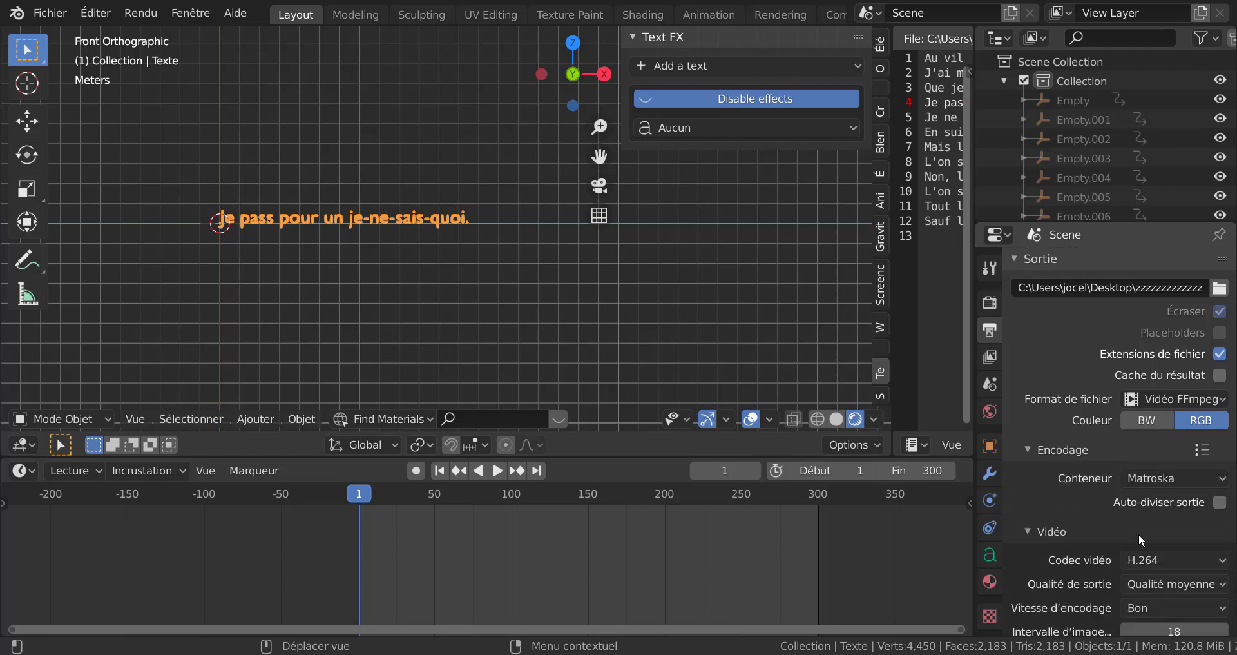
pyautogui.click(1173, 480)
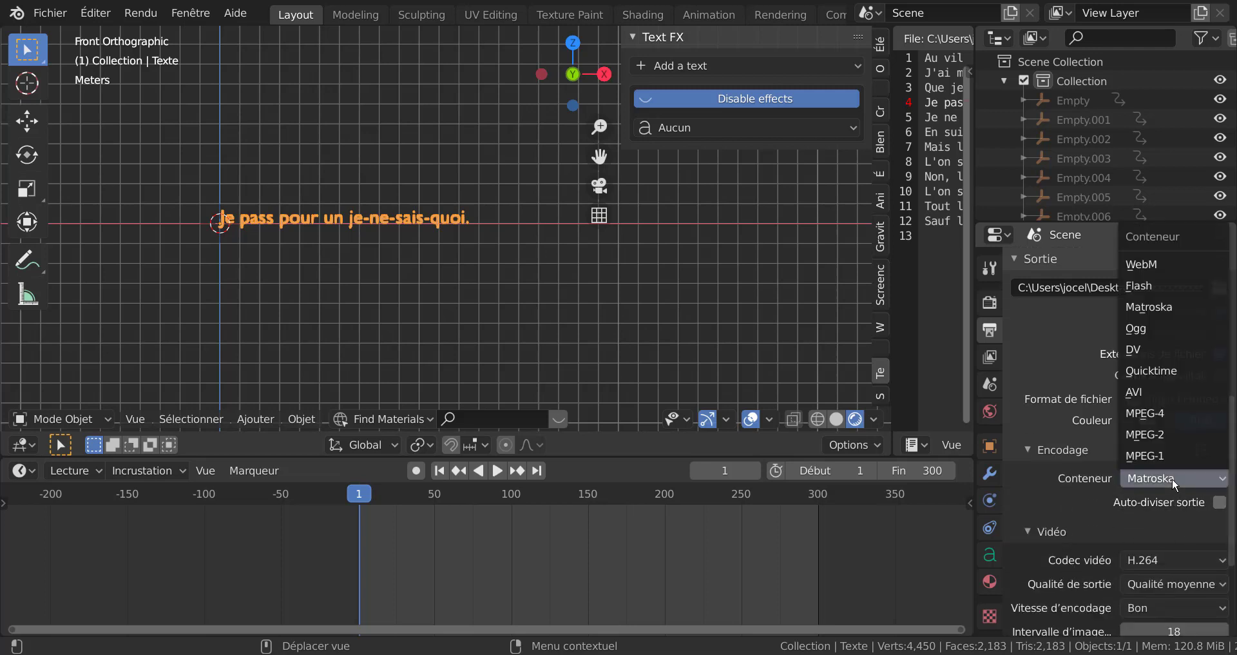
pyautogui.click(1163, 416)
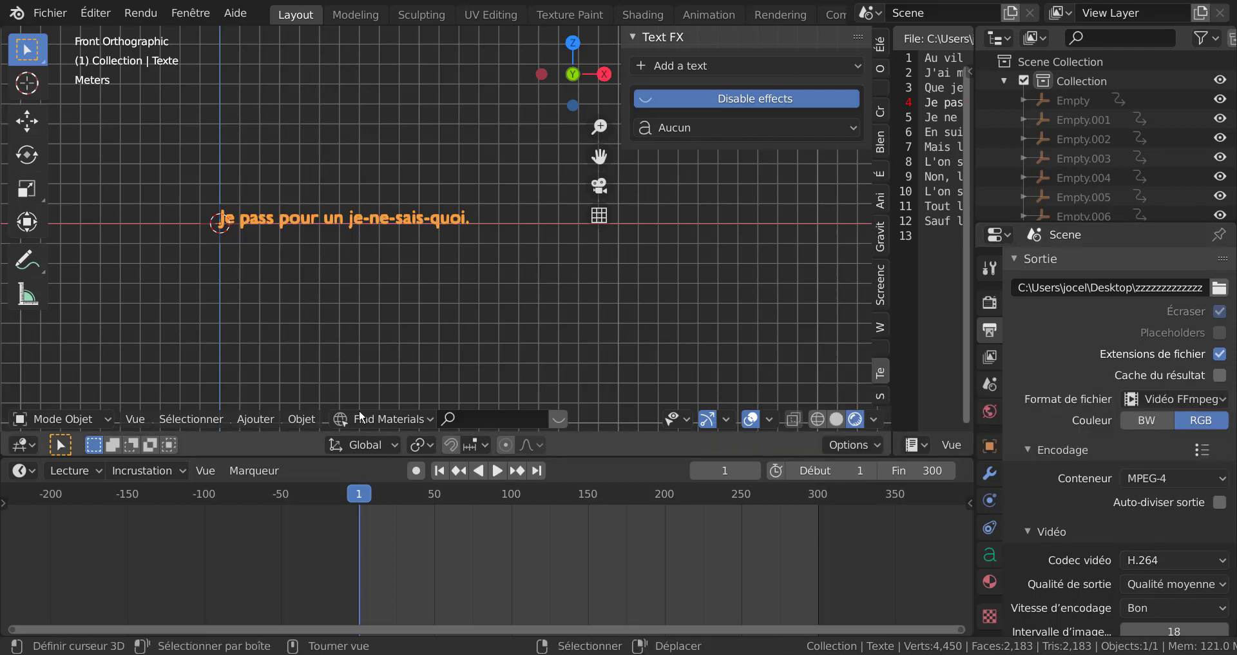
# Add a camera to the scene and look through it.
pyautogui.click(265, 420)
pyautogui.moveTo(266, 397)
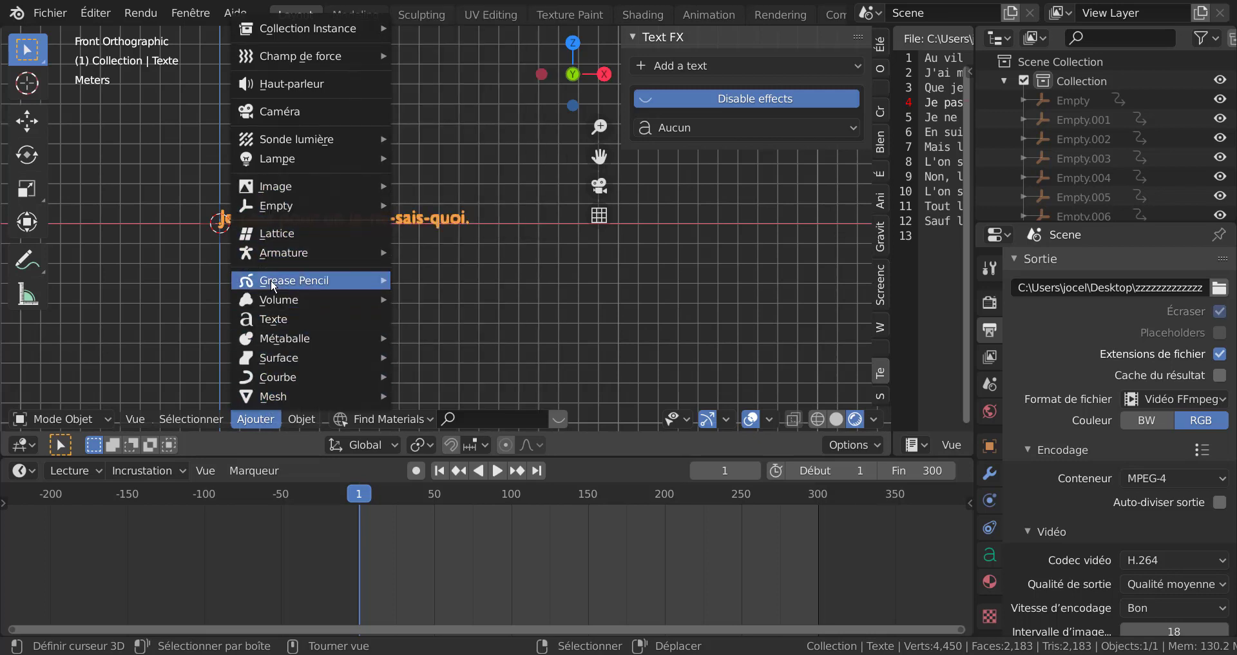
pyautogui.moveTo(272, 282)
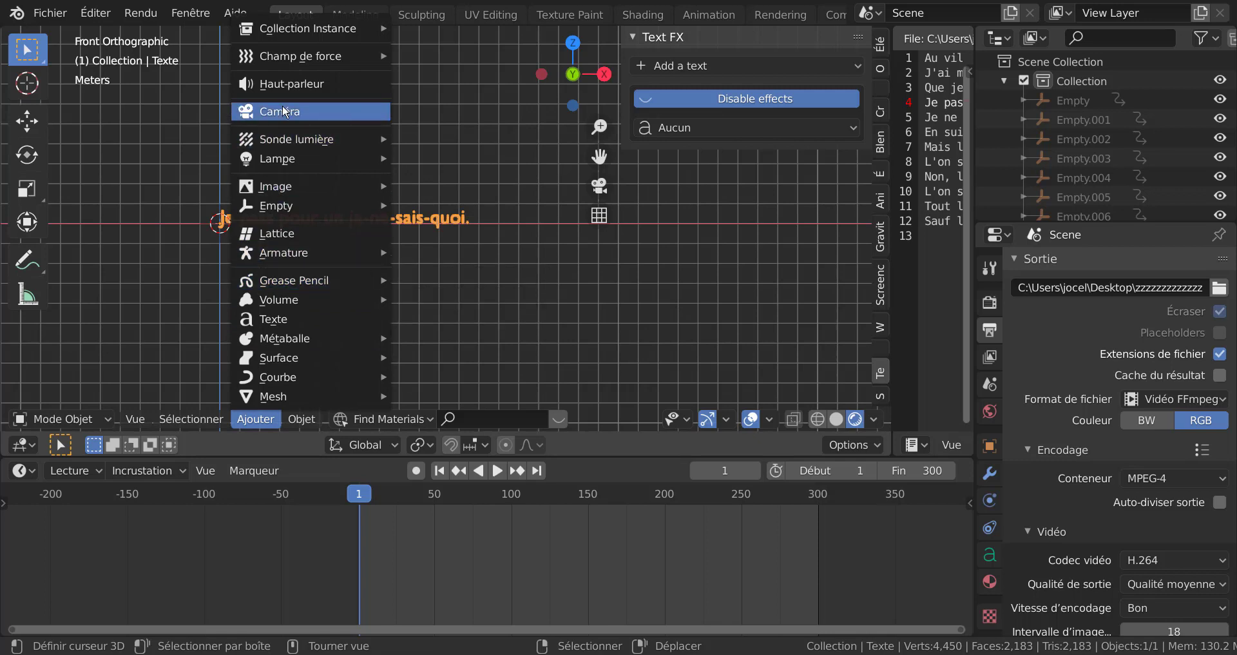
pyautogui.click(303, 111)
pyautogui.scroll(-1, 606, 312)
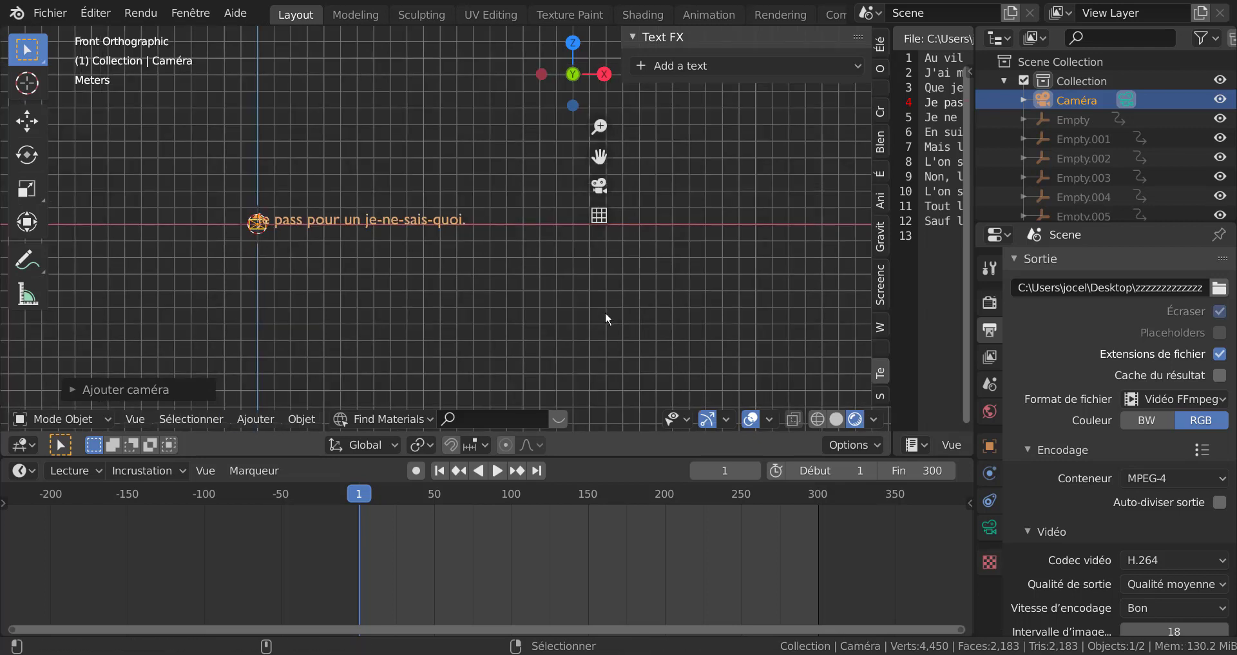
pyautogui.press('KP_0')
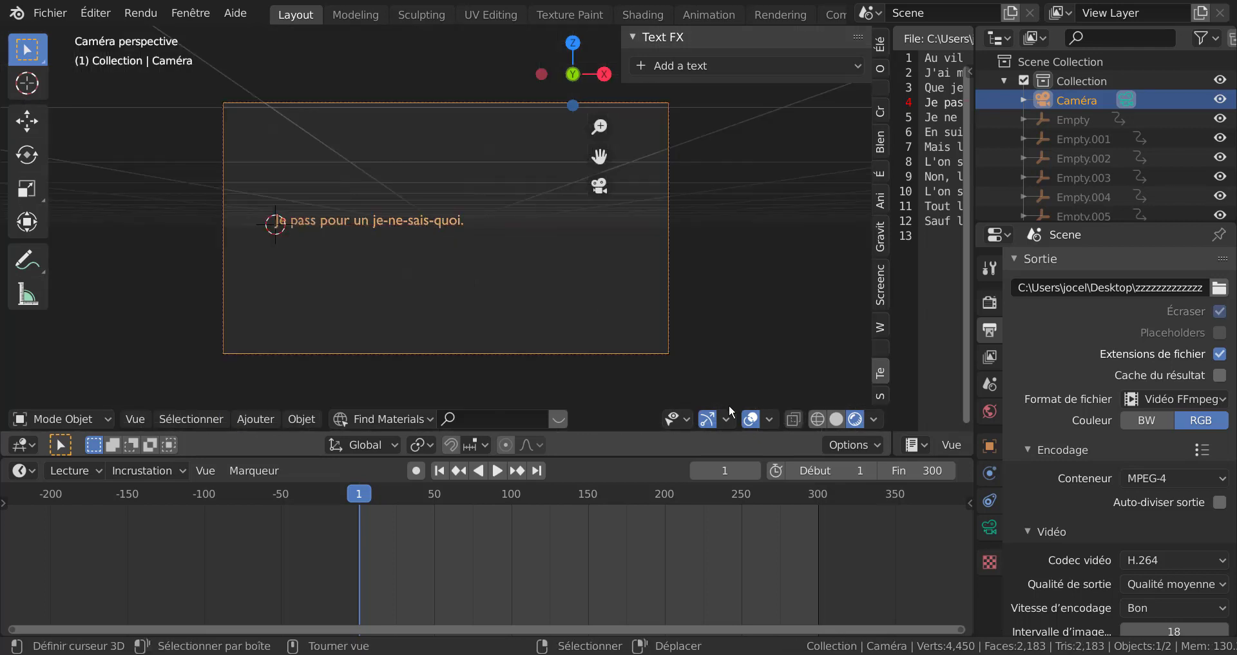
# Move the camera in two passes so the text line sits in the upper middle of its frame.
pyautogui.press('g')
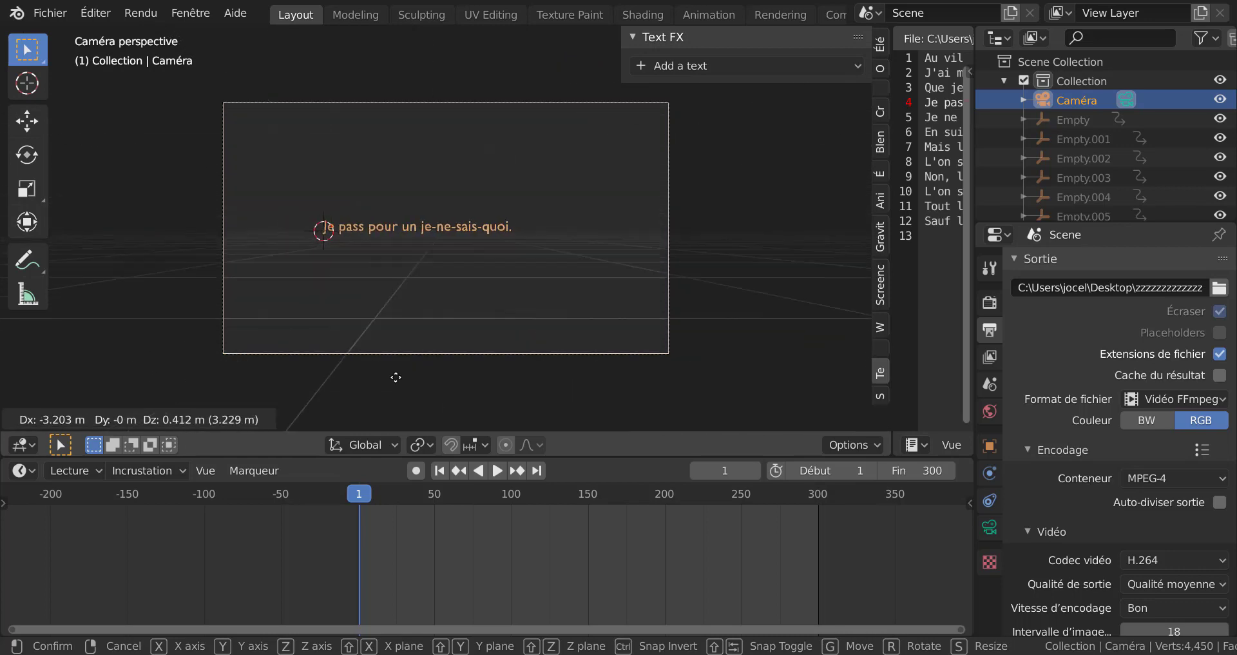
pyautogui.click(398, 373)
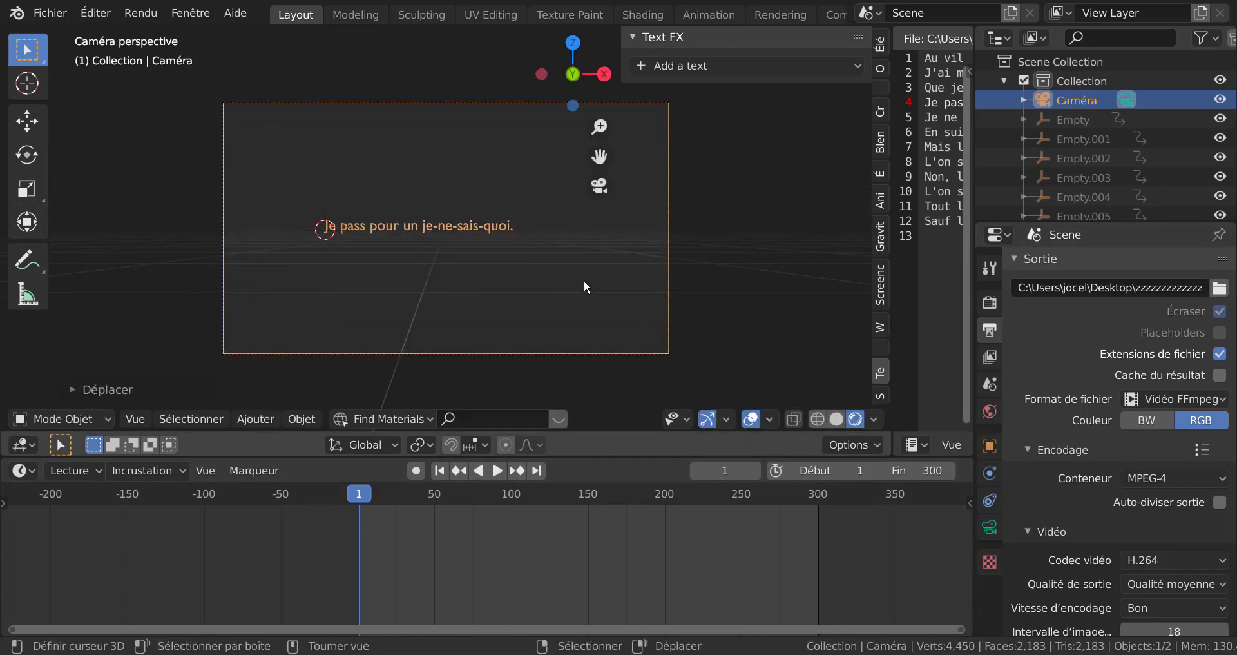
pyautogui.press('g')
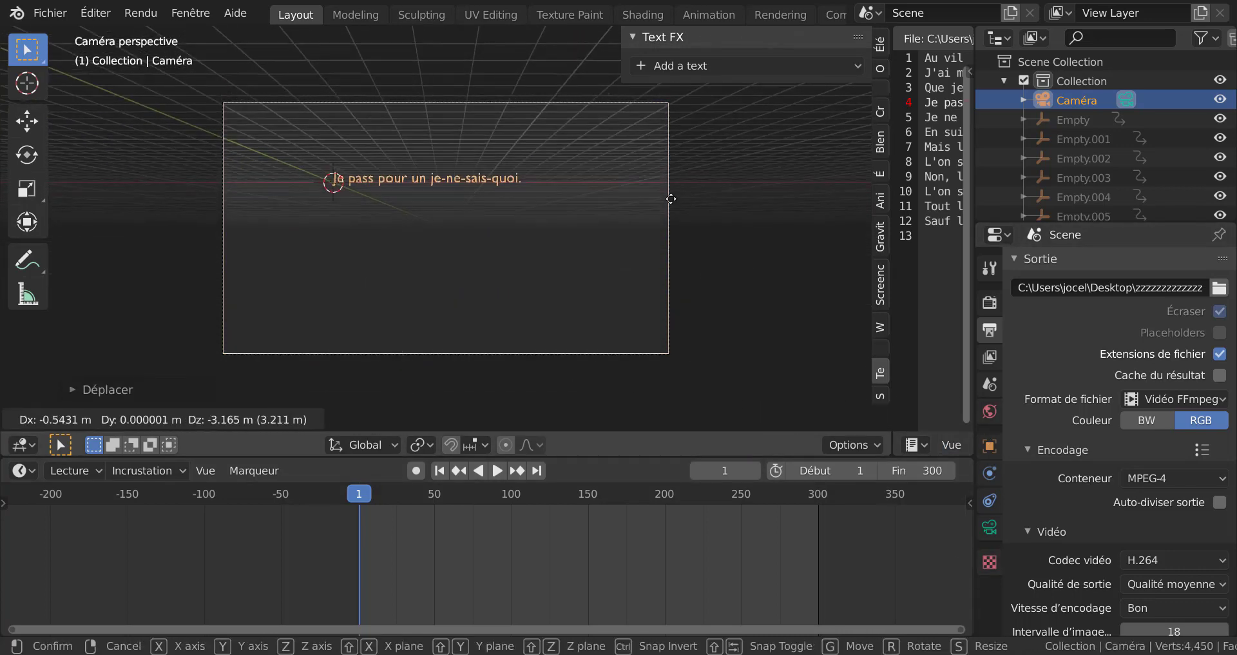
pyautogui.click(675, 203)
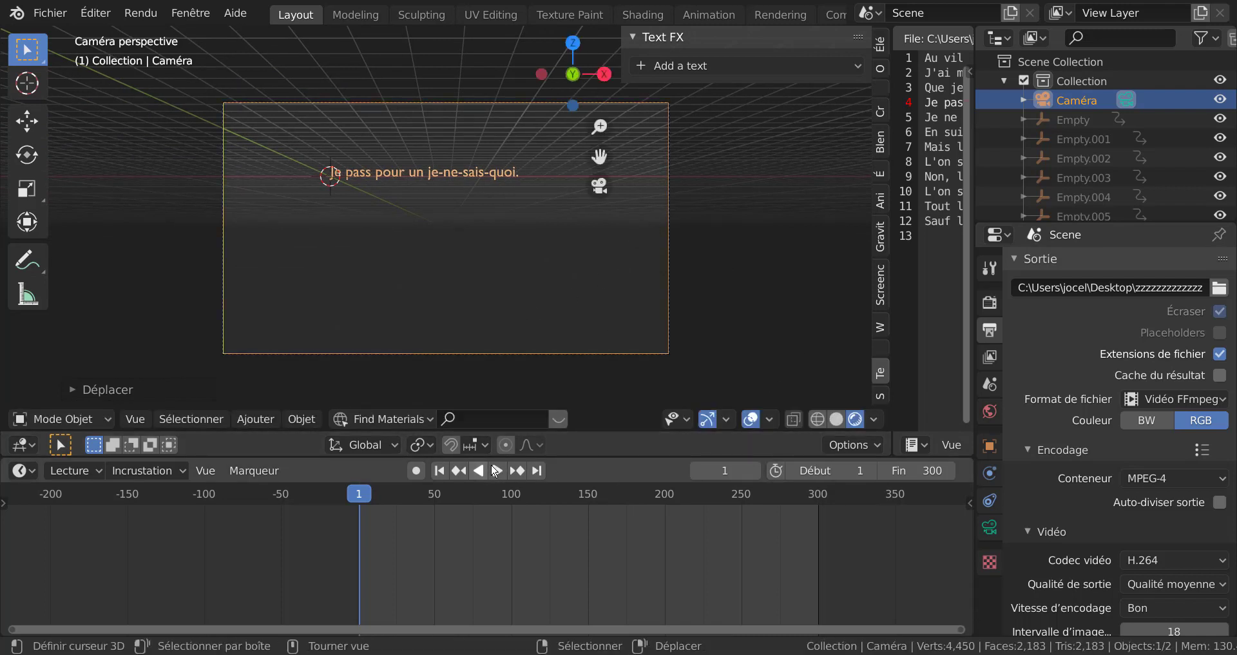
# Start the playback, set the text object's effect to Read Lines with bras.txt, and view it through the camera.
pyautogui.click(497, 471)
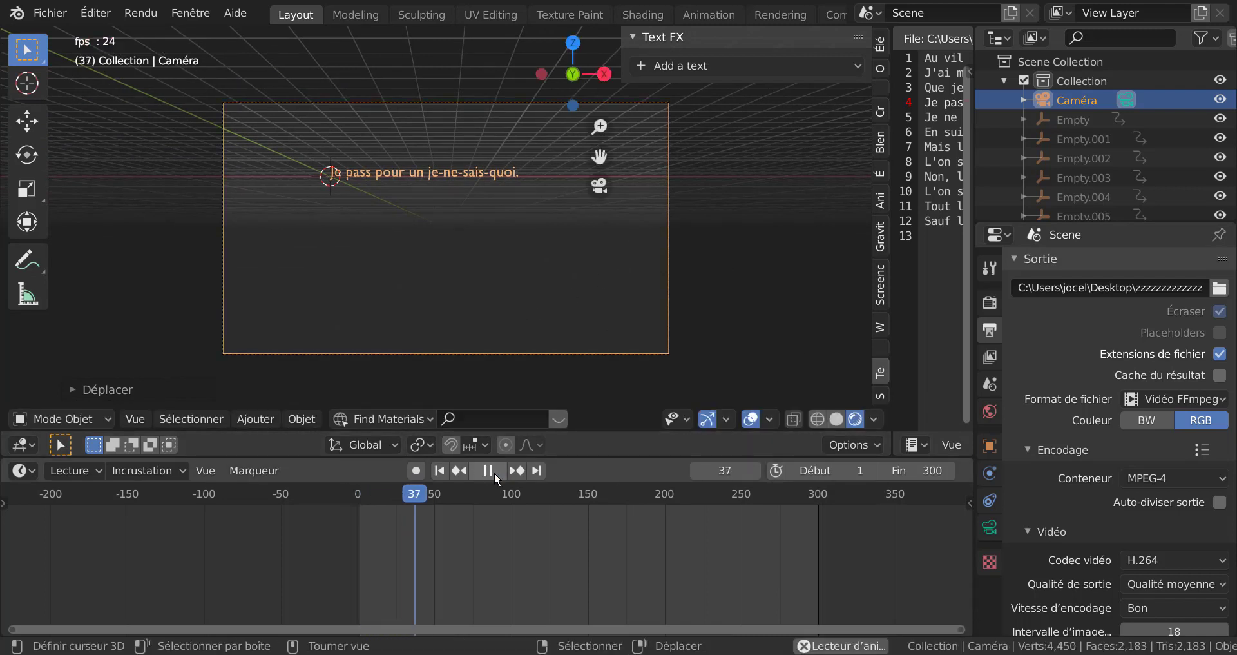
pyautogui.click(481, 224)
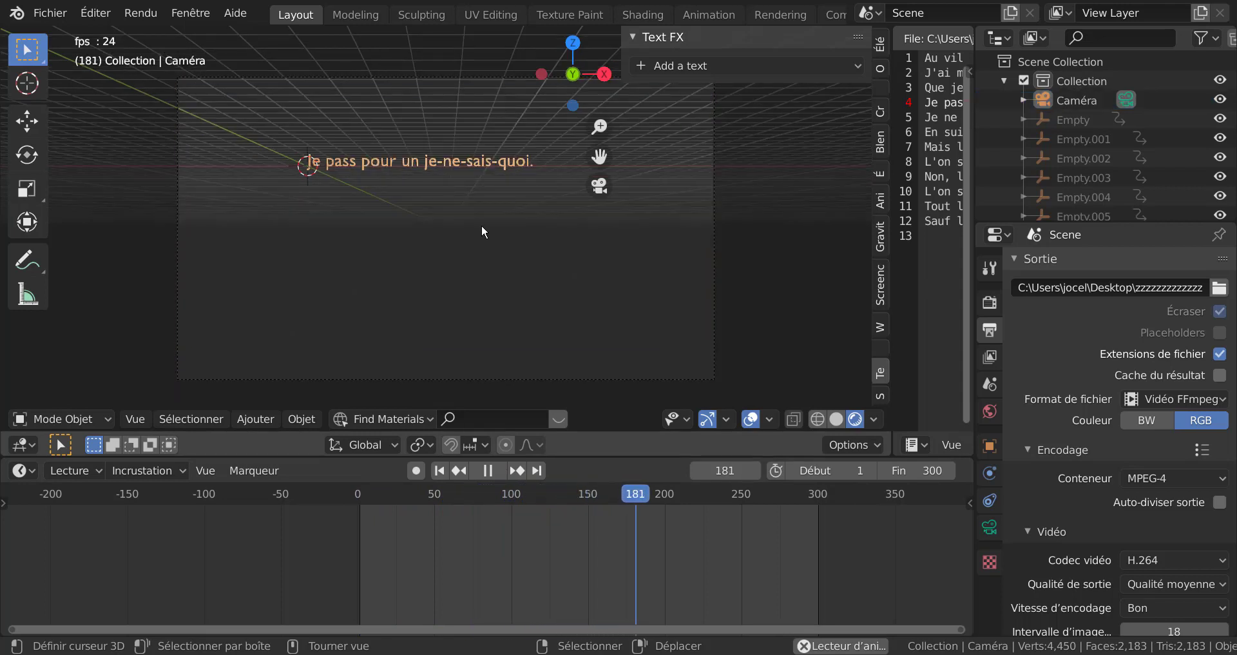
pyautogui.click(485, 167)
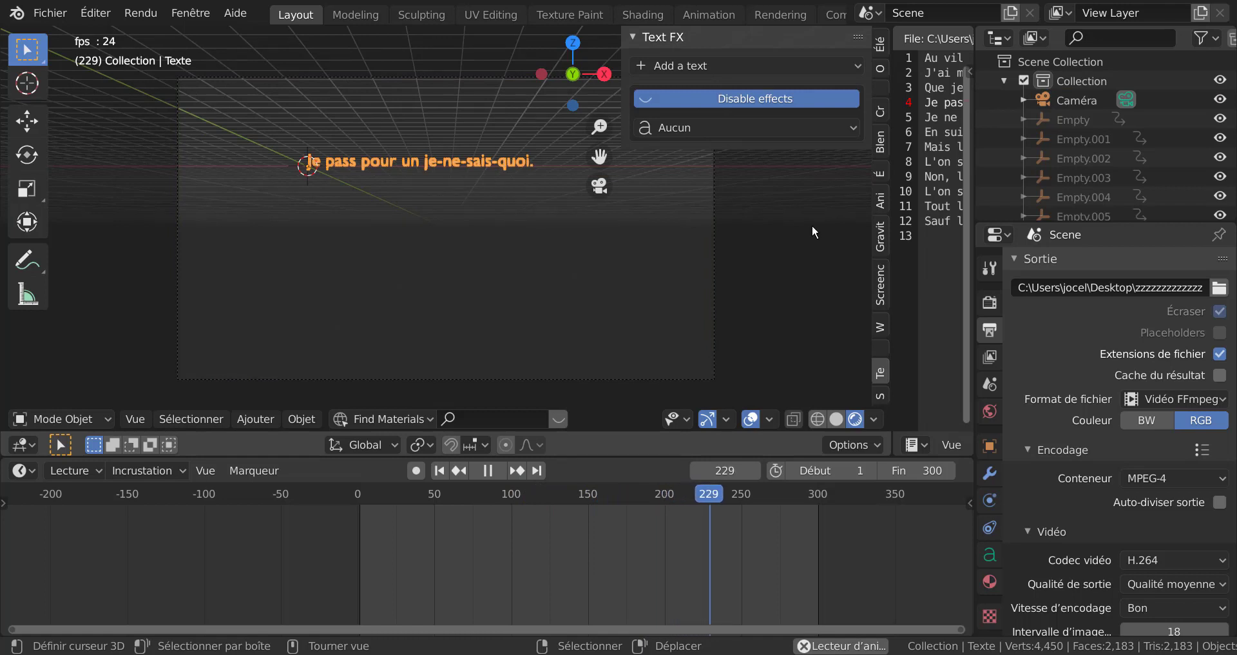
pyautogui.hotkey('shift', 'Left')
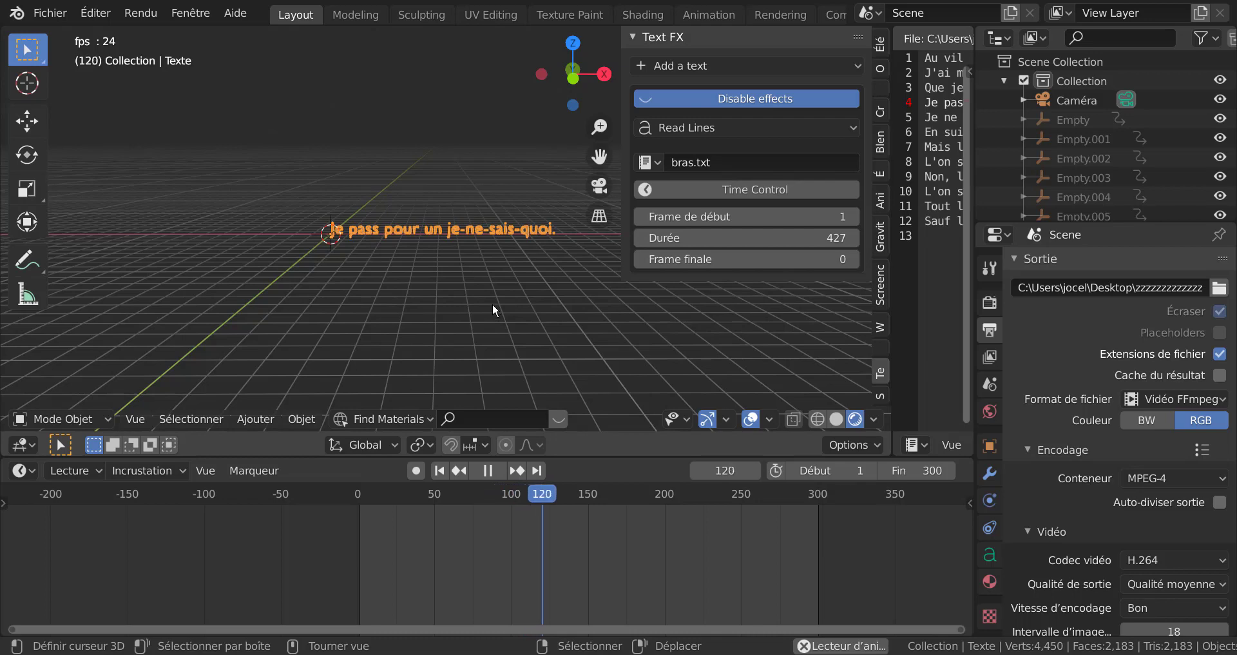
pyautogui.press('KP_0')
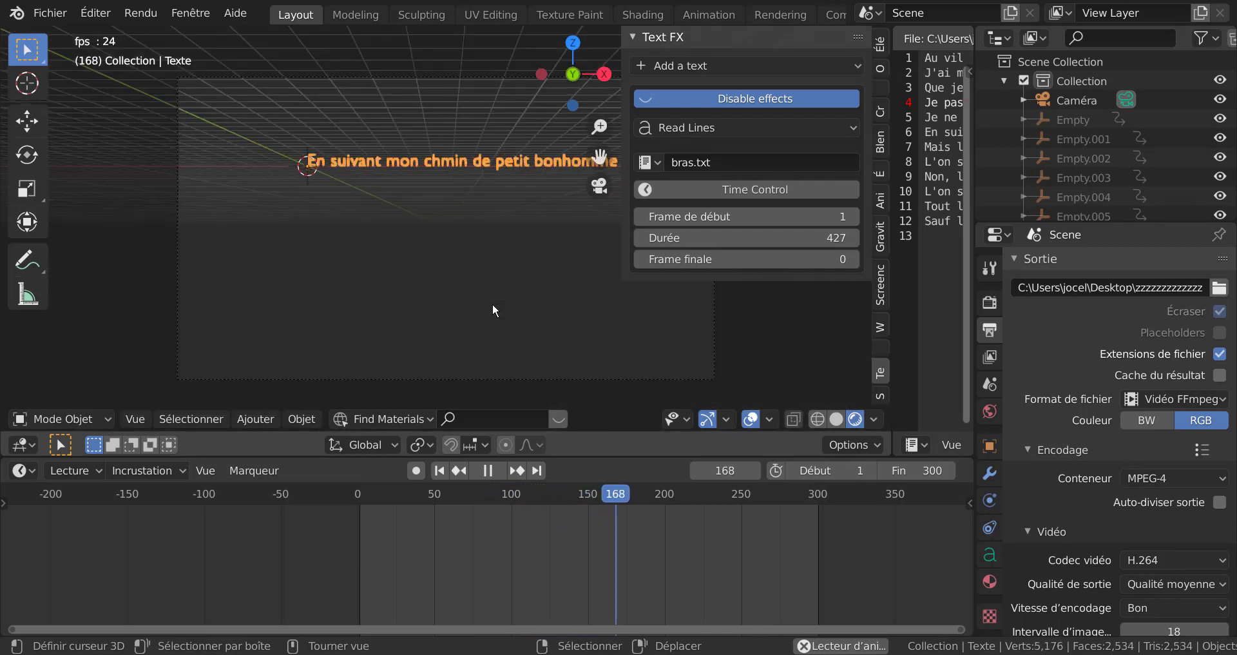
# Narrow the Text FX sidebar and move the camera slightly to bring the text closer to the frame's vertical center.
pyautogui.moveTo(622, 217); pyautogui.dragTo(788, 217)
pyautogui.scroll(1, 563, 248)
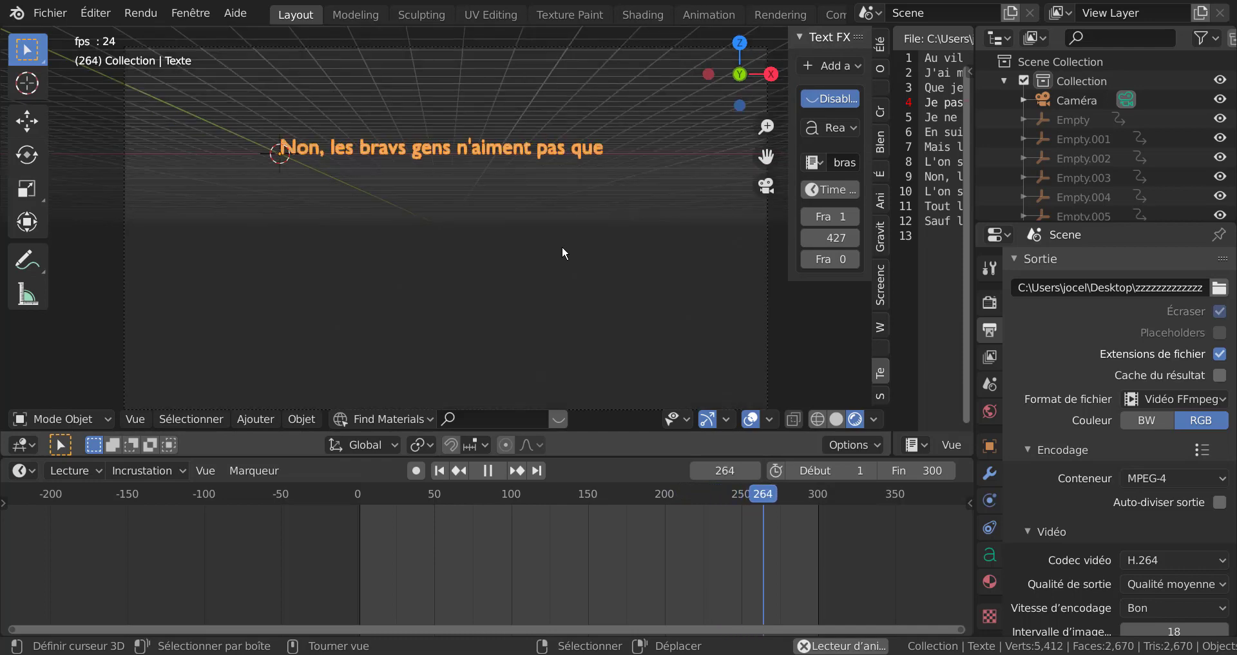
pyautogui.scroll(-3, 606, 255)
pyautogui.moveTo(633, 248); pyautogui.dragTo(587, 83, button='right')
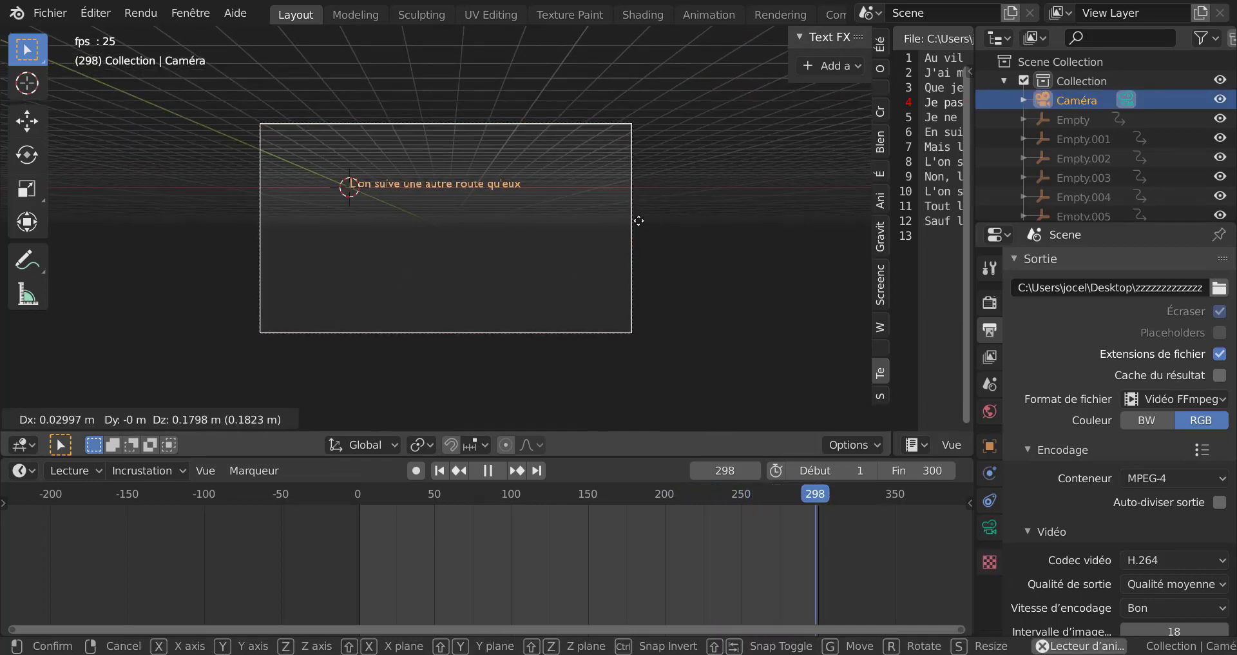
pyautogui.scroll(2, 412, 292)
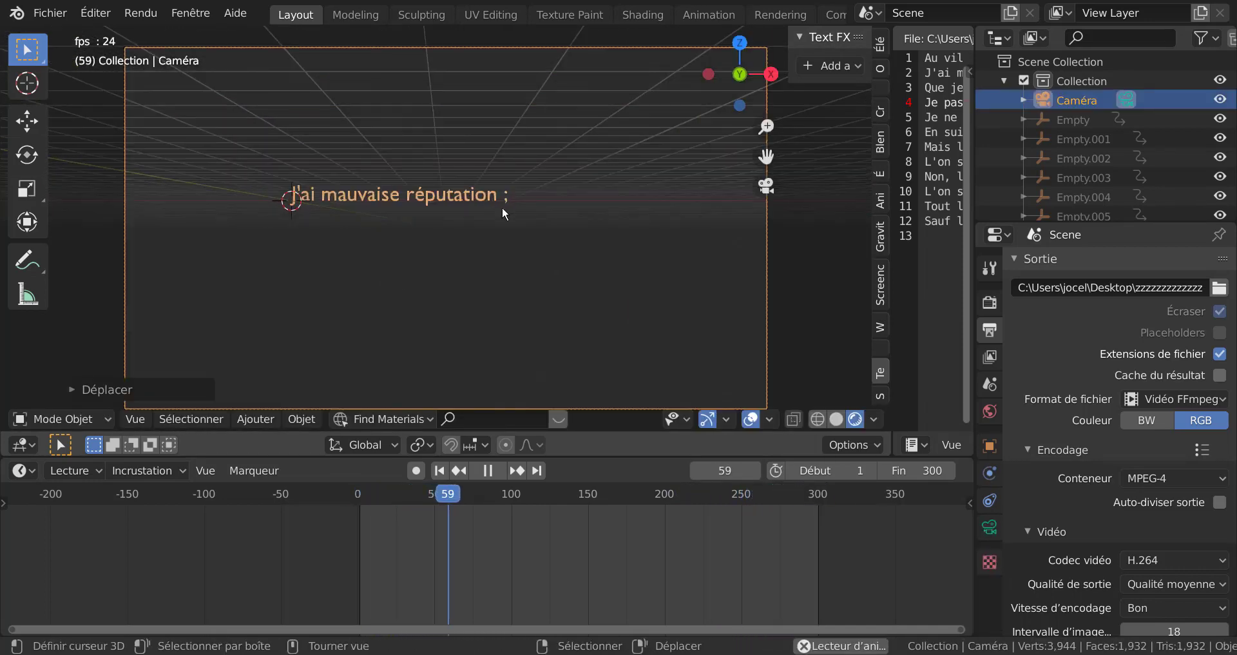
pyautogui.scroll(-2, 515, 279)
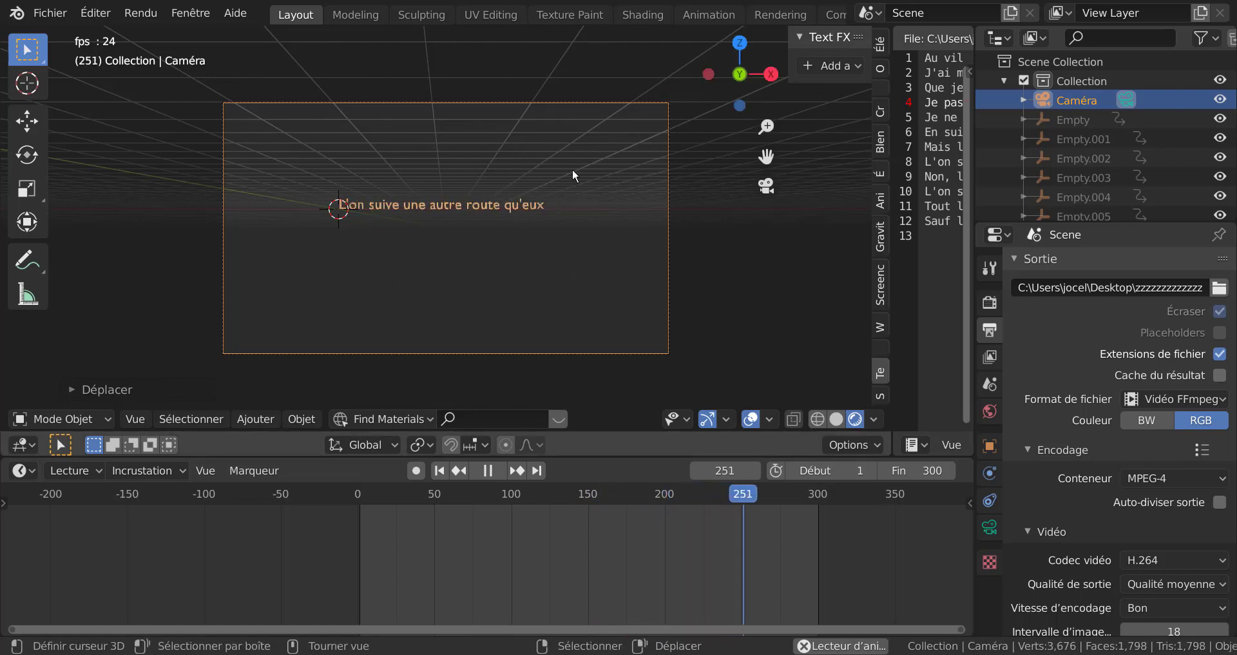
# Try adding a Simple Text FX text object, examine it from an angled view, and delete it.
pyautogui.click(828, 66)
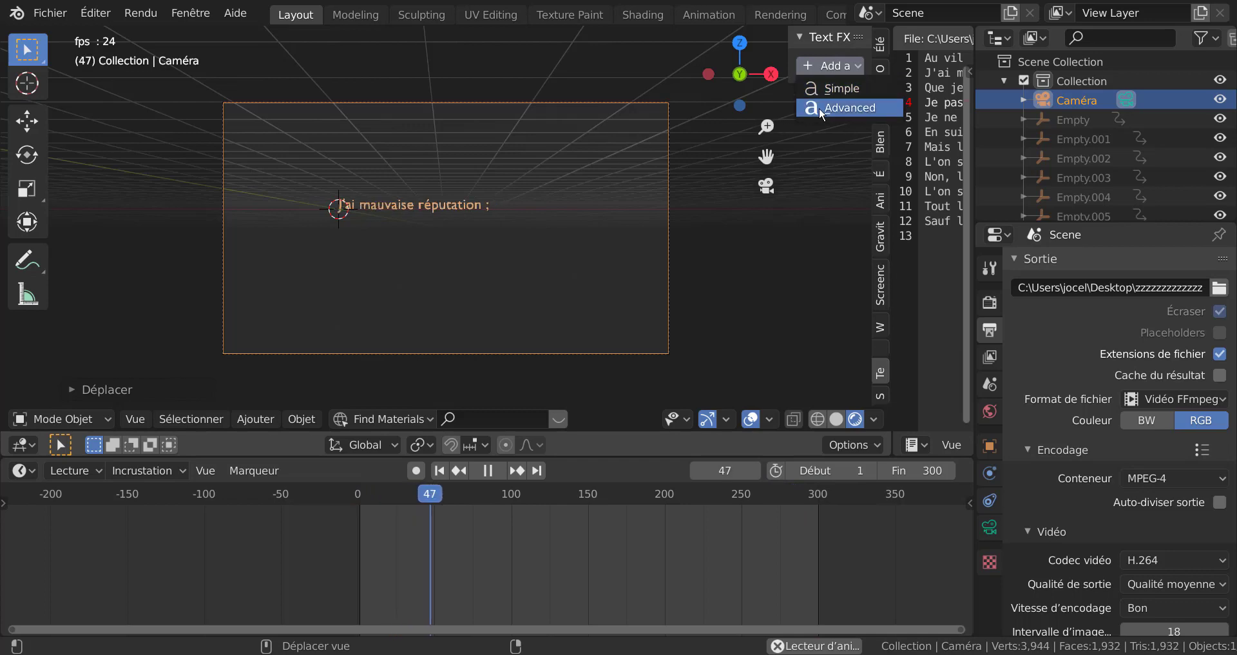
pyautogui.click(827, 90)
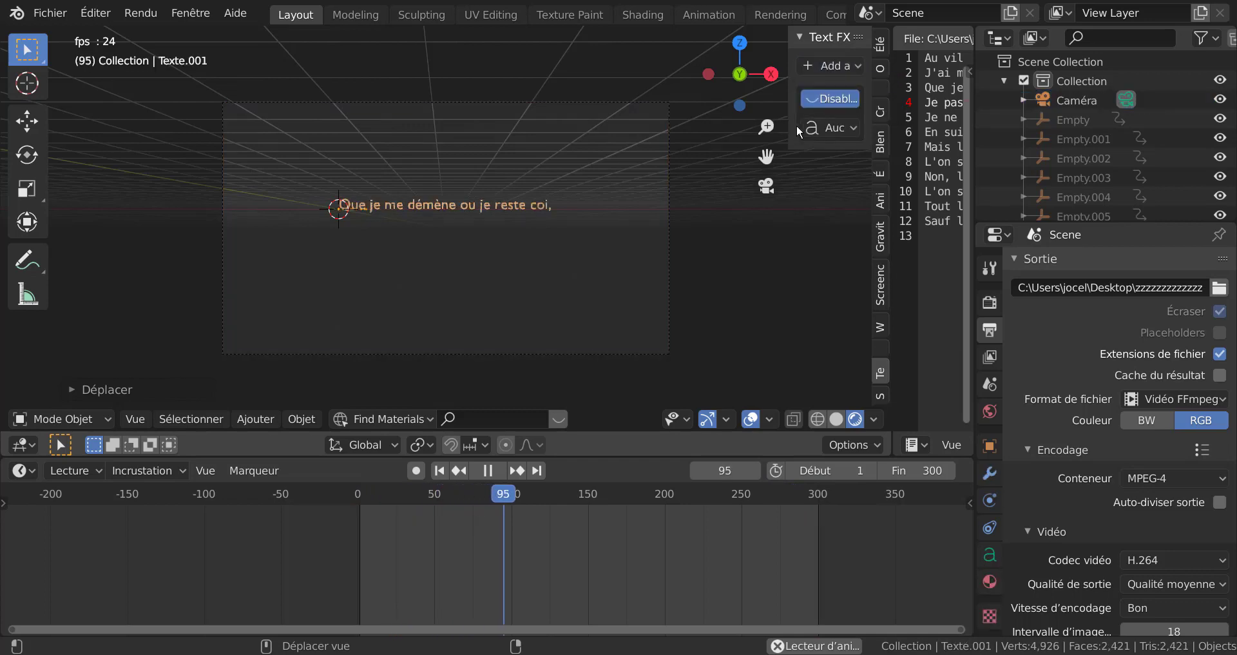
pyautogui.moveTo(645, 236); pyautogui.dragTo(216, 124, button='middle')
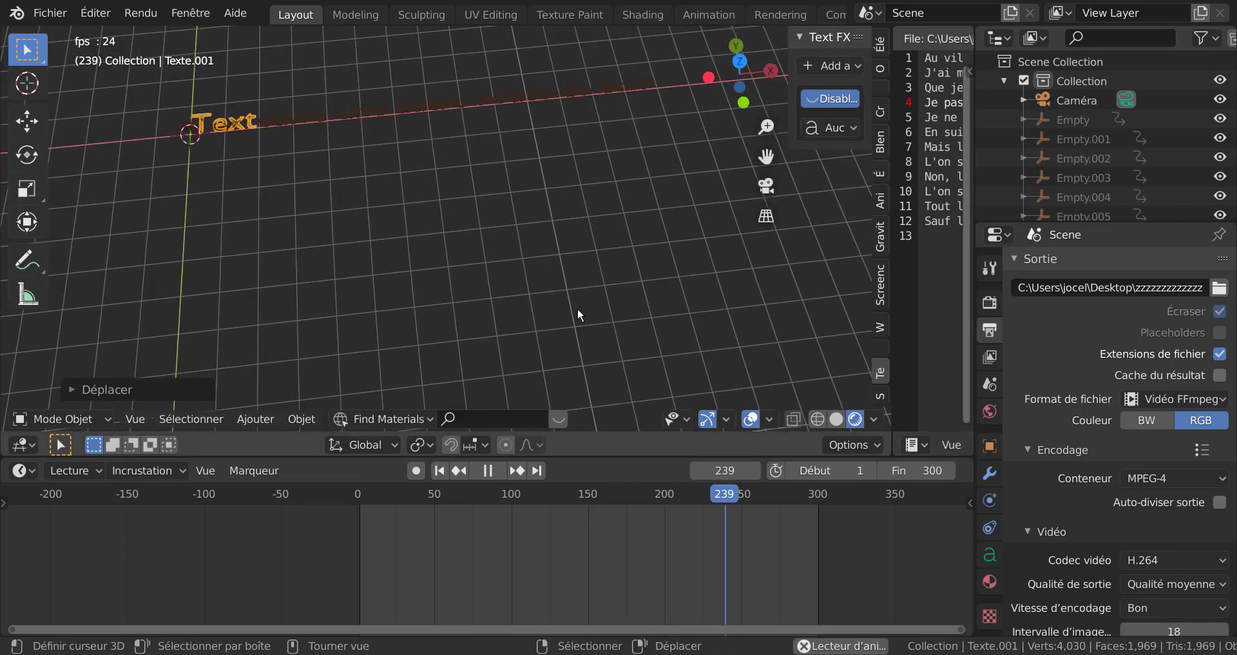
pyautogui.moveTo(577, 314); pyautogui.dragTo(506, 257, button='middle')
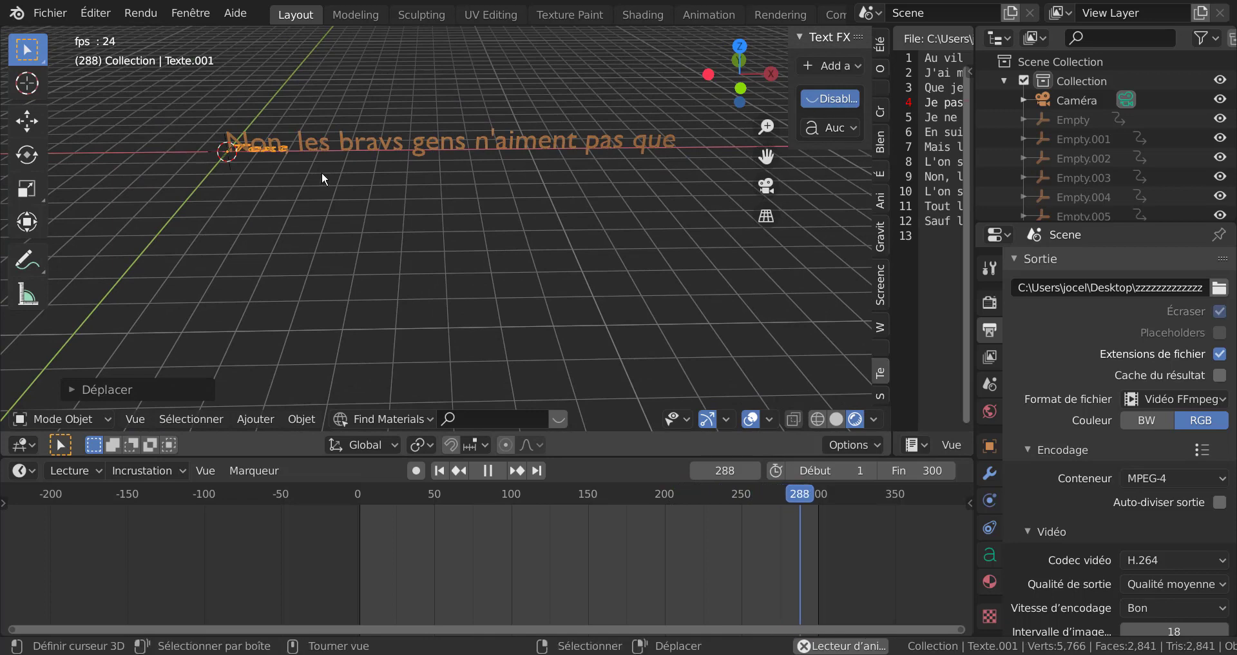
pyautogui.moveTo(323, 171); pyautogui.dragTo(226, 137, button='middle')
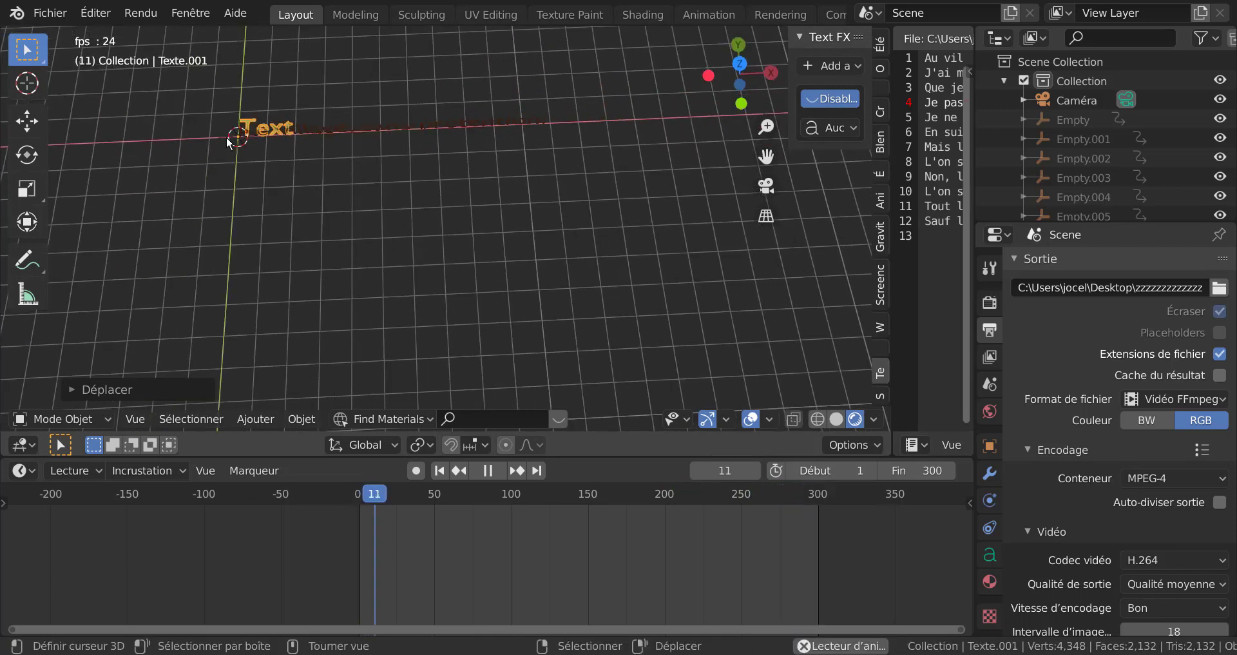
pyautogui.press('x')
pyautogui.click(288, 173)
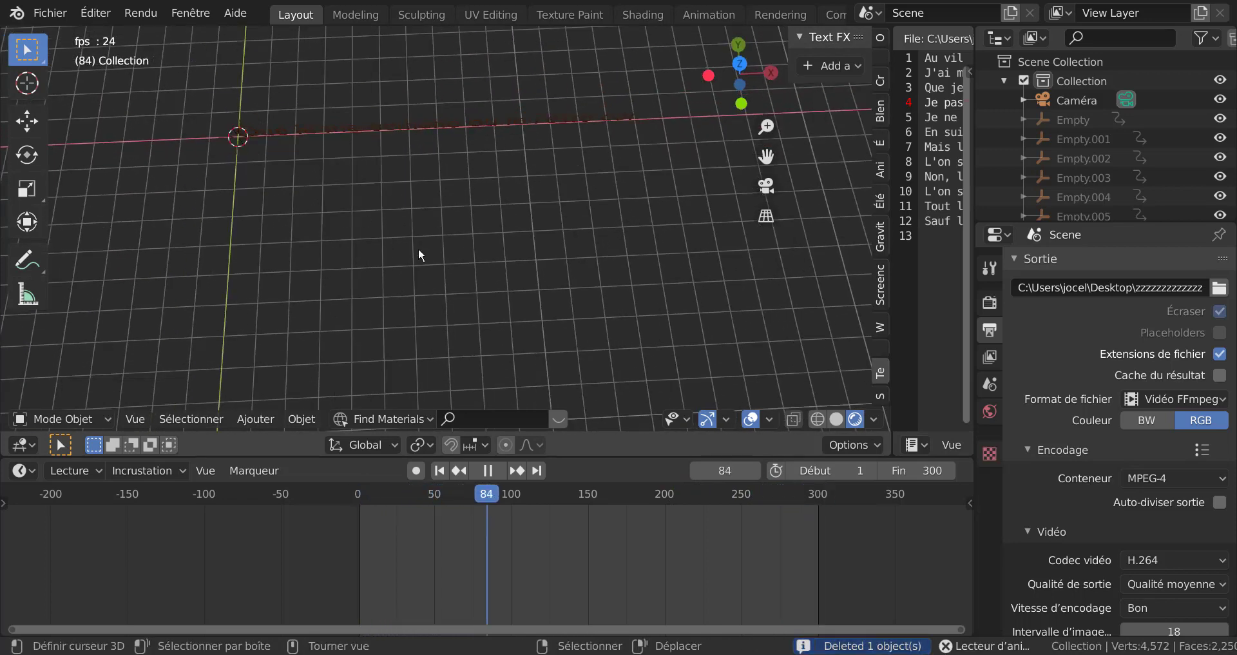
# Set the Read Lines text object's Standard font to ArialMT and show it in front view.
pyautogui.press('KP_1')
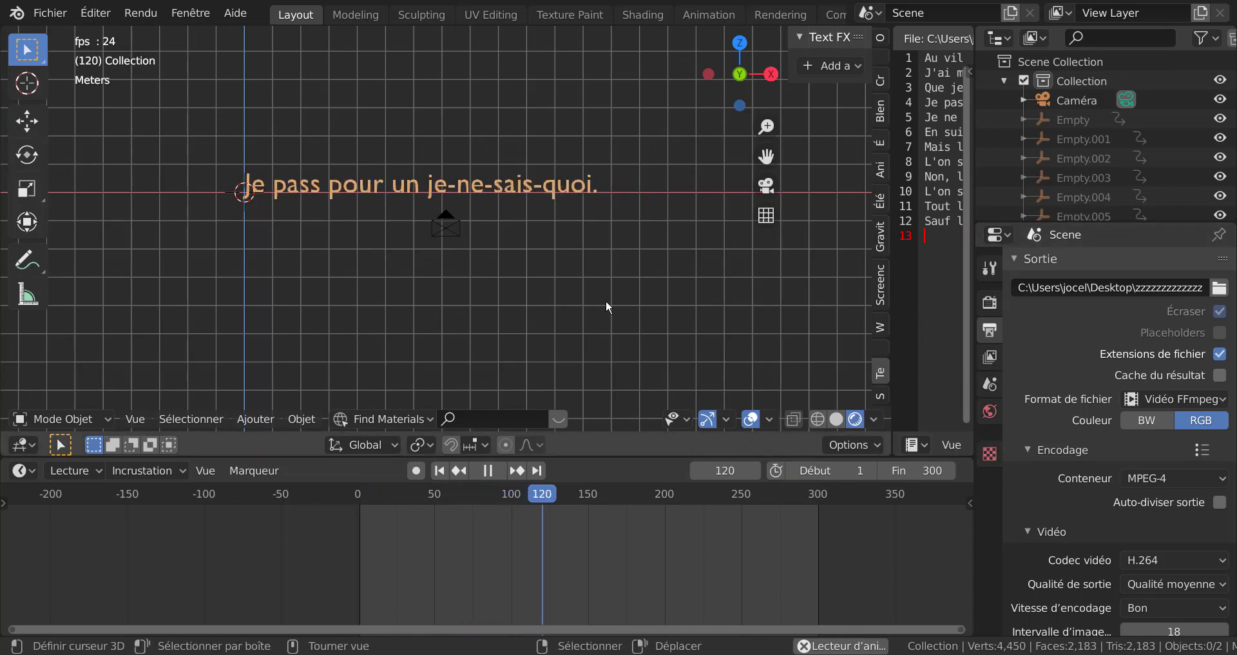
pyautogui.click(496, 191)
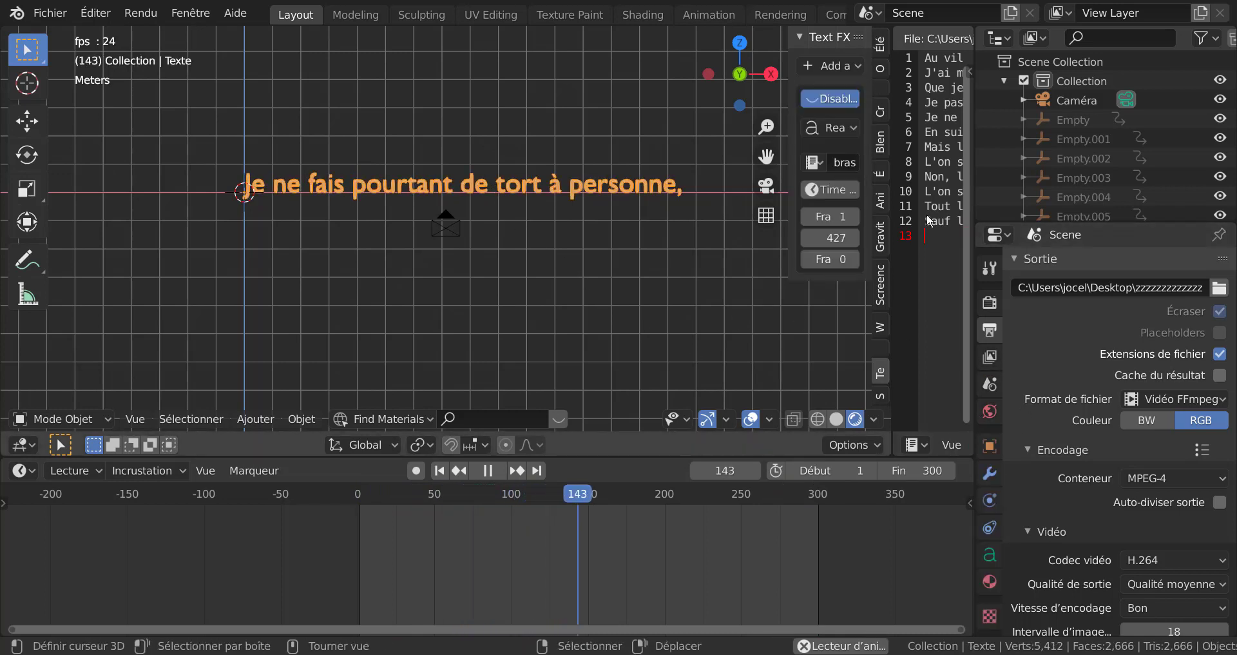
pyautogui.click(990, 554)
pyautogui.scroll(10, 1083, 451)
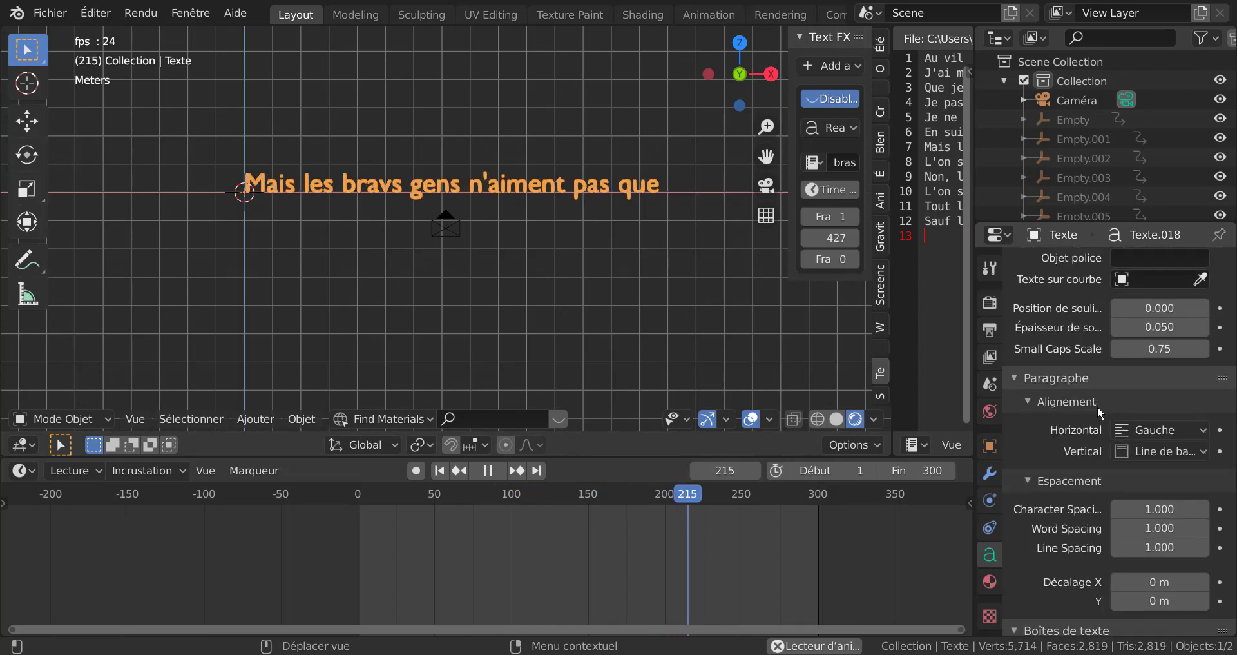
pyautogui.scroll(8, 1100, 410)
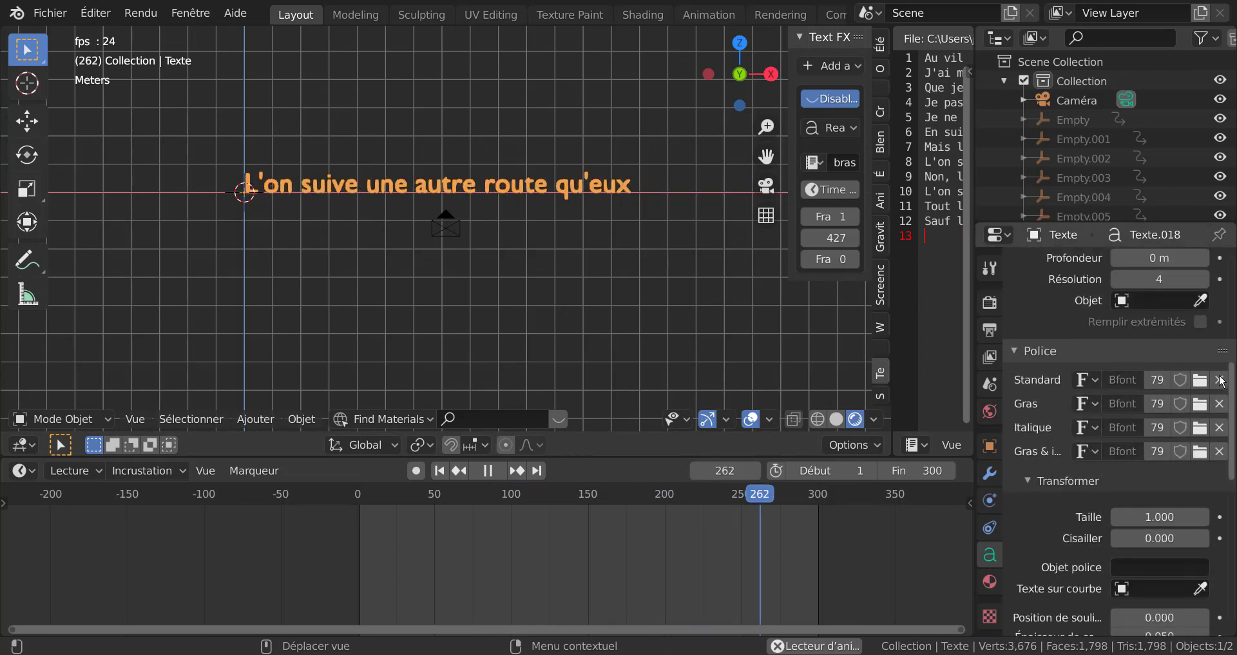
pyautogui.click(1087, 381)
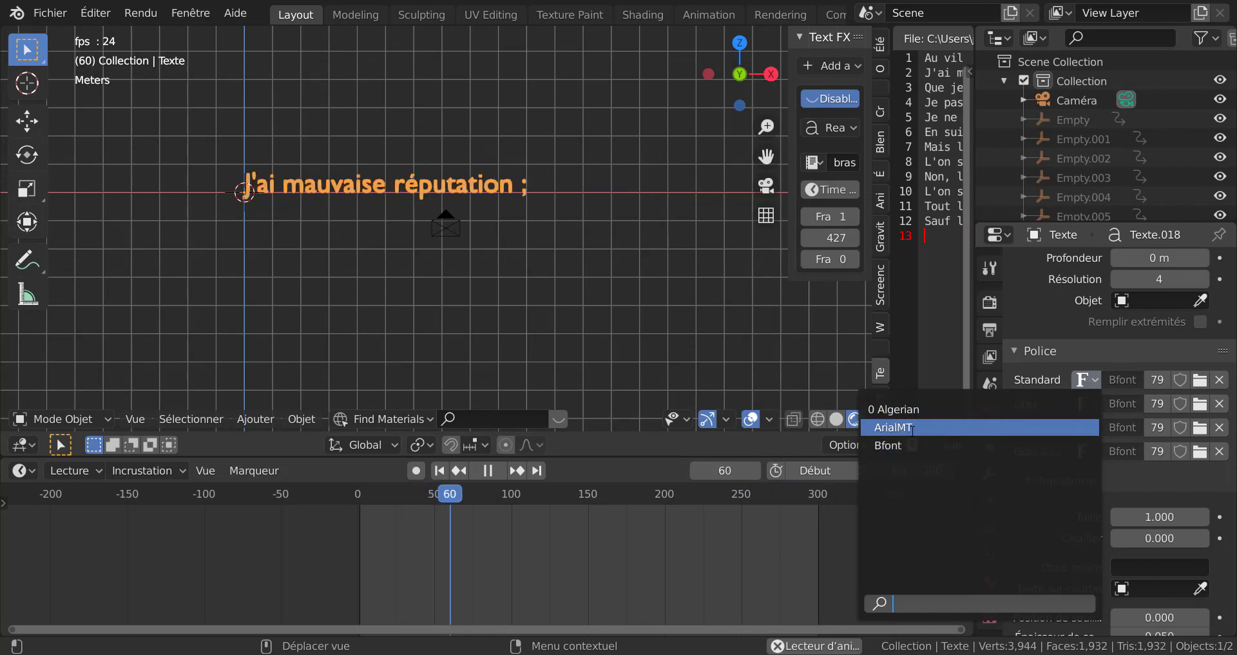
pyautogui.click(912, 427)
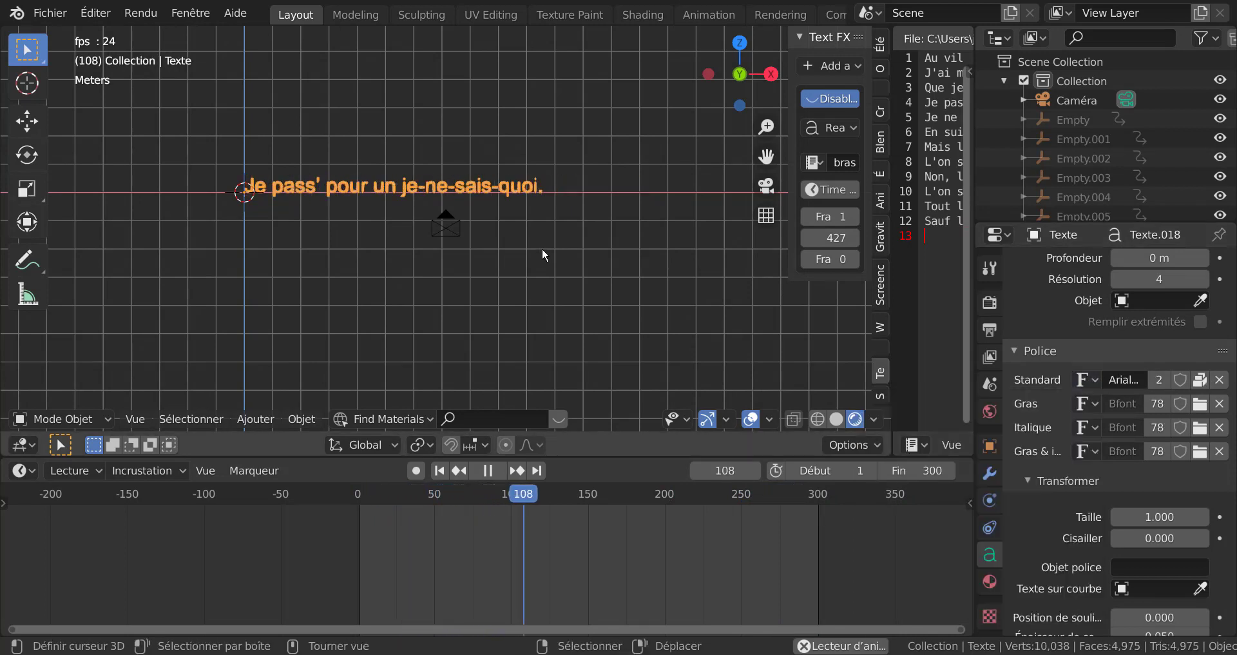
# Widen the Text FX sidebar and switch the text object's effect to Typewriter.
pyautogui.scroll(3, 553, 266)
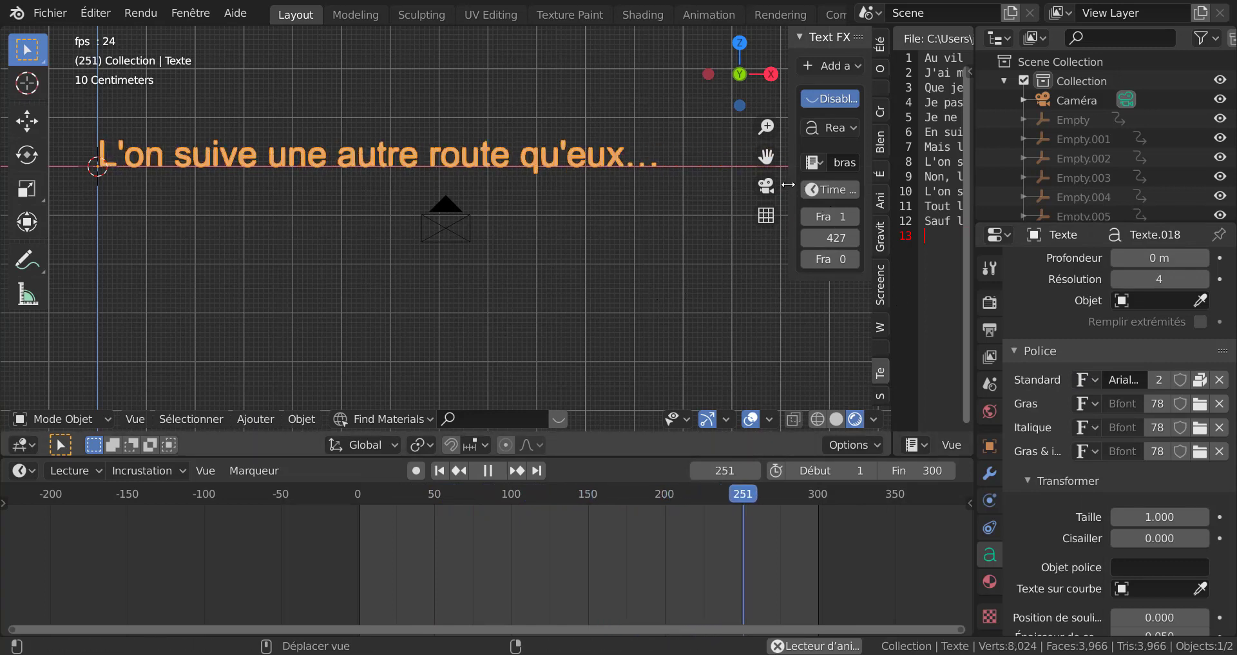
pyautogui.moveTo(788, 185); pyautogui.dragTo(705, 187)
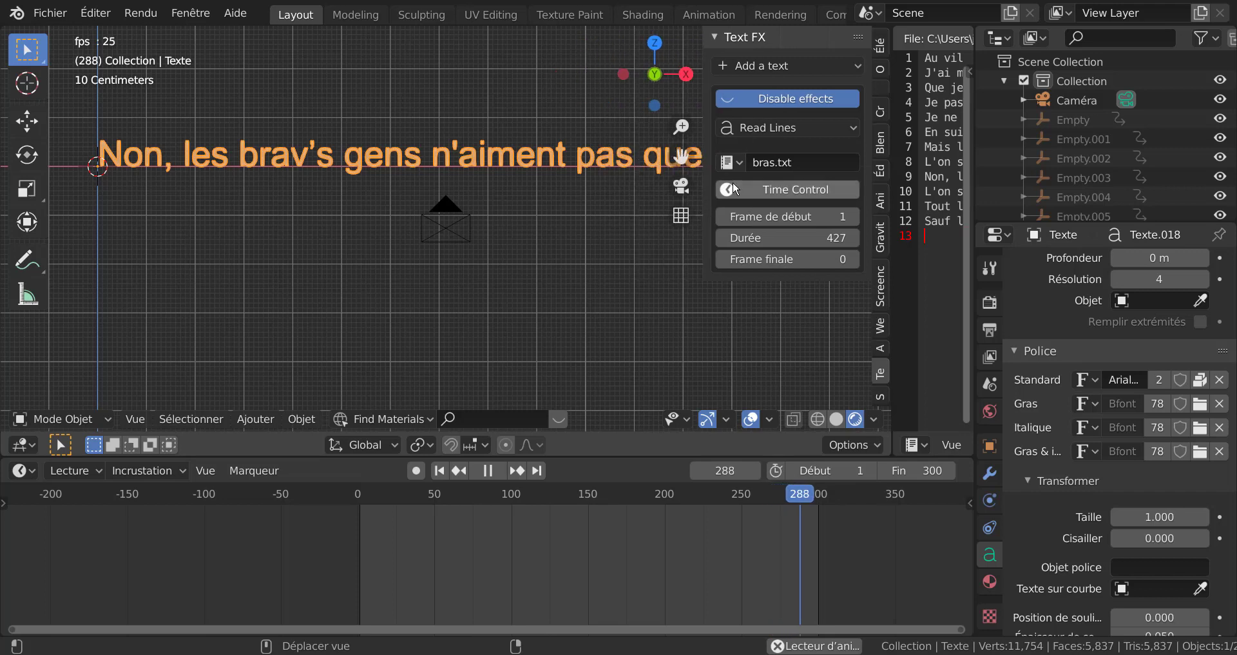
pyautogui.click(786, 126)
pyautogui.click(764, 171)
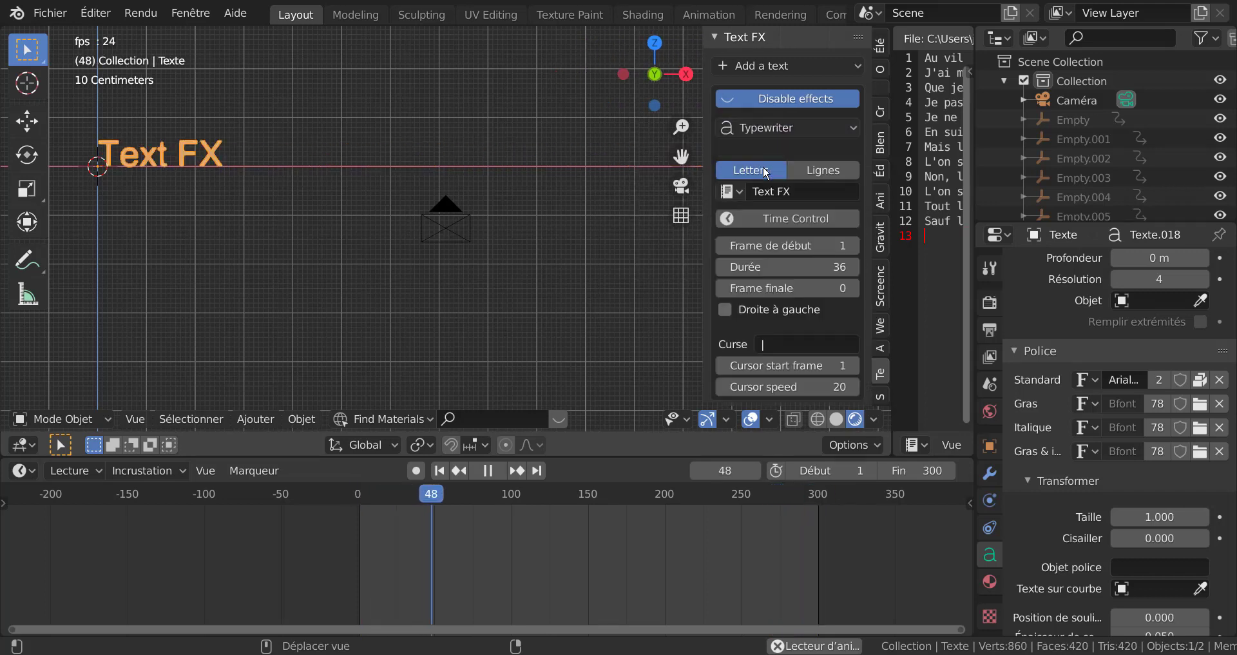
# Try the Scramble and Incrémenter effects on the text object, and switch it back to Typewriter.
pyautogui.click(780, 131)
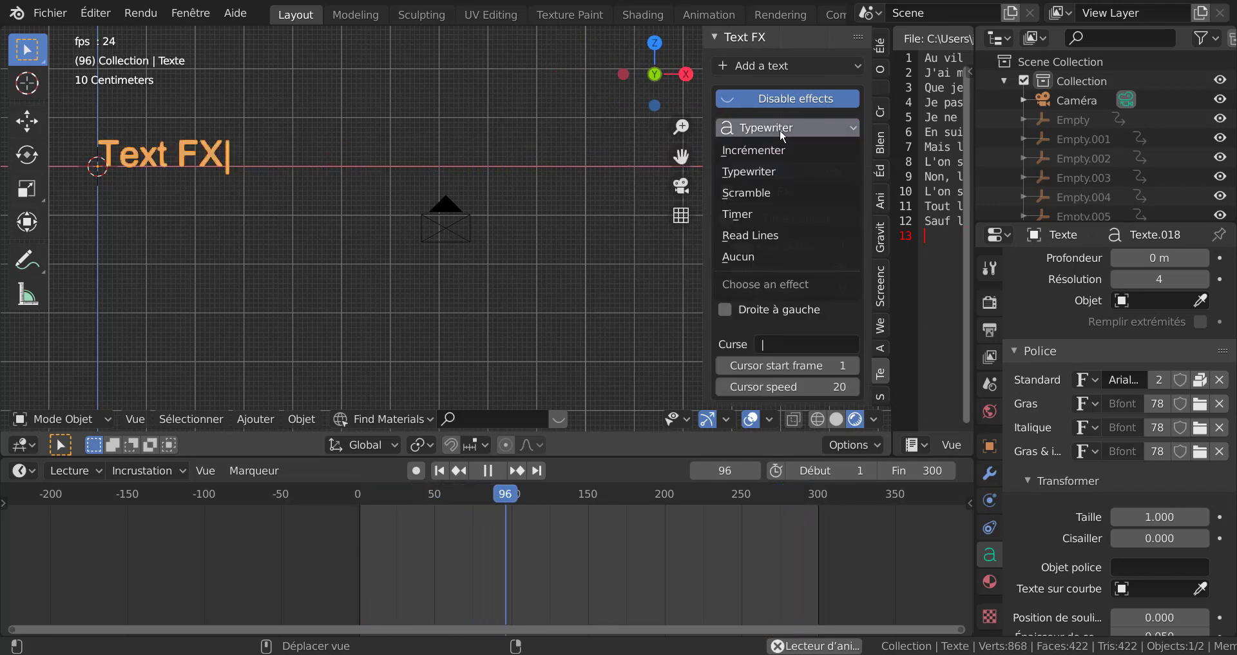
pyautogui.click(772, 187)
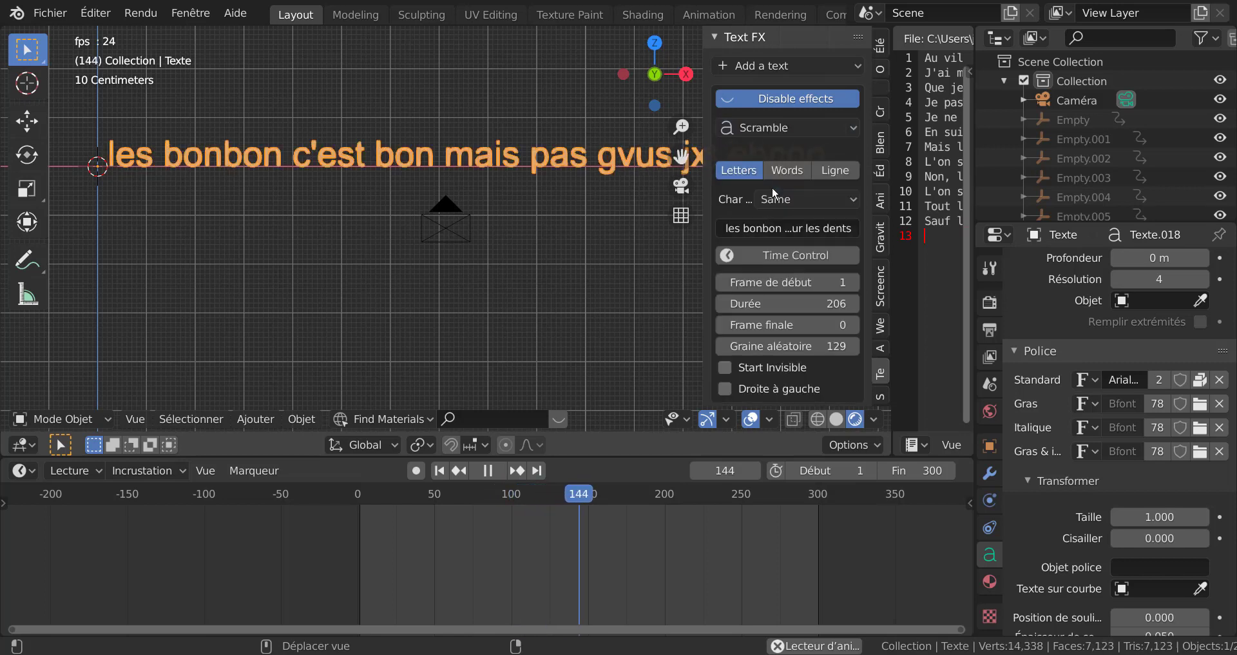
pyautogui.click(776, 125)
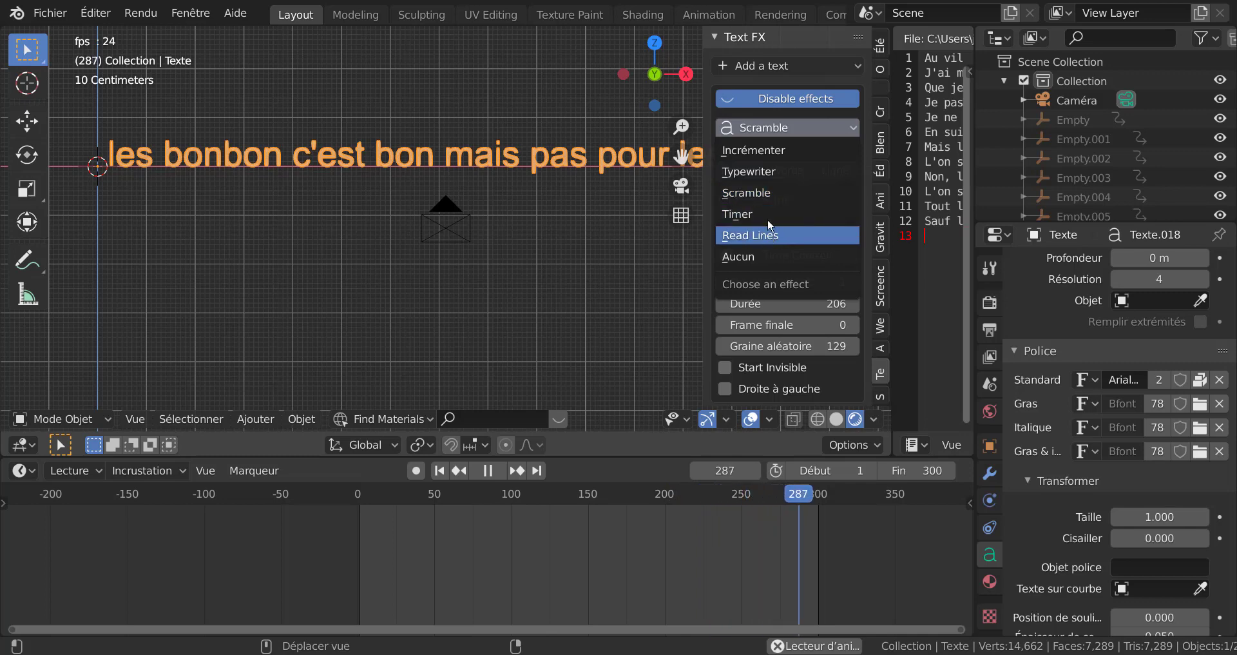
pyautogui.click(755, 149)
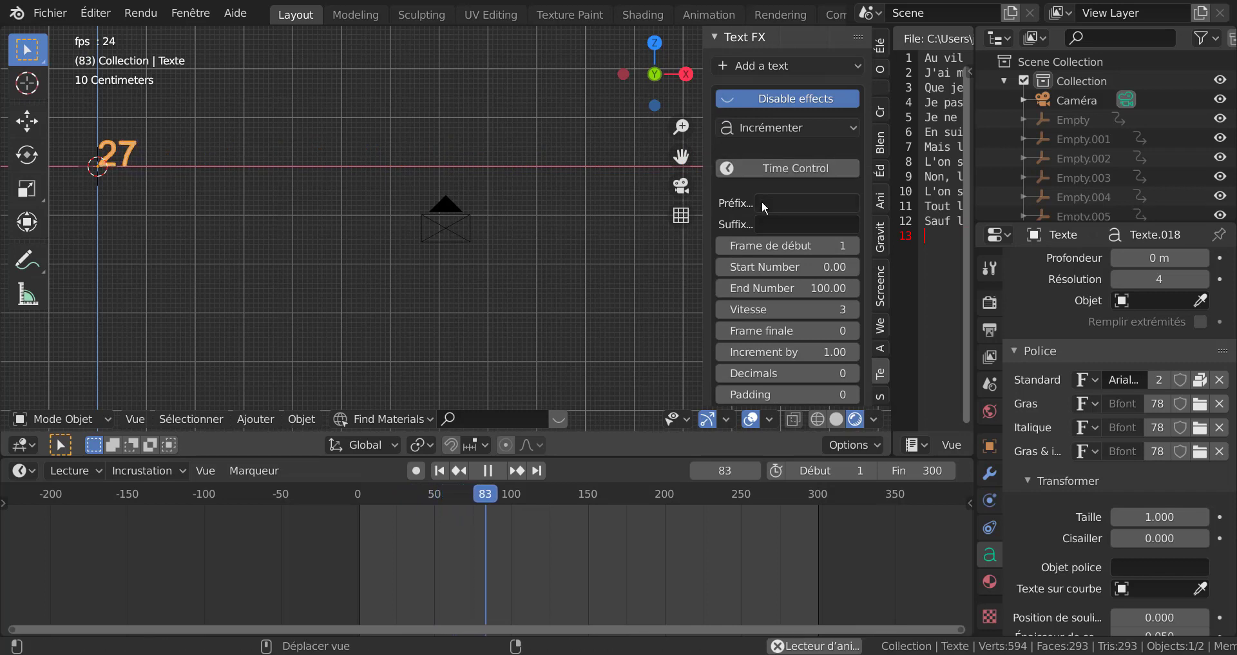
pyautogui.click(784, 131)
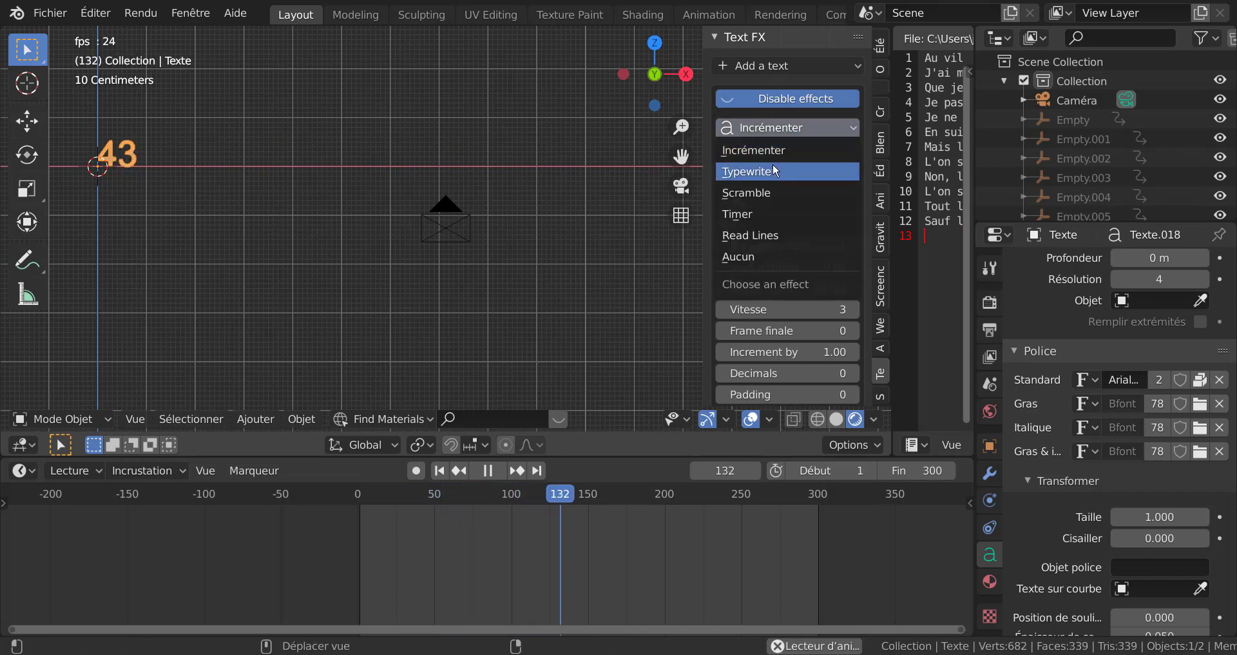
pyautogui.click(790, 172)
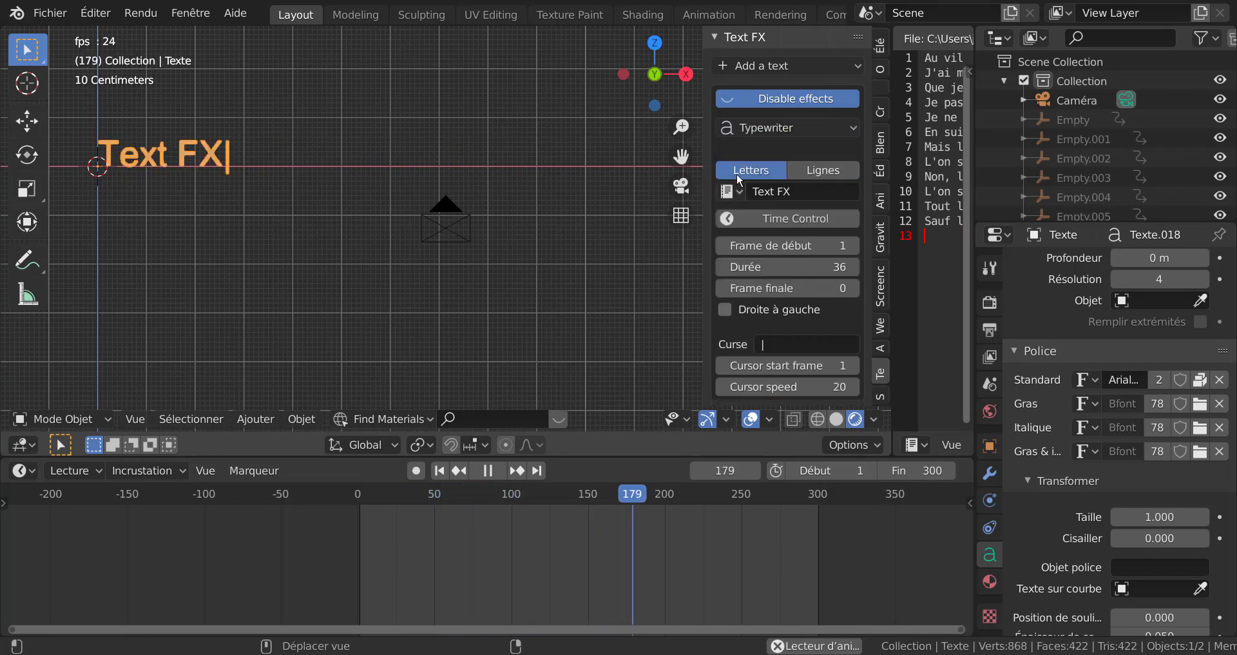
# Load bras.txt as the Typewriter effect's source text and set its duration to 273 frames.
pyautogui.click(728, 193)
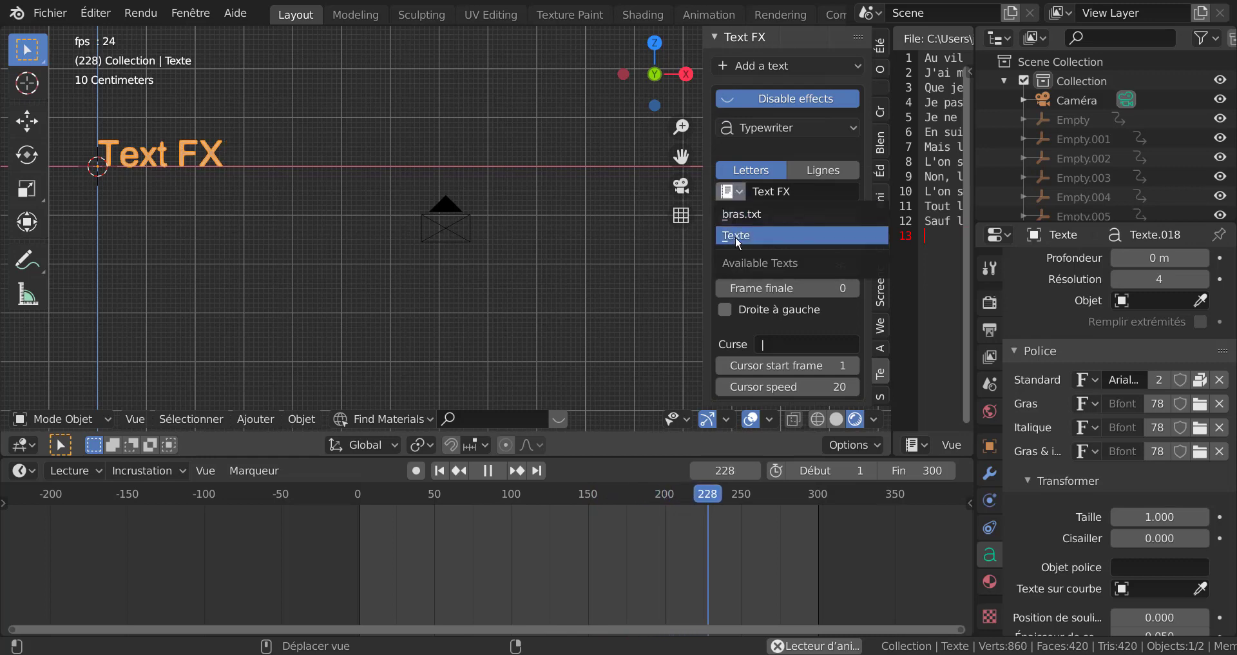
pyautogui.click(741, 214)
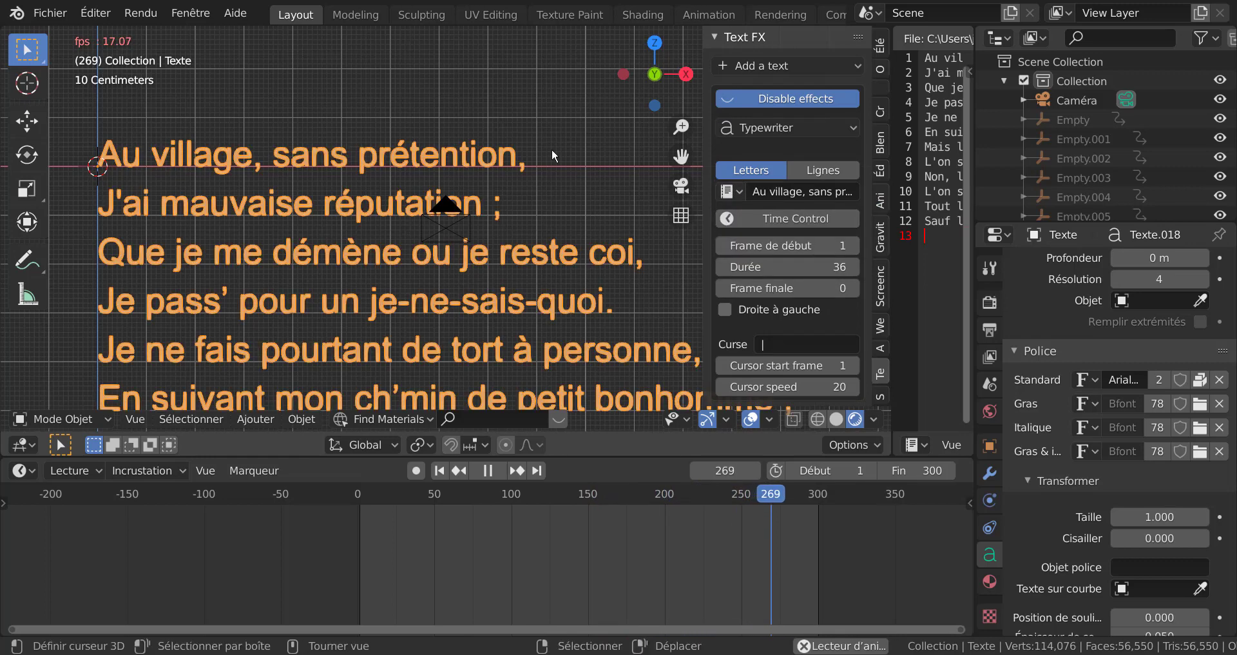
pyautogui.scroll(-4, 556, 162)
pyautogui.scroll(-2, 577, 222)
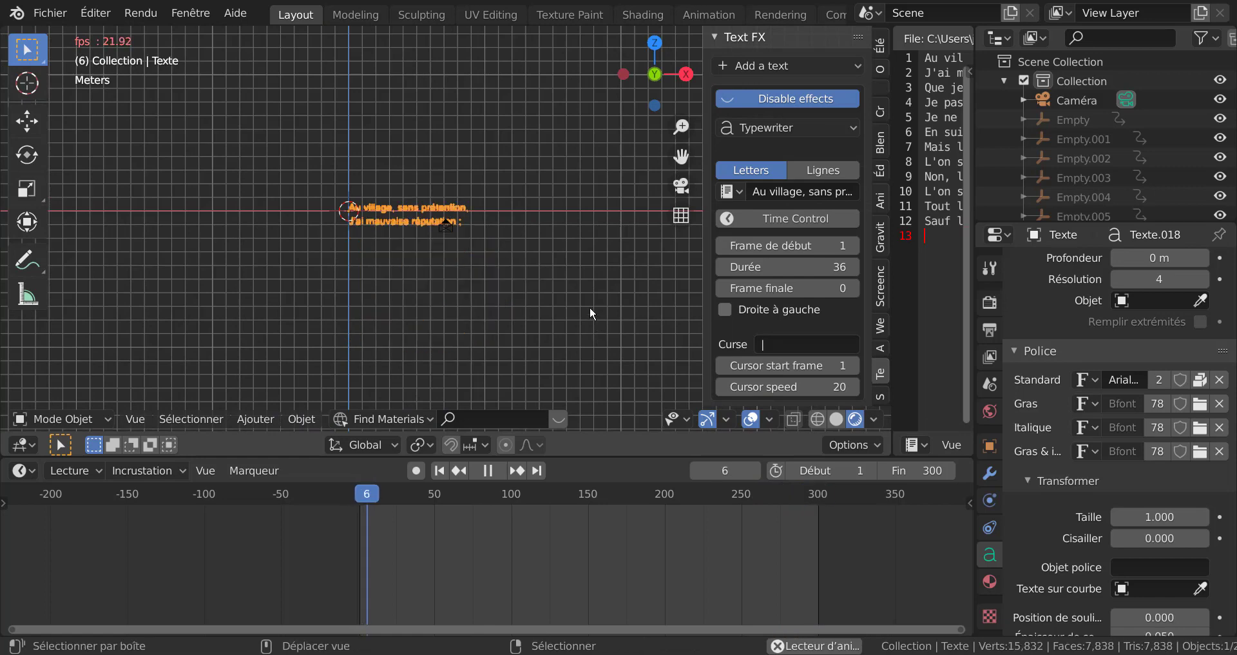
pyautogui.keyDown('shift'); pyautogui.moveTo(590, 306); pyautogui.dragTo(585, 267, button='middle'); pyautogui.keyUp('shift')
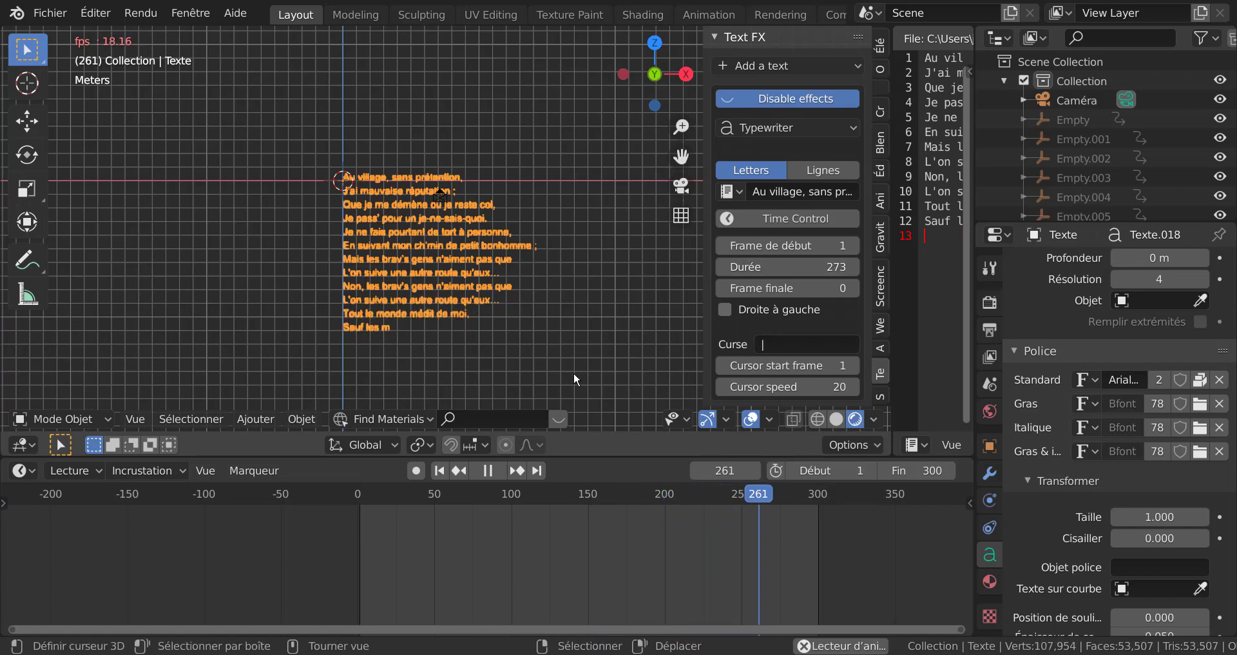
pyautogui.scroll(3, 574, 373)
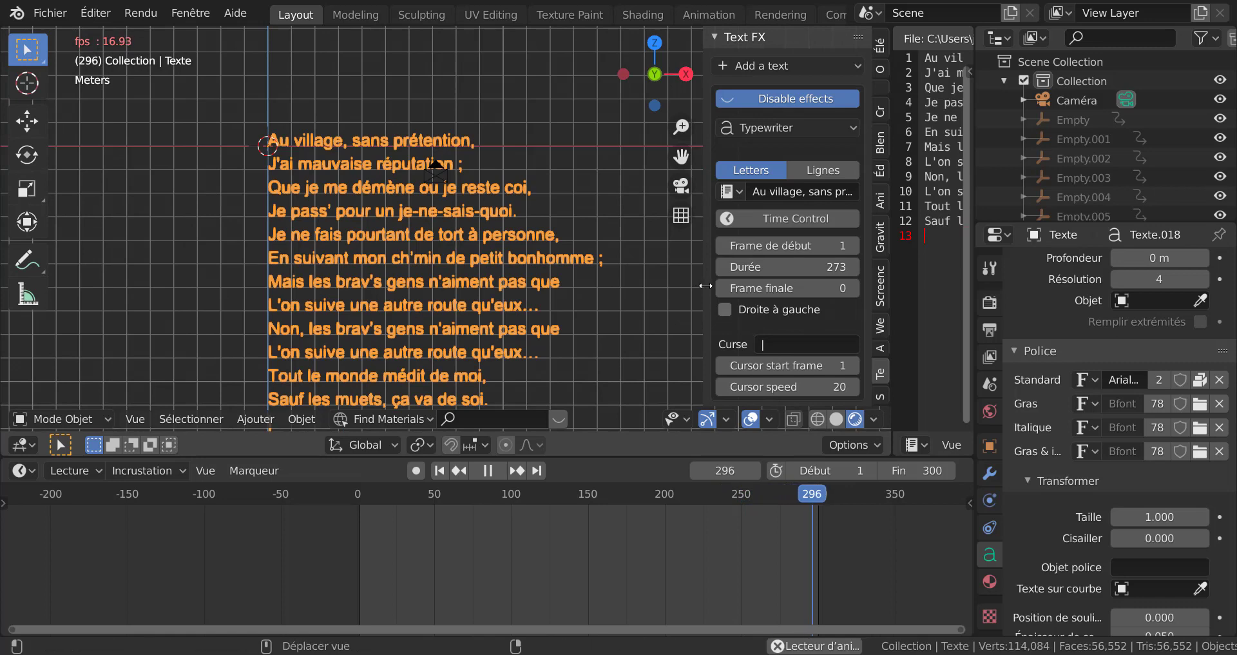
# Narrow the Text FX sidebar and, in camera view, move the camera so all the text lines fit inside the frame.
pyautogui.moveTo(703, 285); pyautogui.dragTo(781, 290)
pyautogui.keyDown('shift'); pyautogui.moveTo(567, 285); pyautogui.dragTo(545, 239, button='middle'); pyautogui.keyUp('shift')
pyautogui.press('KP_0')
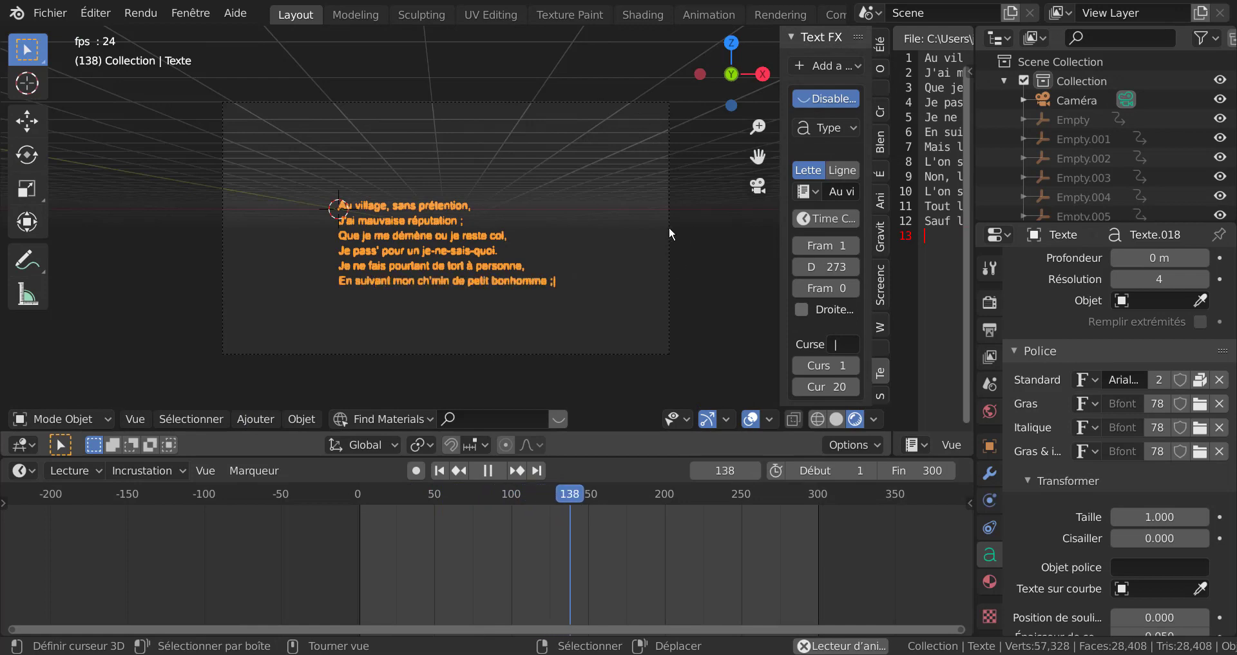
pyautogui.moveTo(665, 262); pyautogui.dragTo(613, 399, button='right')
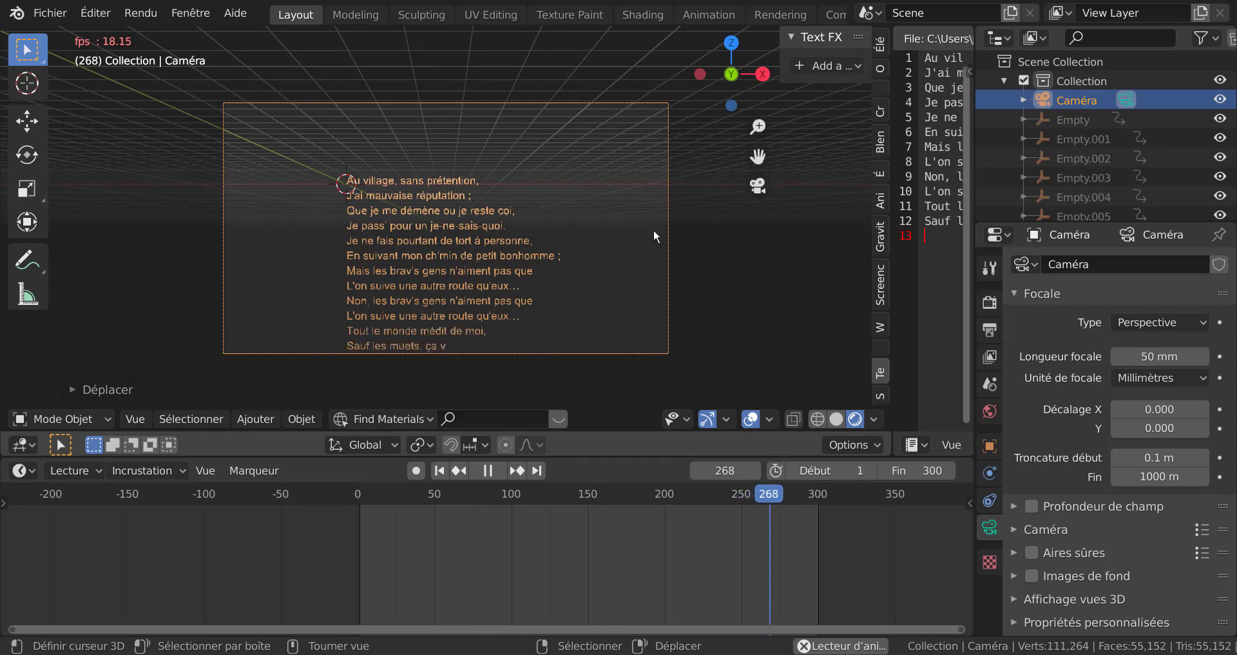
pyautogui.moveTo(666, 240); pyautogui.dragTo(466, 242, button='right')
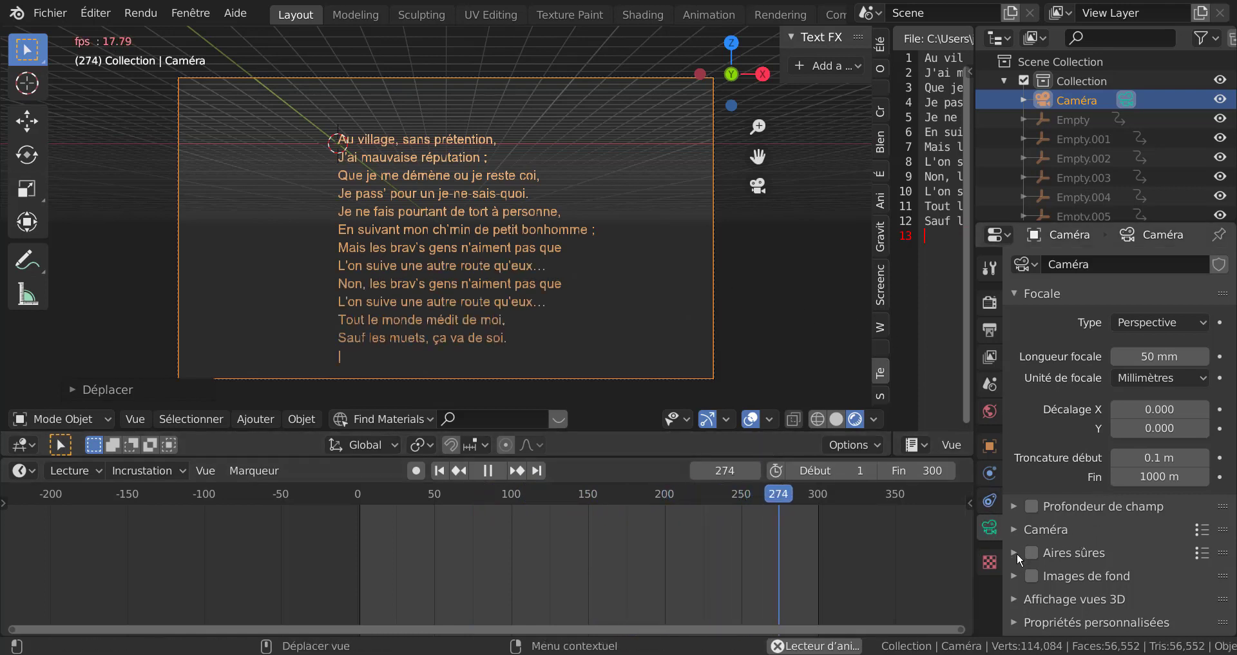
pyautogui.click(1014, 596)
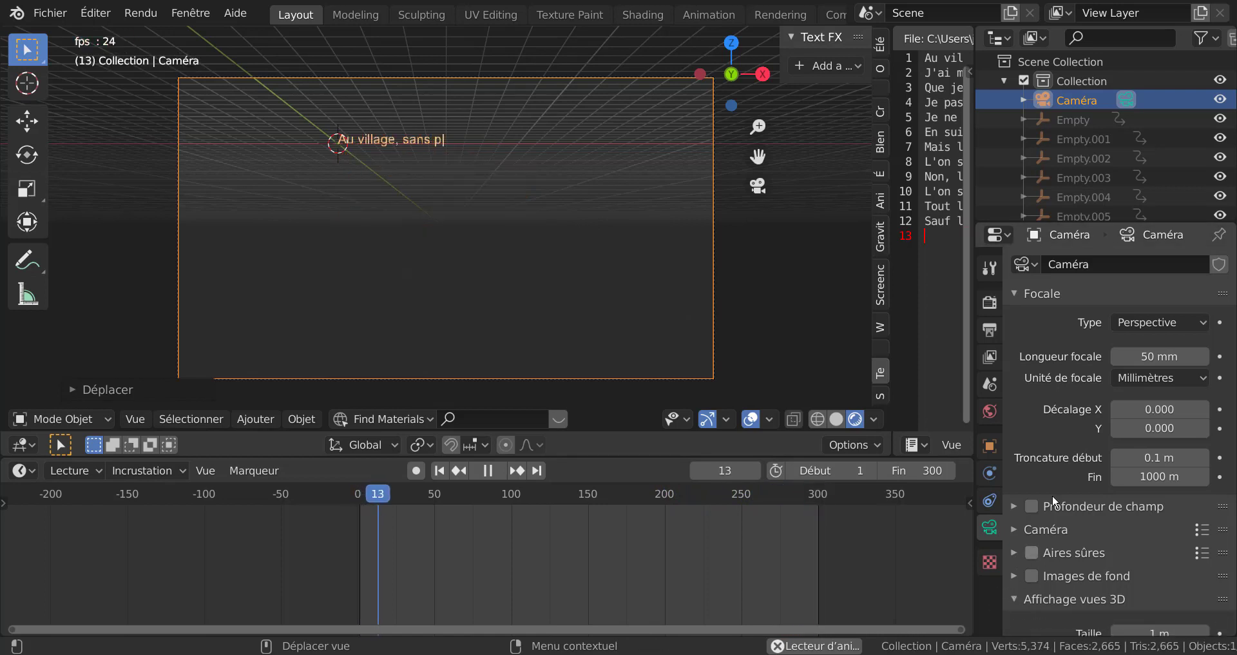
pyautogui.scroll(-5, 1053, 494)
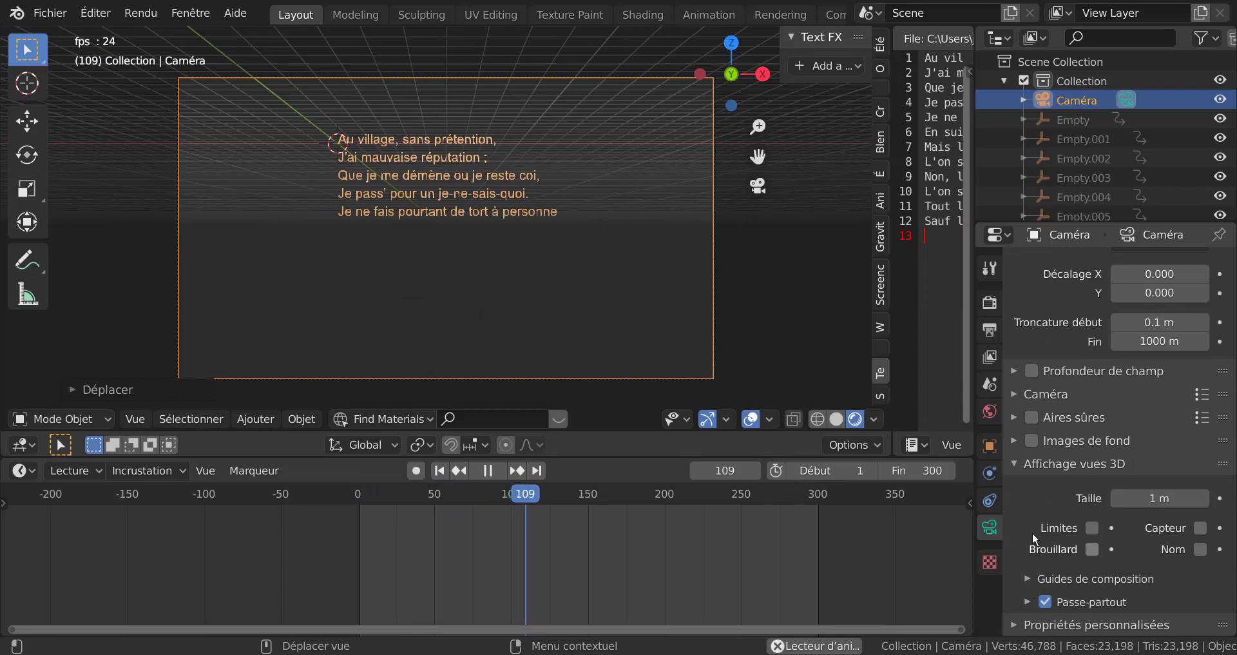
pyautogui.click(1020, 463)
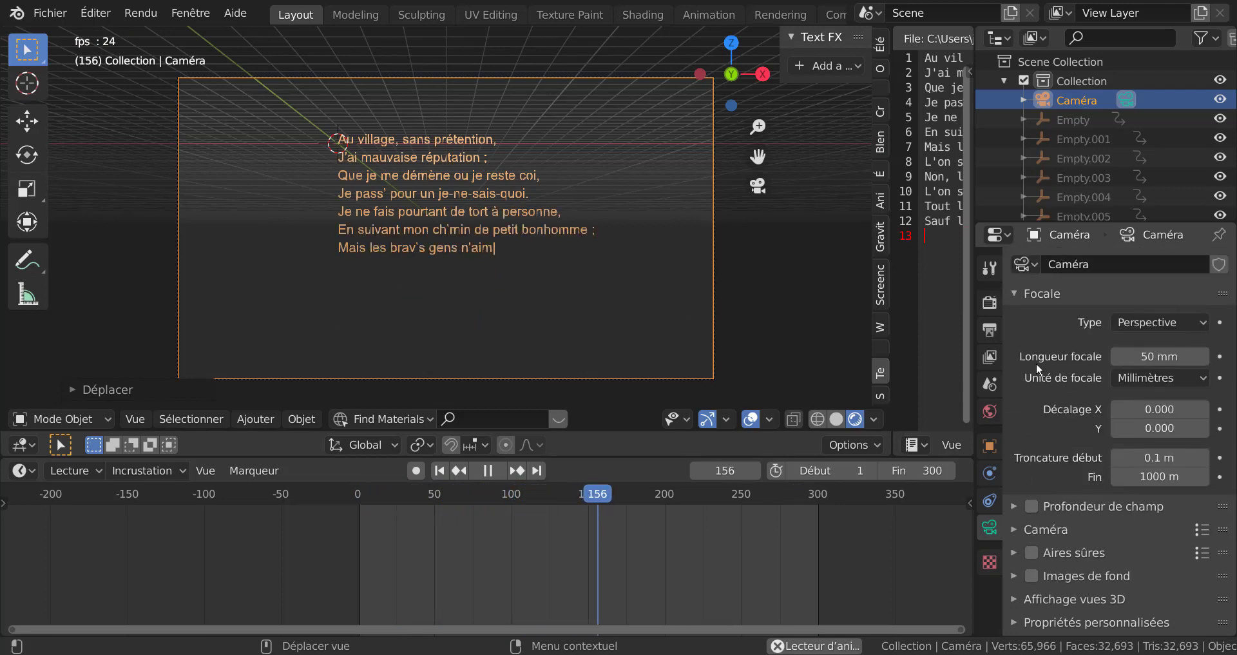
# Enable a transparent background in the Film section of the render settings.
pyautogui.click(991, 304)
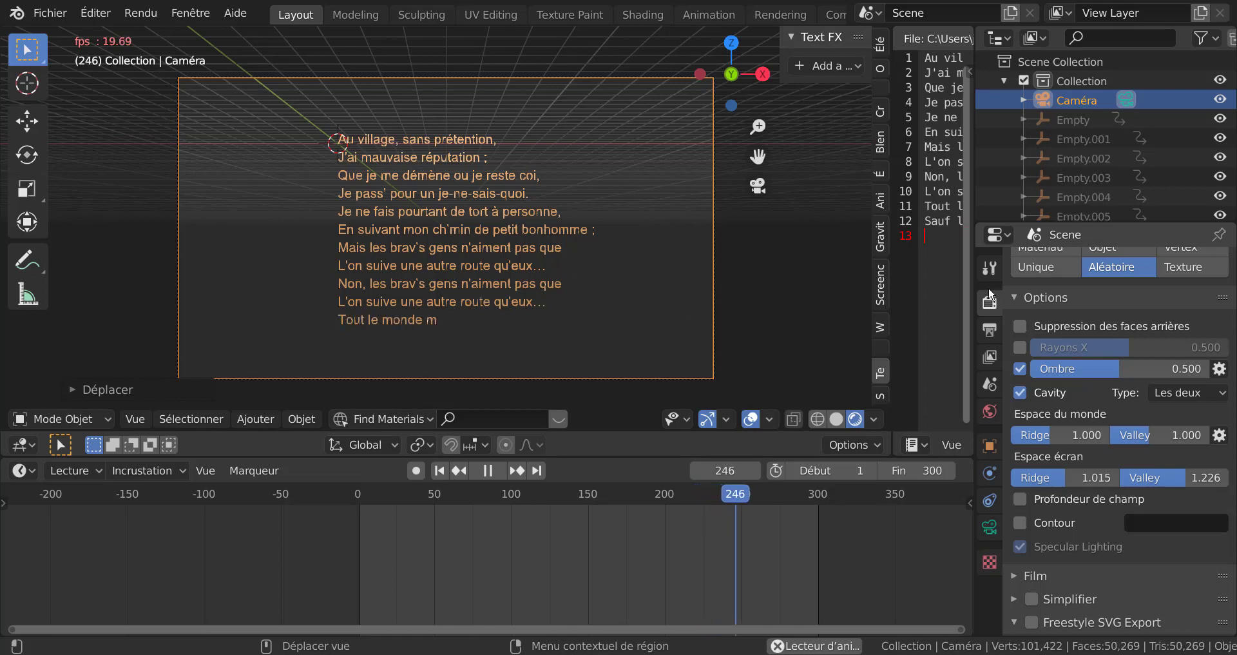
pyautogui.click(990, 277)
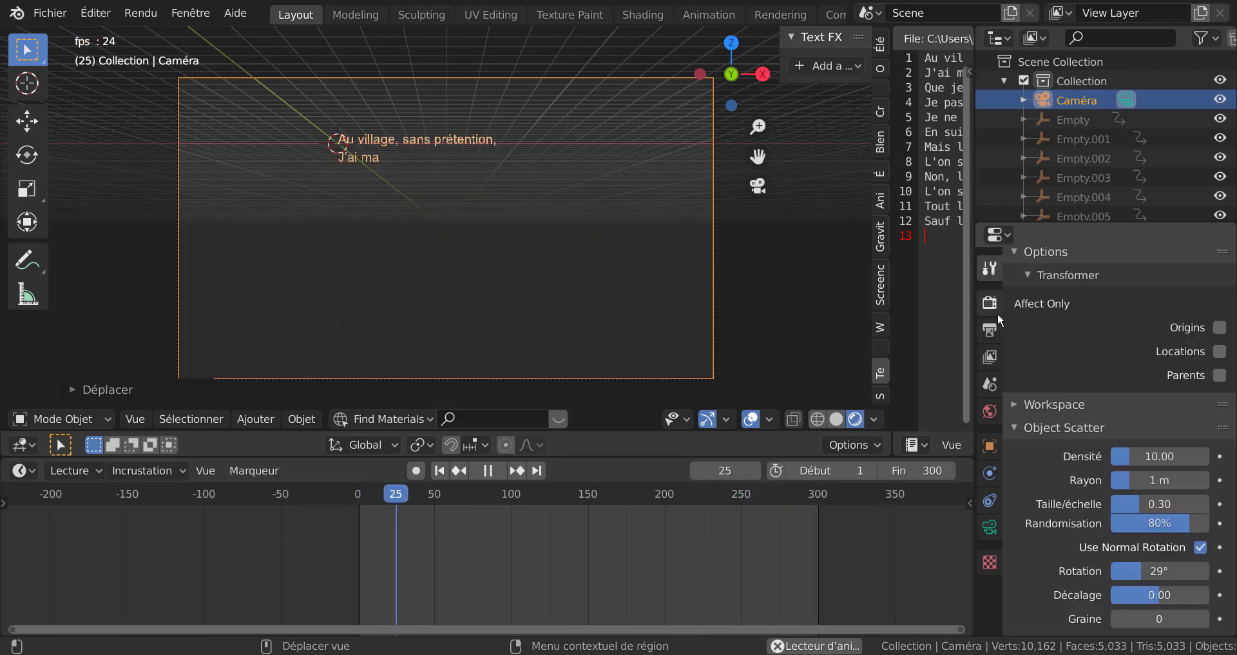
pyautogui.click(991, 303)
pyautogui.scroll(-10, 1073, 528)
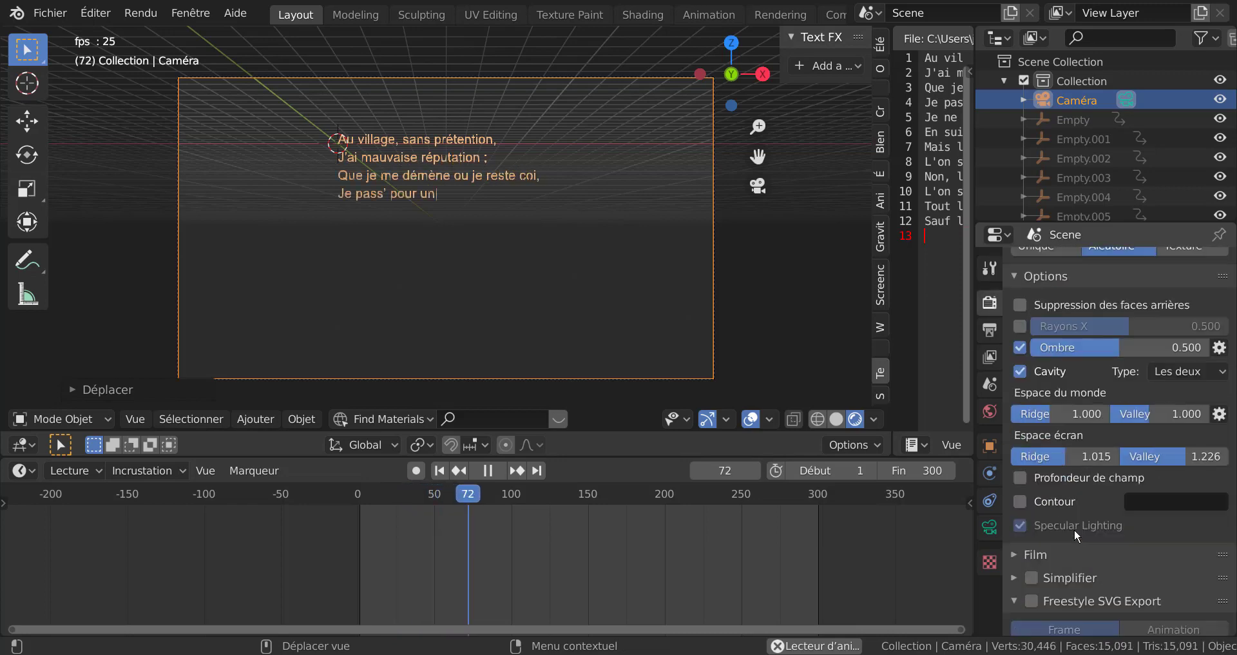
pyautogui.click(1019, 475)
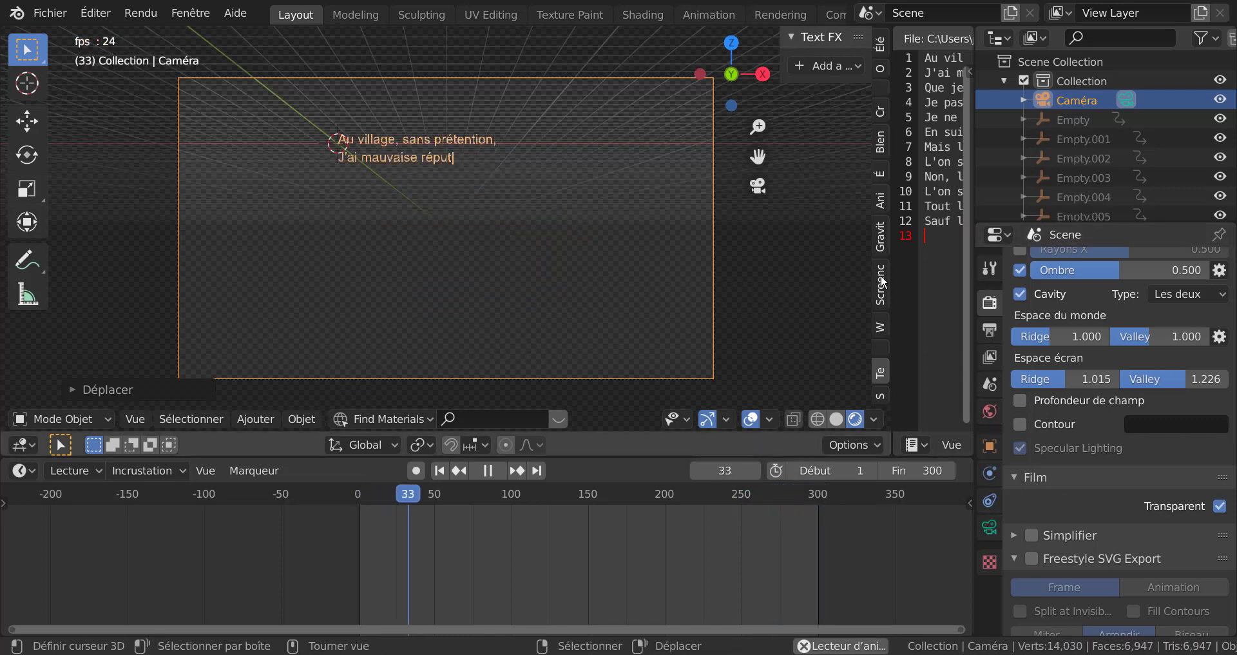
# Examine the output encoding settings and select MPEG-4 as the container.
pyautogui.click(990, 269)
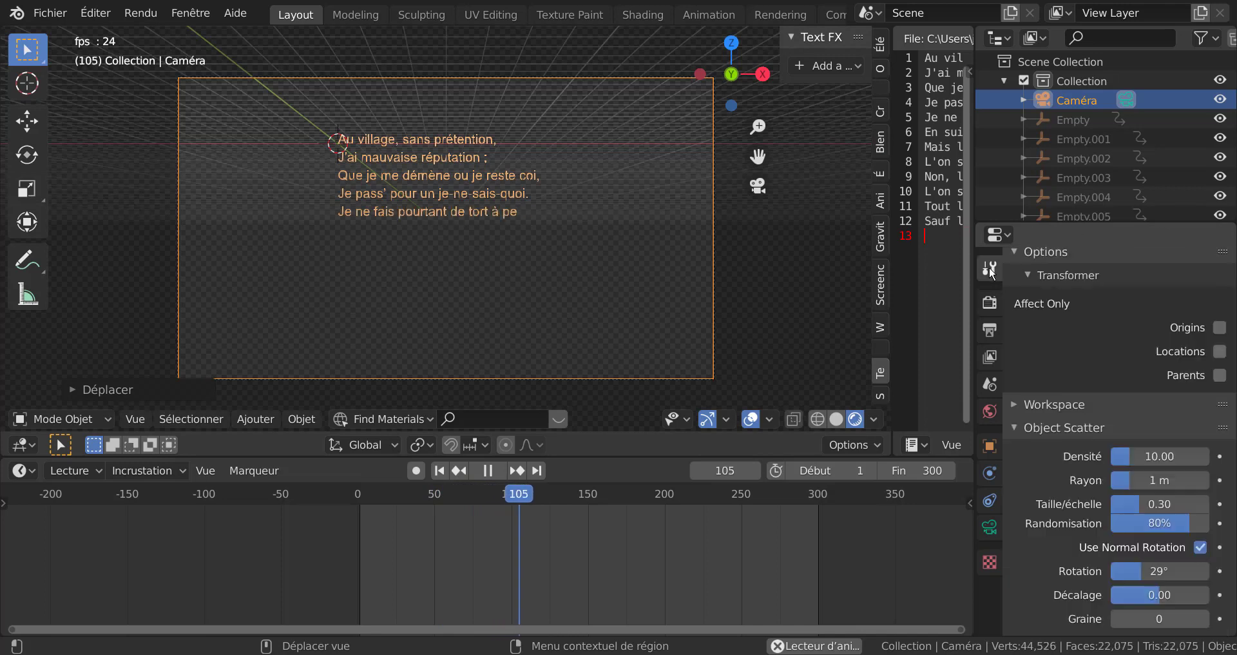
pyautogui.click(986, 331)
pyautogui.scroll(-8, 1062, 479)
pyautogui.scroll(5, 1062, 479)
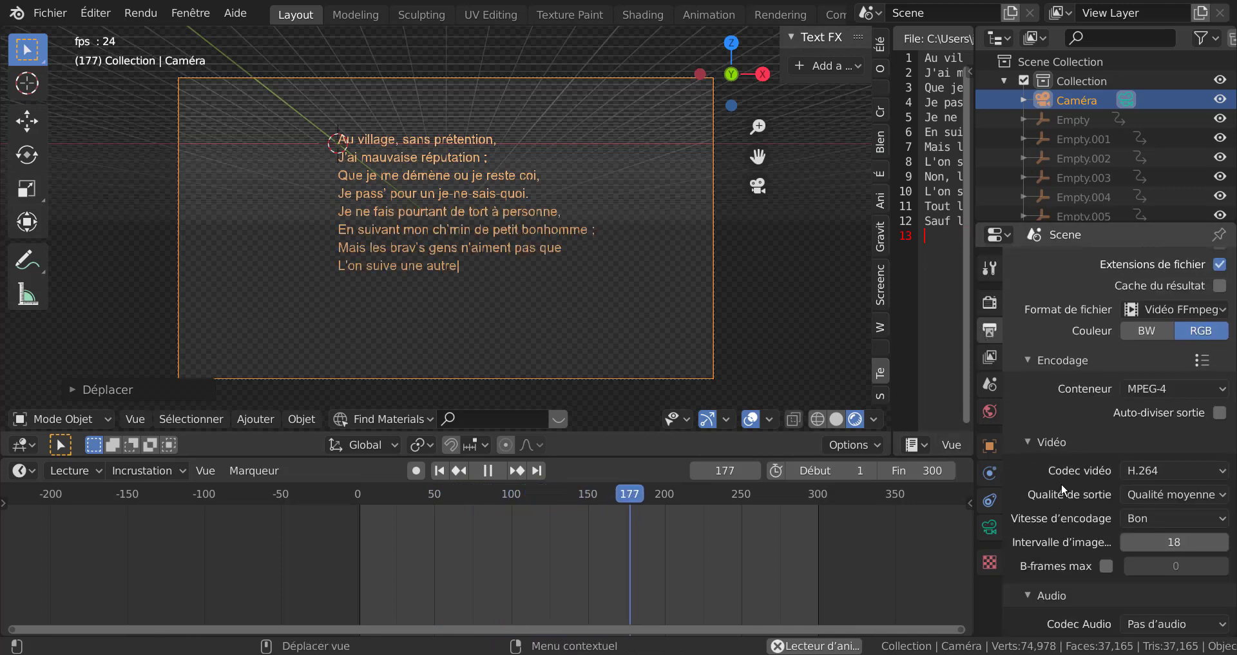
pyautogui.scroll(4, 1160, 295)
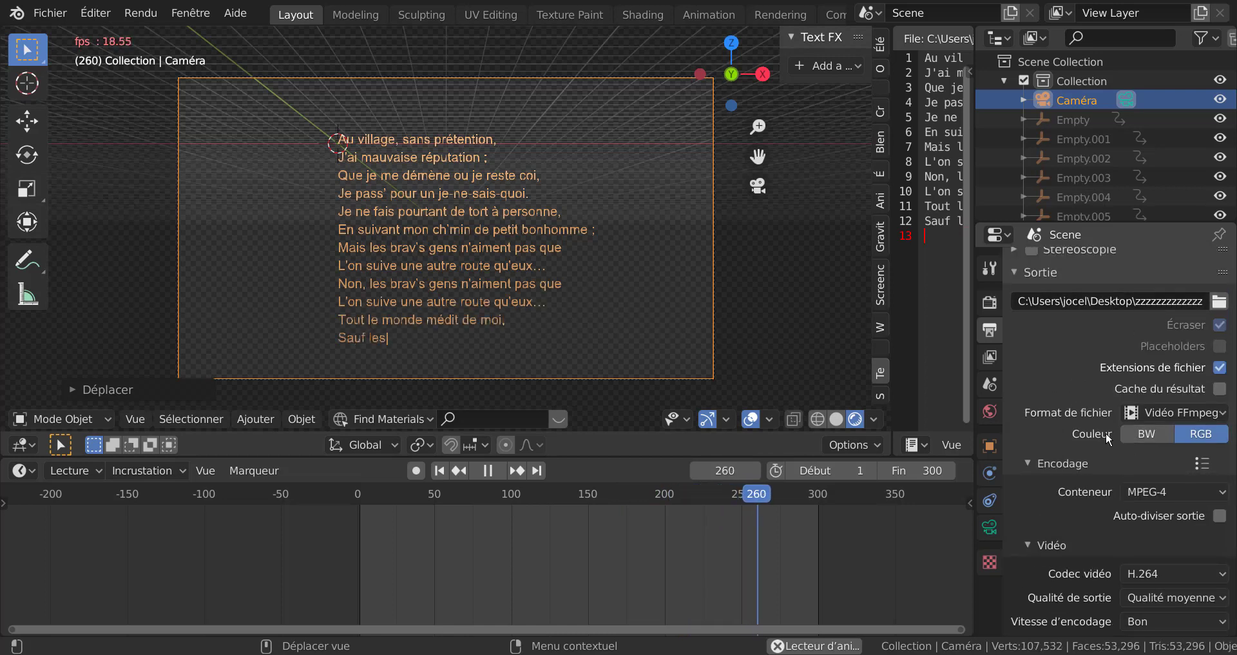
pyautogui.scroll(-2, 1185, 384)
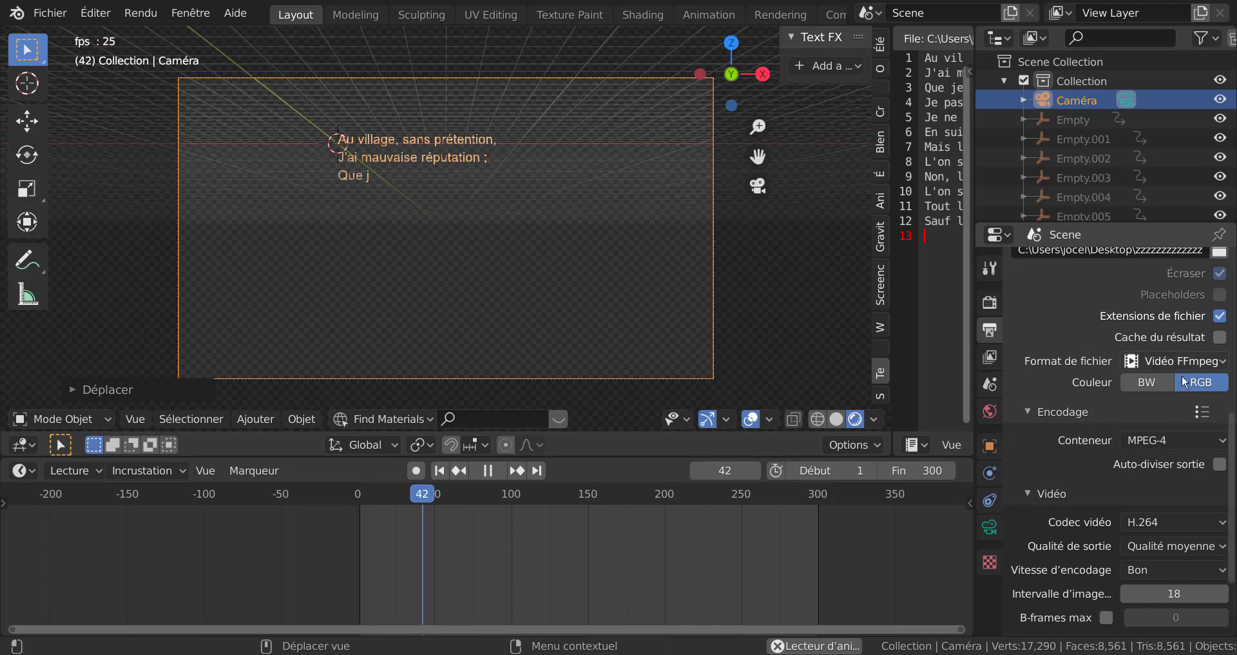
pyautogui.click(1144, 442)
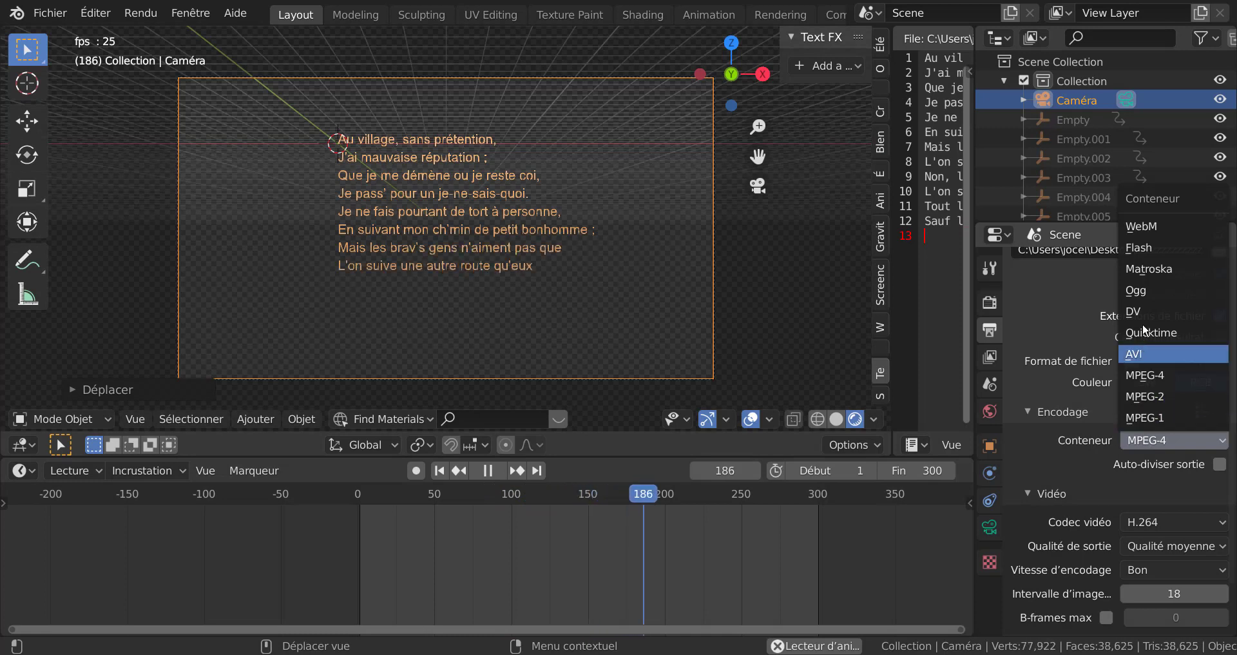
pyautogui.click(1145, 375)
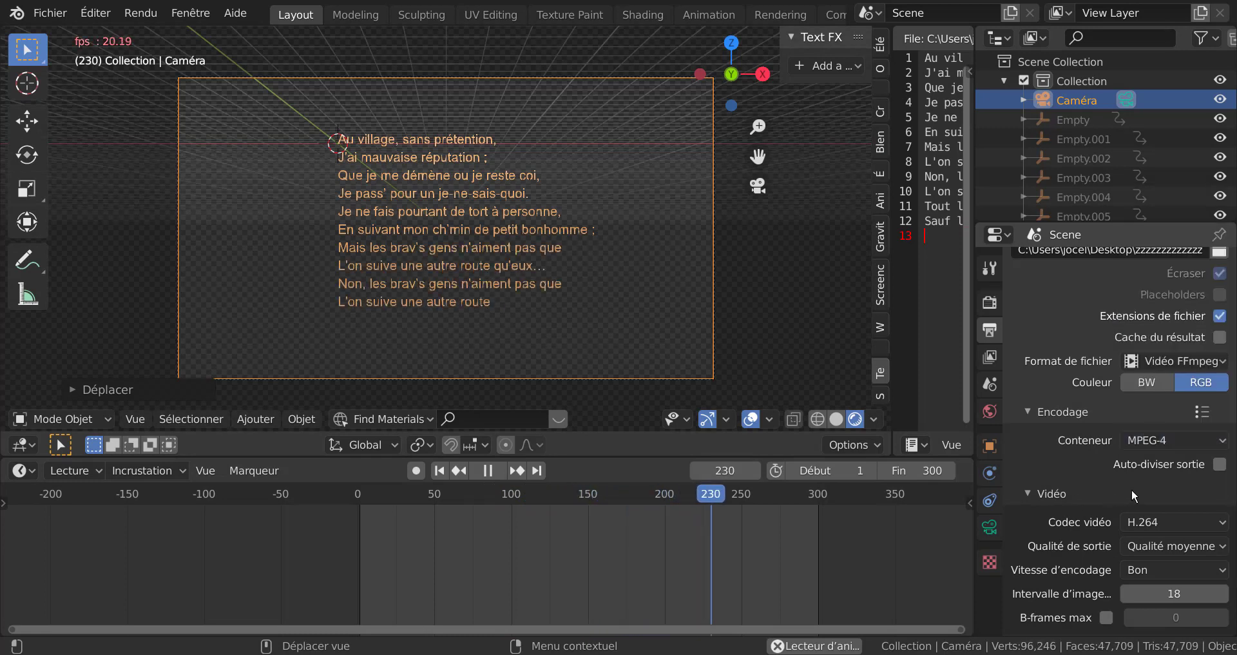
# Try the PNG video codec with the RGBA color mode for the output.
pyautogui.click(1172, 522)
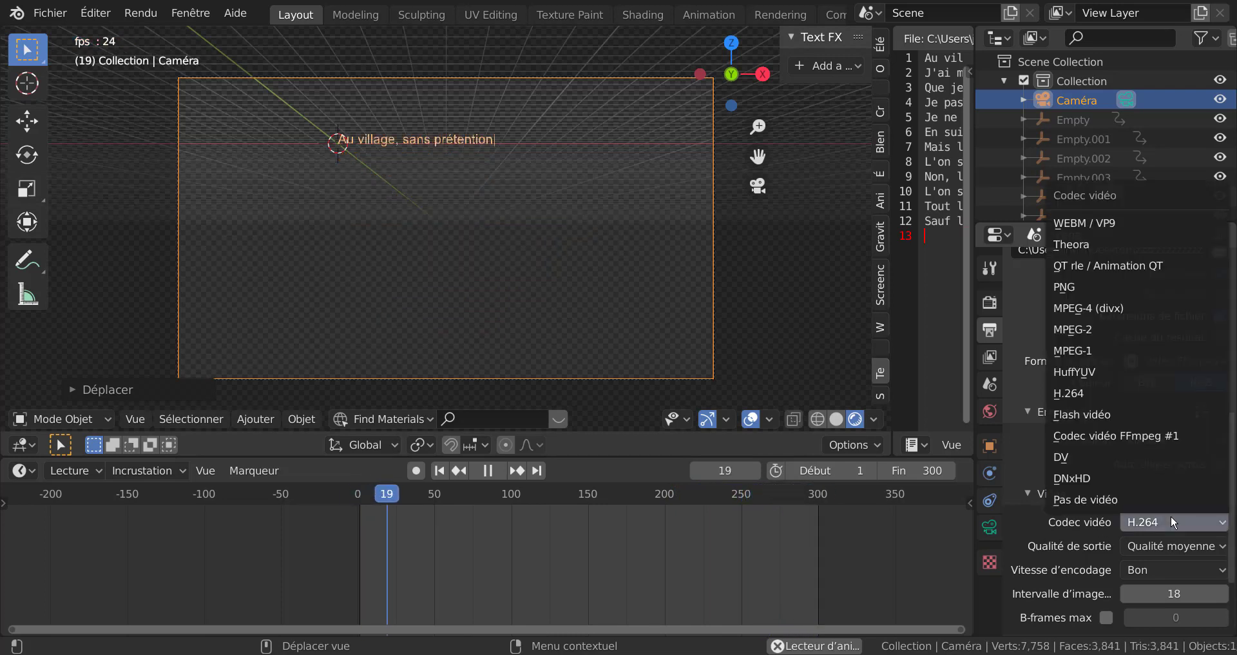
pyautogui.click(1073, 286)
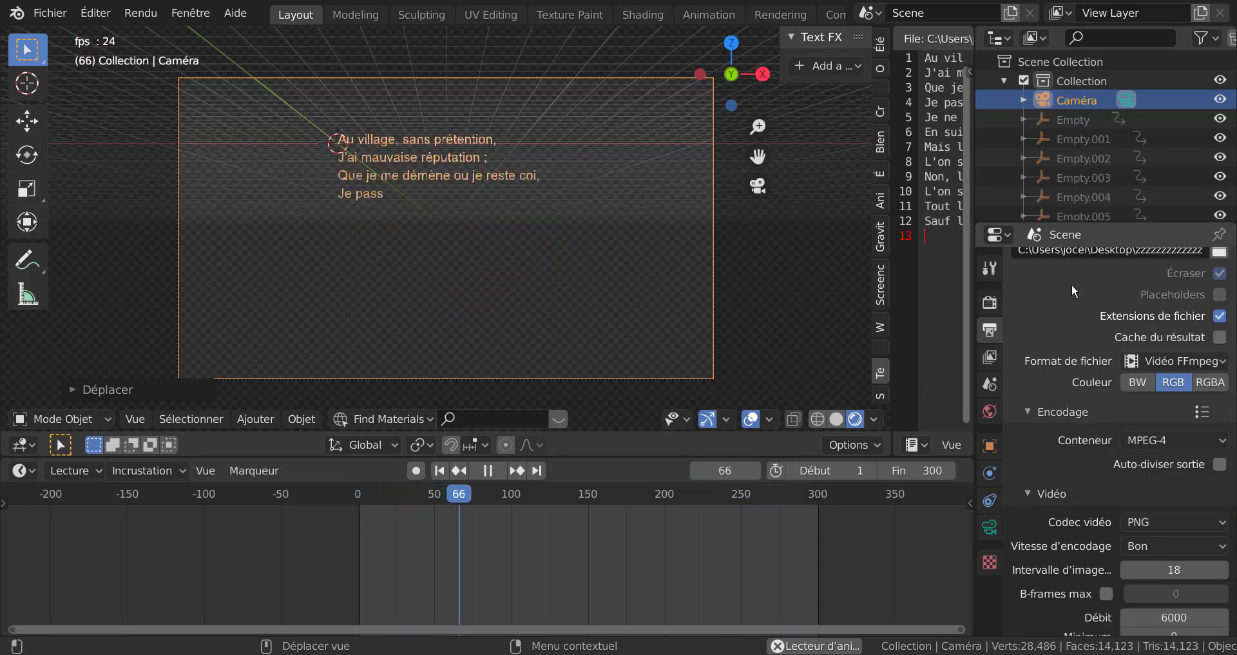
pyautogui.click(1213, 383)
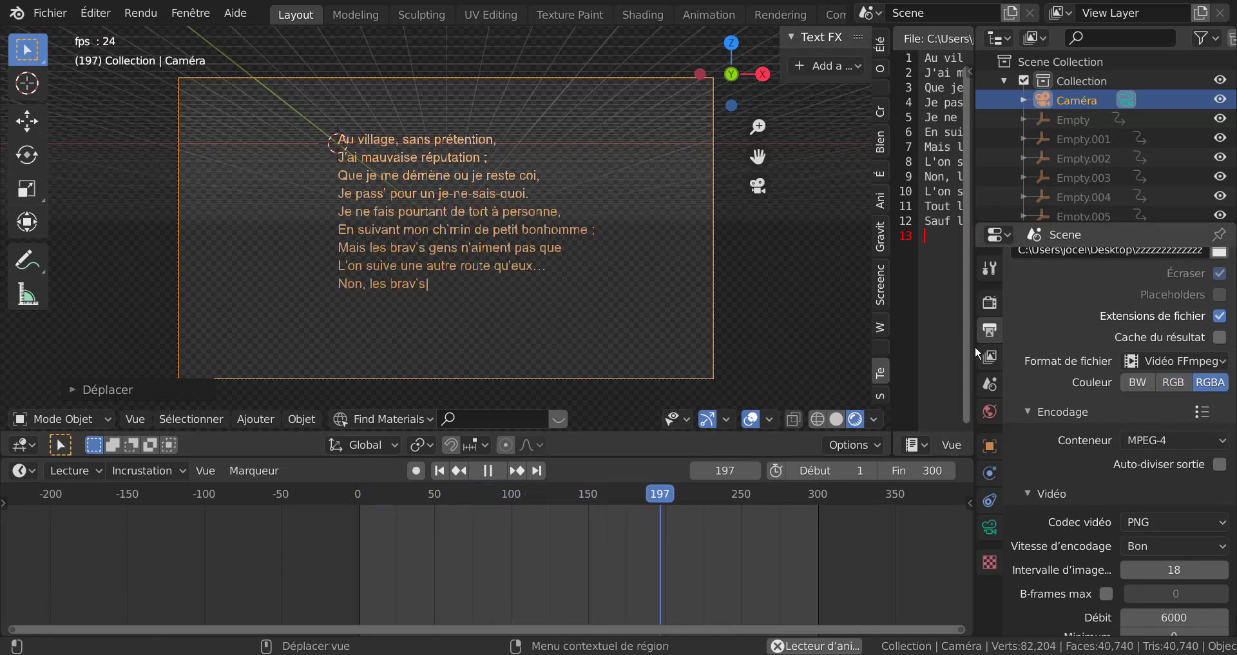
# Widen the properties editor, choose Vidéo FFmpeg again as the output file format, and set its container to MPEG-4.
pyautogui.moveTo(975, 345); pyautogui.dragTo(898, 351)
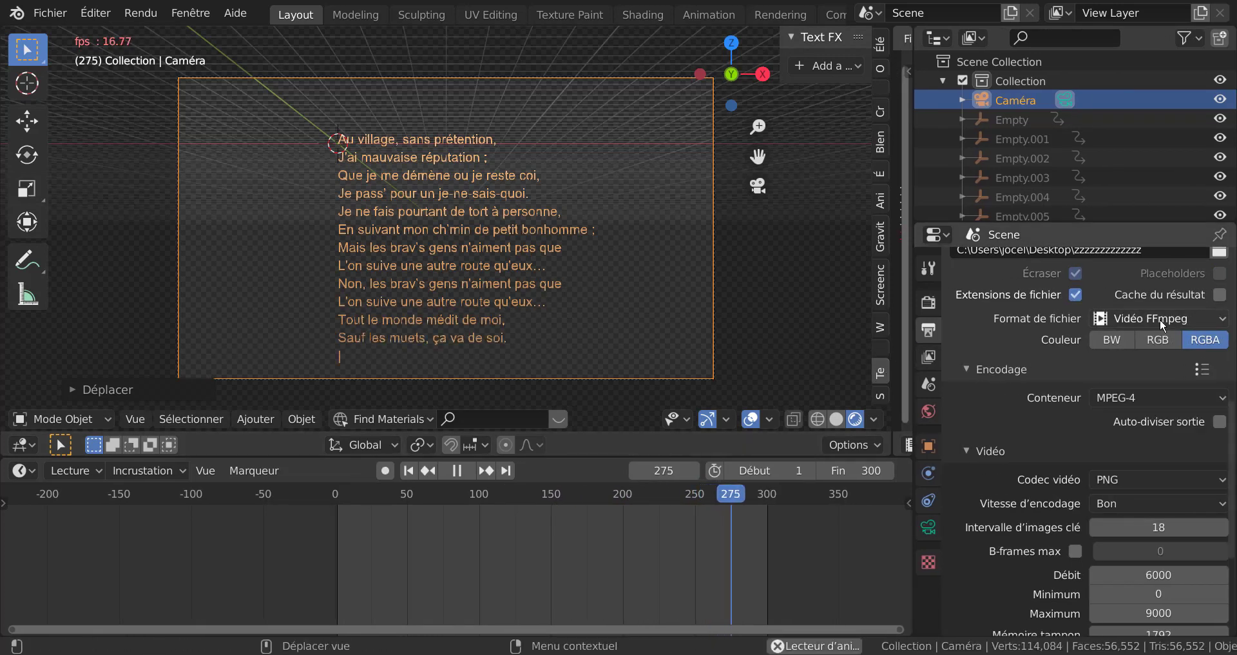
pyautogui.click(1181, 317)
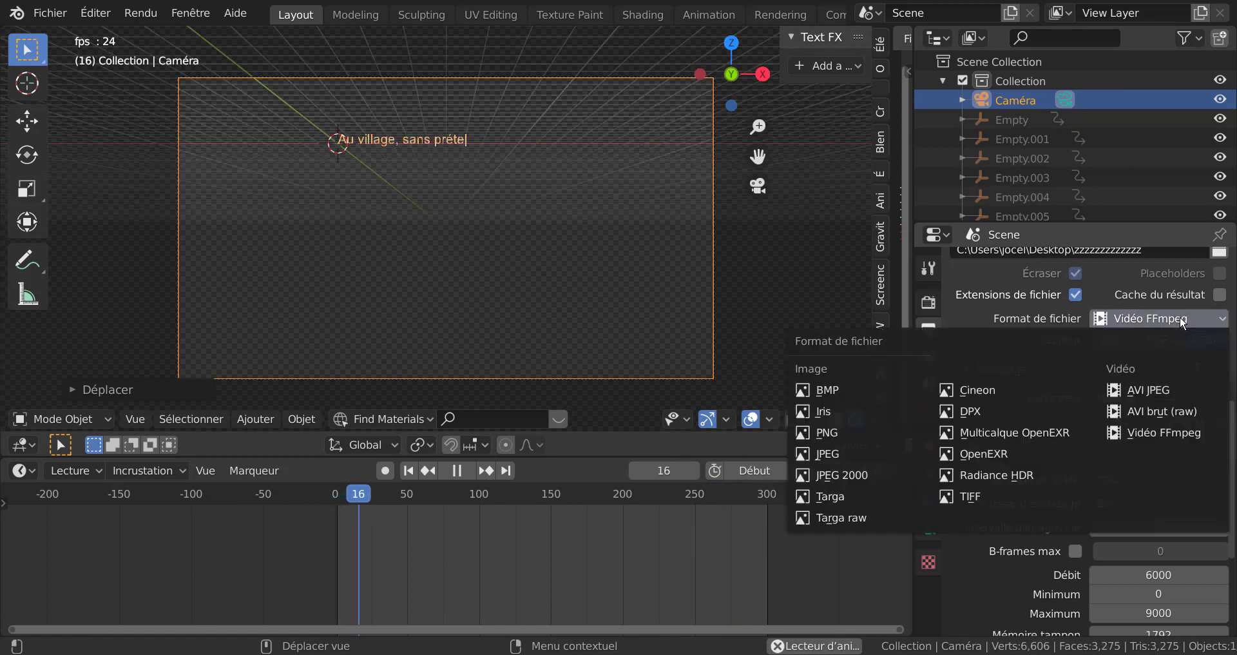
pyautogui.click(1164, 431)
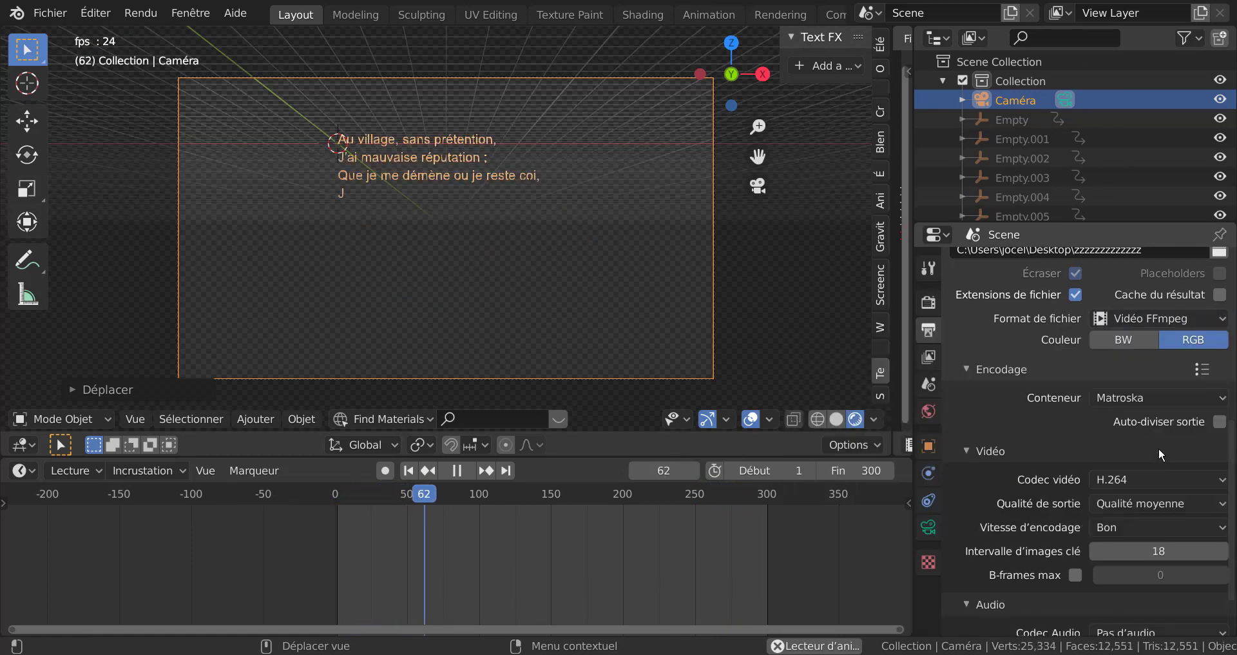
pyautogui.click(1146, 397)
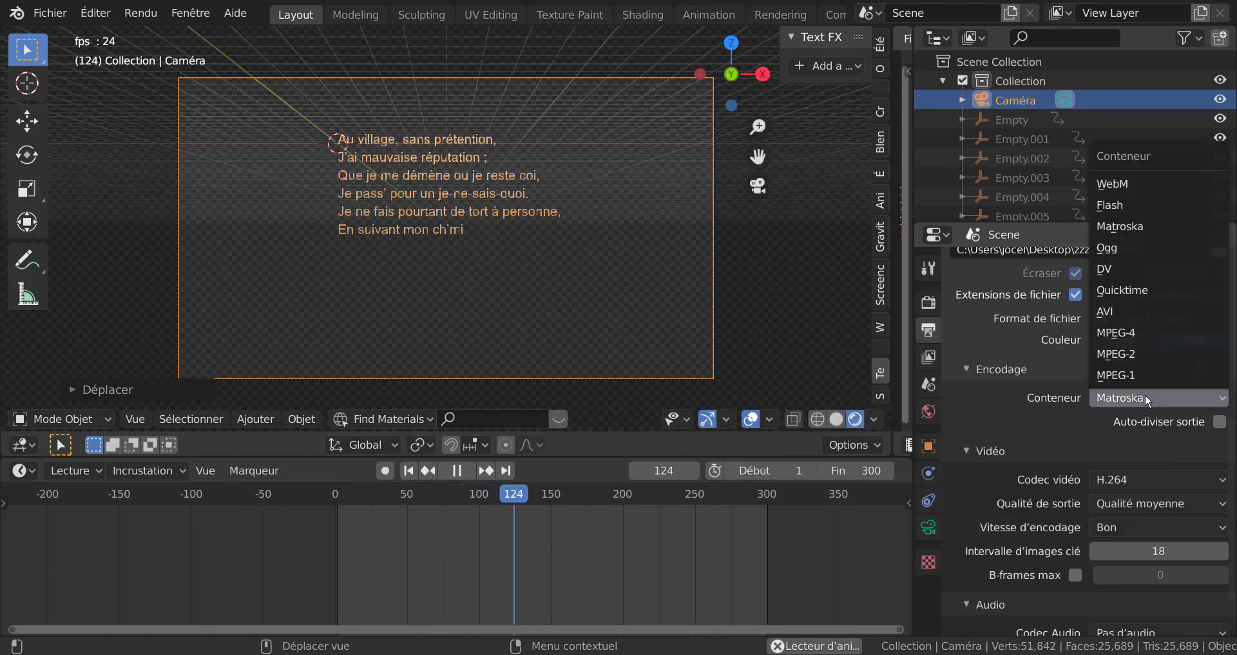
pyautogui.click(1148, 332)
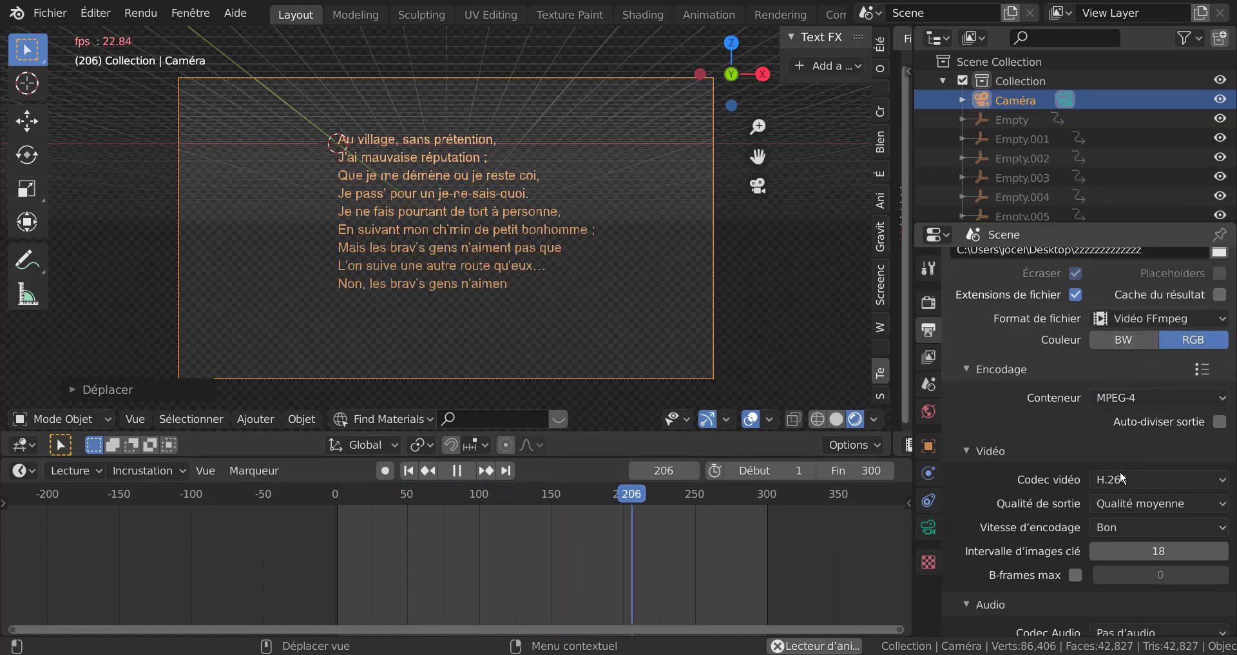
# Set the video codec to PNG and the output color mode to RGBA.
pyautogui.click(1138, 479)
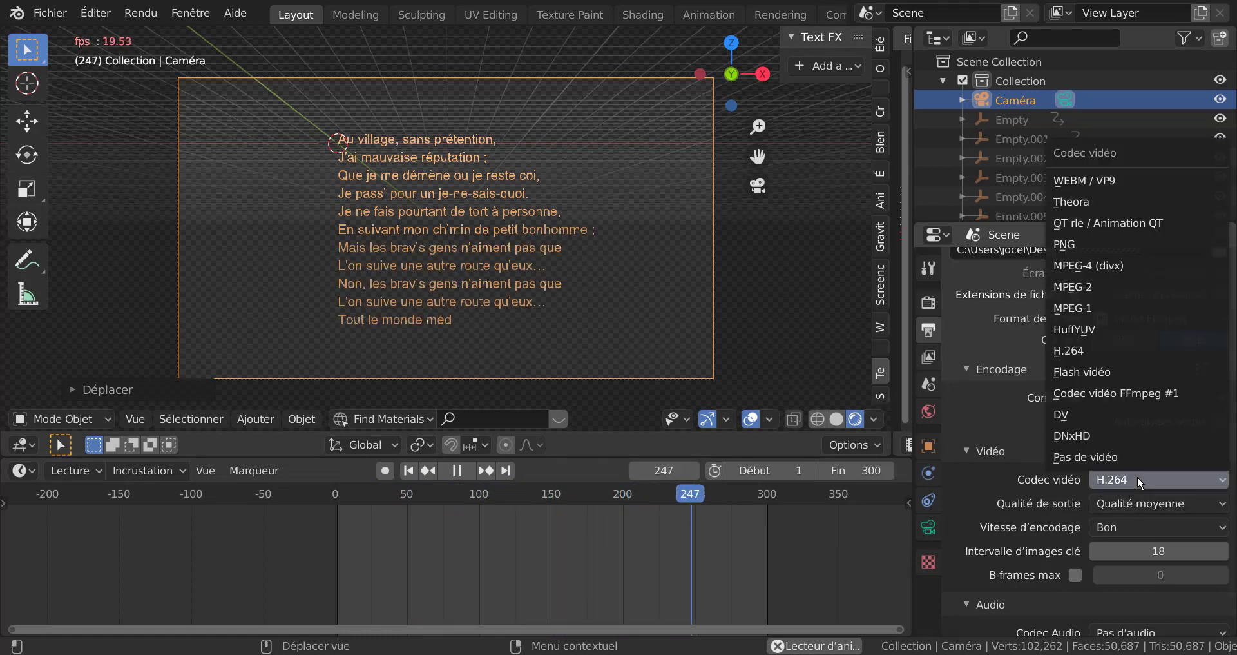
pyautogui.click(1099, 245)
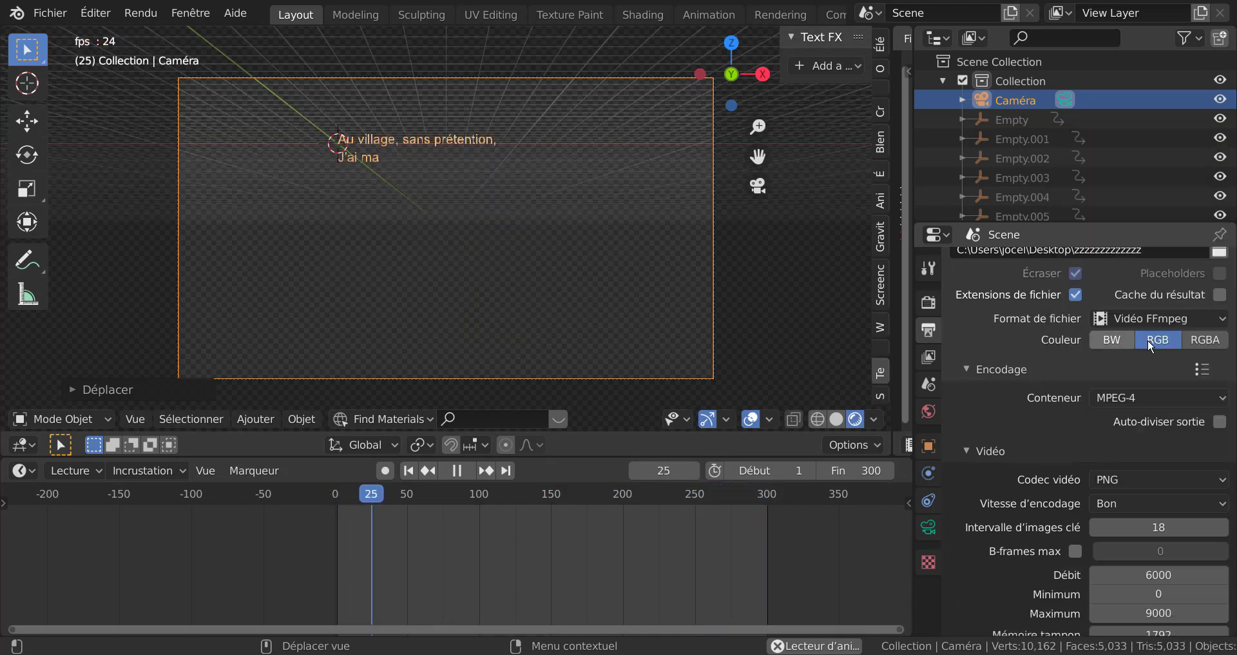
pyautogui.click(1208, 344)
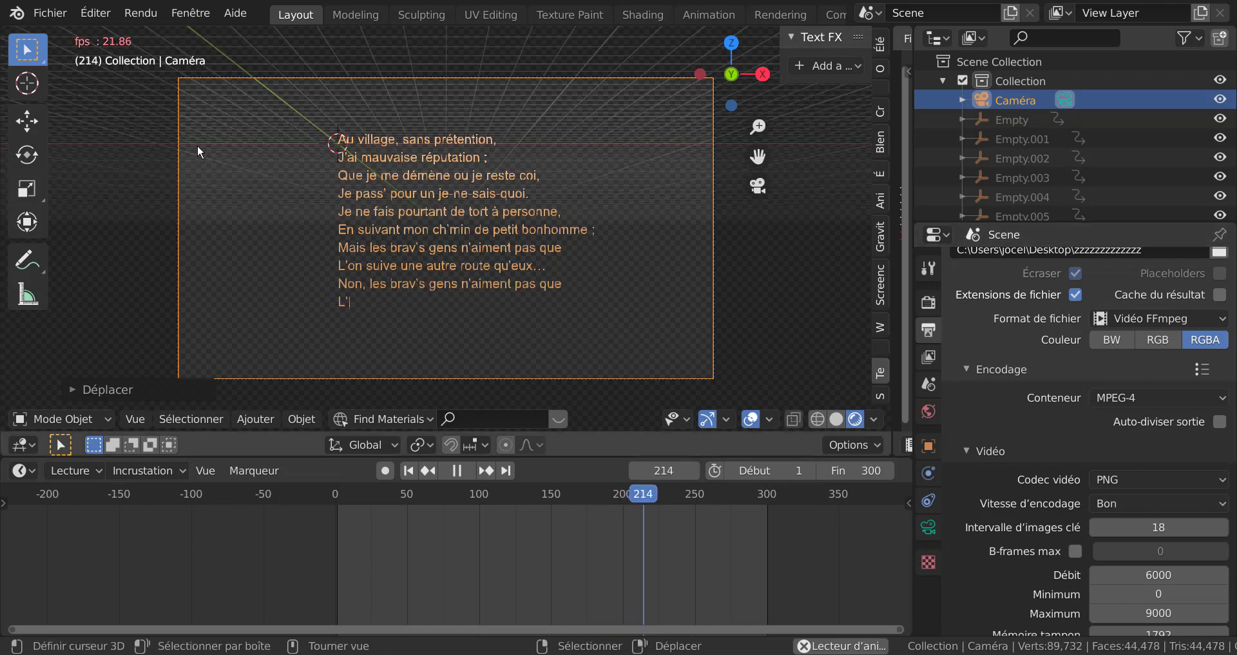
# Render the animation with the current output settings and unlink the Render Result image from the image viewer.
pyautogui.click(140, 14)
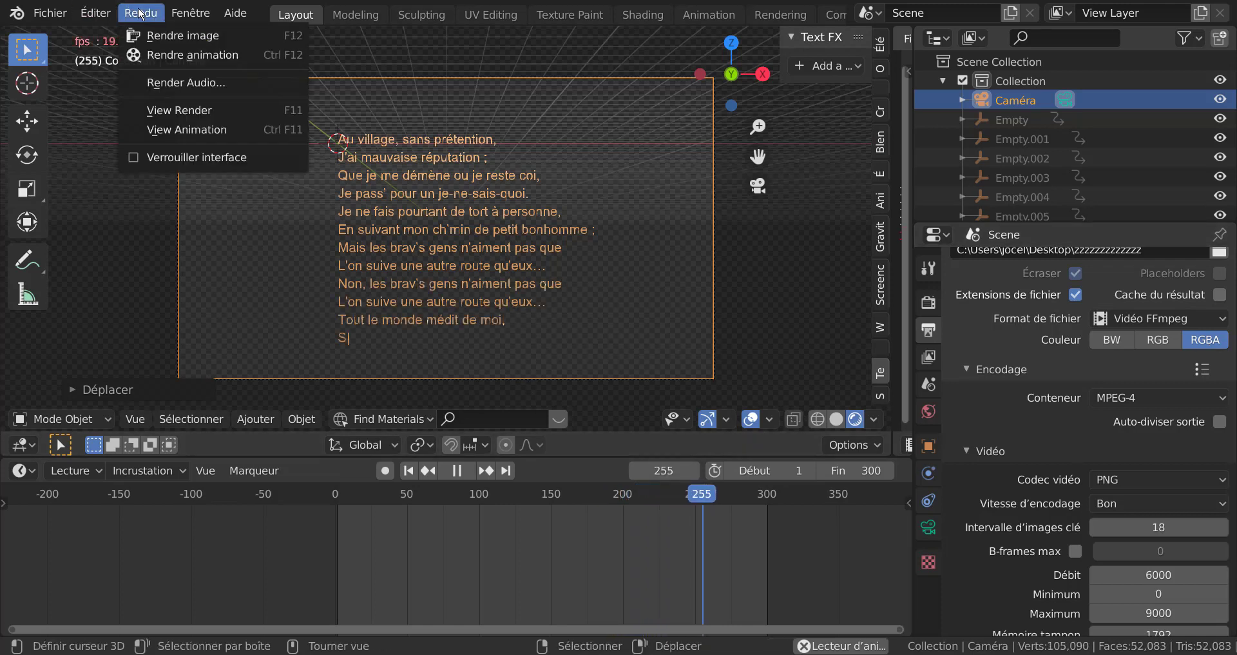
pyautogui.click(168, 55)
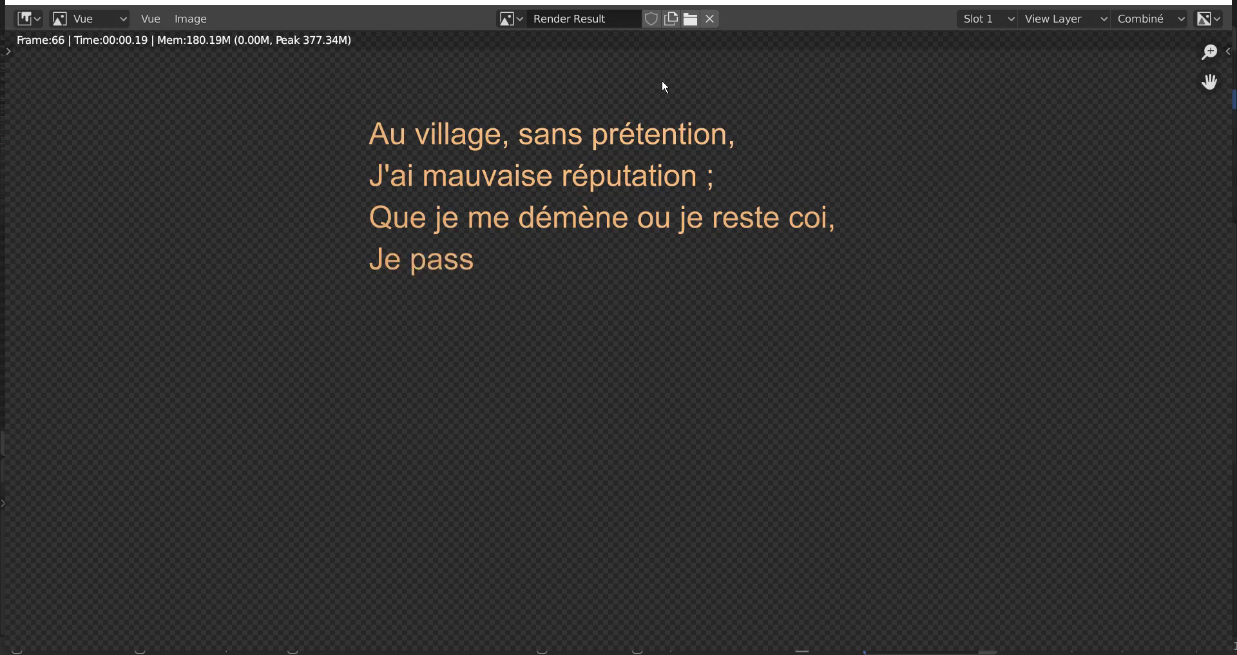
pyautogui.click(711, 19)
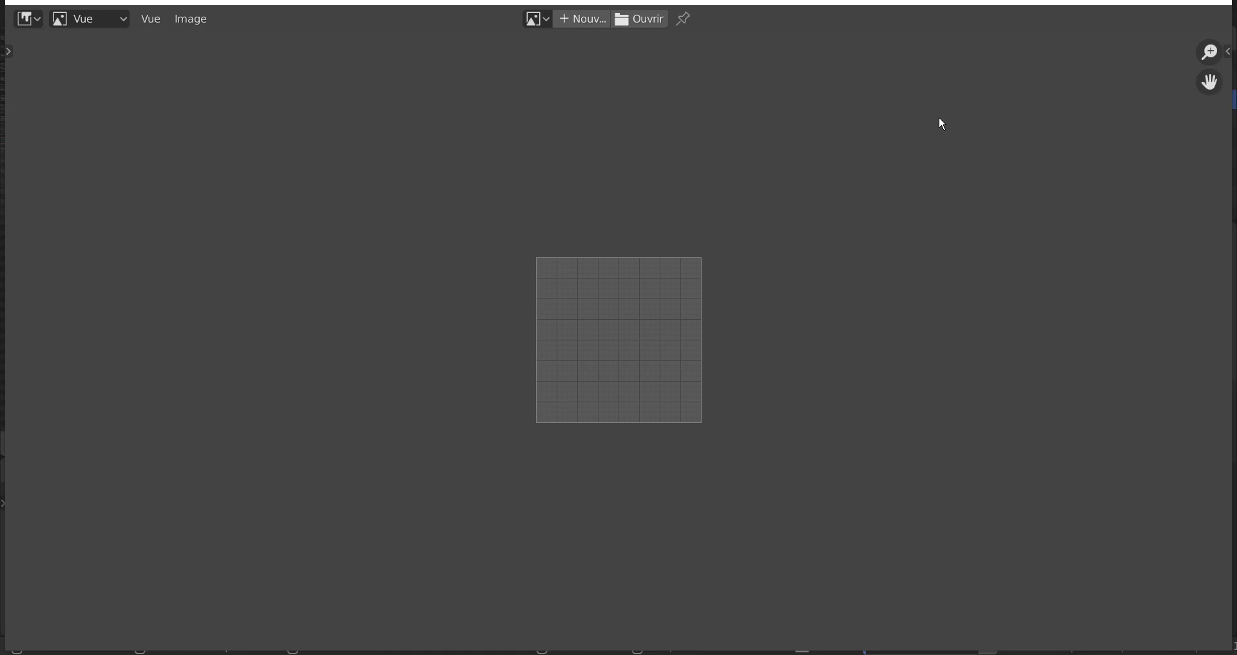
# Leave the render view, switch to the Windows desktop and open the rendered video whose name ends in 0001-0300.
pyautogui.press('Escape')
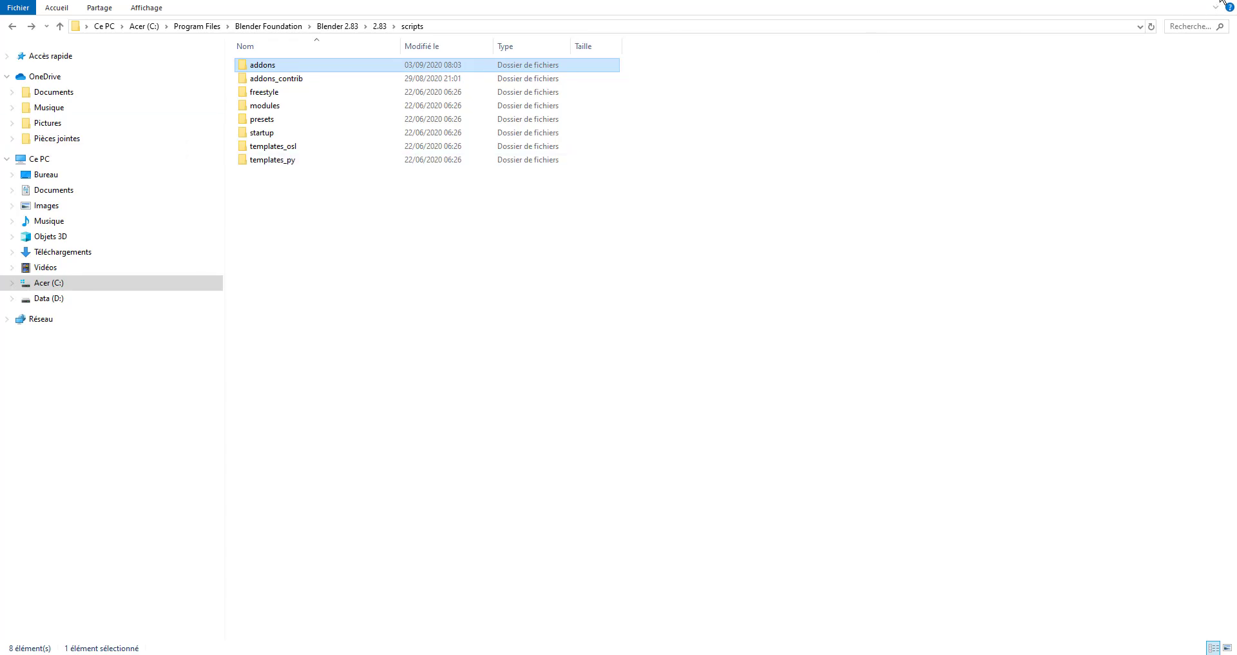
pyautogui.click(1221, 0)
pyautogui.doubleClick(48, 24)
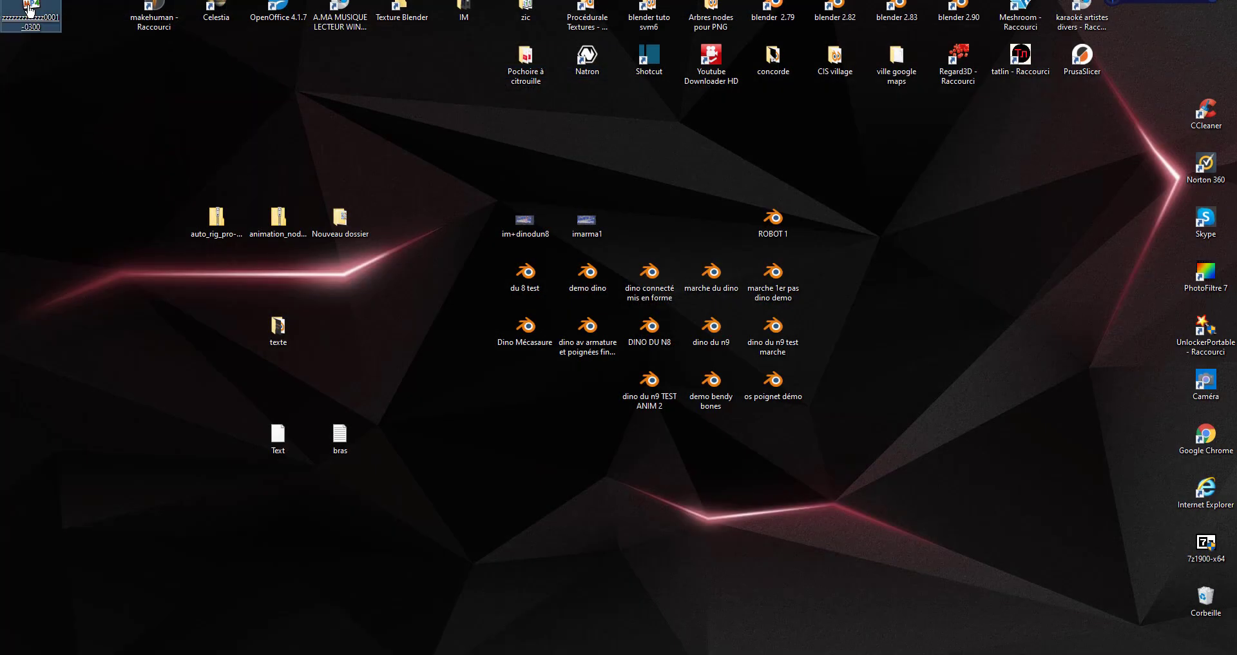